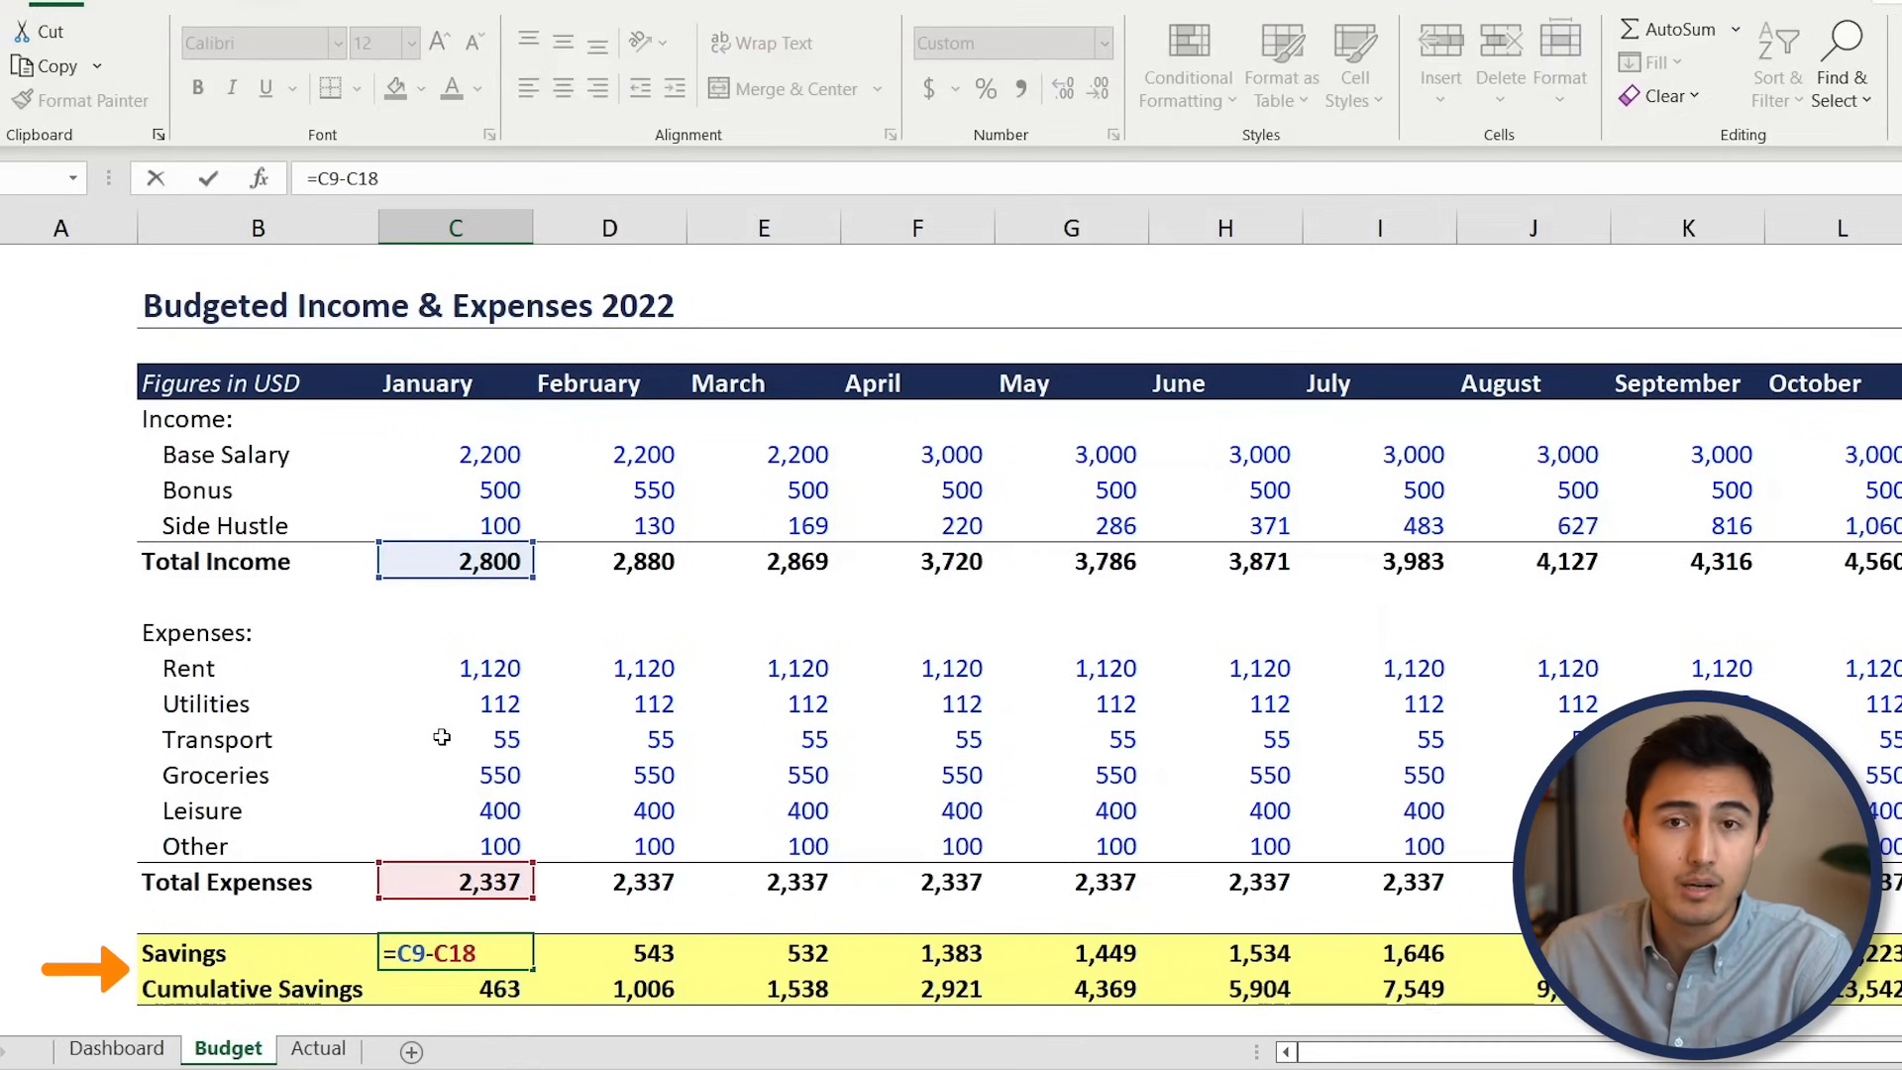
Inspect the January savings formula and the February cumulative savings formula on the Budget sheet
key(Escape)
key(Down)
key(Right)
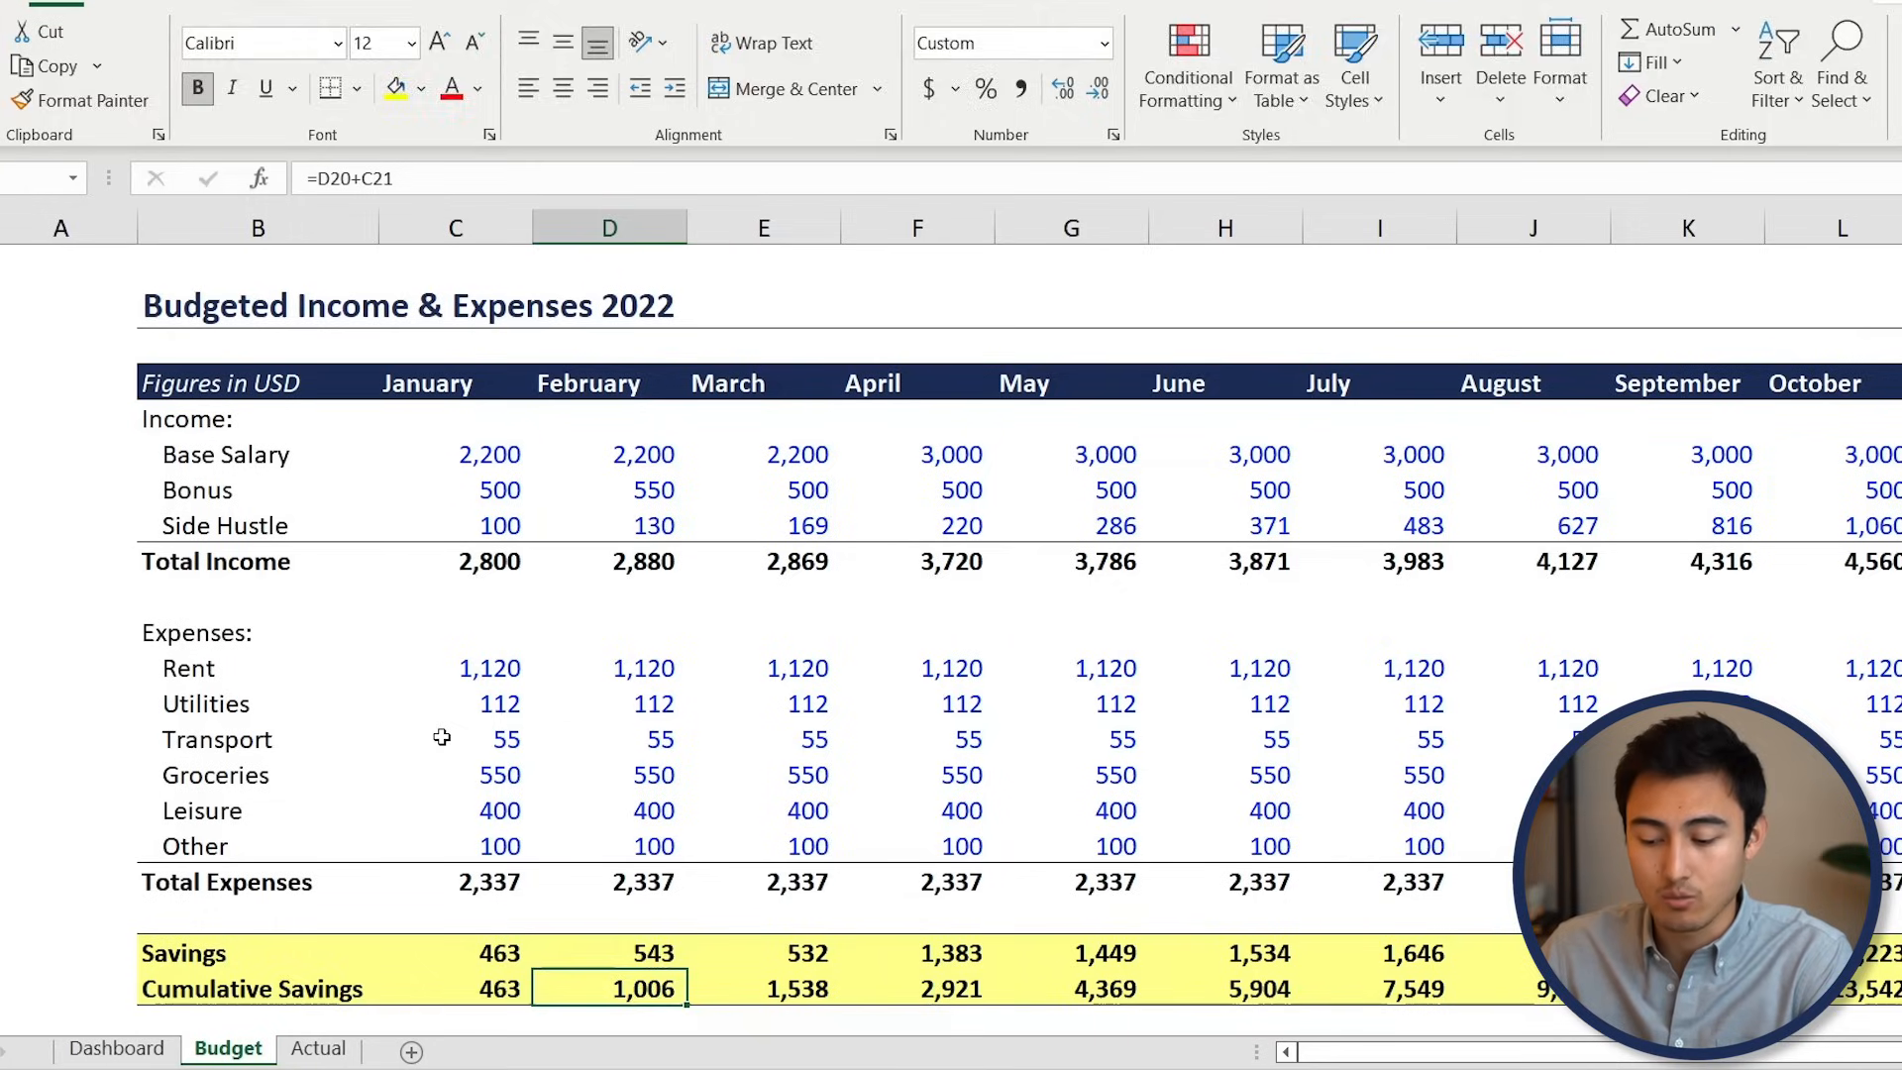
key(F2)
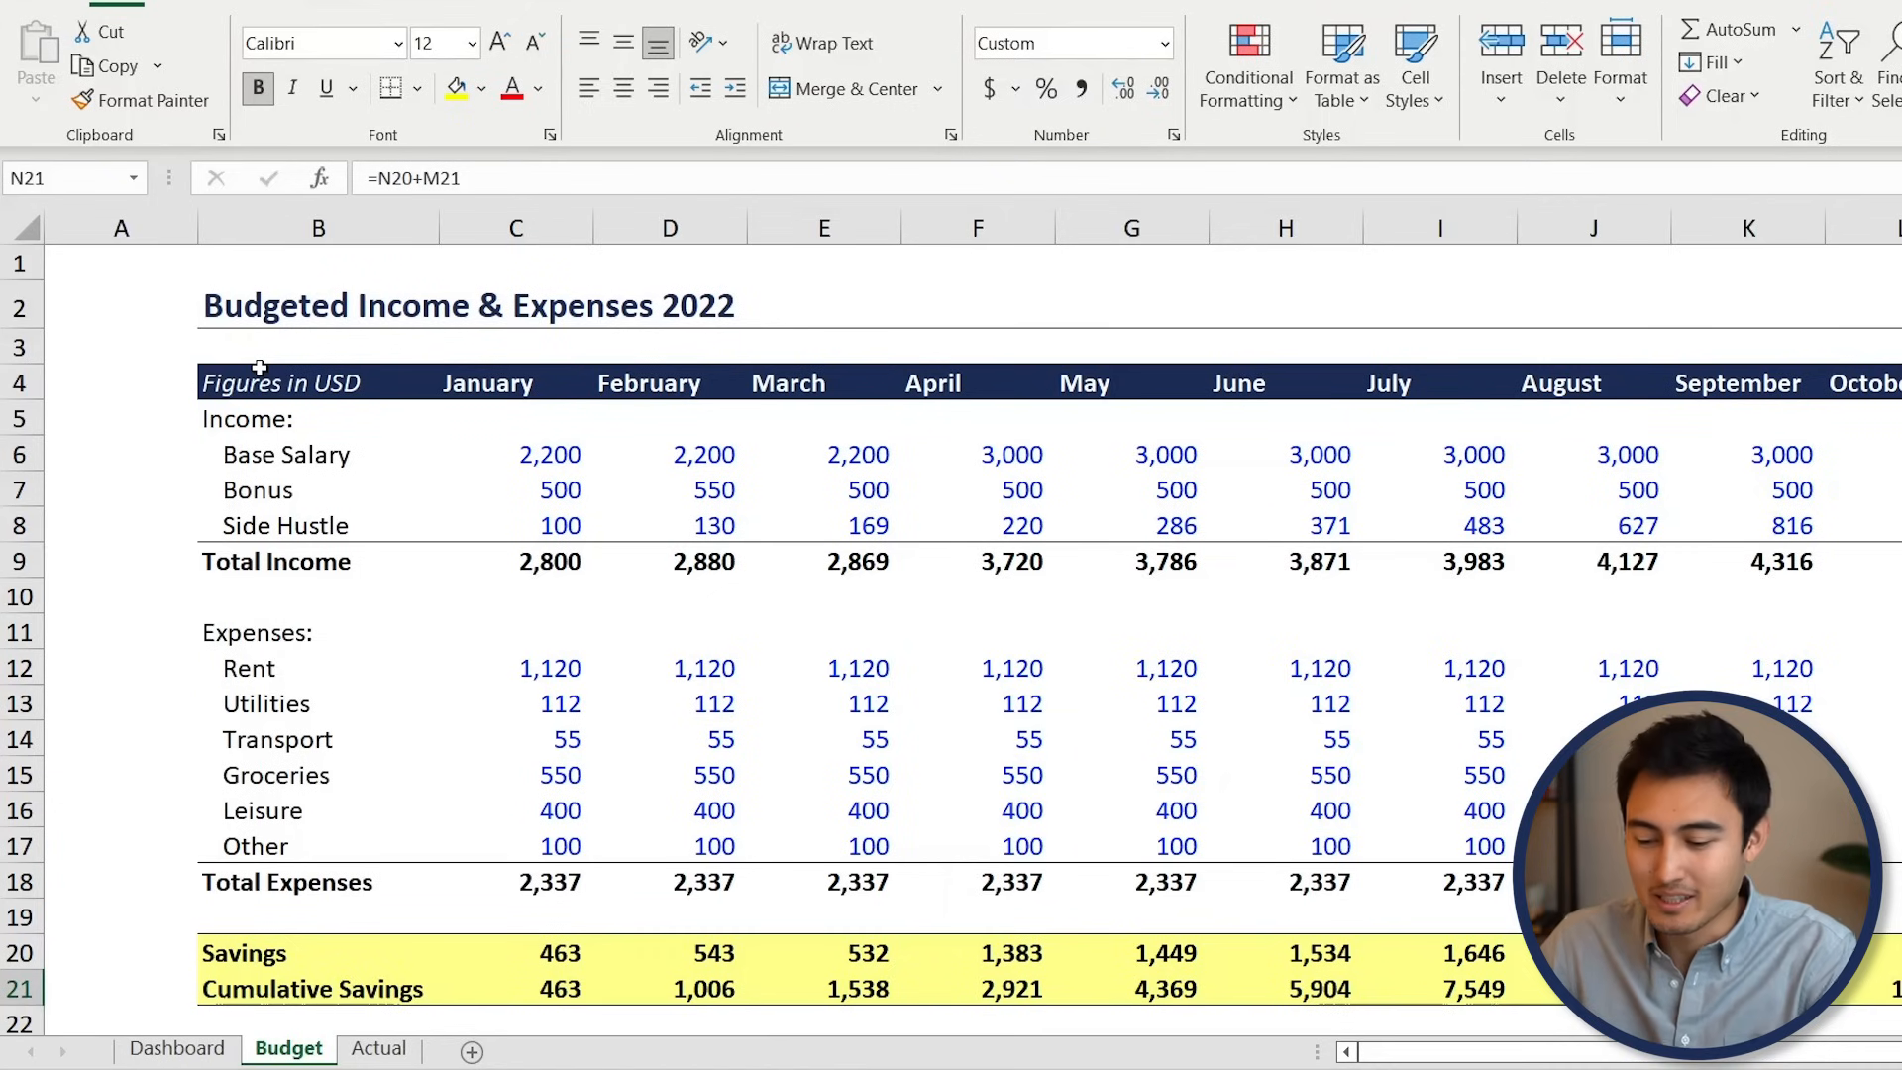
Examine the Date, Month, Category, Description and Amount columns on the Actual sheet
key(ctrl+Page_Down)
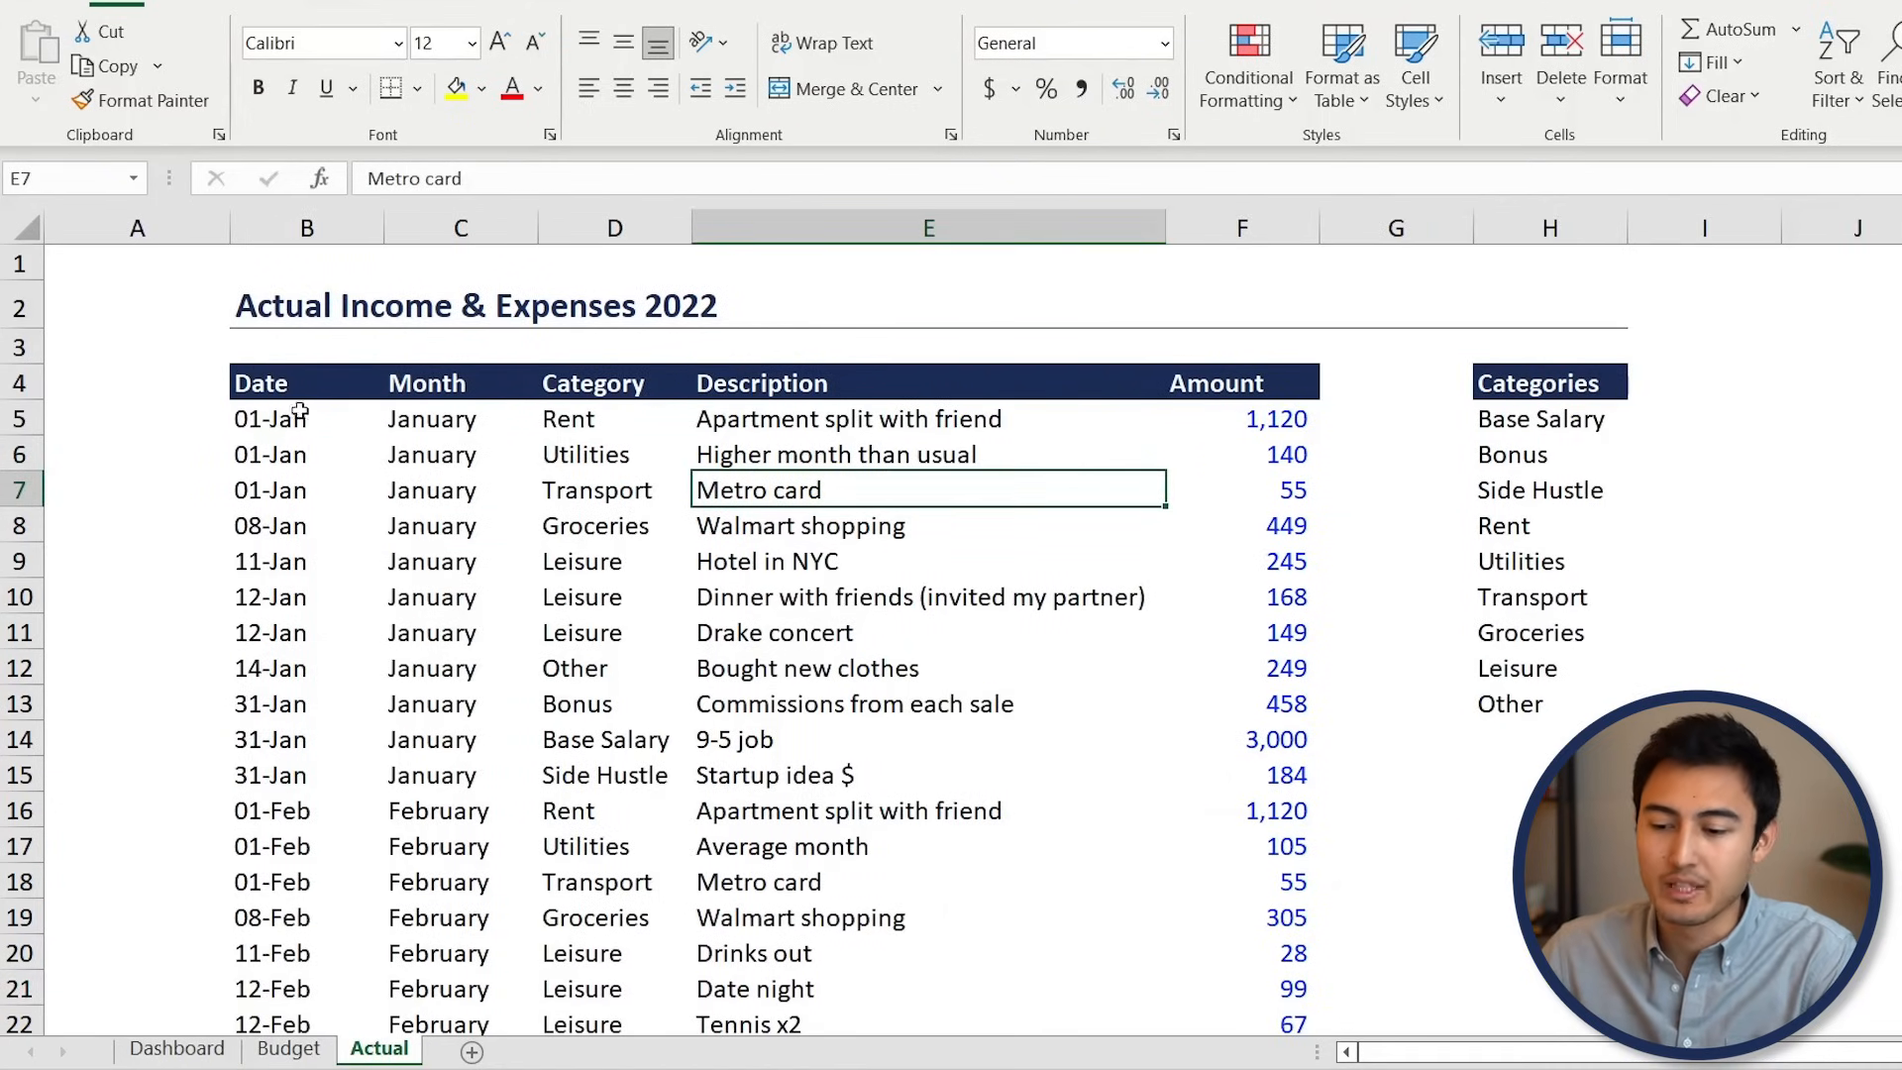
click(281, 389)
key(Right)
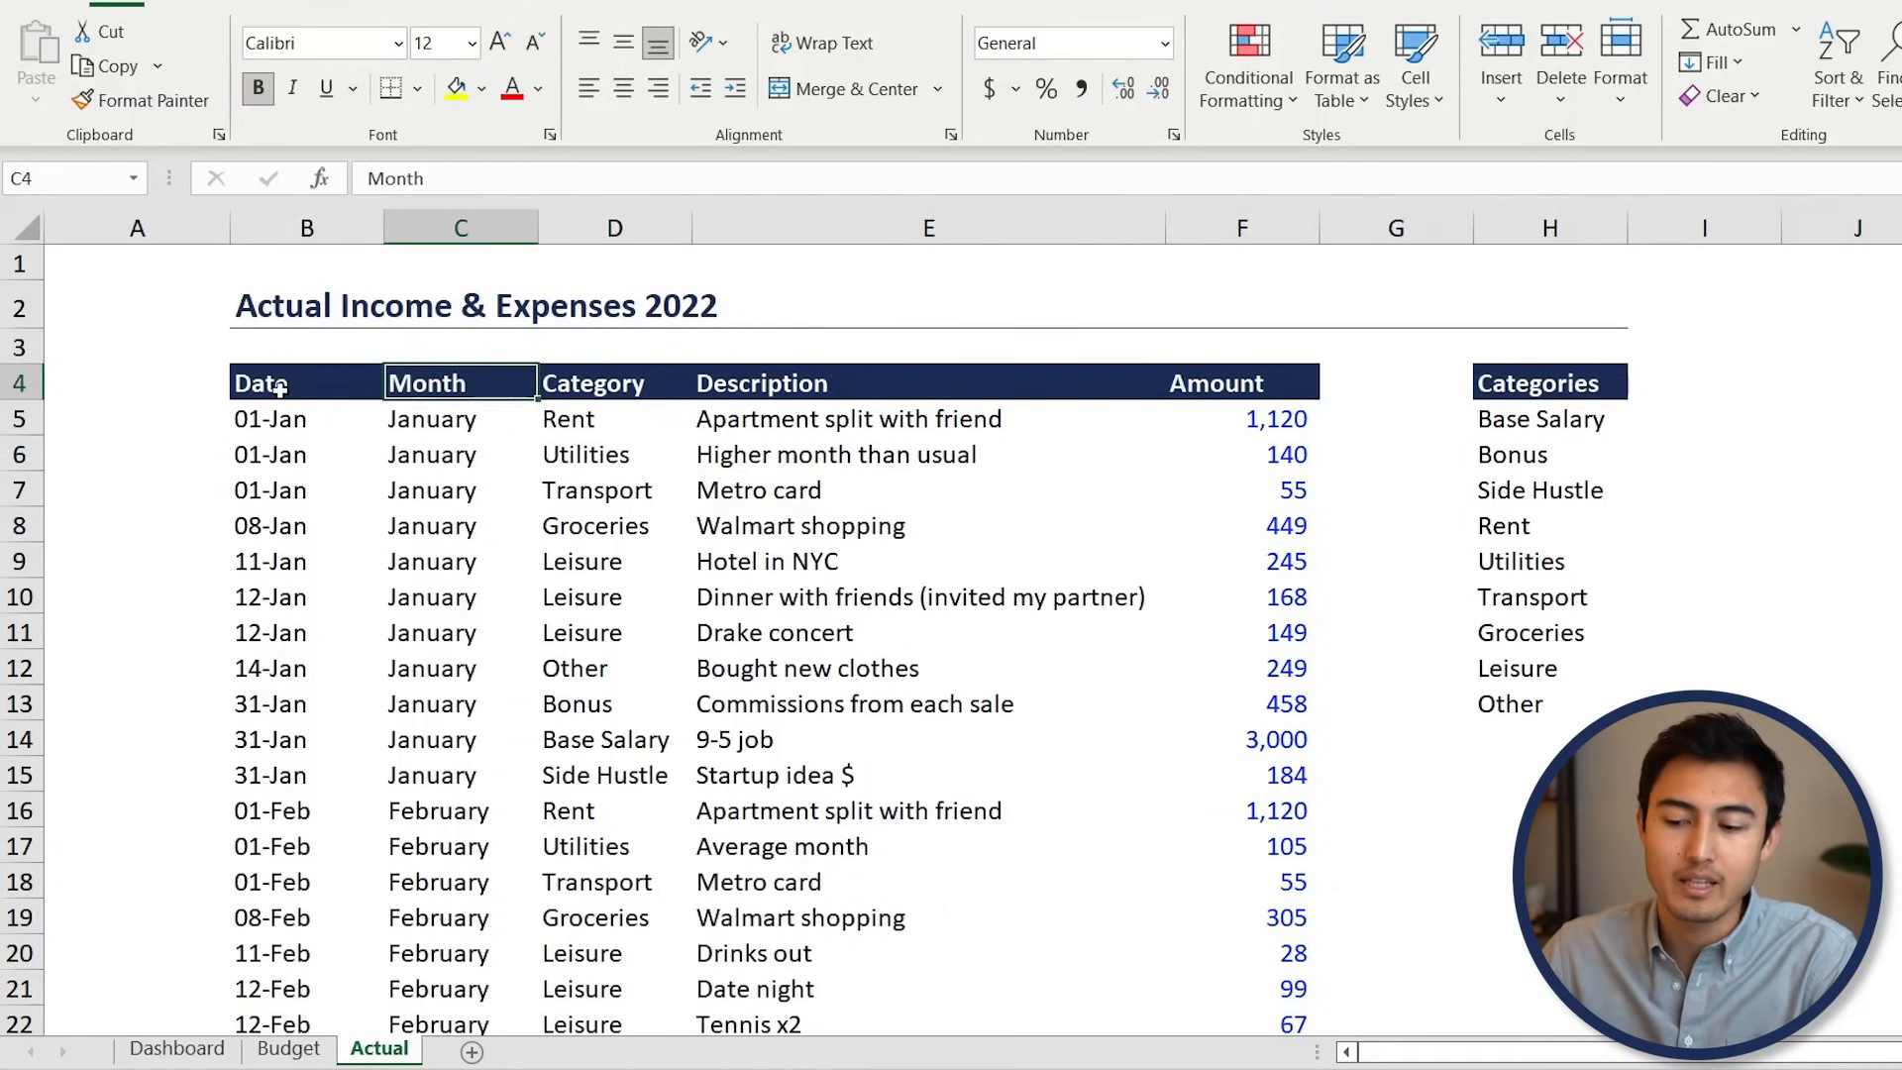
key(Right)
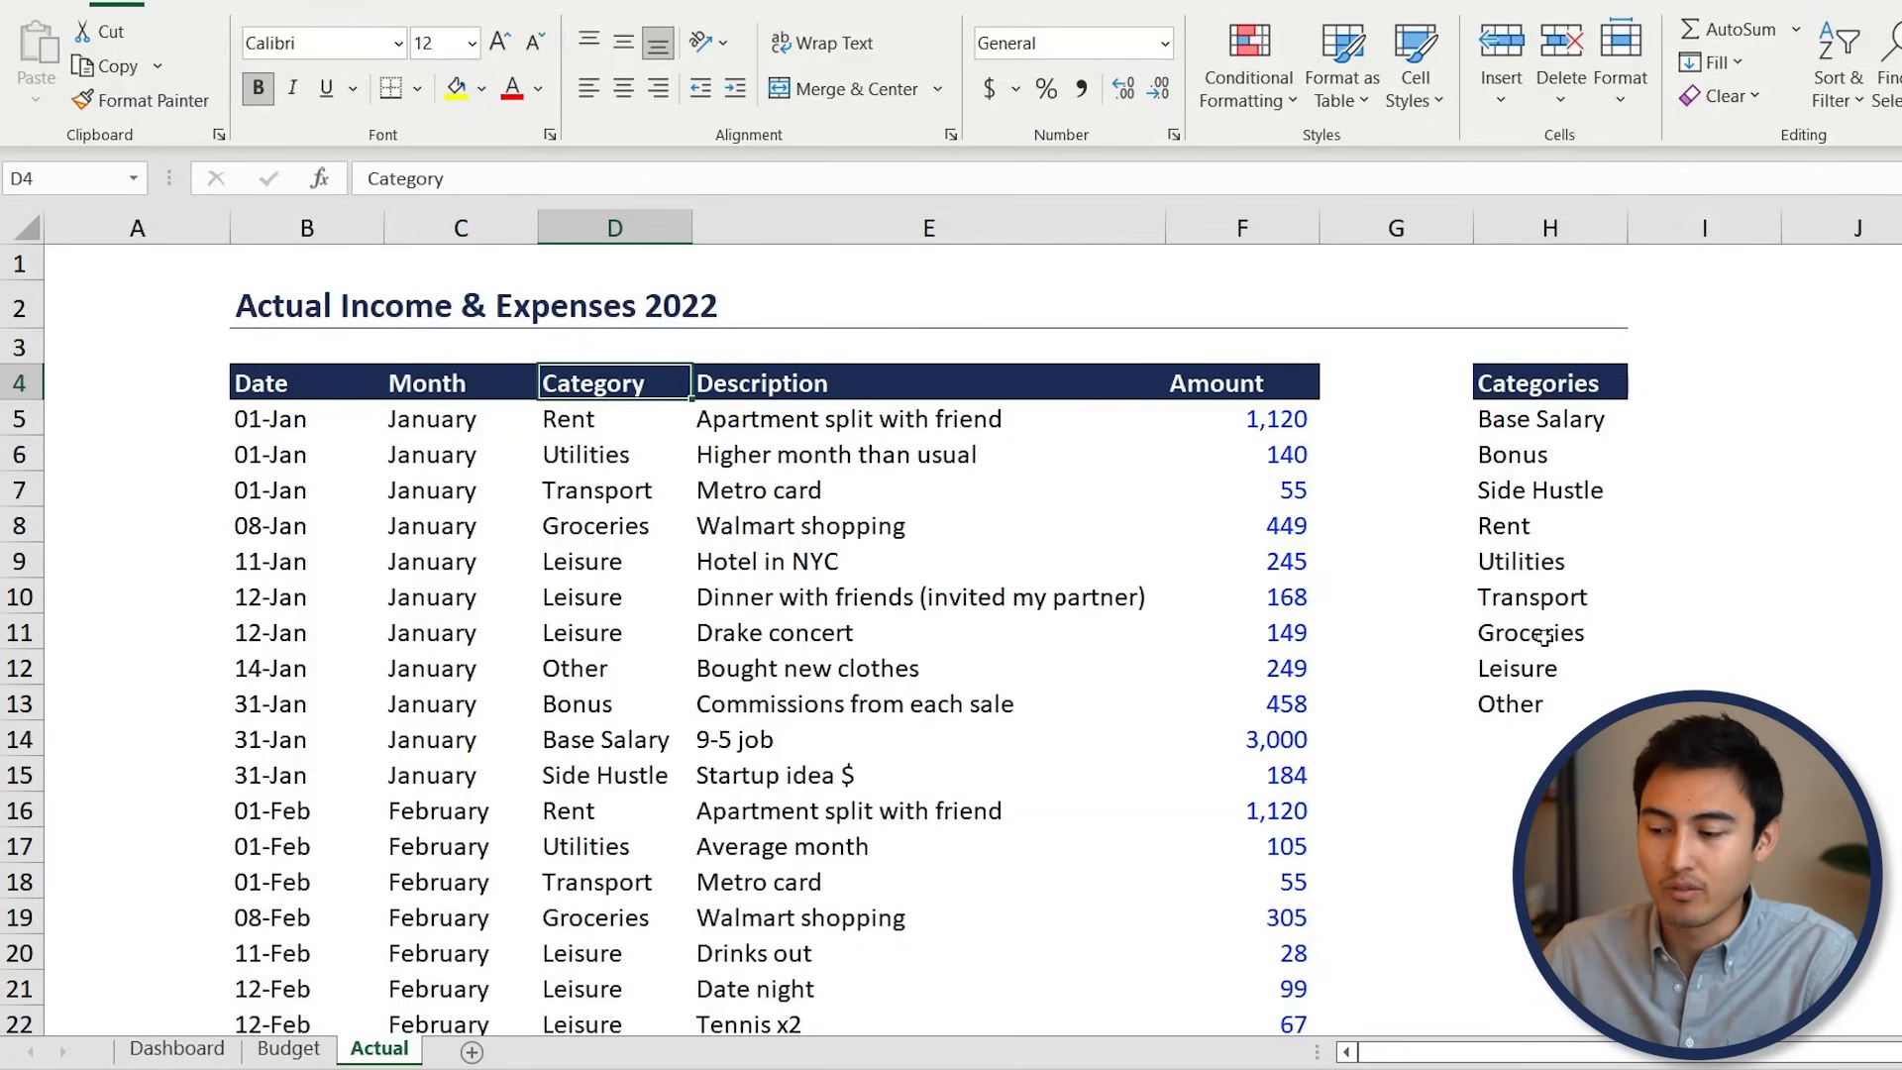
key(Right)
key(Down)
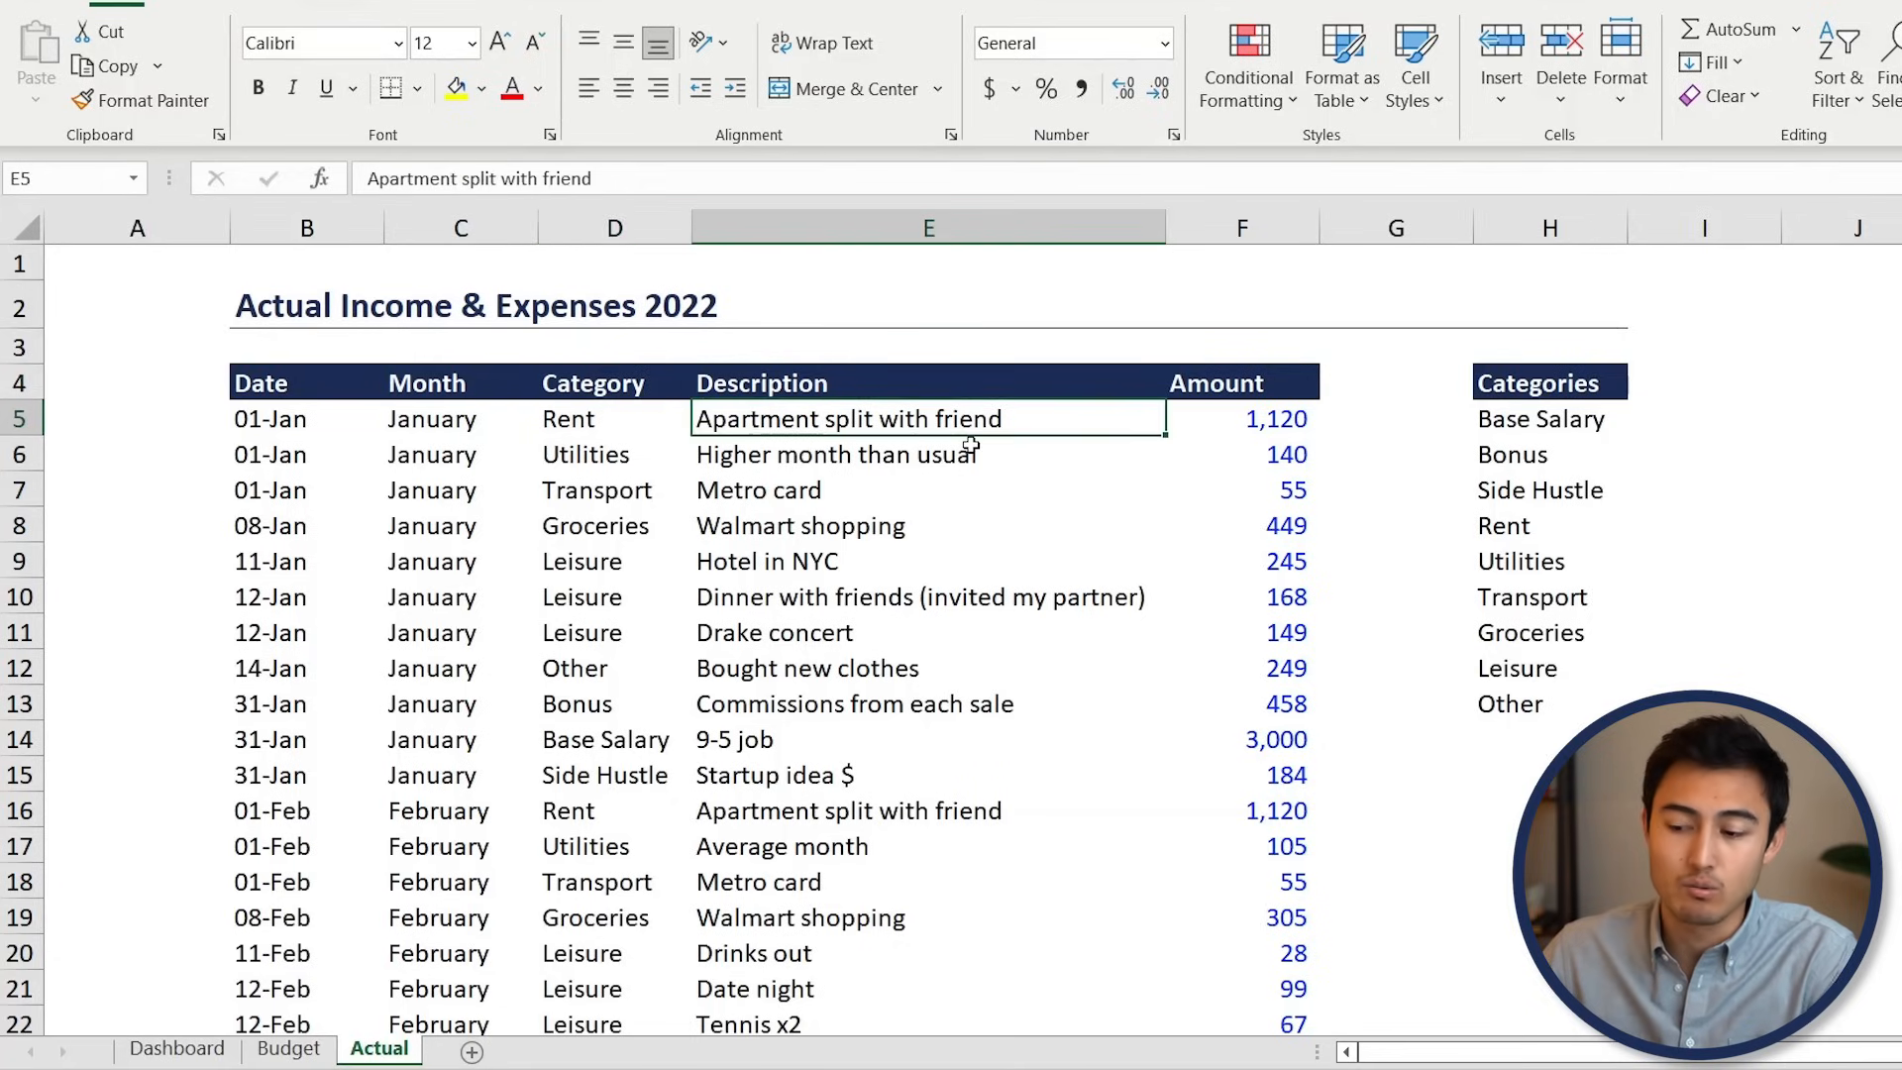
key(Right)
key(Left)
key(Left)
key(Left)
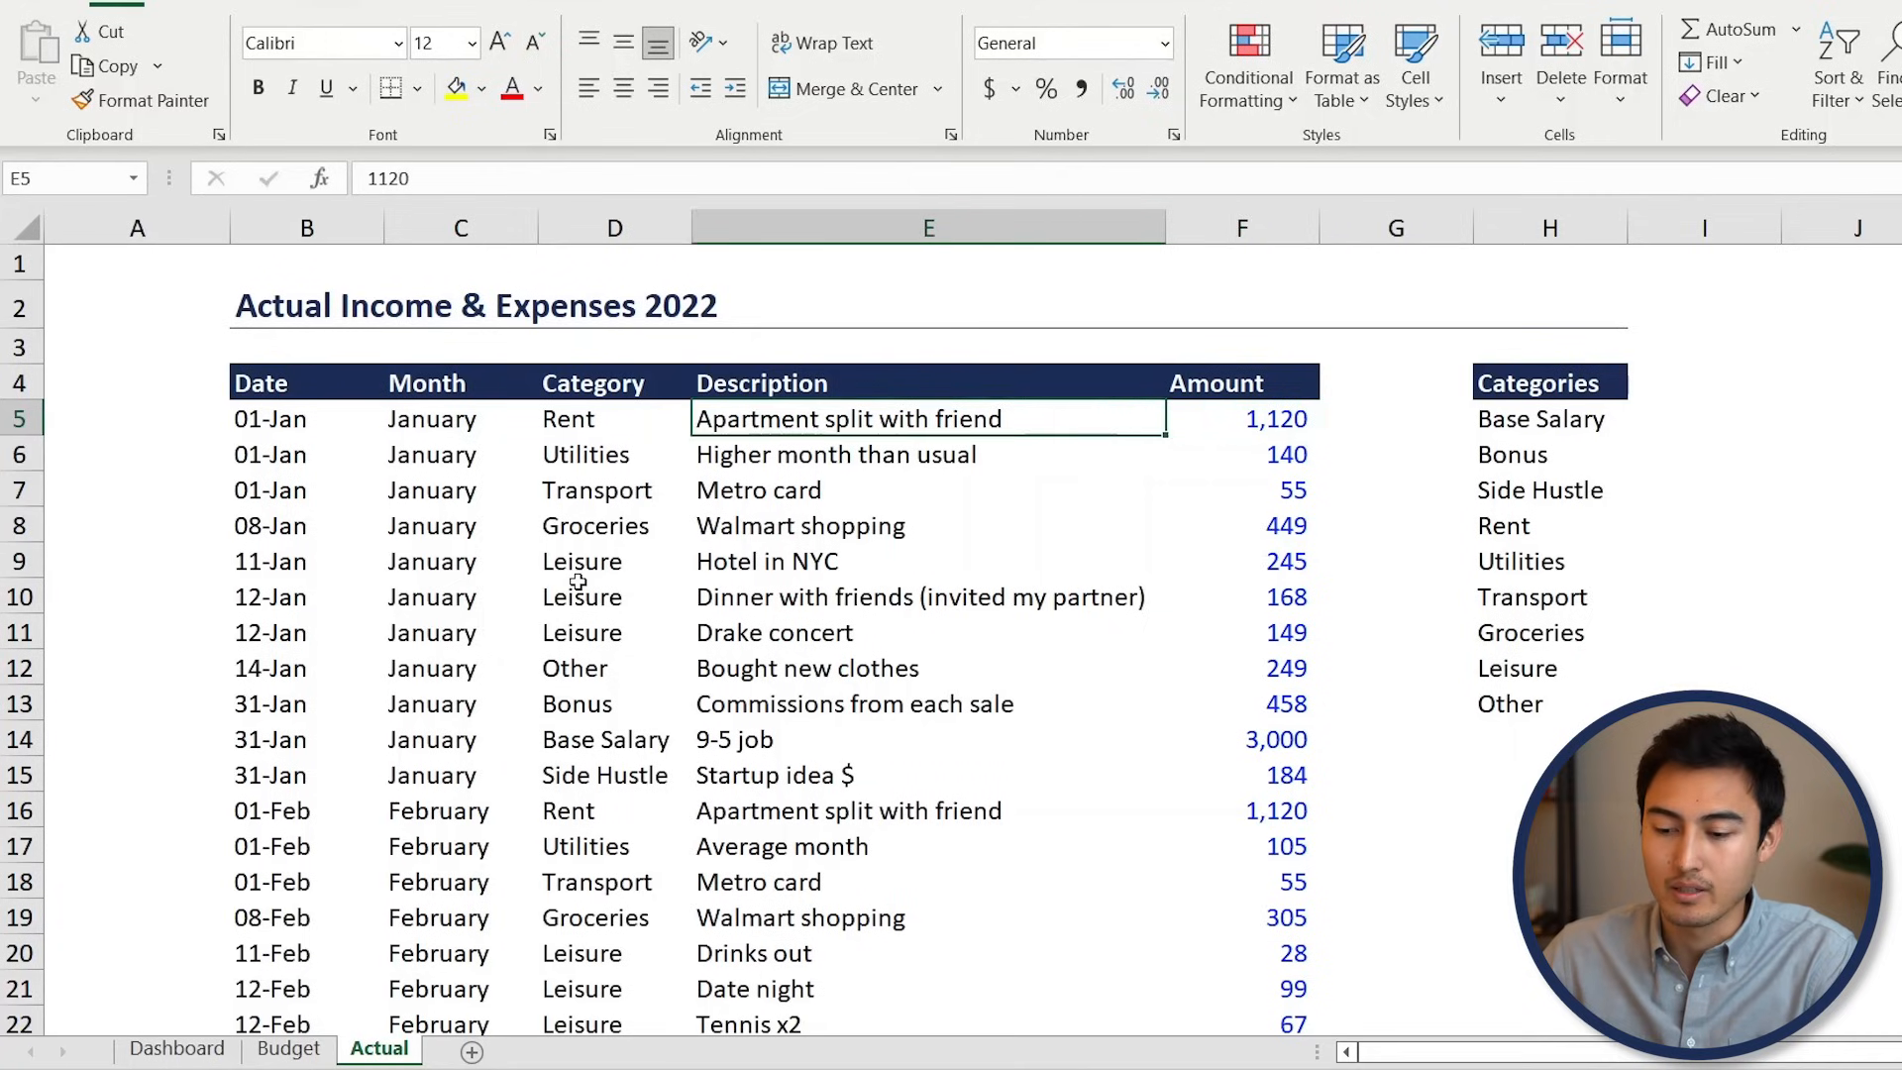
key(Left)
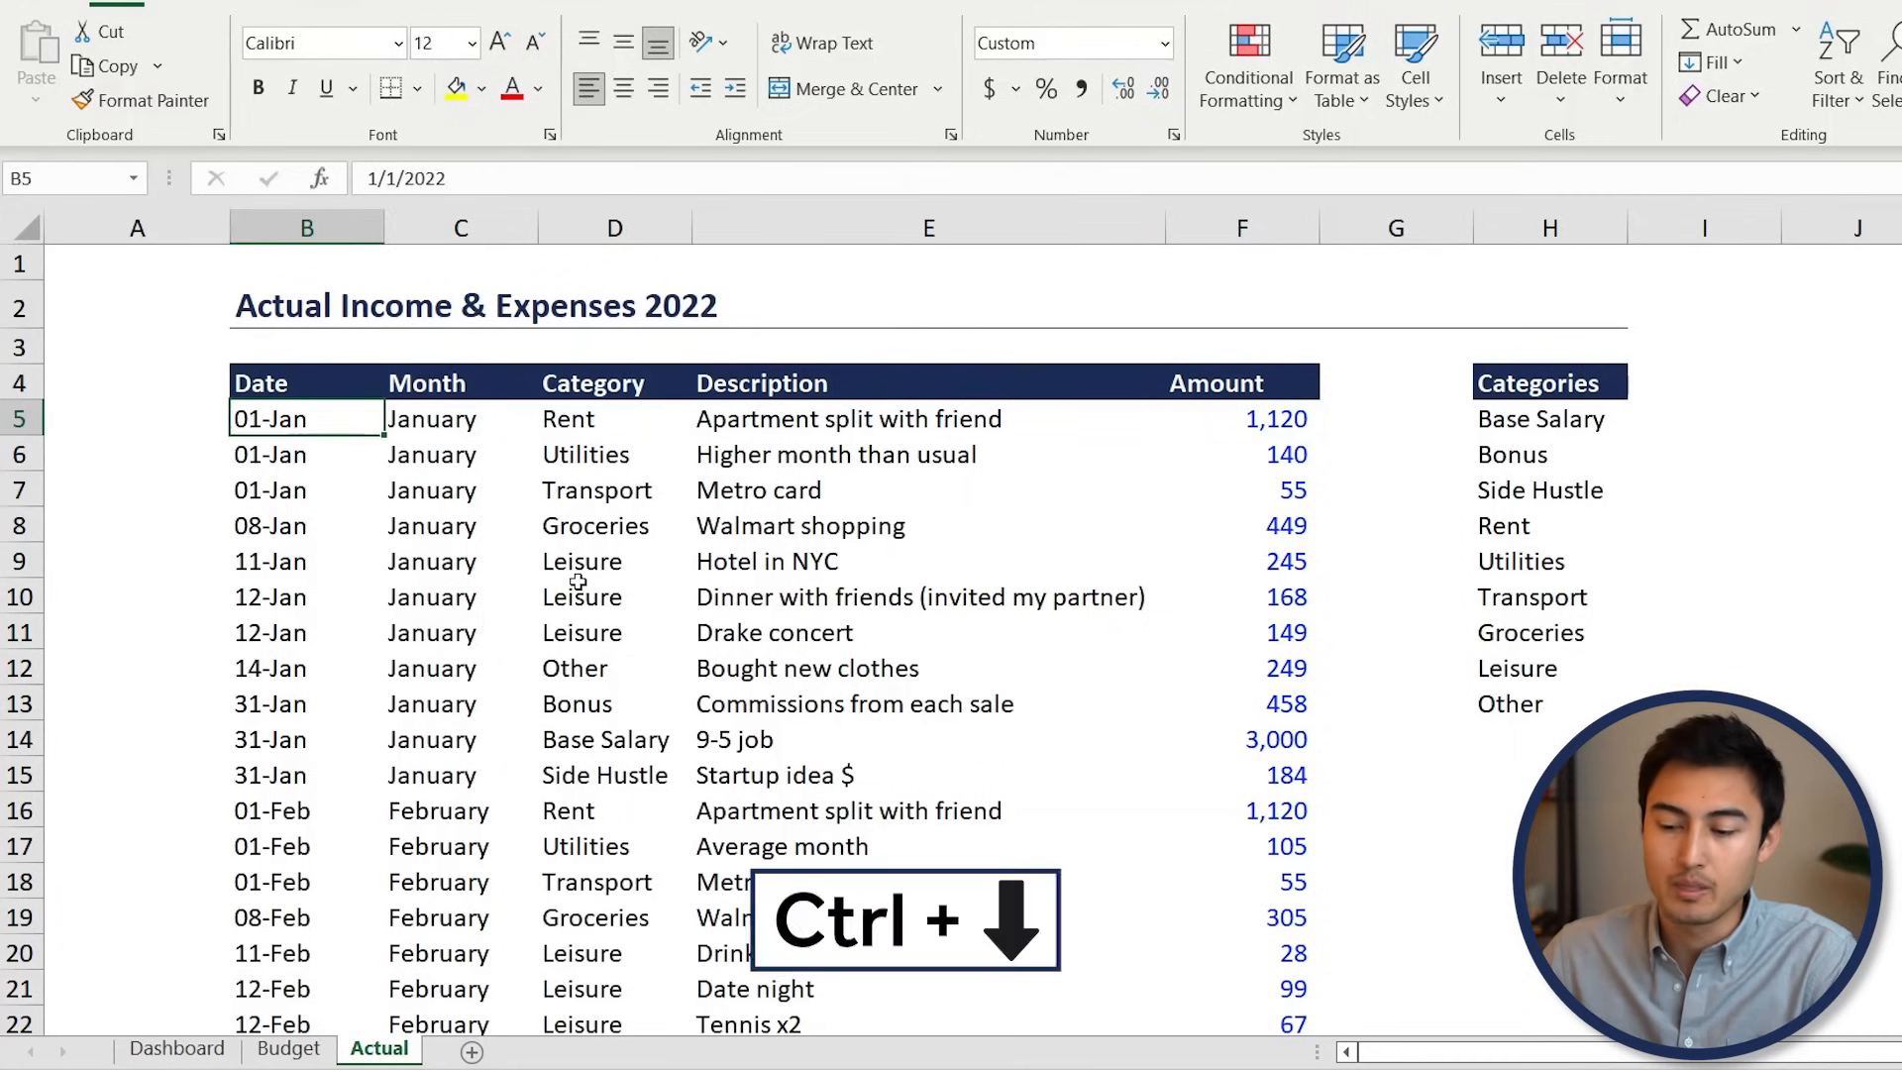
Jump to the end of the transaction list on the Actual sheet and check the first empty row
key(ctrl+Down)
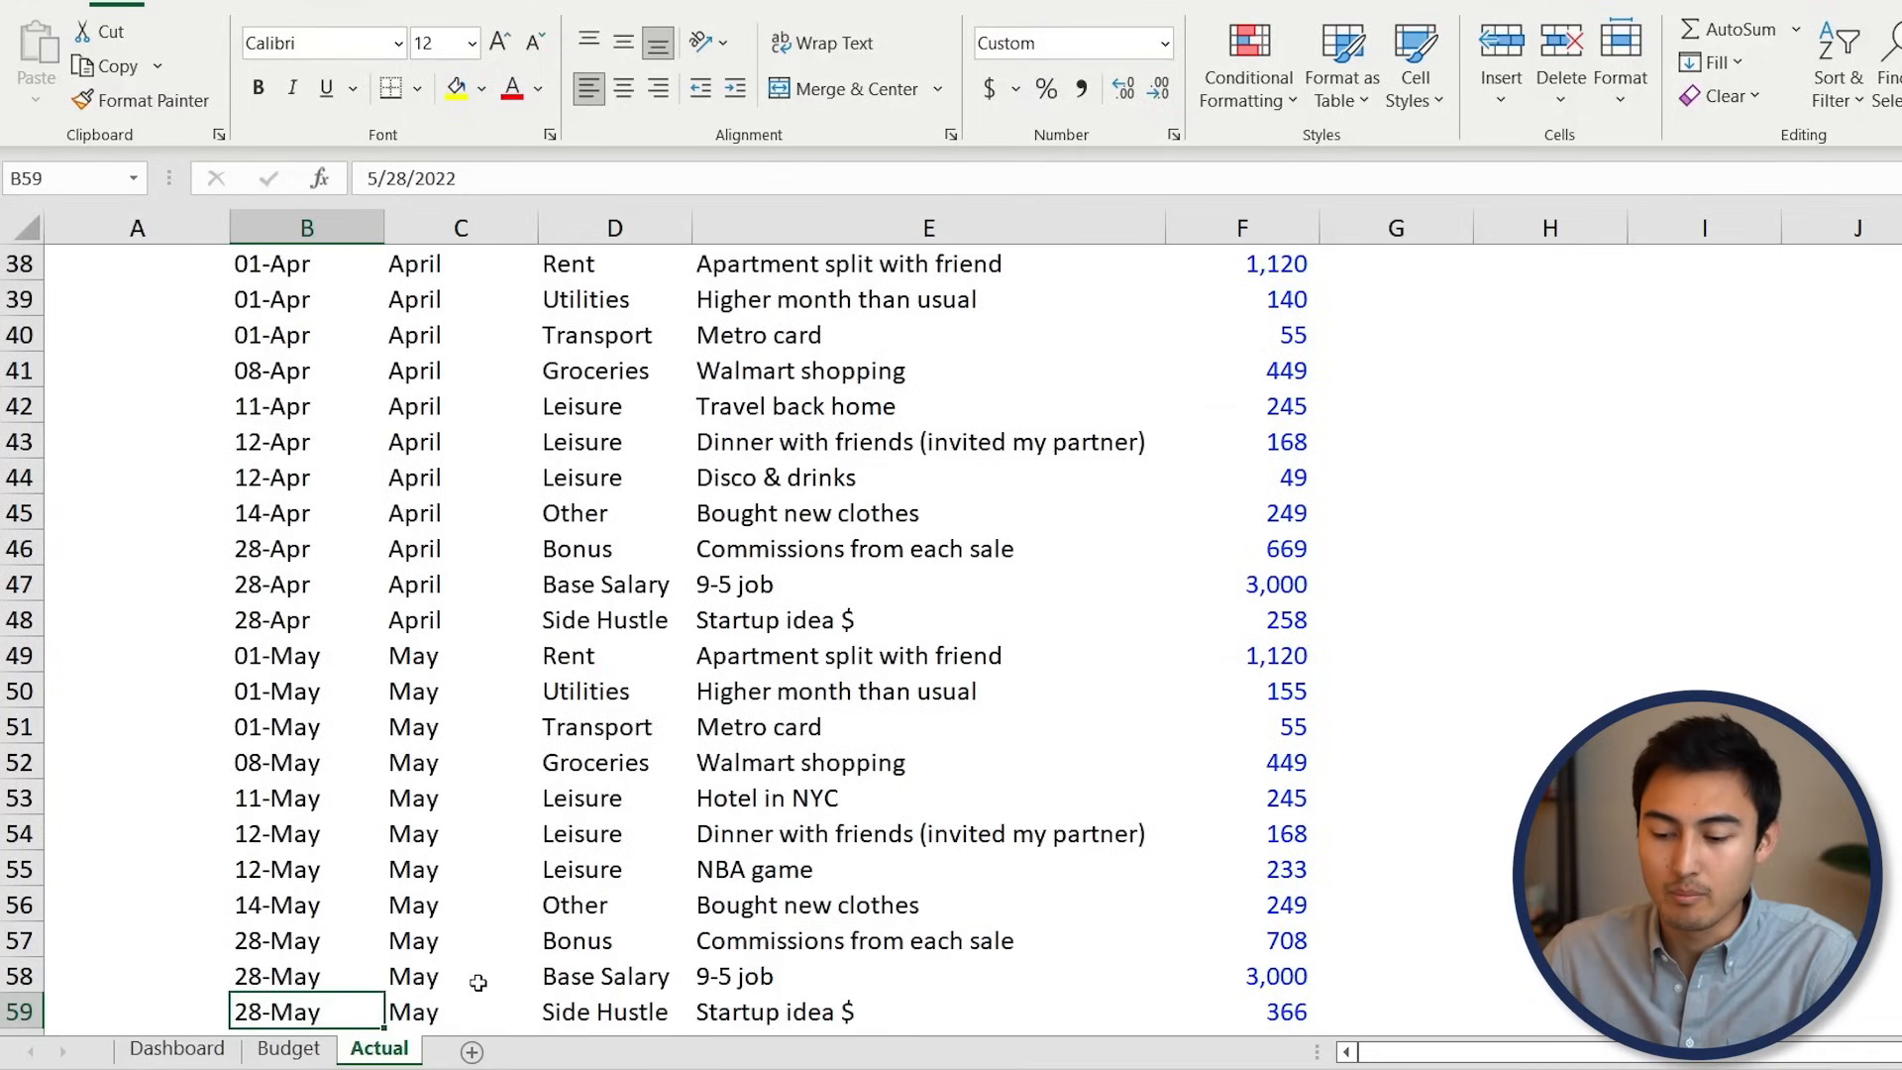
key(Down)
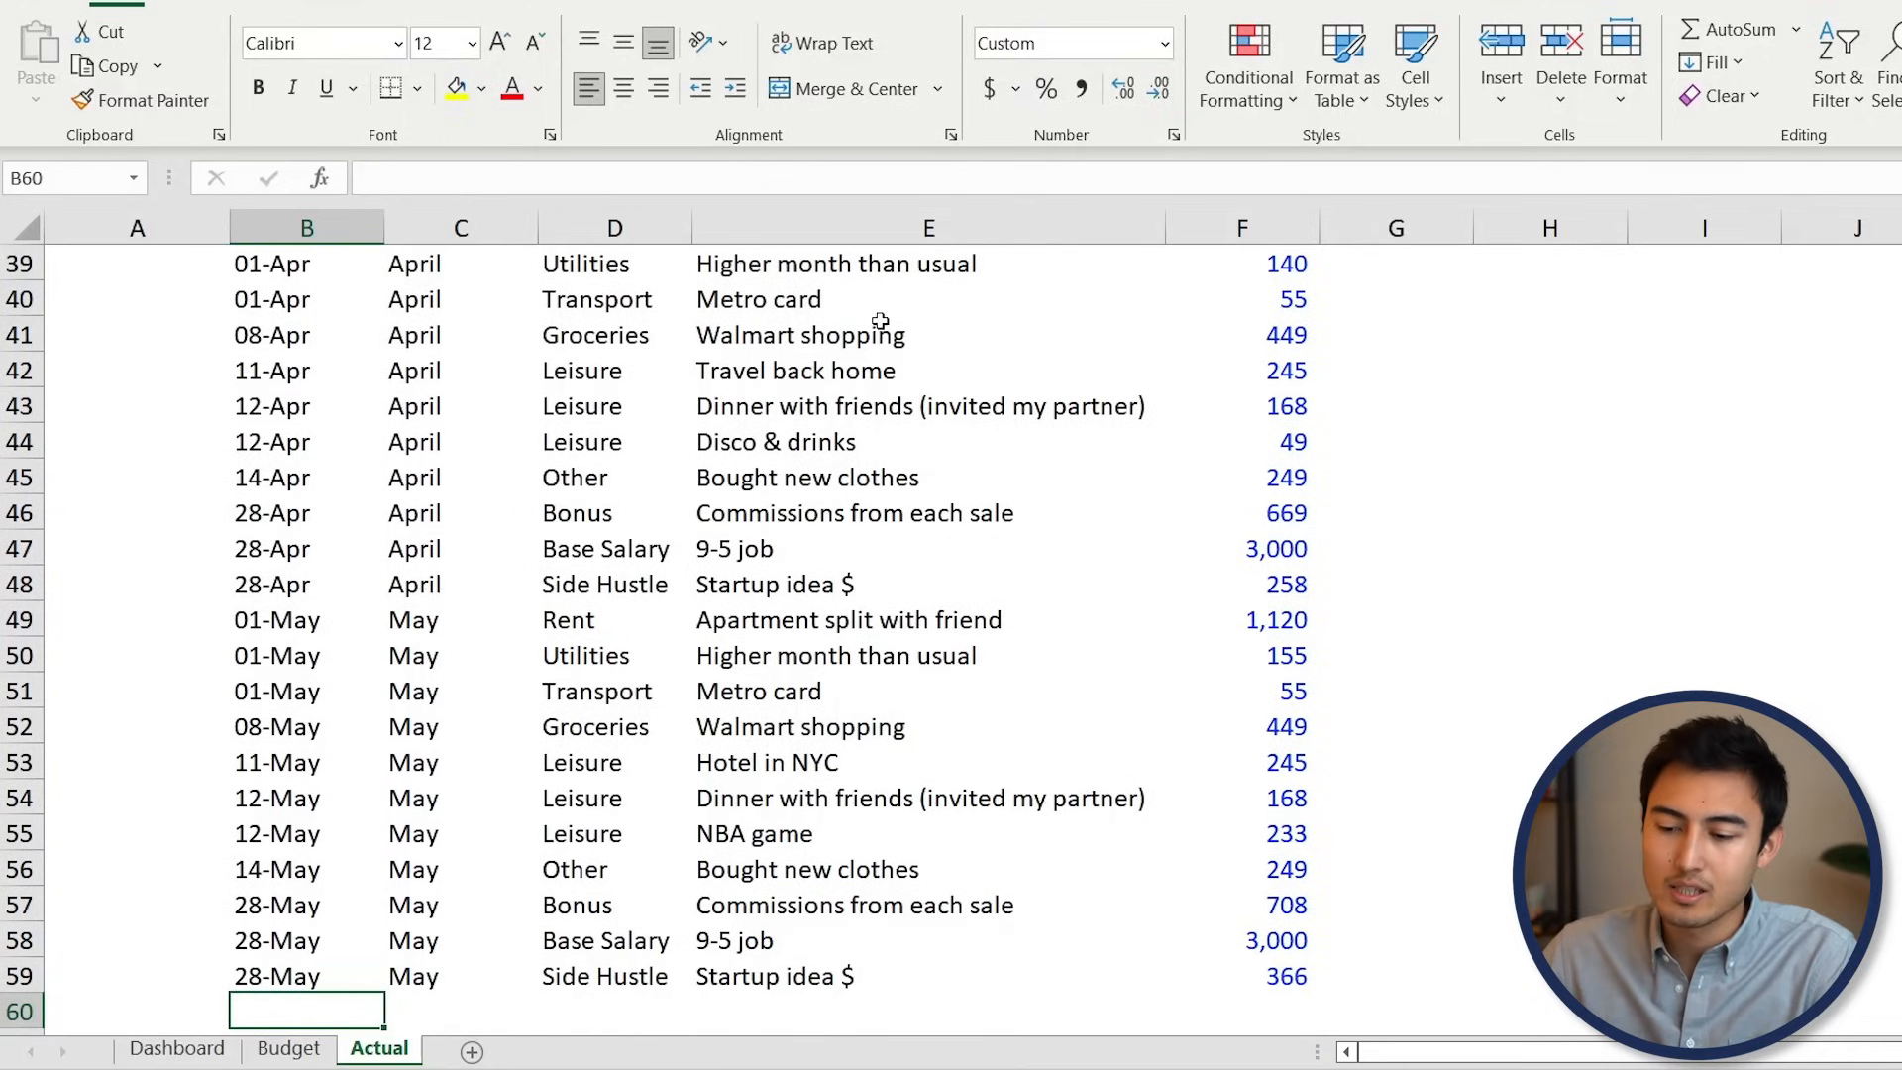
click(299, 366)
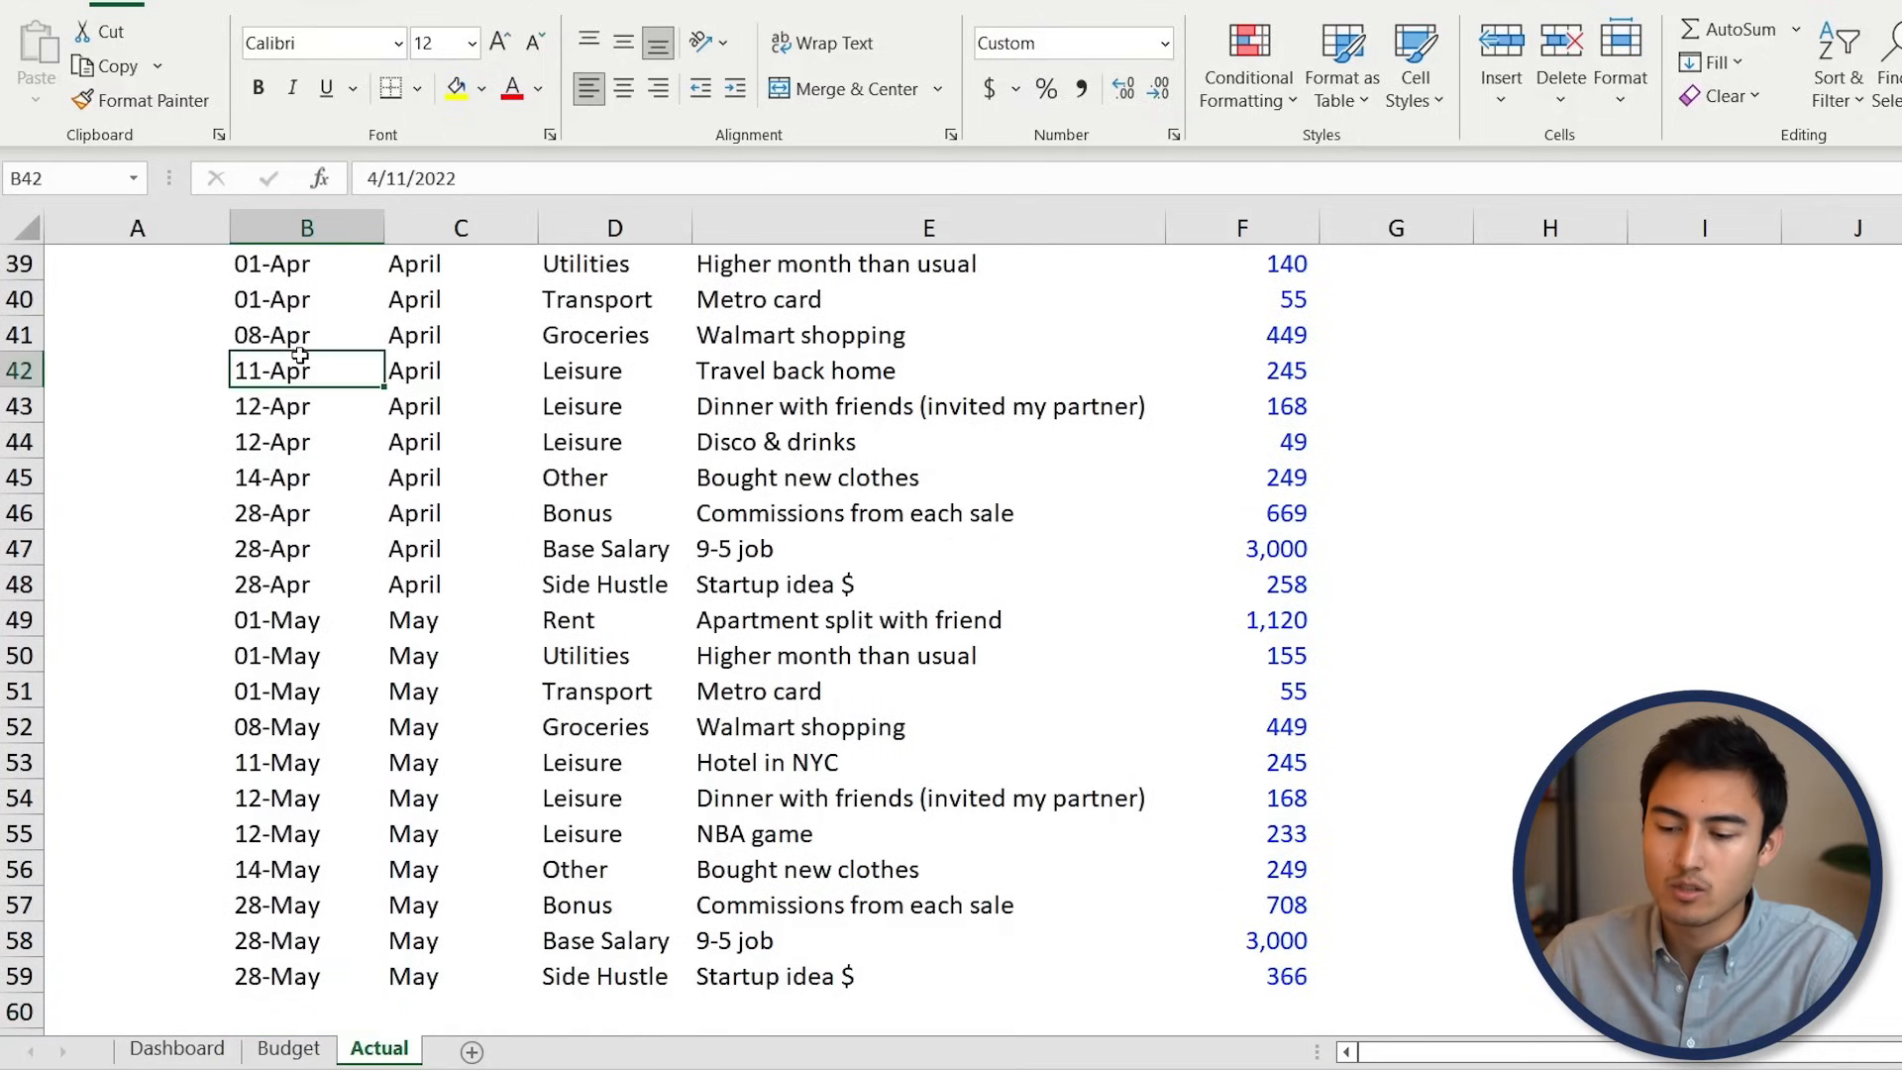
Freeze the panes of the Actual sheet at row 5, below the table headers
key(ctrl+Up)
key(Down)
key(Up)
key(ctrl+Up)
key(ctrl+Up)
key(Down)
key(Down)
key(Down)
key(Down)
key(shift+space)
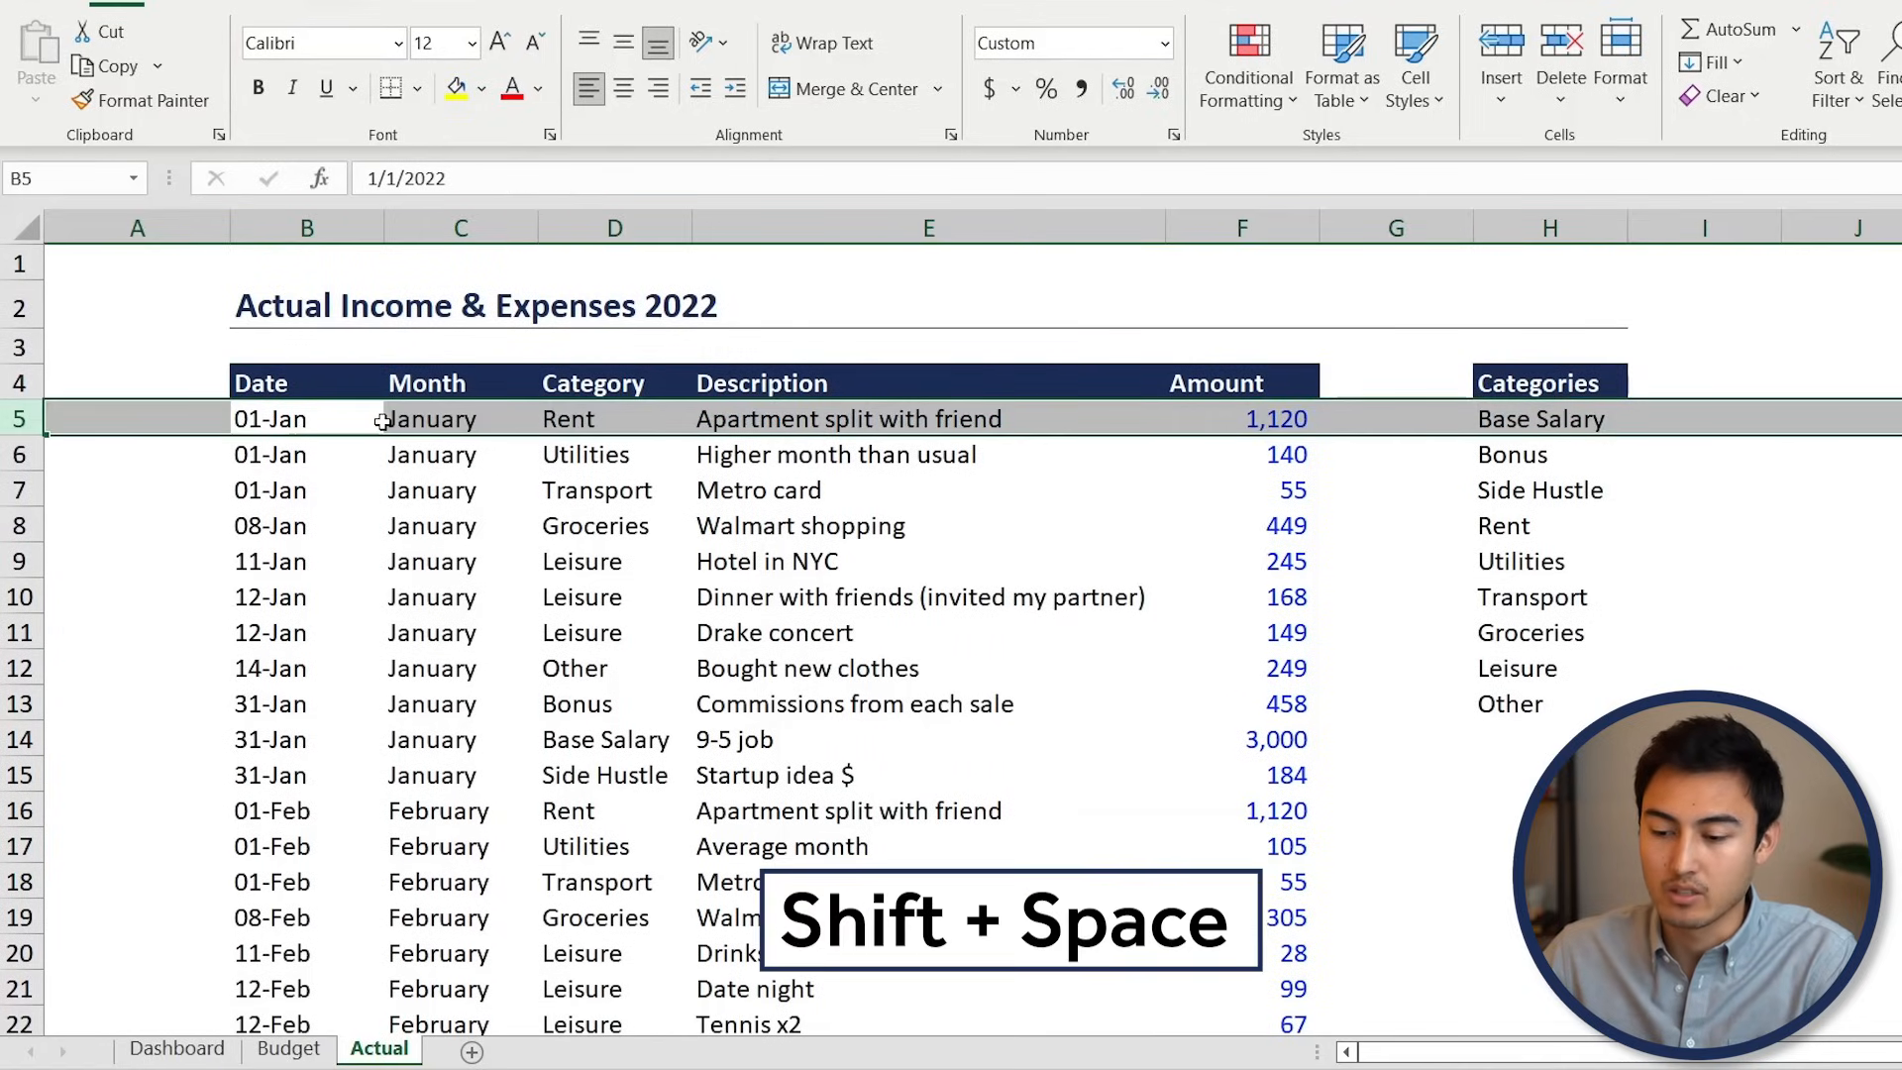
click(693, 2)
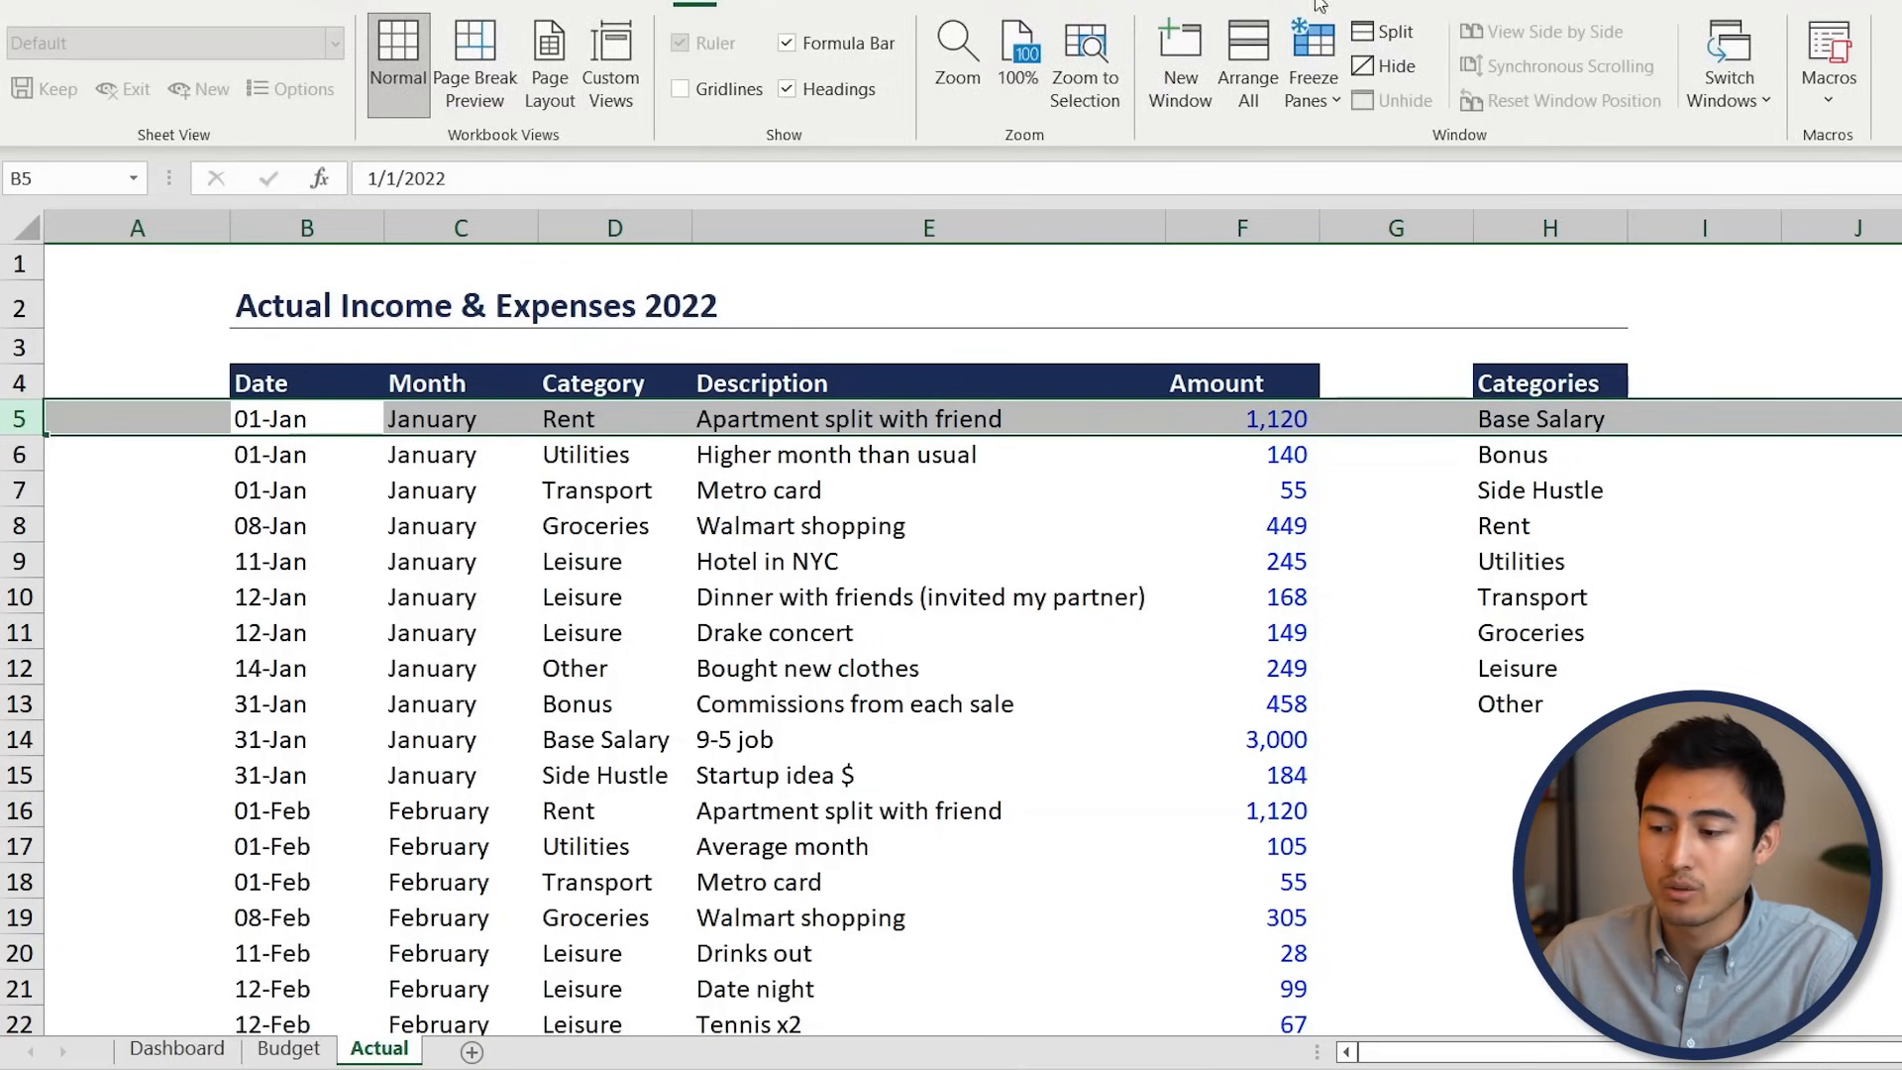
click(1313, 60)
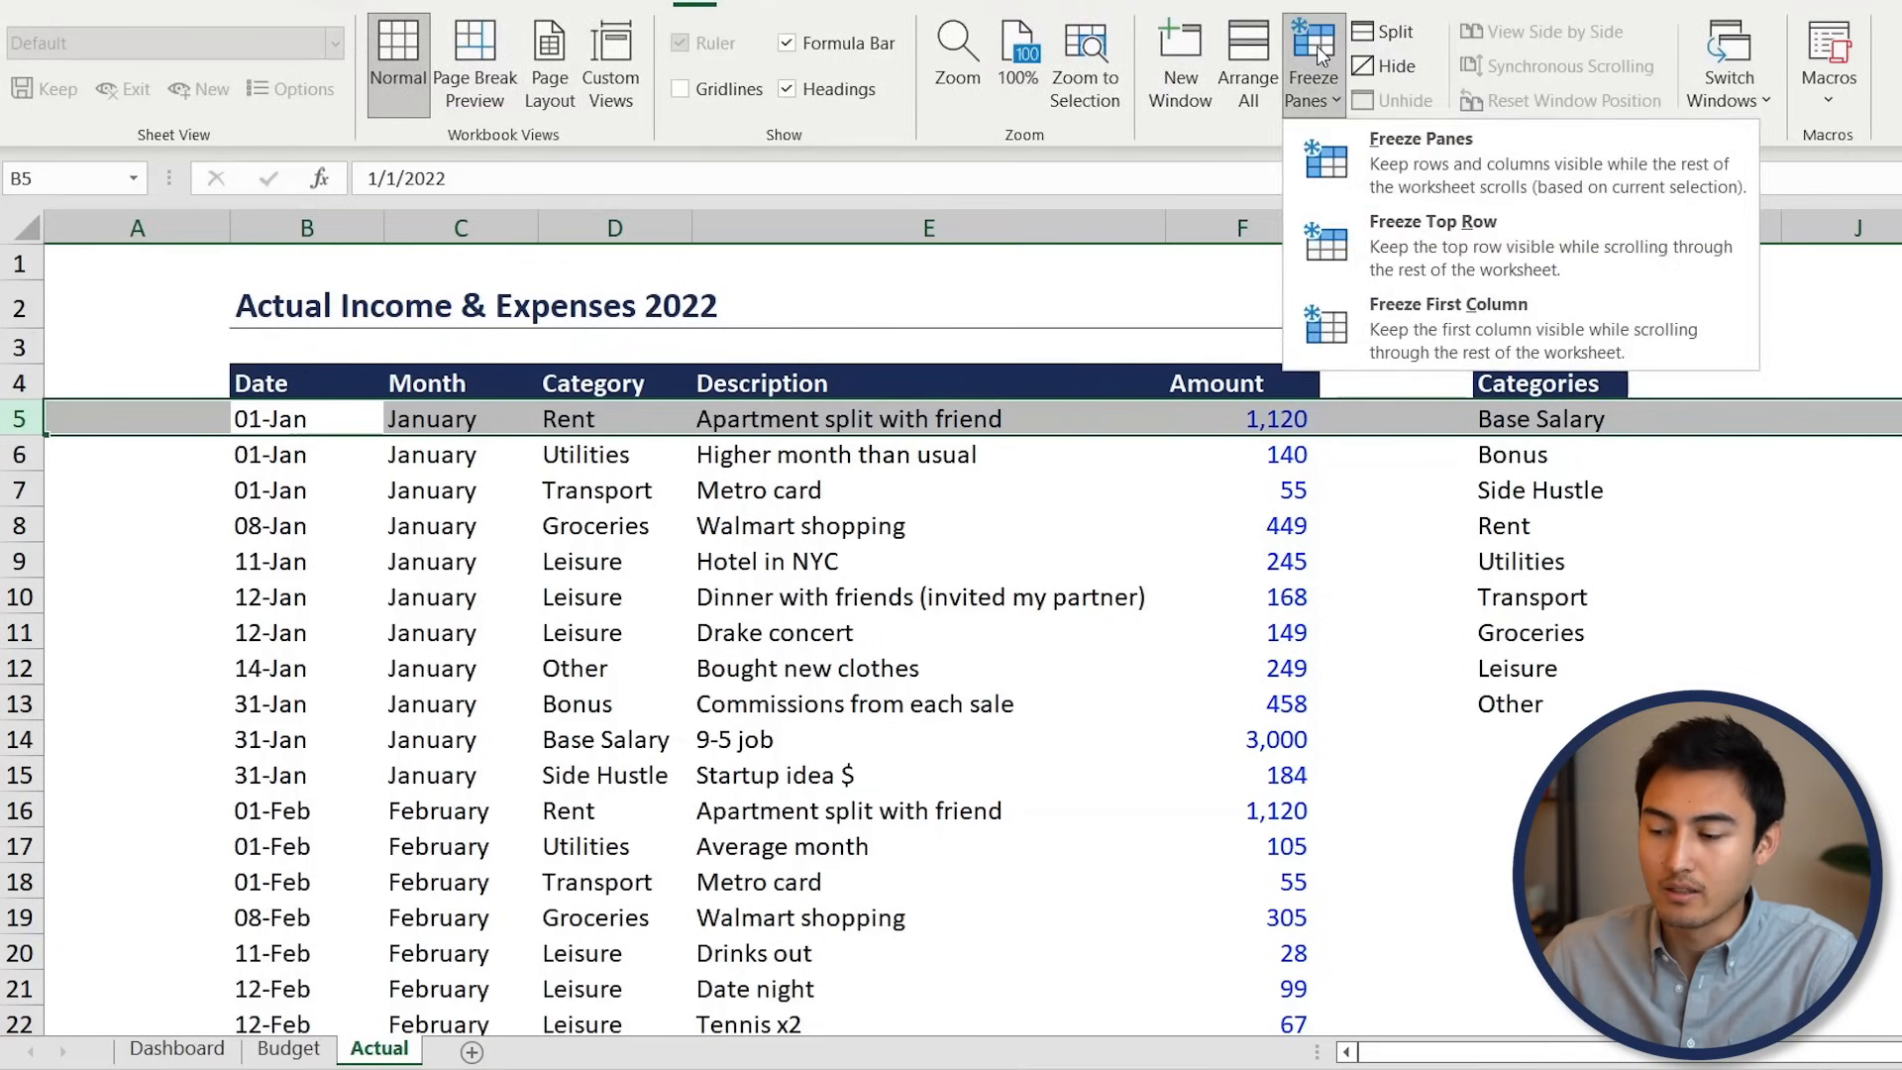
click(1428, 157)
Go down to the end of the transaction list to check the frozen headers
click(313, 619)
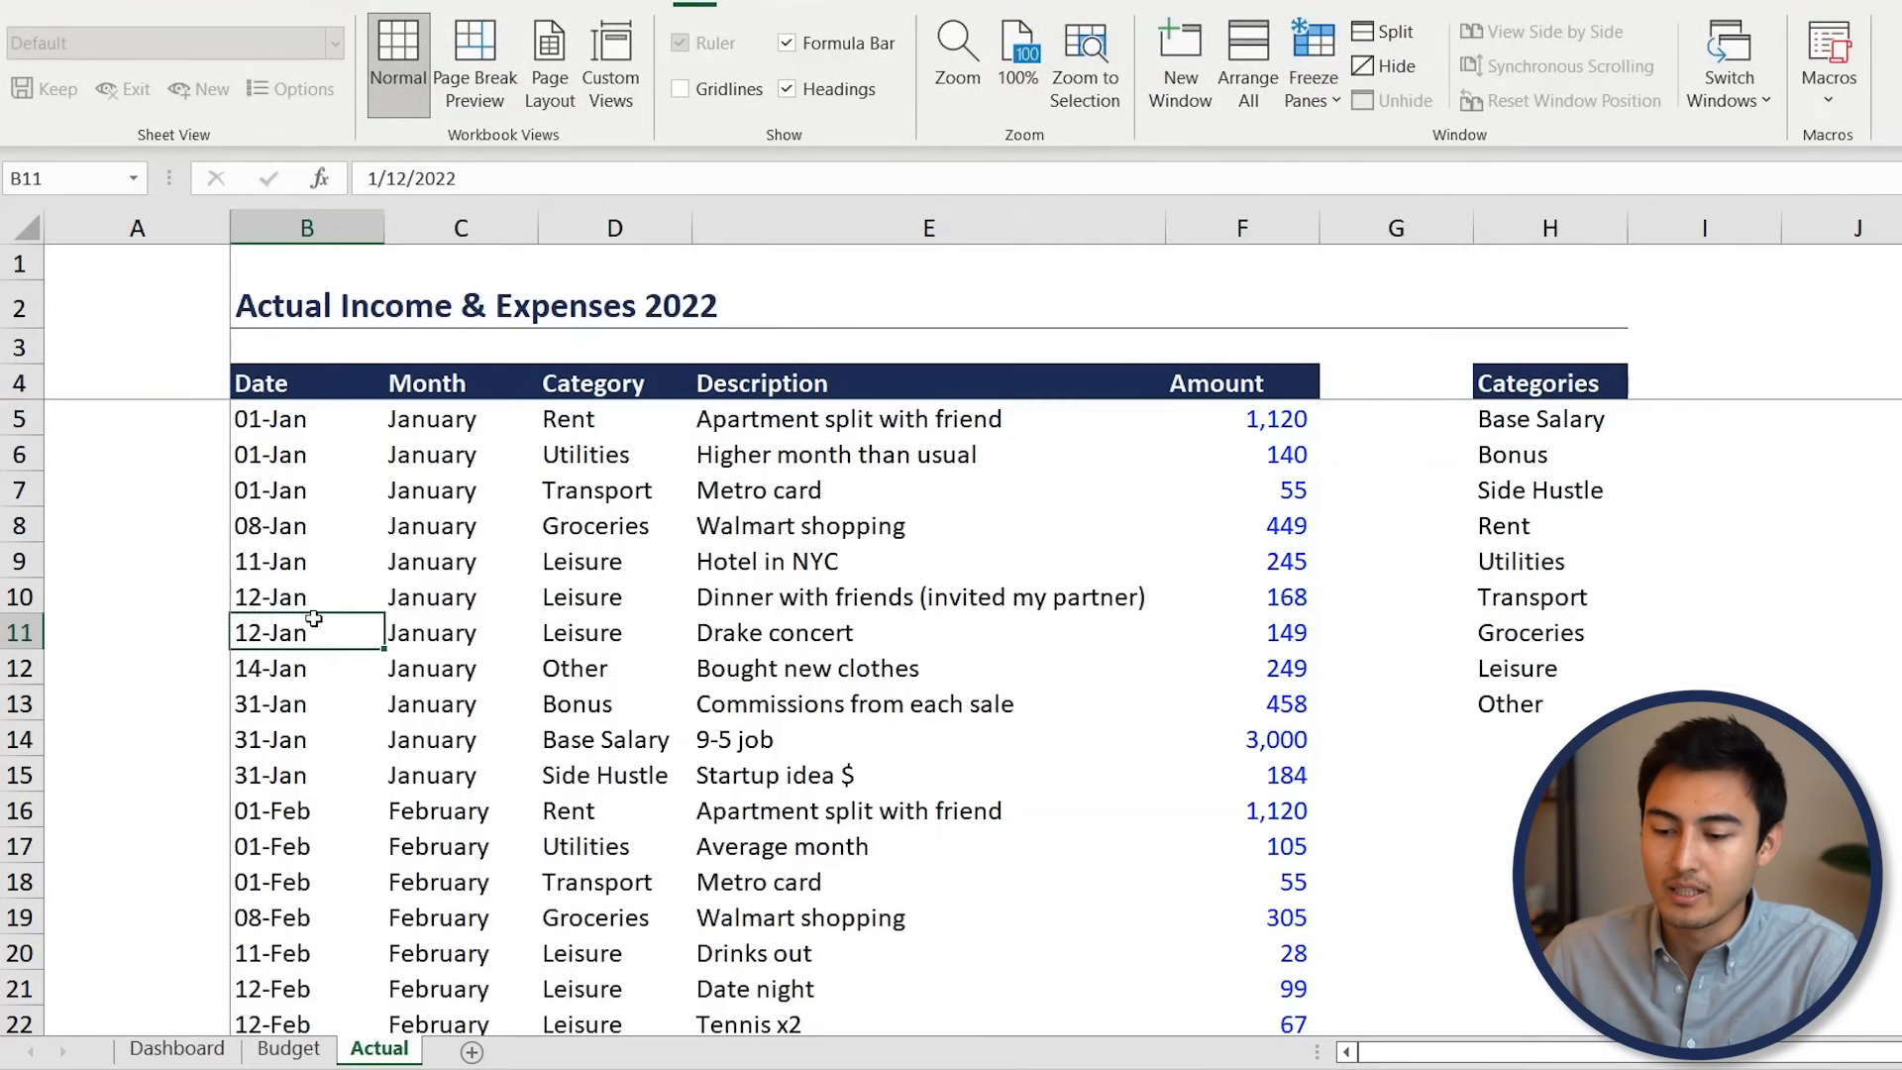
scroll(313, 619, down, 5)
click(285, 666)
key(ctrl+Down)
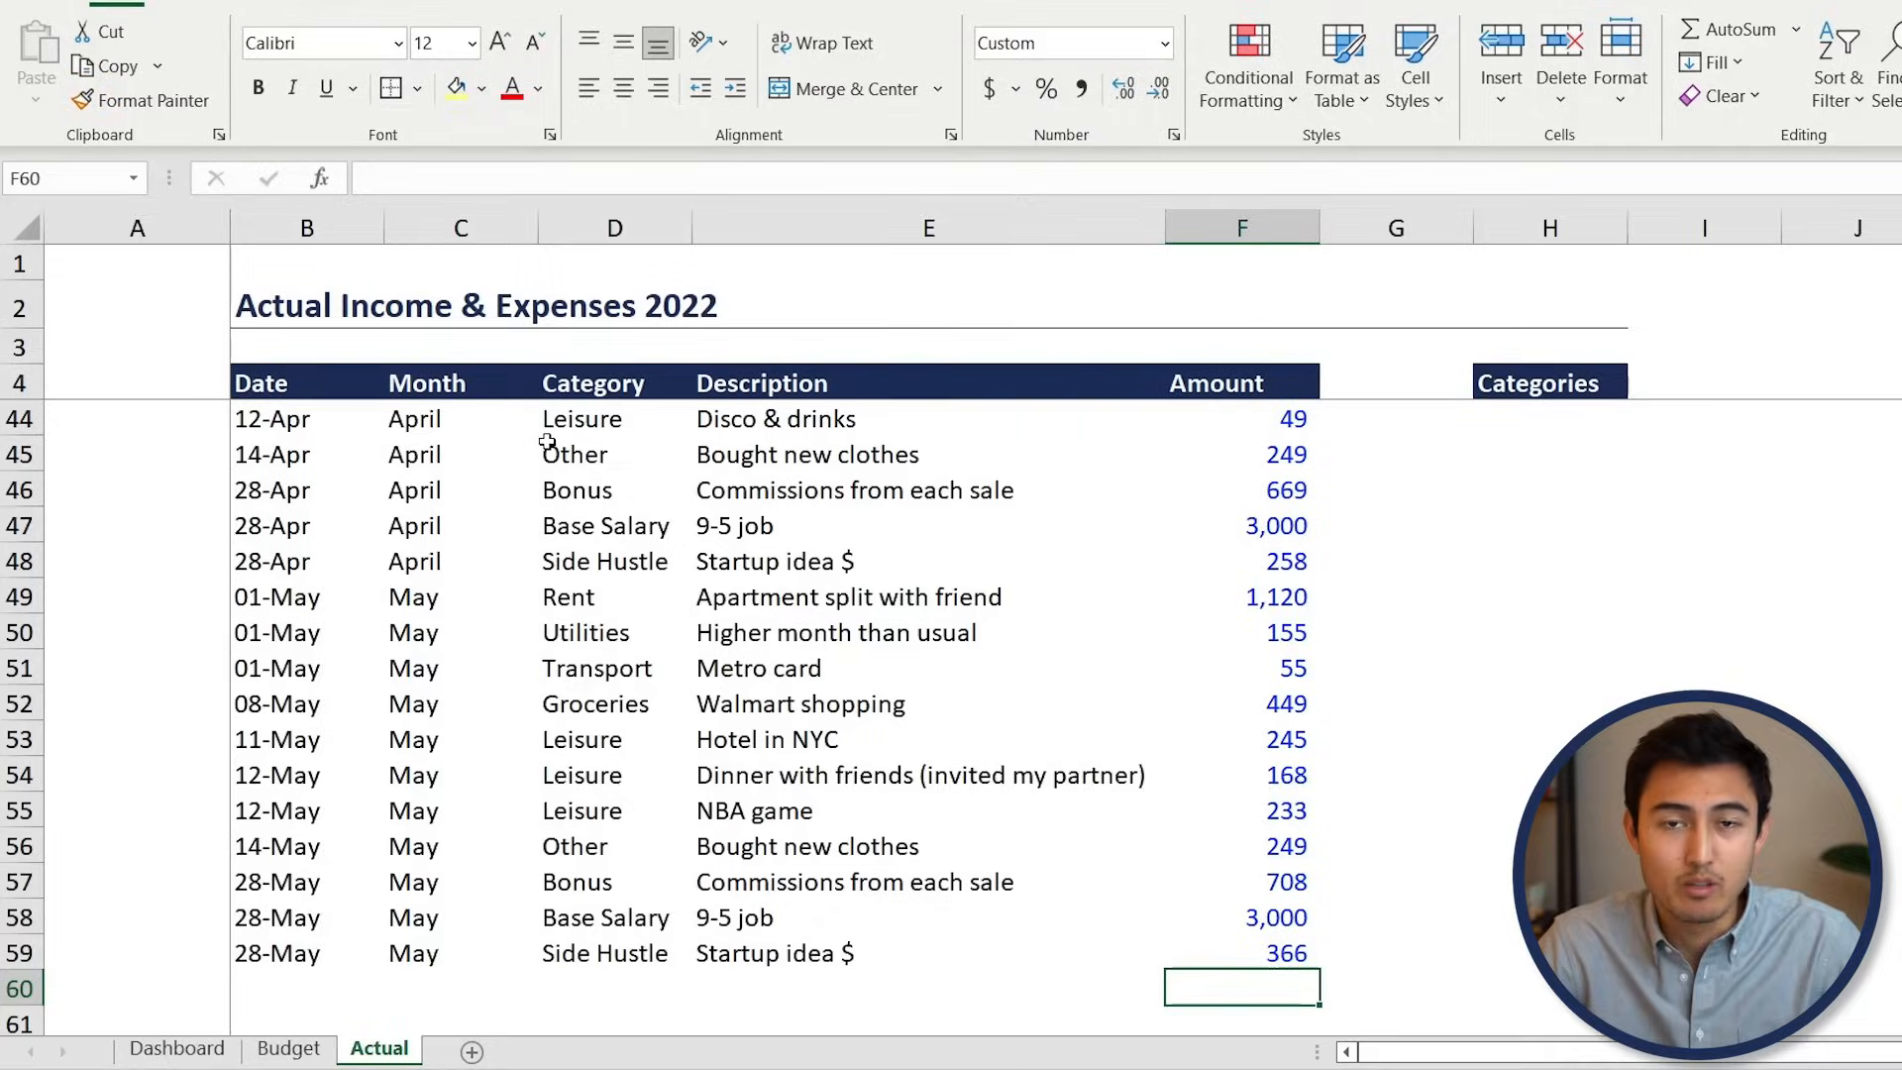
Enter the label "Current Month ->" in cell B4 of the Dashboard sheet
key(ctrl+Page_Up)
key(ctrl+Page_Up)
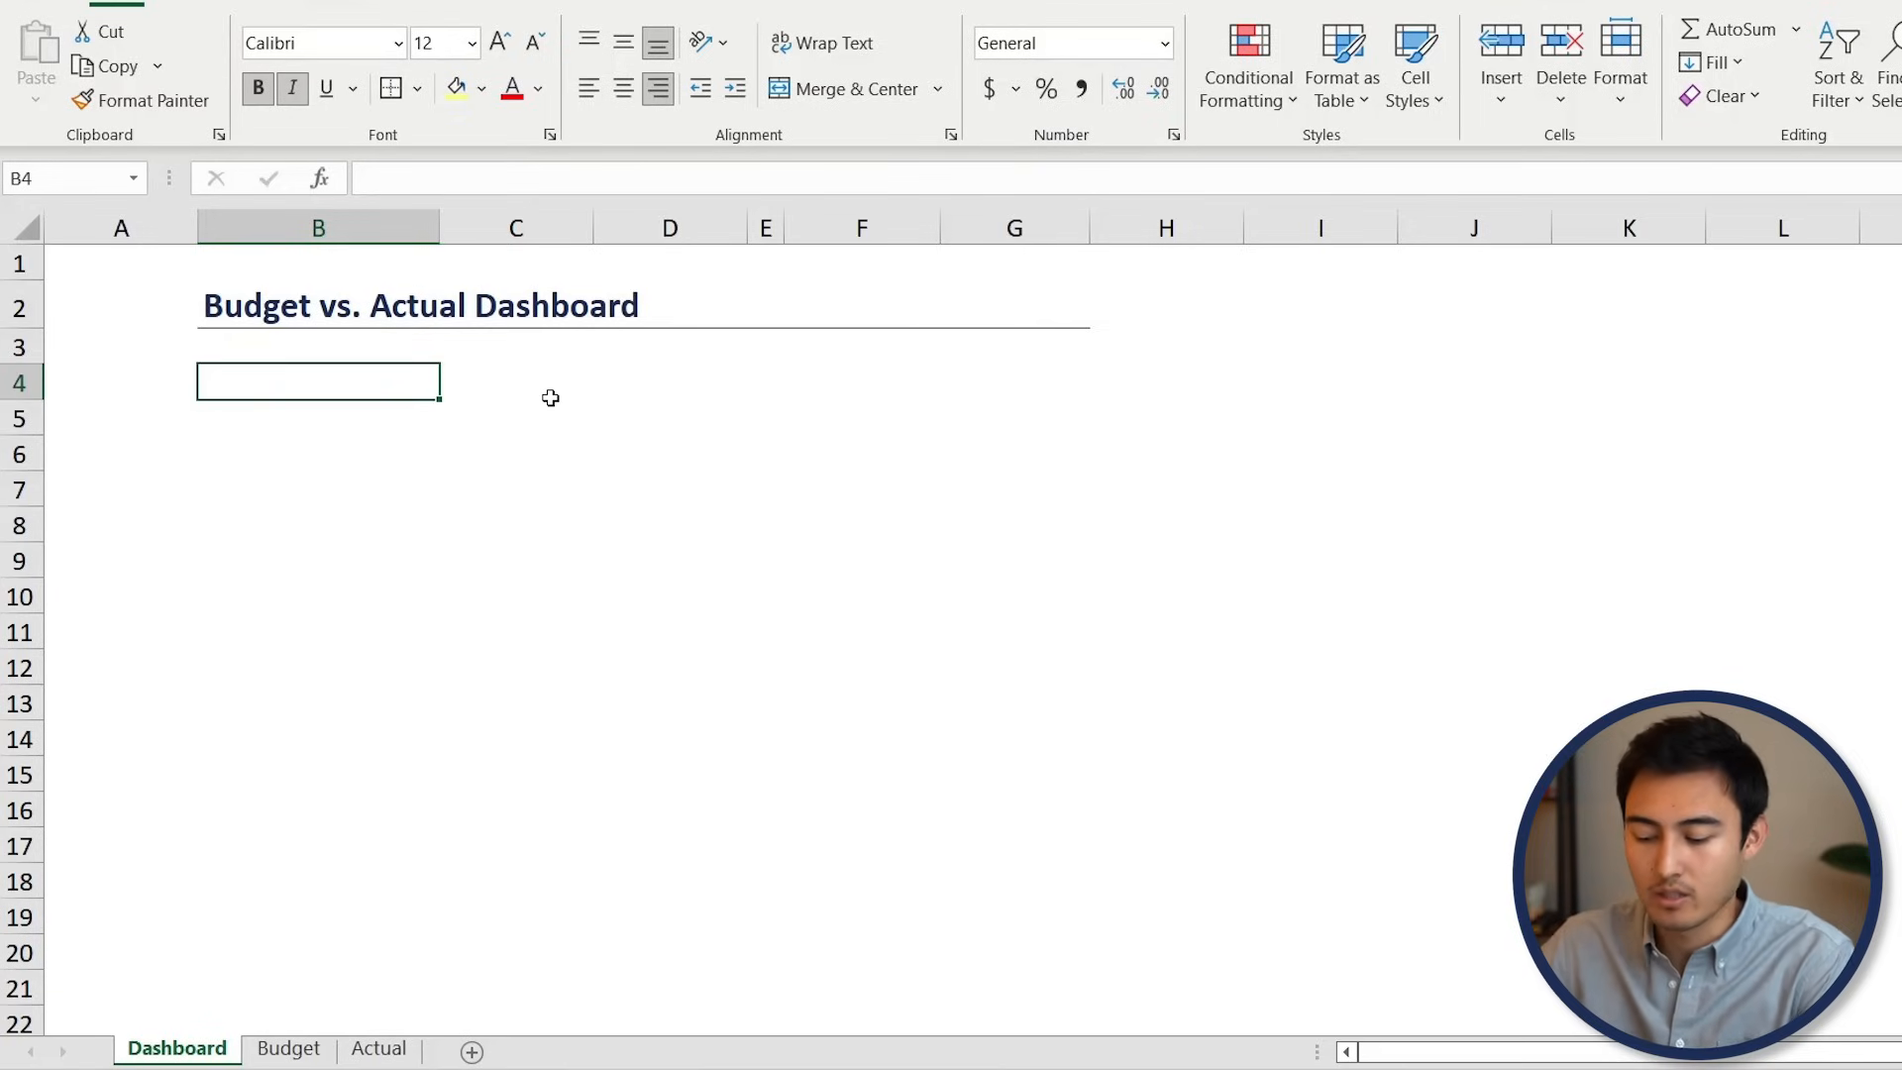
text(Current Month ->)
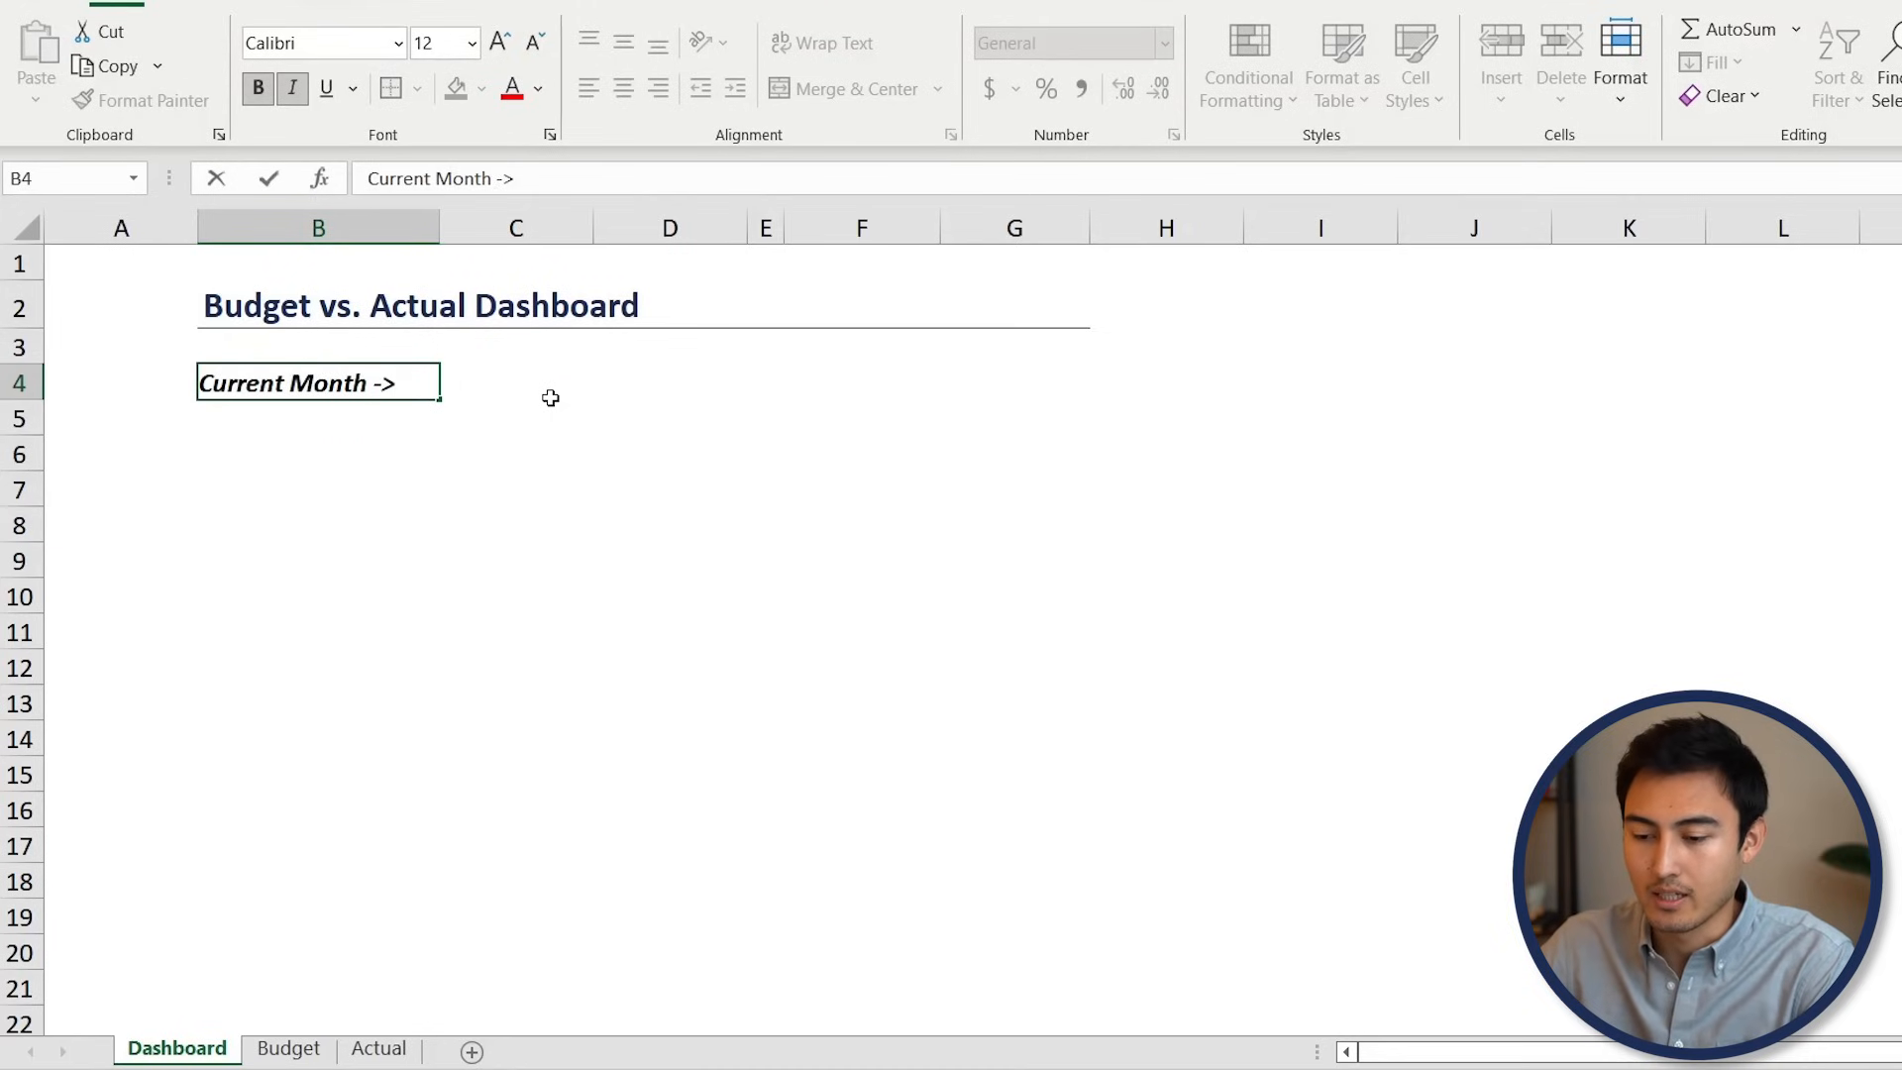
click(551, 397)
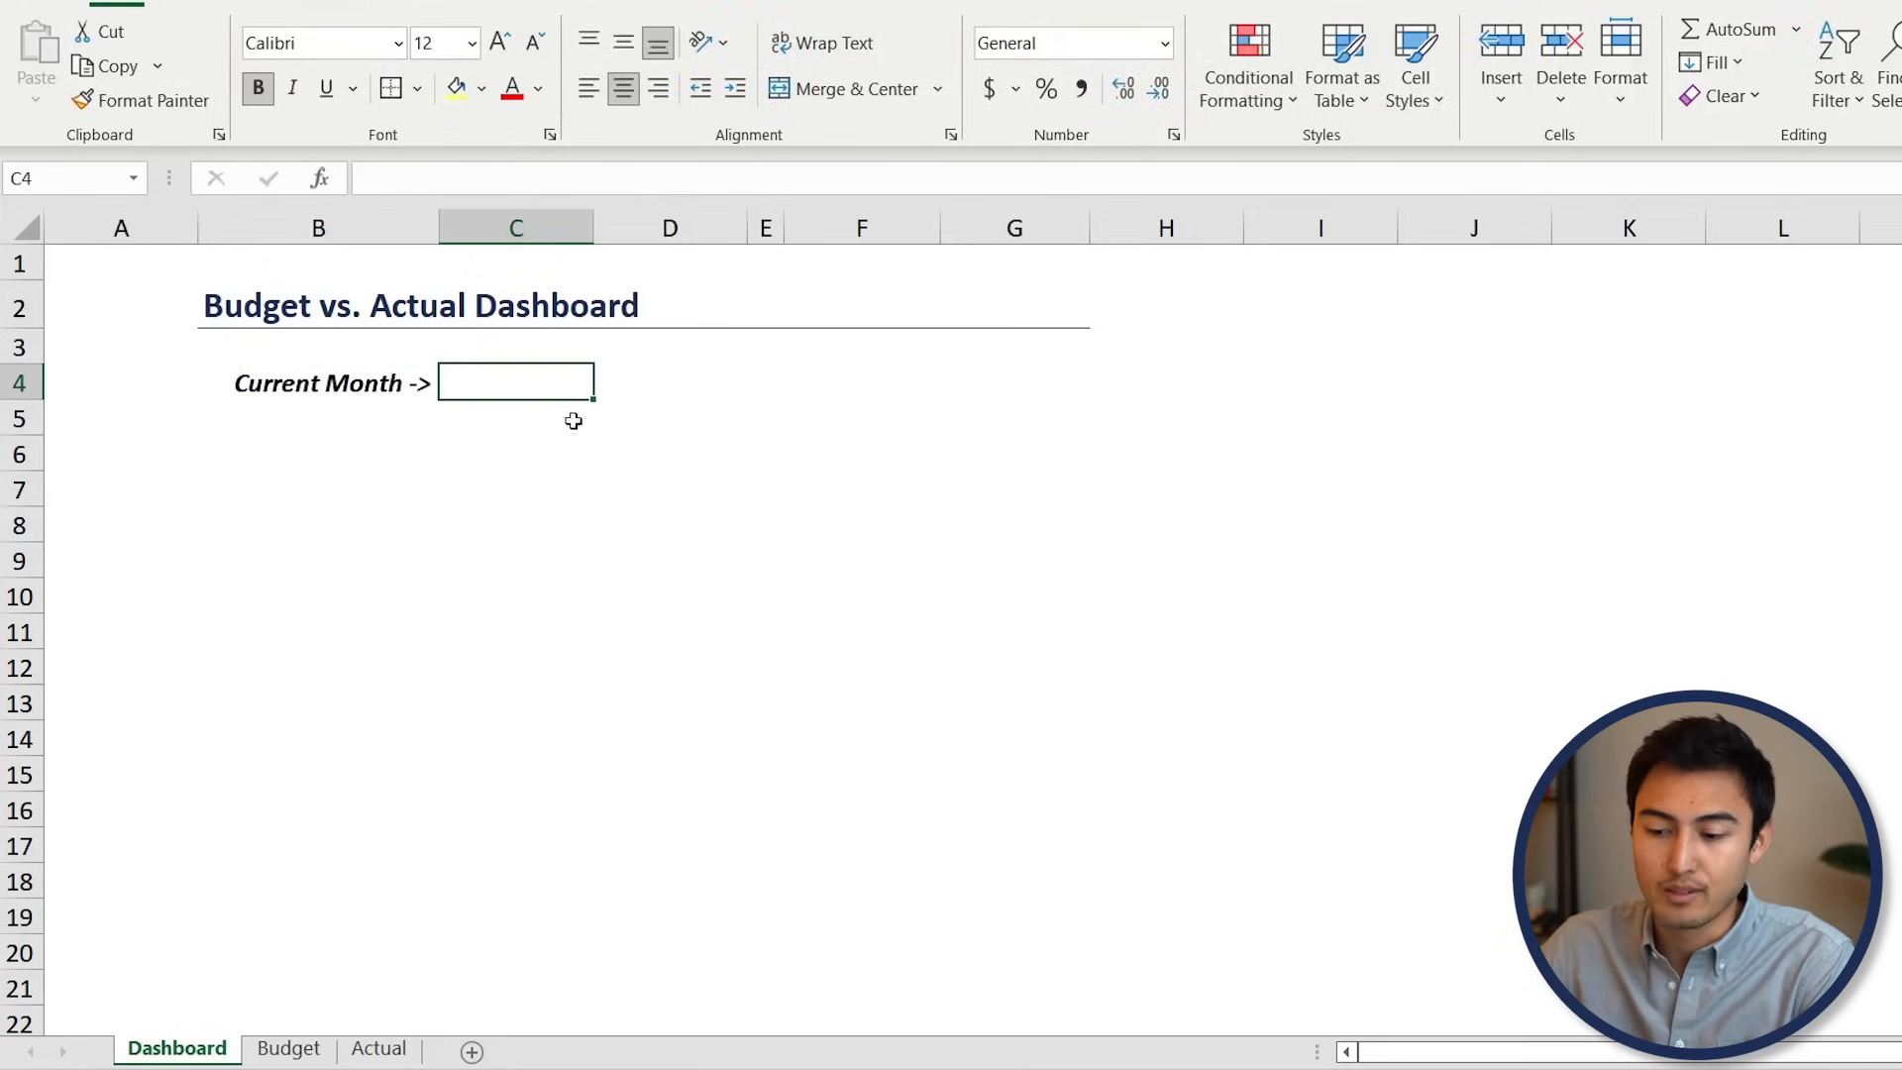
Apply all borders to cell C4 beside the Current Month label and toggle its bold formatting
key(alt+h)
key(b)
key(a)
click(580, 423)
click(532, 374)
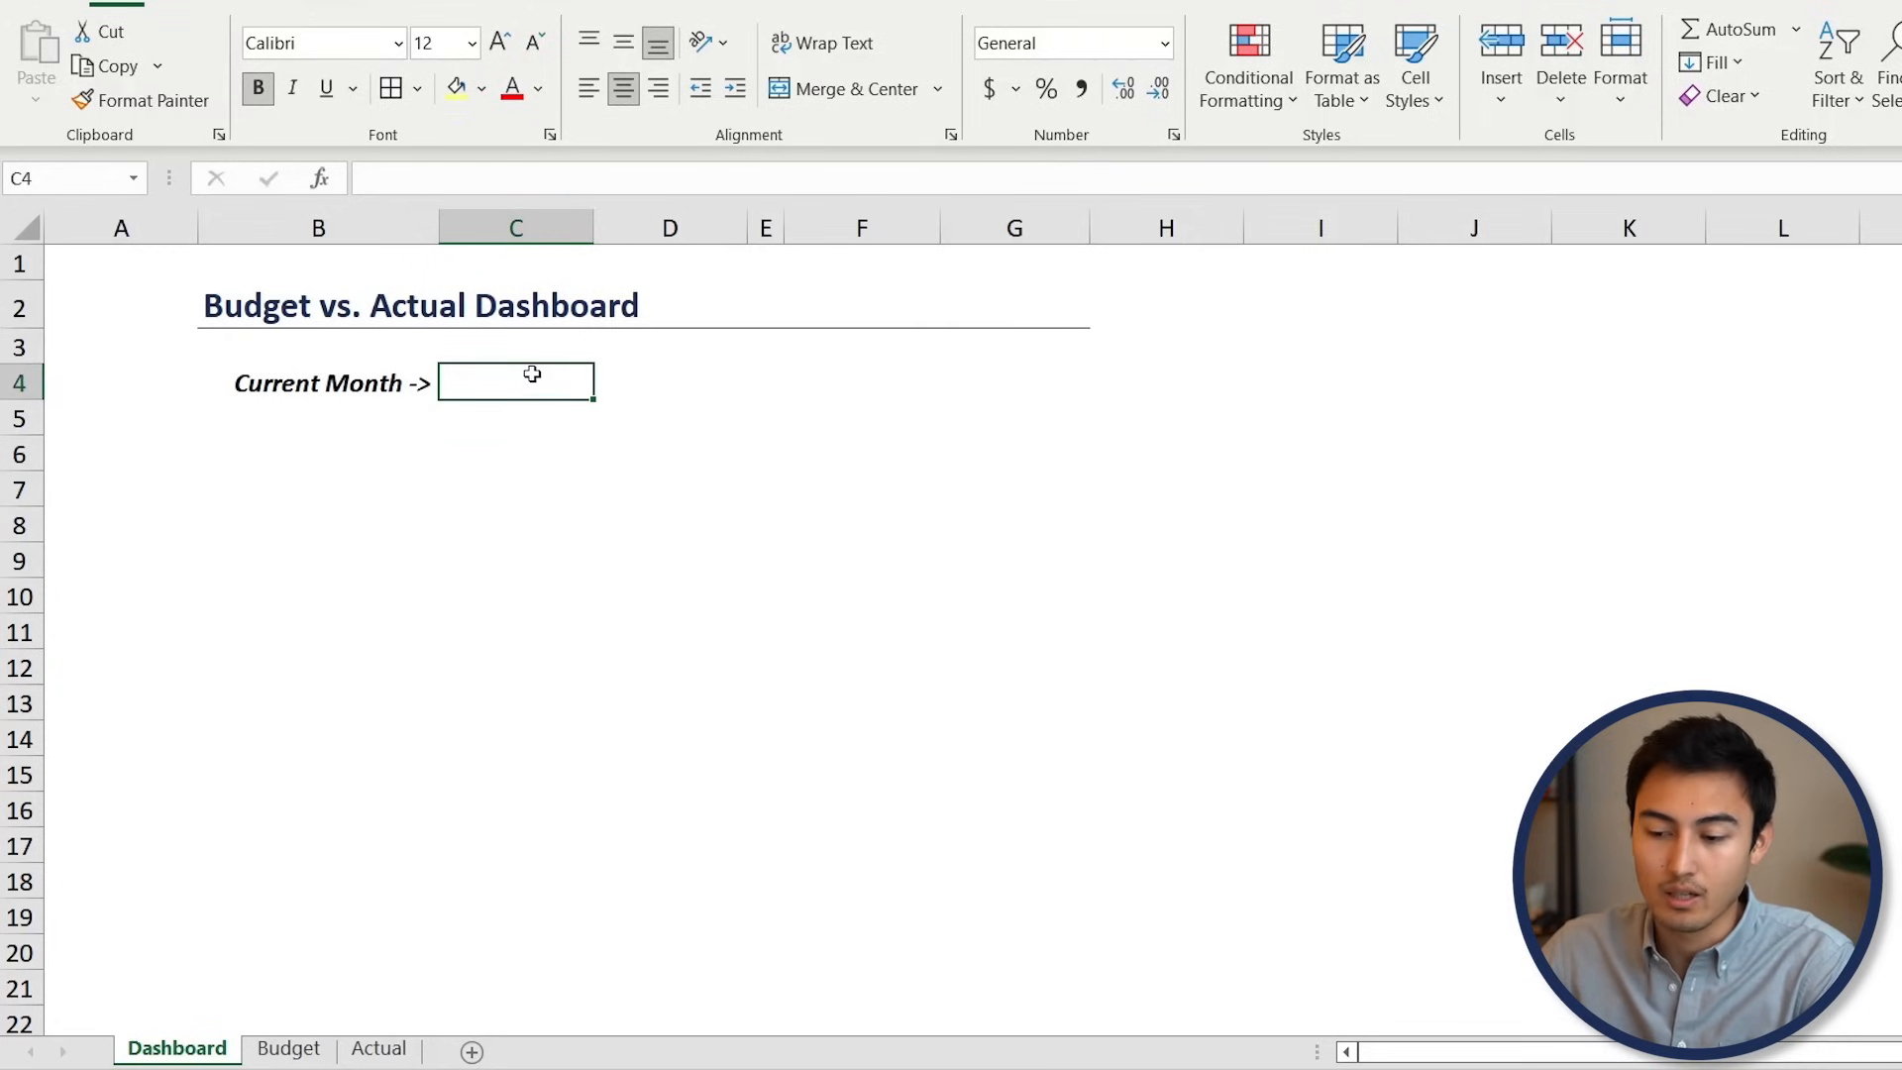
key(ctrl+b)
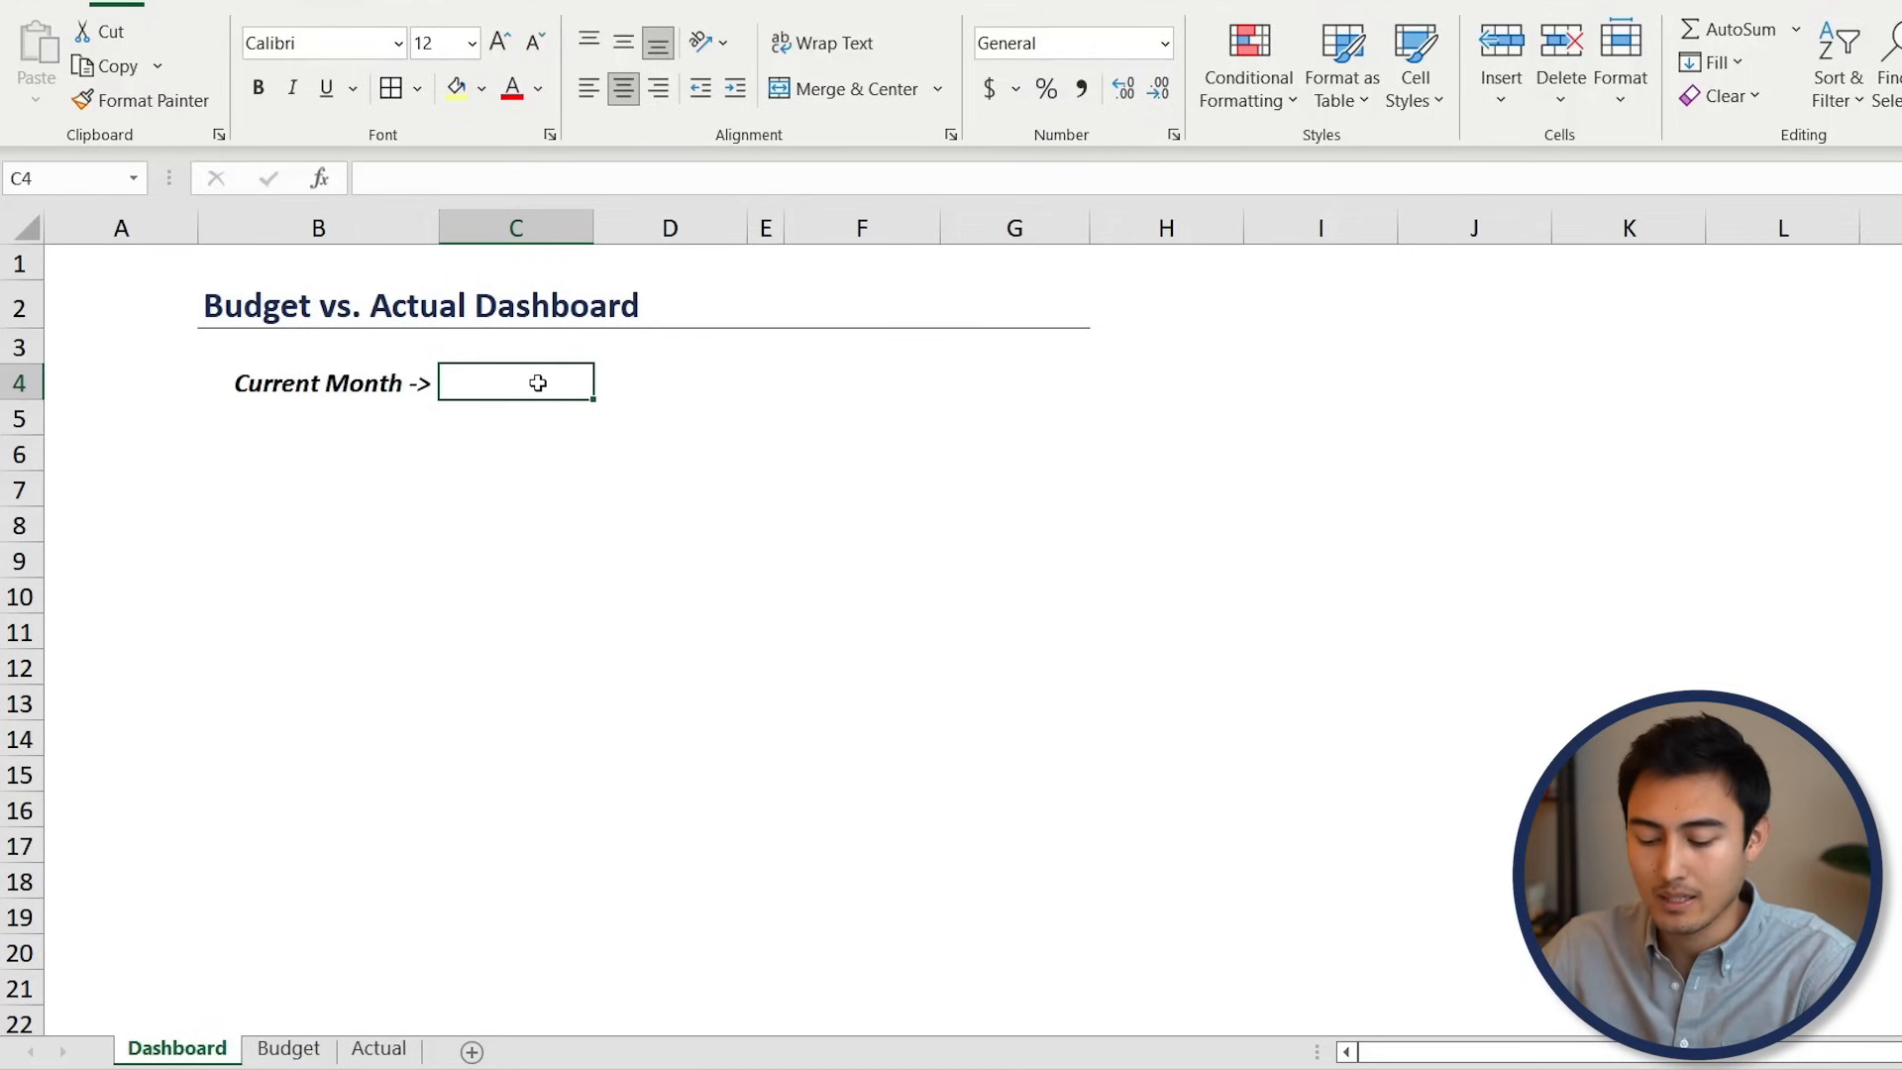
Fill cell C4 with the light yellow from the recently used colors
key(alt+h)
key(h)
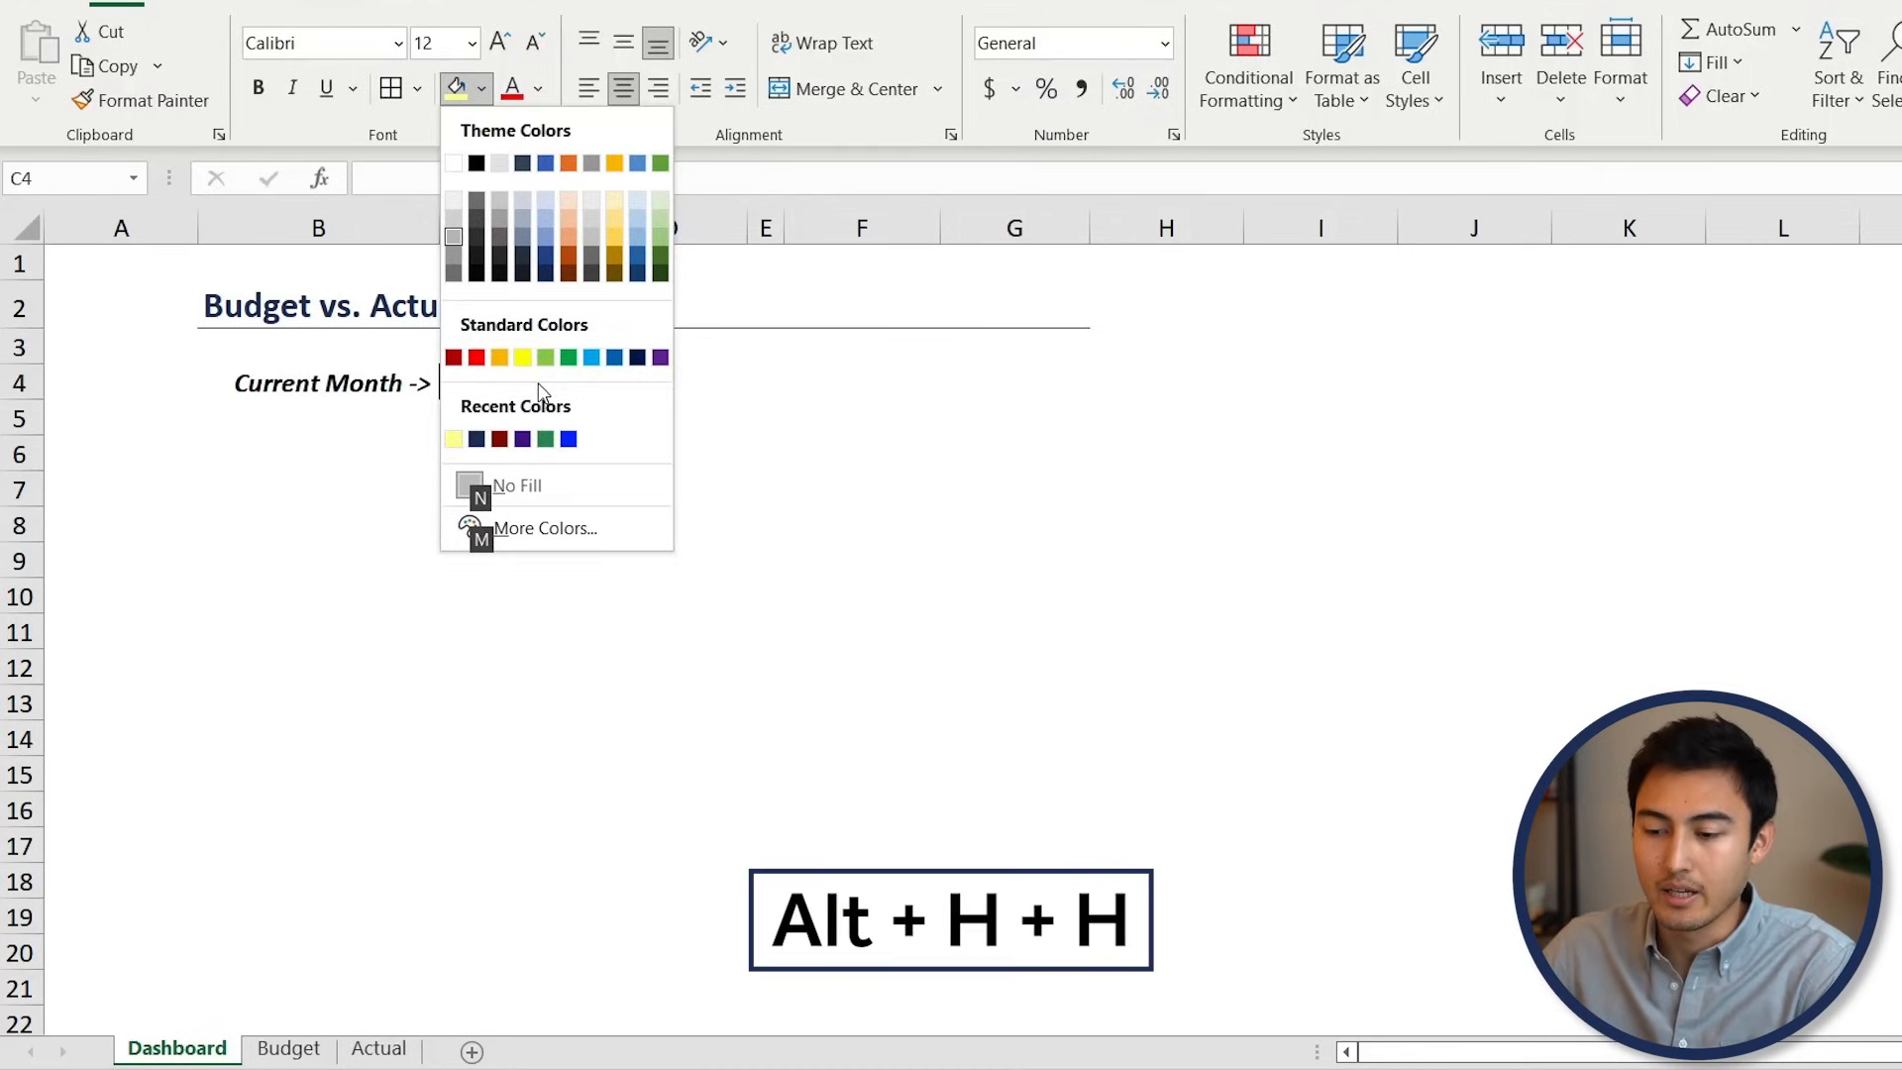
click(454, 439)
click(459, 436)
key(Up)
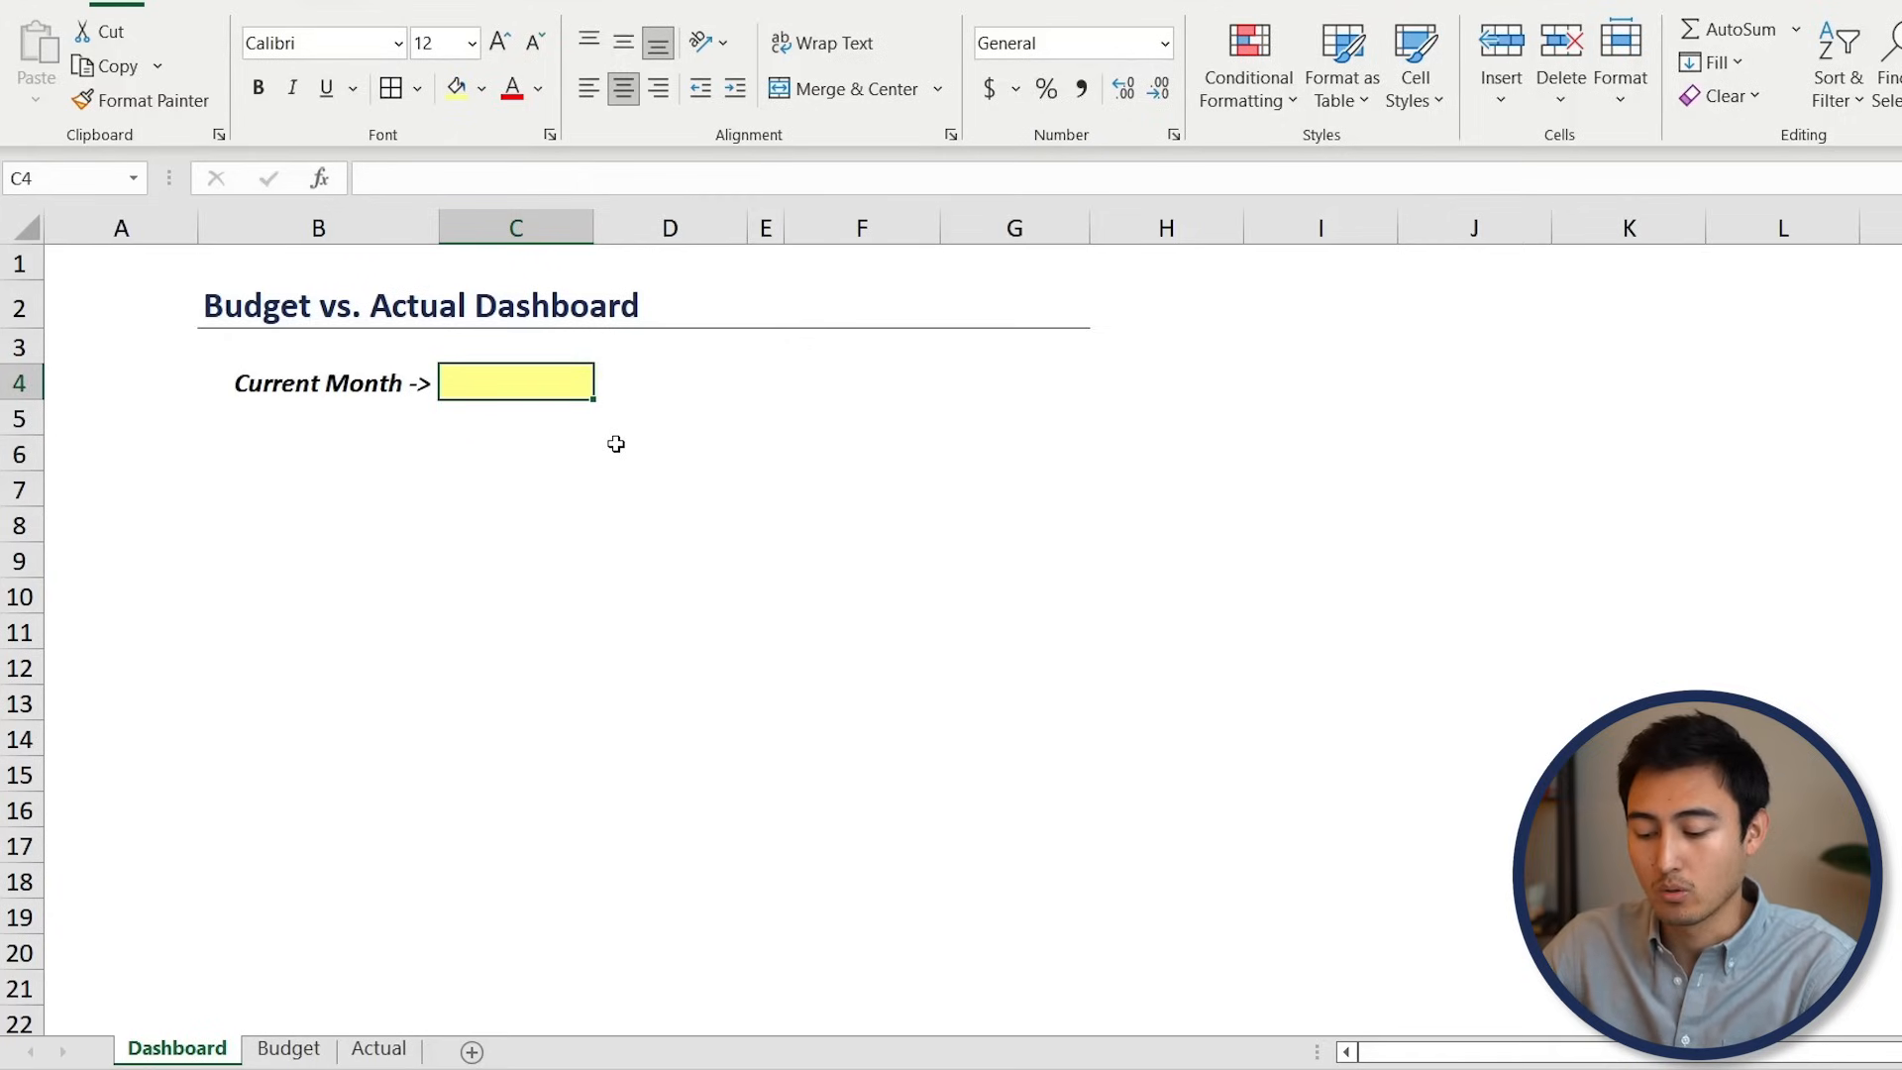
Start a data validation rule for cell C4 that allows a List
key(alt)
key(a)
key(v)
key(v)
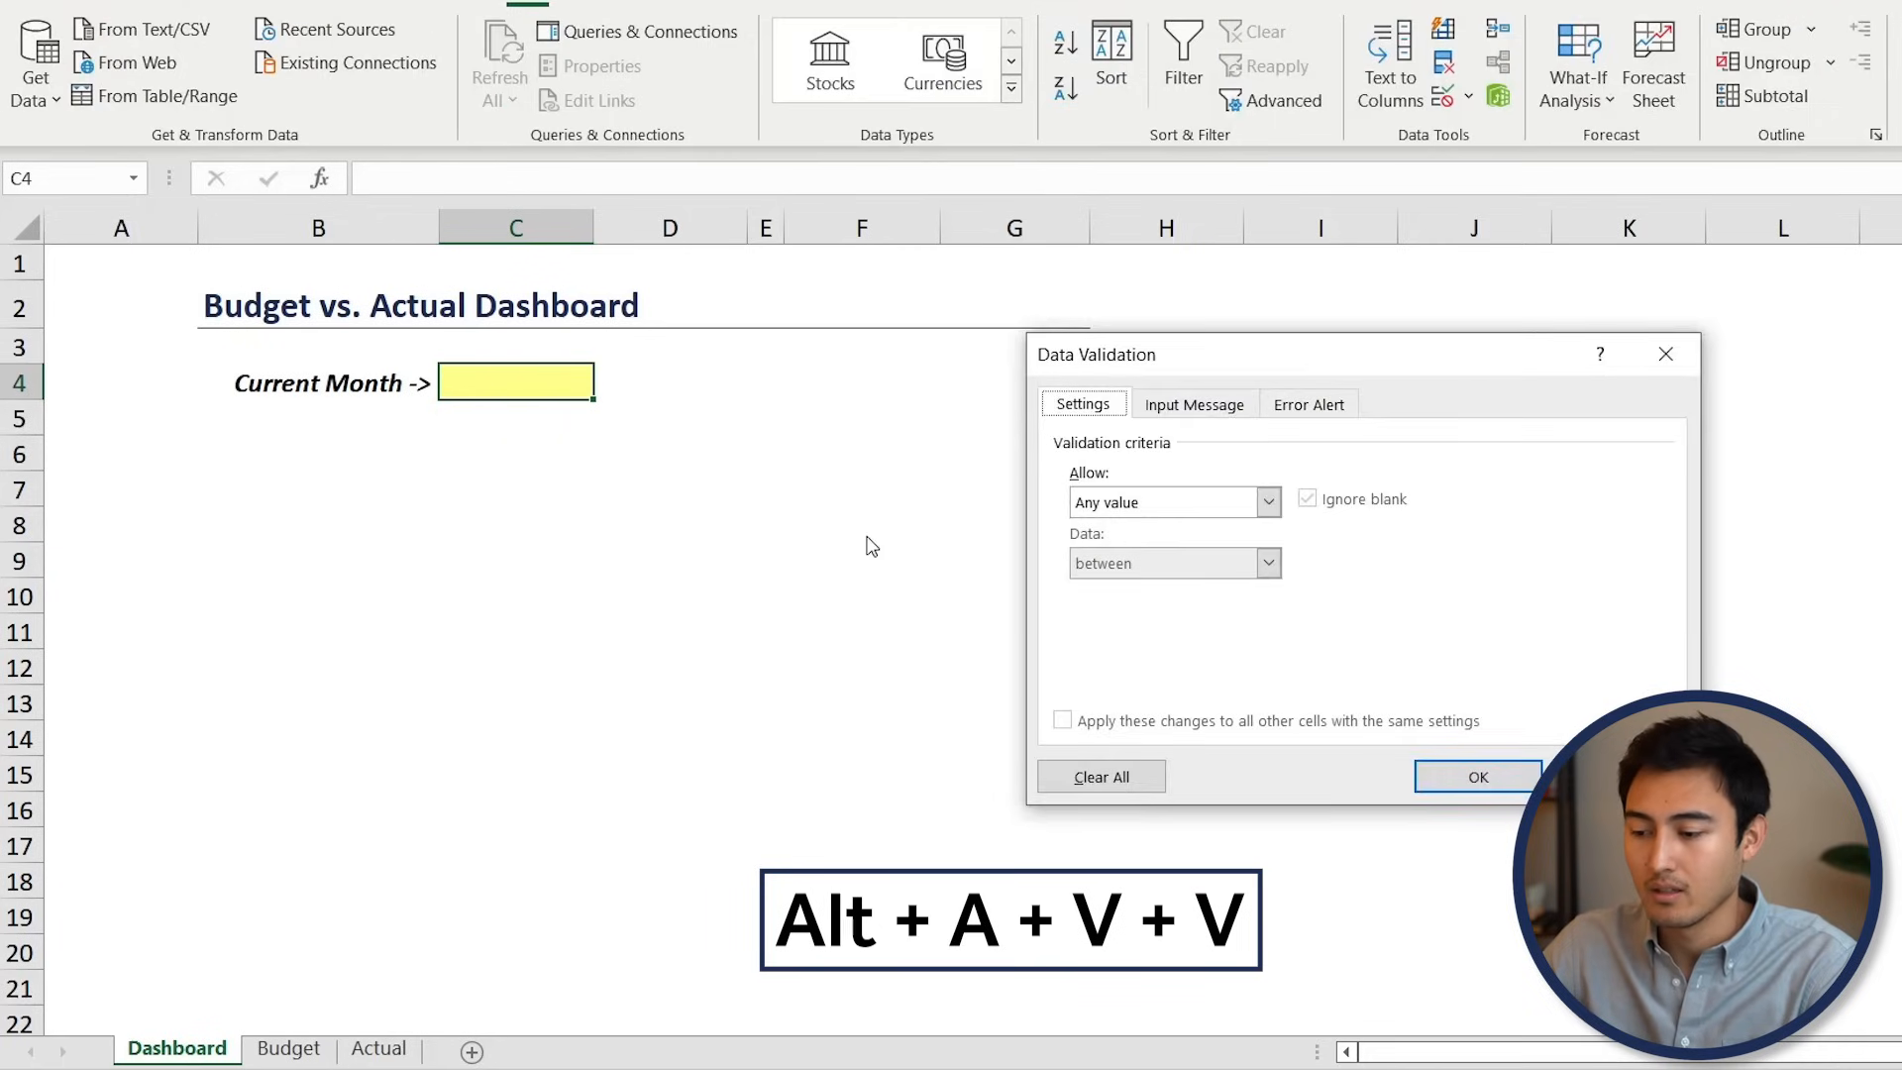
click(1266, 503)
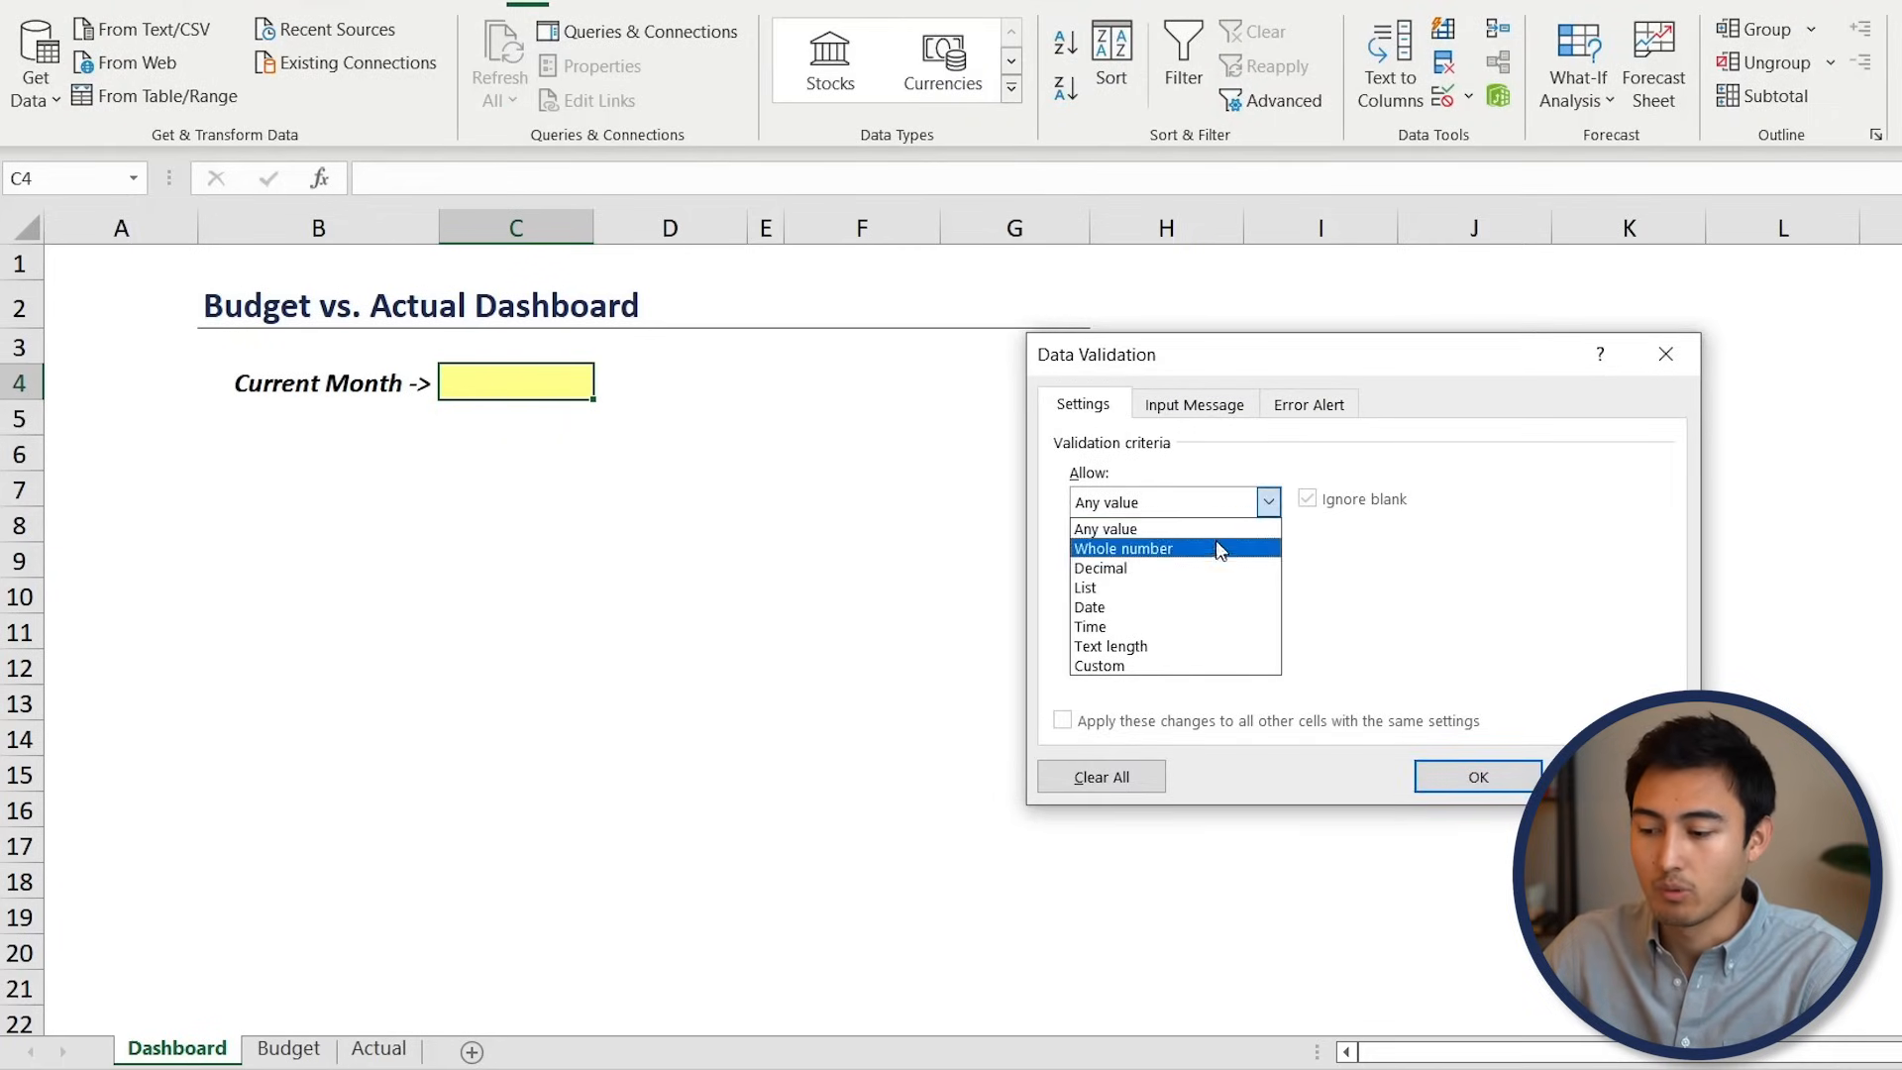
click(1141, 584)
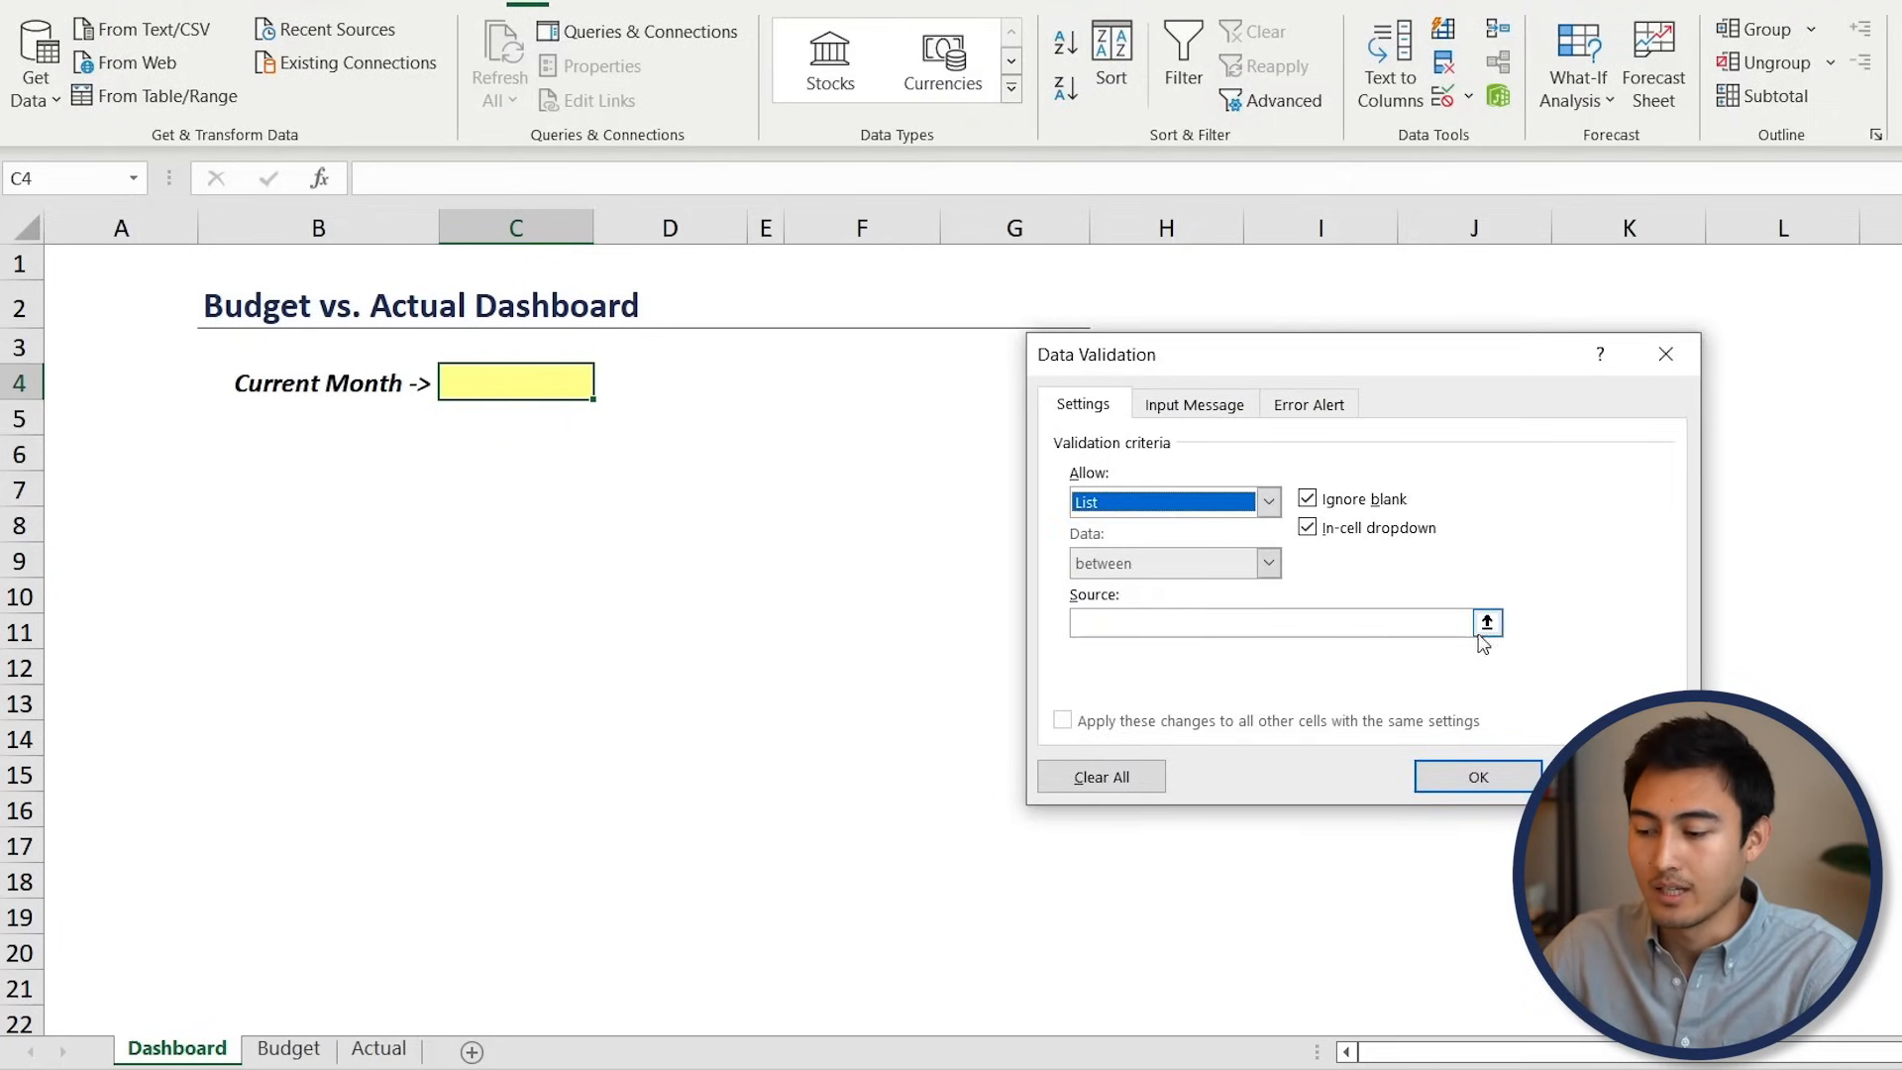
Set the validation list's source to the Budget month headers, =Budget!$C$4:$N$4, and apply the rule
click(1486, 622)
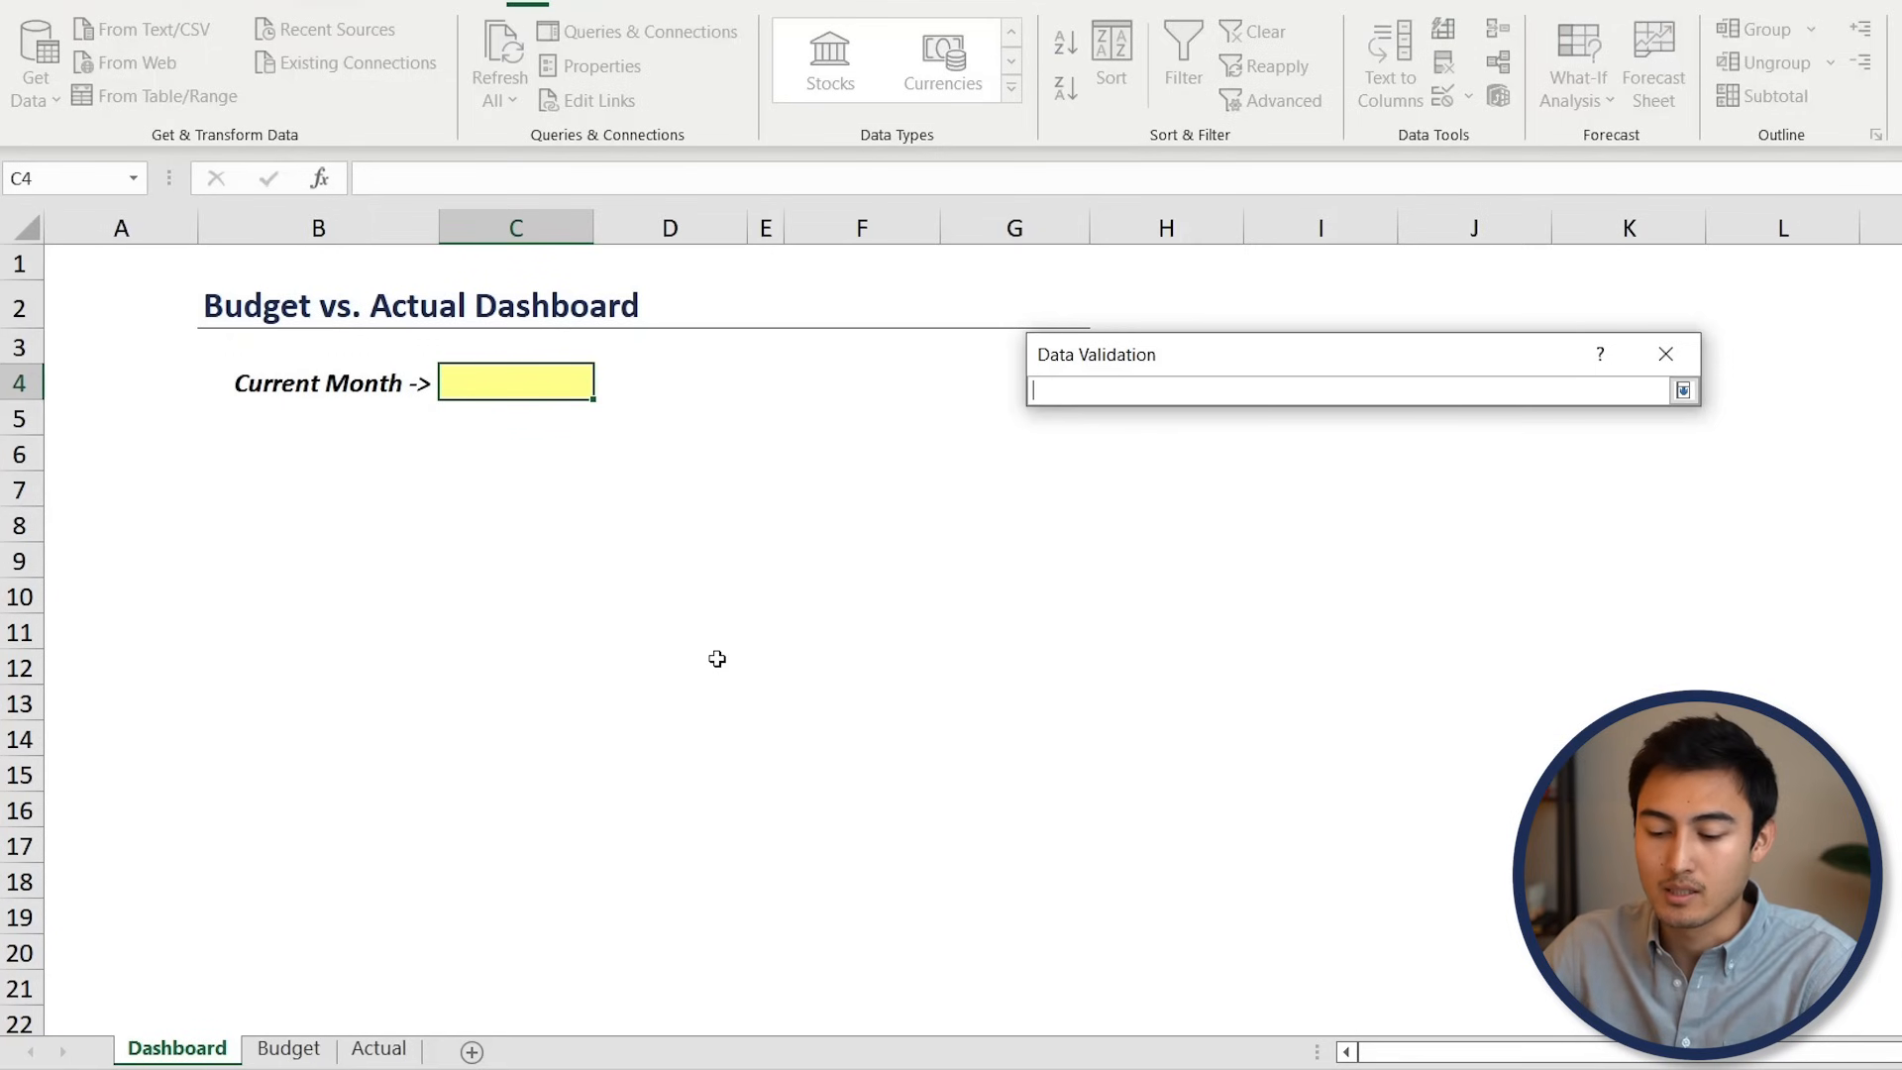
click(289, 1048)
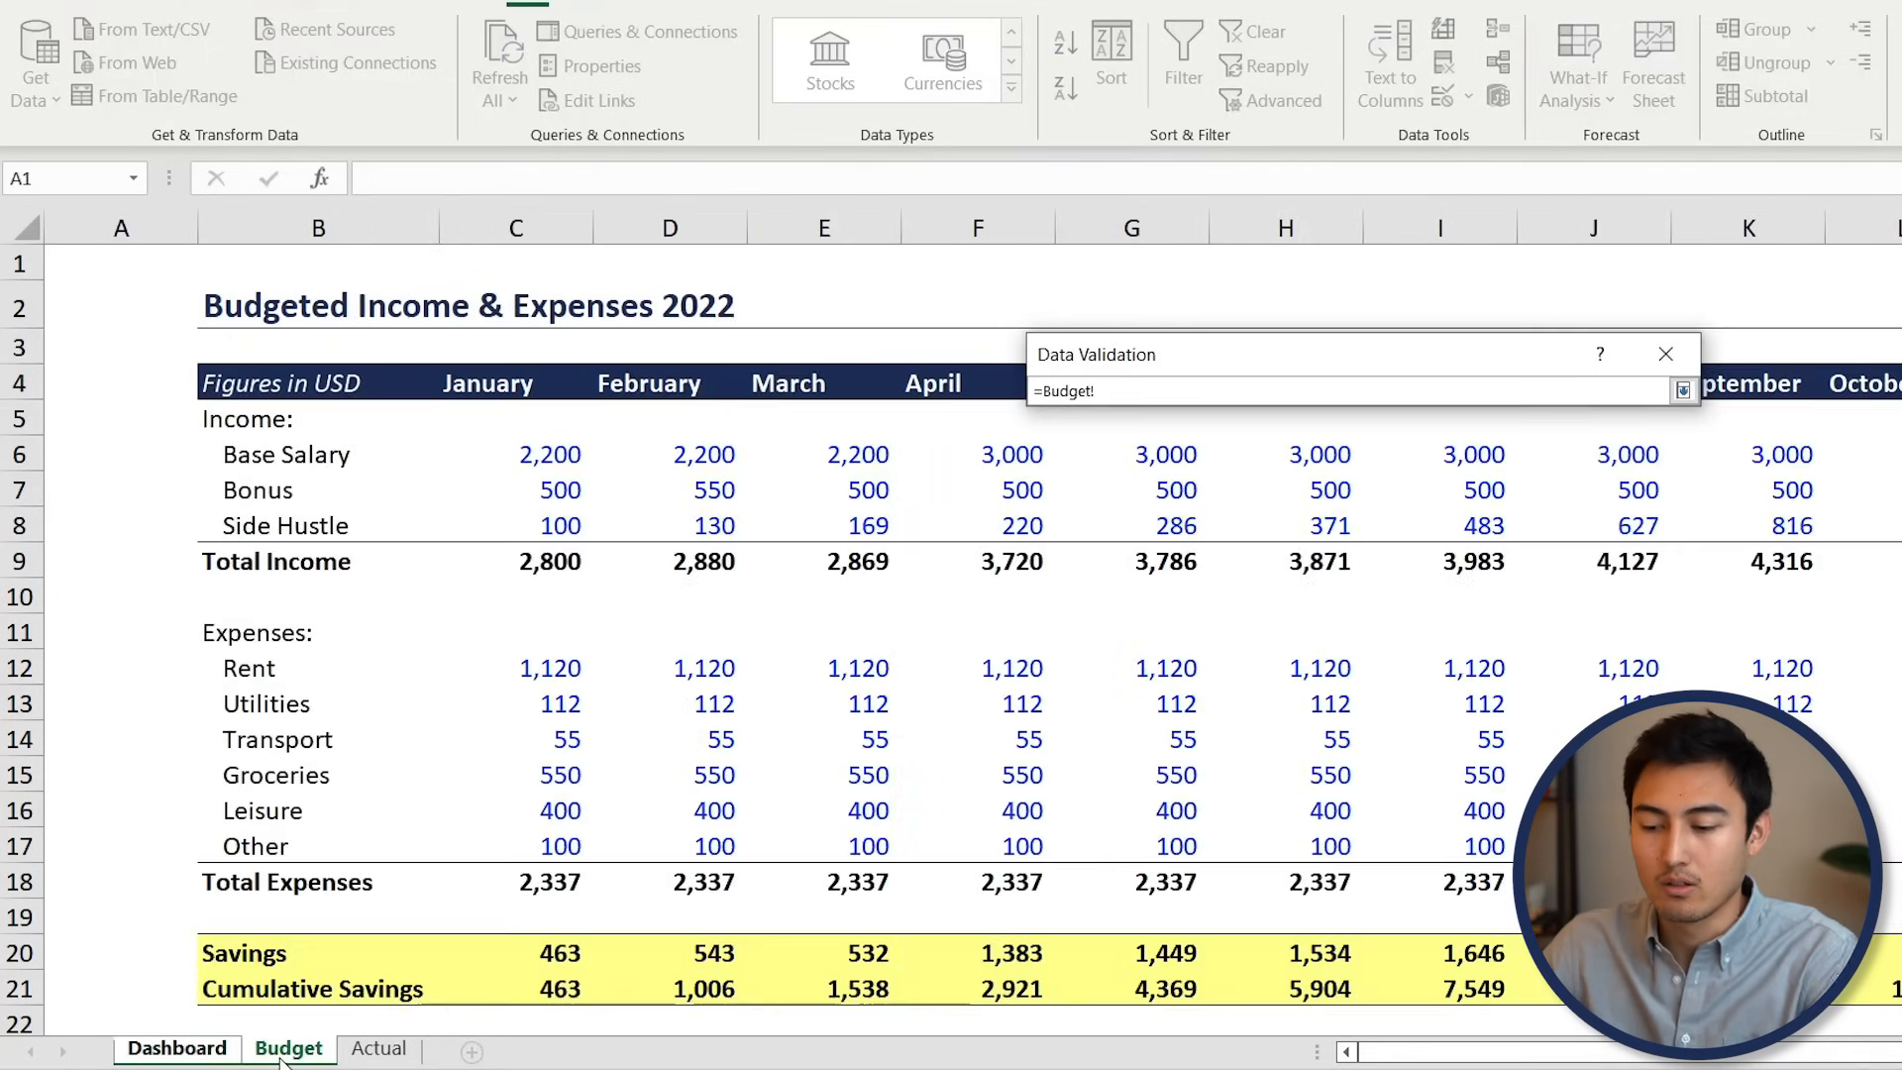
click(500, 372)
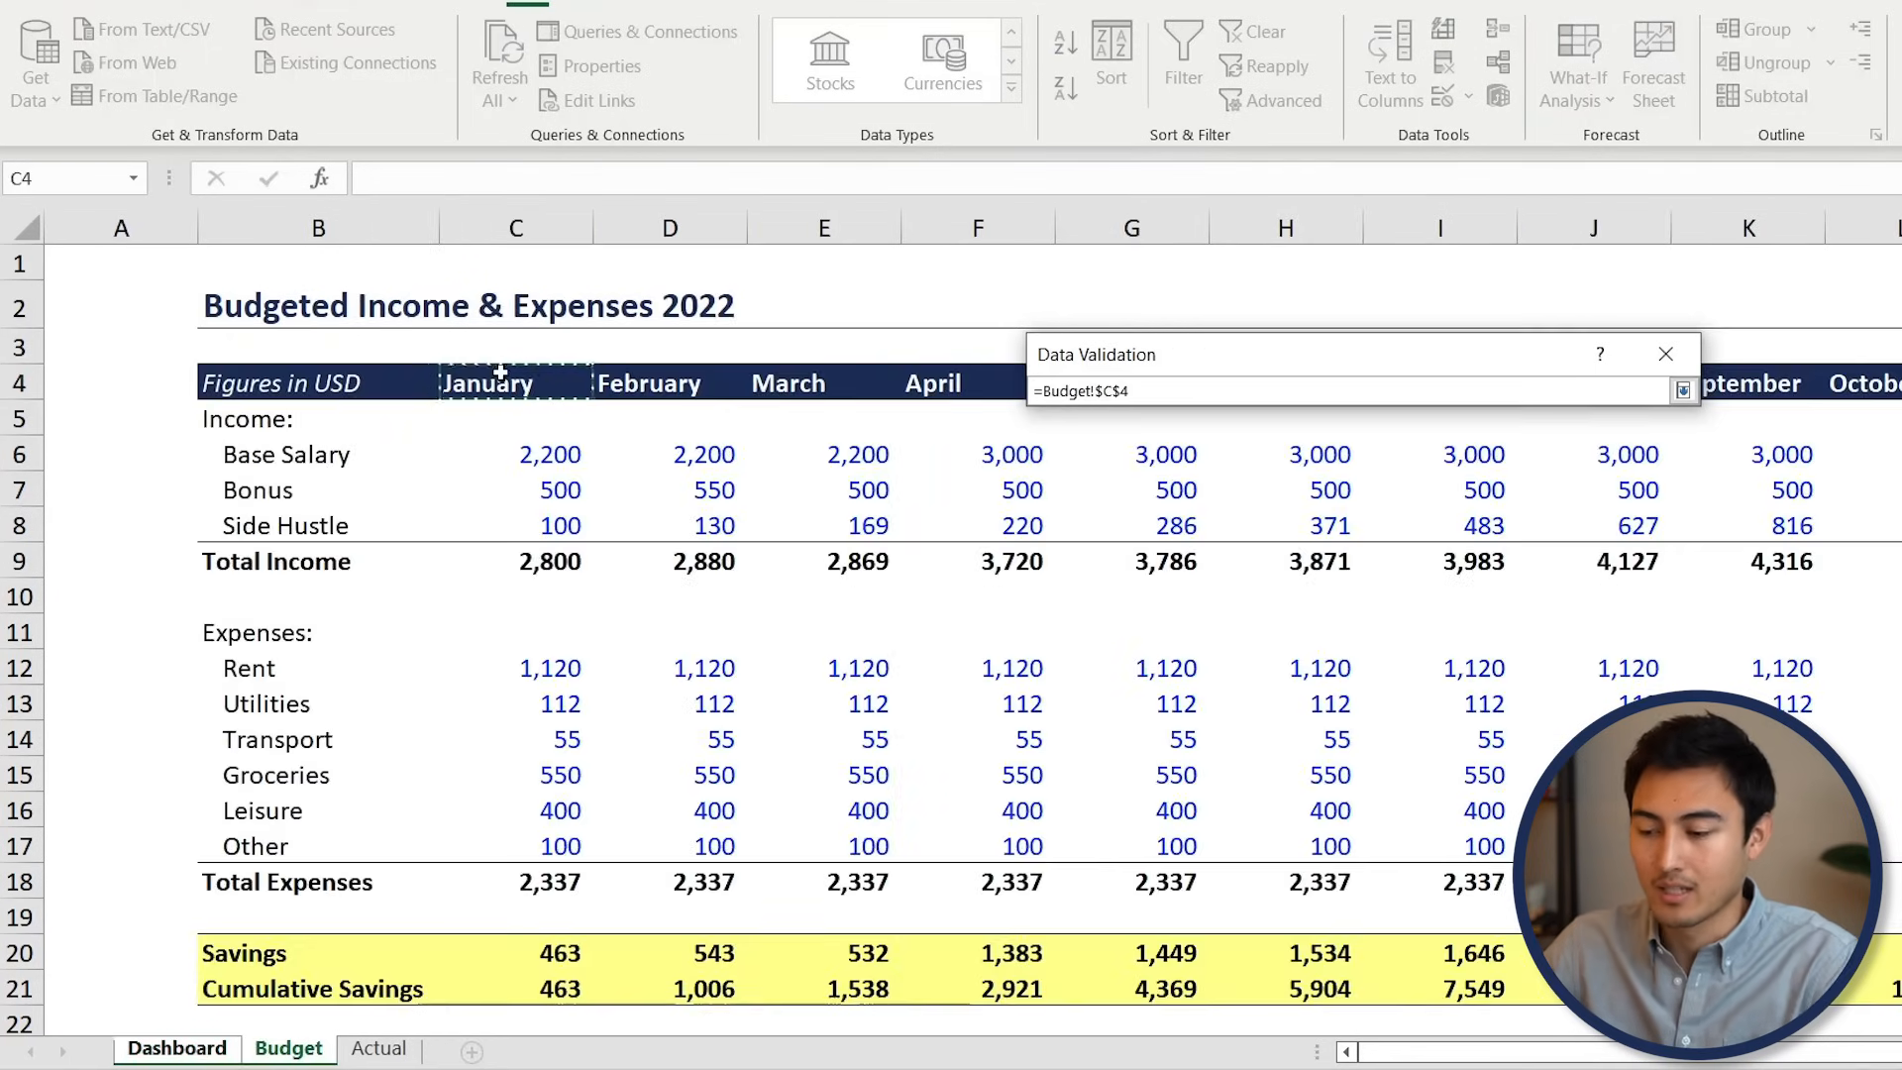
key(ctrl+shift+Right)
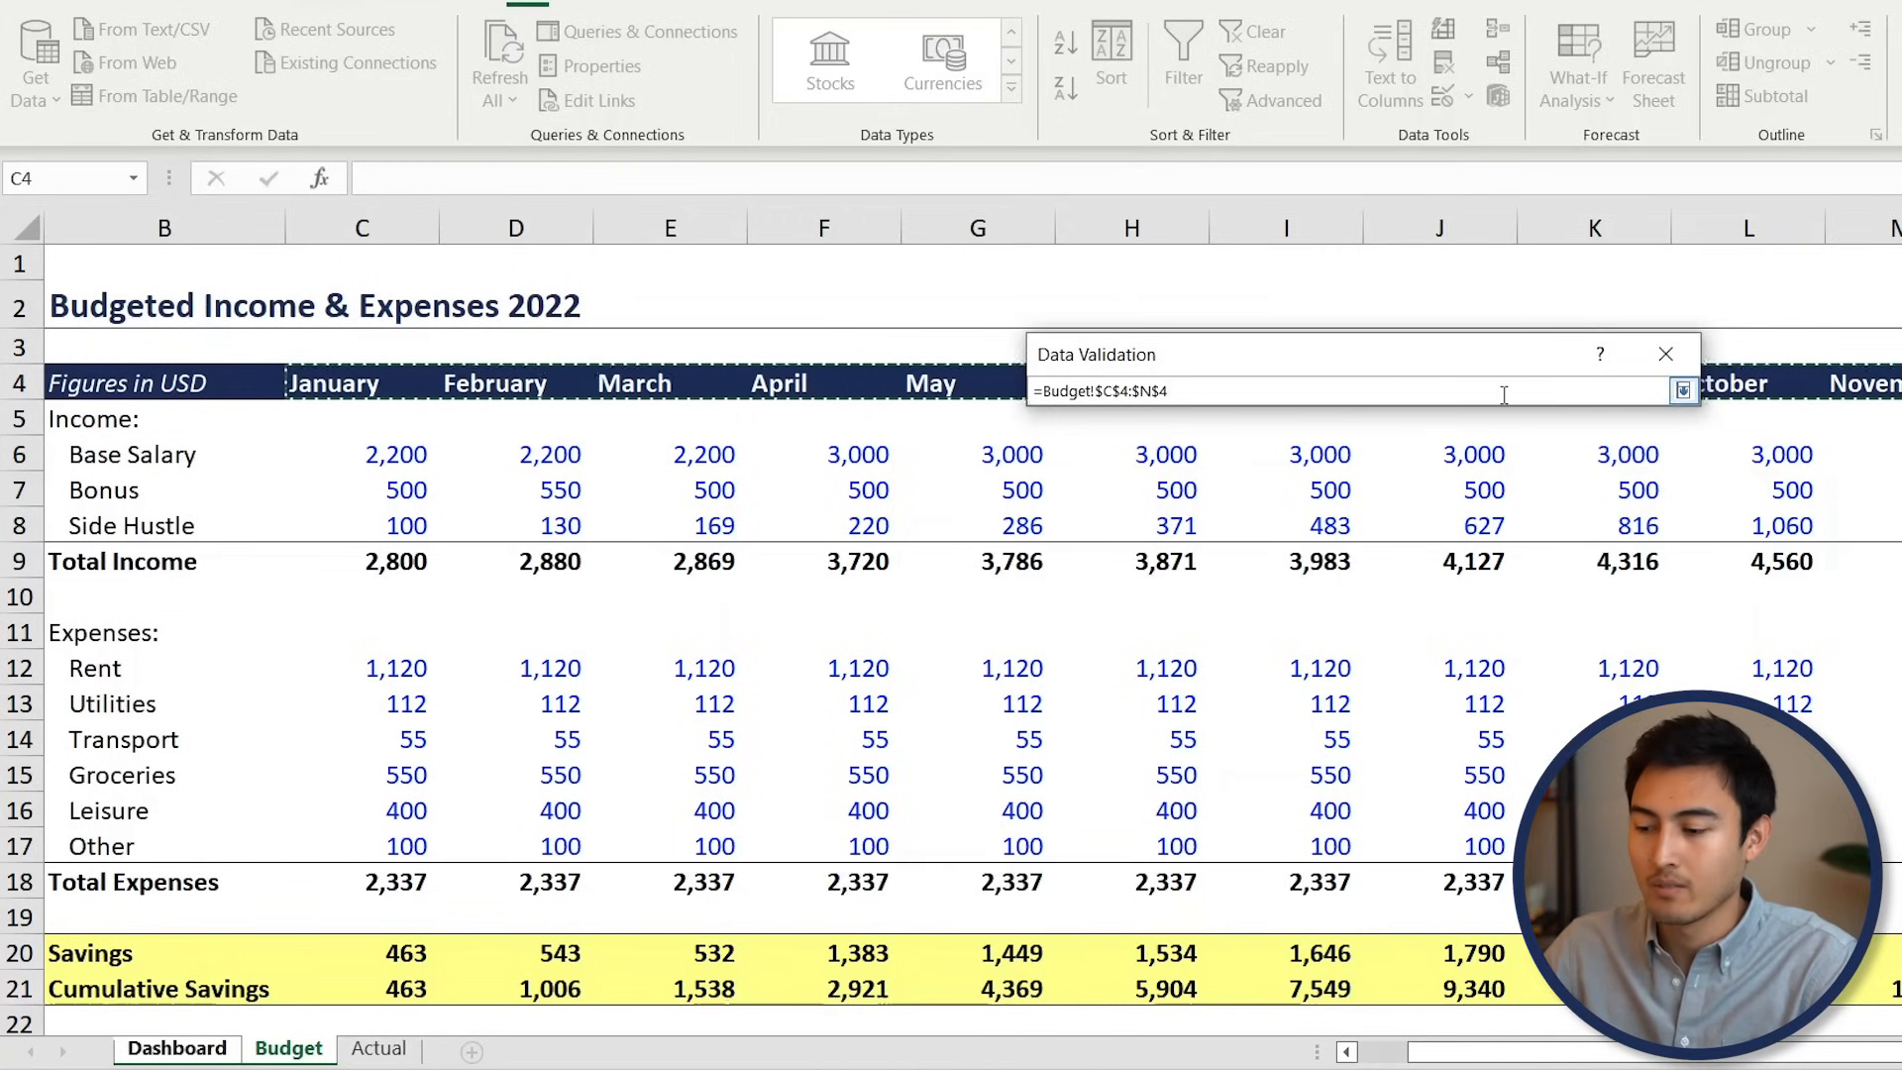
click(1683, 392)
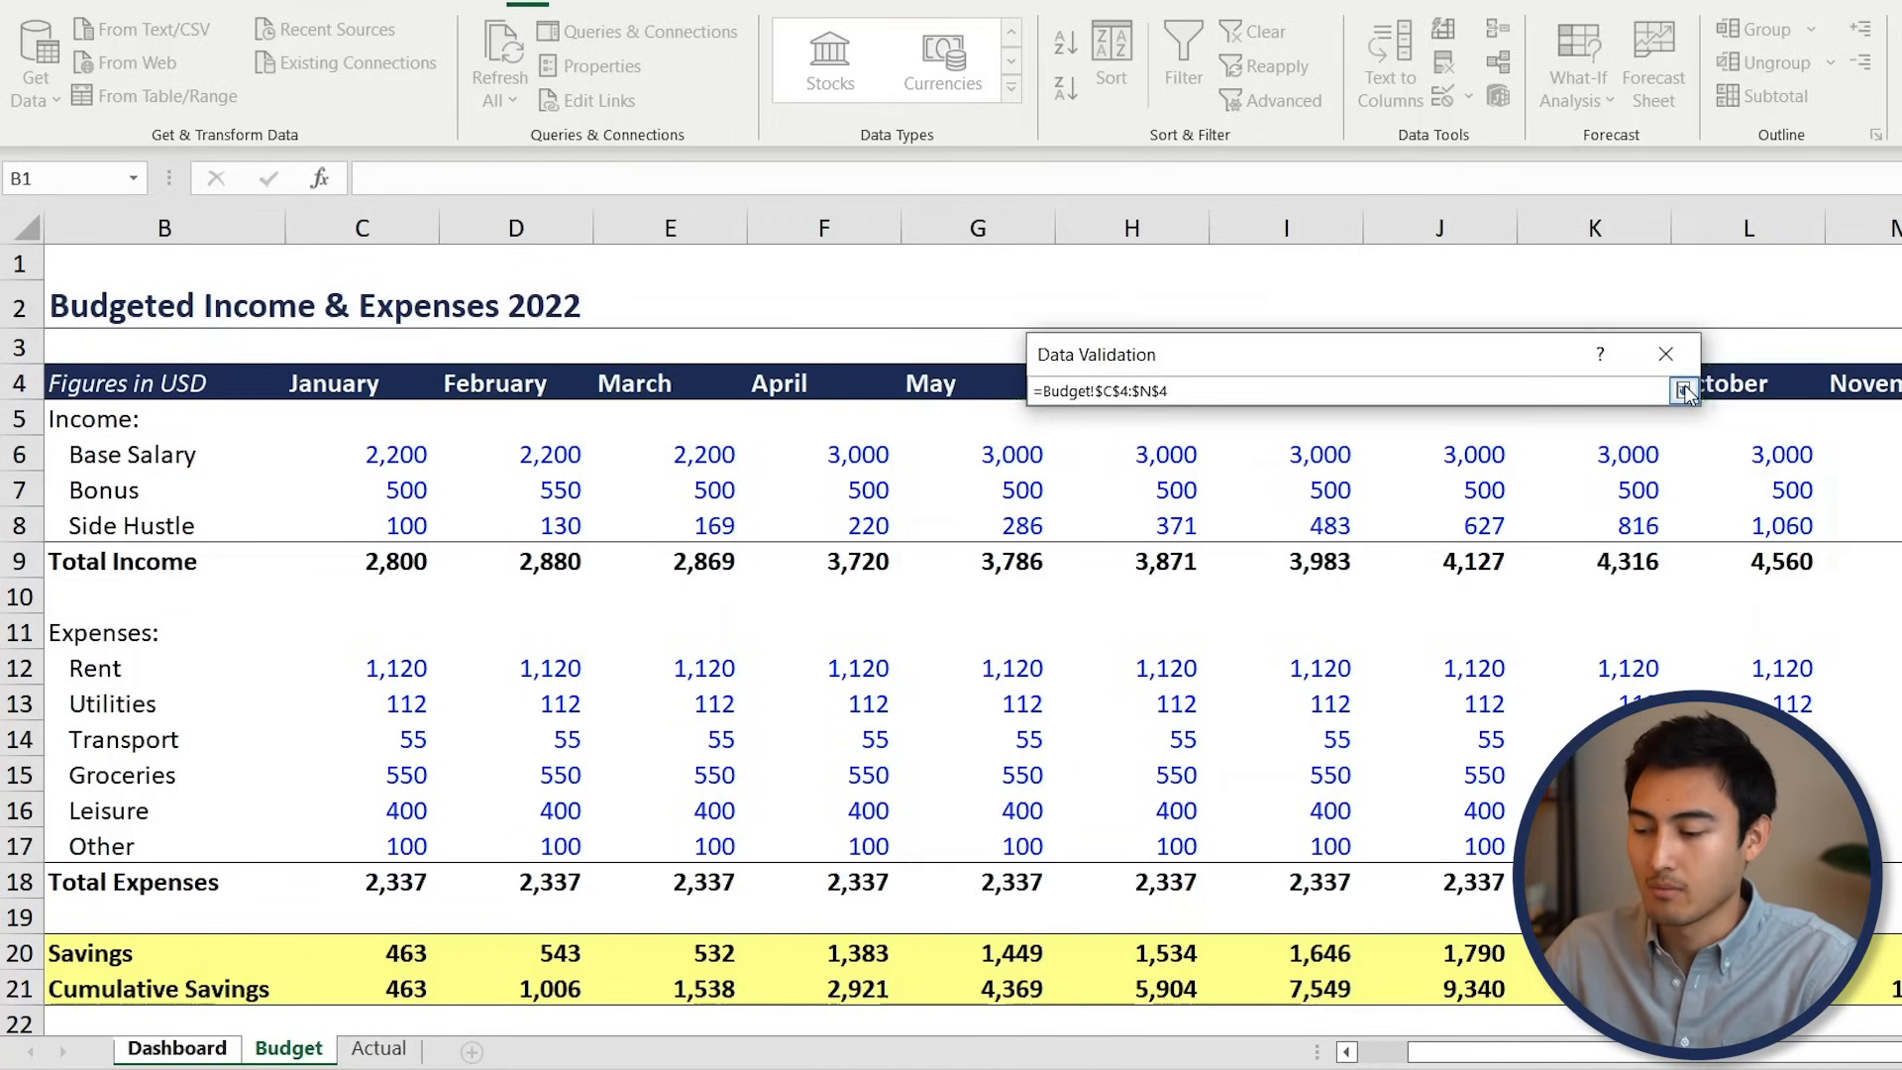
click(1486, 782)
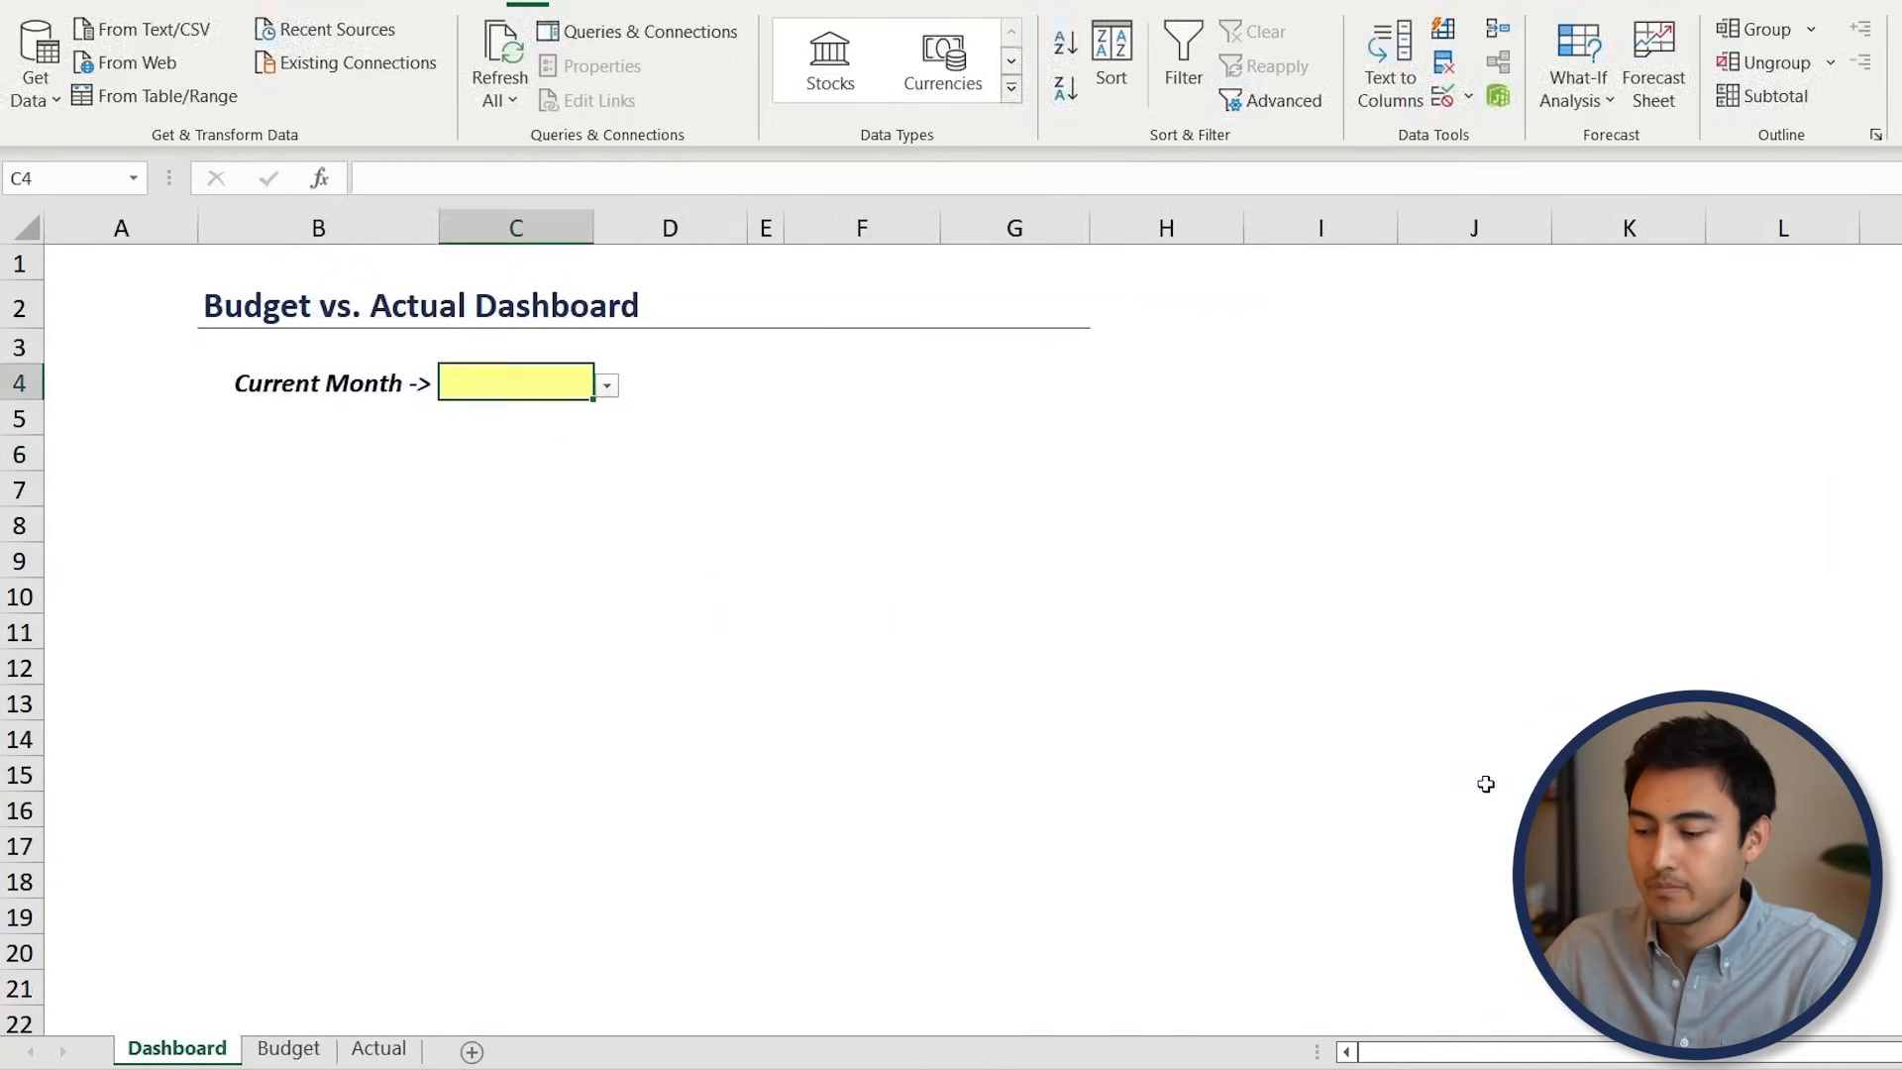
Choose April as the current month in cell C4 and select cell B6
click(607, 389)
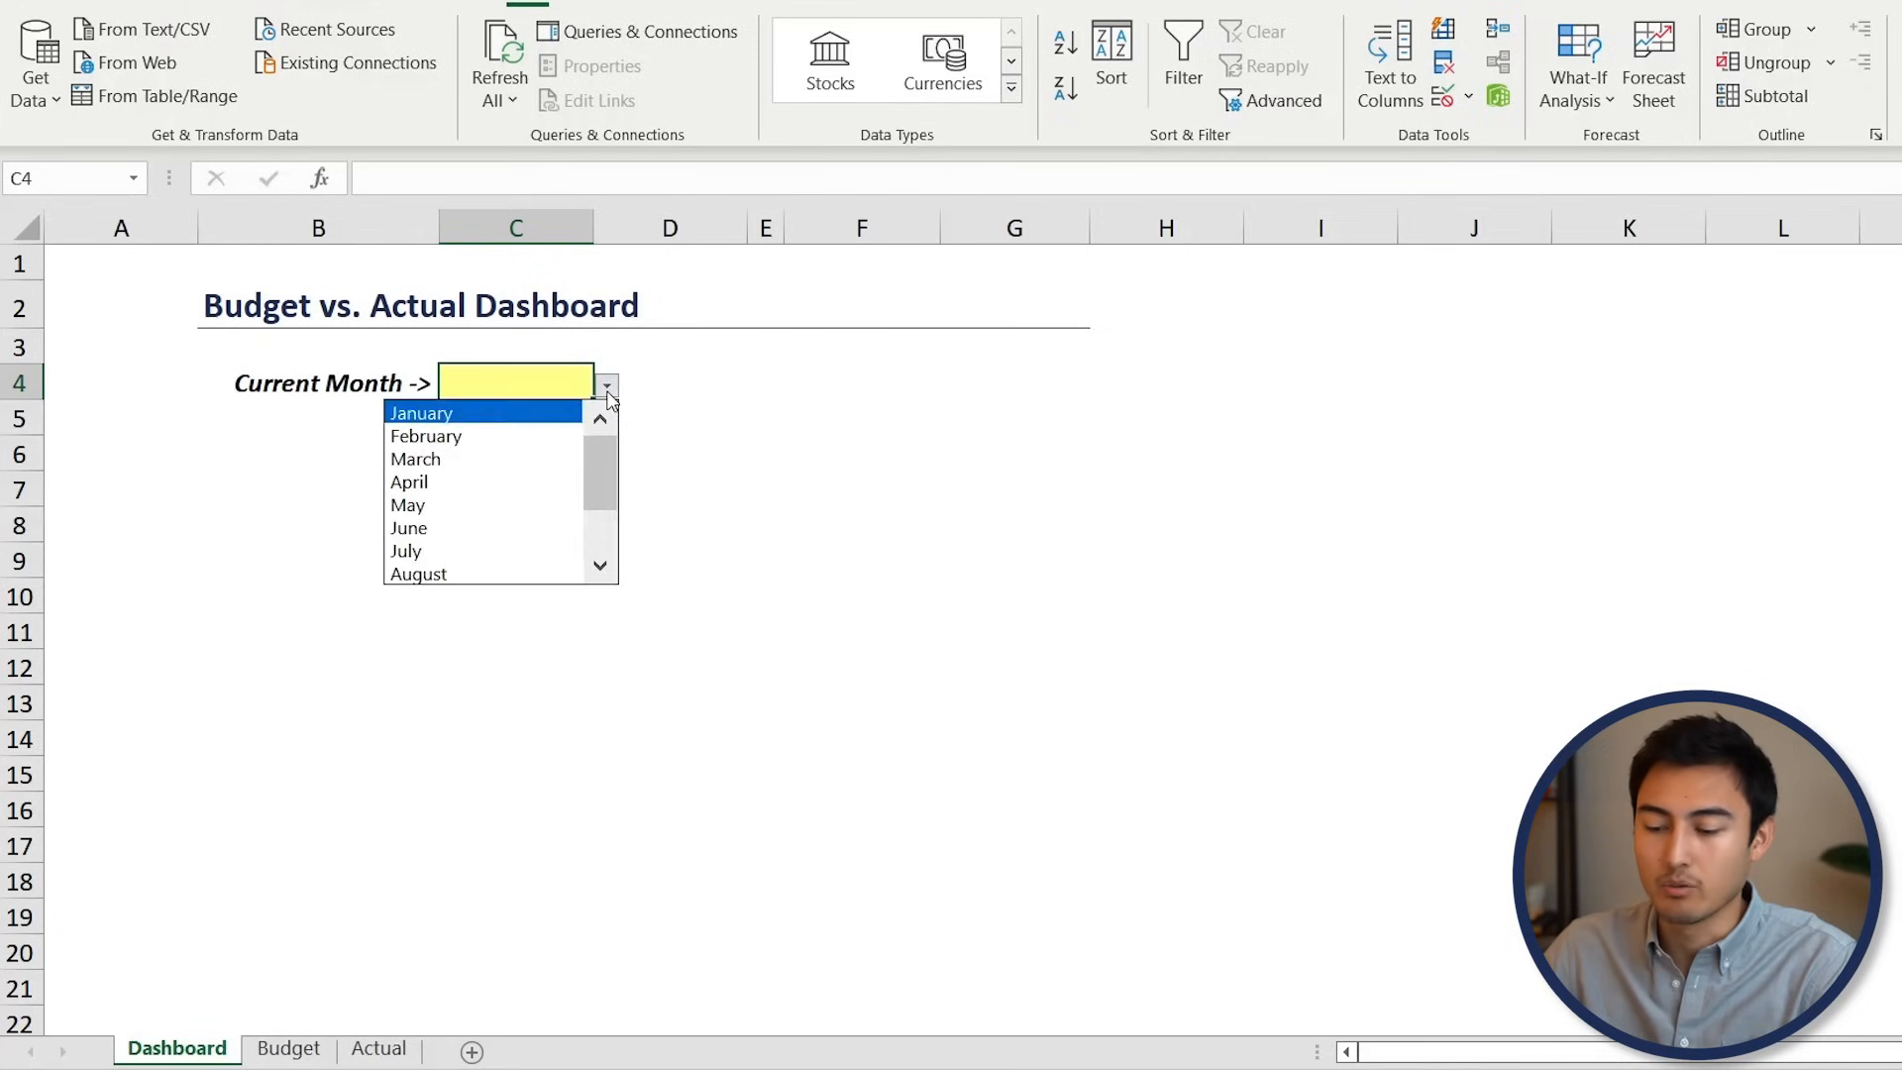
click(537, 483)
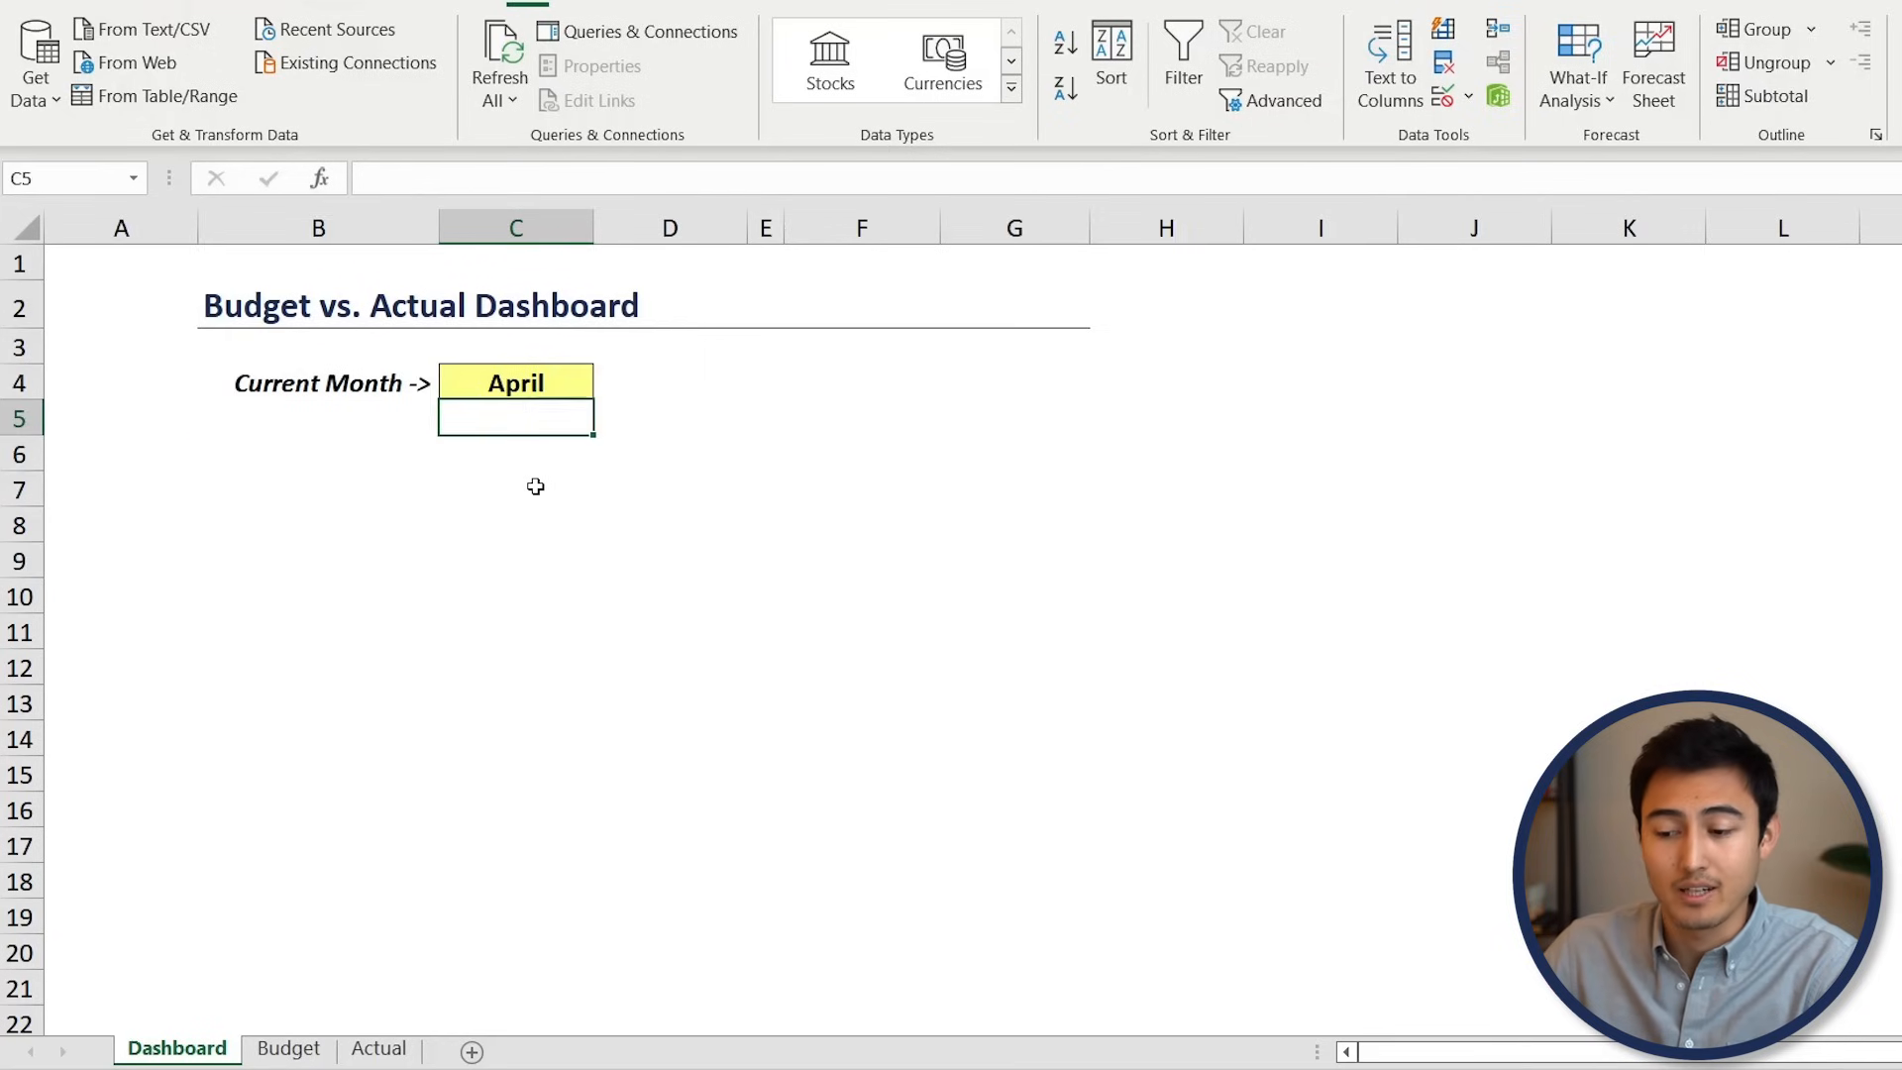
key(Down)
key(Home)
key(Right)
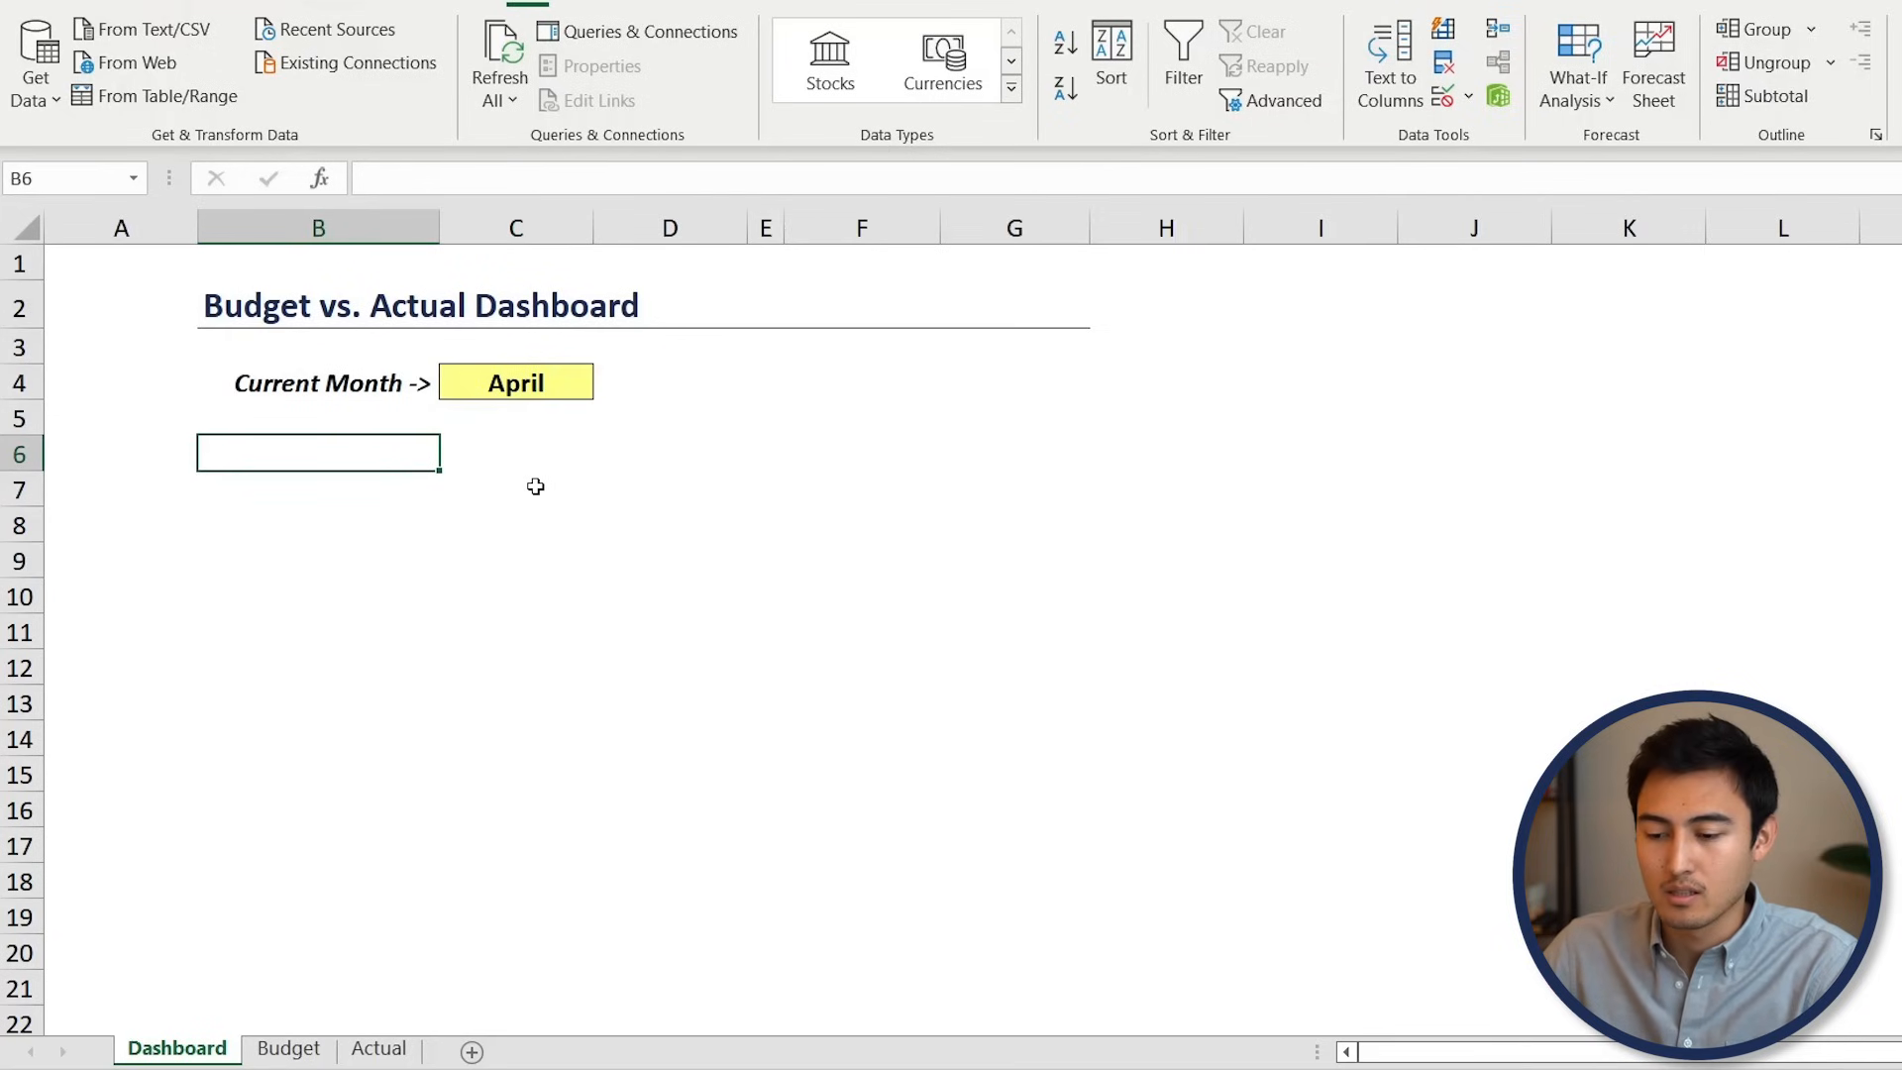
Copy the row labels from "Figures in USD" to "Total Expenses" (B4:B18) on the Budget sheet and paste them at Dashboard cell B6
key(ctrl+Page_Down)
key(Left)
key(Home)
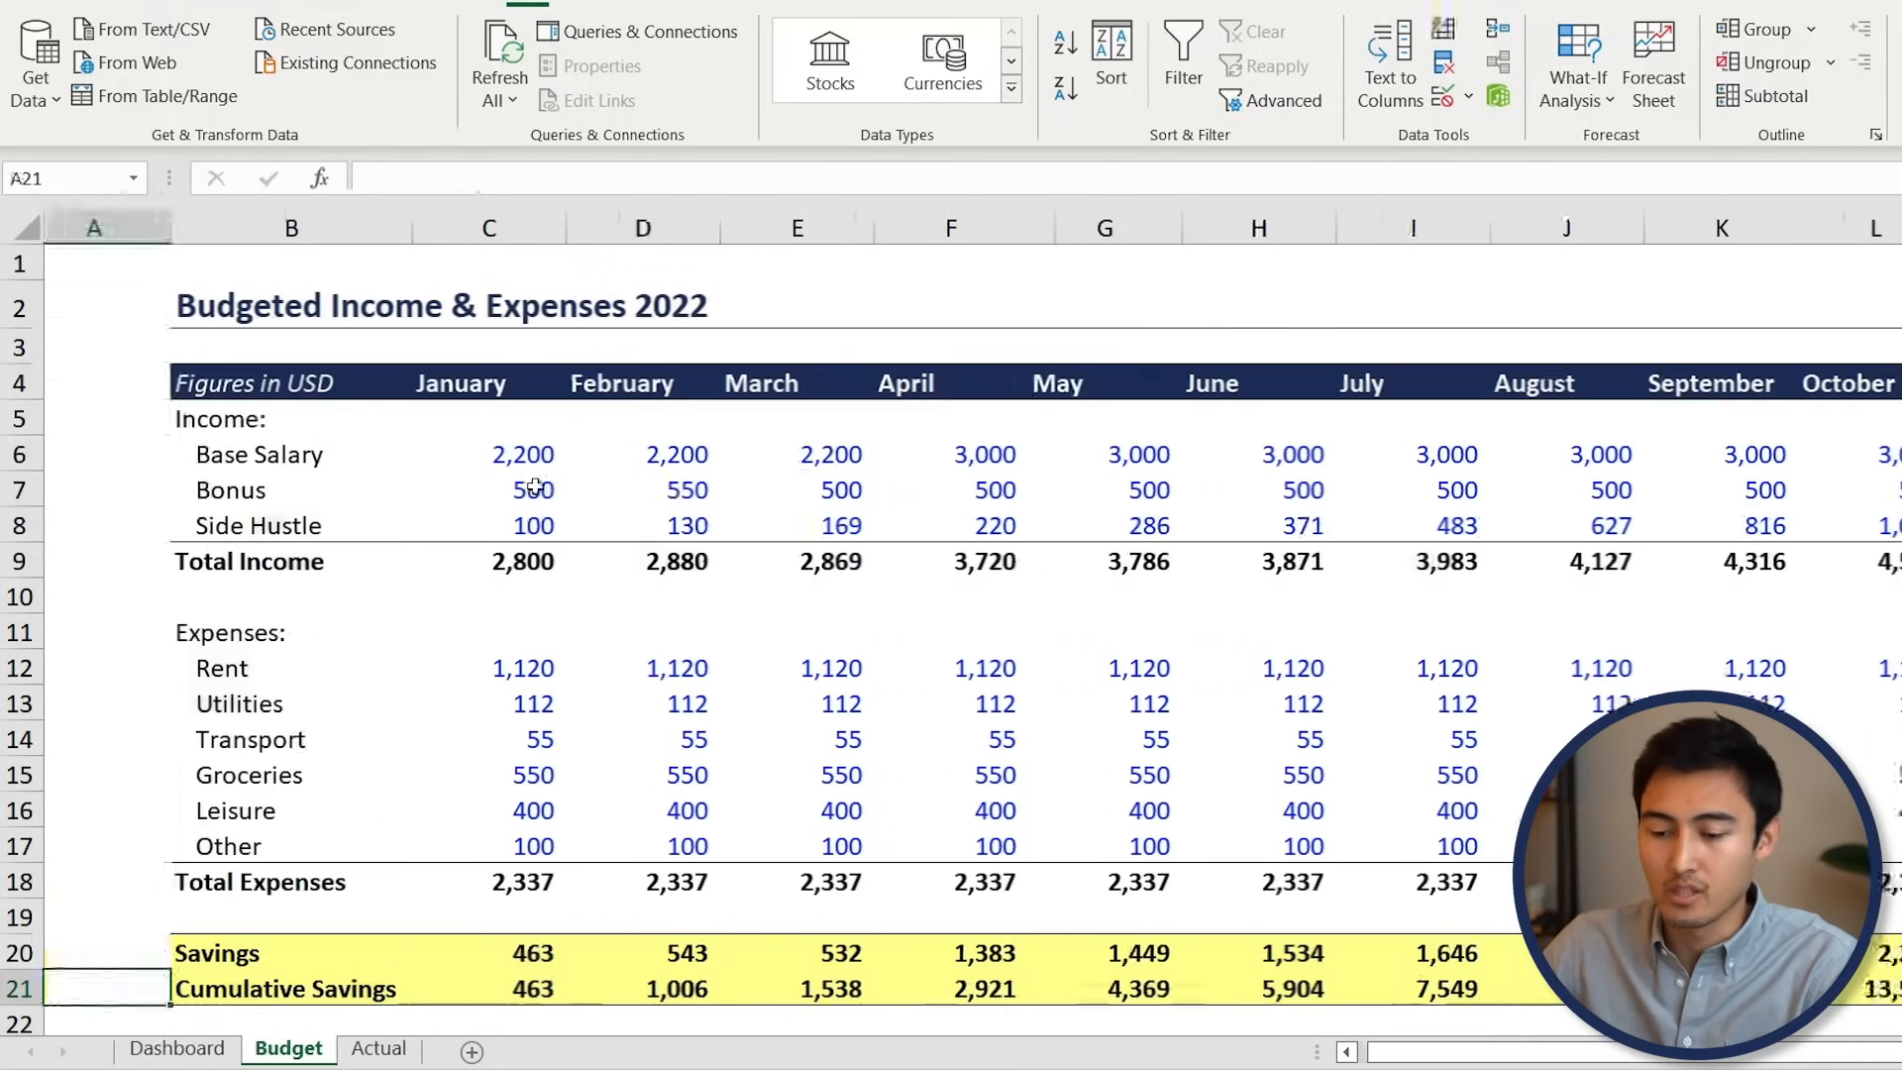
key(Right)
key(ctrl+Up)
key(ctrl+Up)
key(ctrl+Up)
key(ctrl+Up)
key(ctrl+Up)
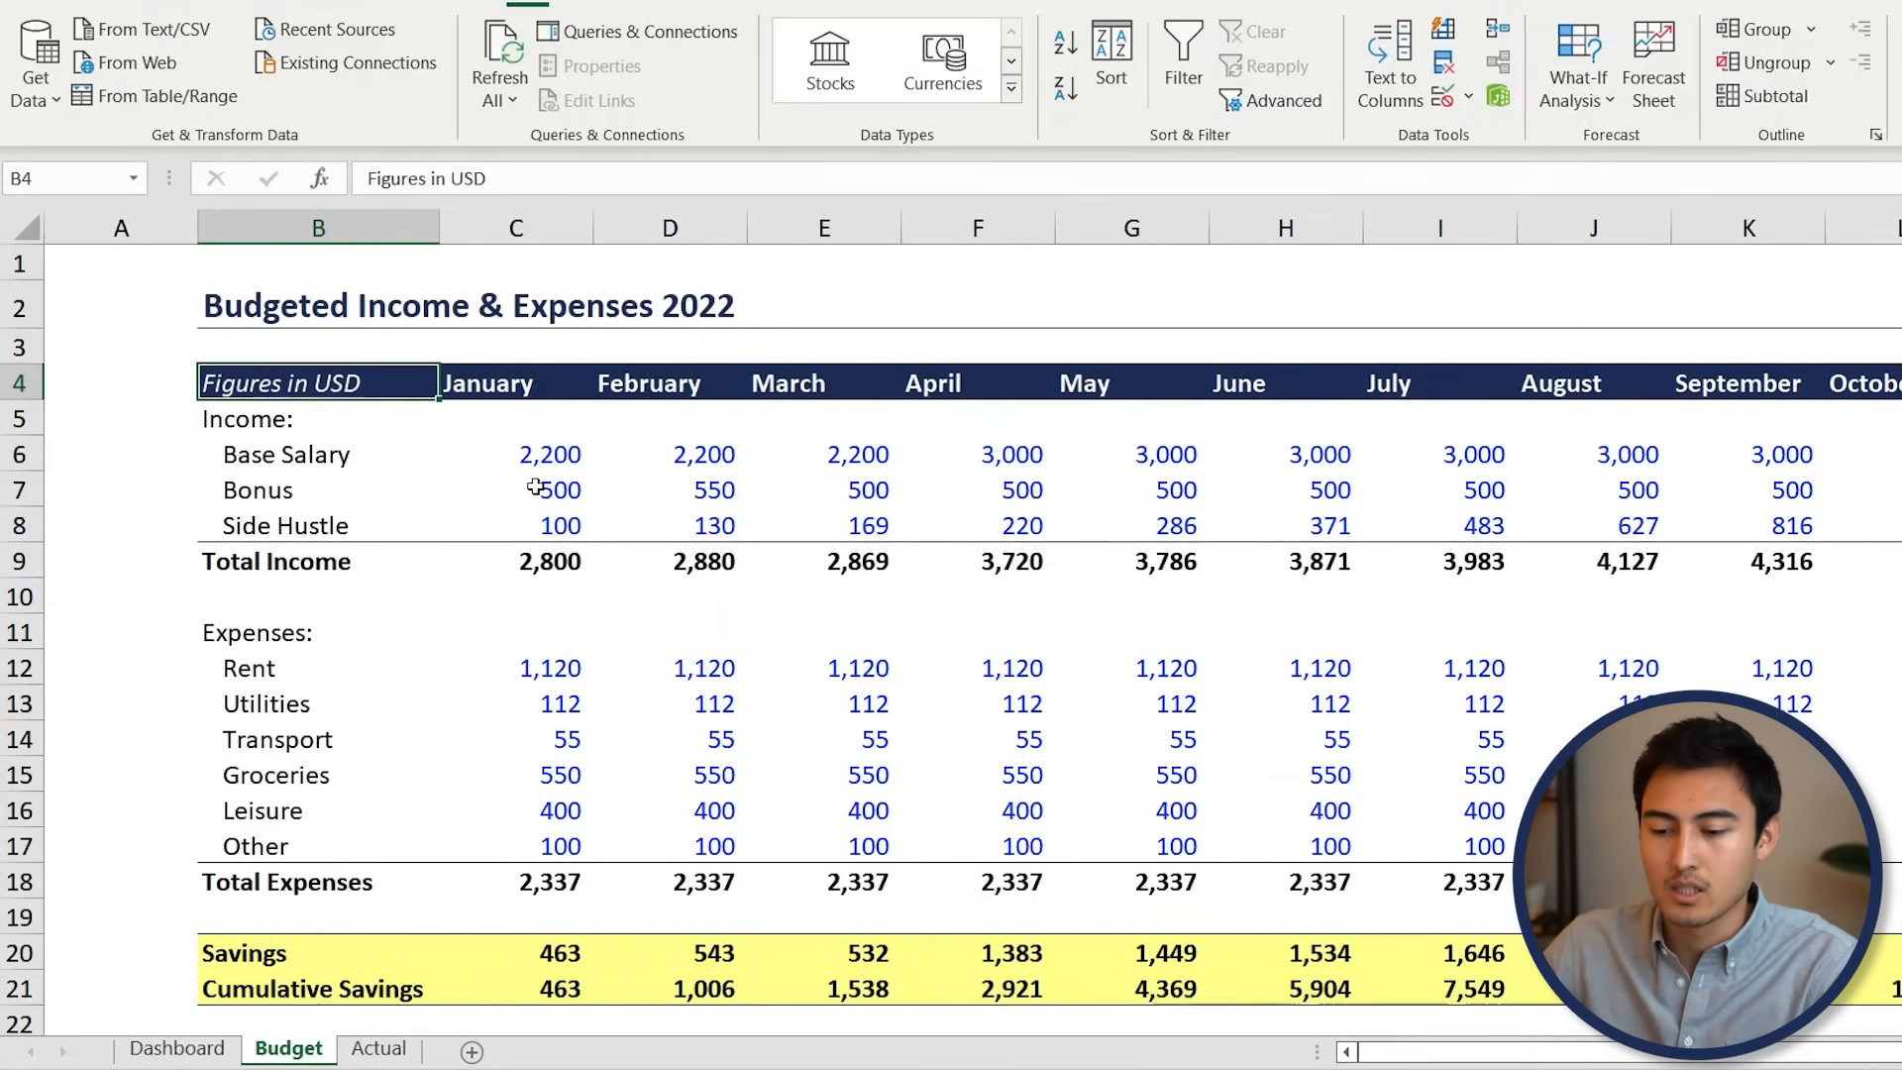
key(ctrl+shift+Down)
key(ctrl+shift+Down)
key(ctrl+shift+Down)
key(ctrl+shift+Down)
key(ctrl+shift+Up)
key(ctrl+c)
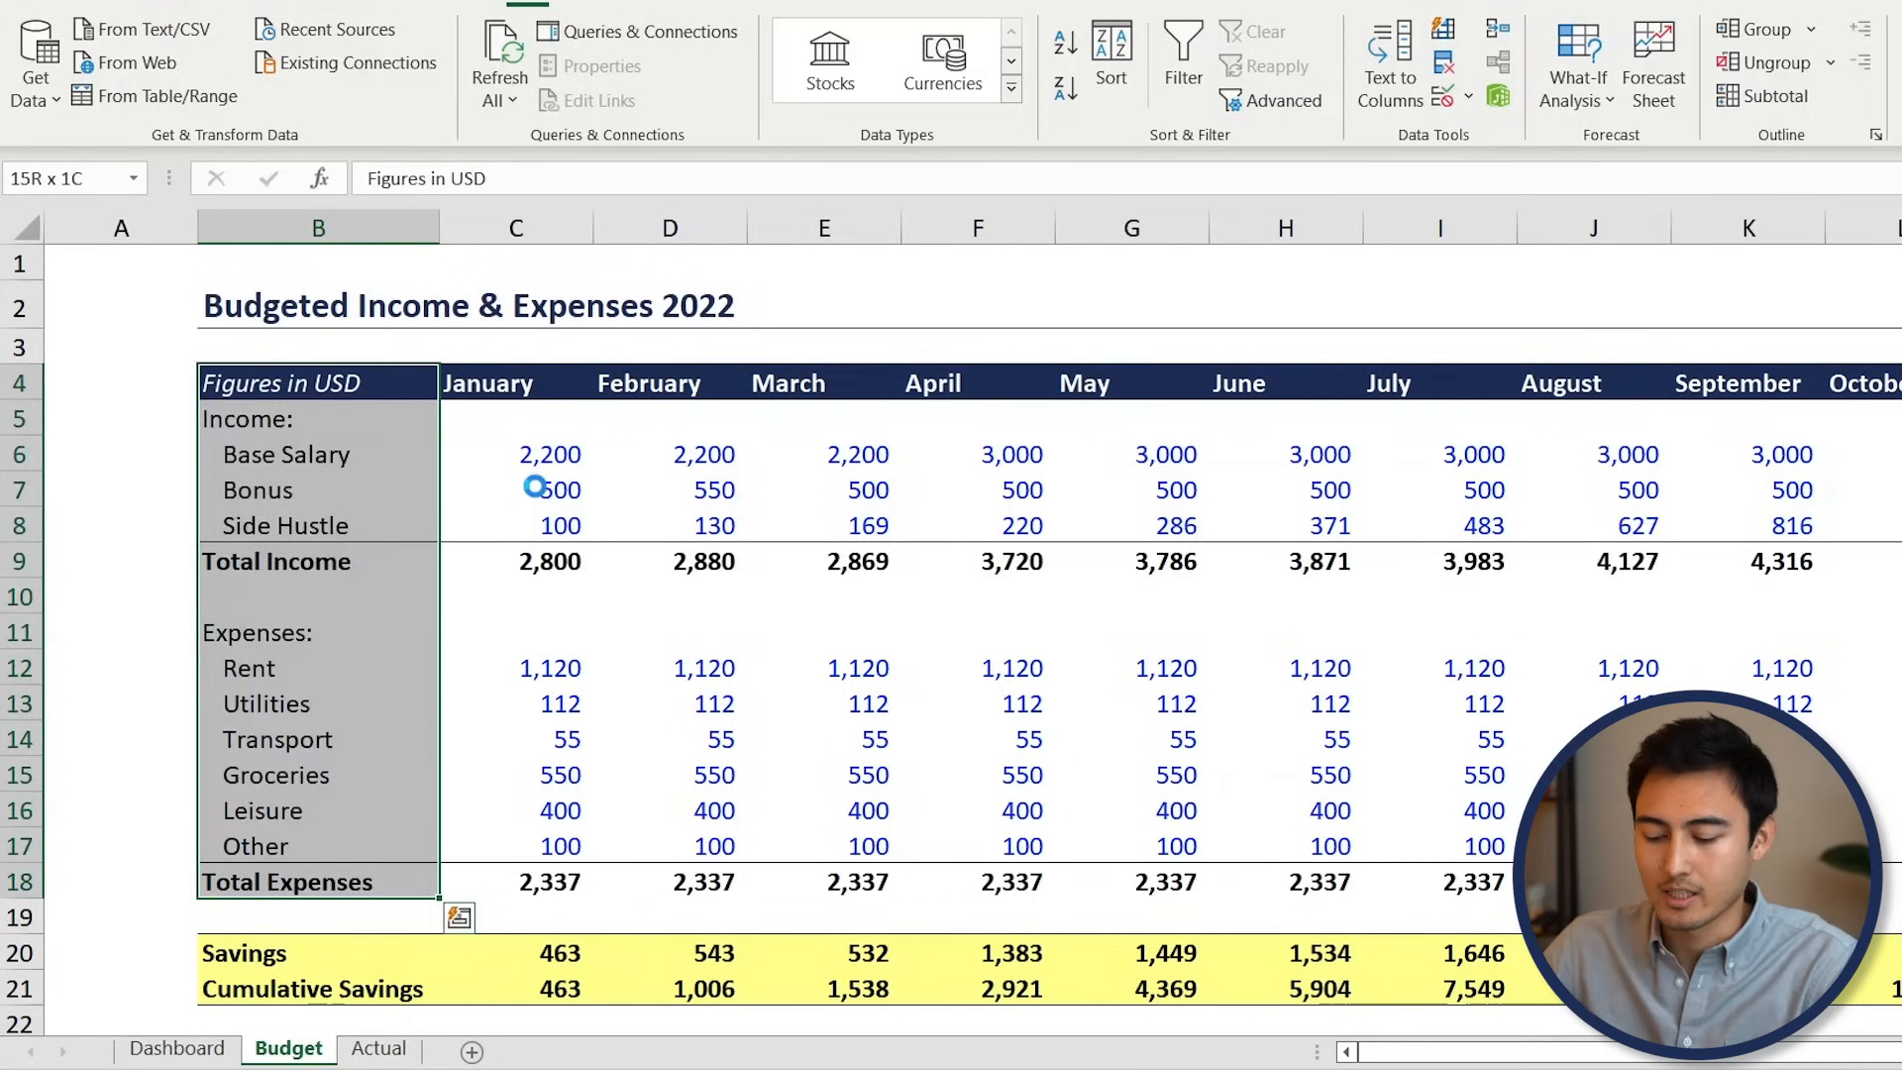
key(ctrl+Page_Up)
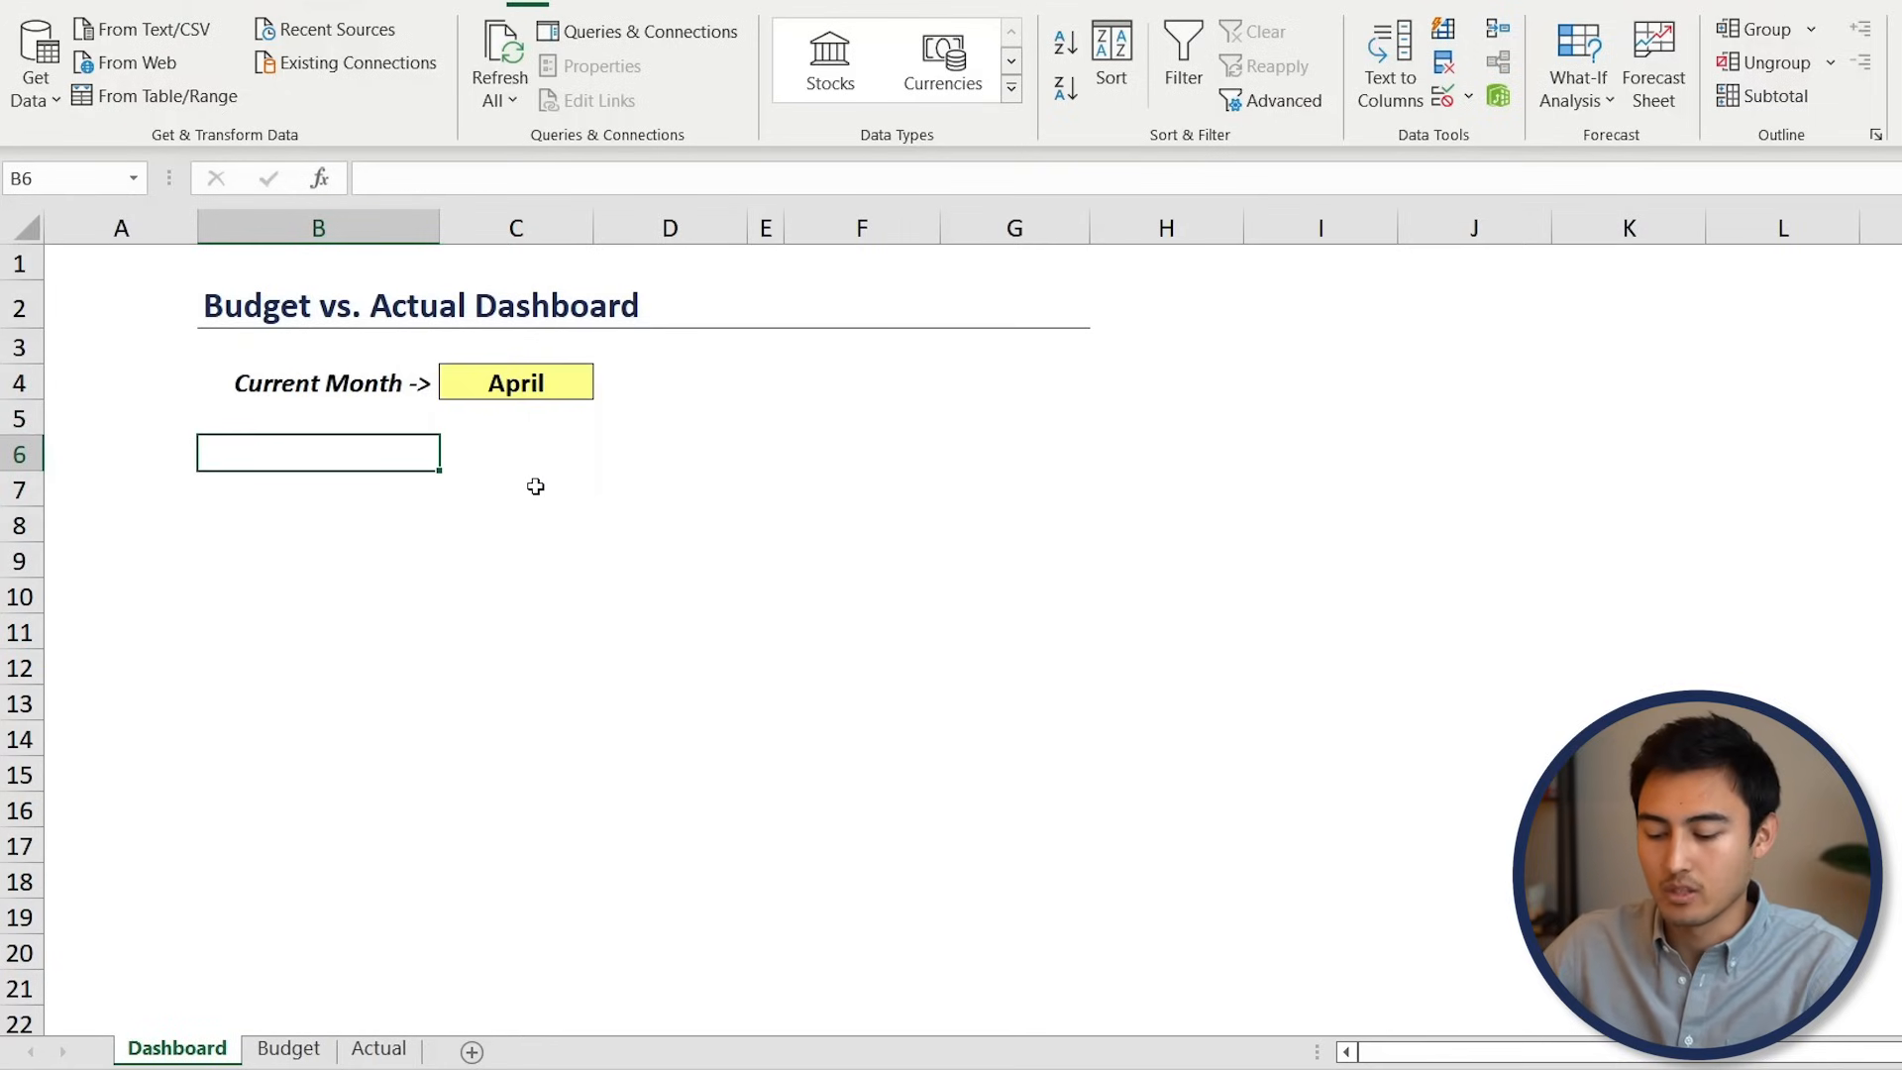
key(ctrl+v)
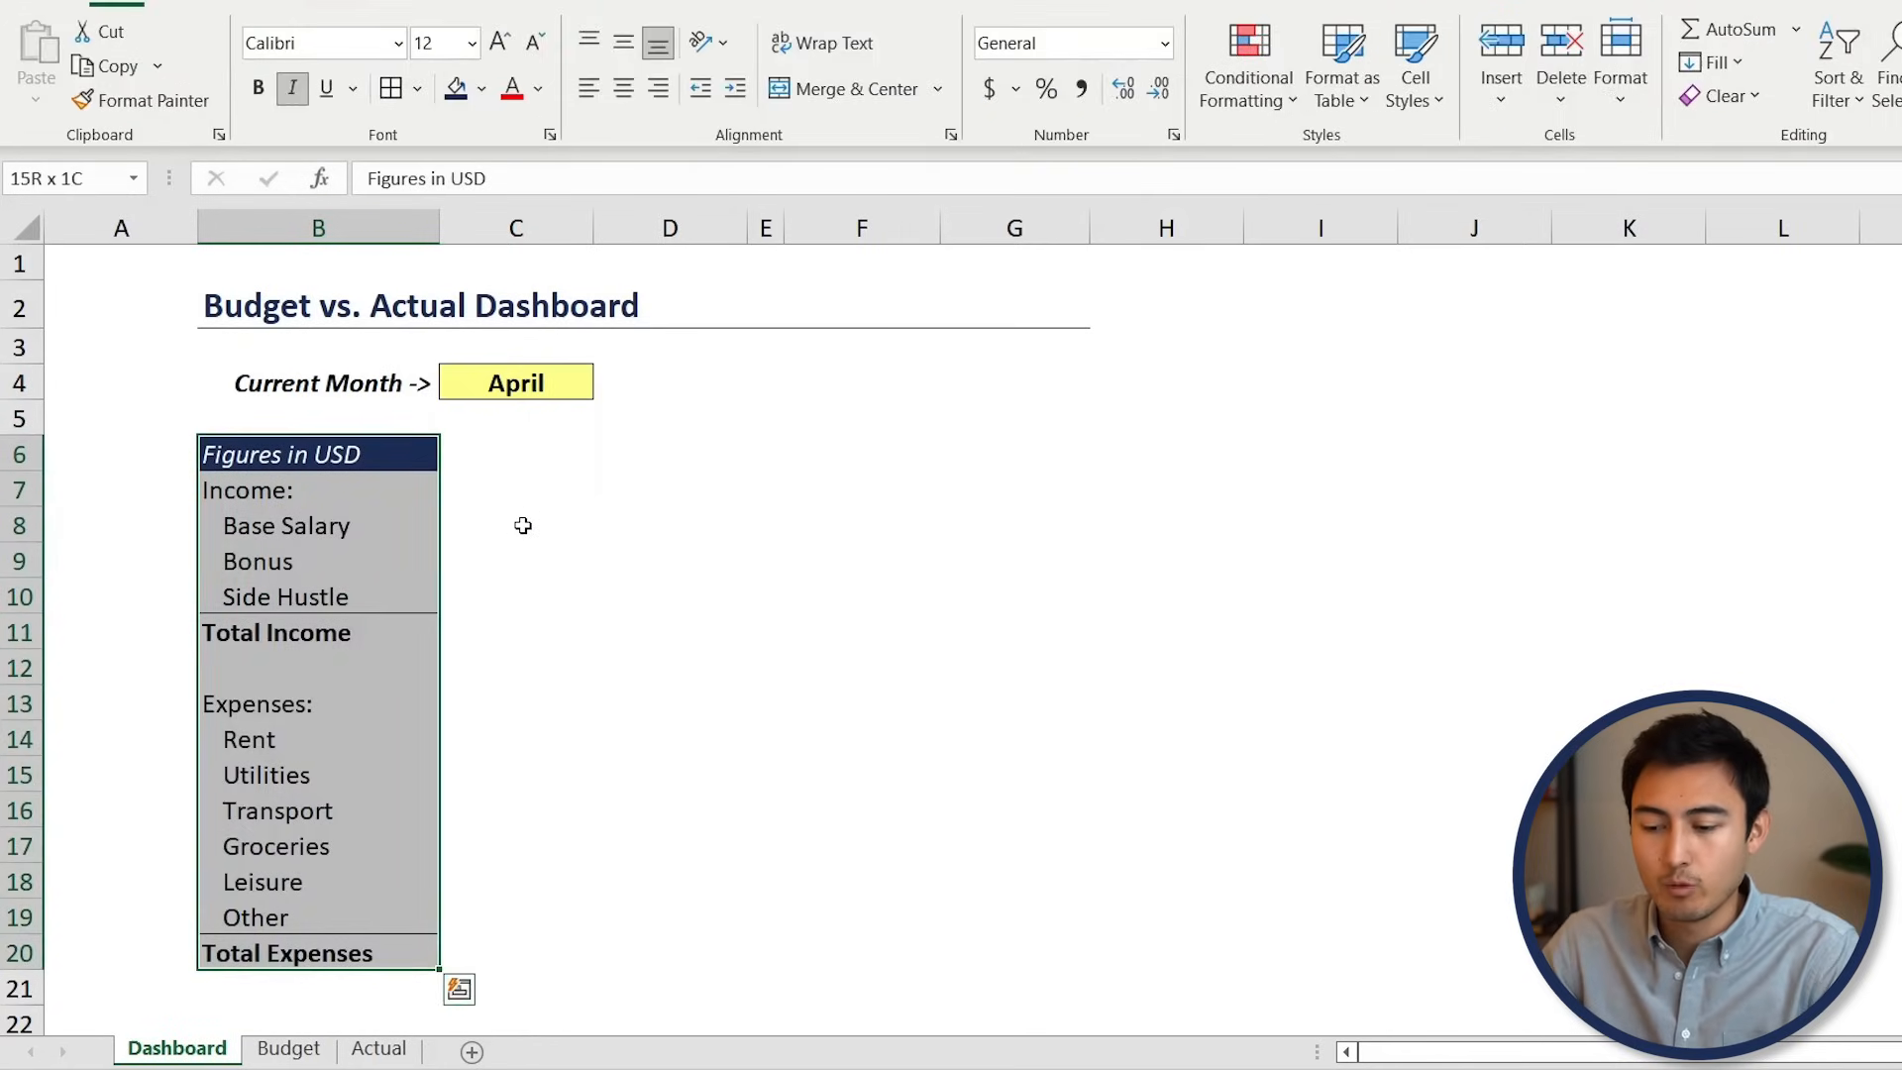
Enter the column headers "Budget" in cell C6 and "Actual" in cell D6
key(Right)
key(Up)
key(Down)
text(Budge)
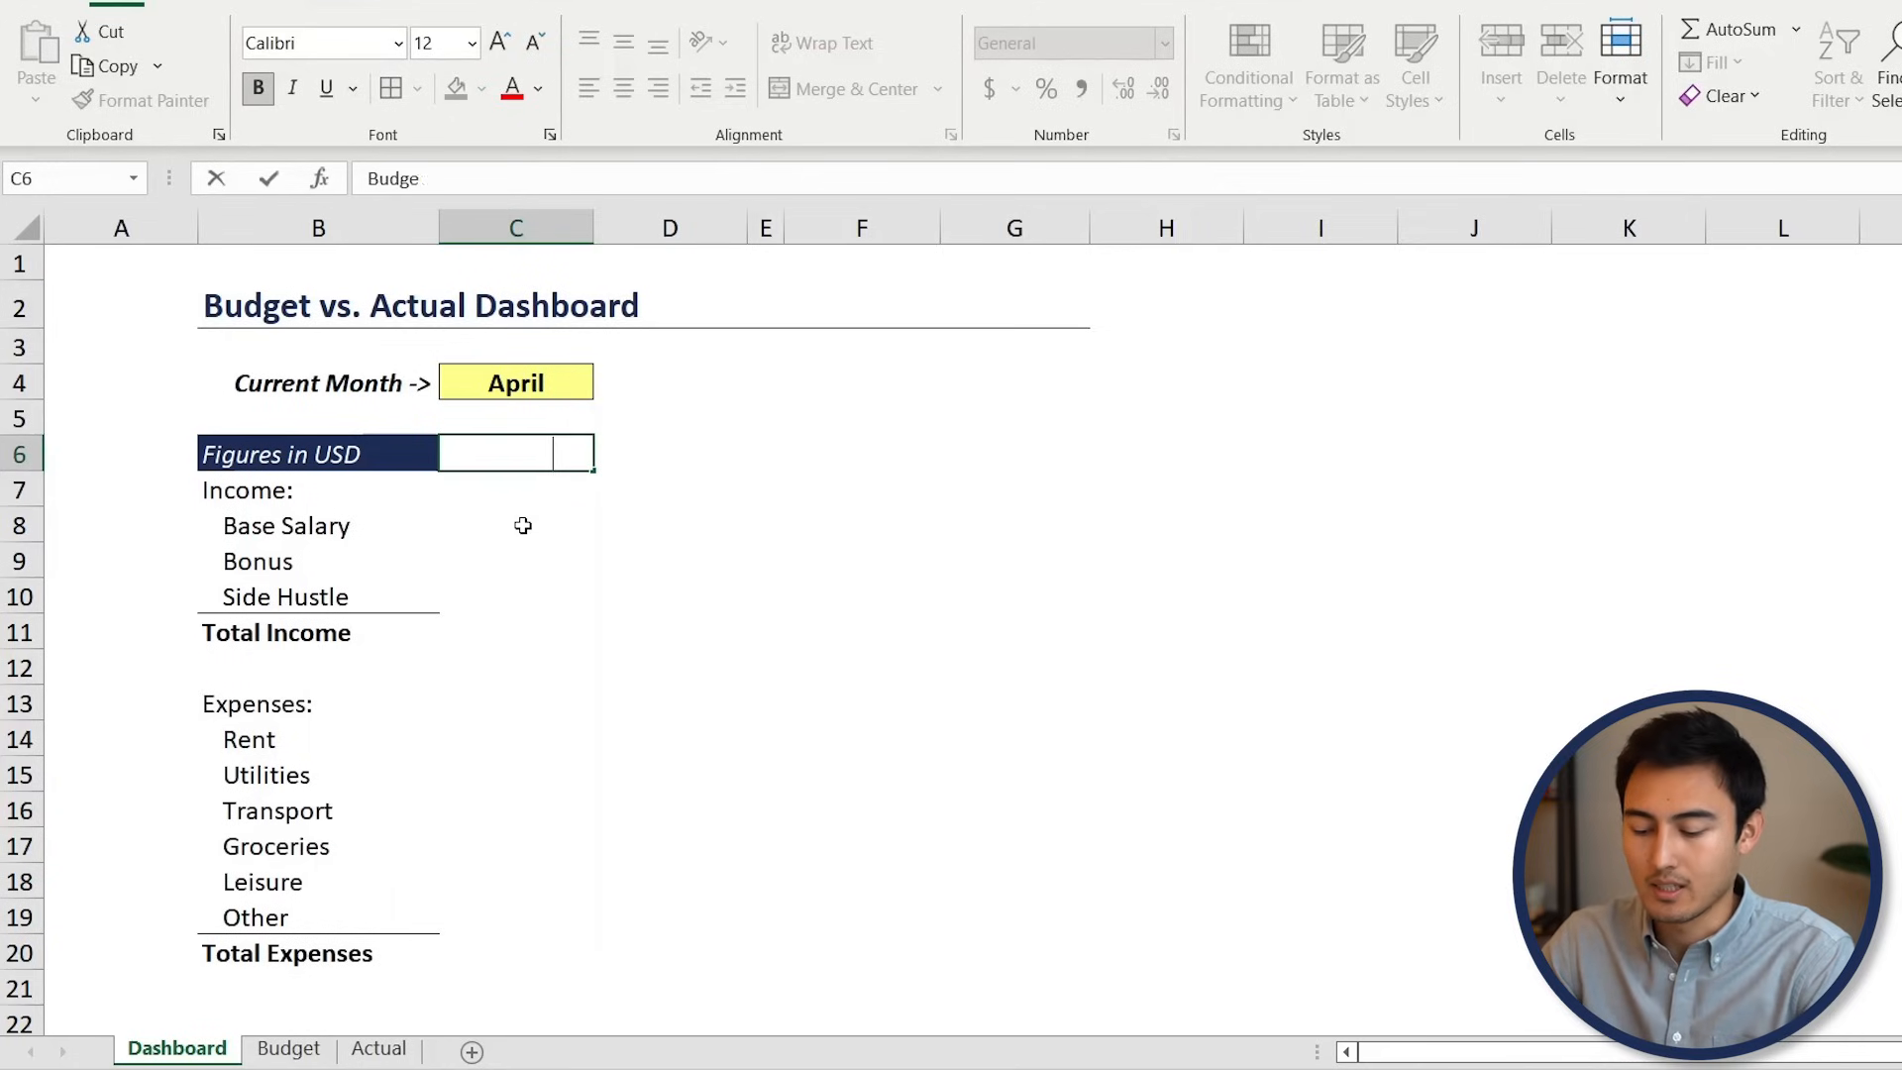
text(t)
key(Tab)
text(Ac)
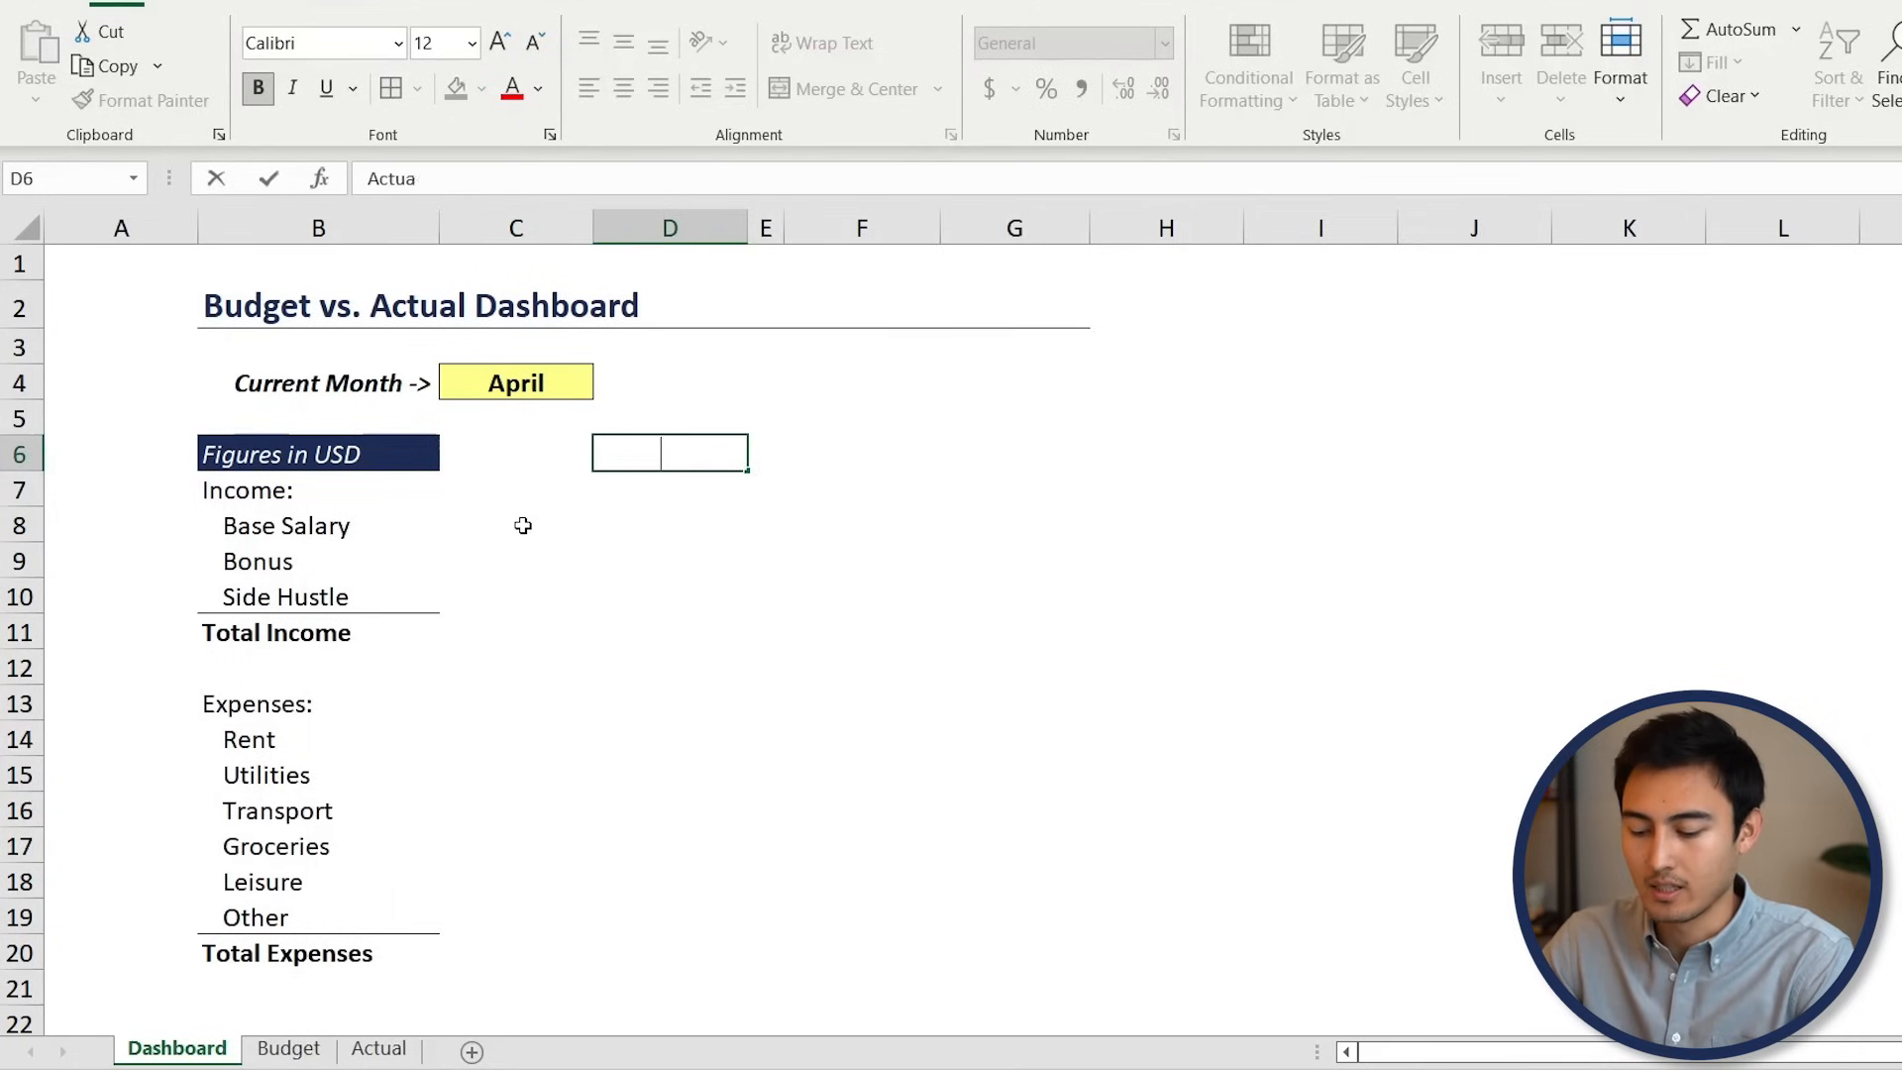
text(tual)
key(Return)
Fill header cells C6:D6 with the dark navy from the recently used colors
key(Up)
key(shift+Right)
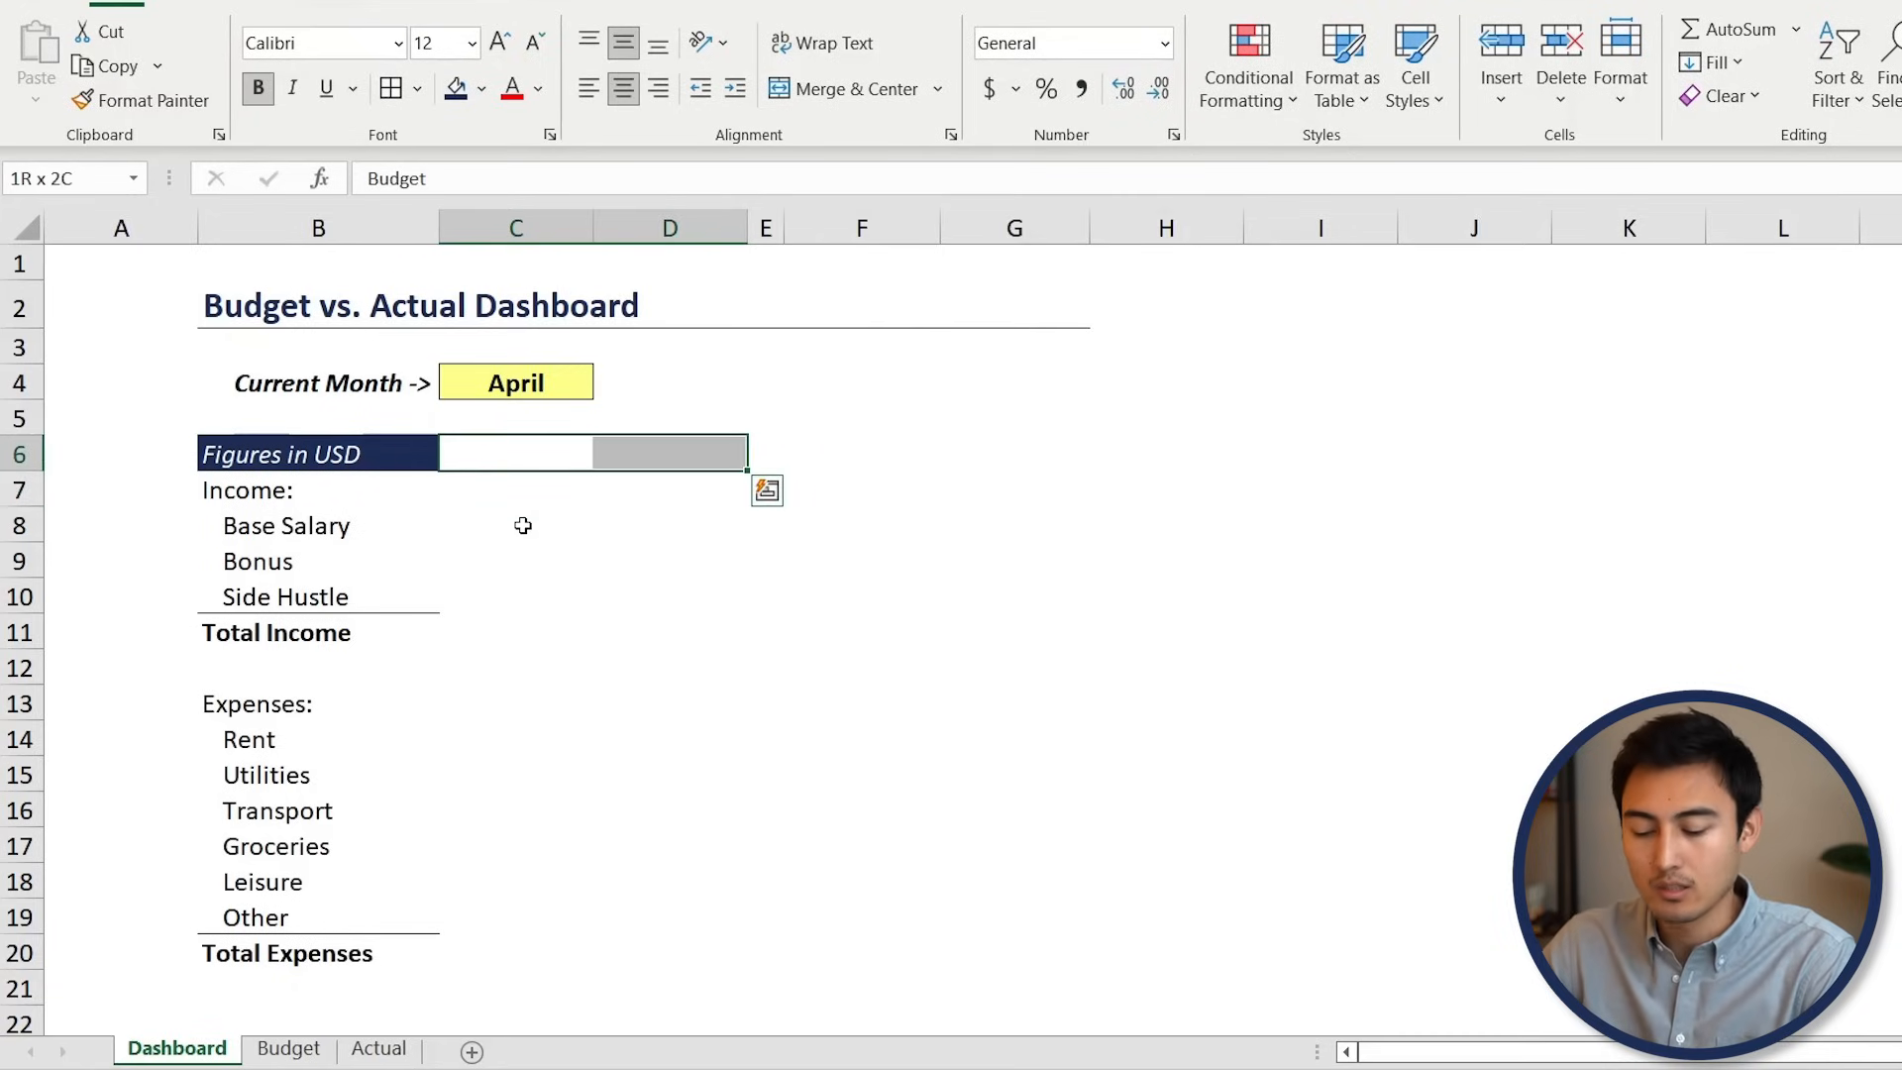
key(alt+h)
key(h)
key(Down)
key(Down)
key(Down)
key(Down)
key(Down)
key(Down)
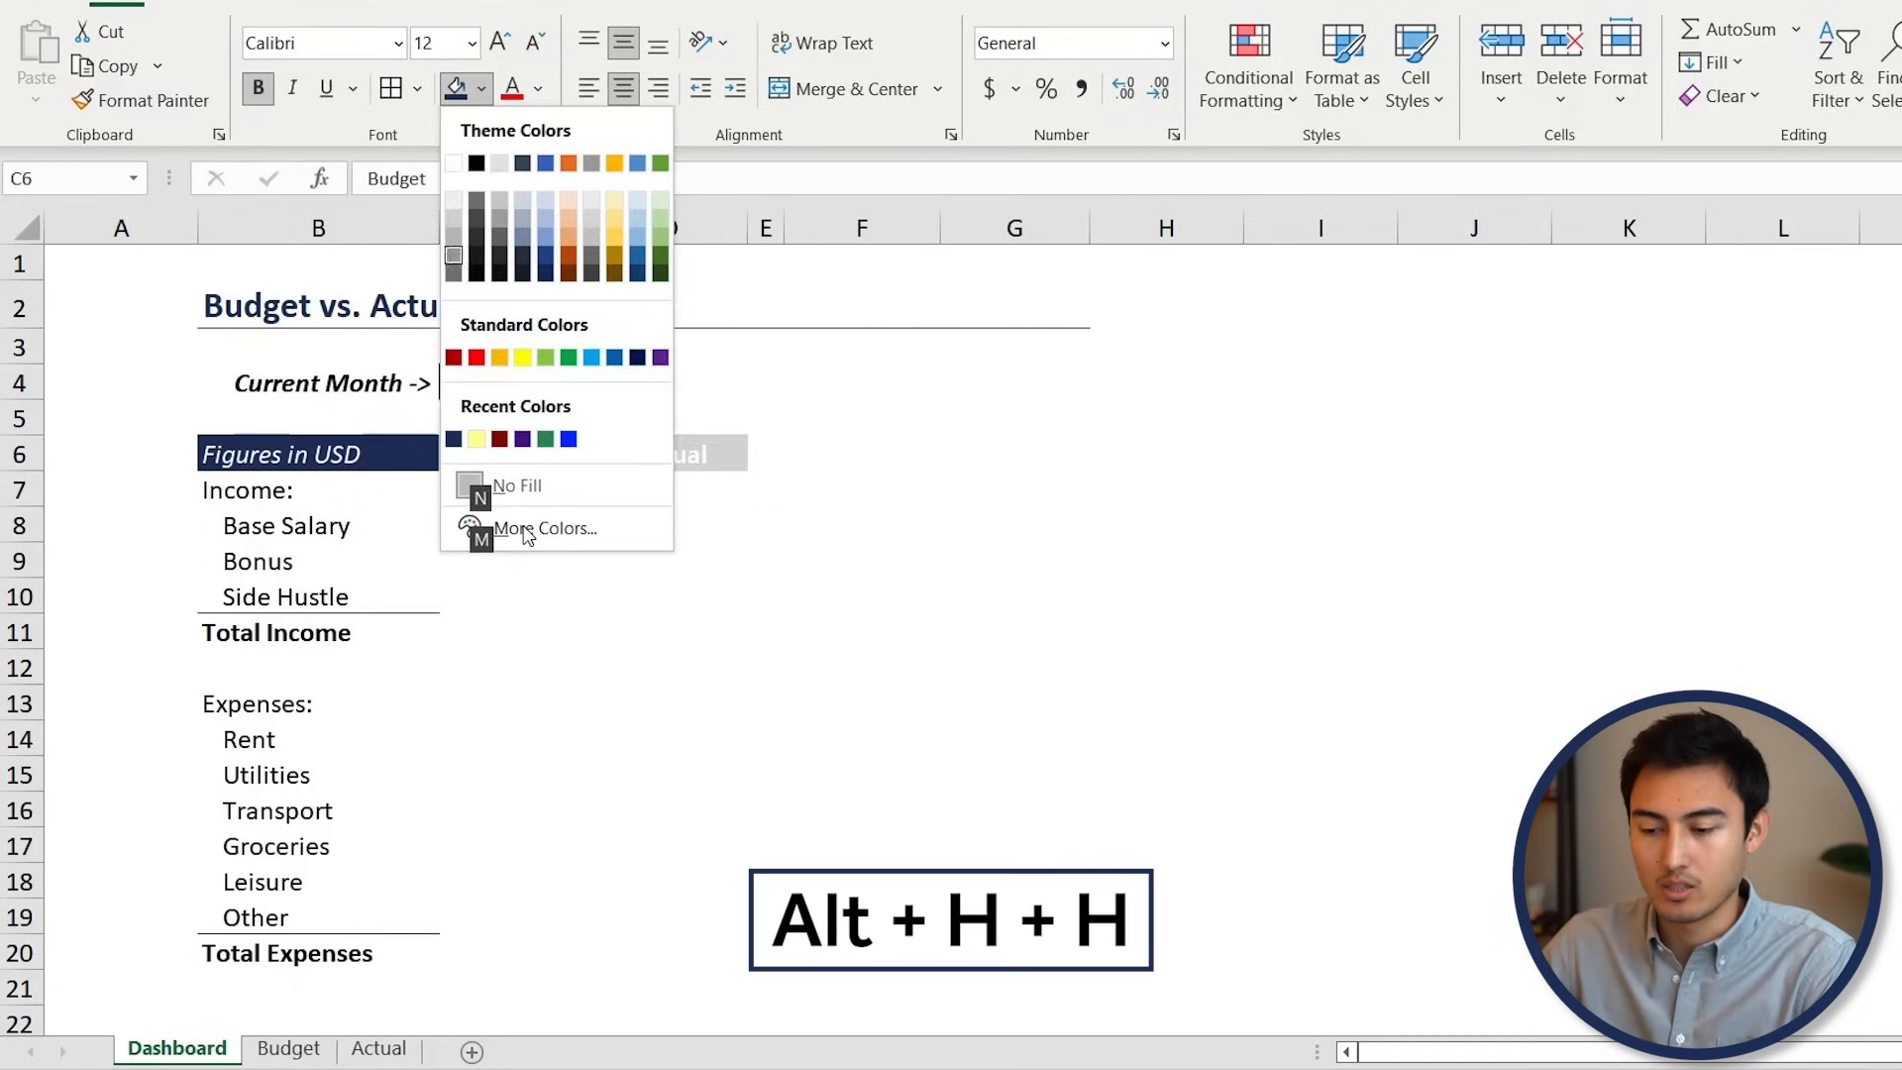
key(Return)
Start an INDEX formula in cell C8 with the absolute range Budget!$B$4:$N$18 as its array
key(Down)
key(Down)
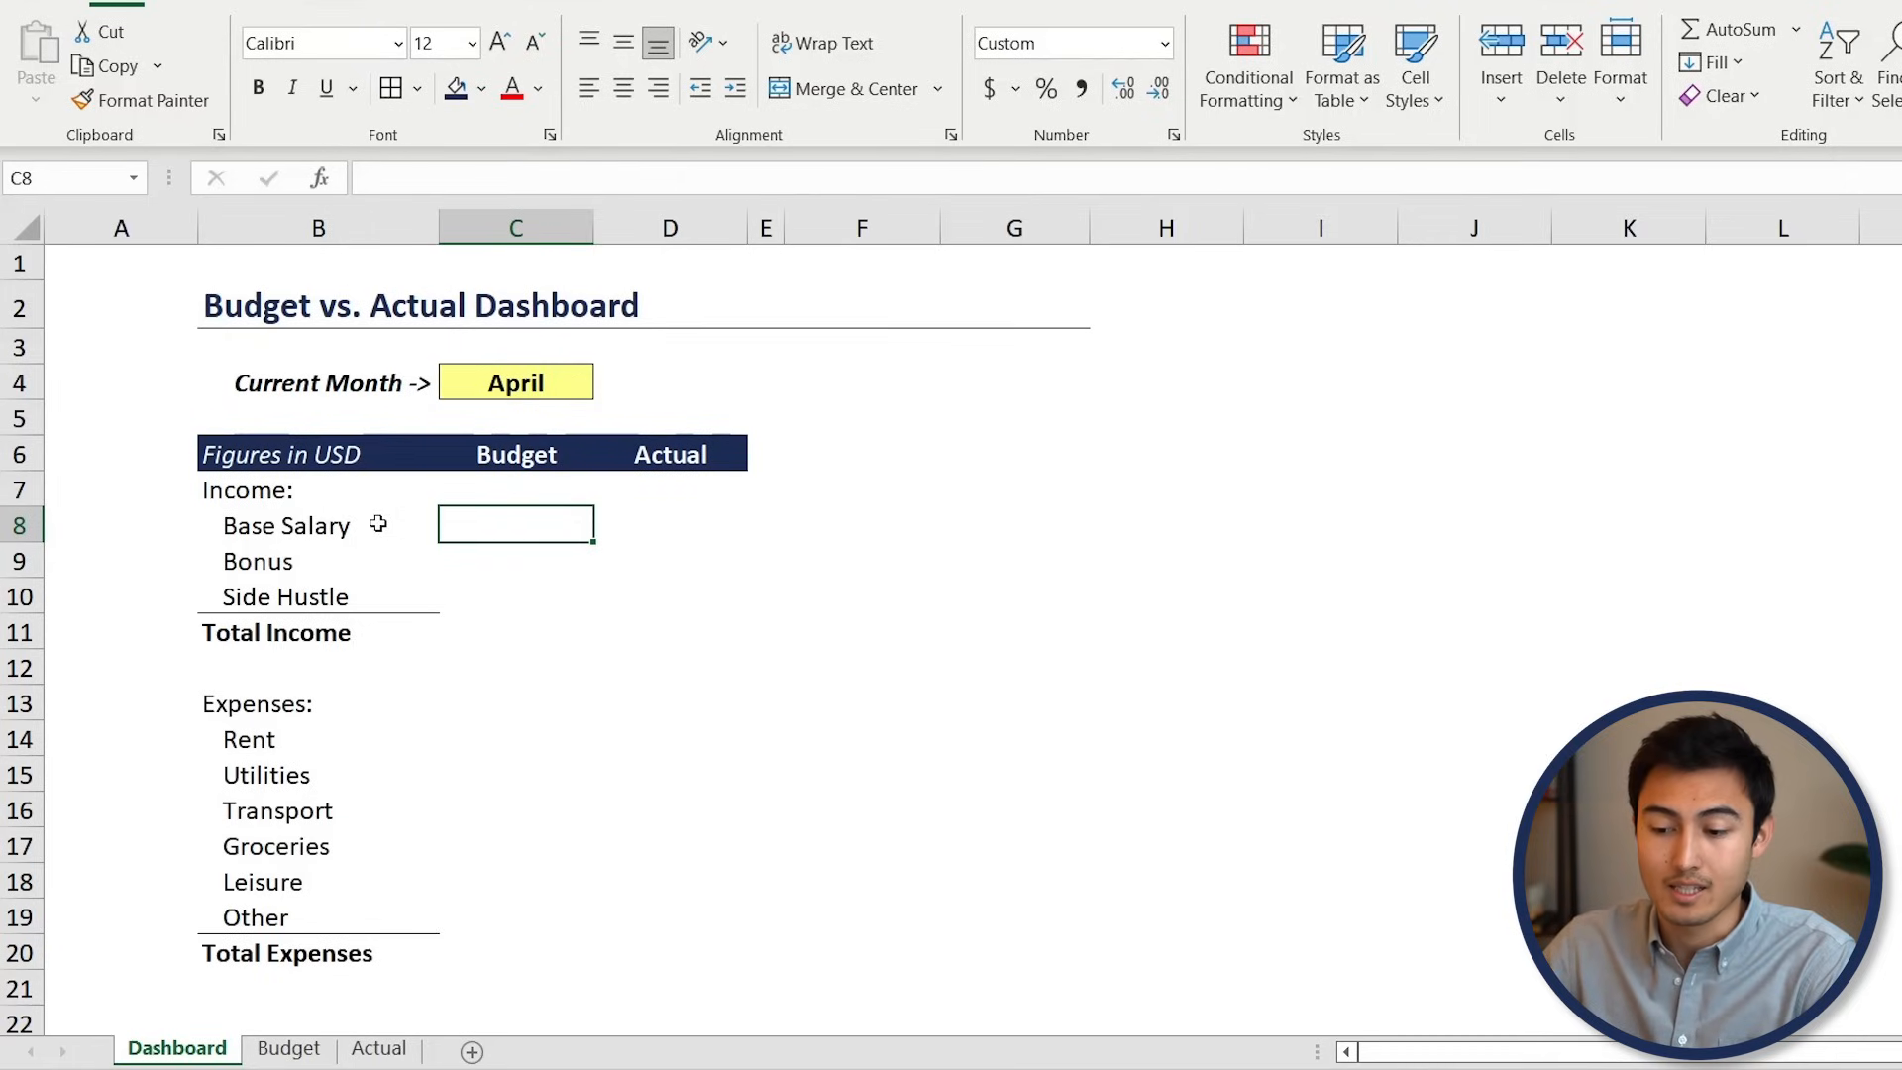
click(311, 526)
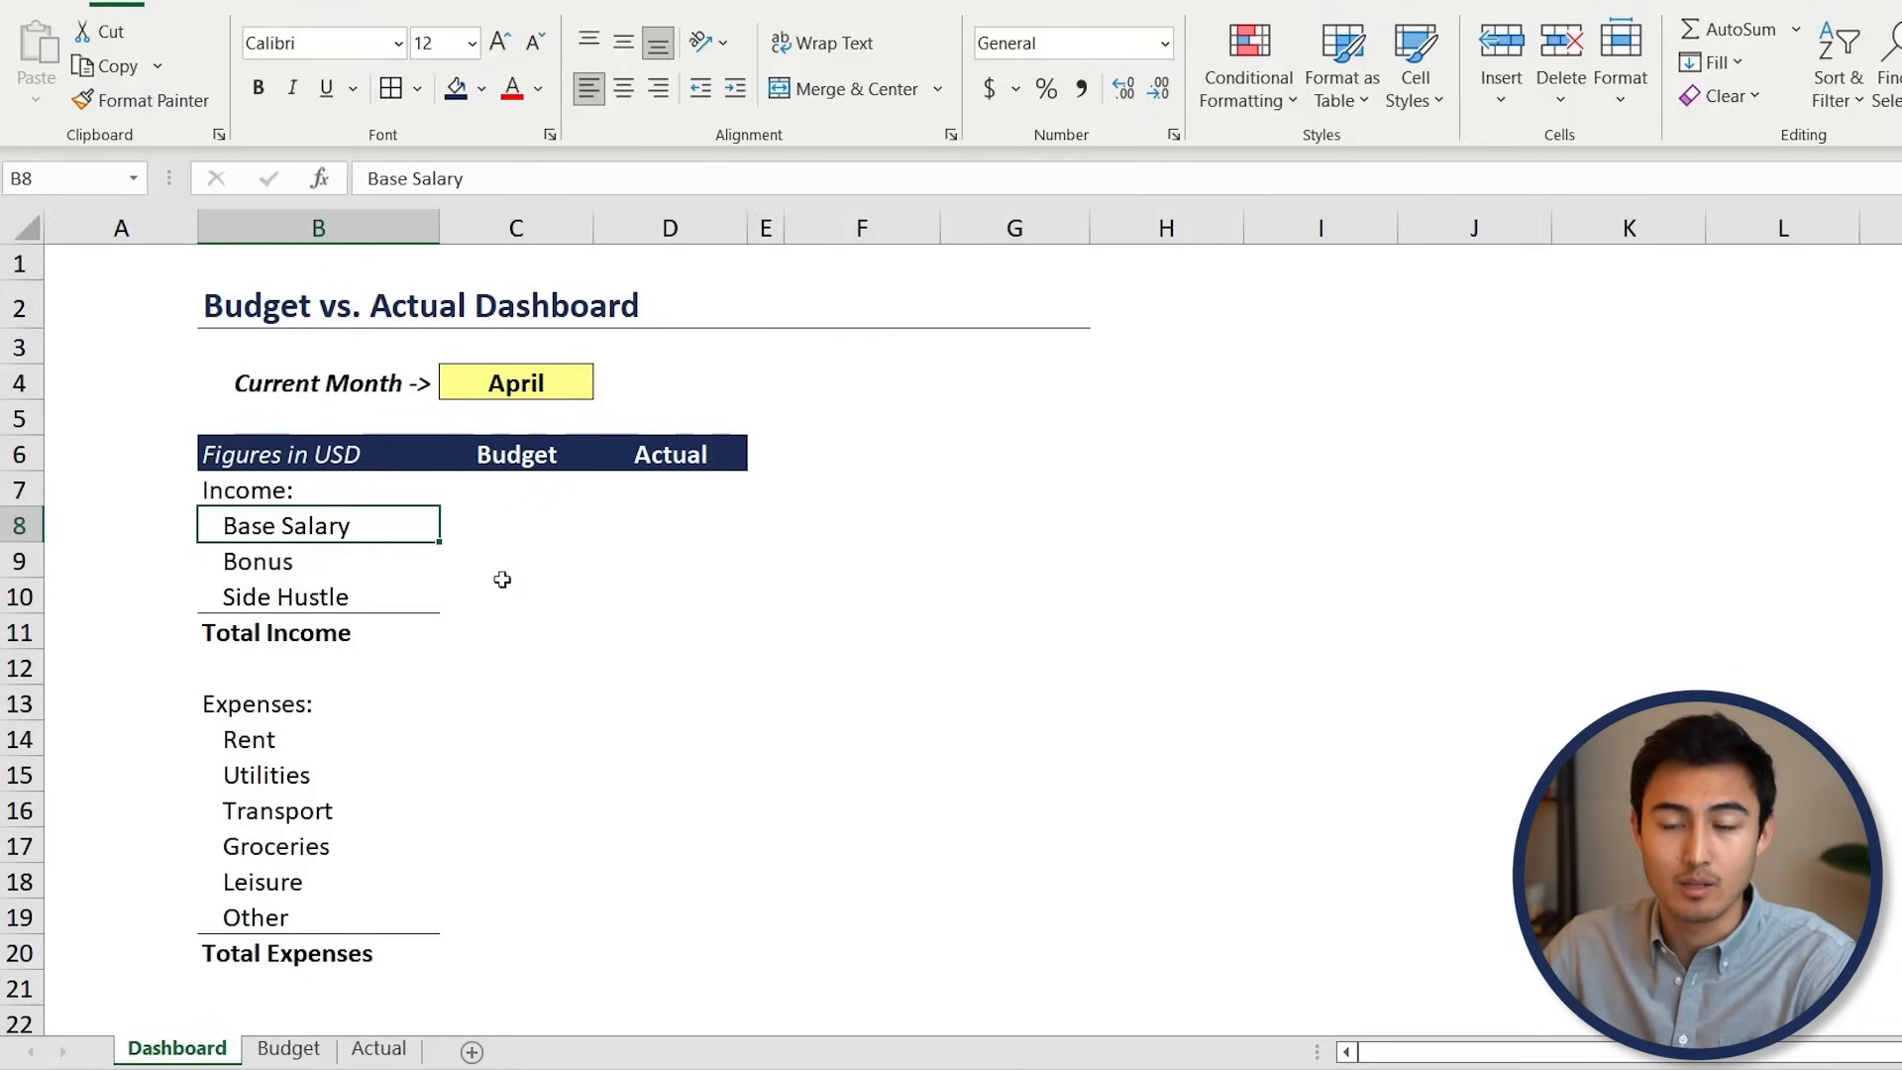
click(492, 529)
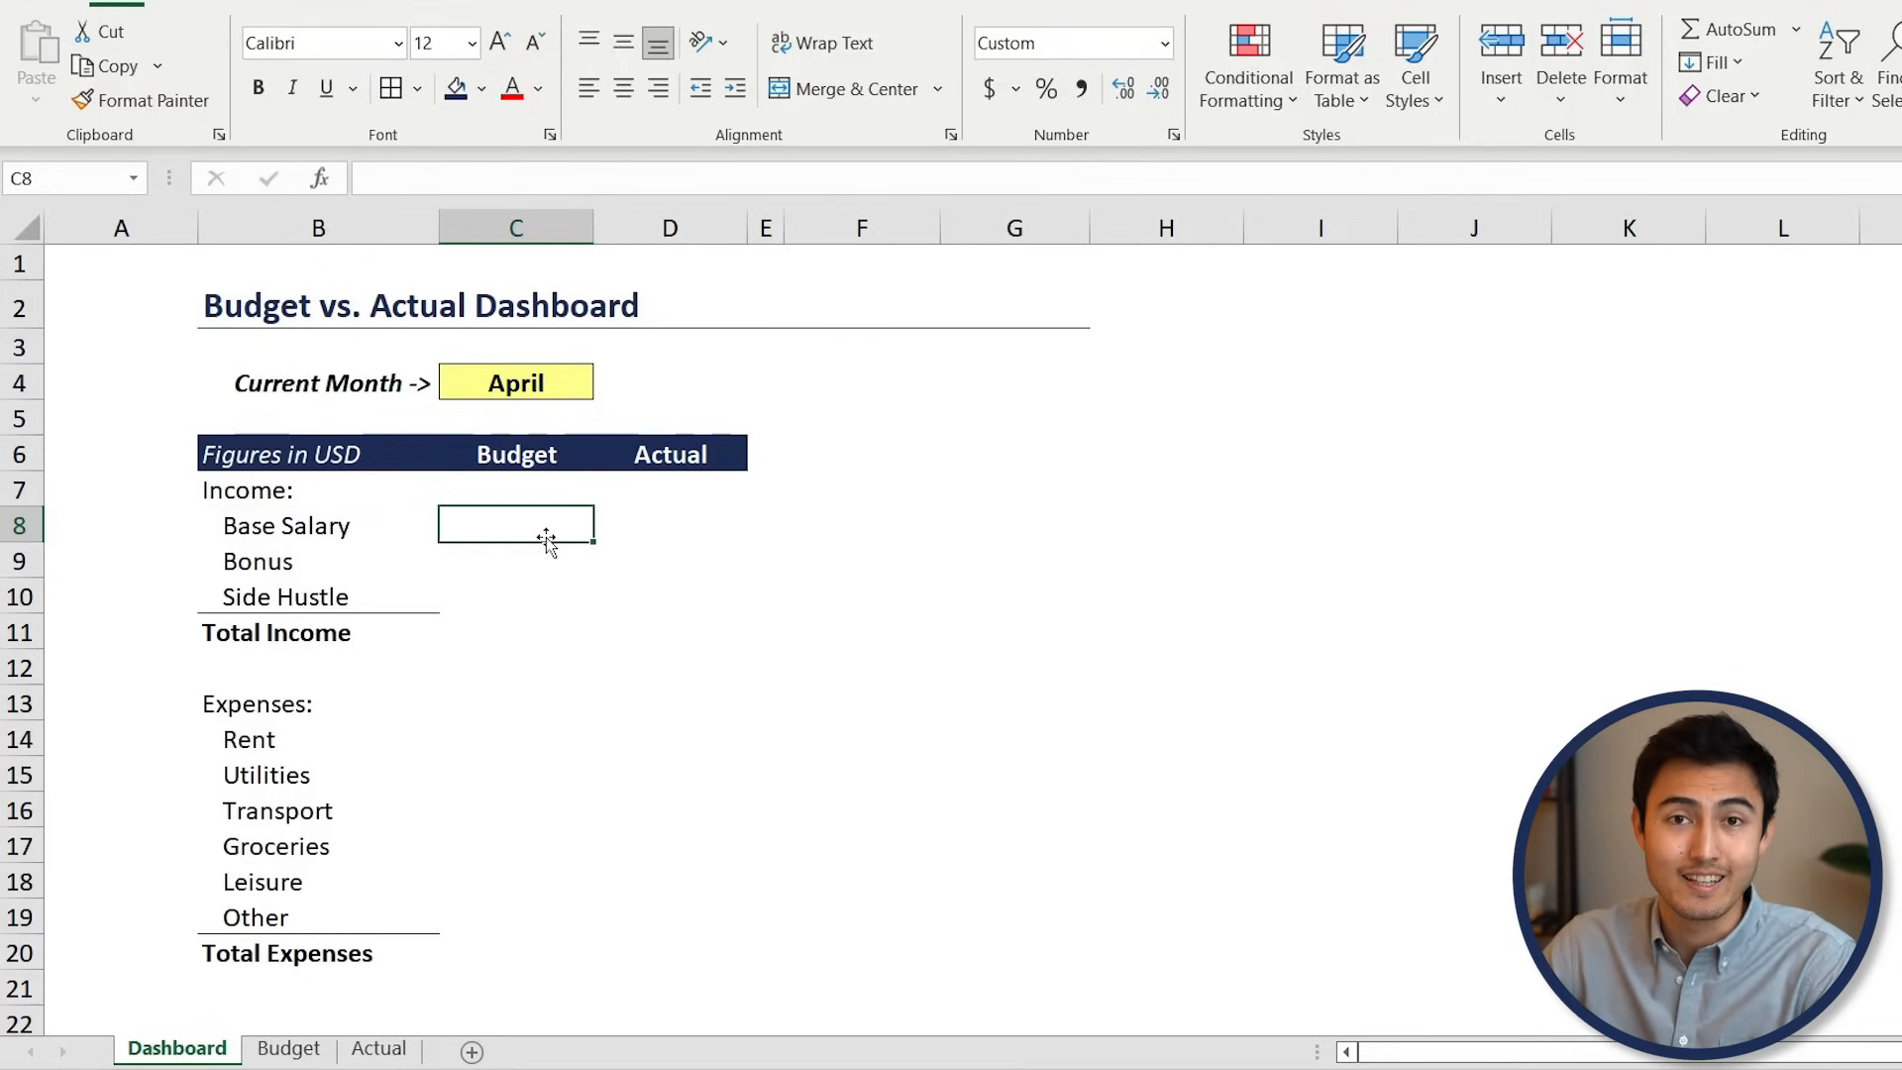
text(=ind)
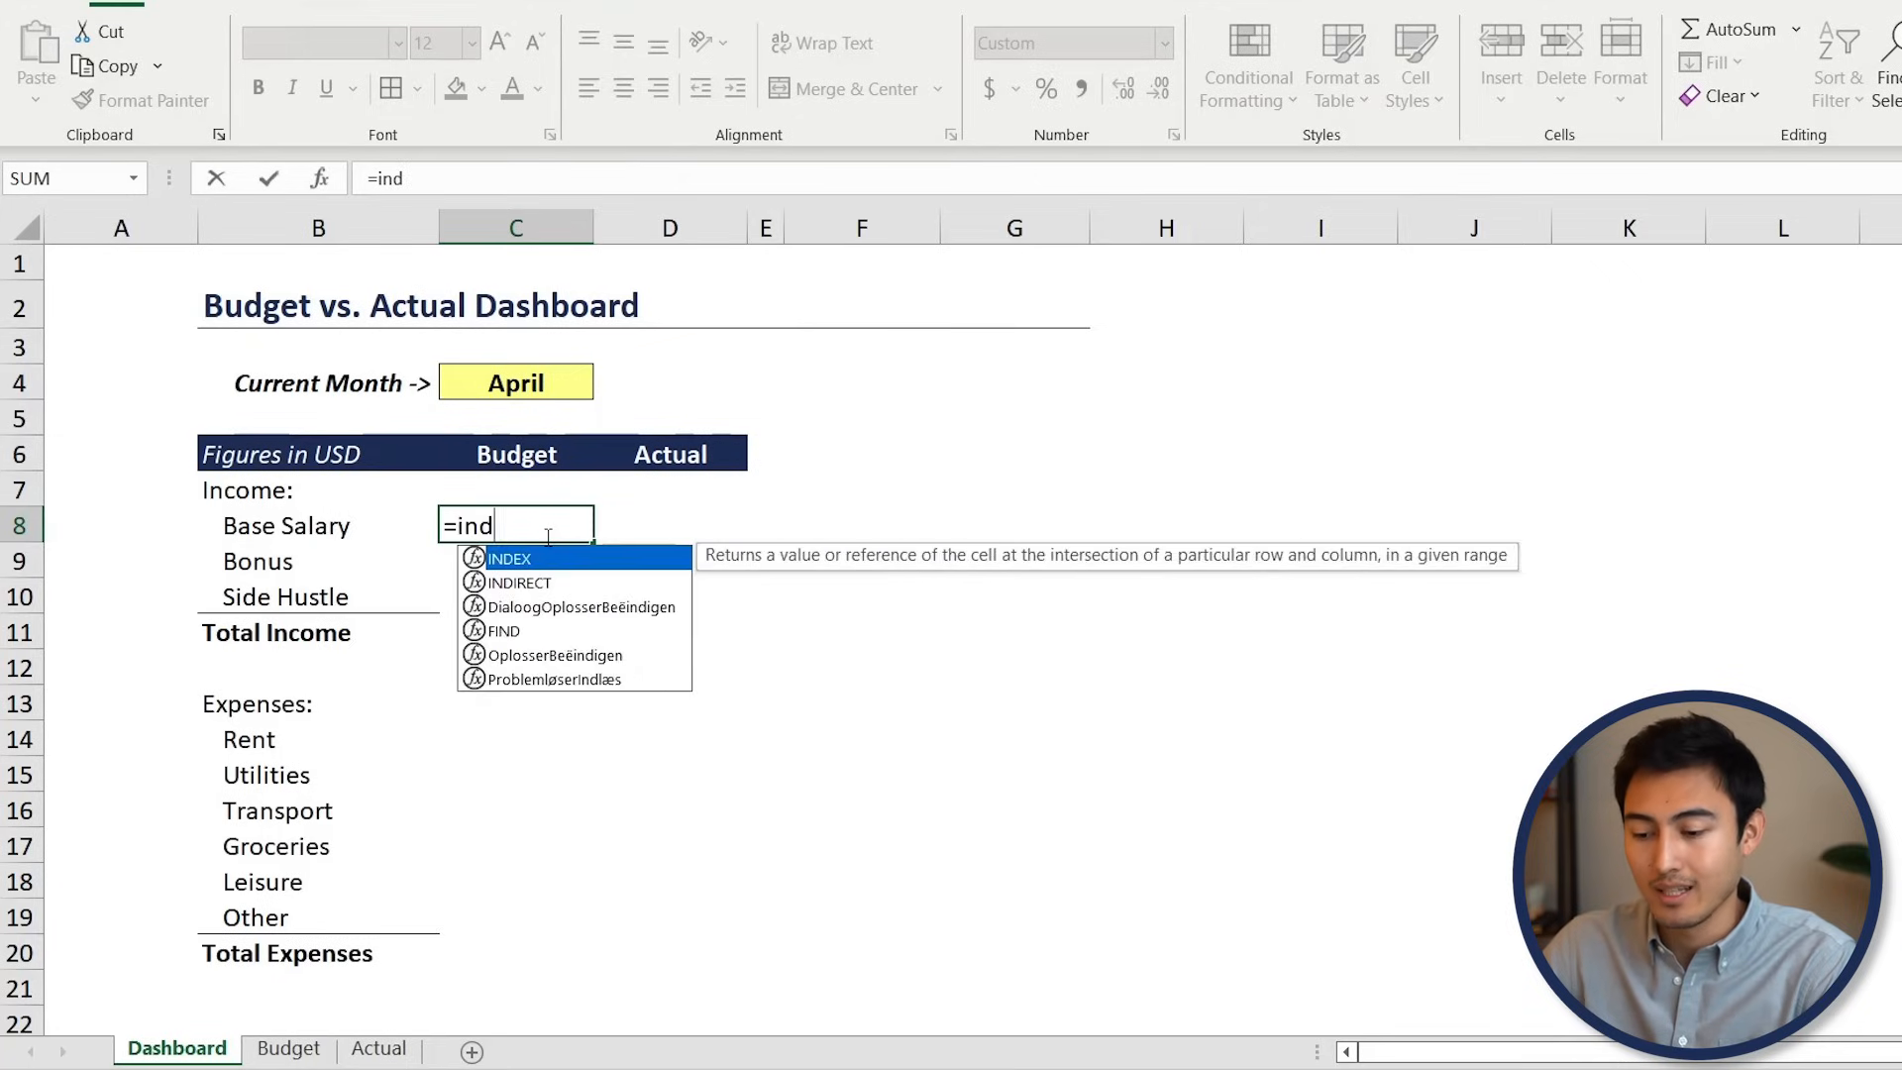
key(Tab)
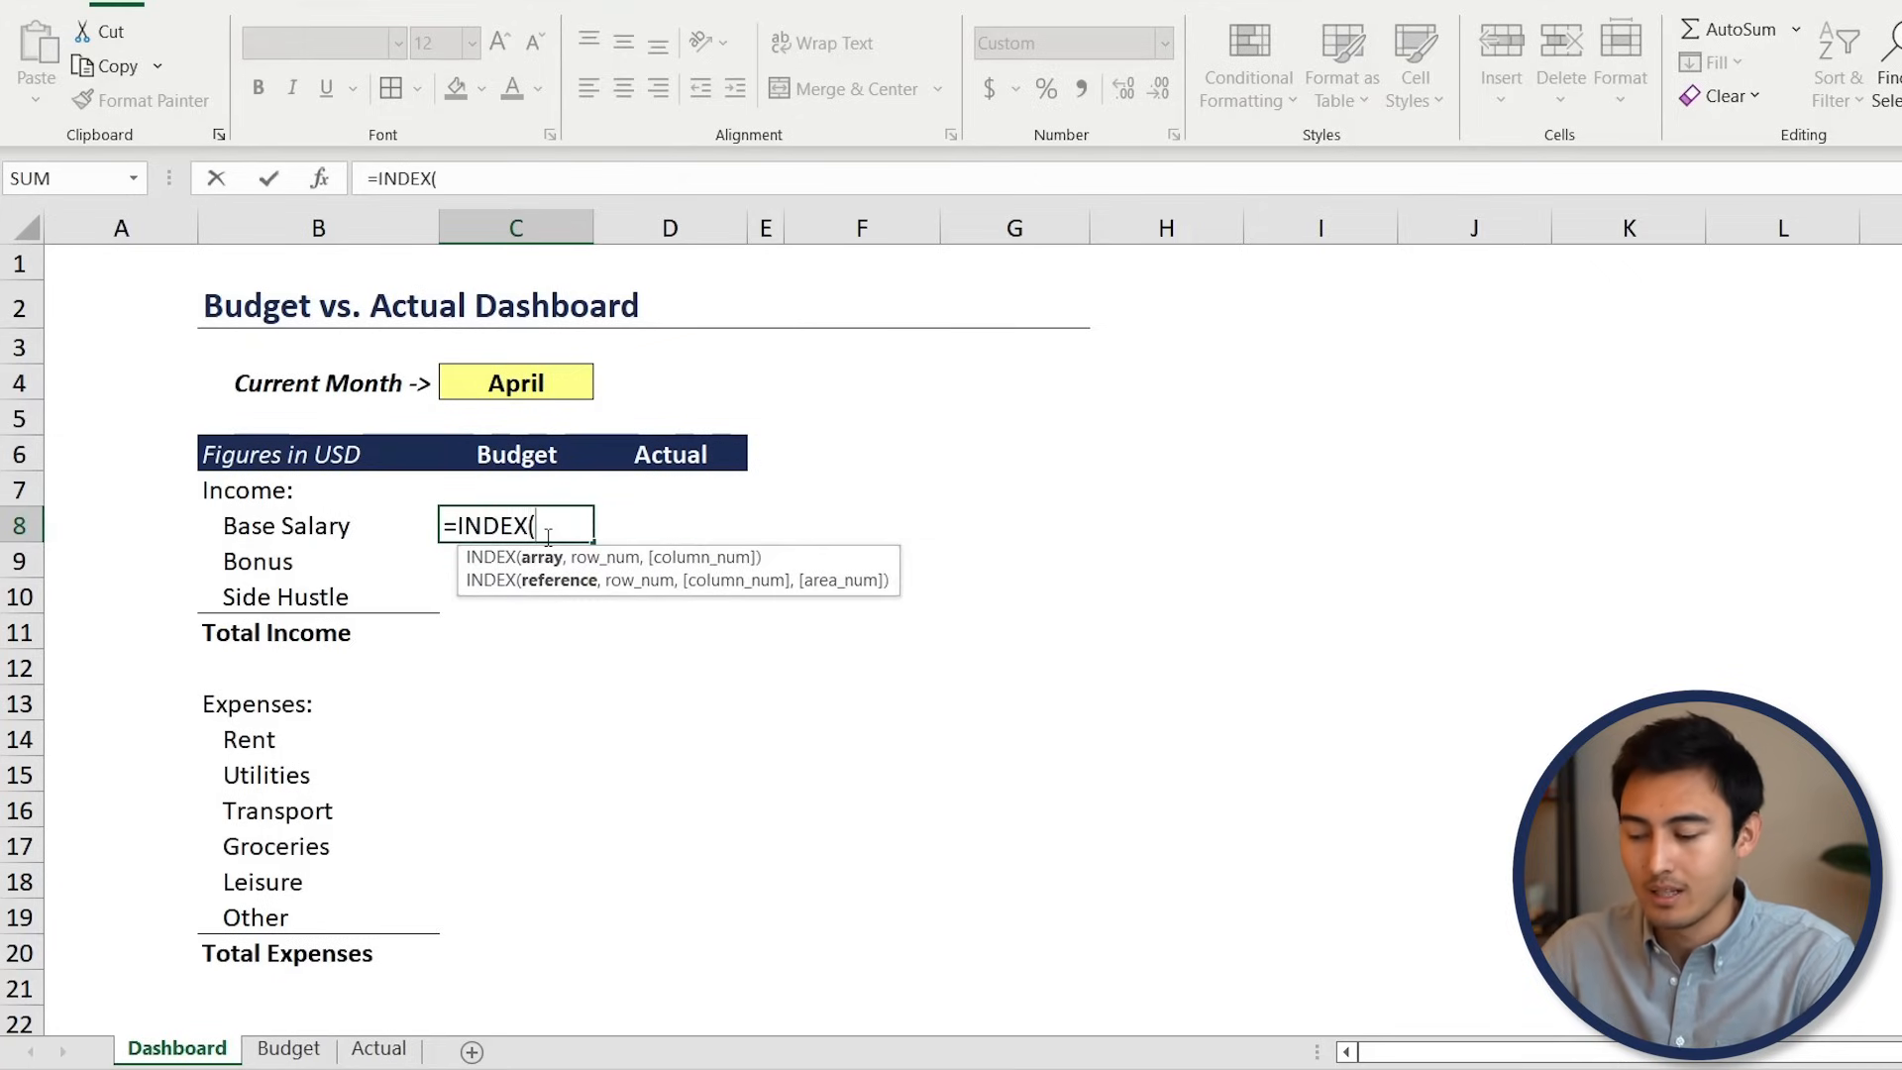
key(ctrl+Page_Down)
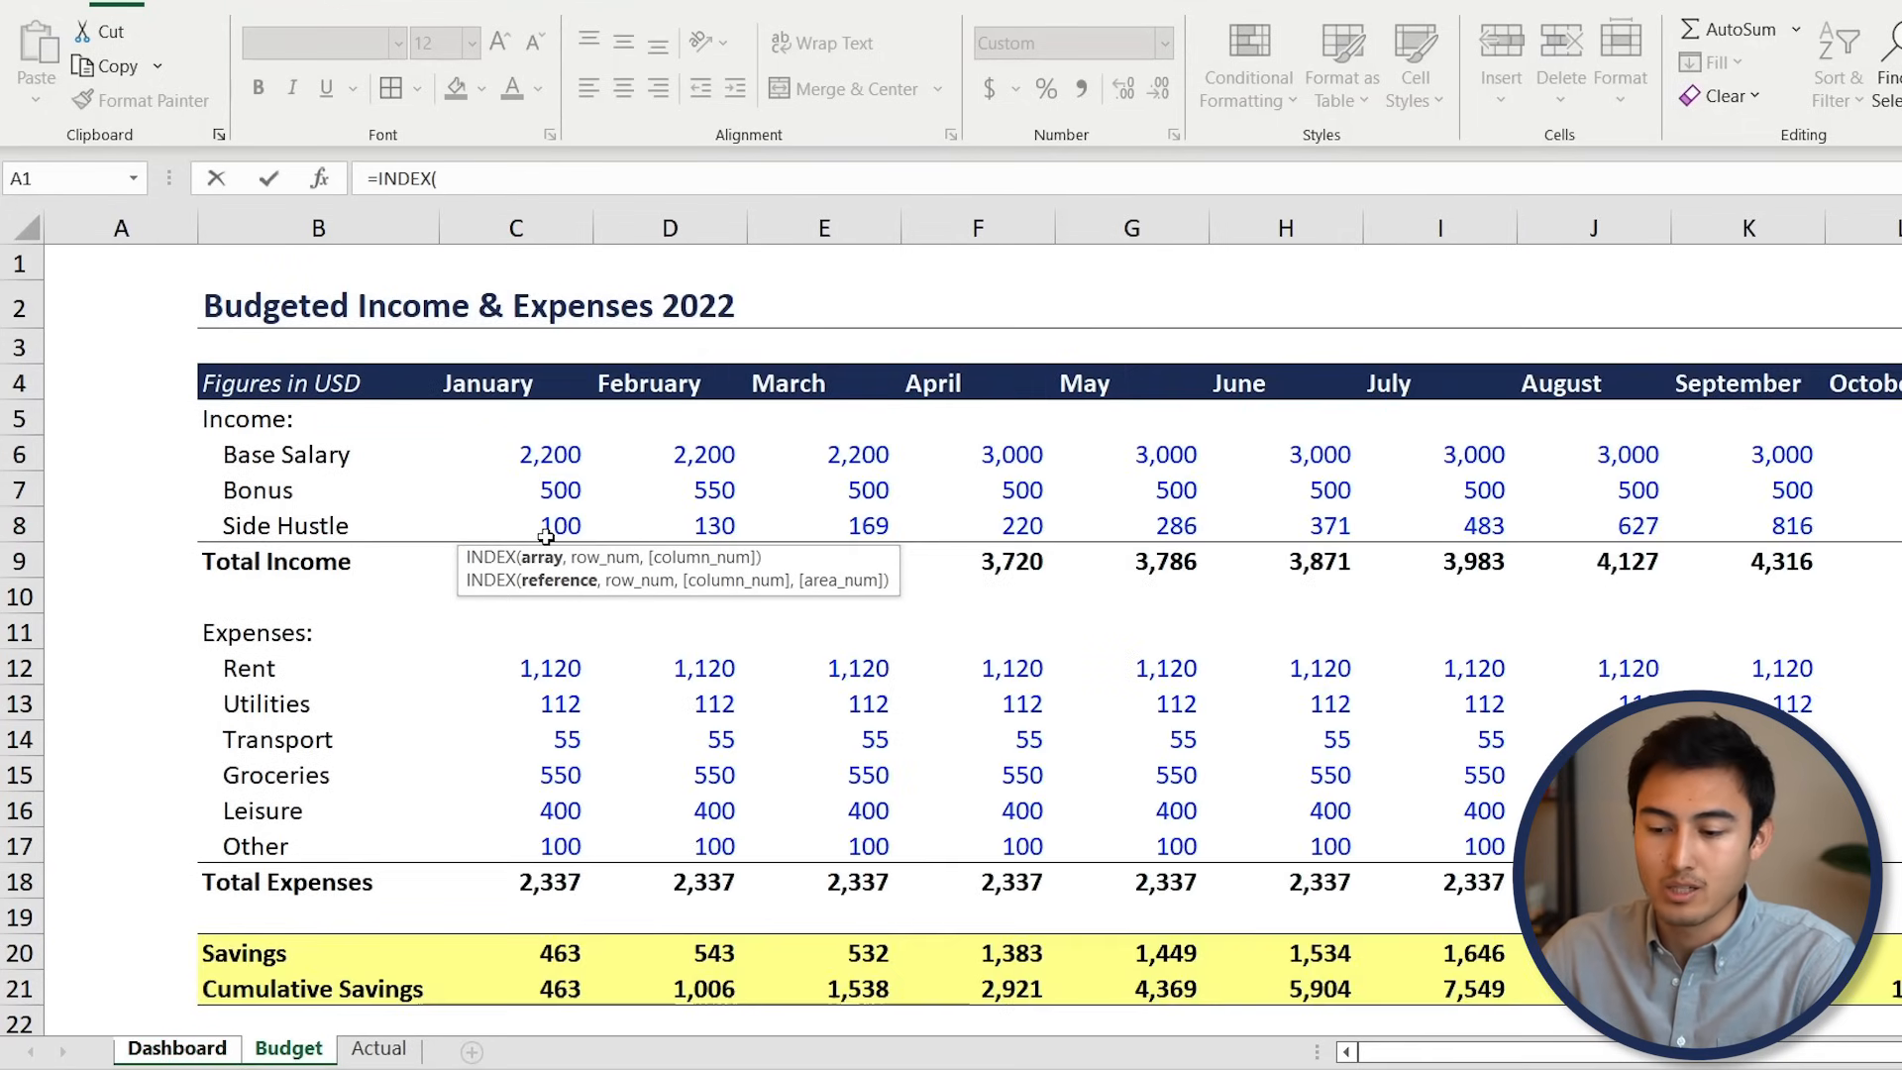
click(229, 416)
key(Up)
key(ctrl+shift+Down)
key(ctrl+shift+Down)
key(ctrl+shift+Down)
key(ctrl+shift+Right)
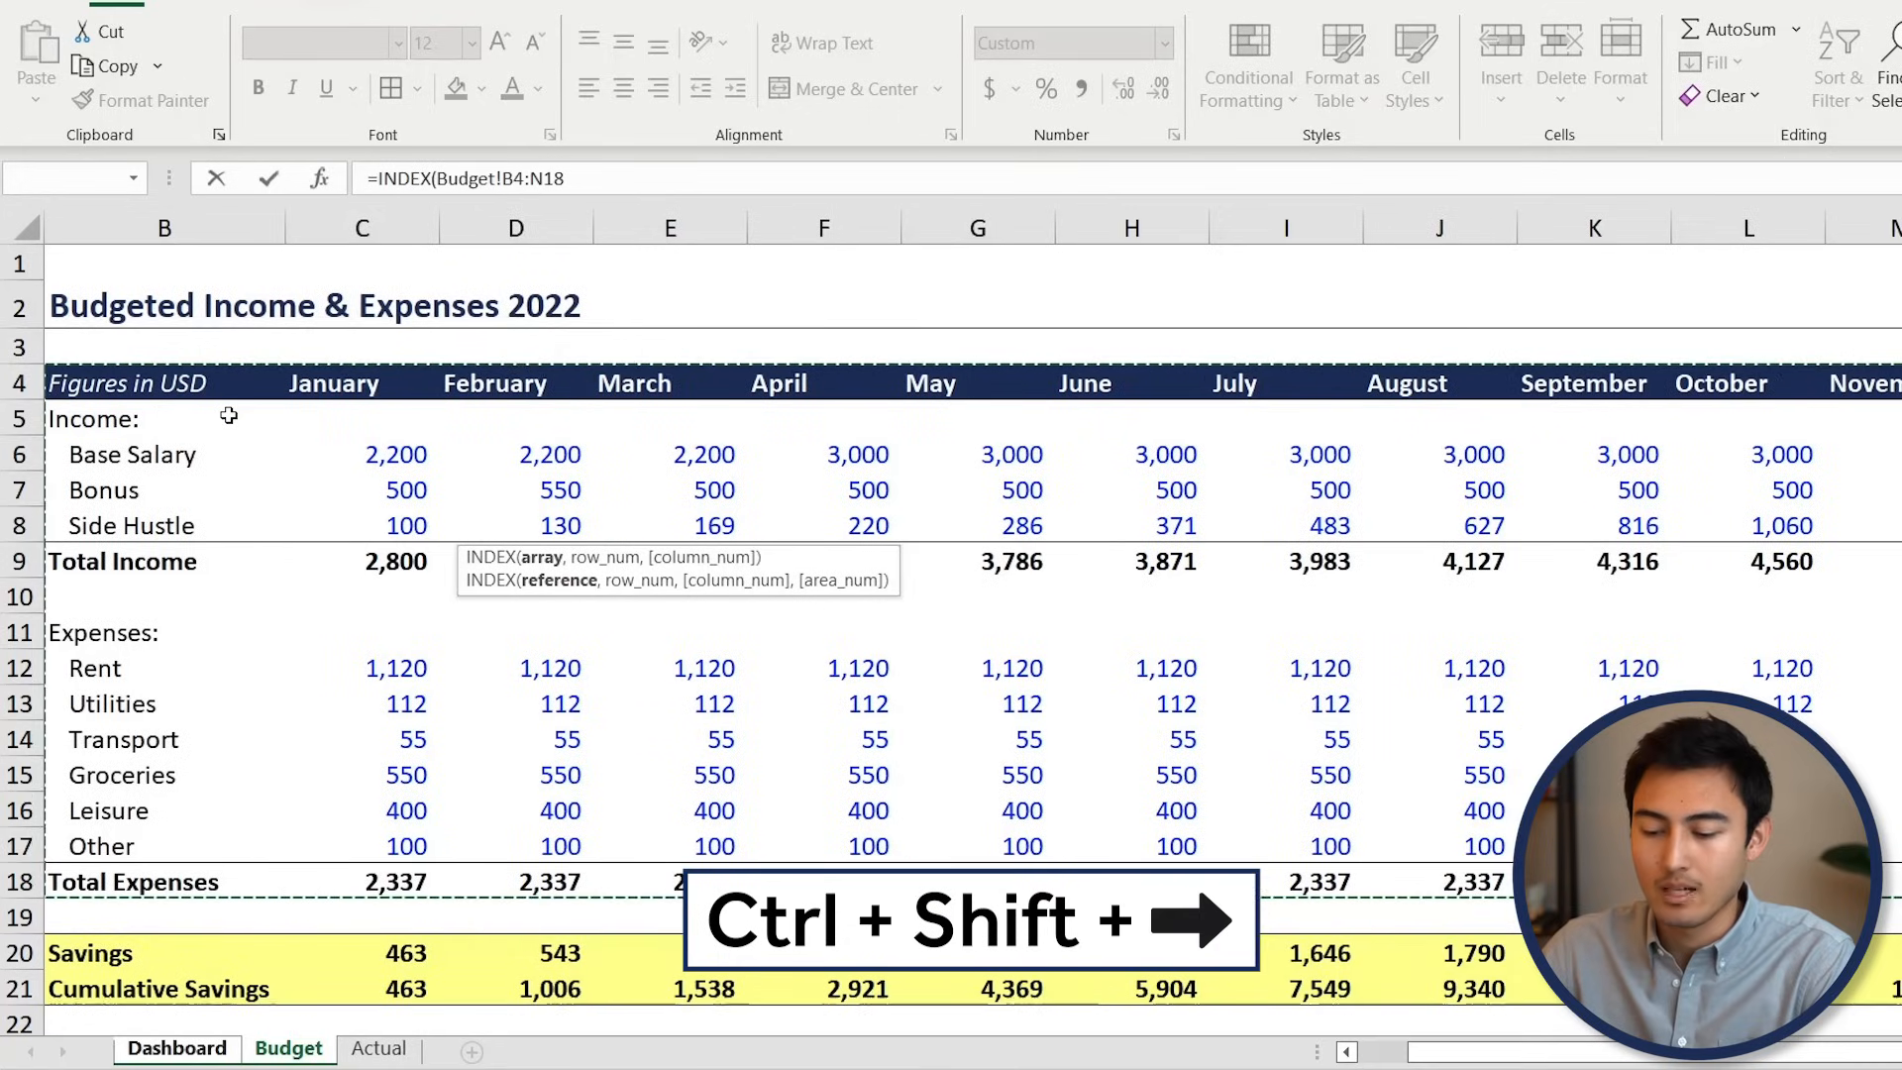
key(F4)
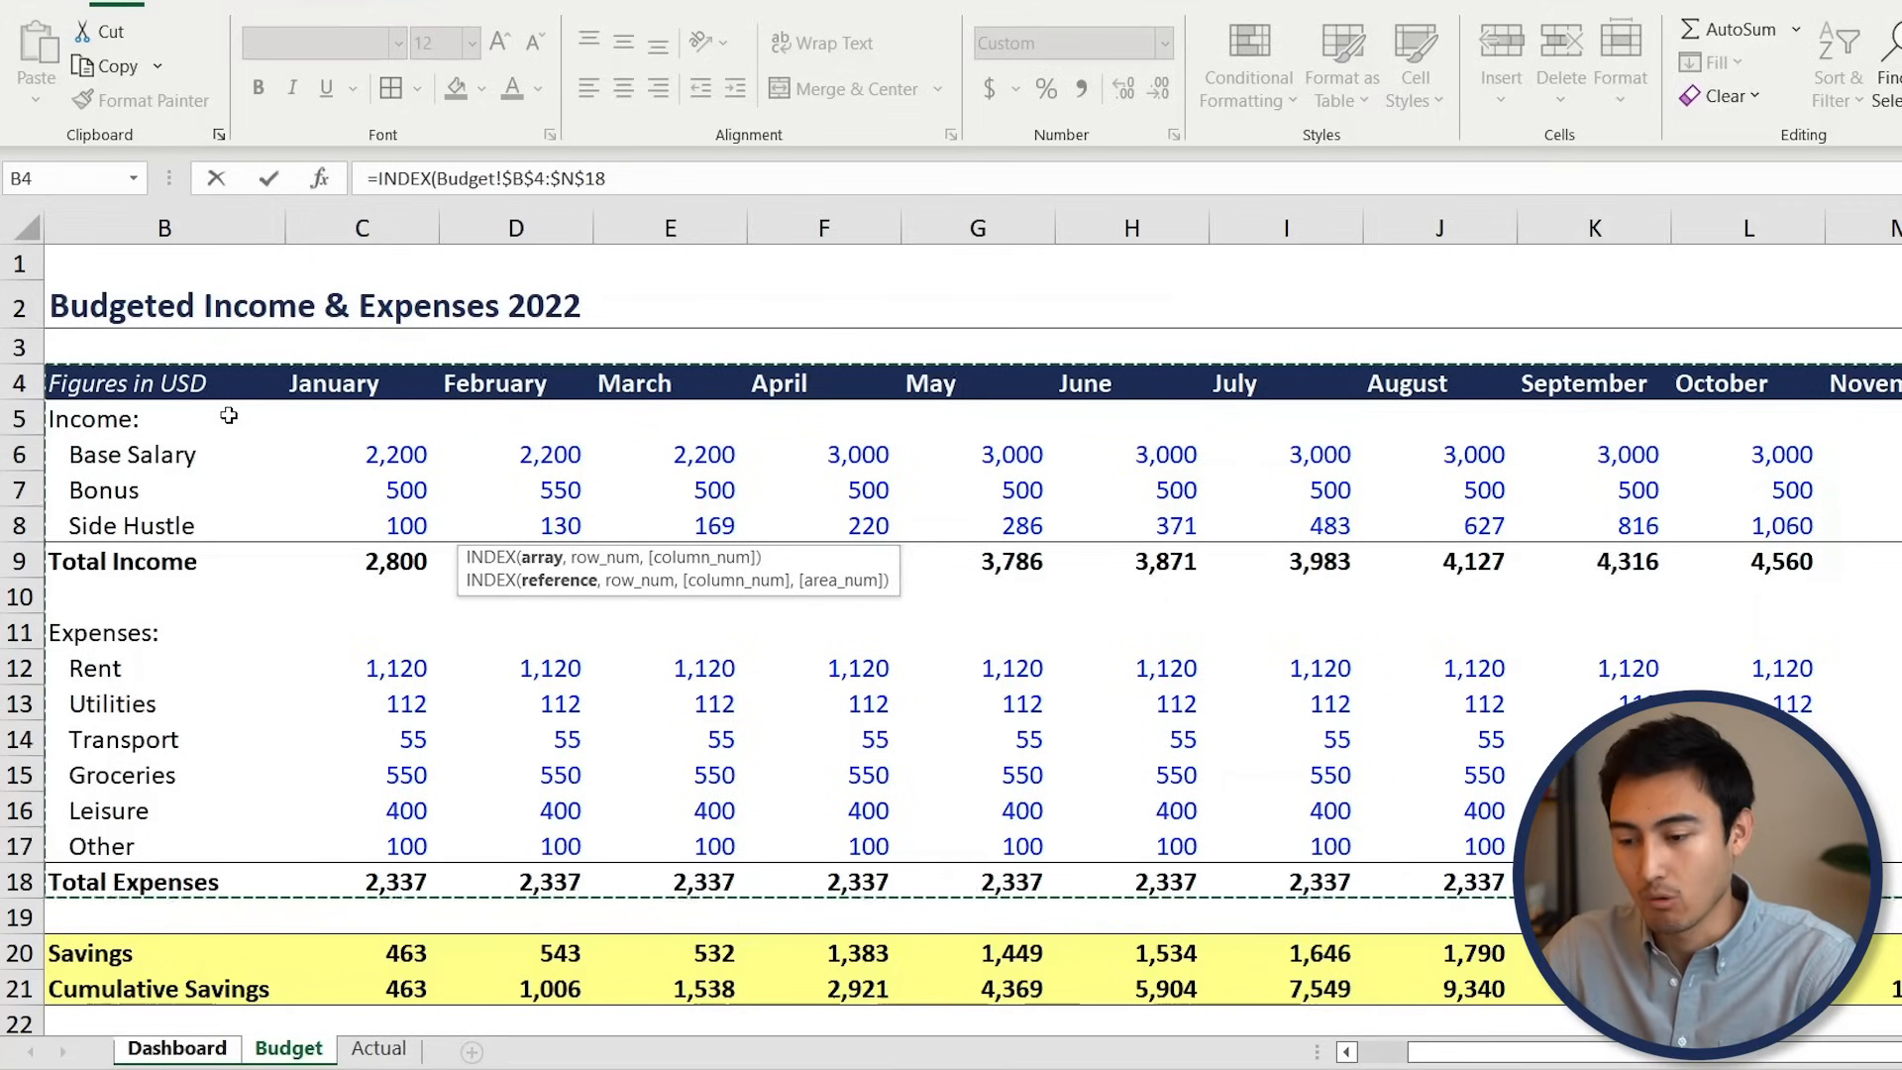
text(,)
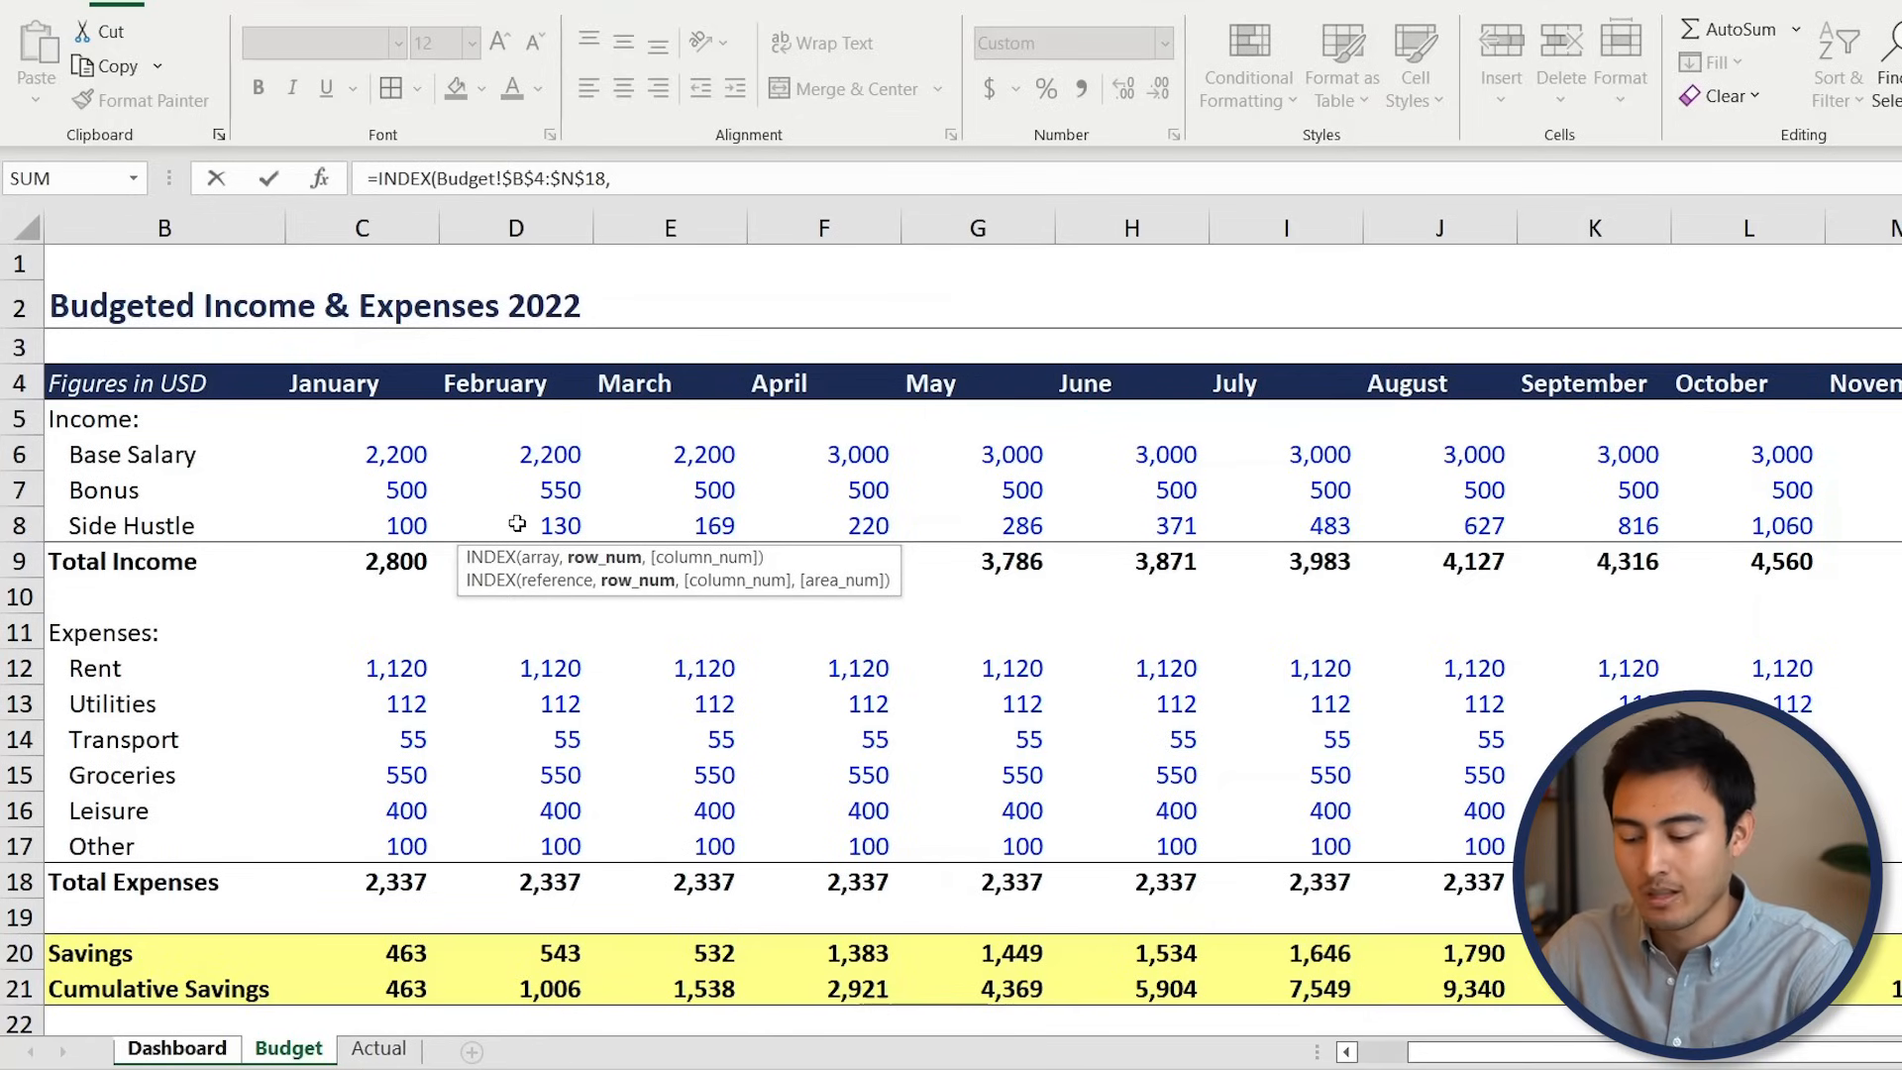
Add MATCH(Dashboard!B8,Budget!$B$4:$B$18,0) as the INDEX formula's row number, using an exact match
text(mat)
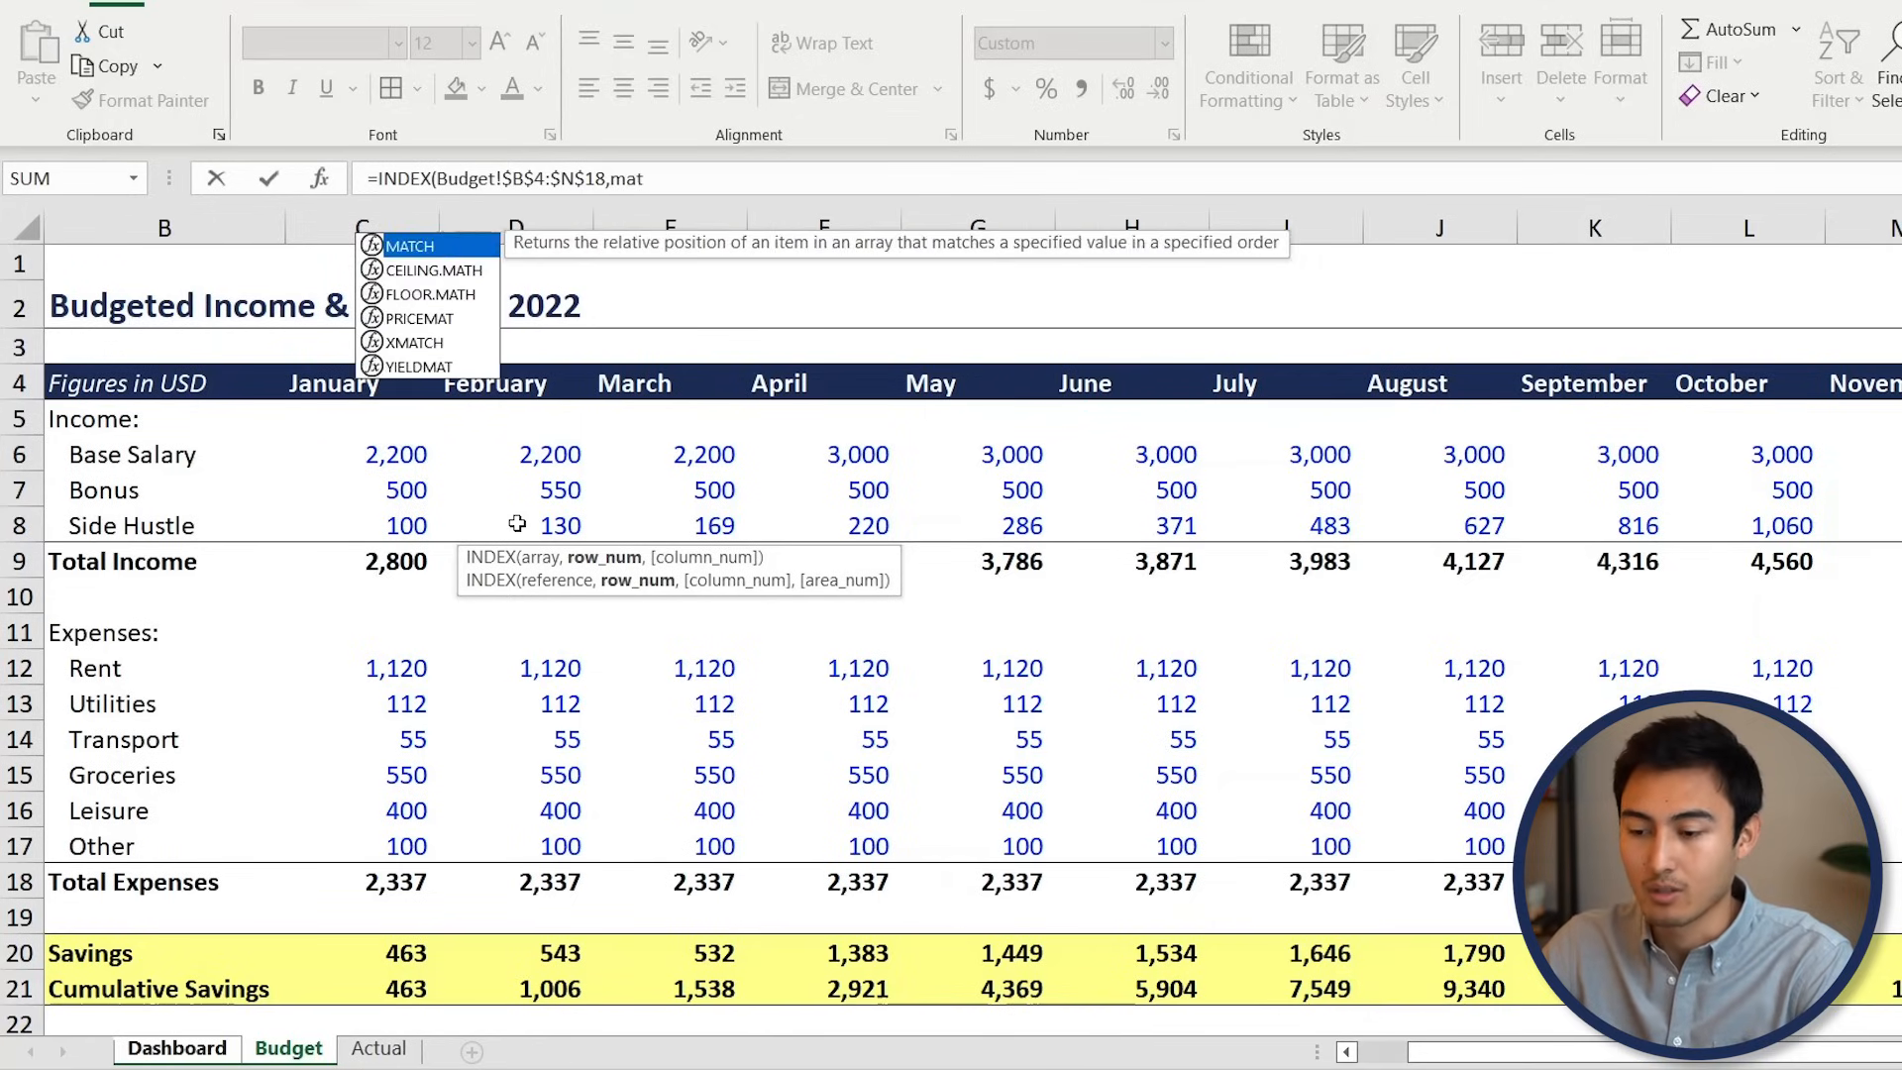
key(Tab)
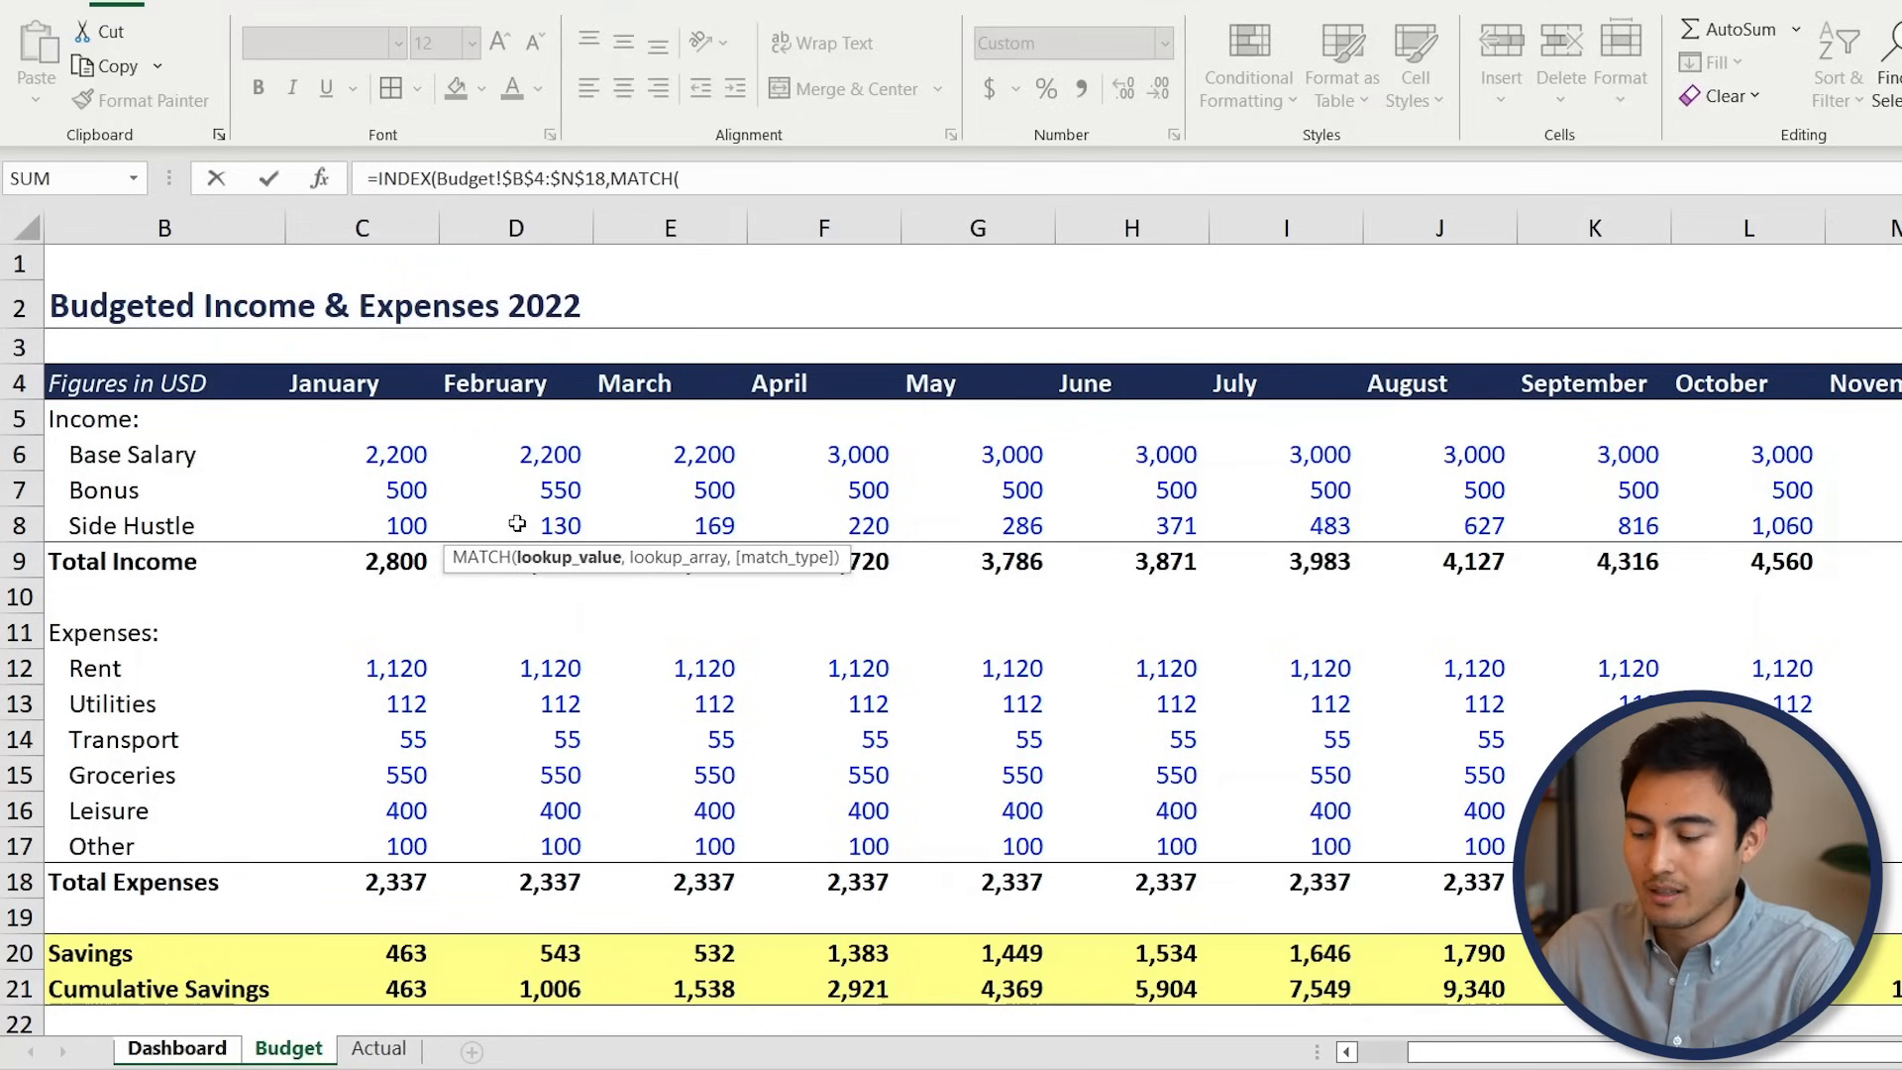
key(ctrl+Page_Up)
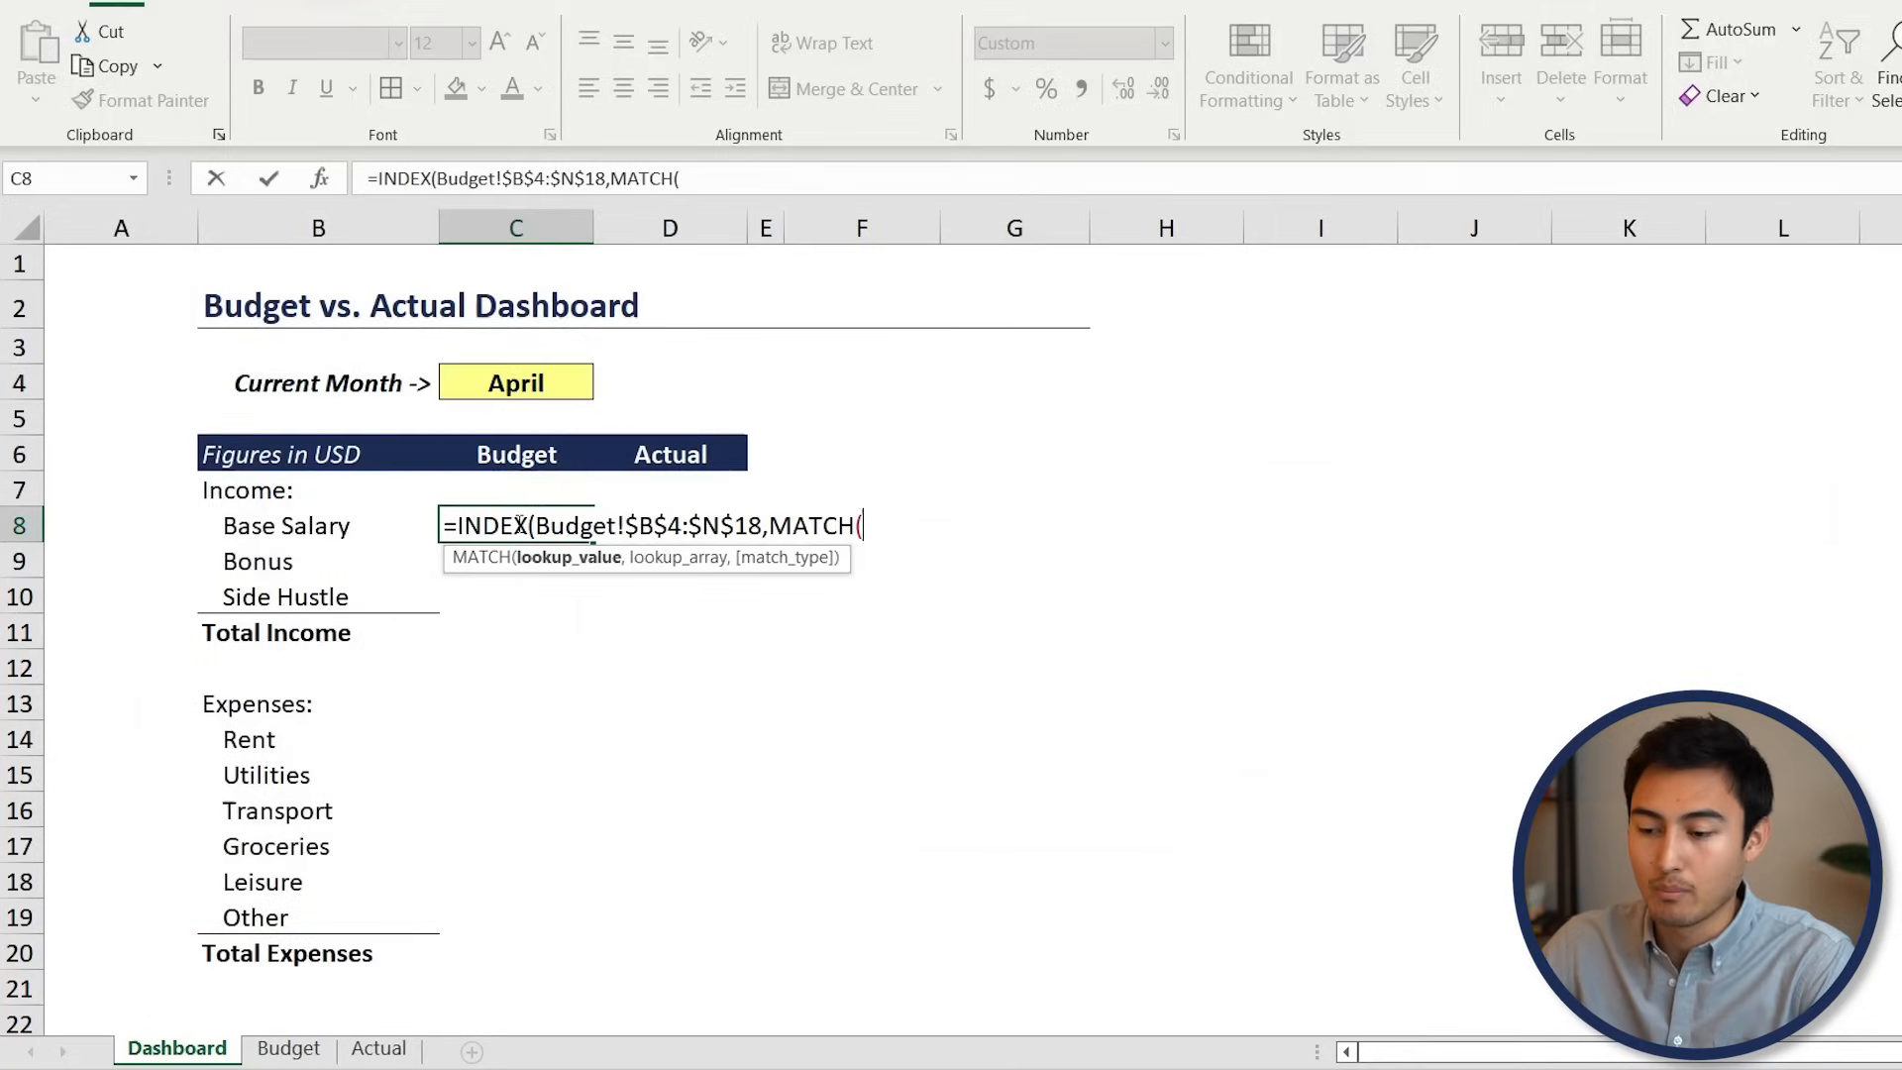
click(277, 523)
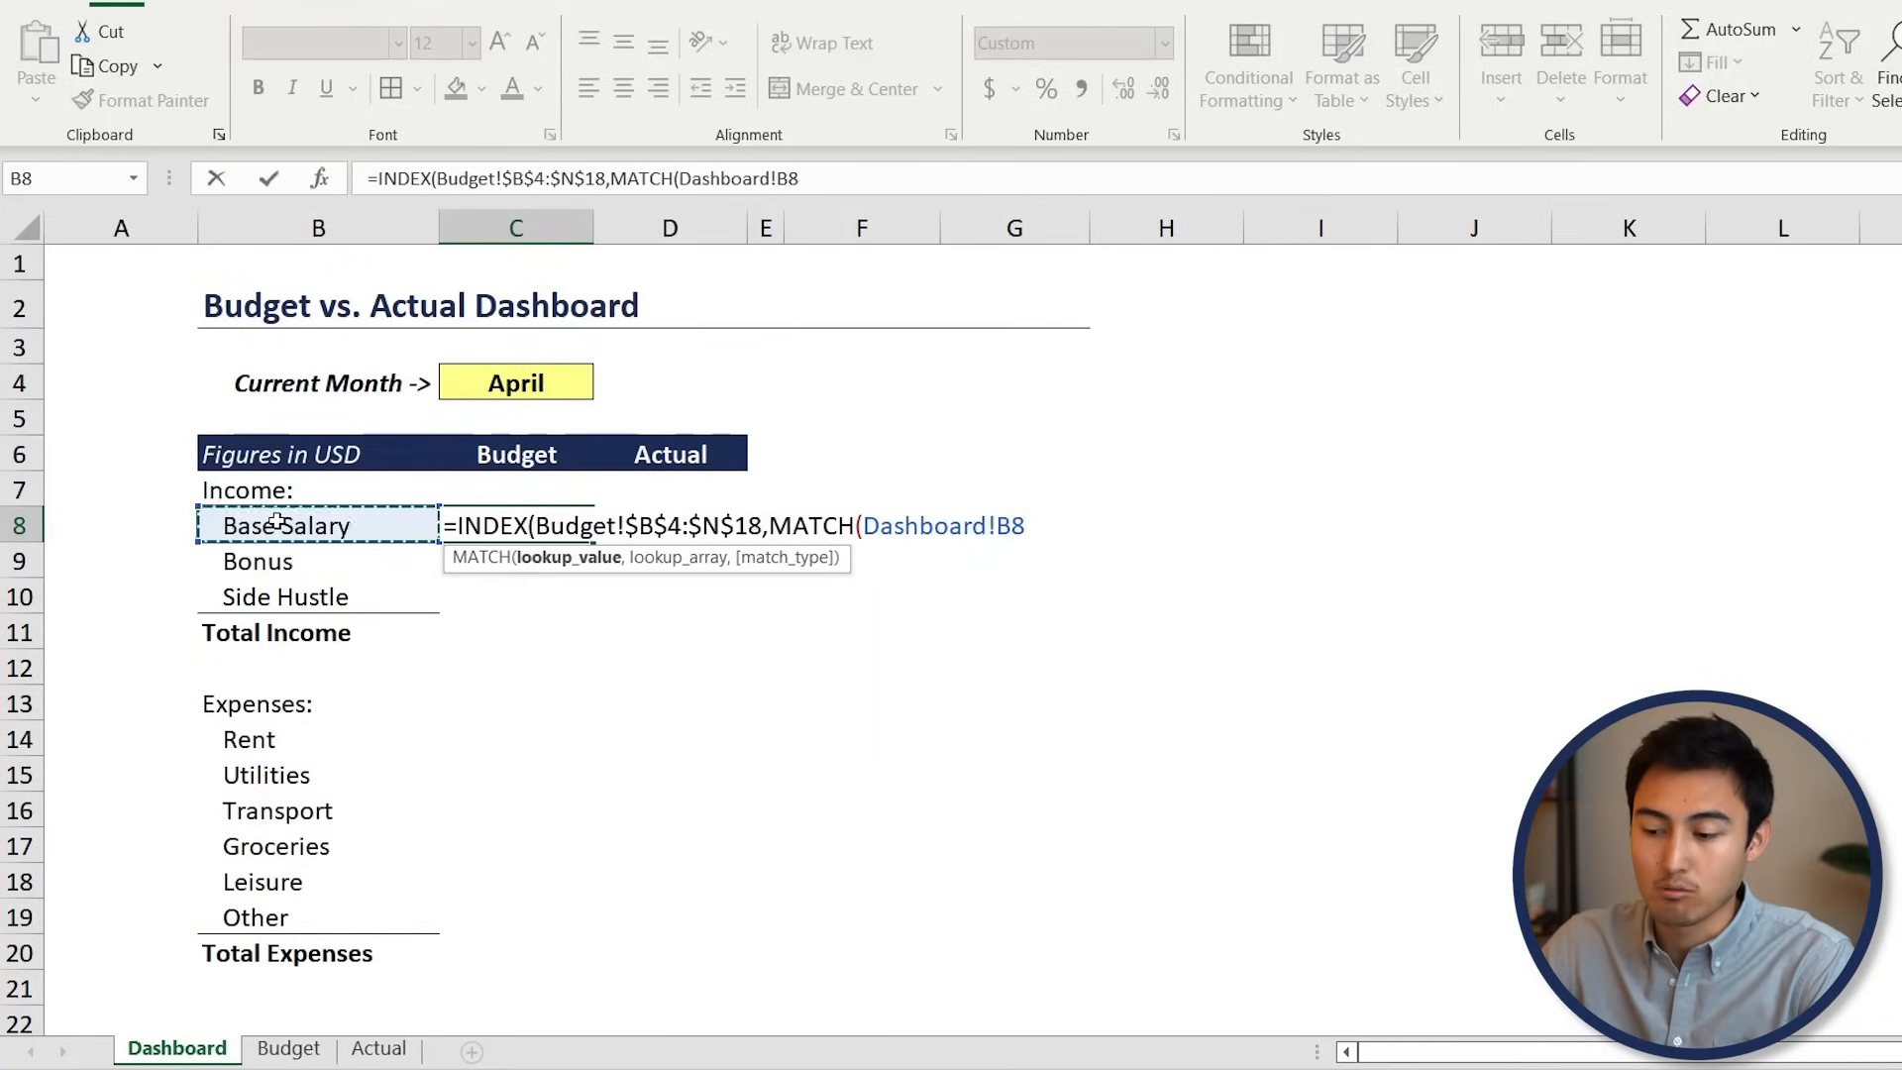
text(,)
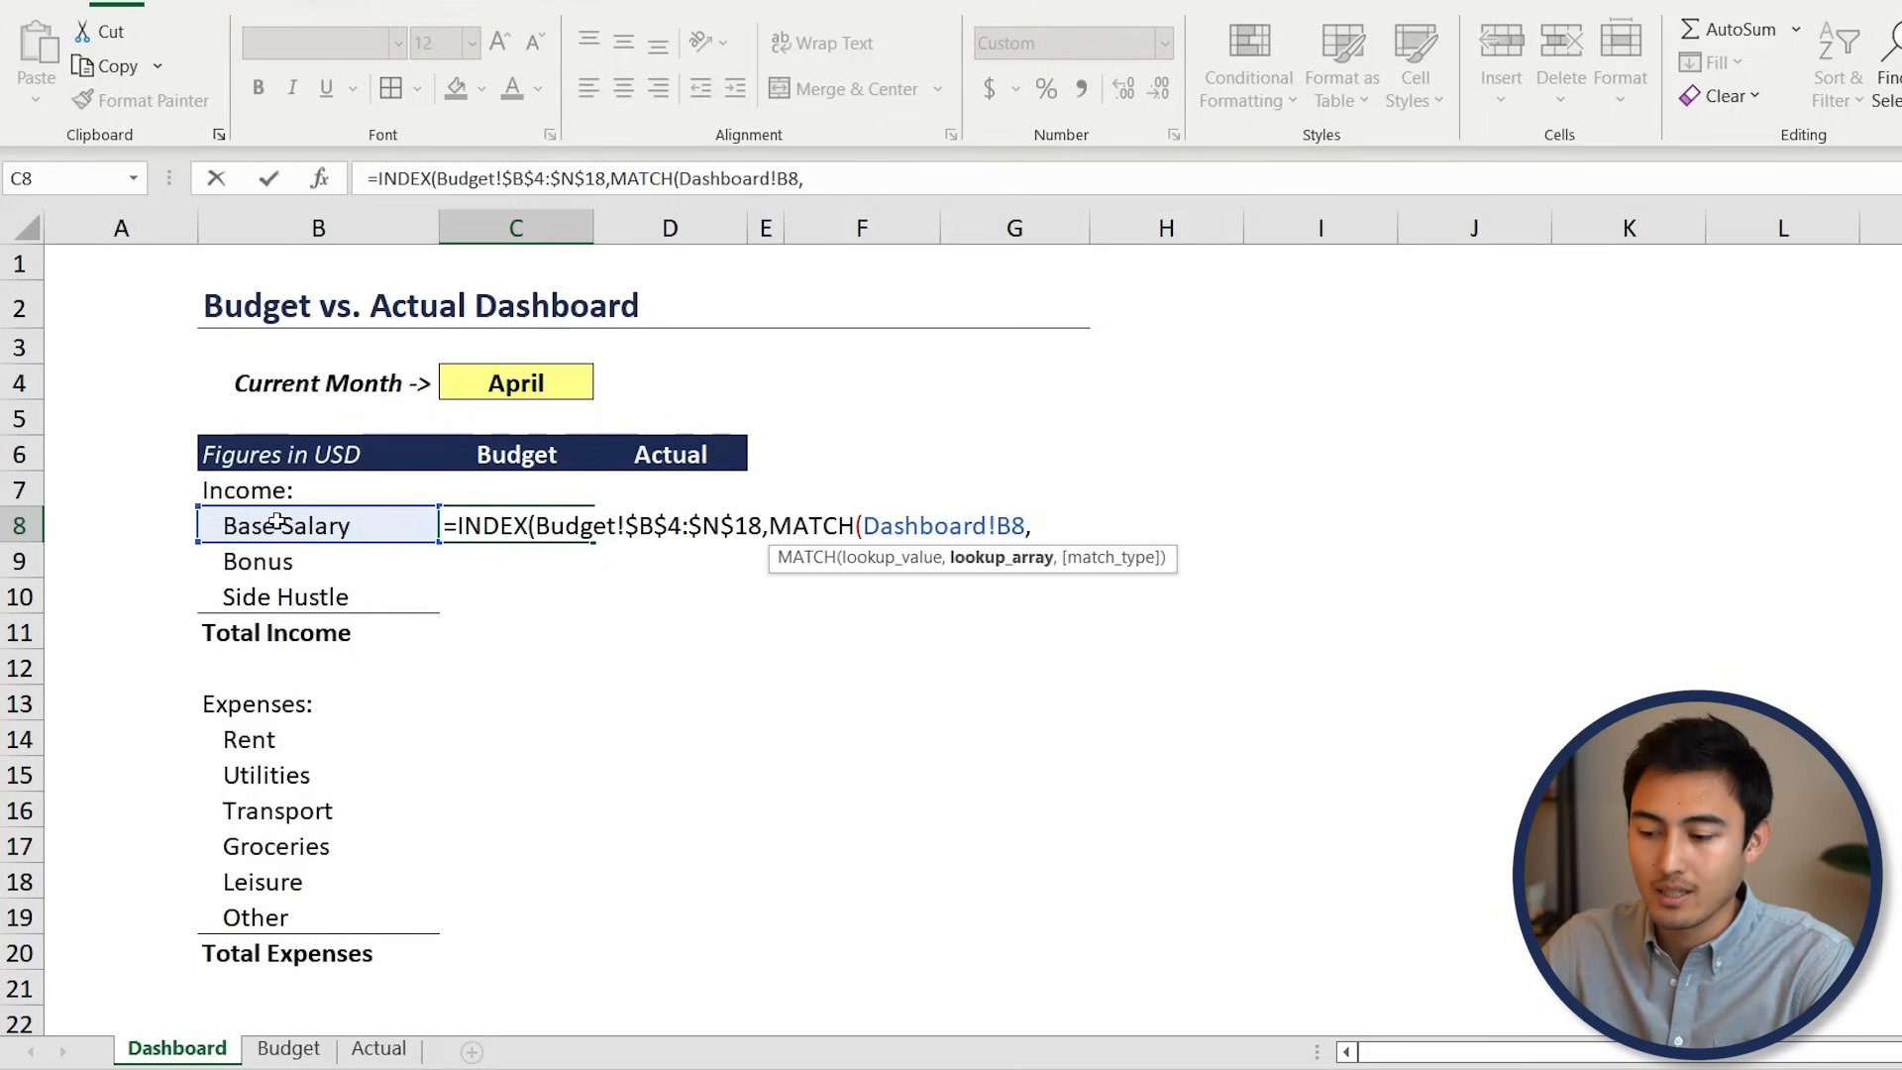
key(ctrl+Page_Down)
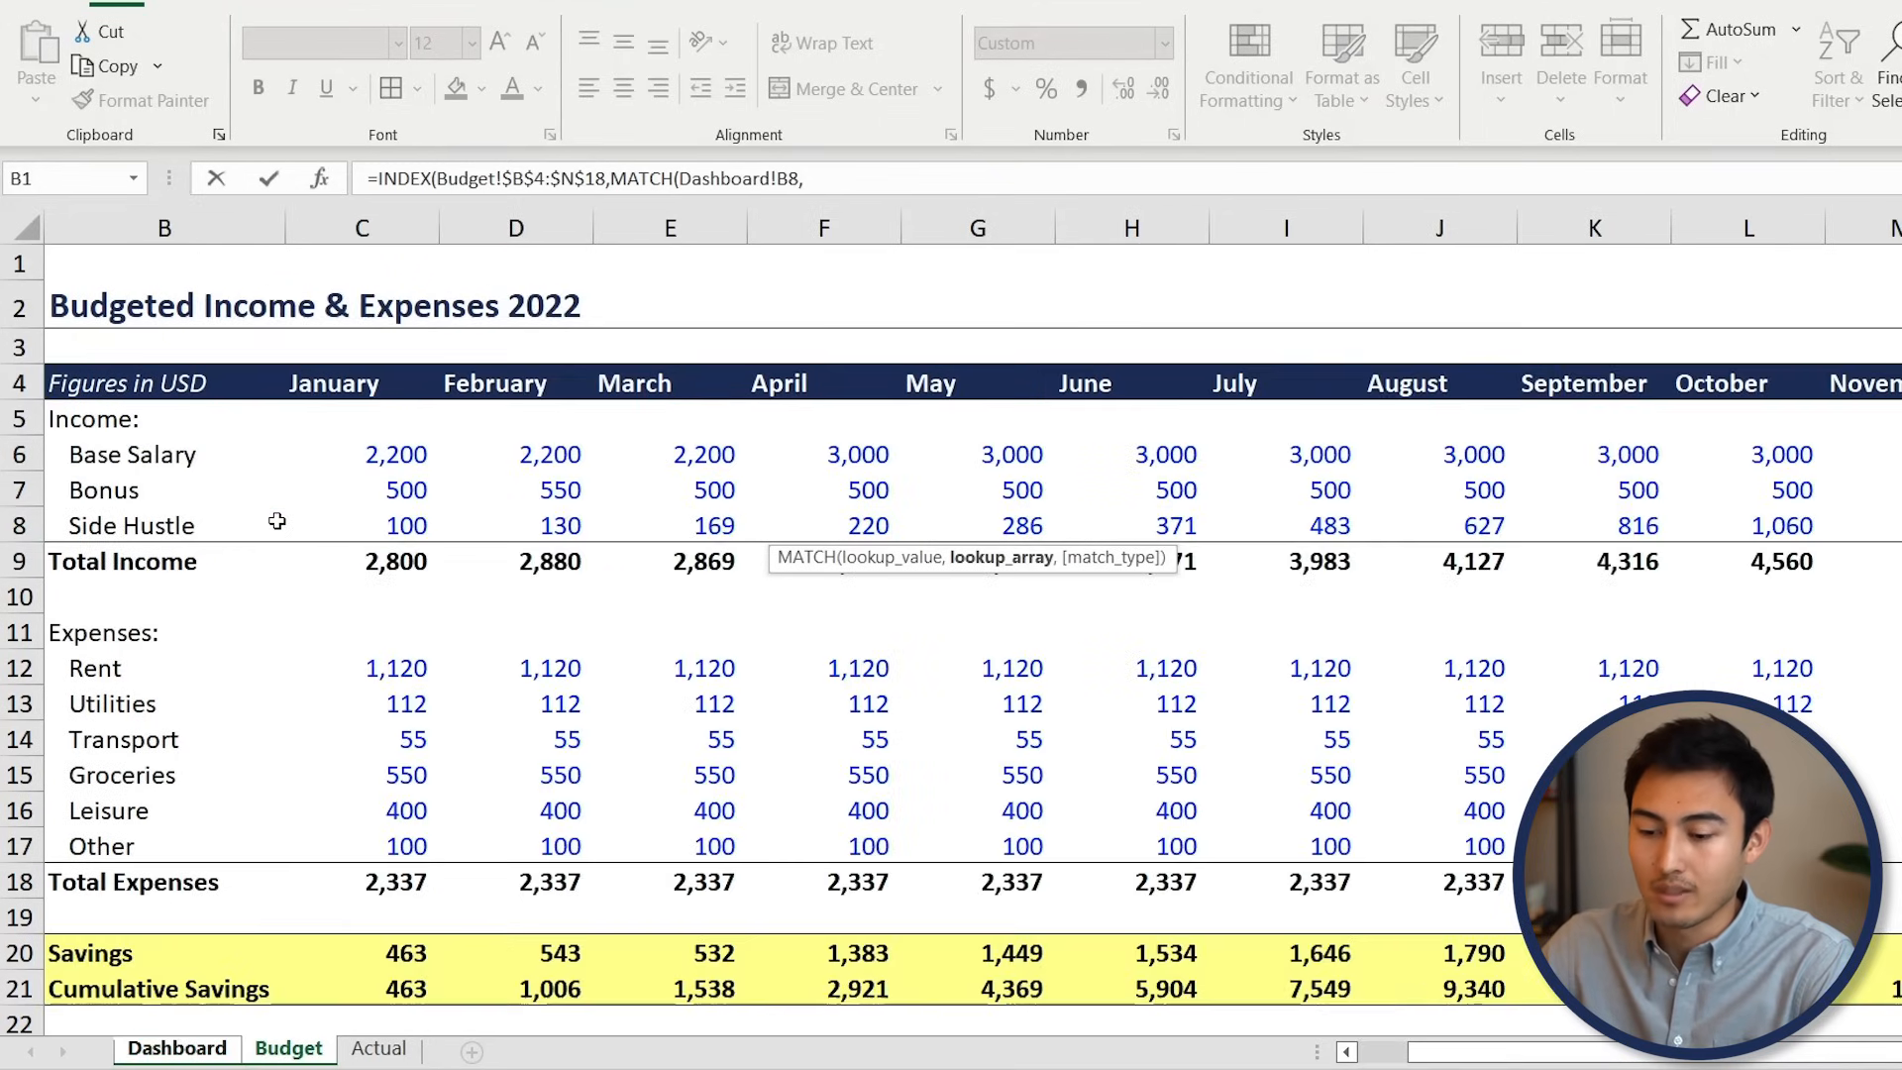
key(ctrl+shift+Down)
key(ctrl+shift+Down)
key(ctrl+shift+Down)
key(ctrl+shift+Down)
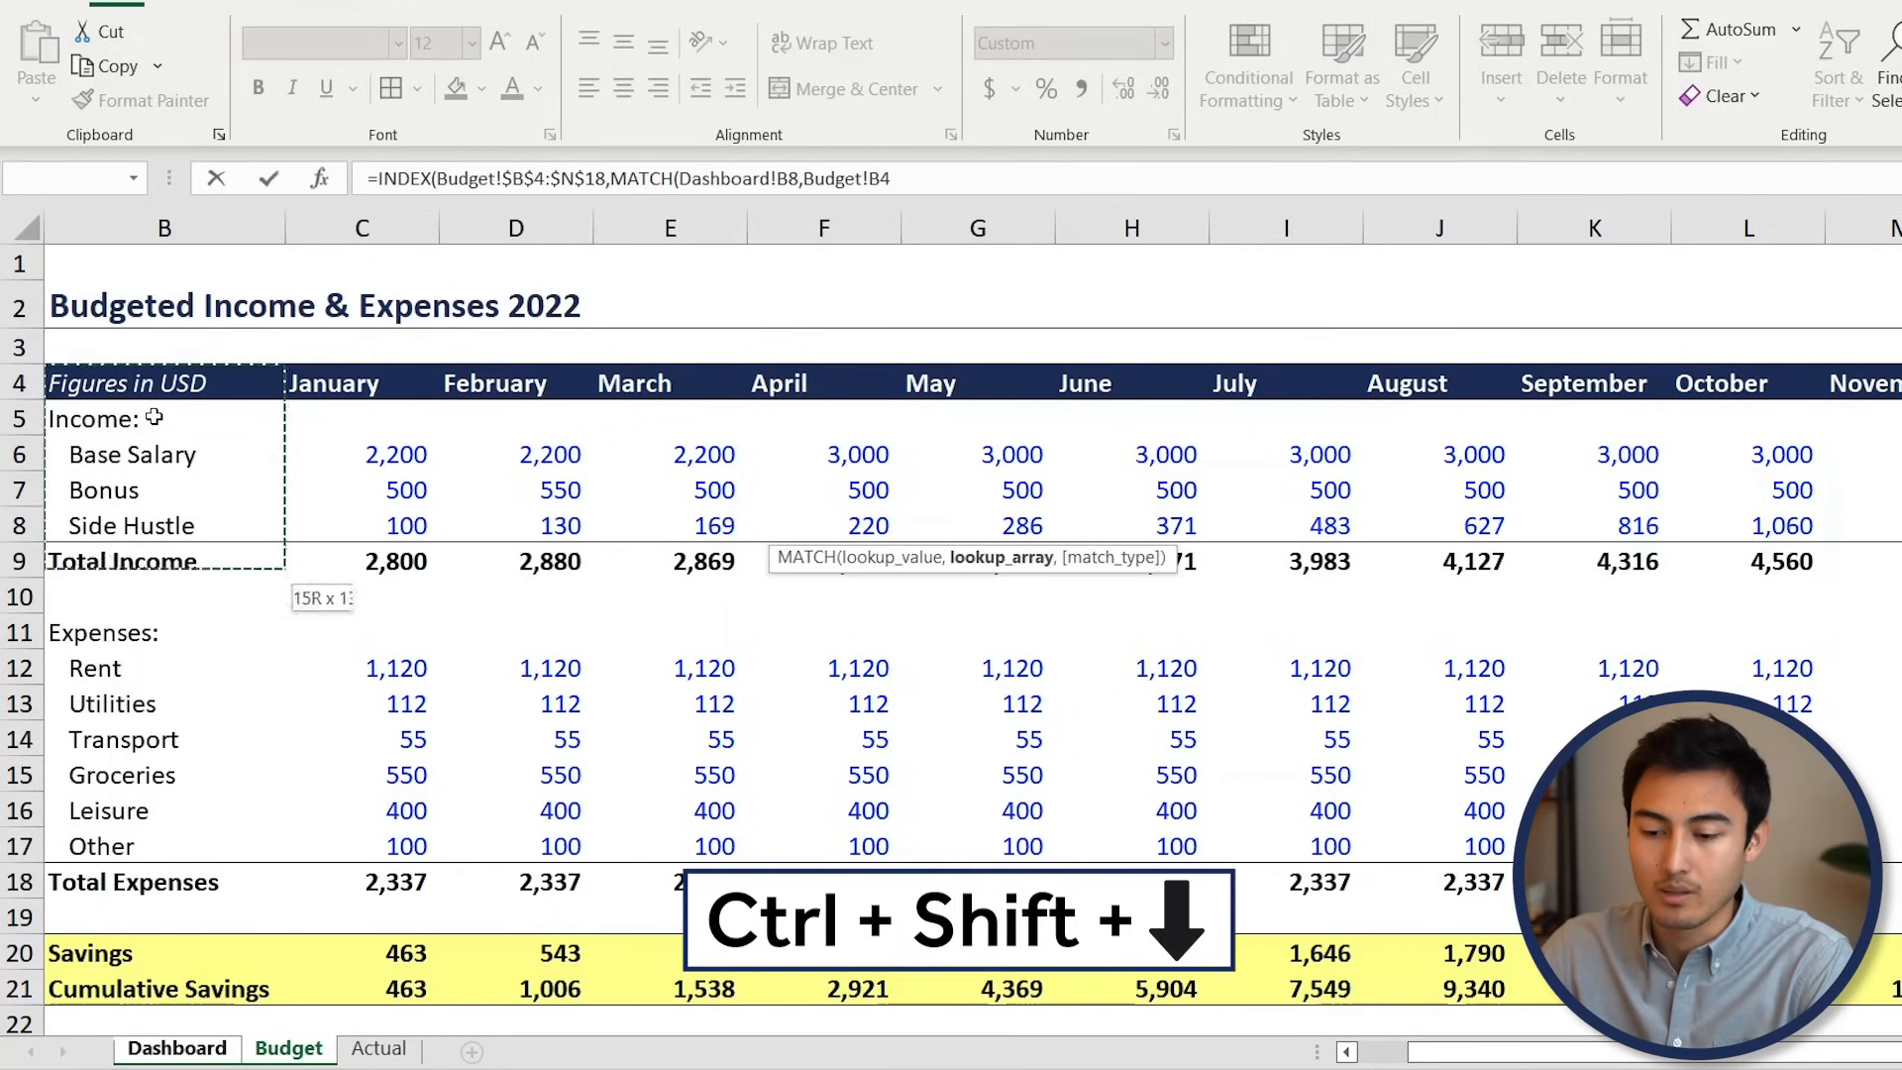
key(shift+Up)
key(shift+Up)
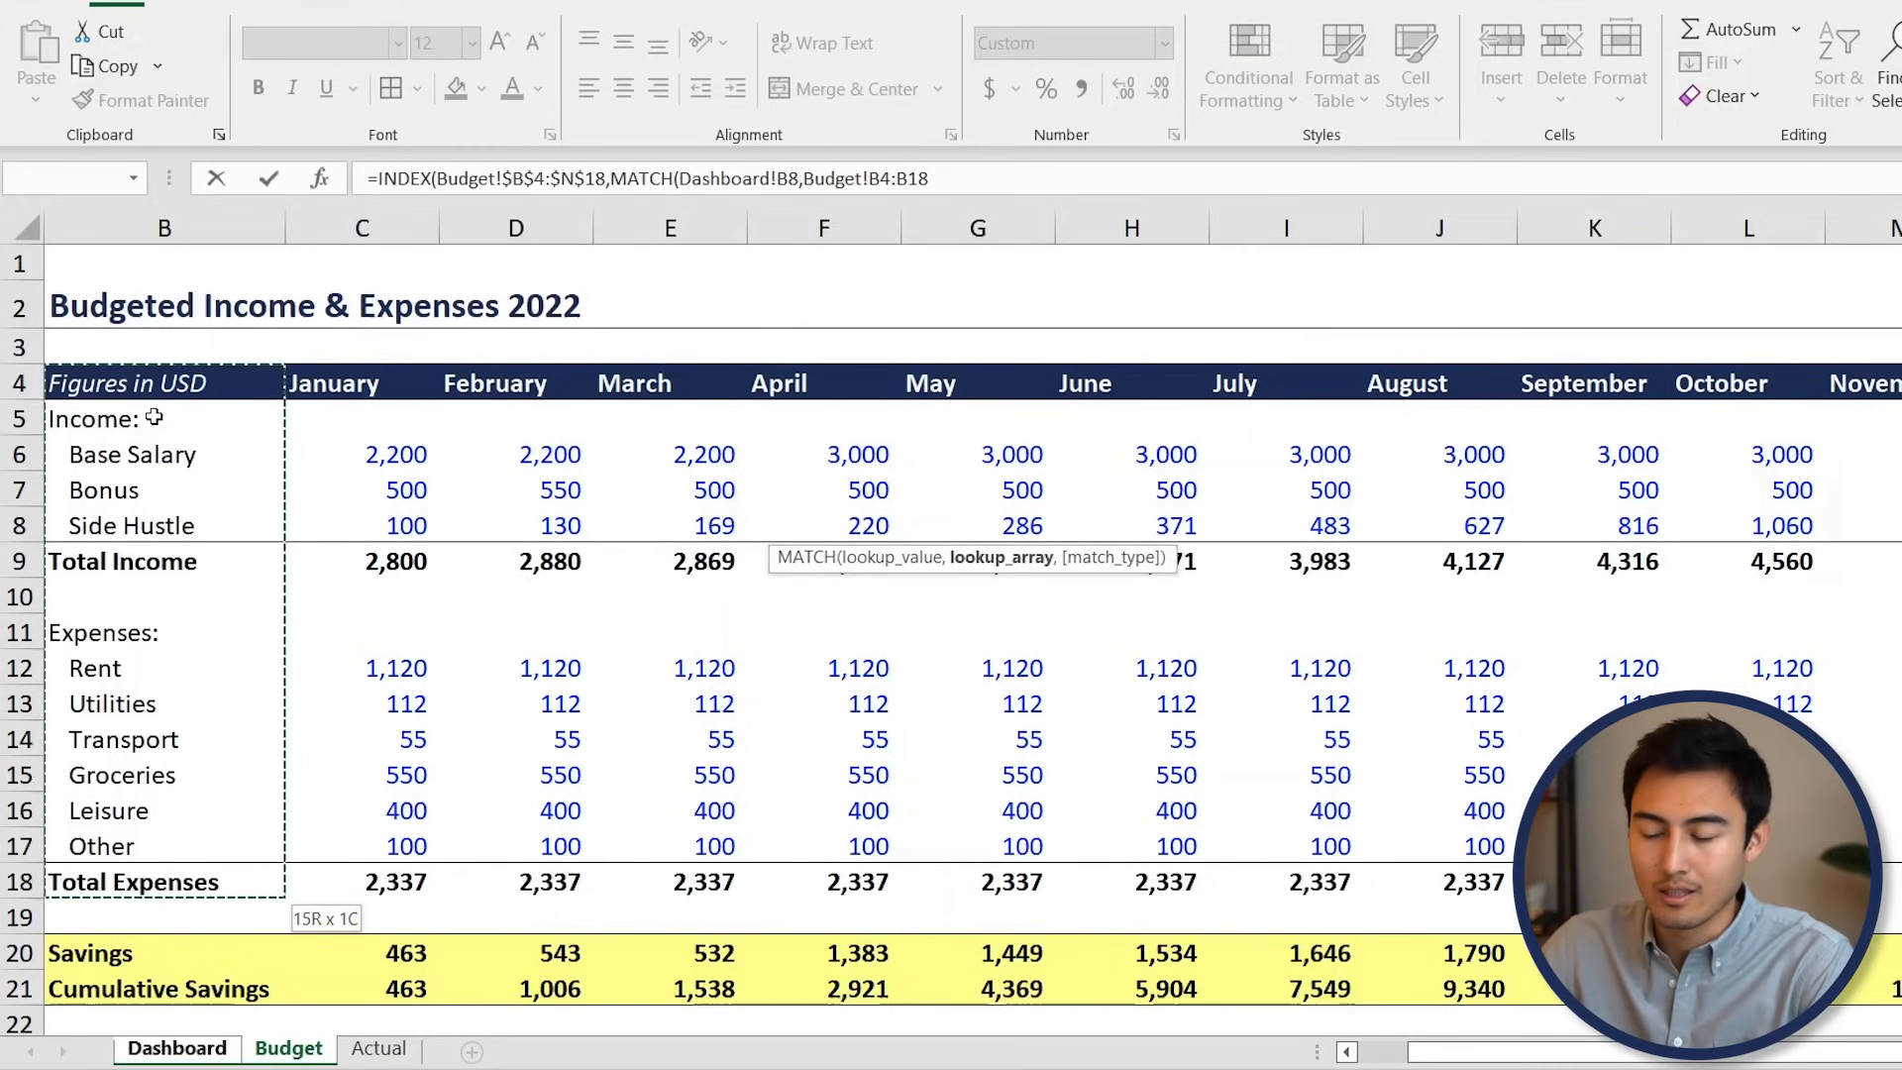
key(F4)
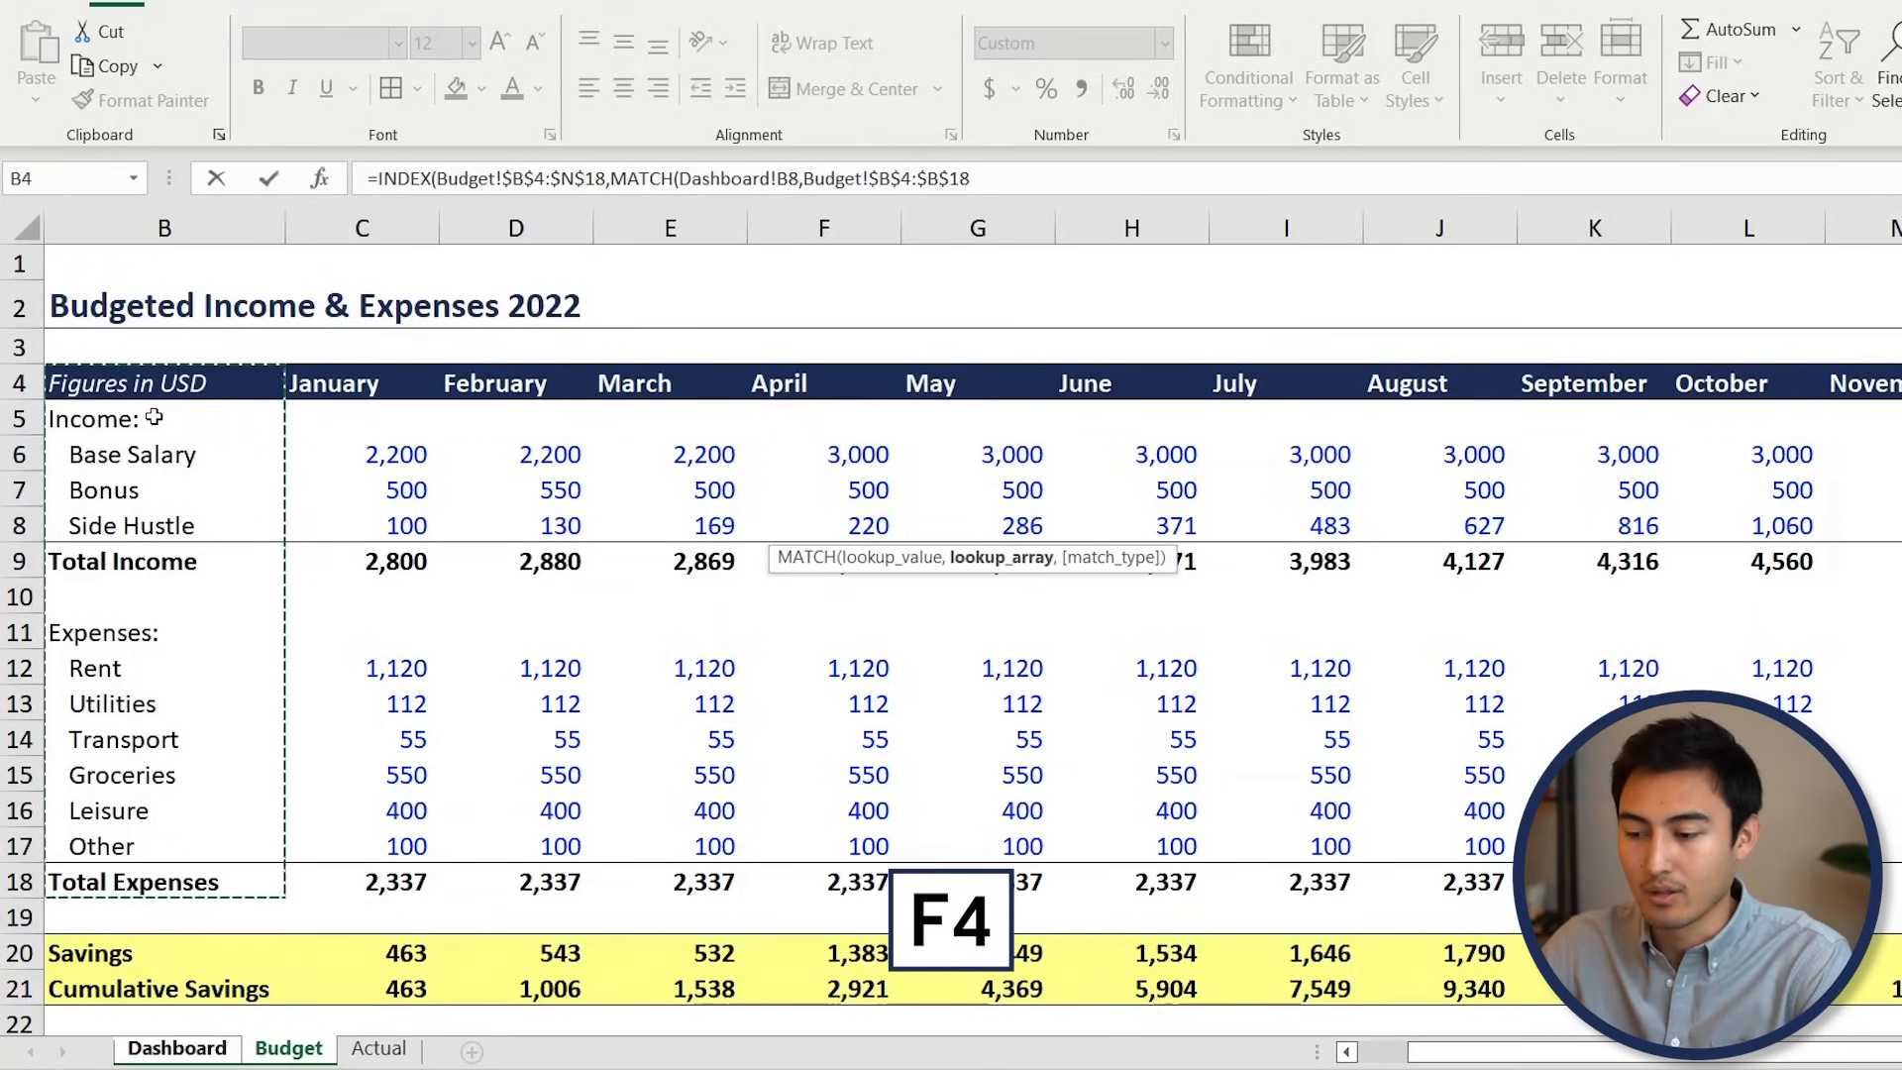
text(,)
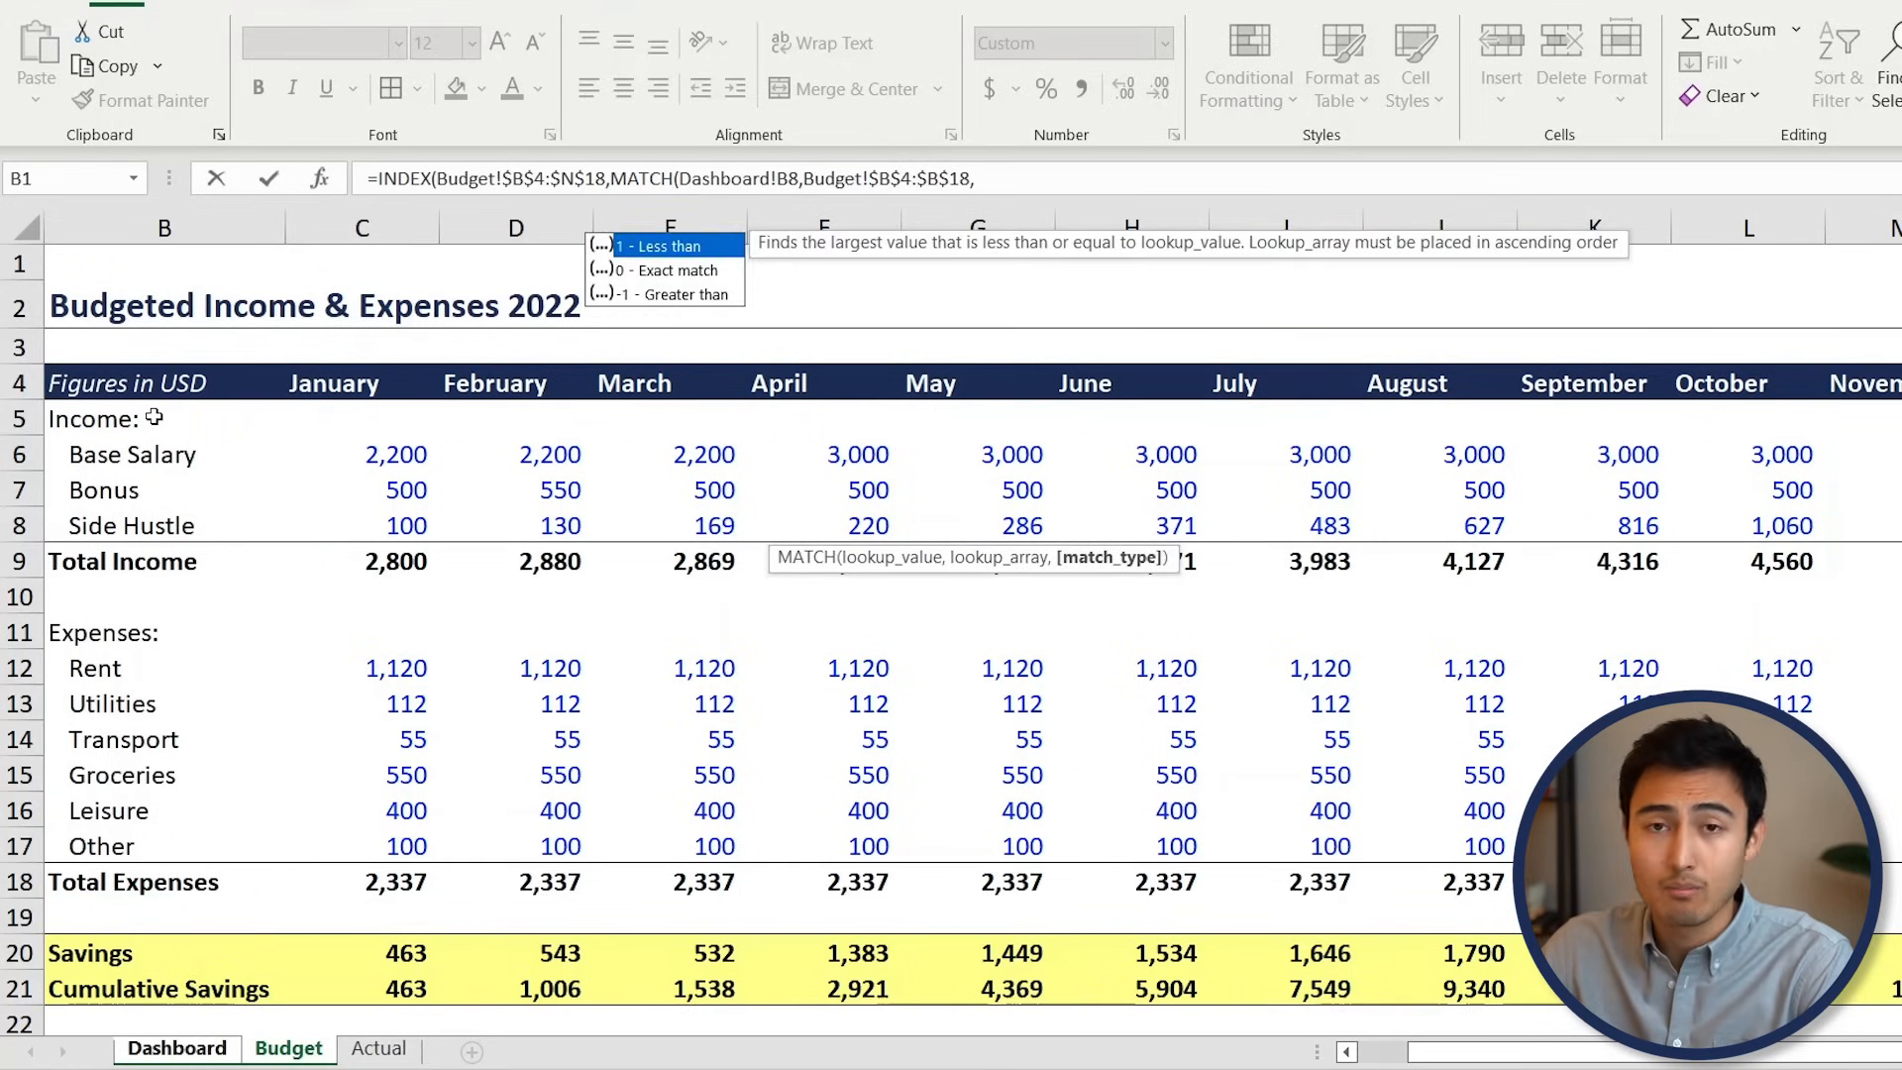
key(Down)
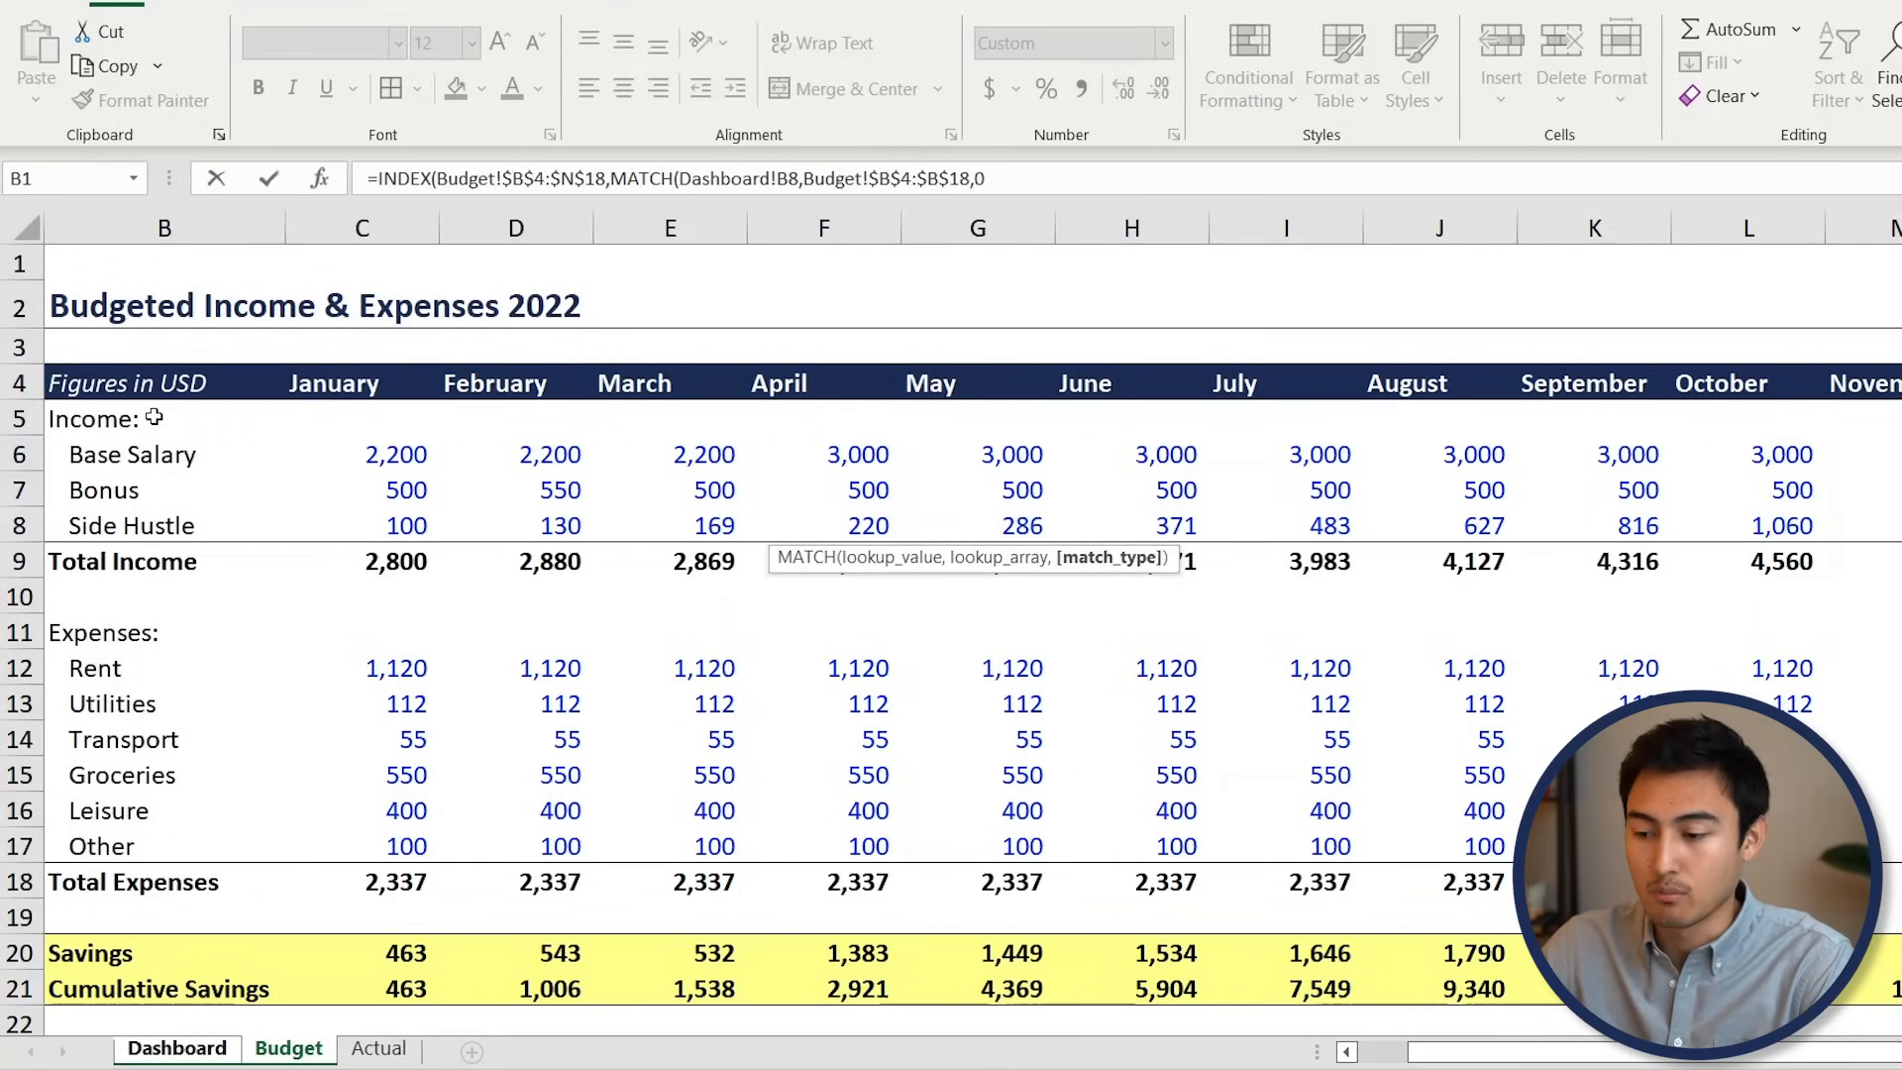
text(),)
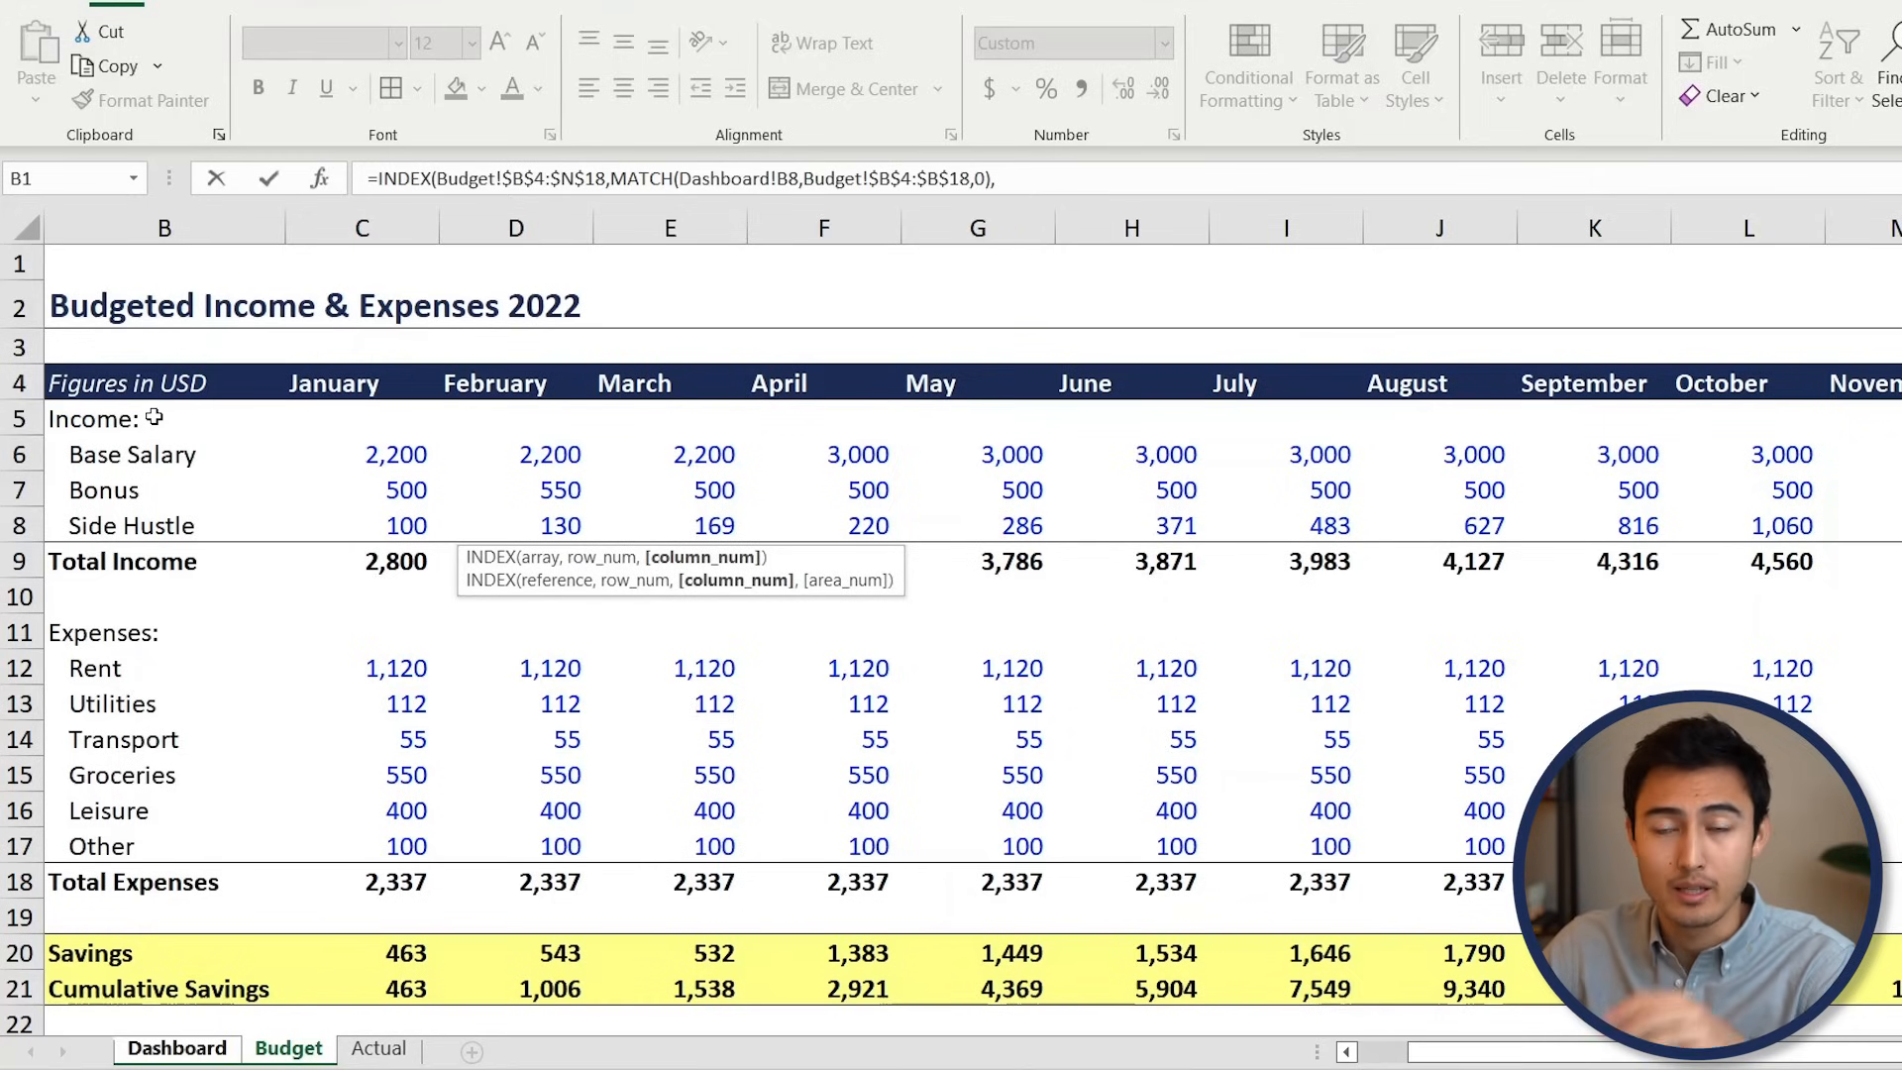
Start a second MATCH as the INDEX formula's column number, with the absolute reference Dashboard!$C$4 as its lookup value
text(mat)
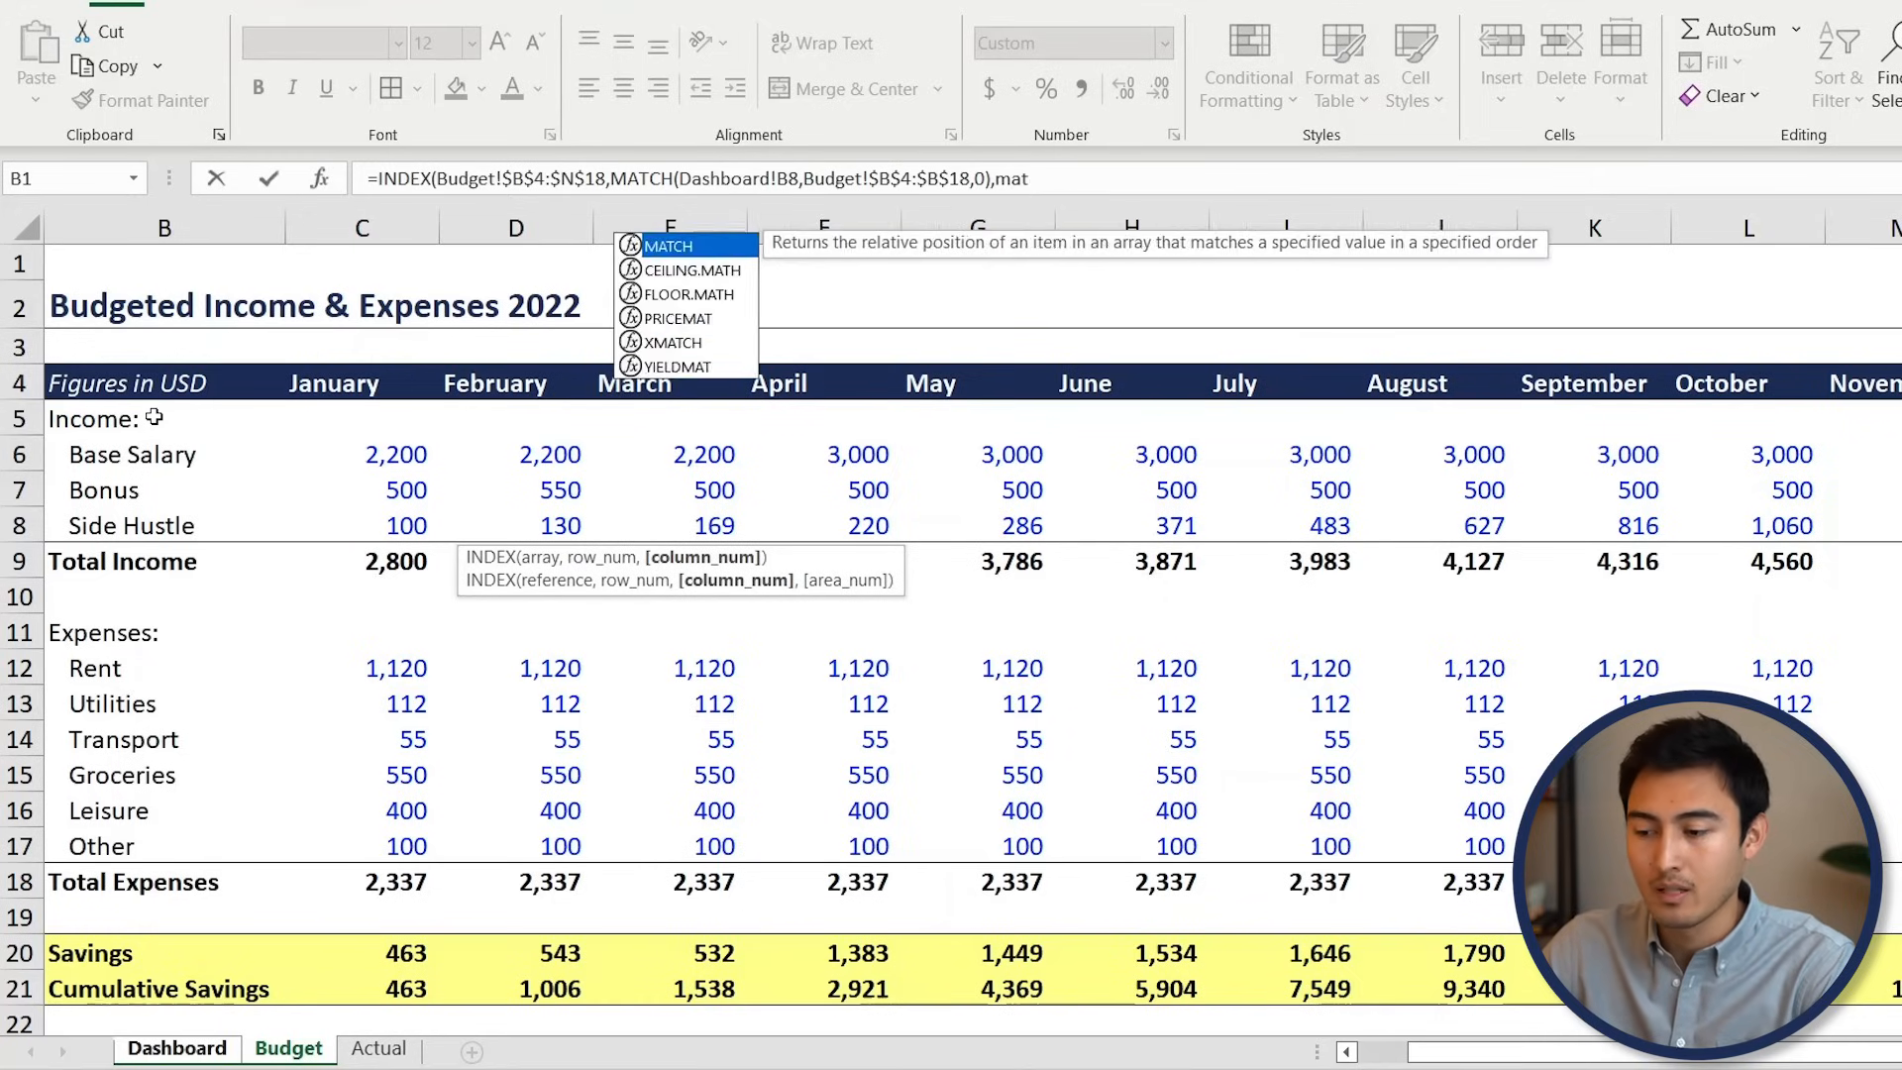
text(c)
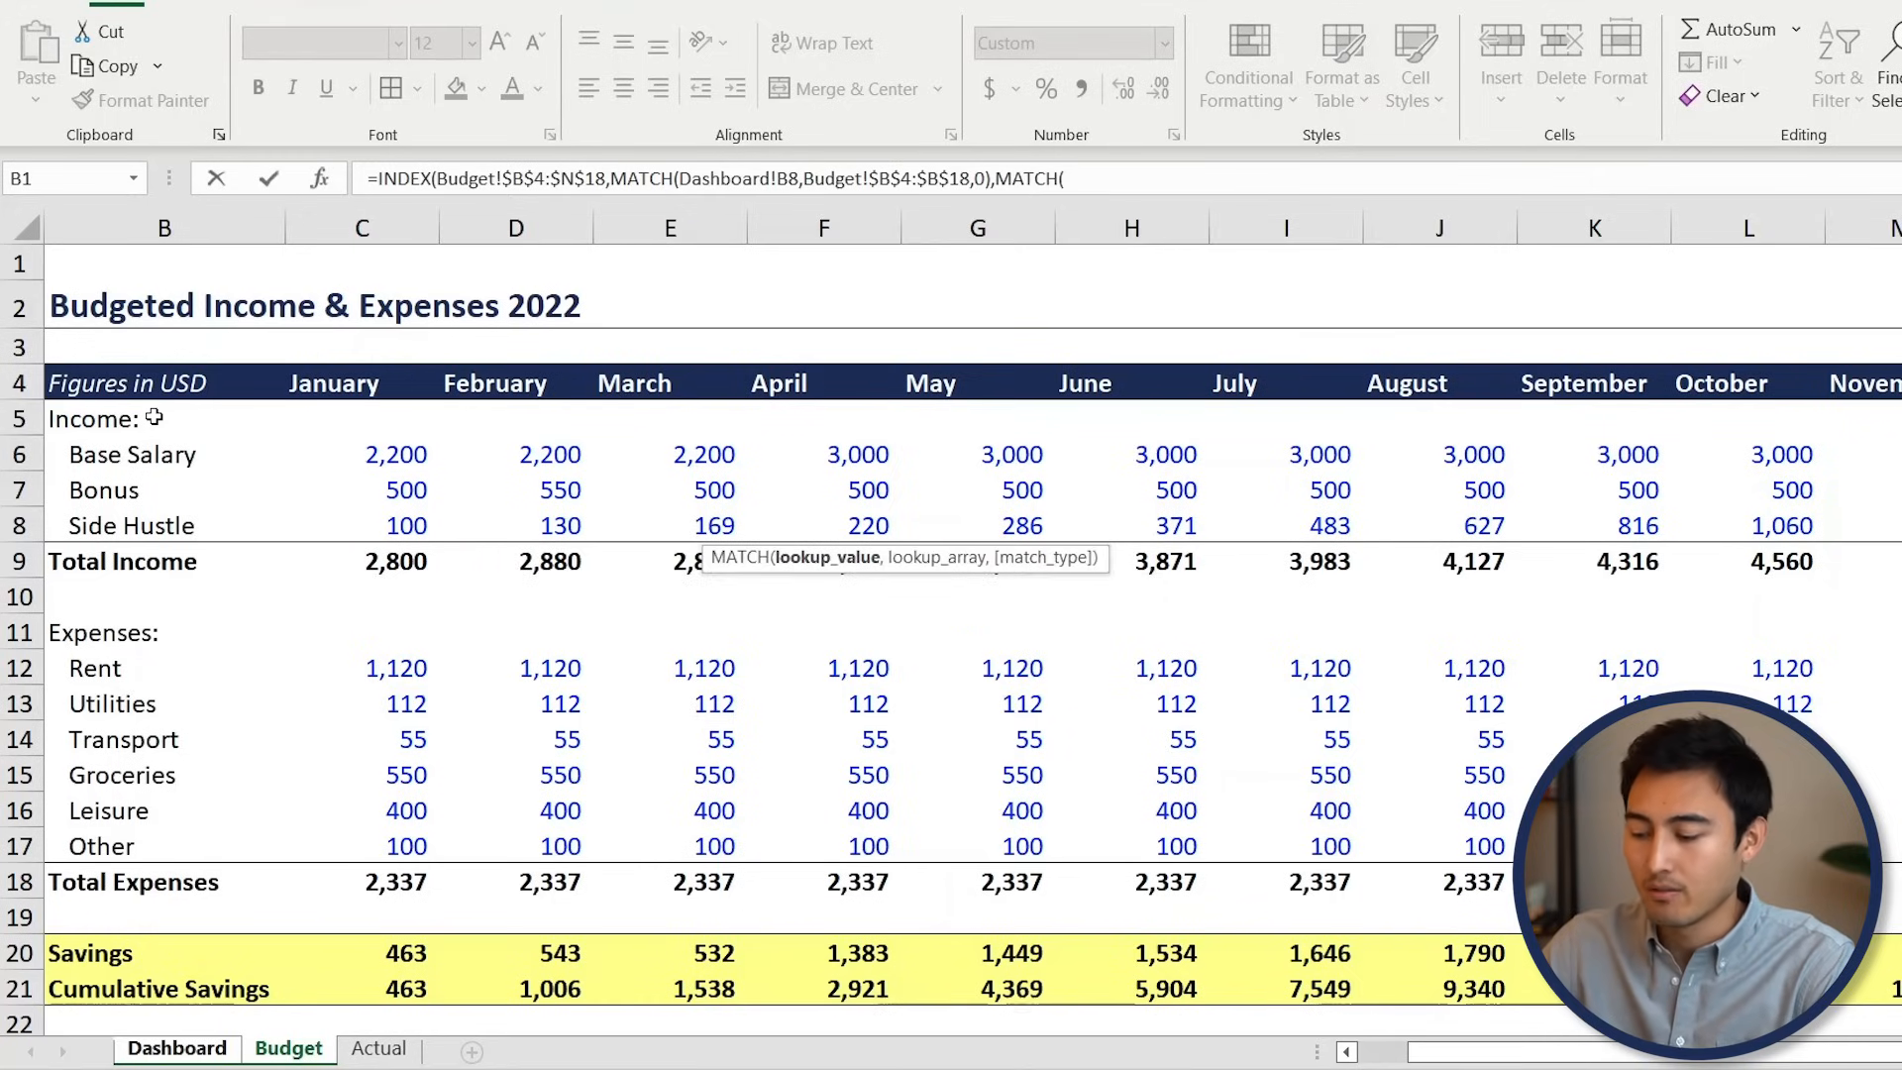
key(ctrl+Page_Up)
click(460, 392)
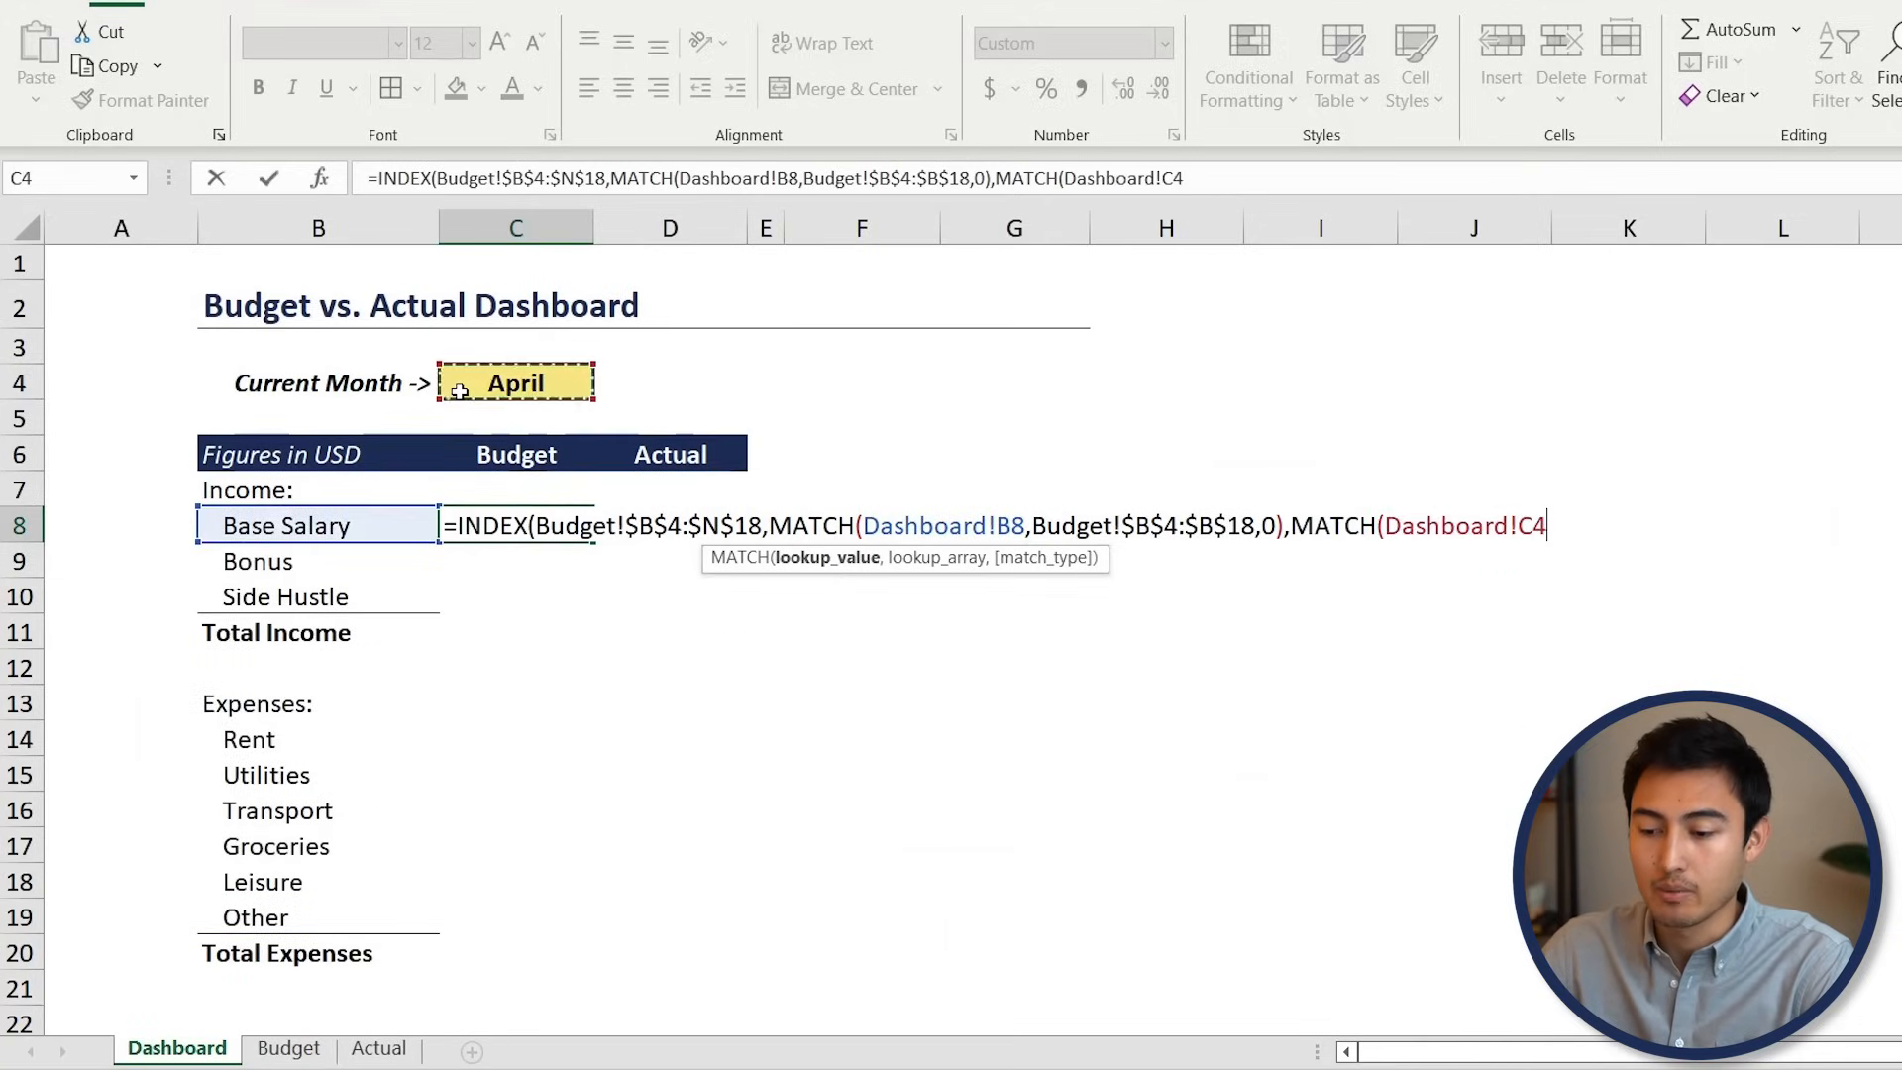
key(F4)
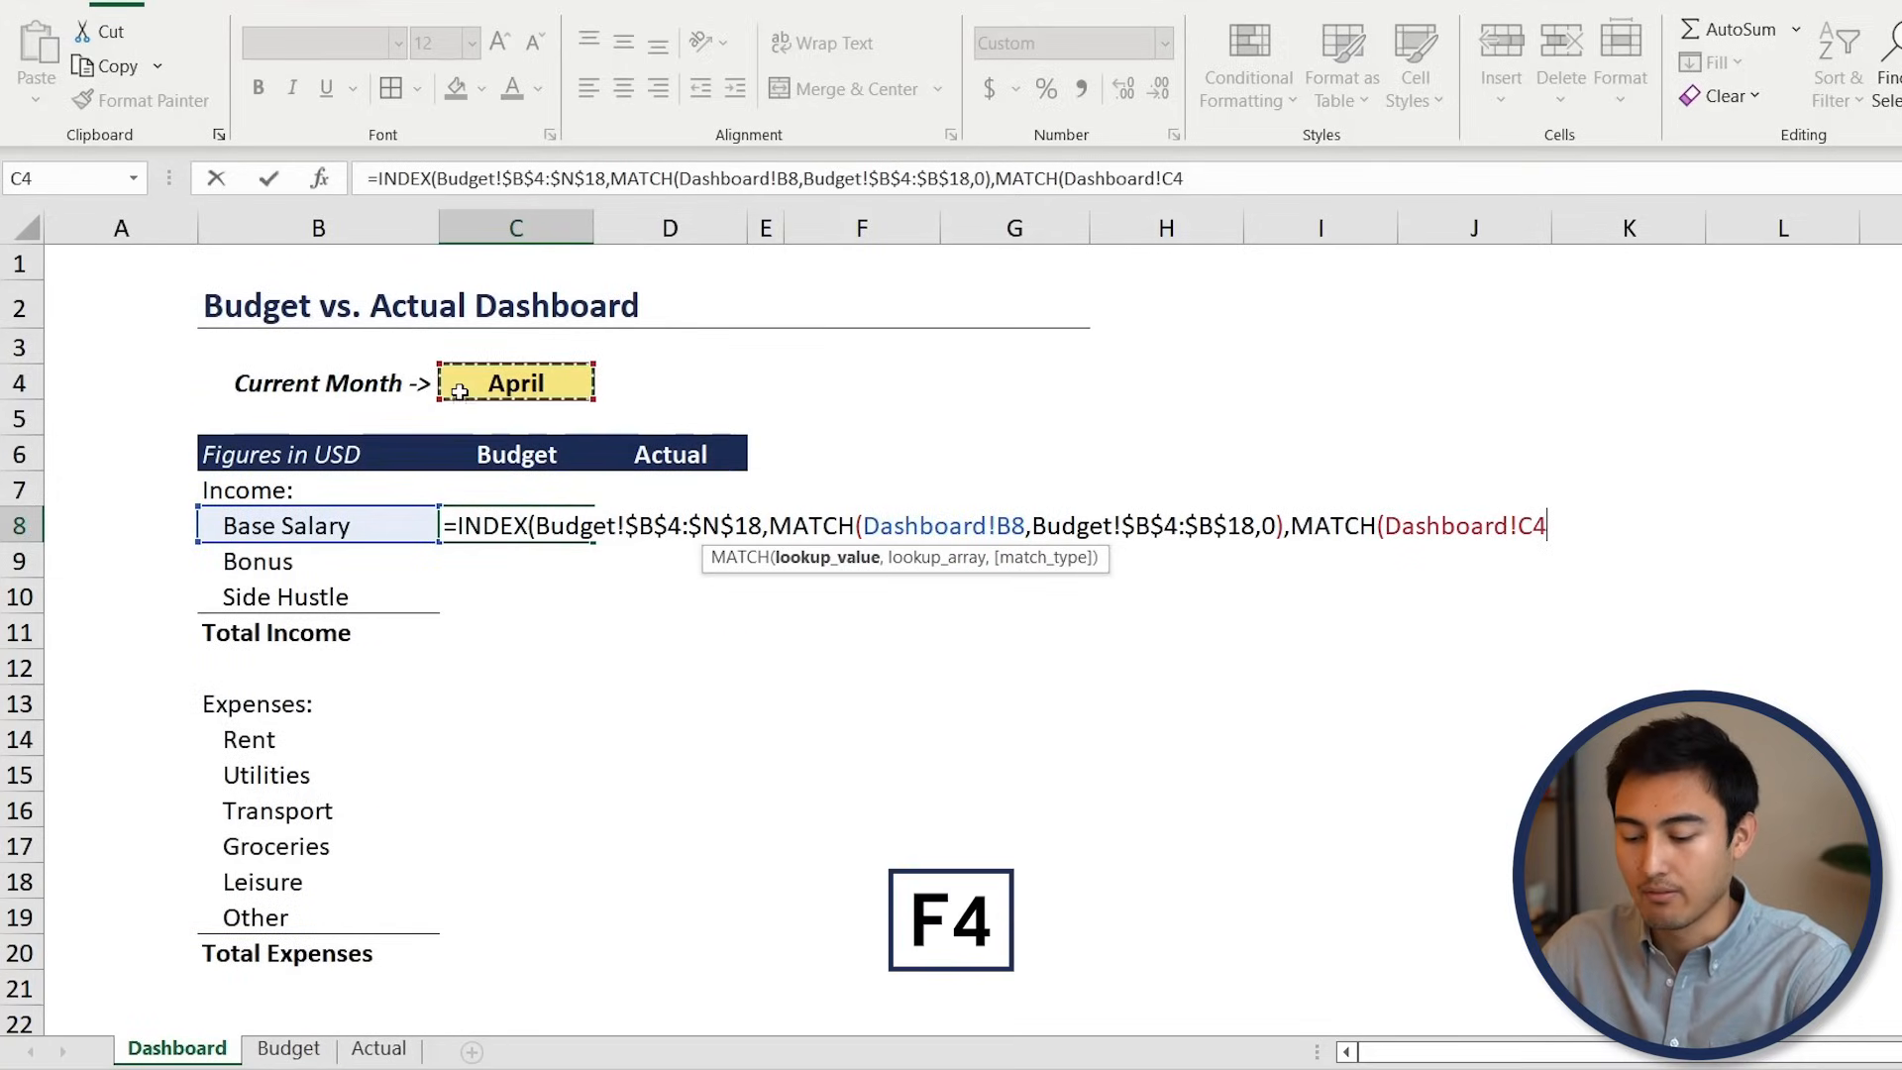
text(,)
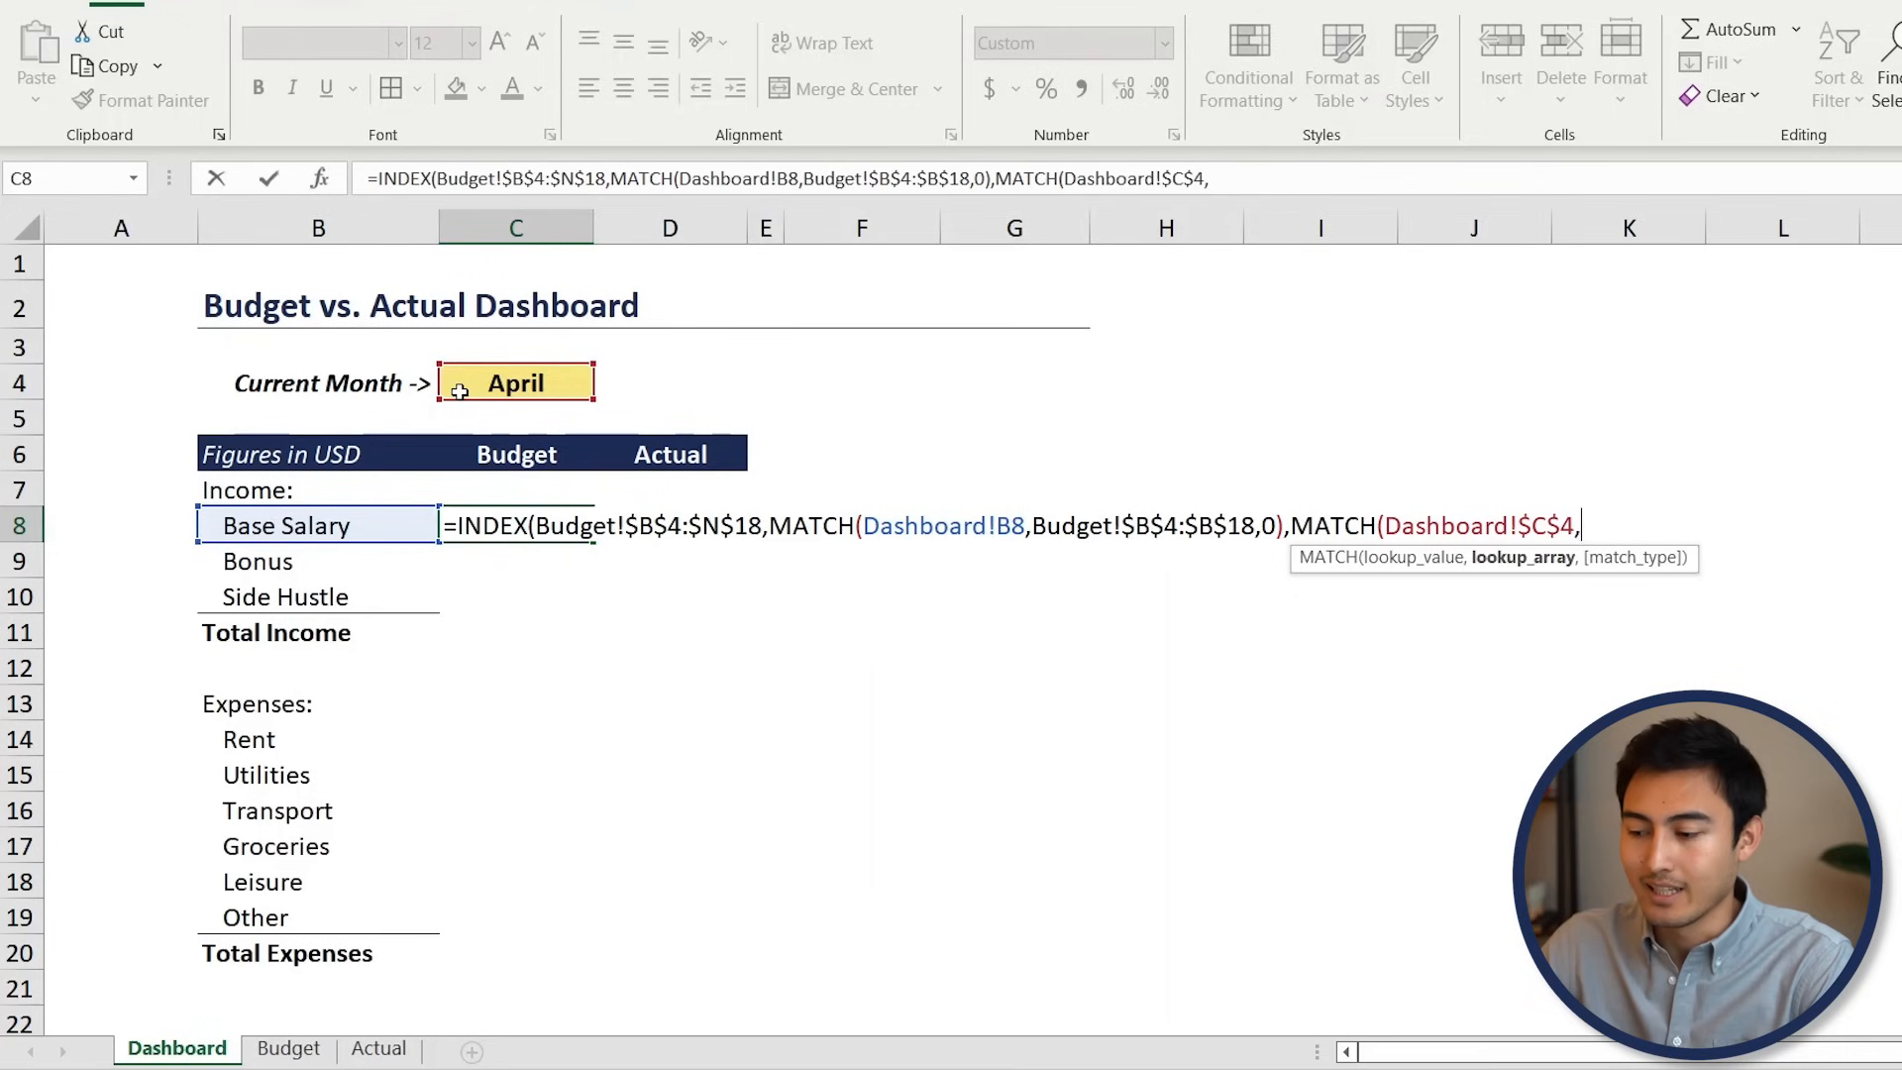
Set the second MATCH's lookup array to Budget!$B$4:$N$4 with an exact match, and complete the formula in cell C8
key(ctrl+Page_Down)
key(Down)
key(Down)
key(Down)
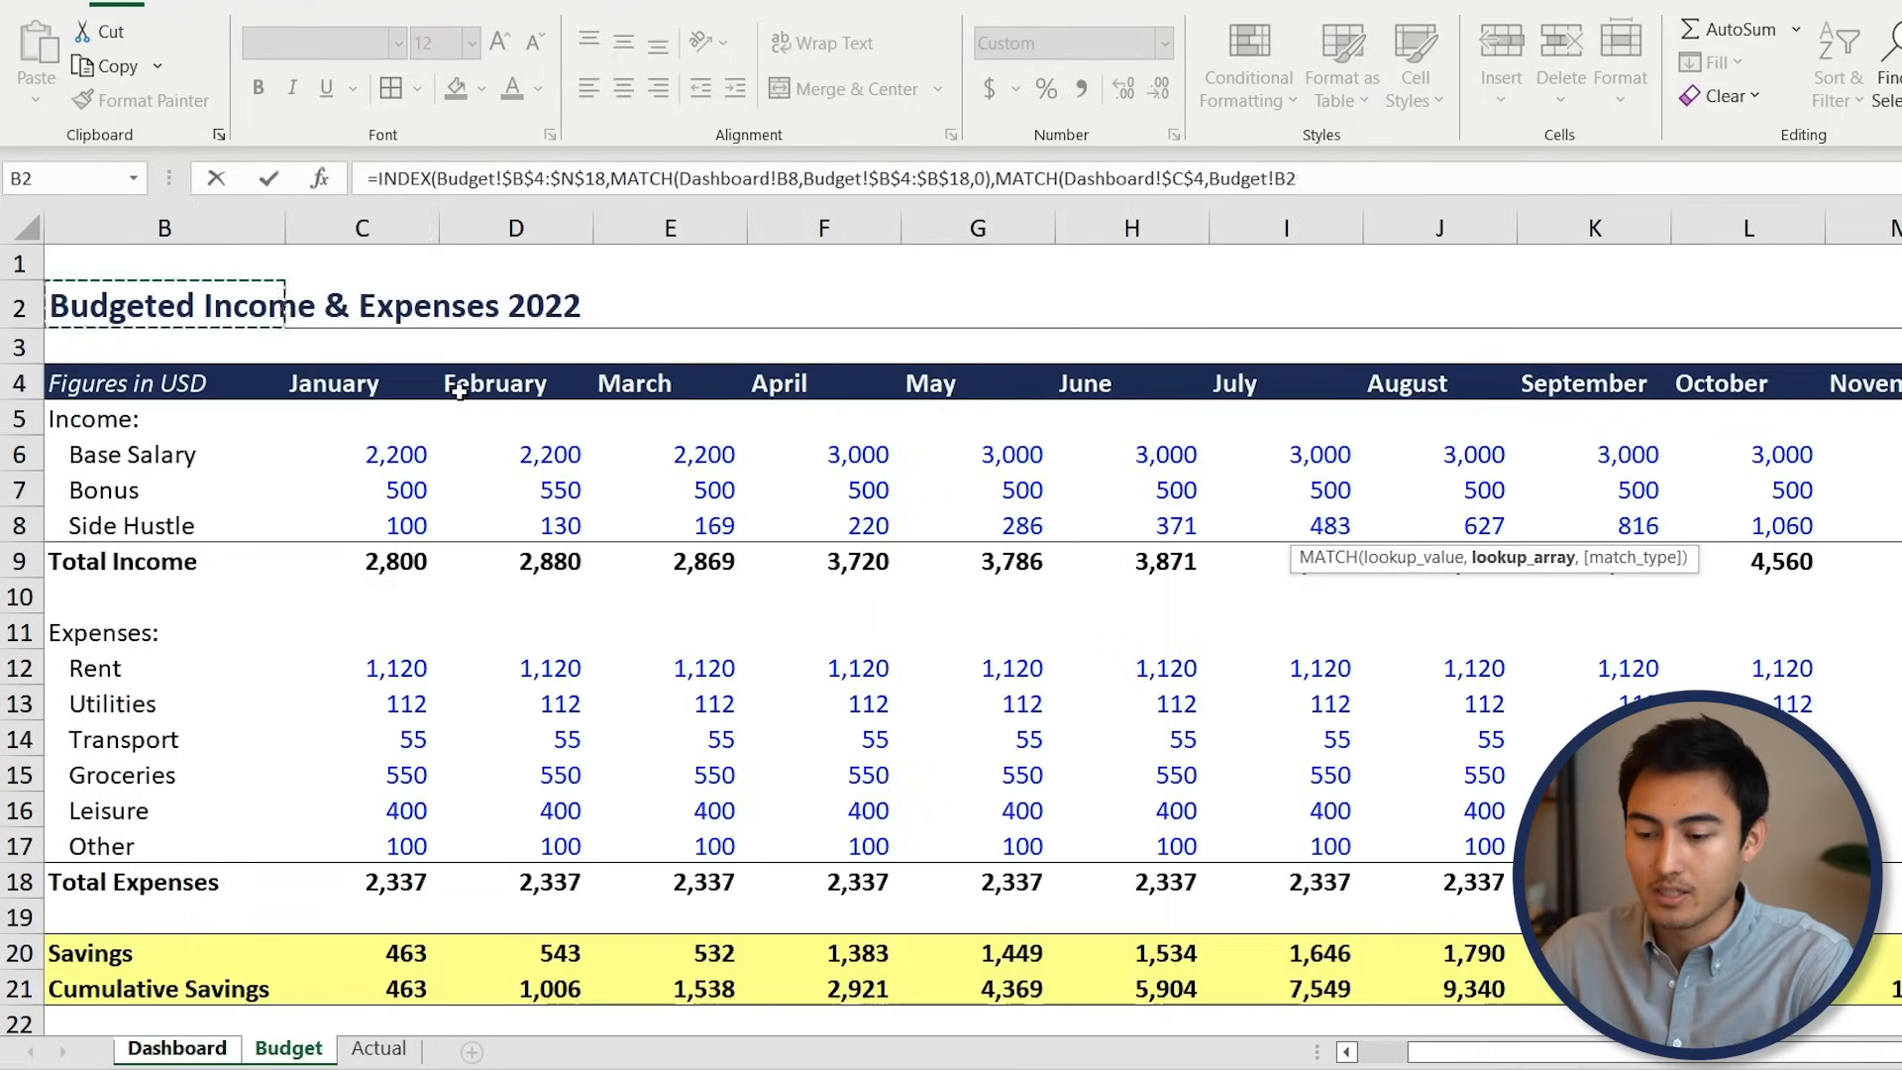
key(ctrl+shift+Right)
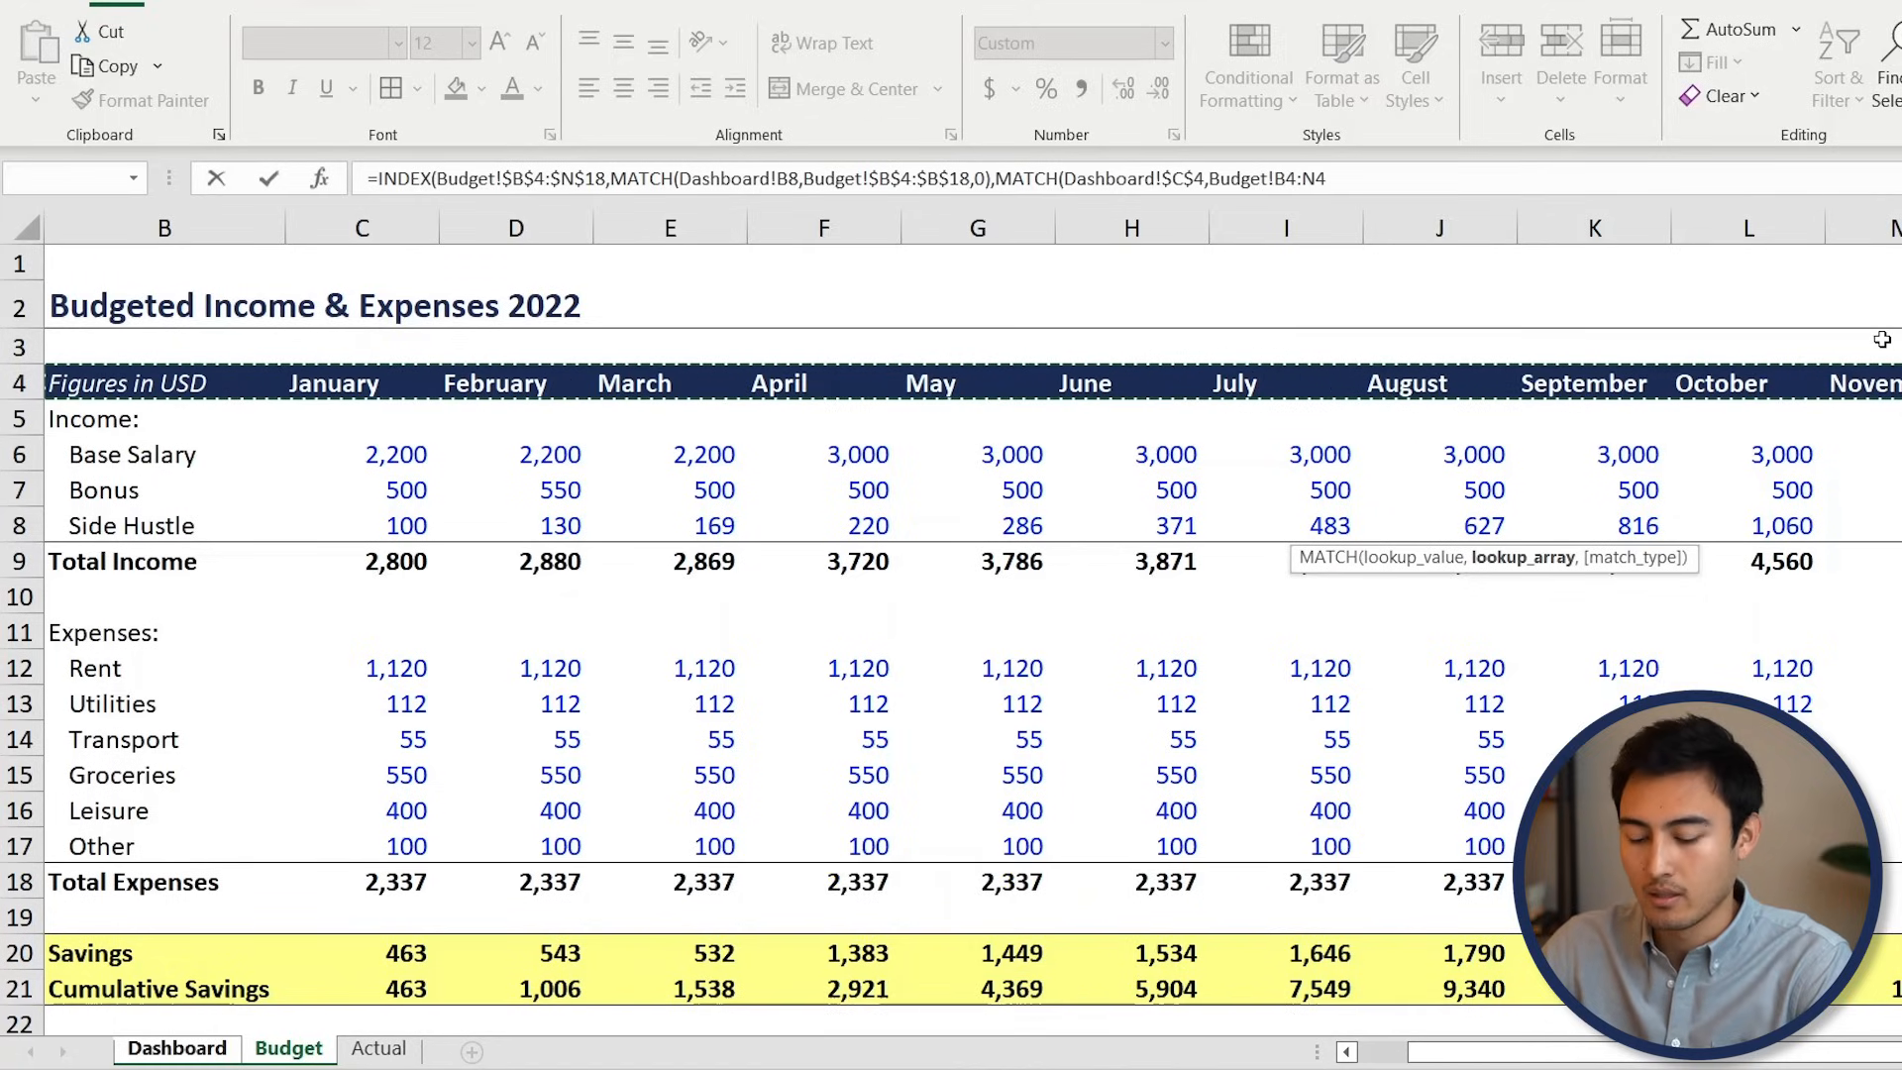
key(F4)
text(,)
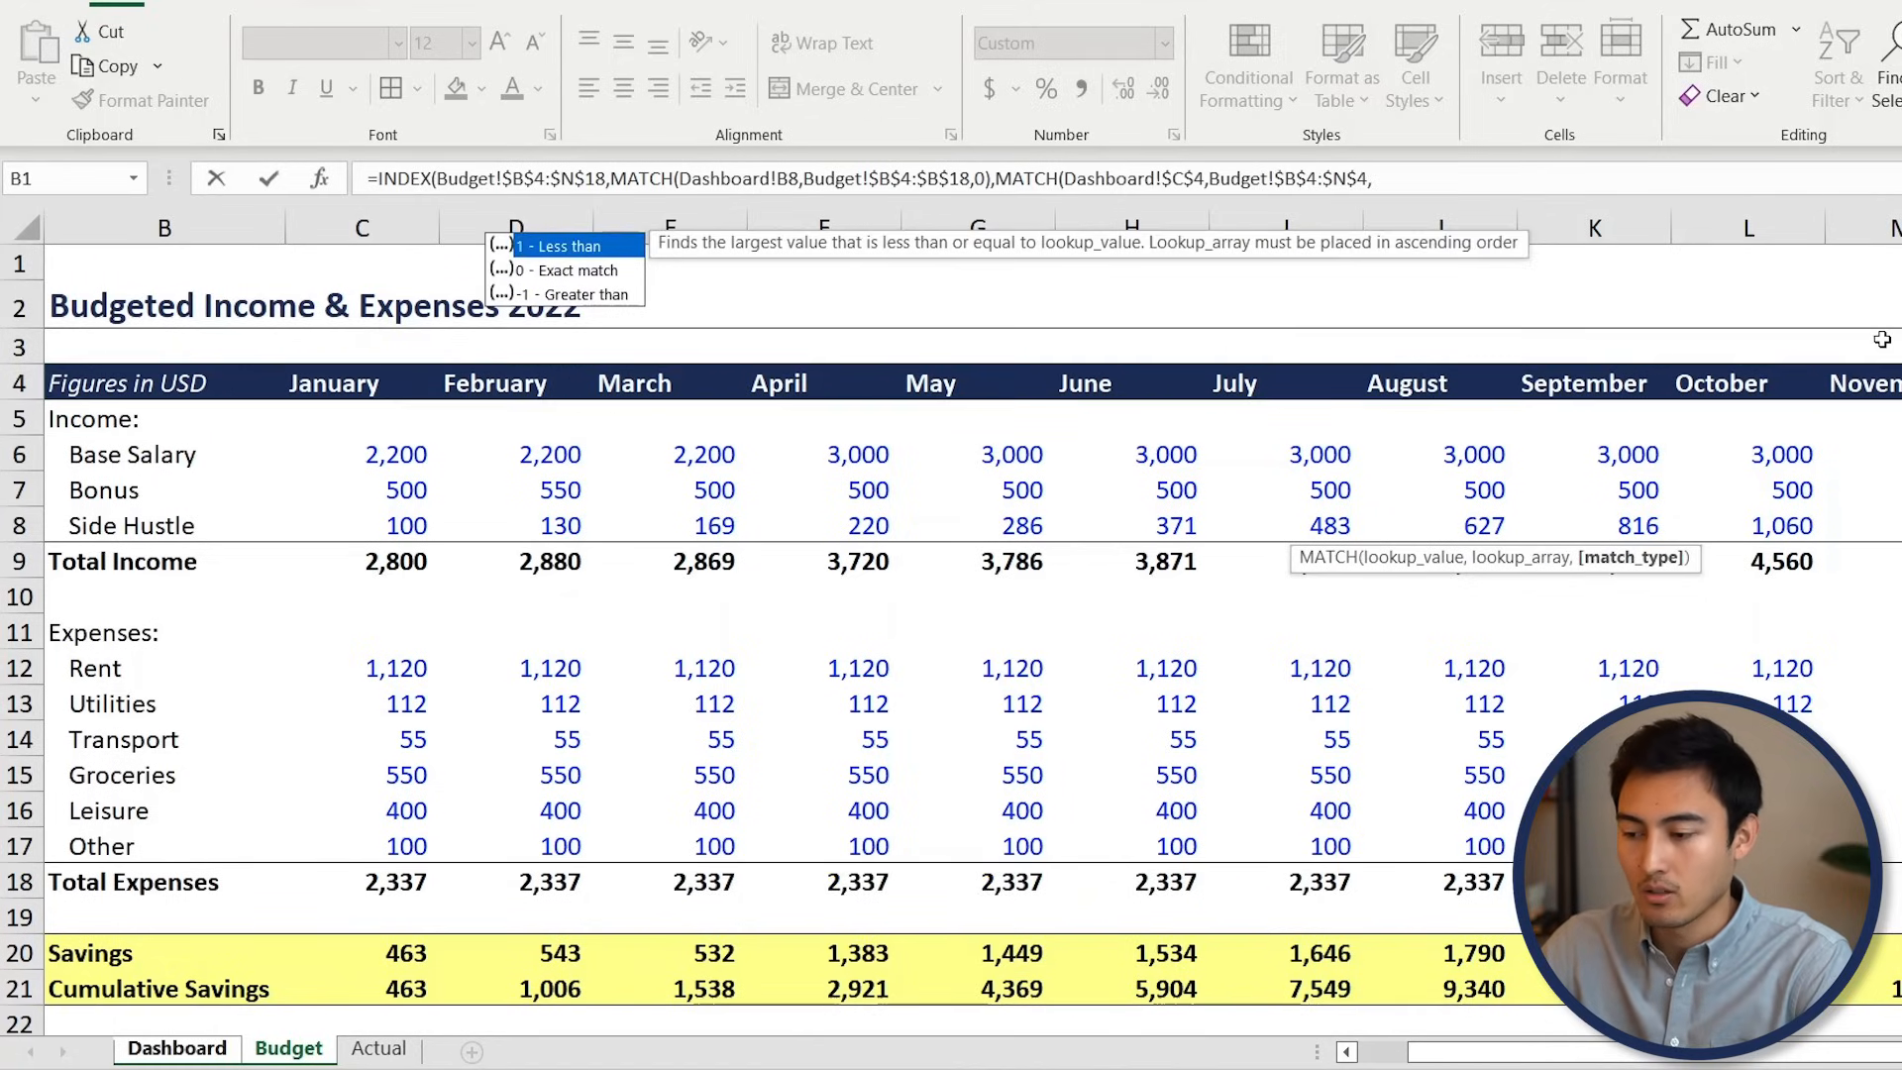
key(Down)
key(Tab)
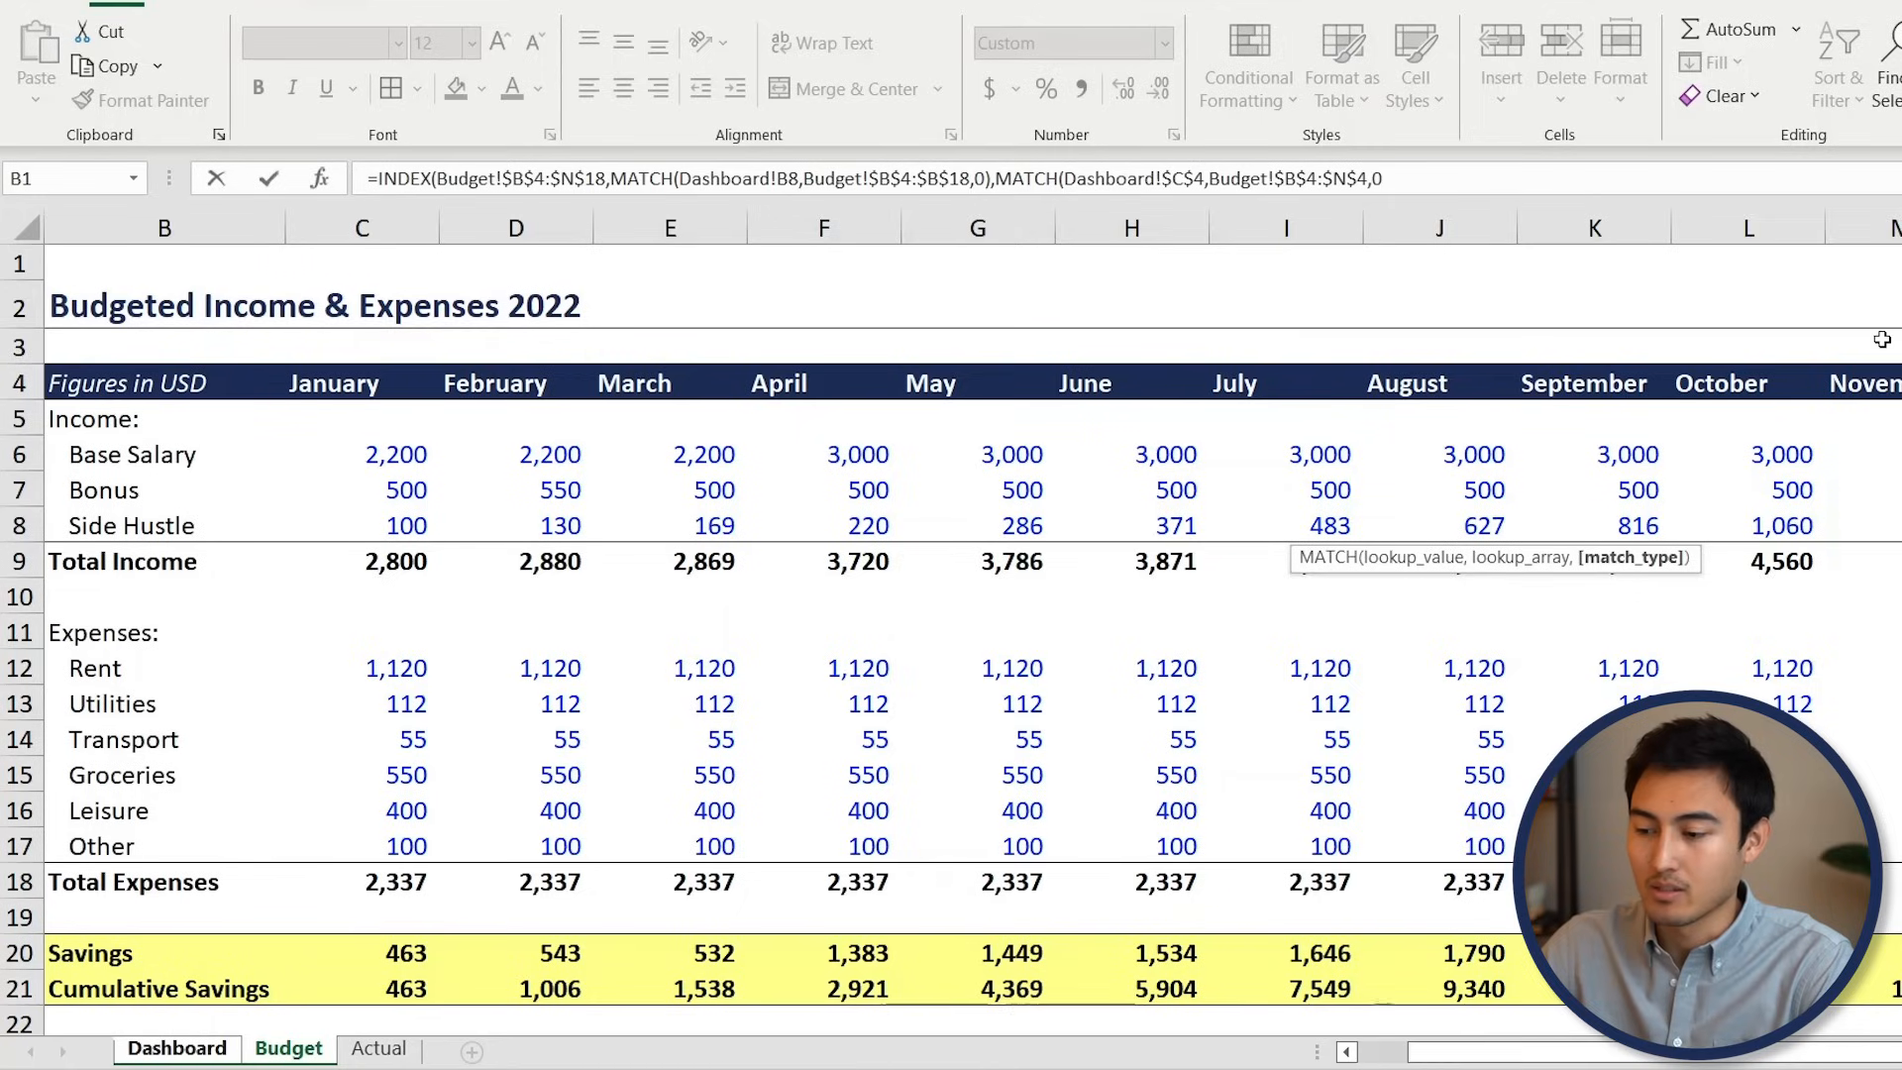
text())
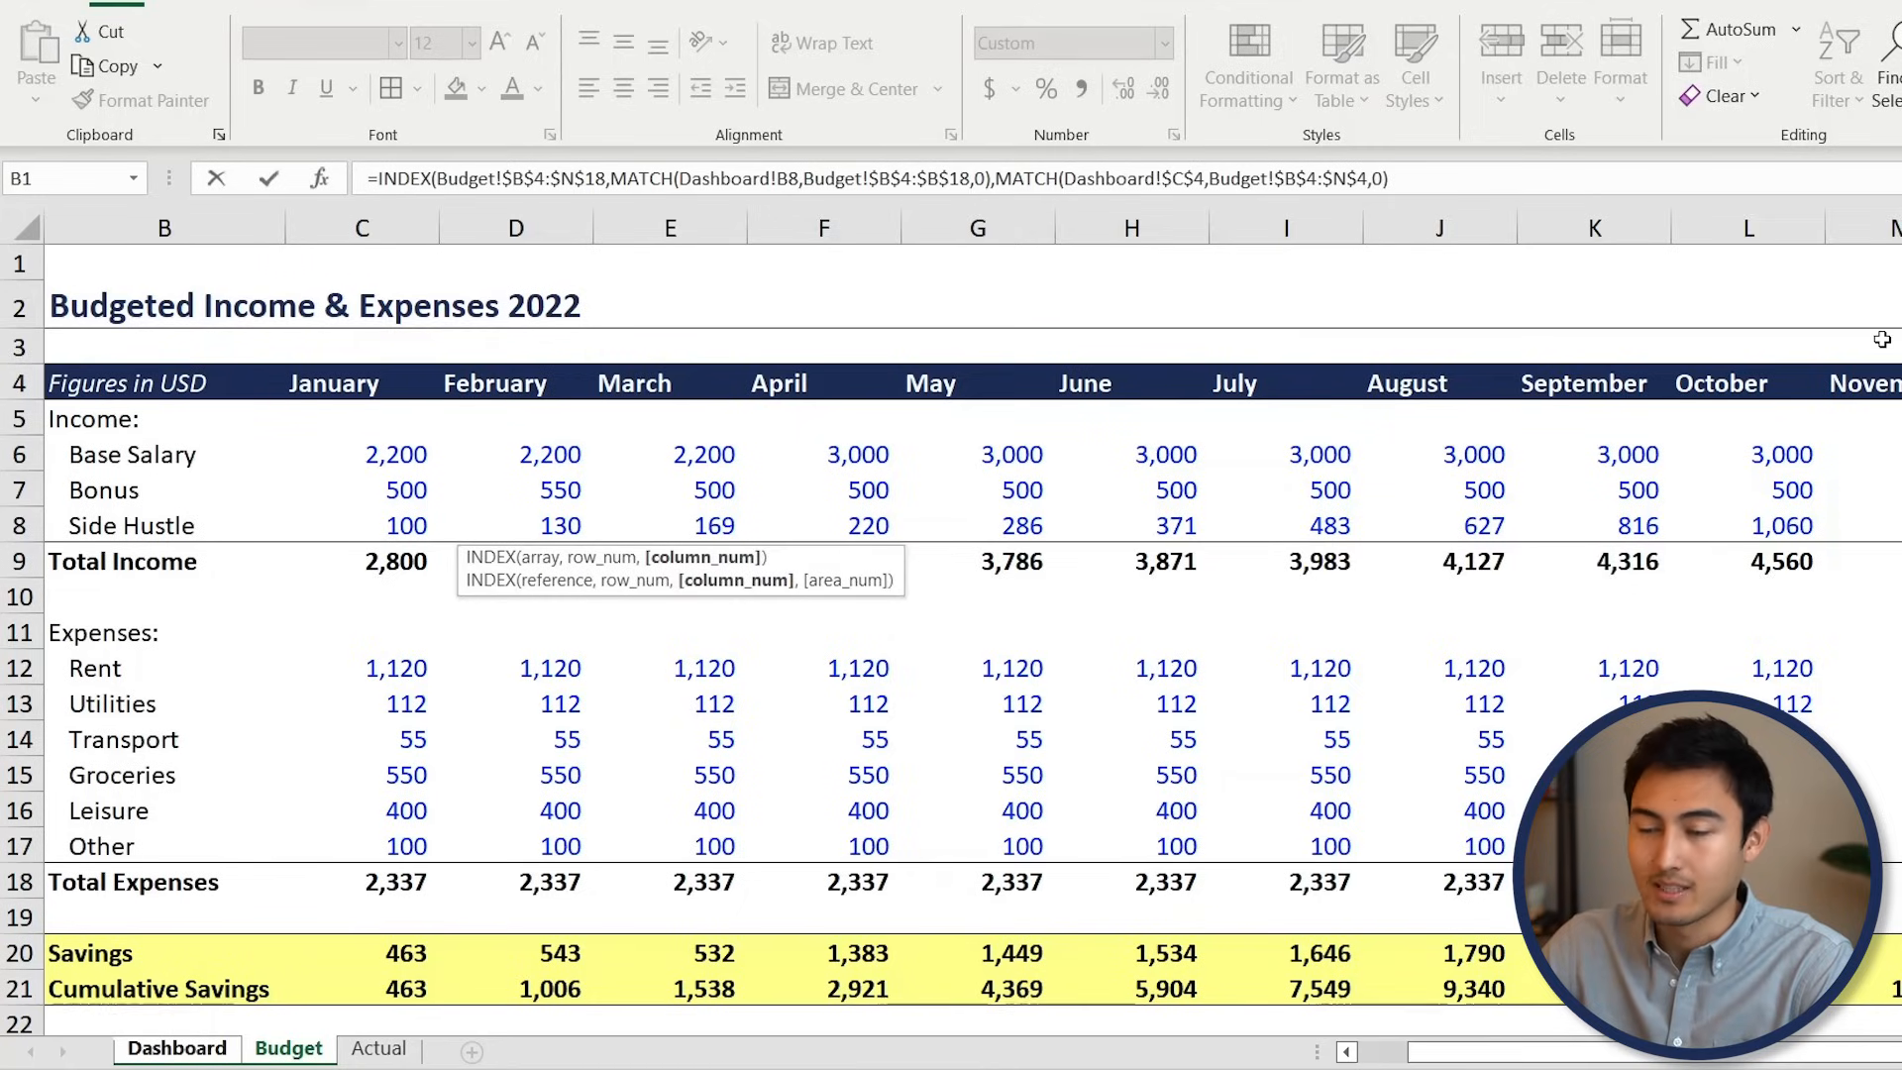
text())
key(Return)
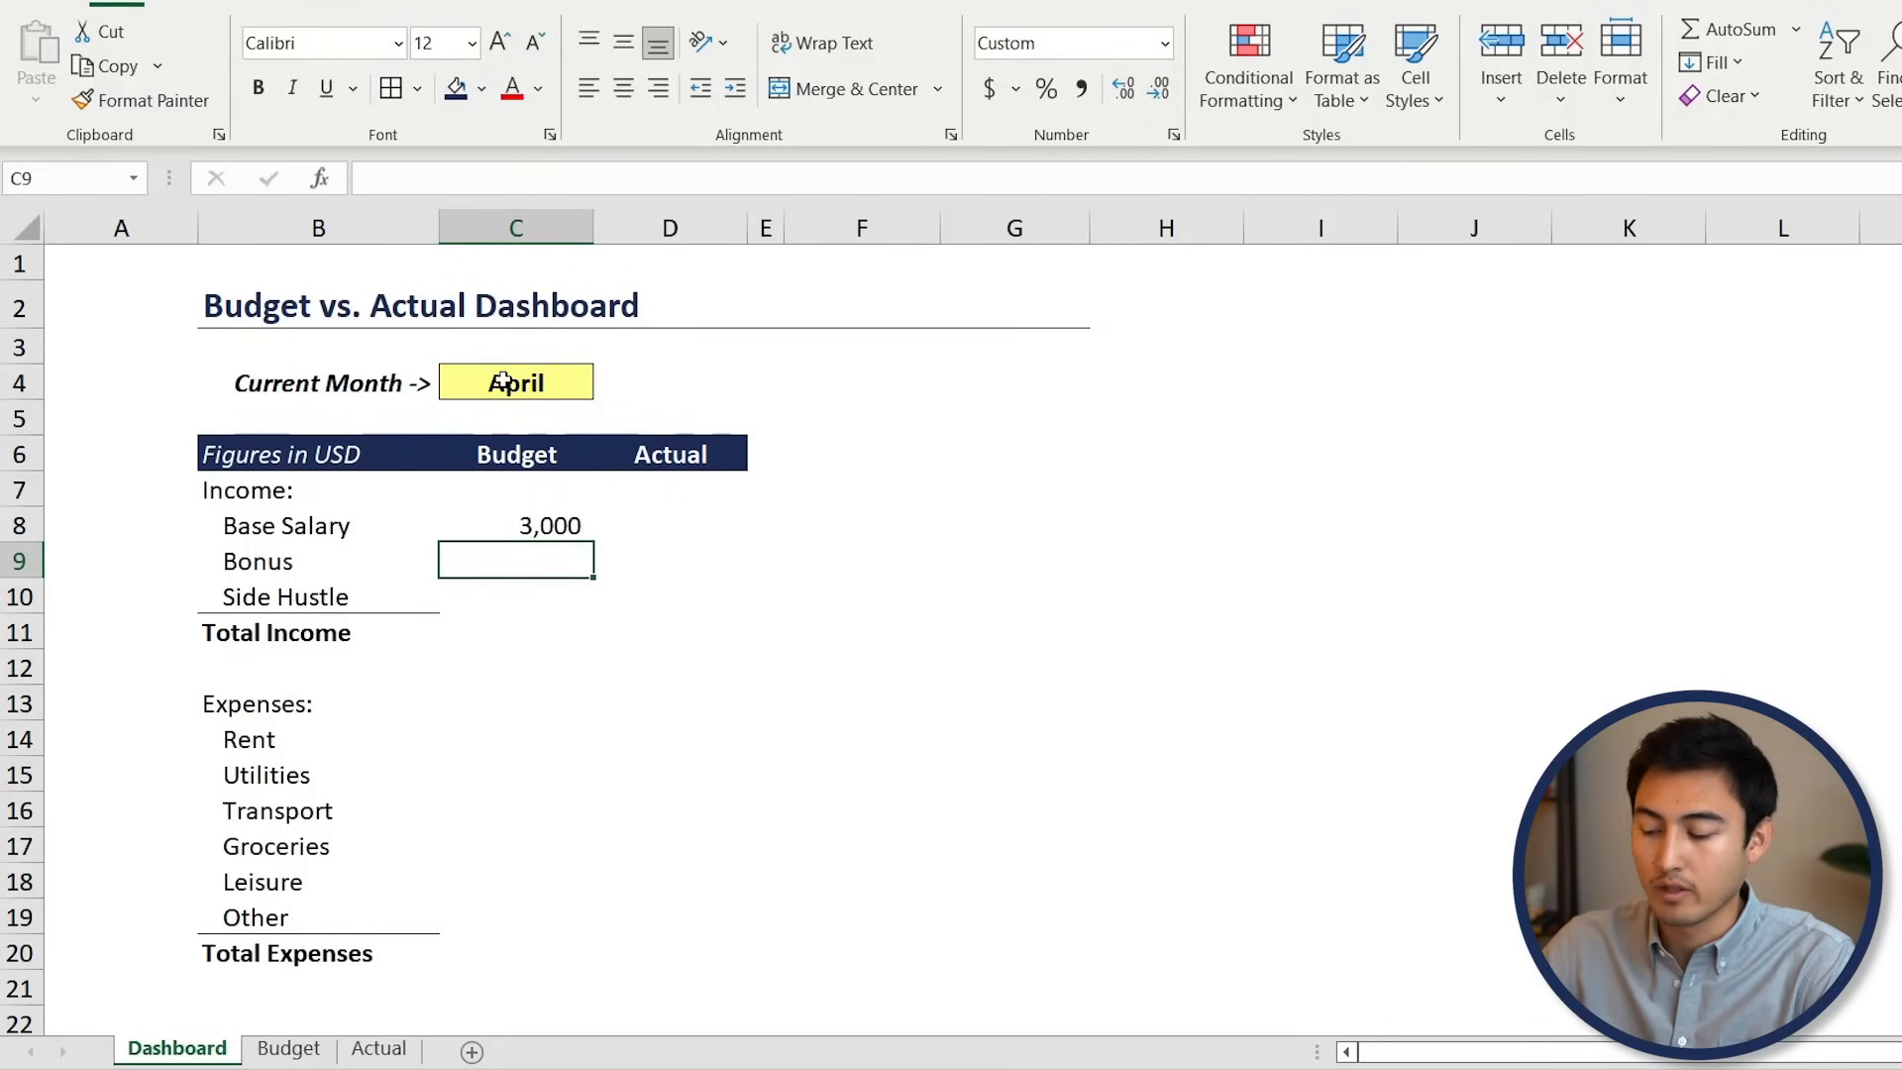
Compare the dashboard's Base Salary figure with the monthly Base Salary amounts on the Budget sheet, up to April
key(ctrl+Page_Down)
click(544, 446)
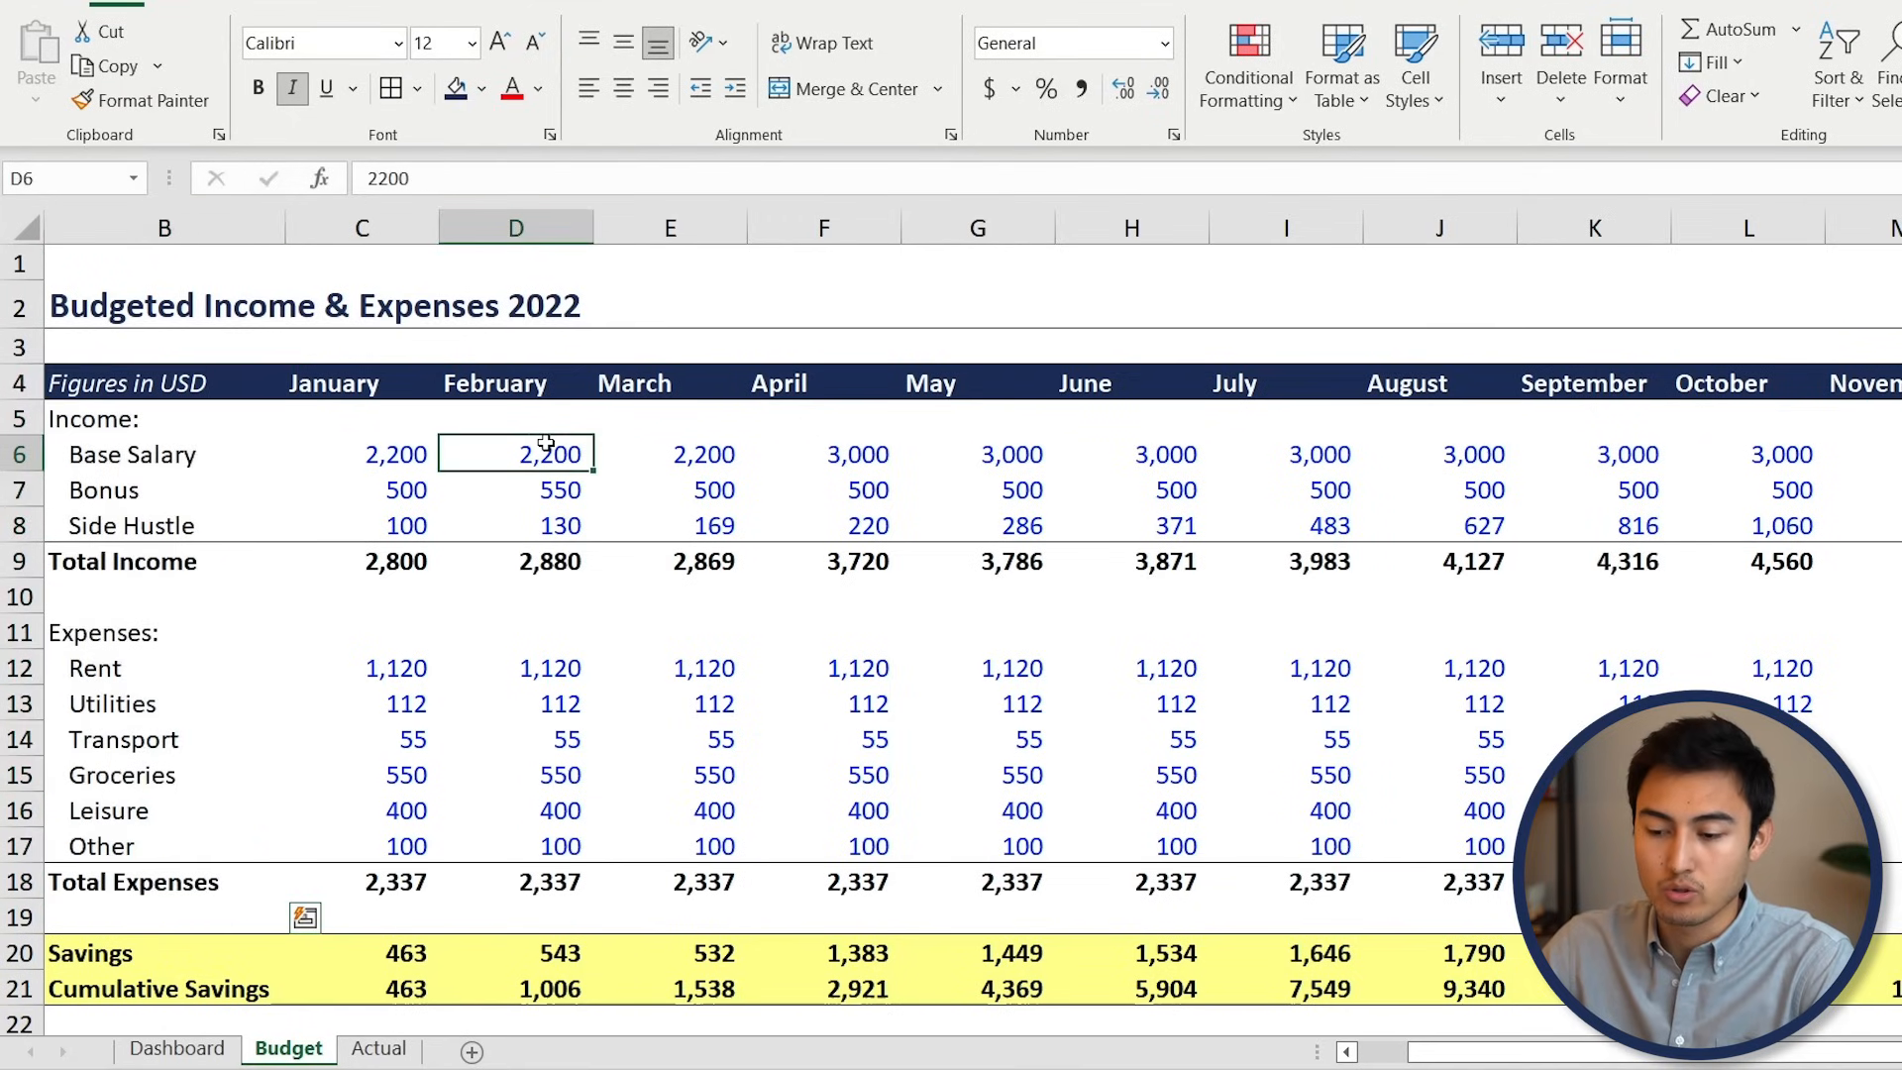
key(Right)
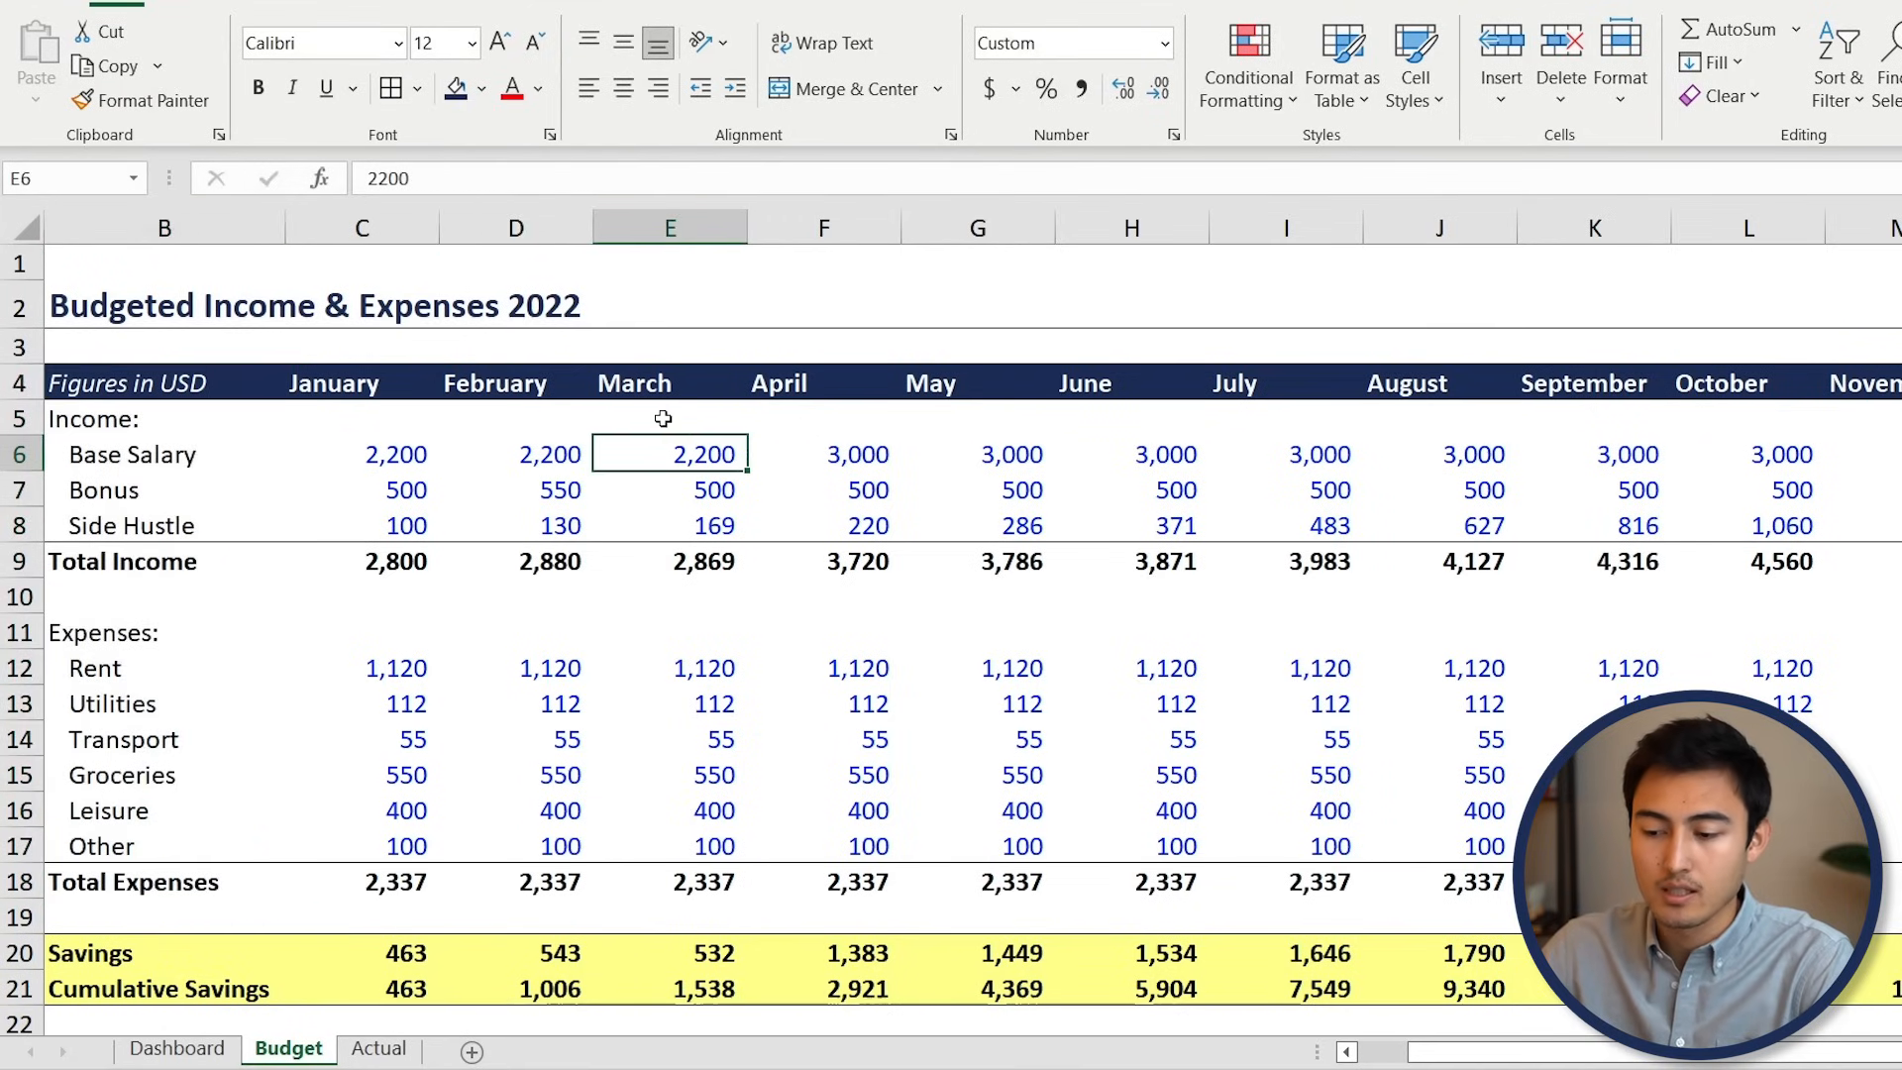
click(861, 459)
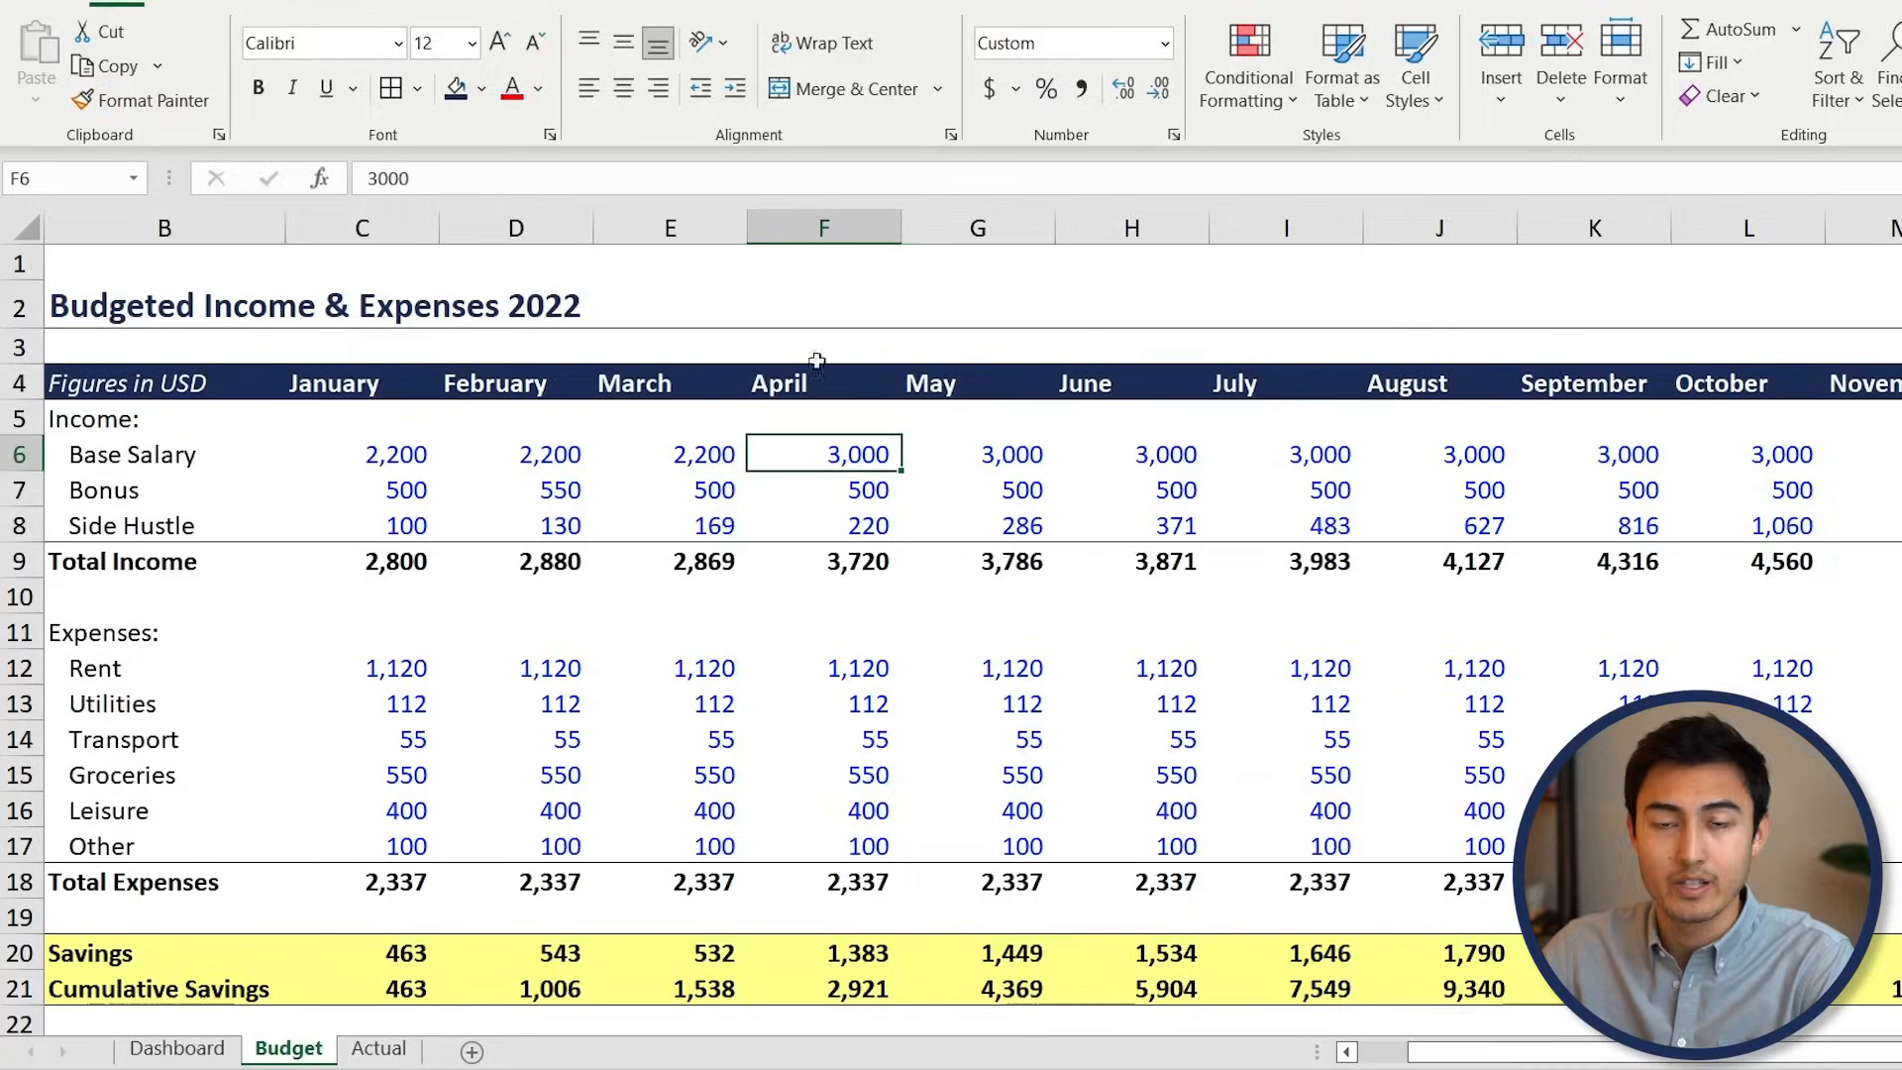
key(ctrl+Page_Up)
Select Dashboard cell D8 and examine the January Leisure entries in rows 9 to 11 of the Actual sheet
key(Up)
key(Right)
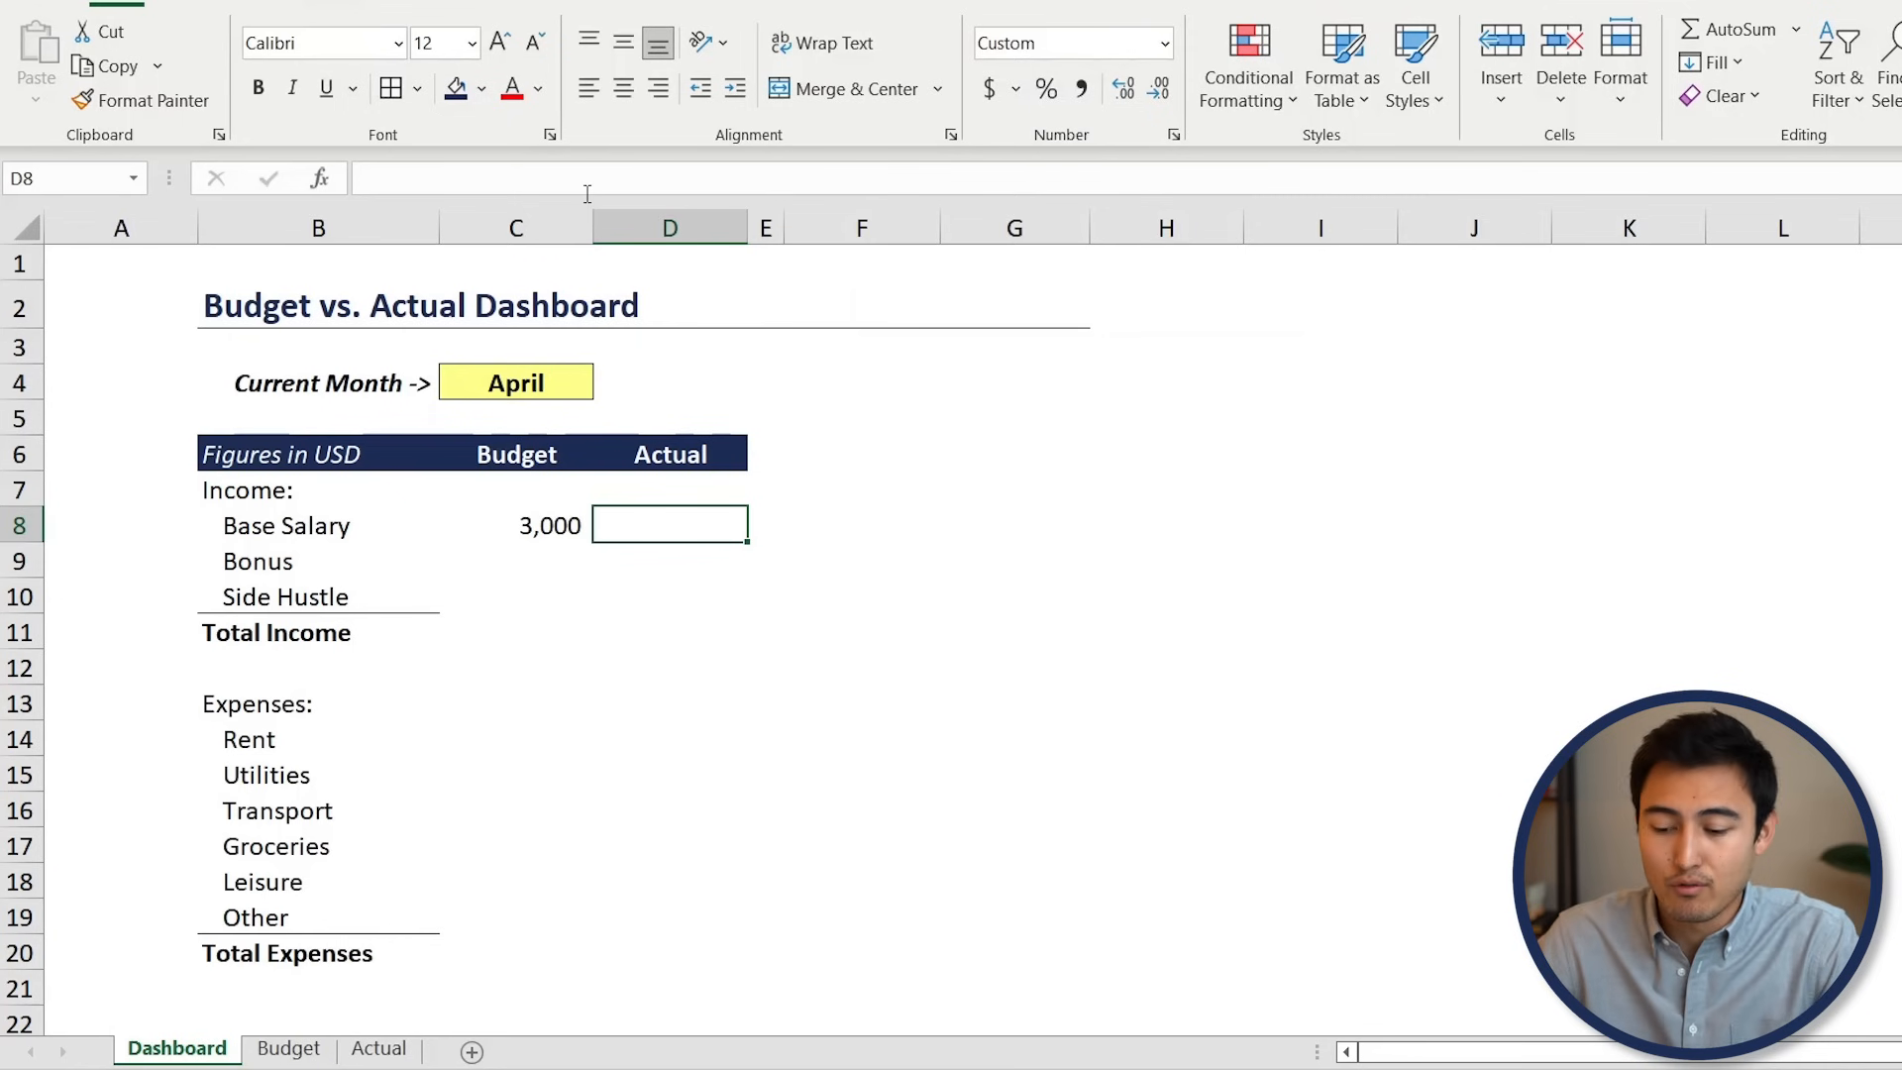
key(ctrl+Page_Down)
key(ctrl+Page_Down)
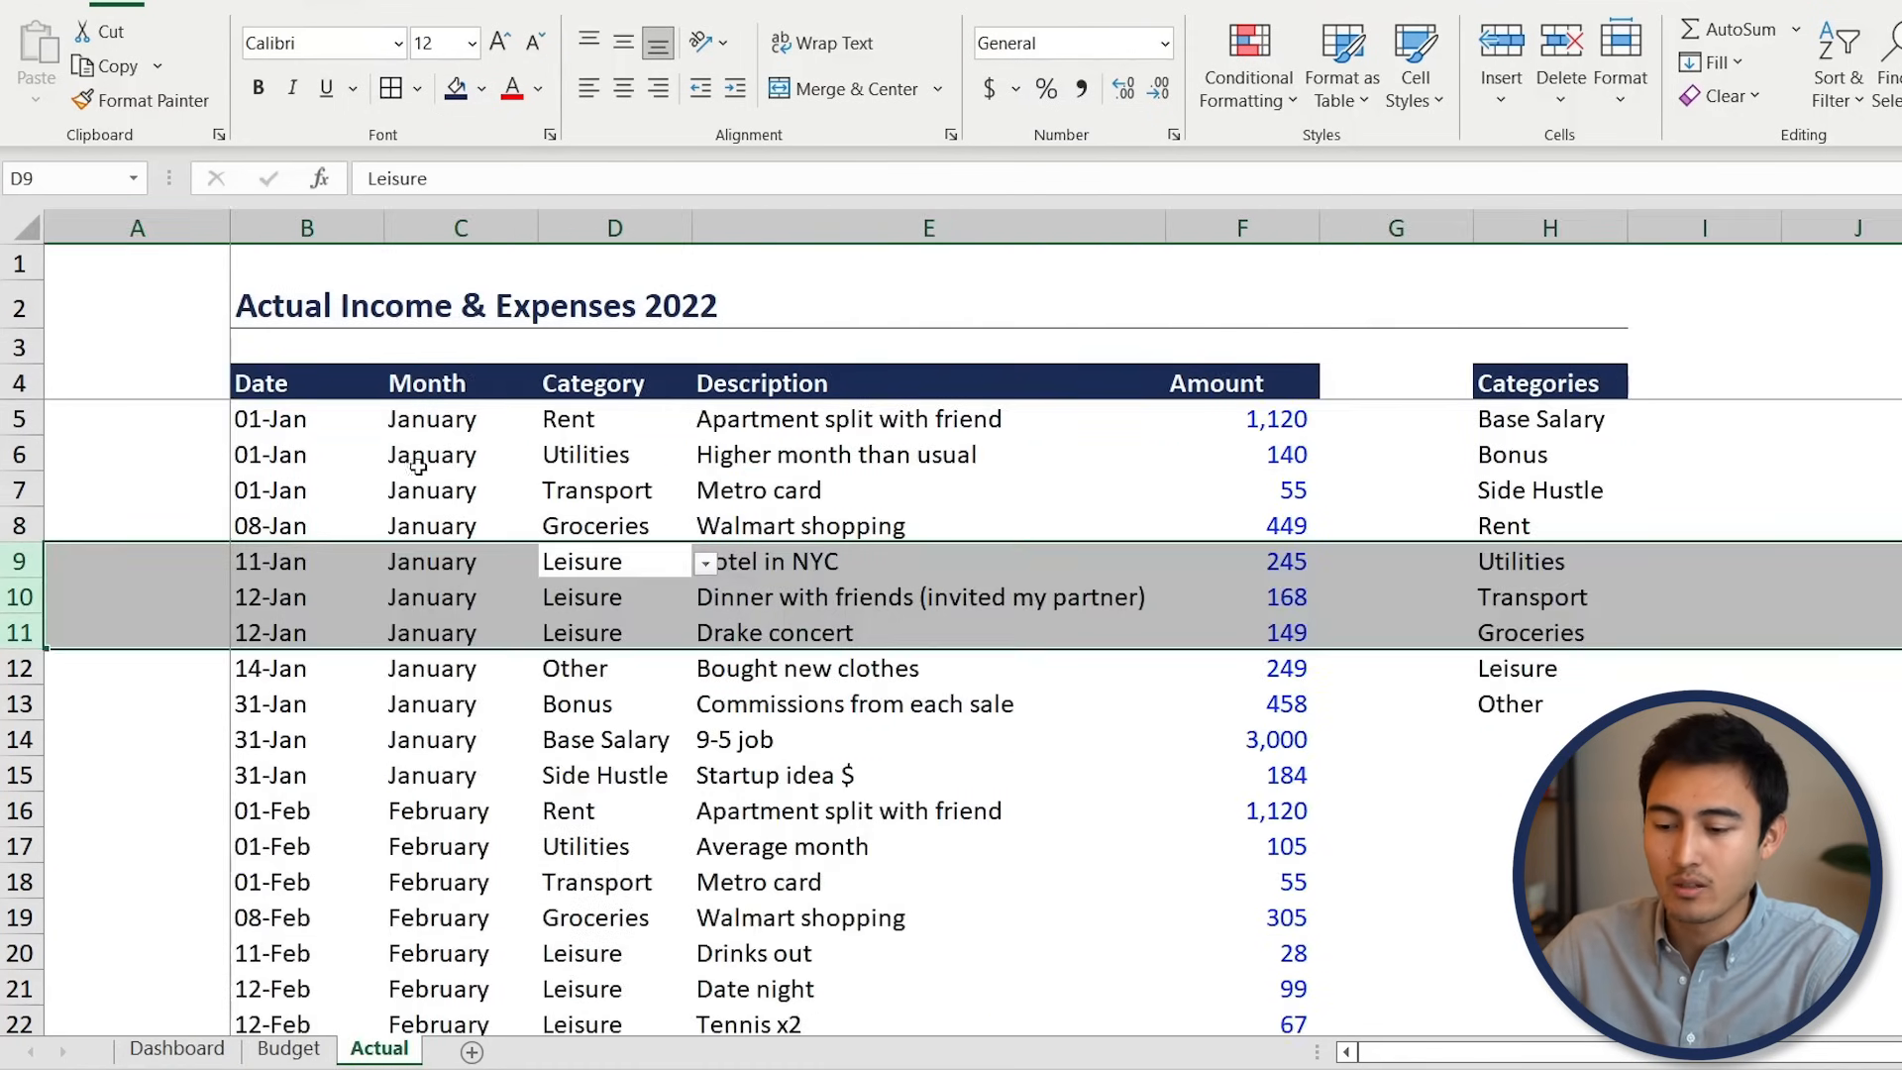
click(603, 502)
click(587, 561)
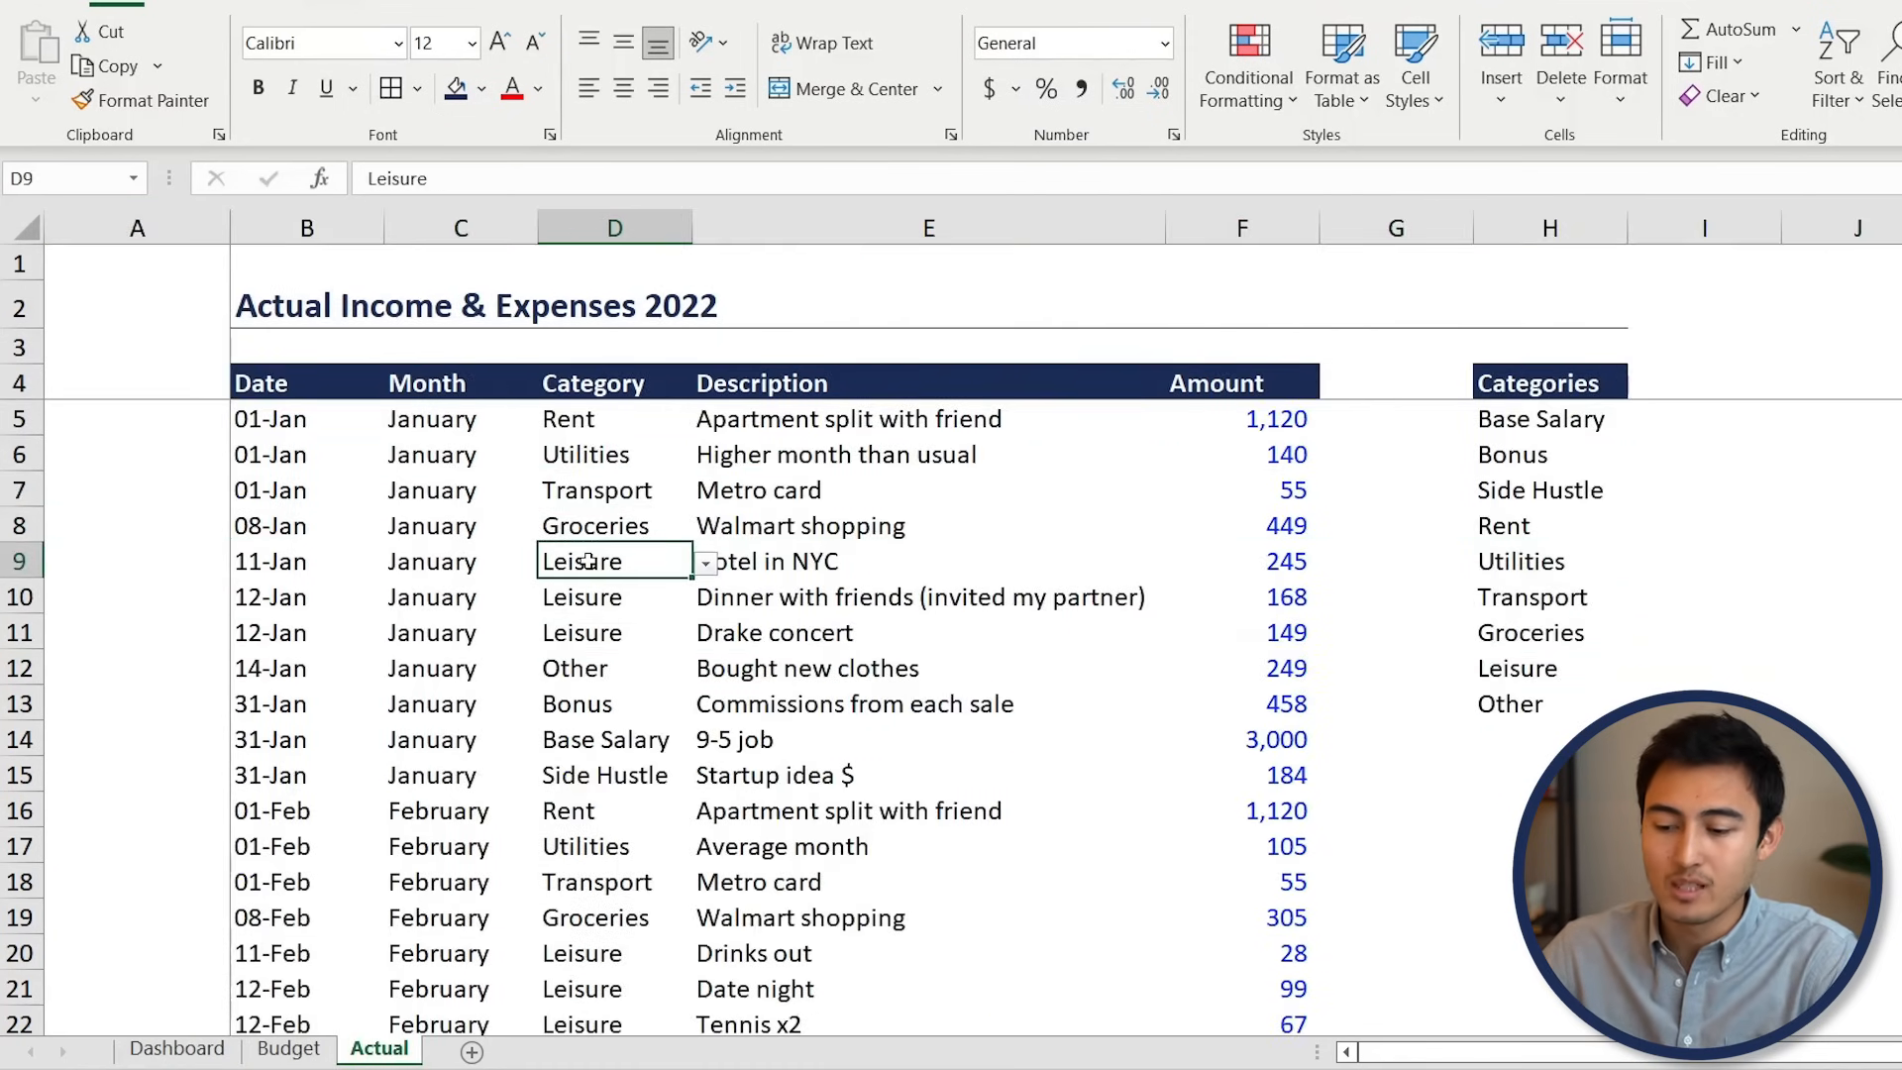
key(shift+space)
key(shift+Down)
key(shift+Down)
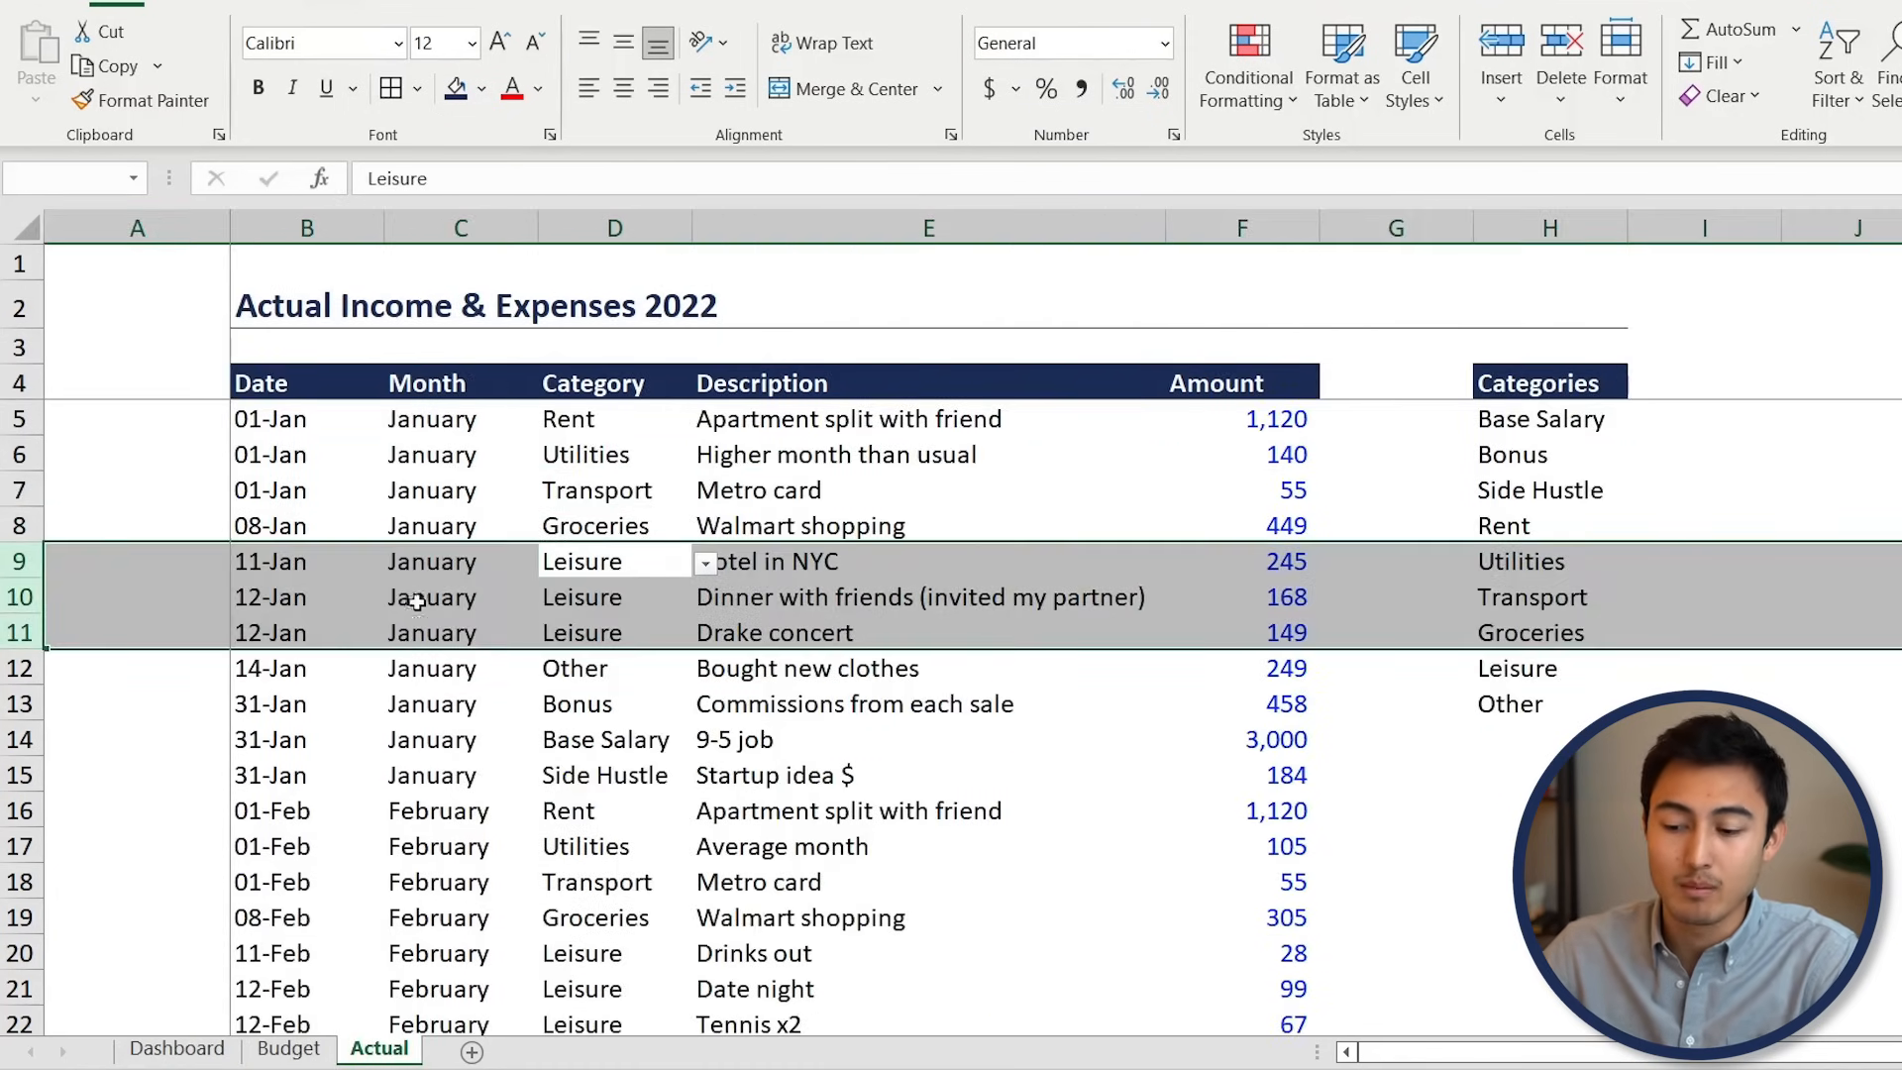
key(Down)
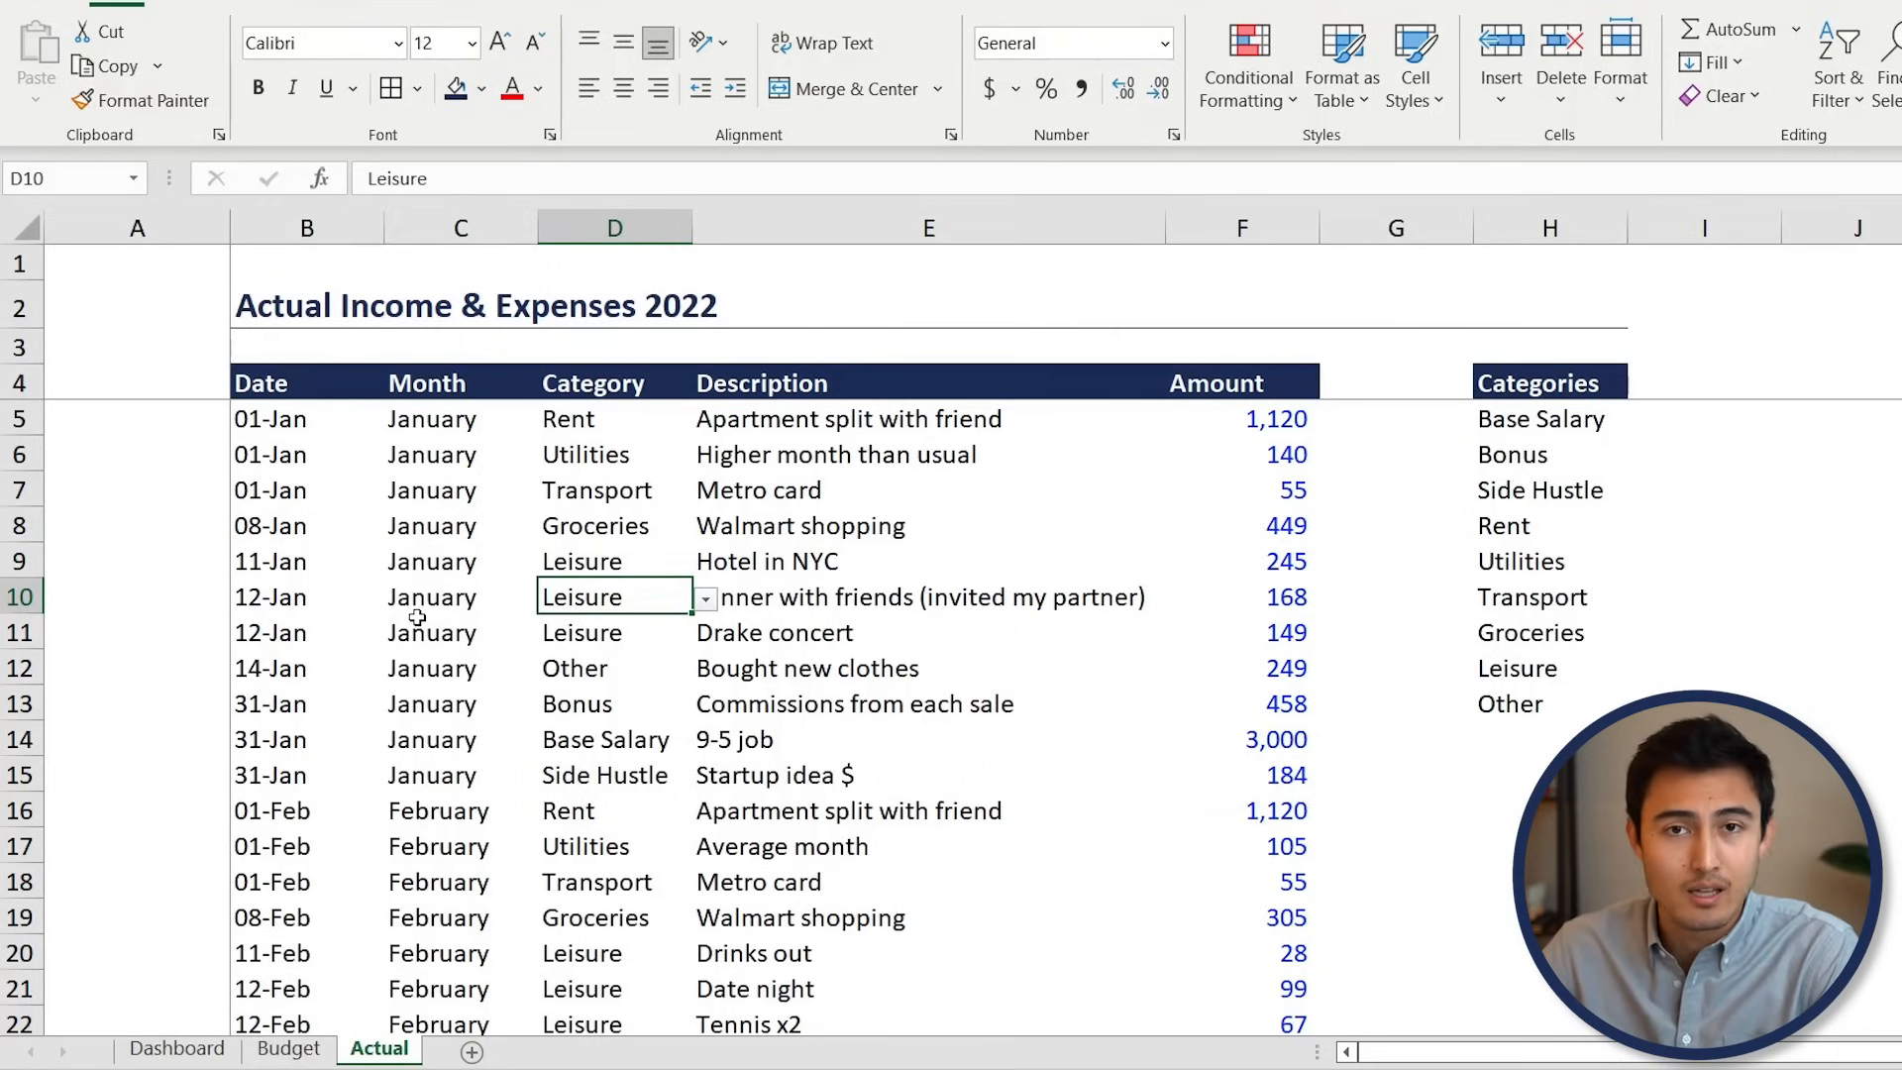
key(Down)
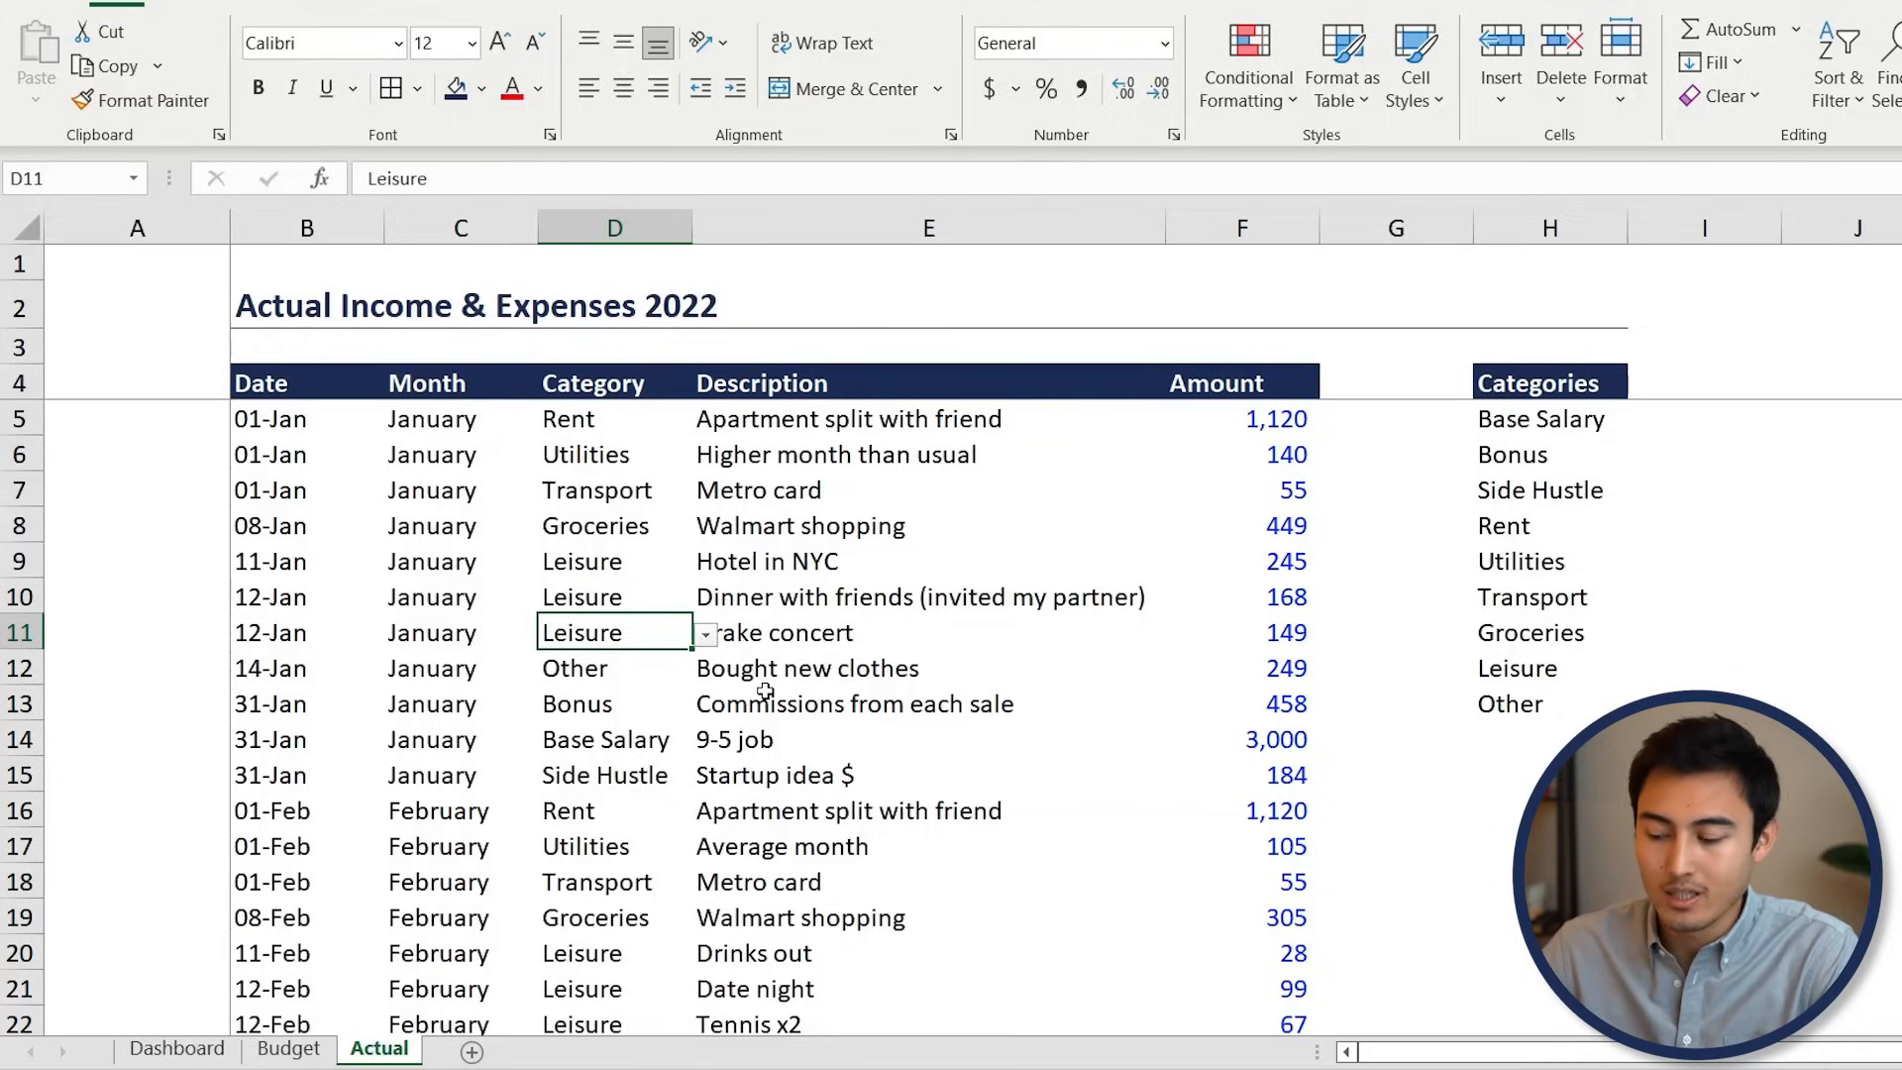
Start a SUMIFS formula in Dashboard cell D8 with the Actual sheet's Amount column, Actual!F:F, as the sum range
key(ctrl+Page_Up)
key(ctrl+Page_Up)
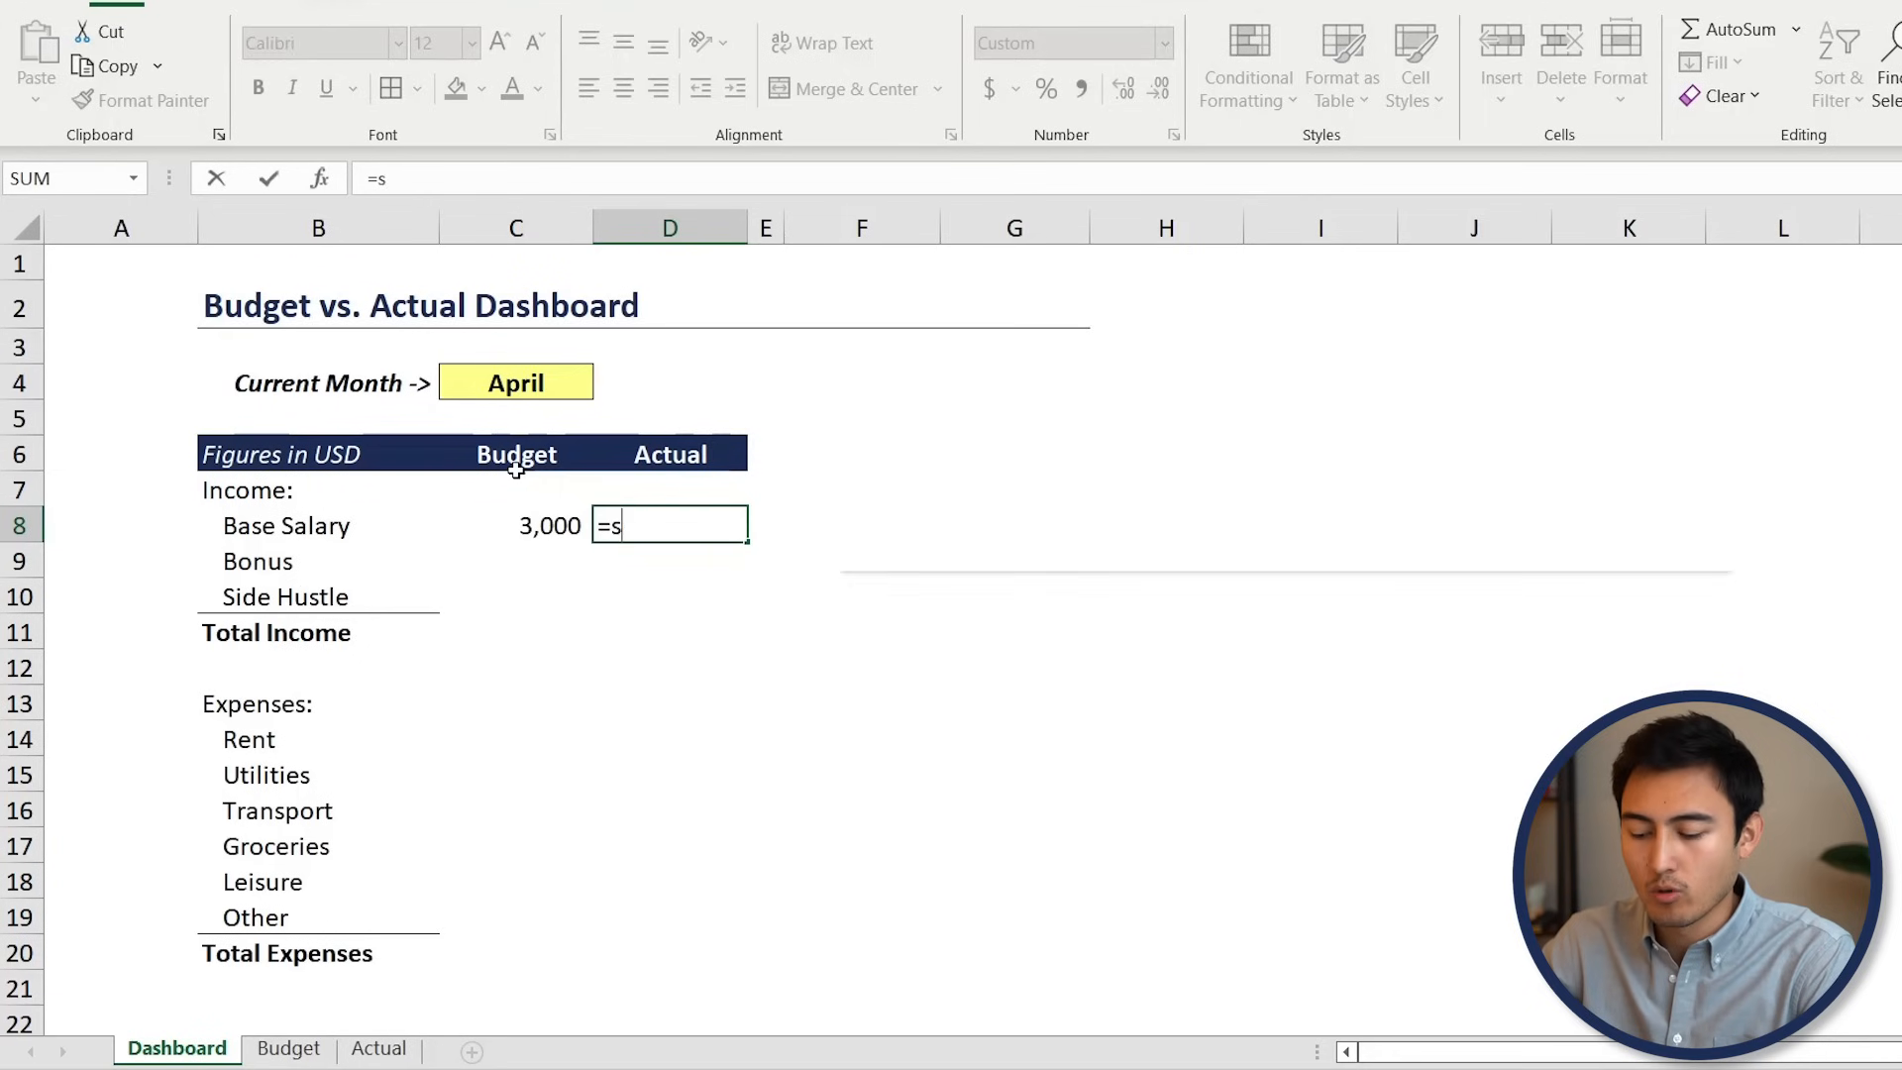
text(umifs)
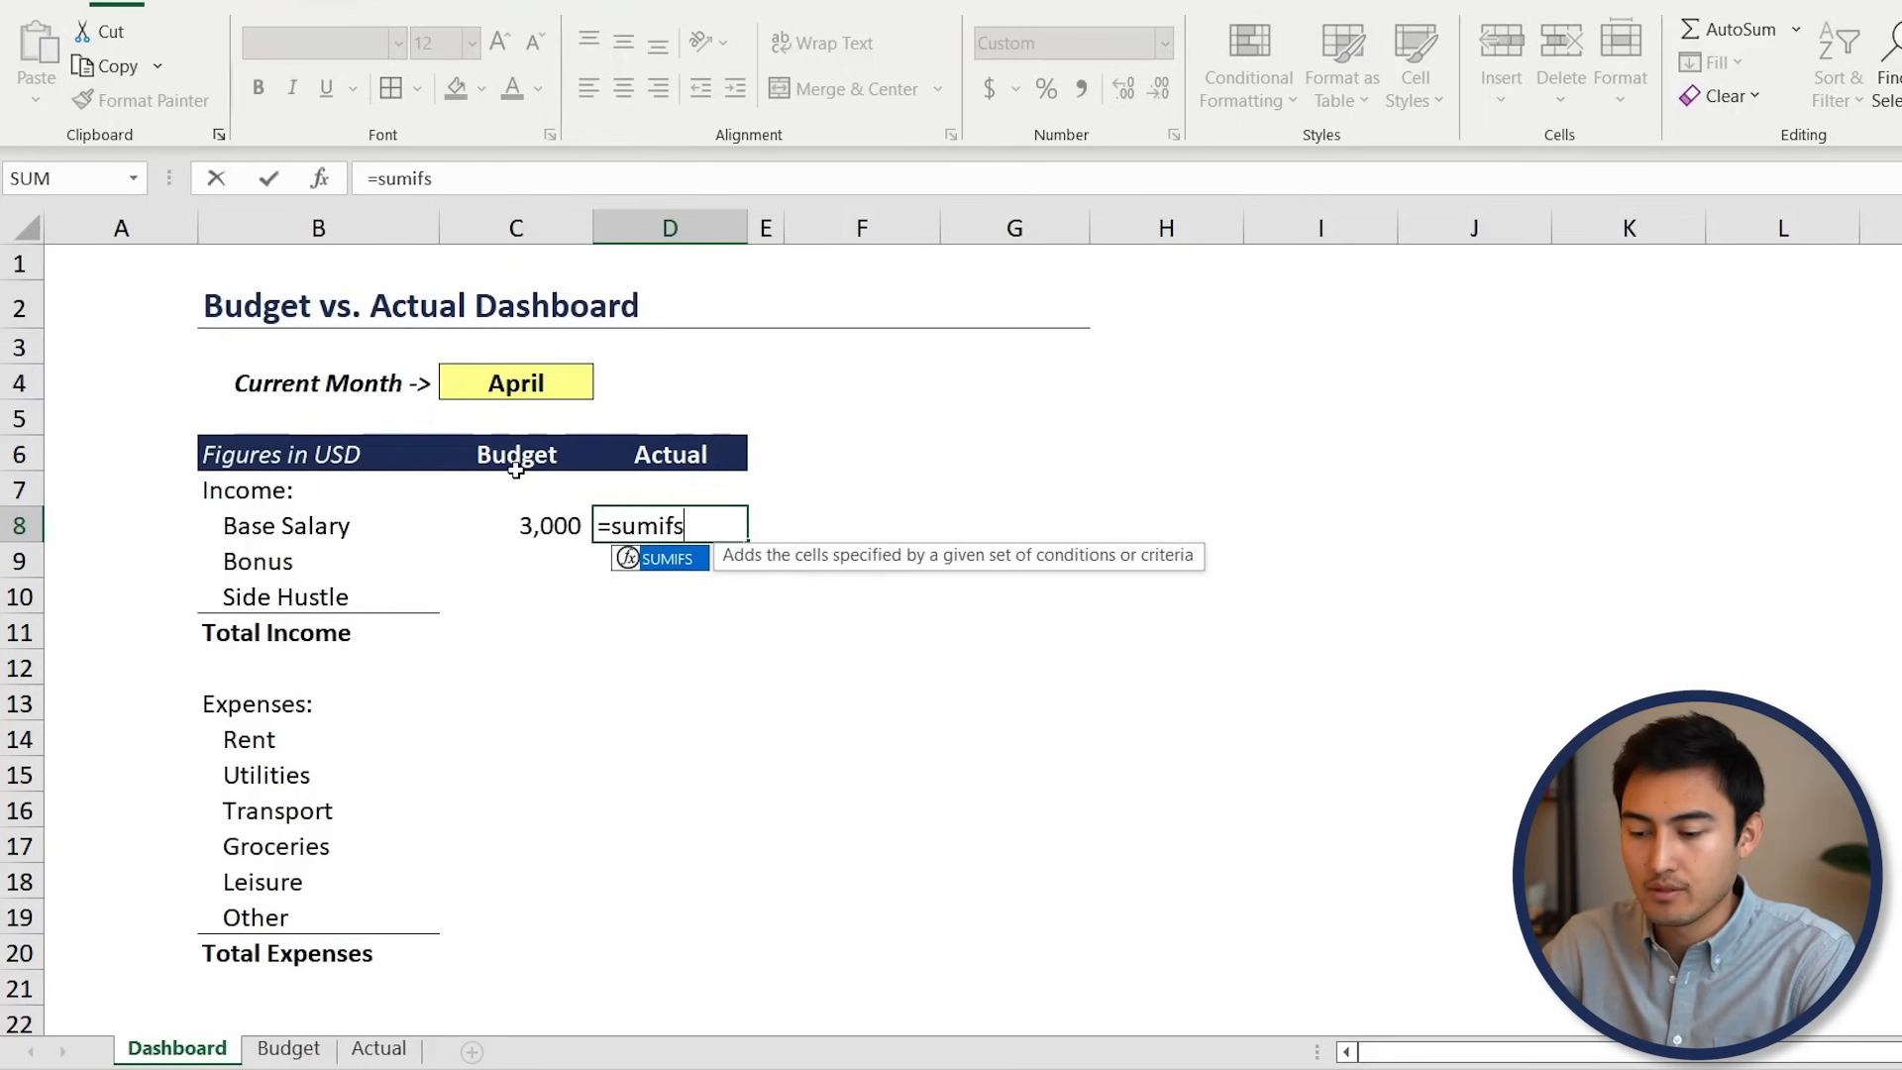
key(Tab)
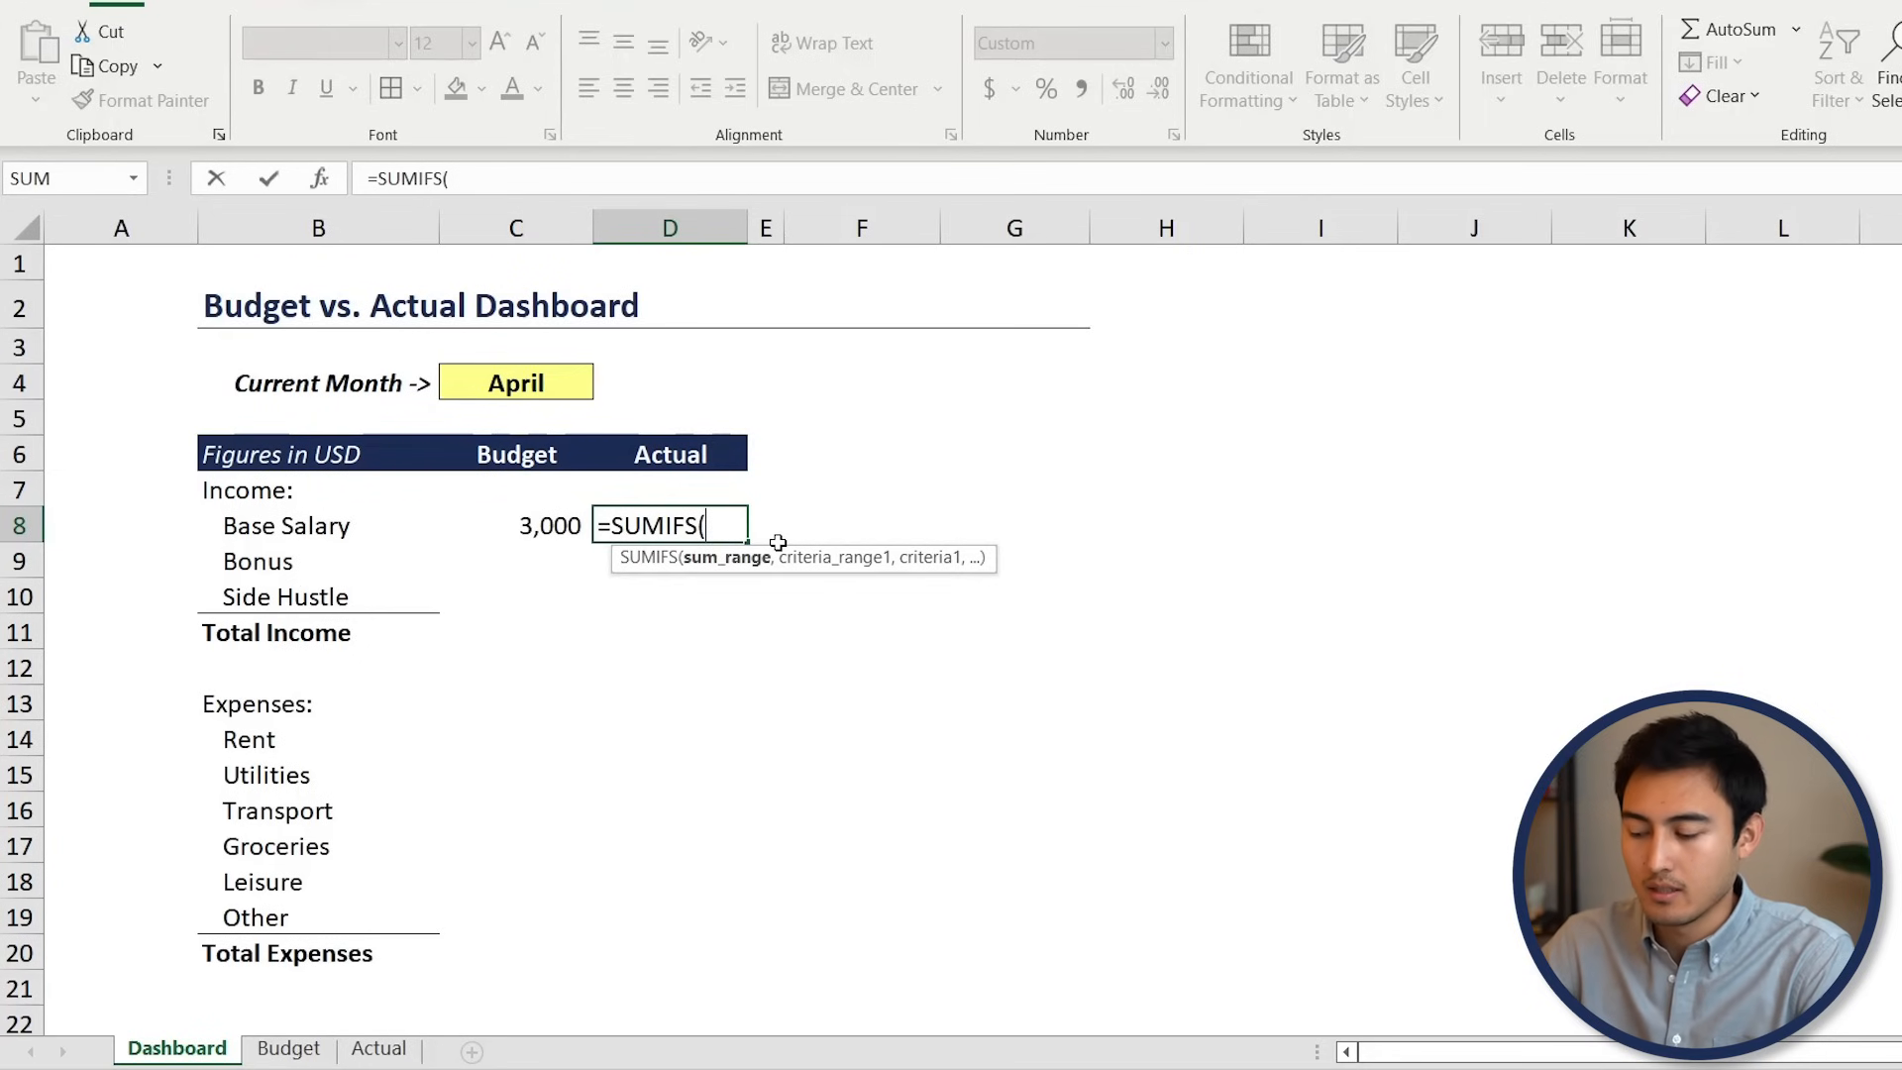
key(ctrl+Page_Down)
key(ctrl+Page_Down)
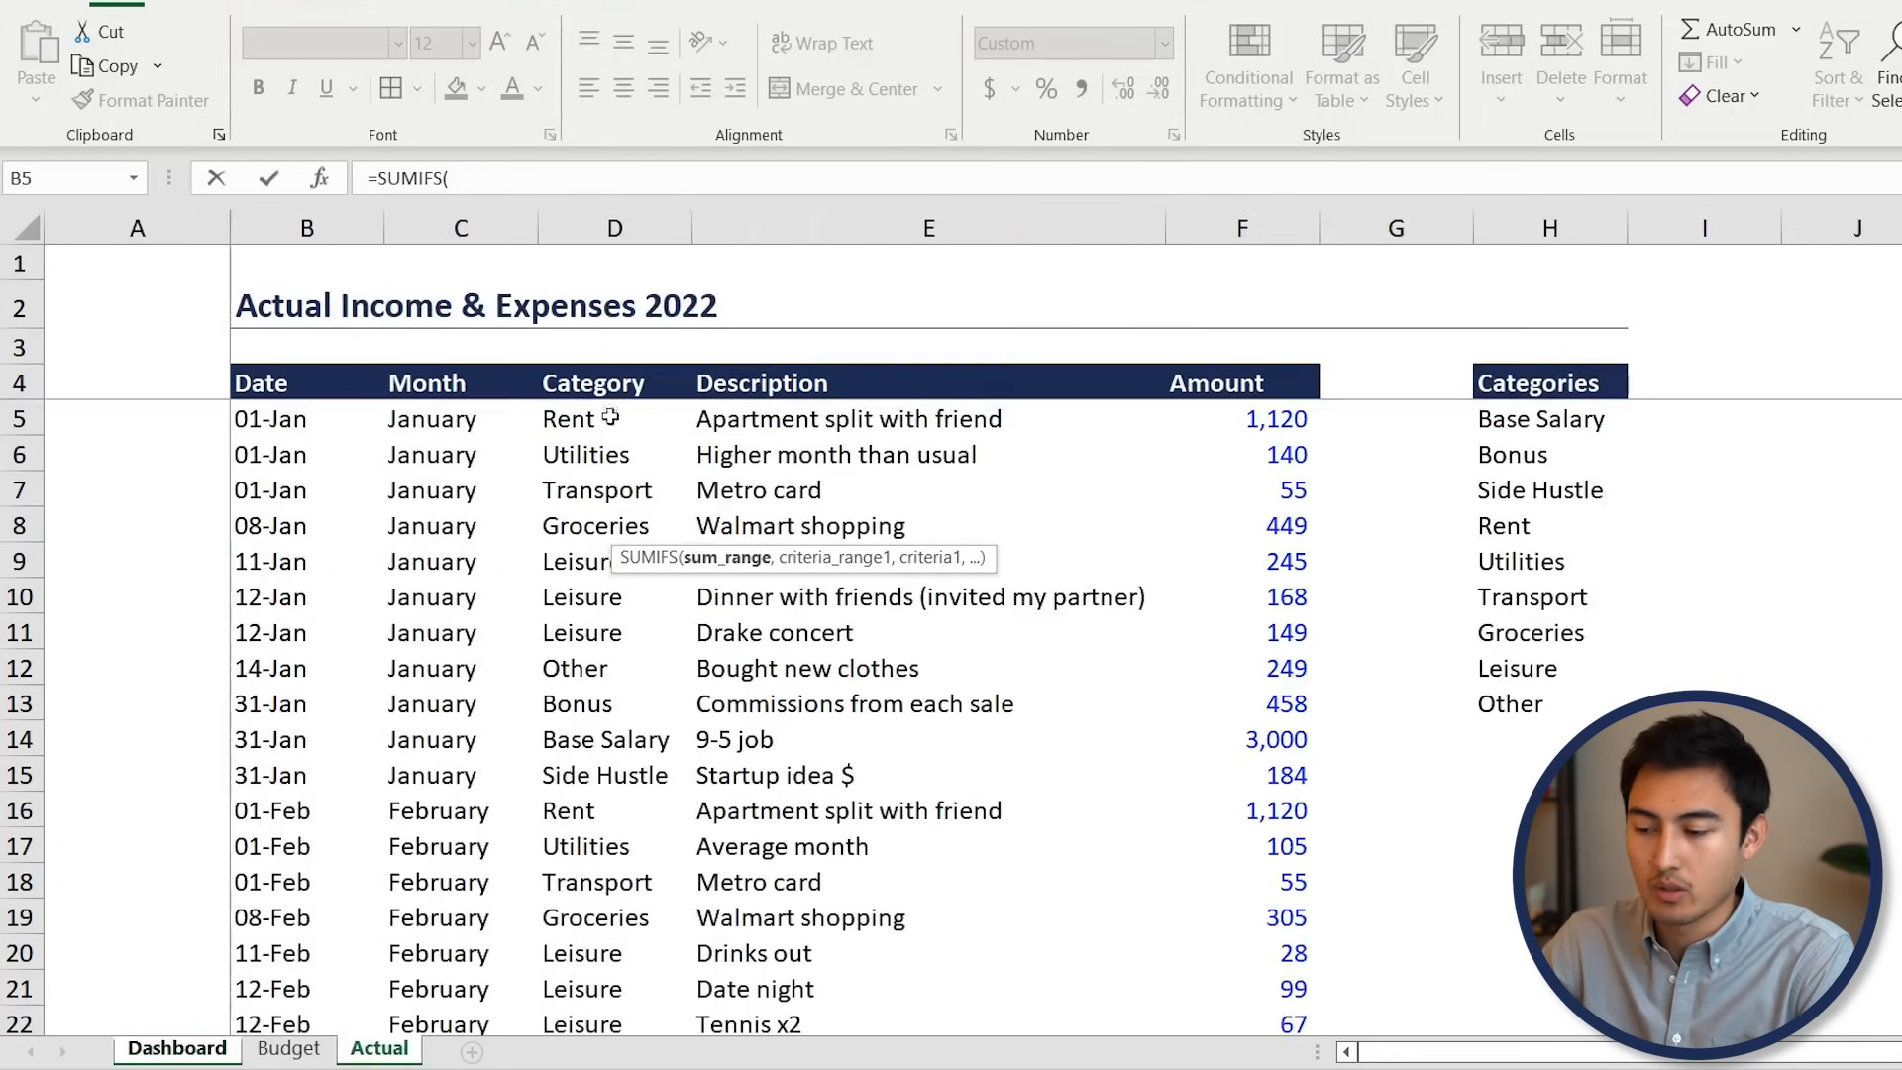
click(1242, 226)
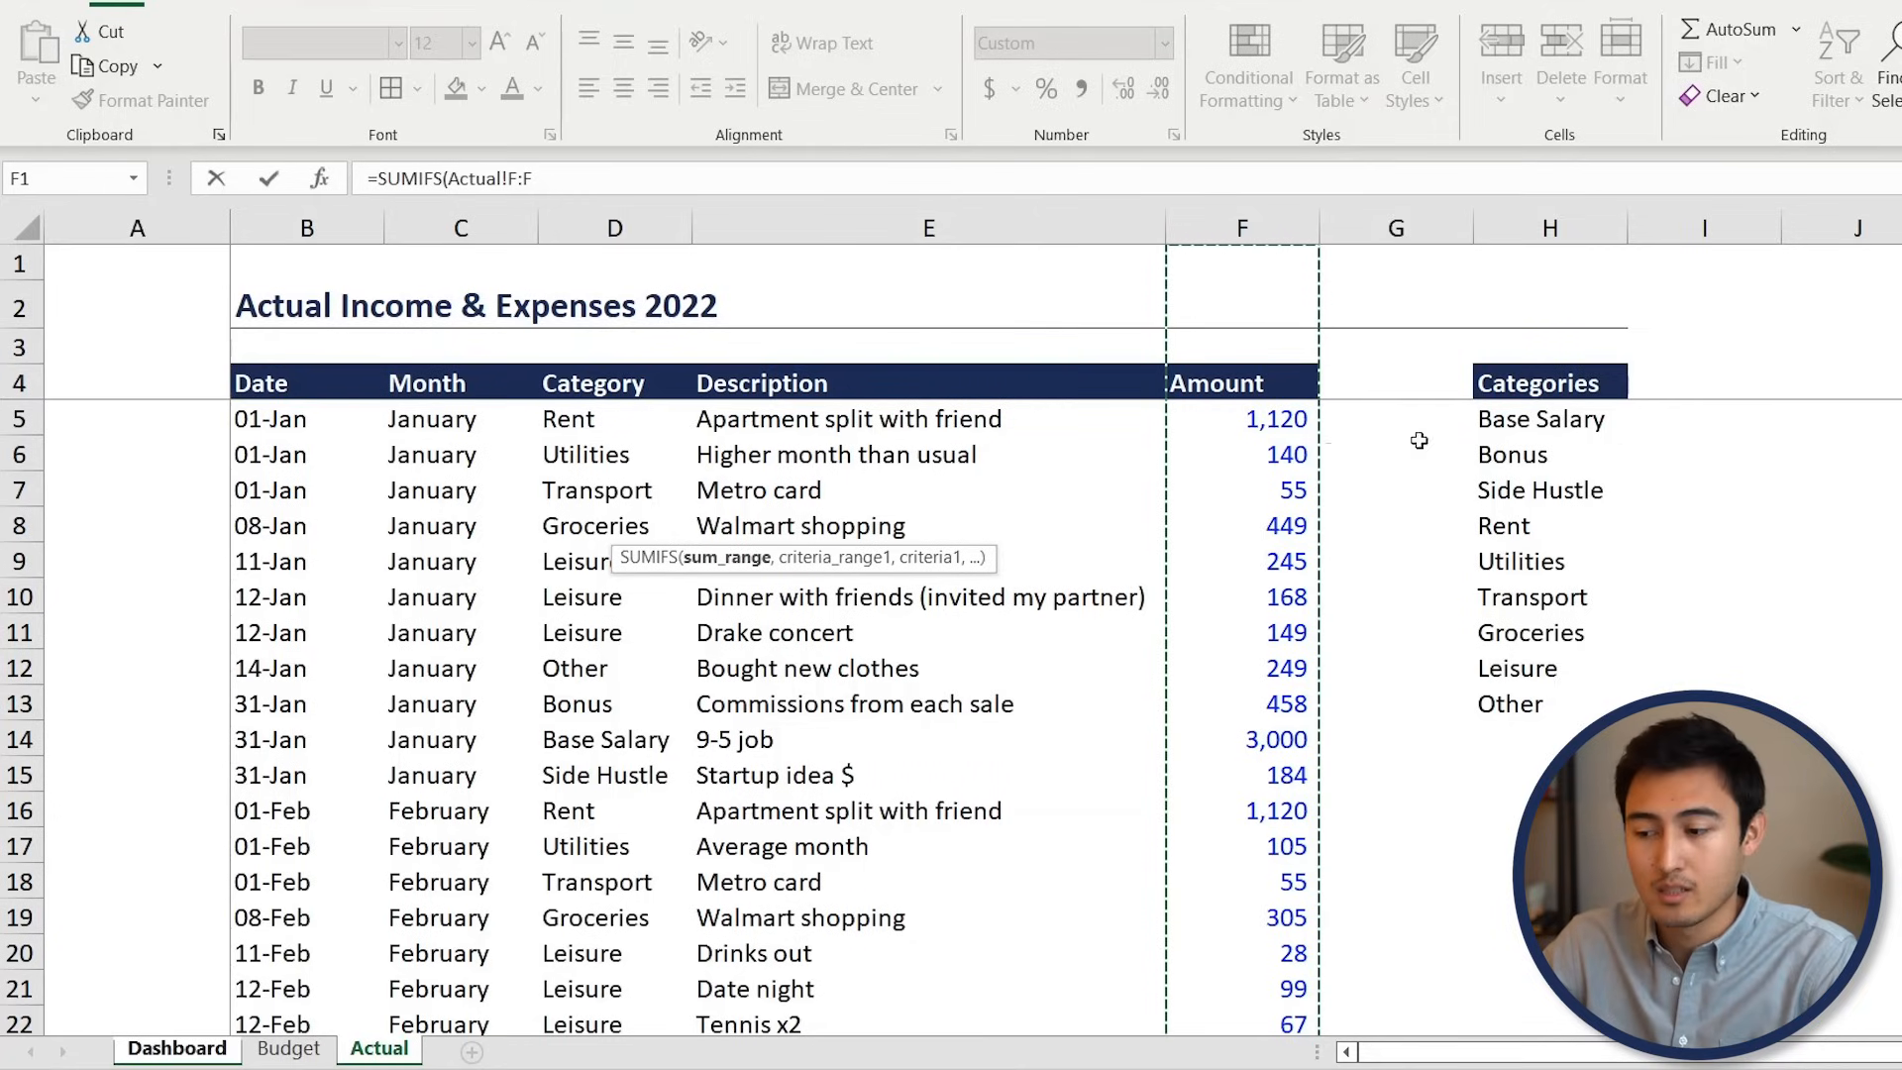
text(,)
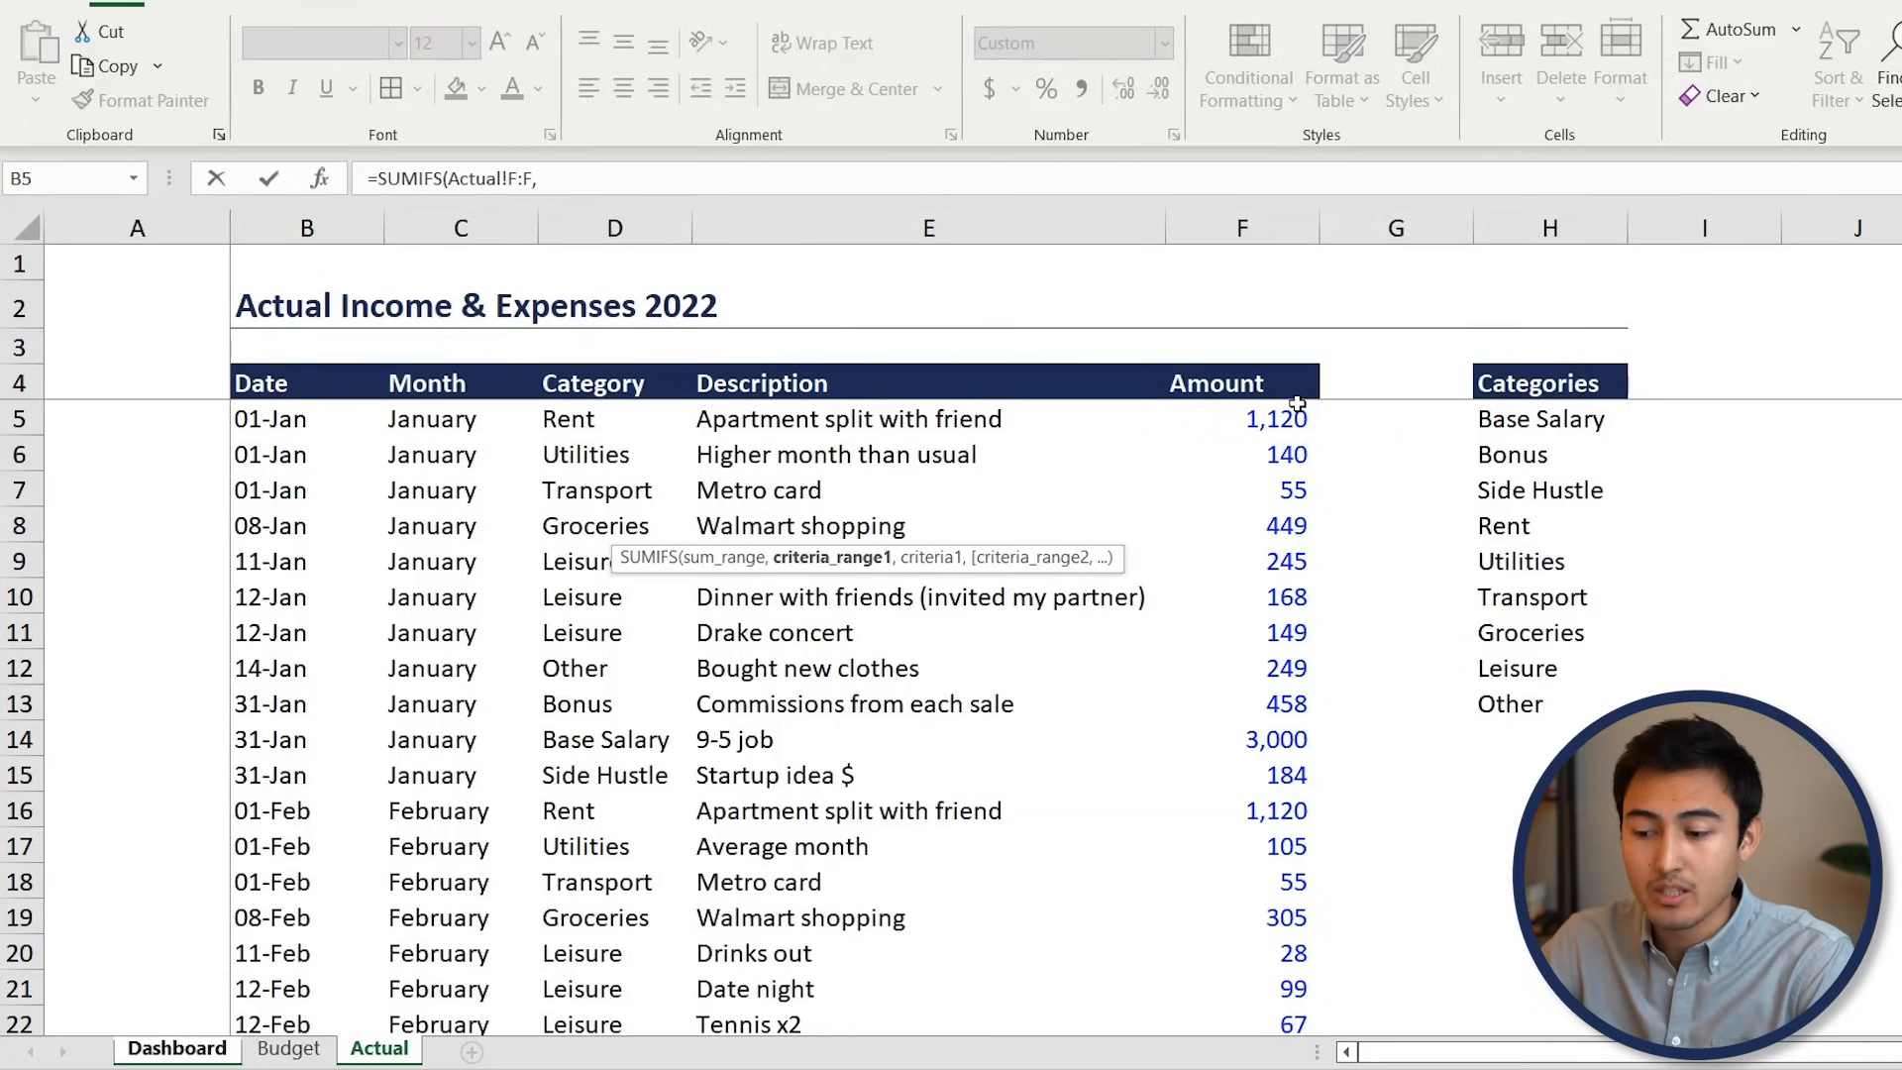
Add the Category column Actual!D:D as the first criteria range, with Dashboard!B8 as its criterion
click(617, 228)
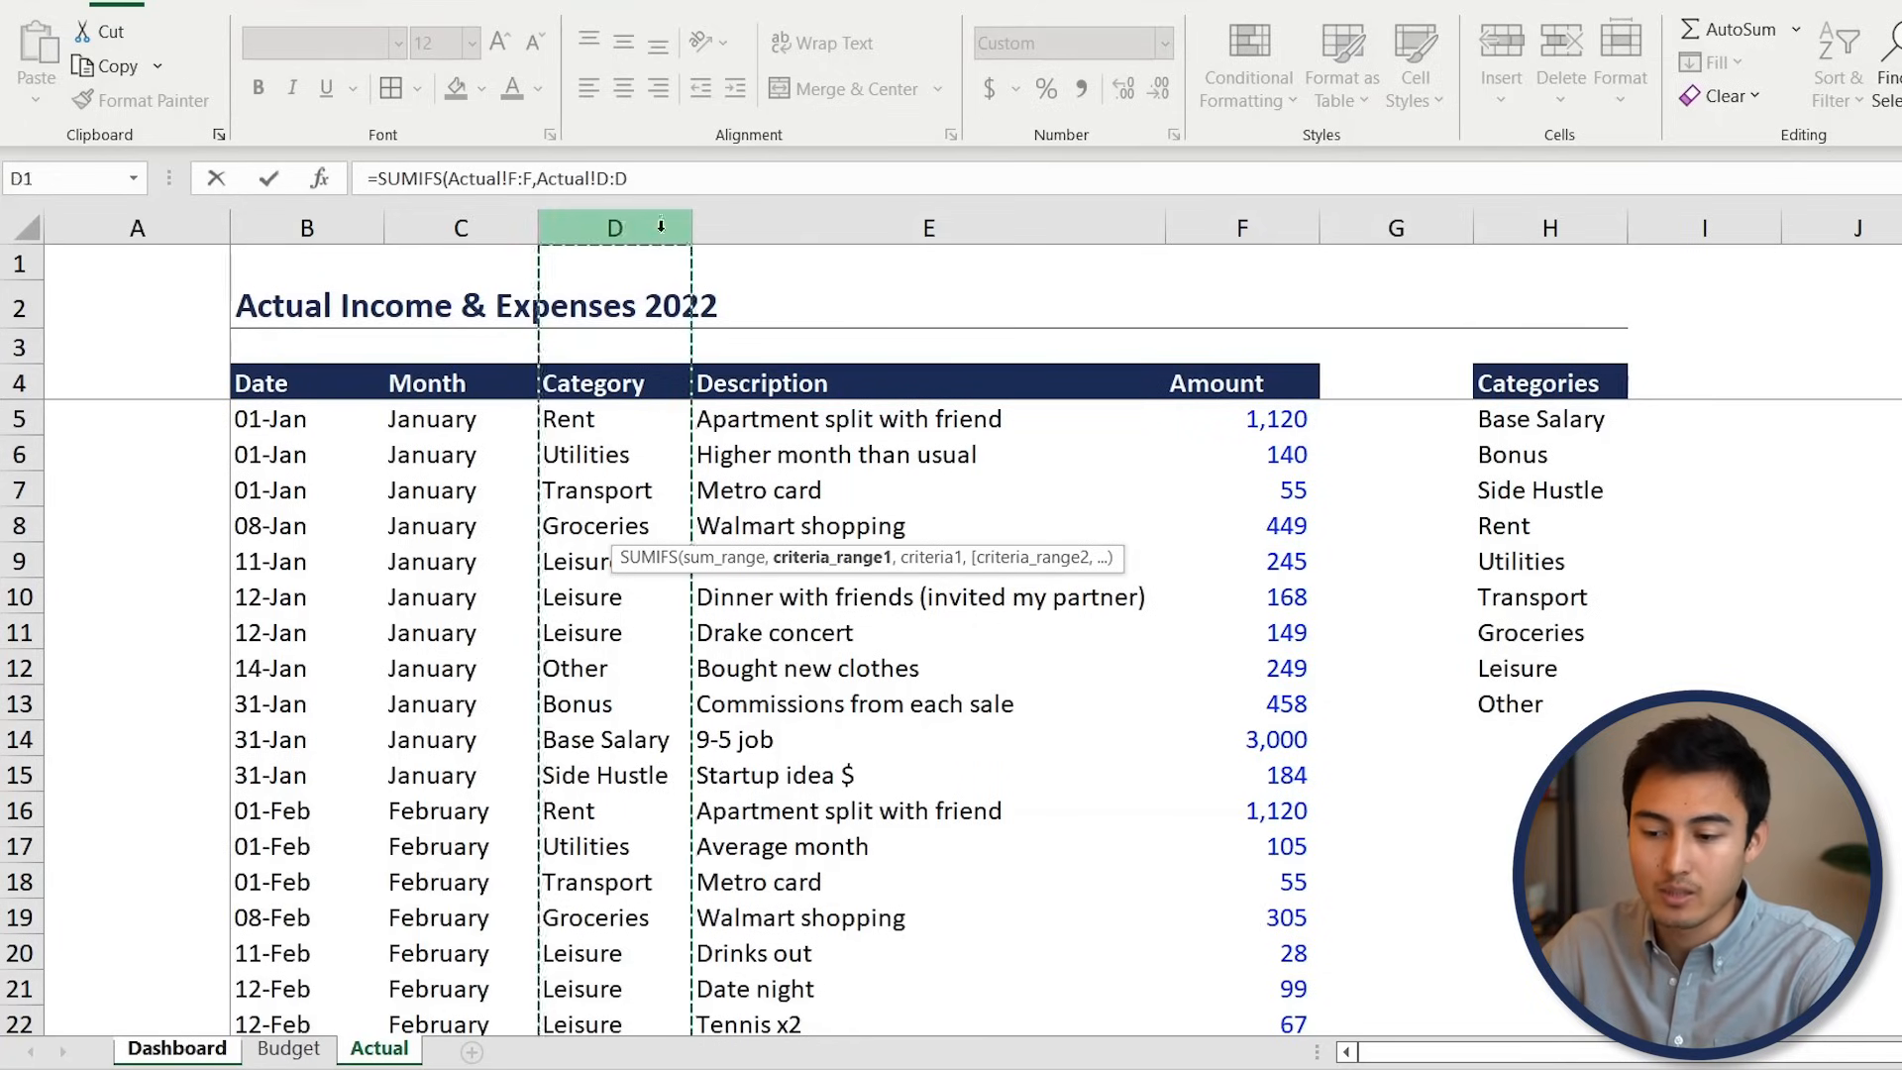
text(,)
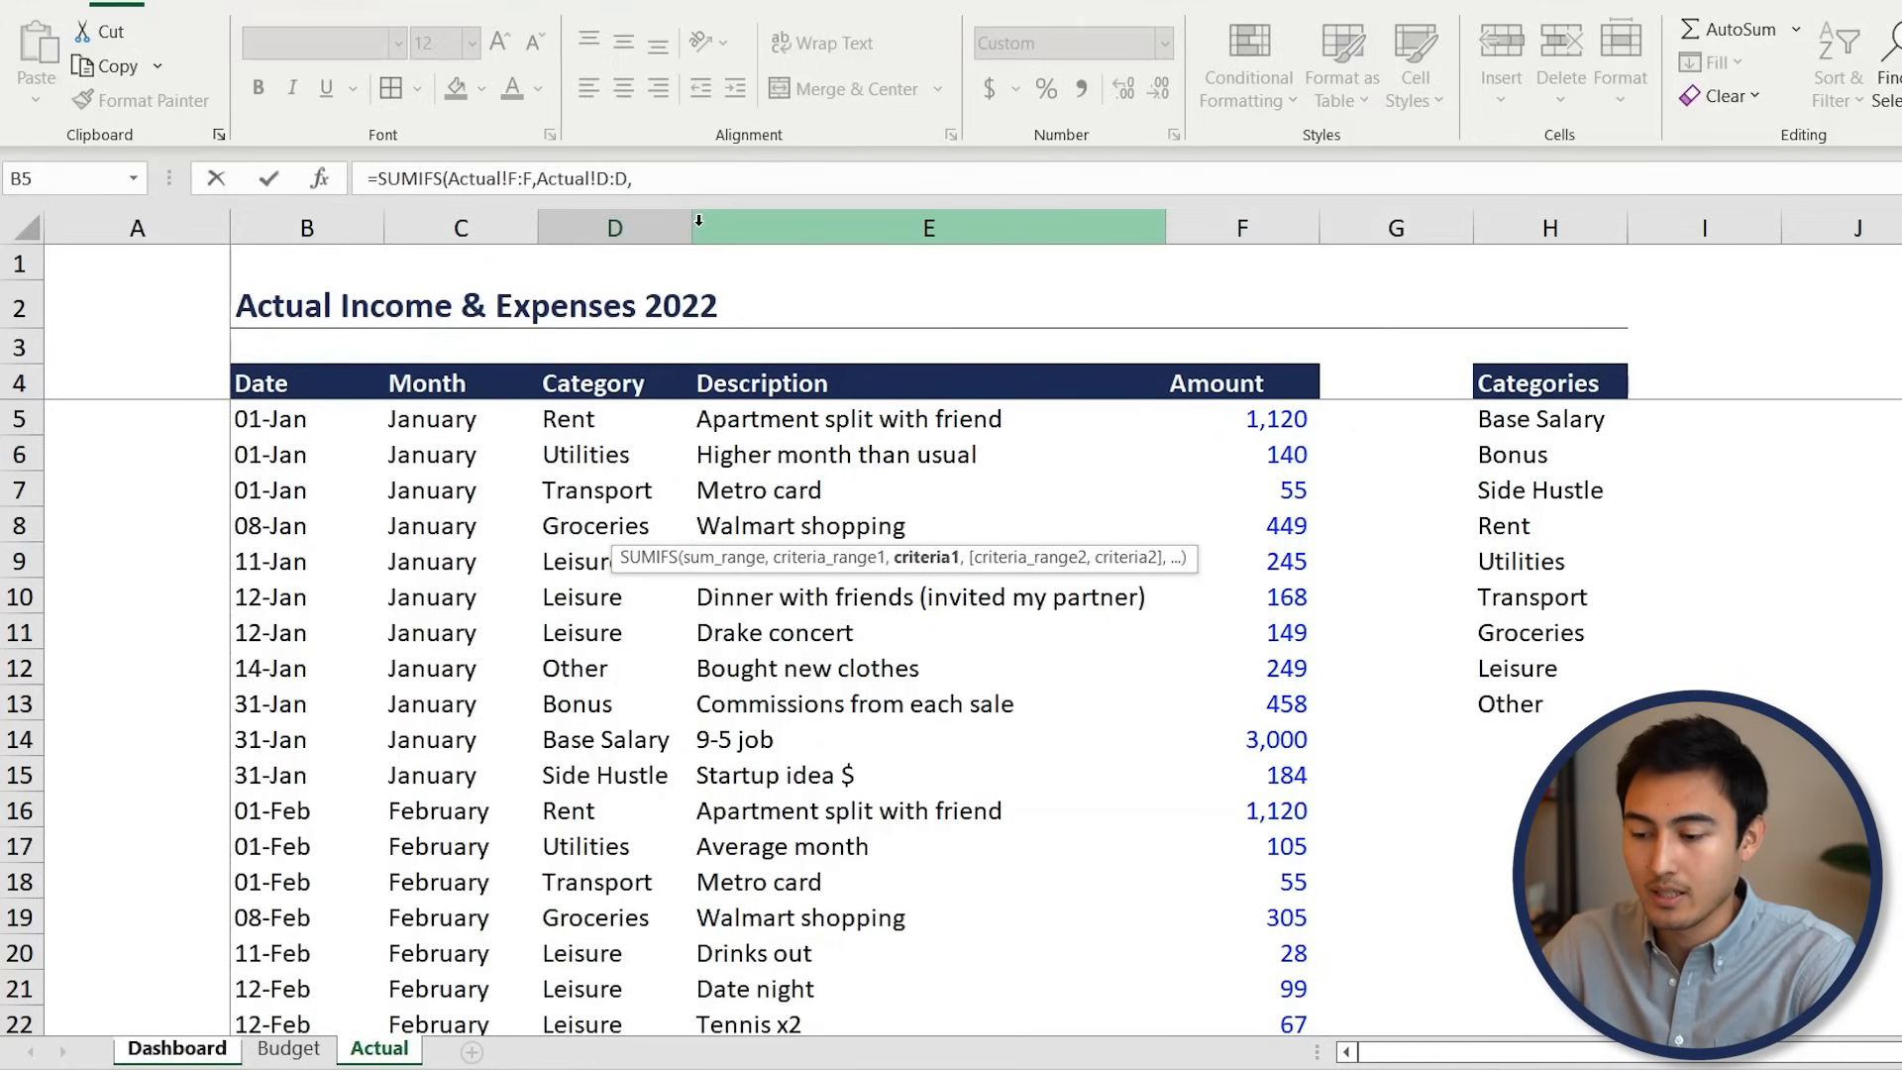
key(ctrl+Page_Up)
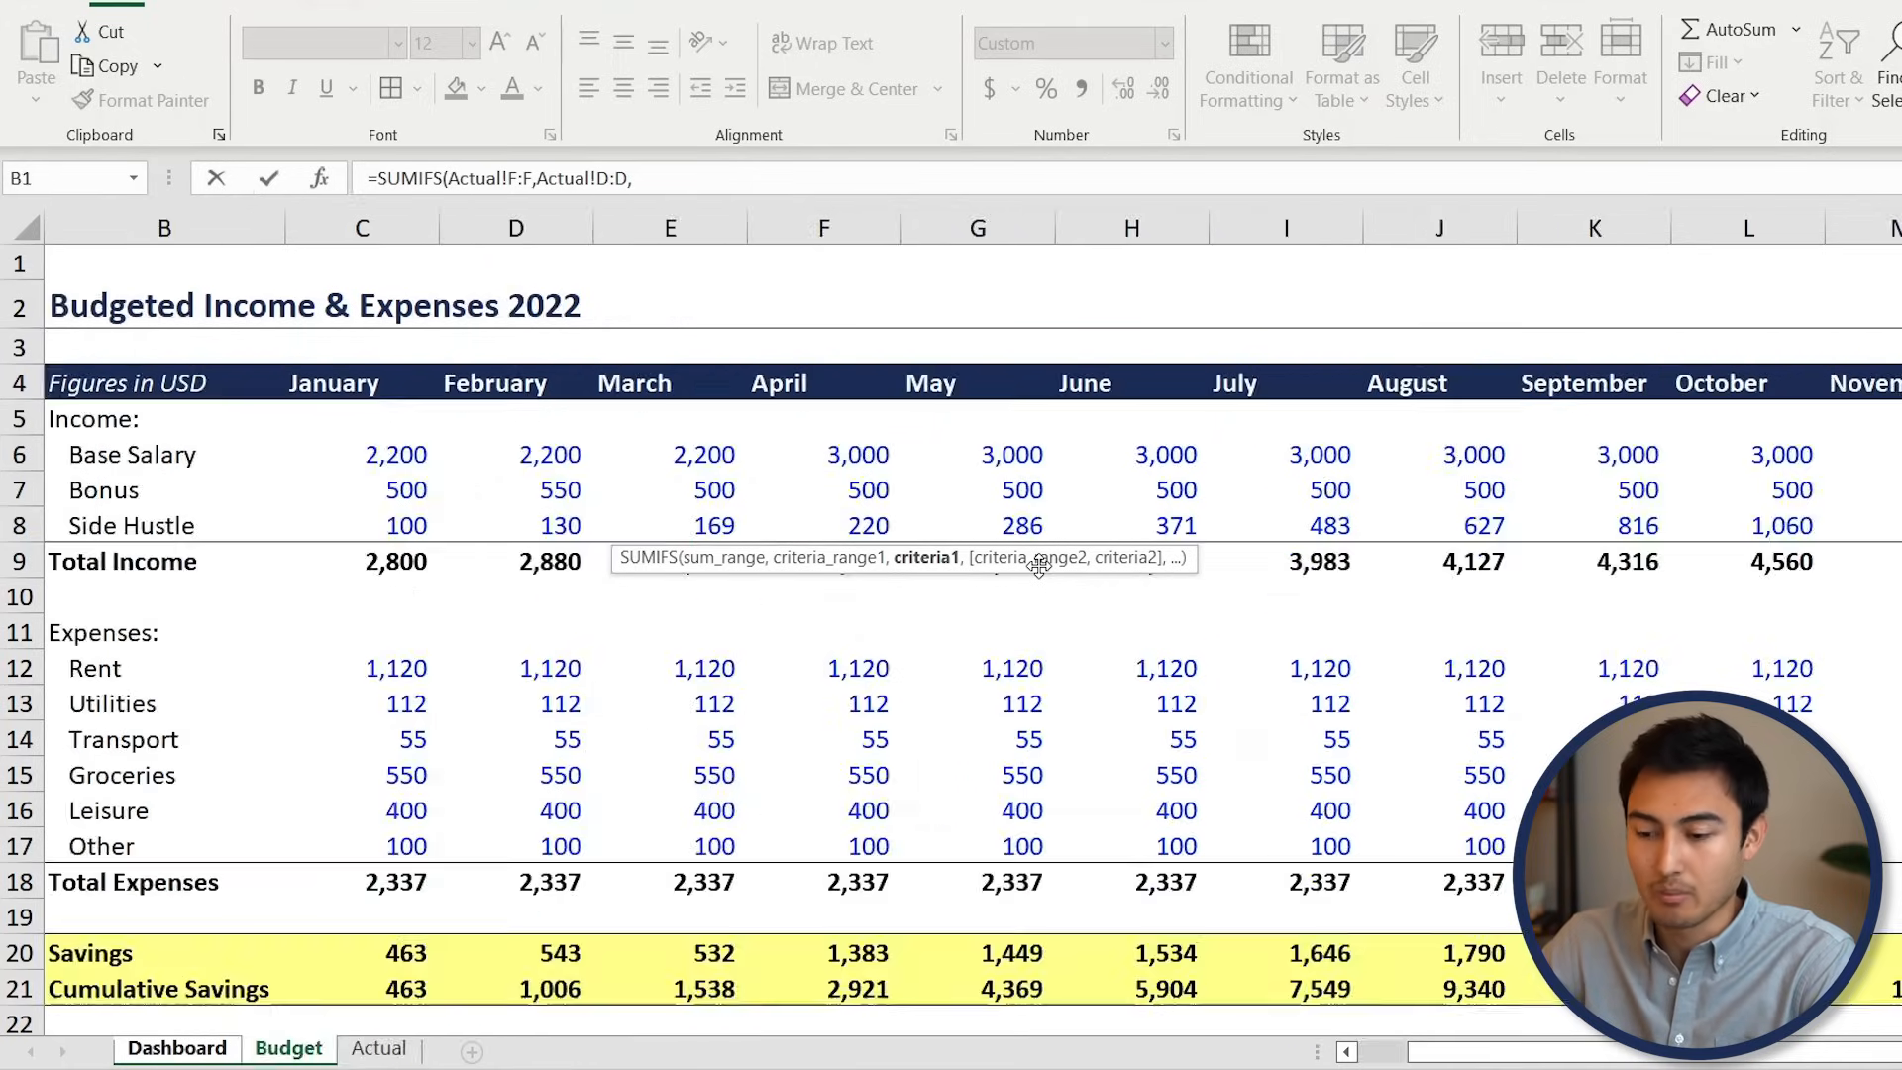
key(ctrl+Page_Up)
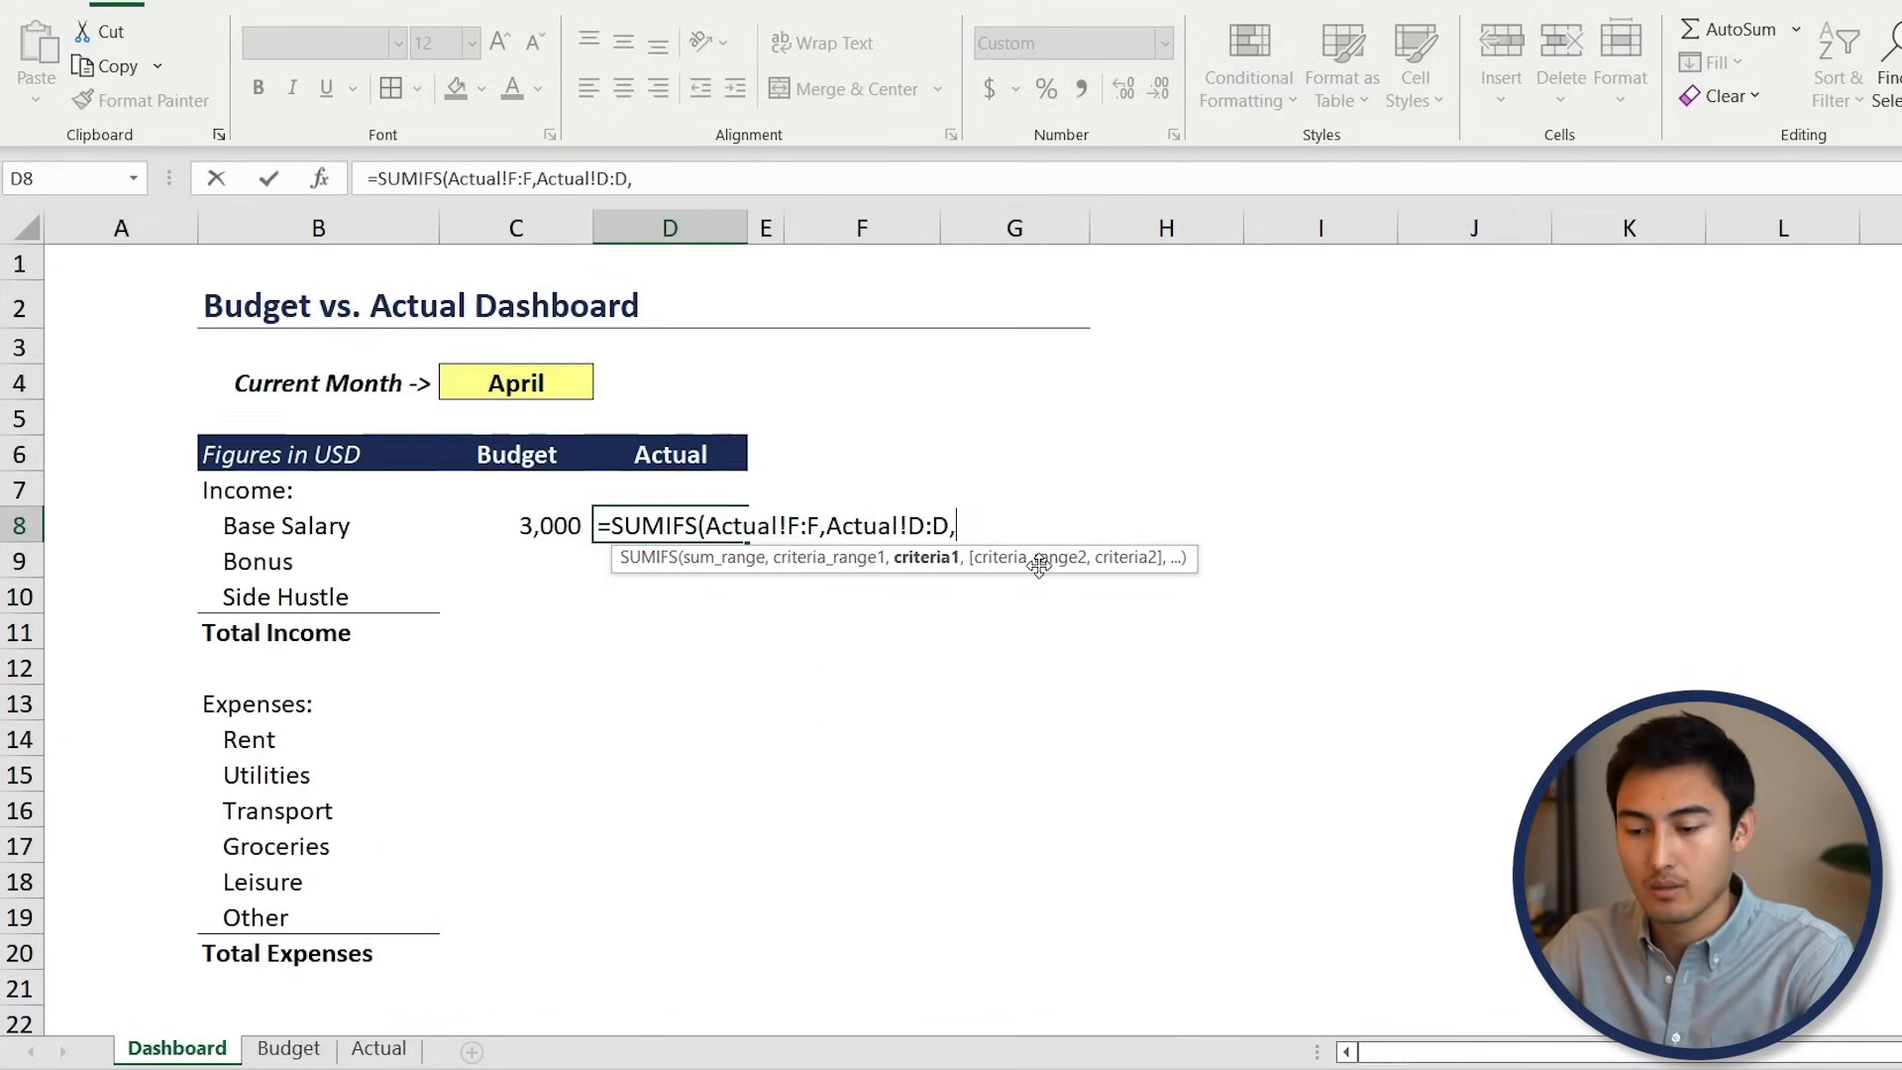
click(291, 532)
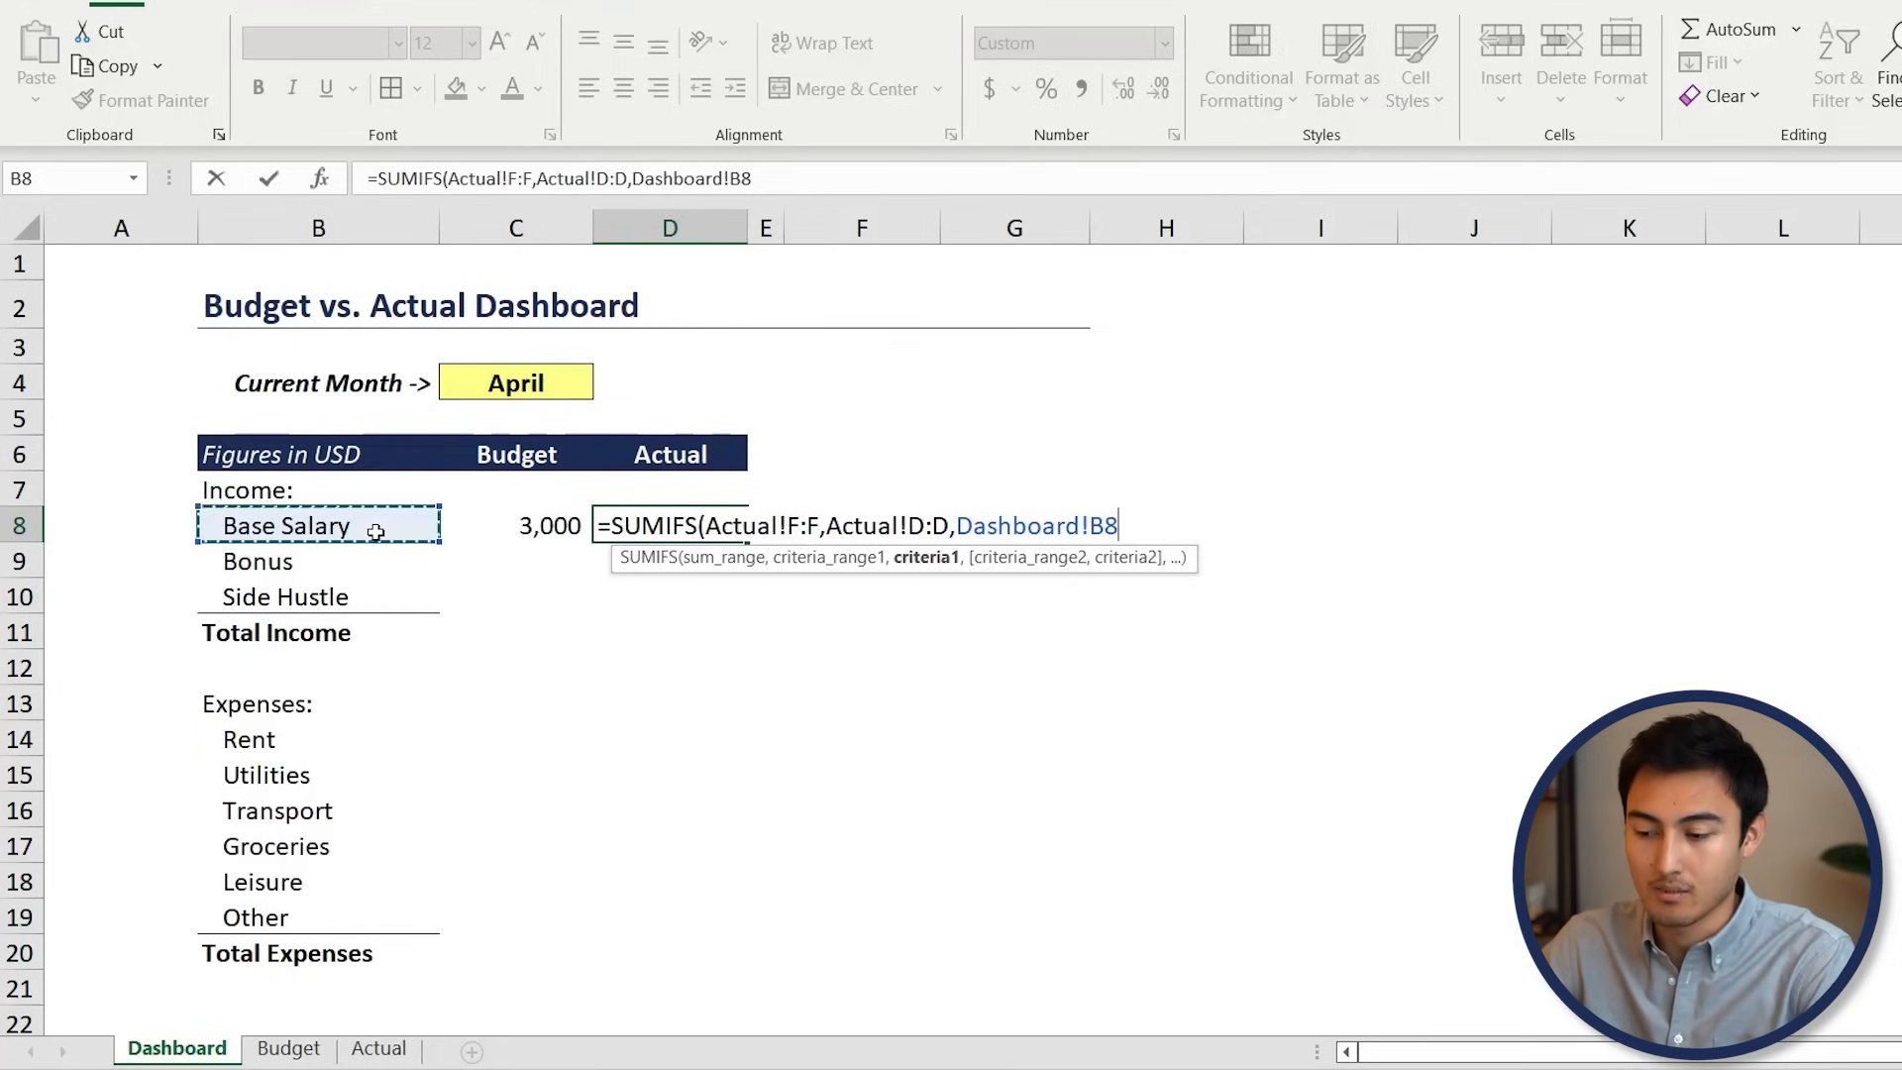
text(,)
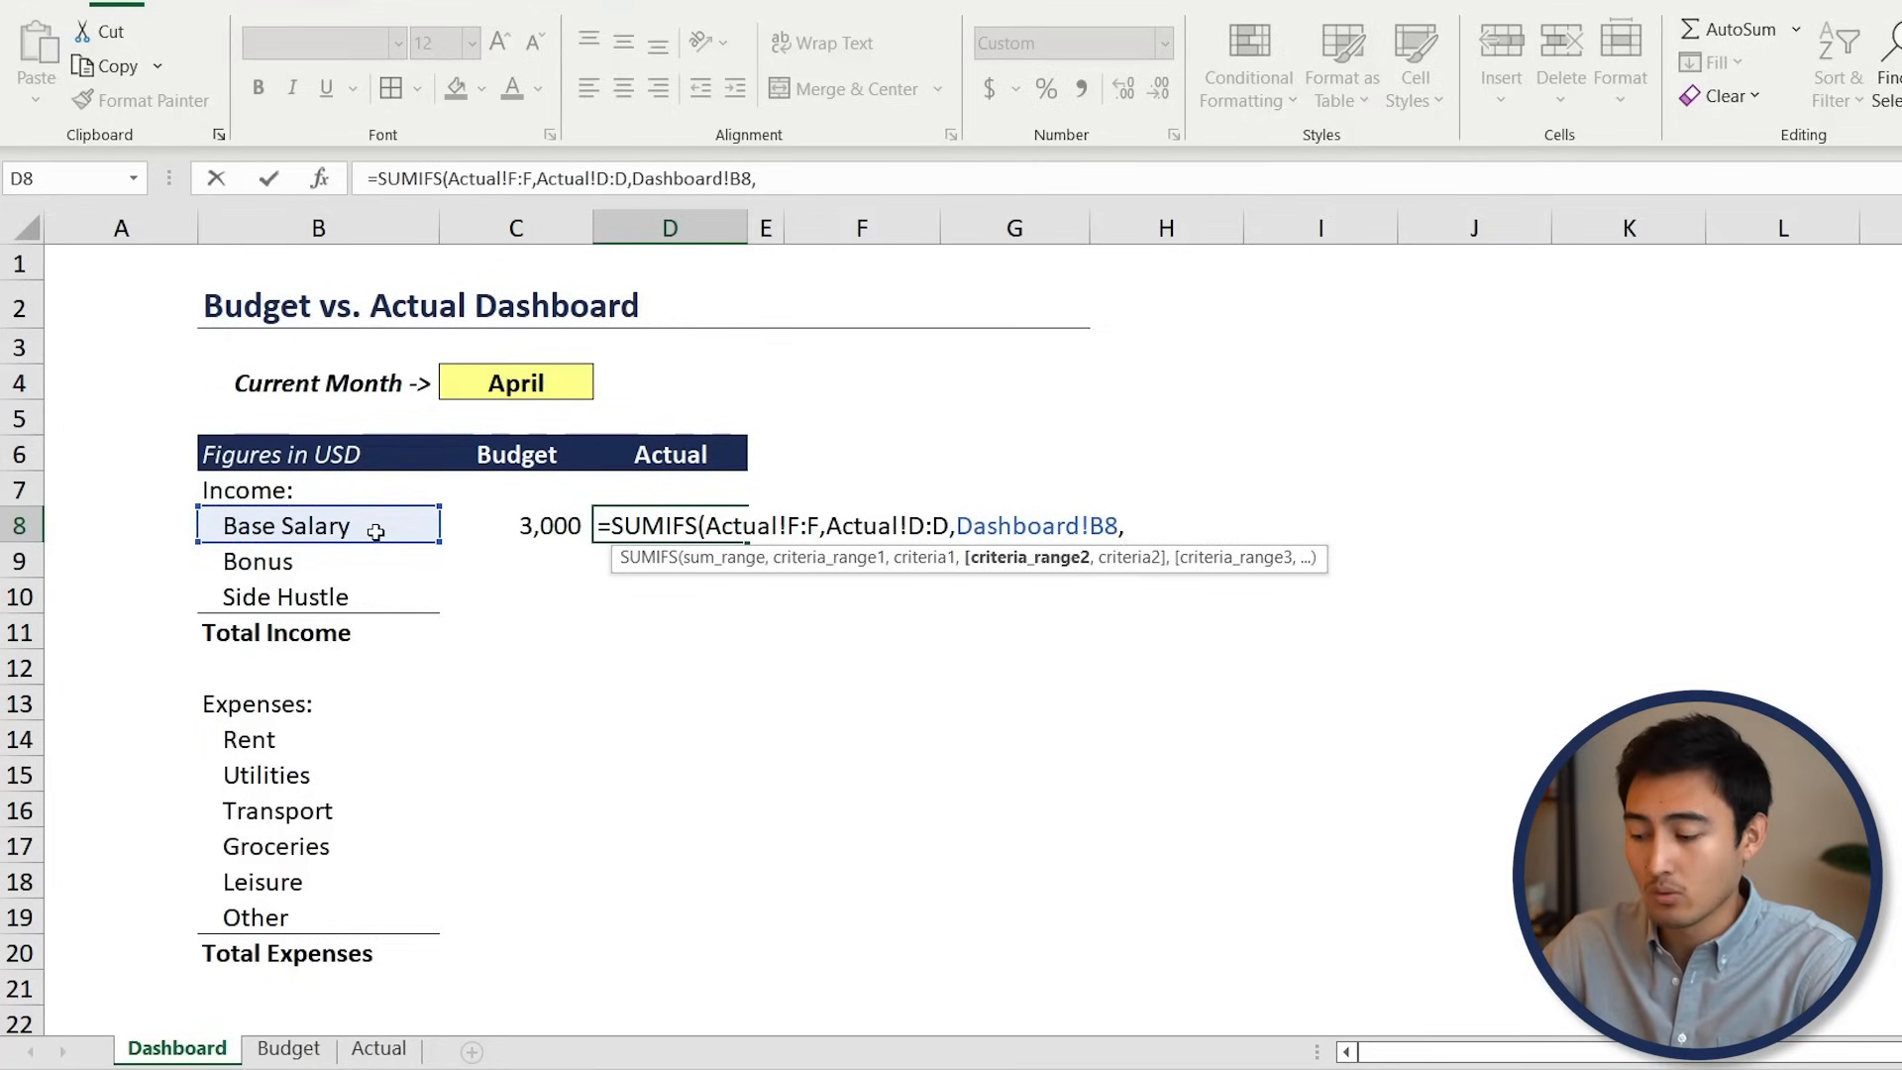
Add the Actual sheet's Month column, Actual!C:C, as the second criteria range of the SUMIFS formula
key(ctrl+Page_Down)
key(ctrl+Page_Down)
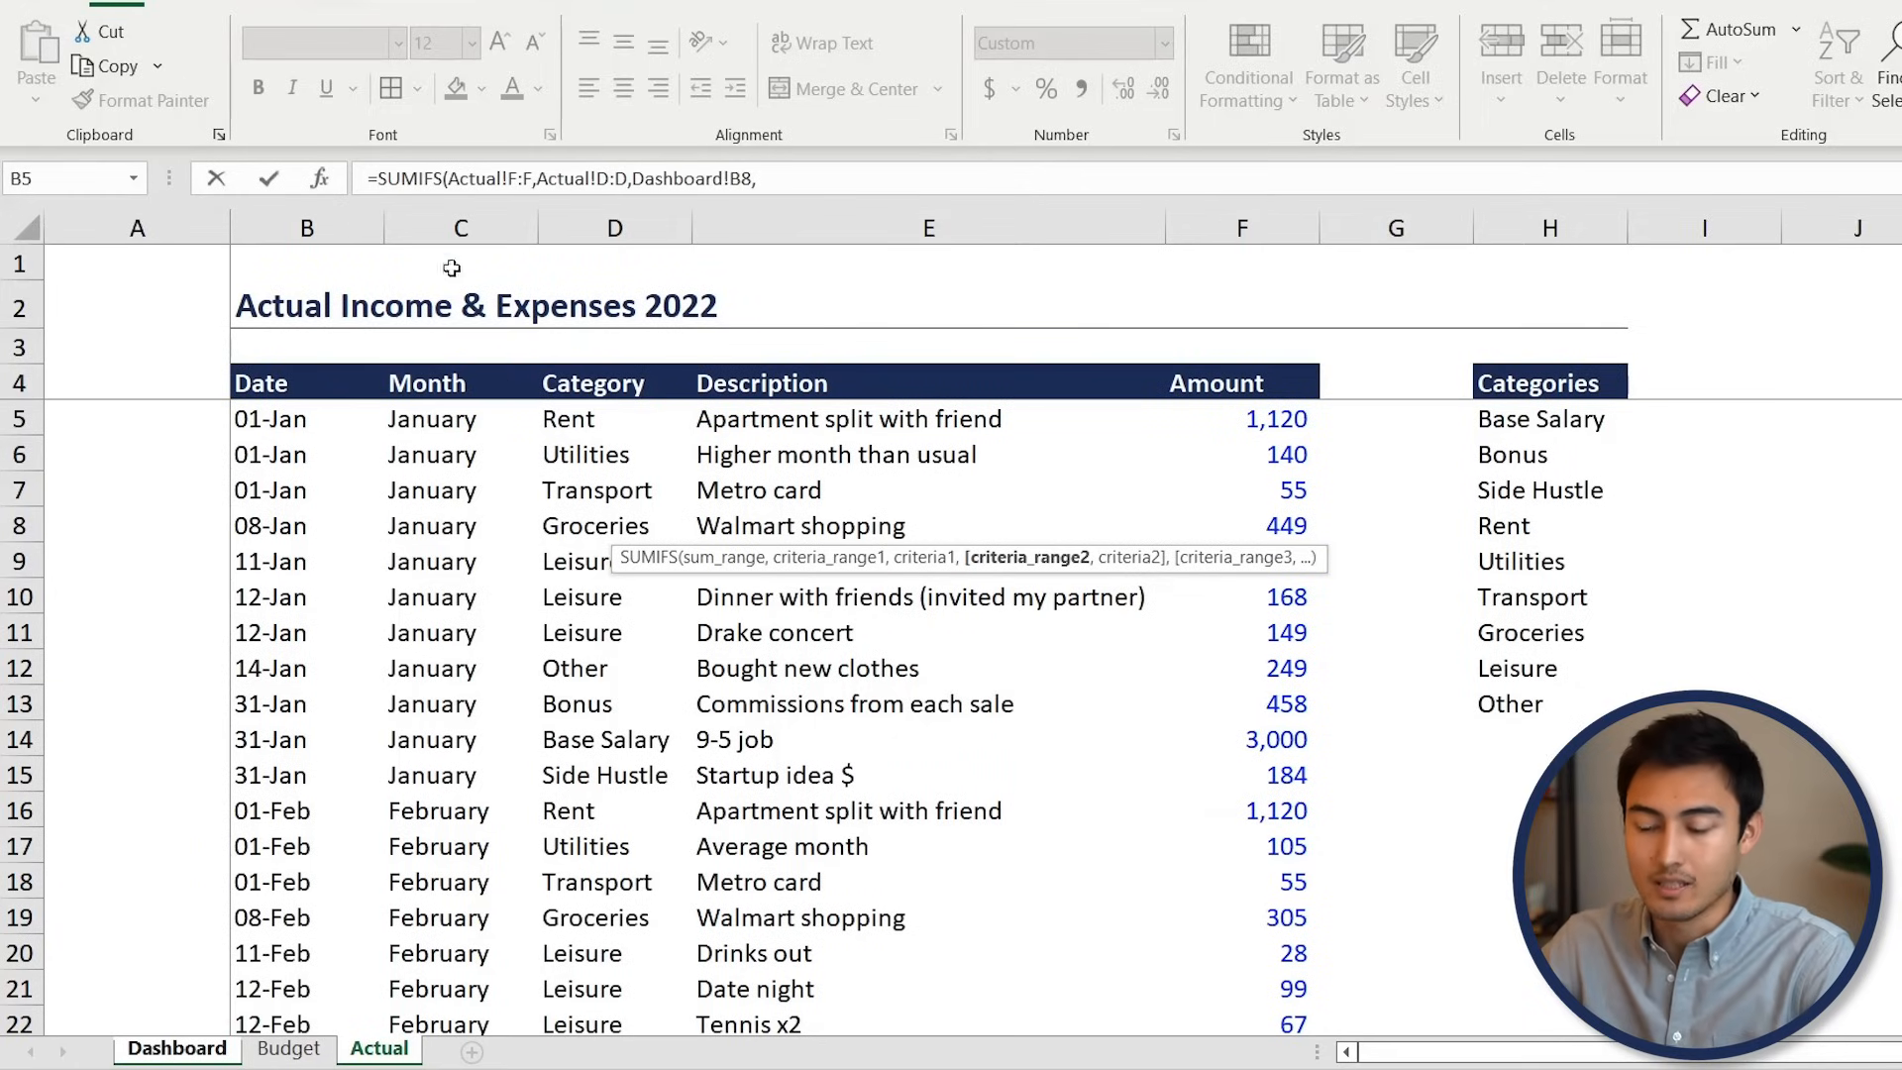
click(451, 216)
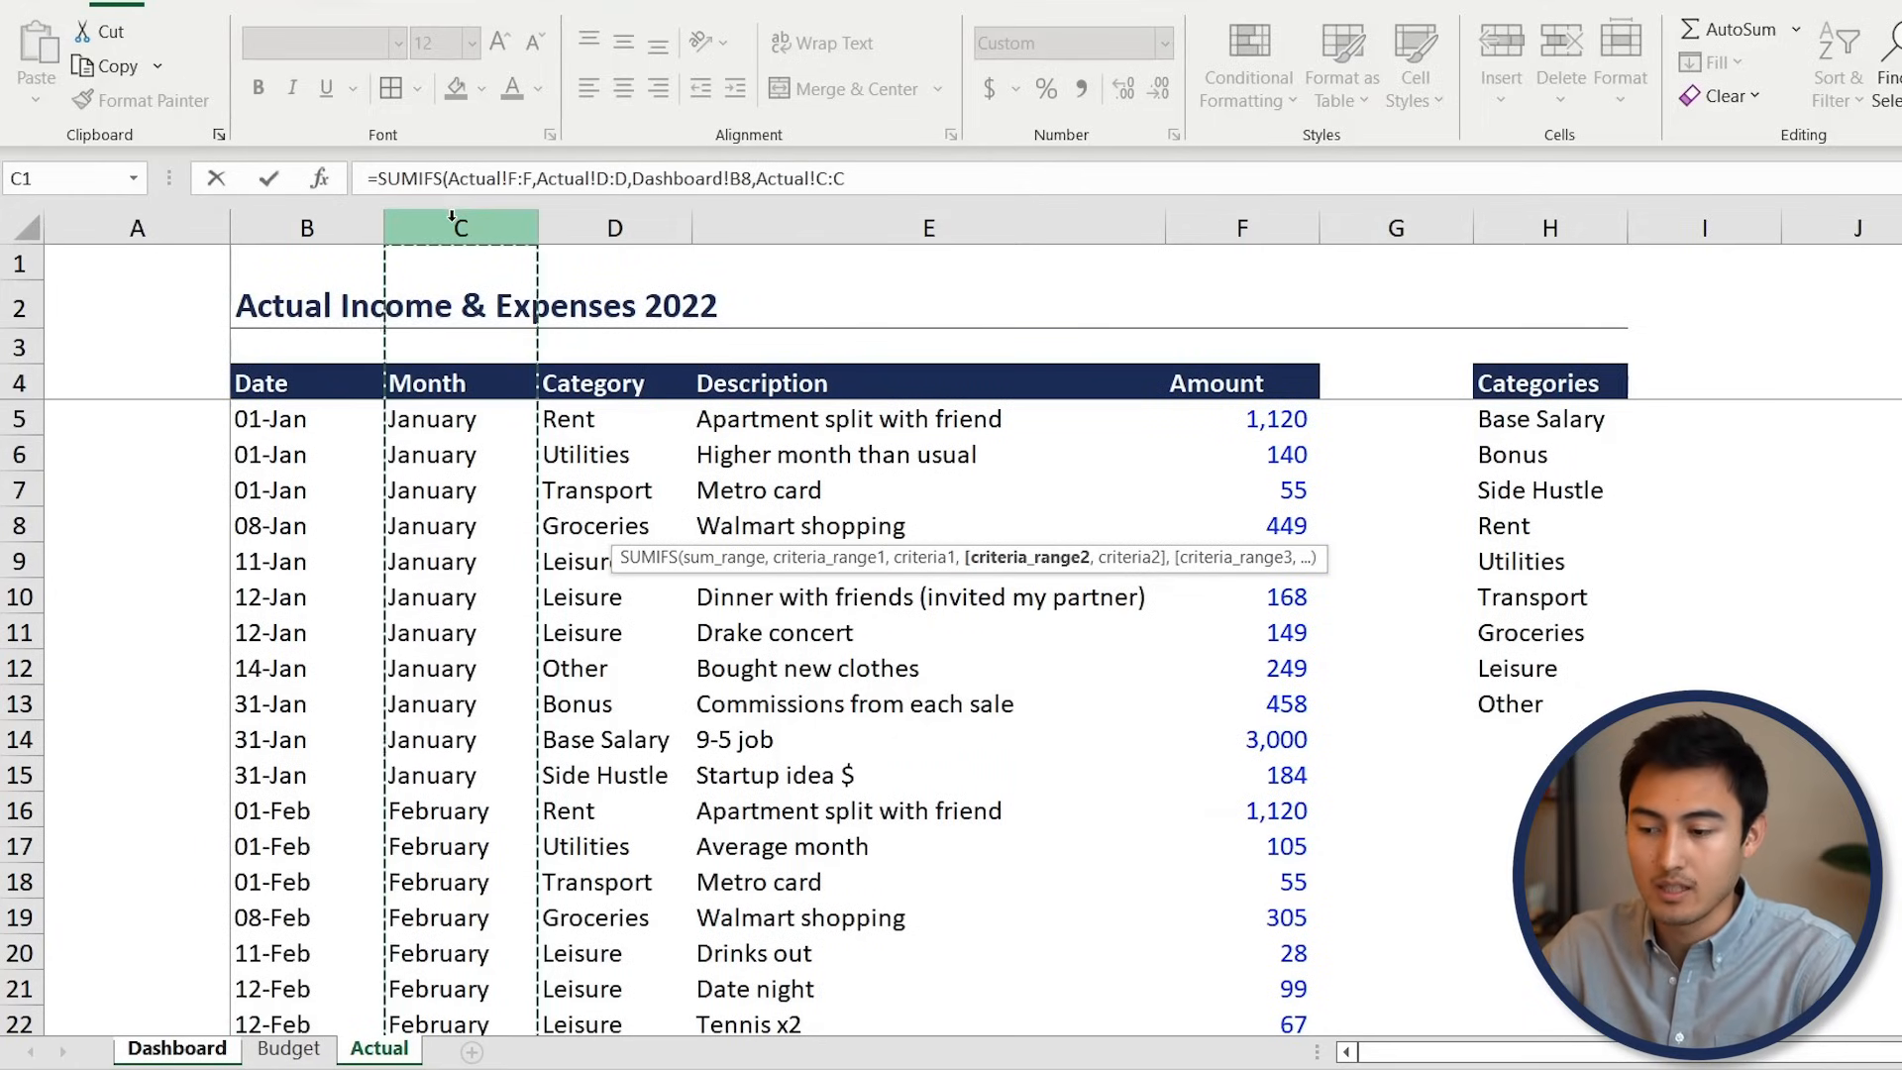
text(,)
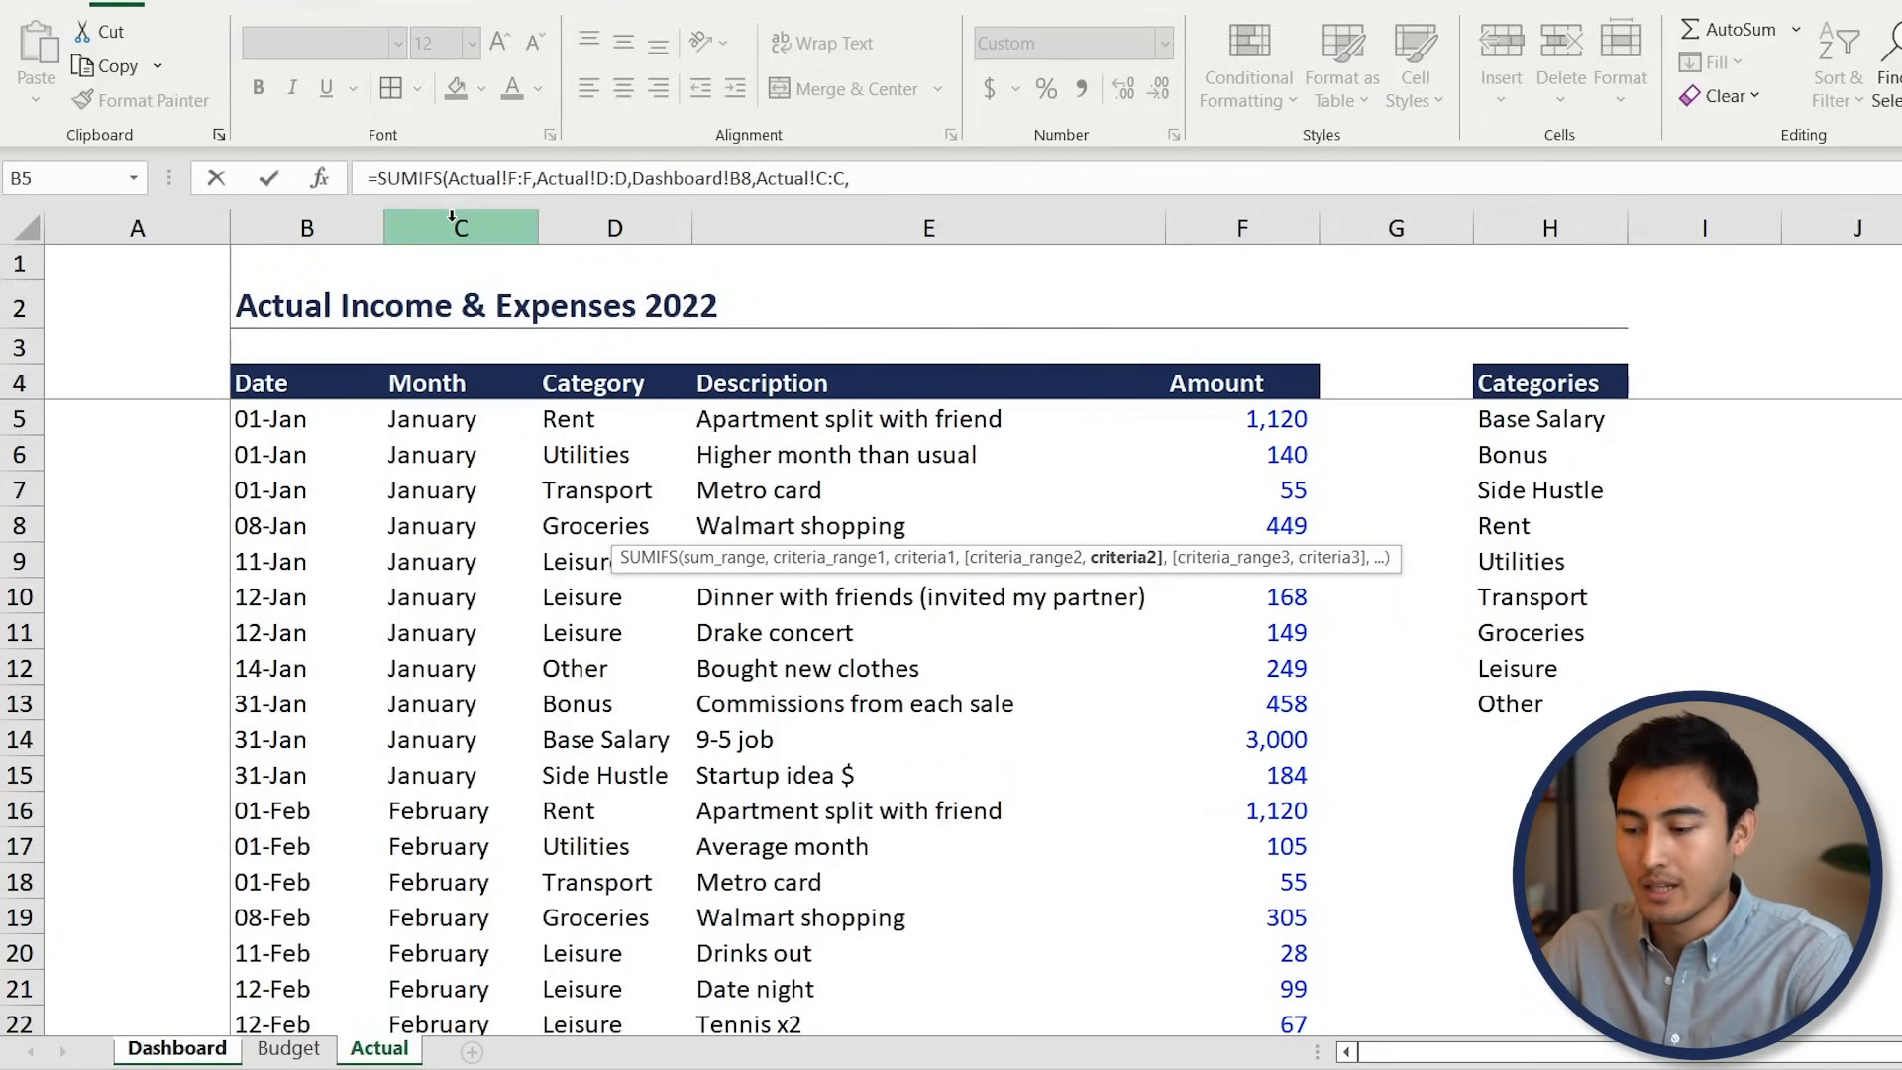
Use the current month cell as the second criterion with the absolute reference Dashboard!$C$4 and complete the SUMIFS formula in D8
key(ctrl+Page_Up)
key(ctrl+Page_Up)
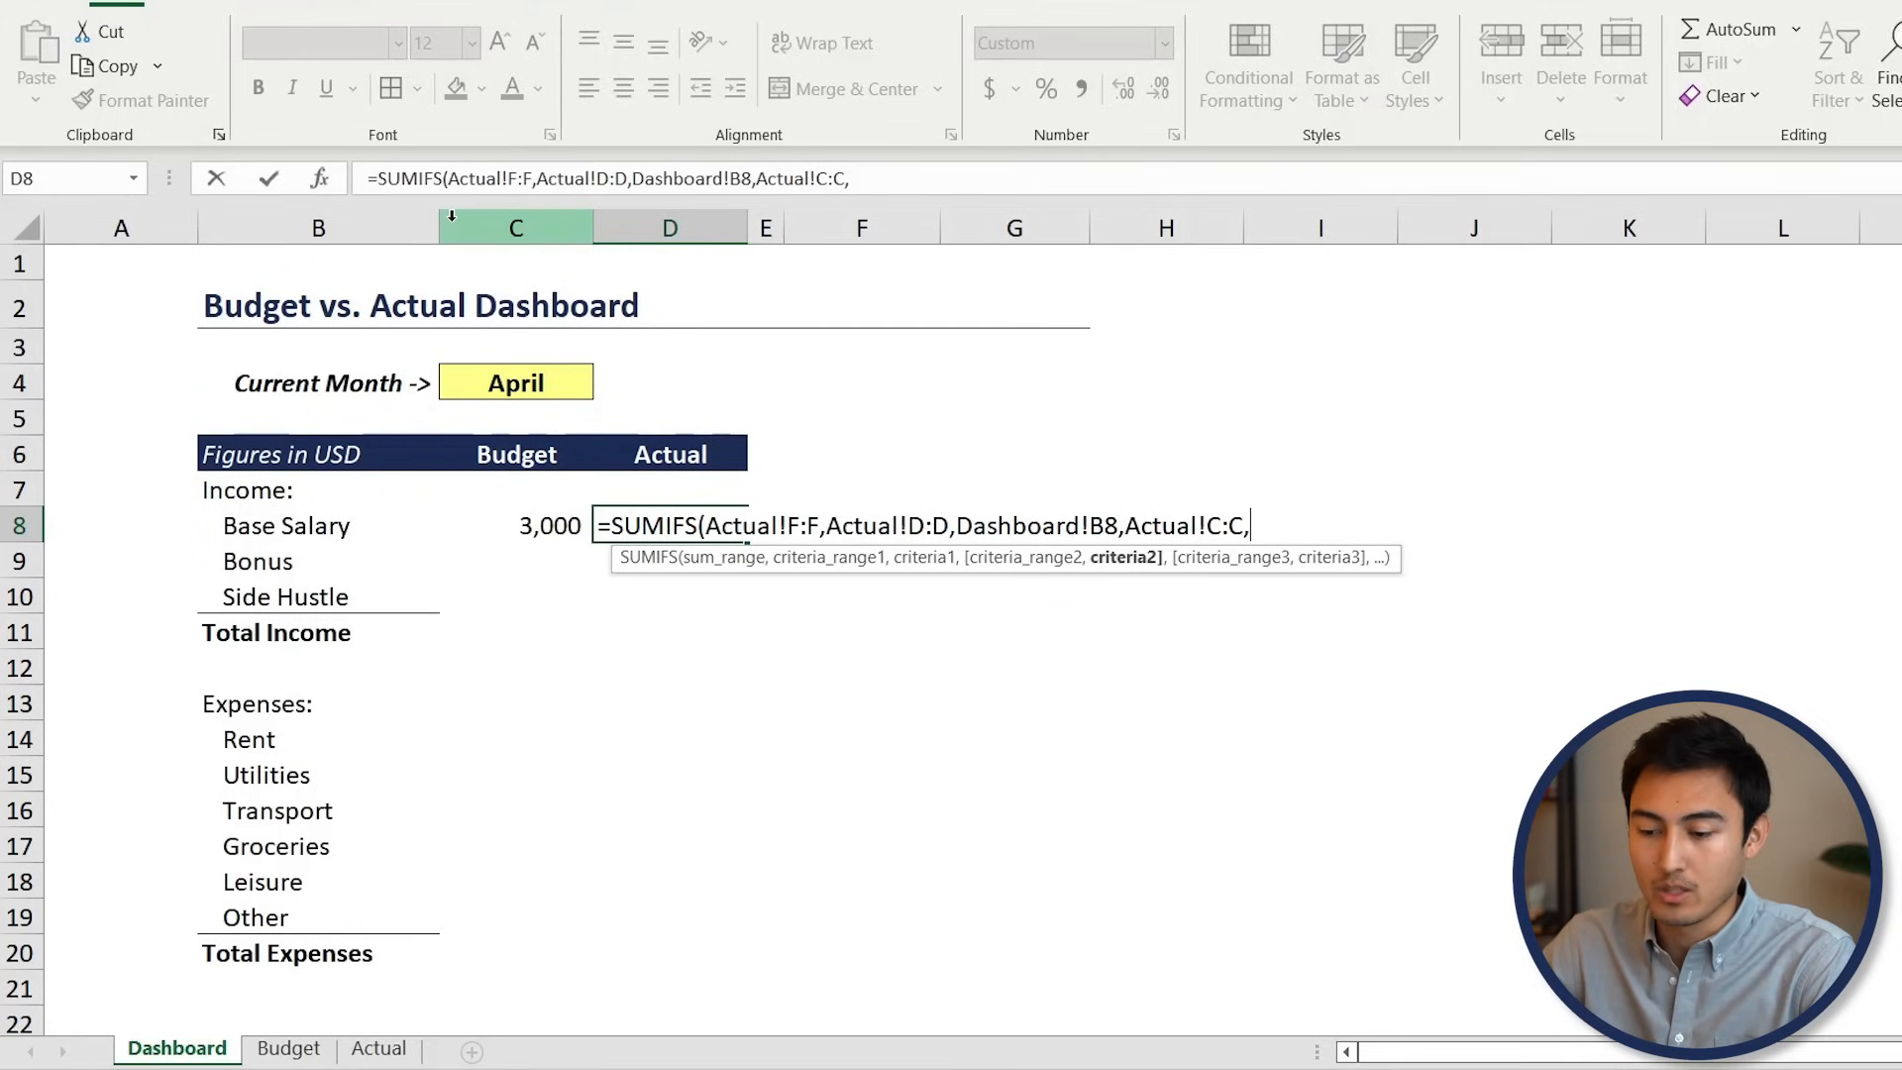
click(526, 386)
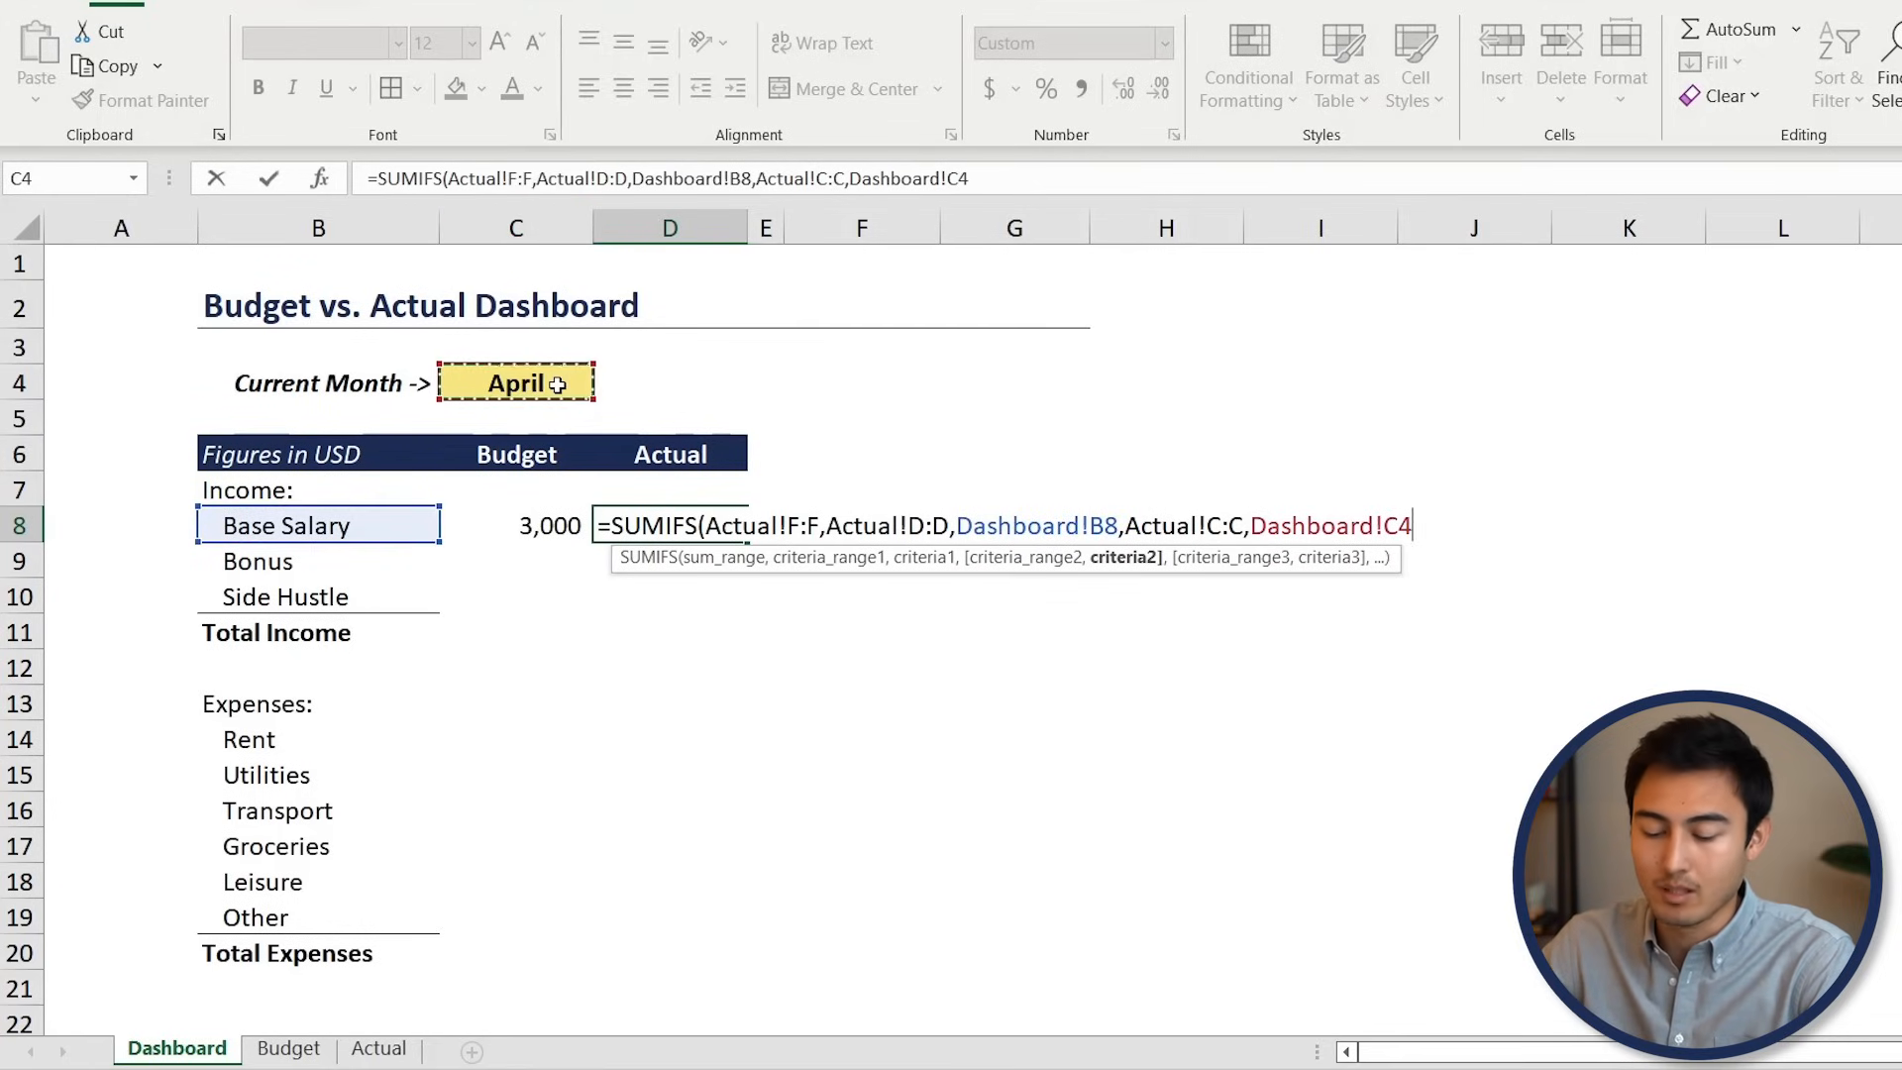
key(F4)
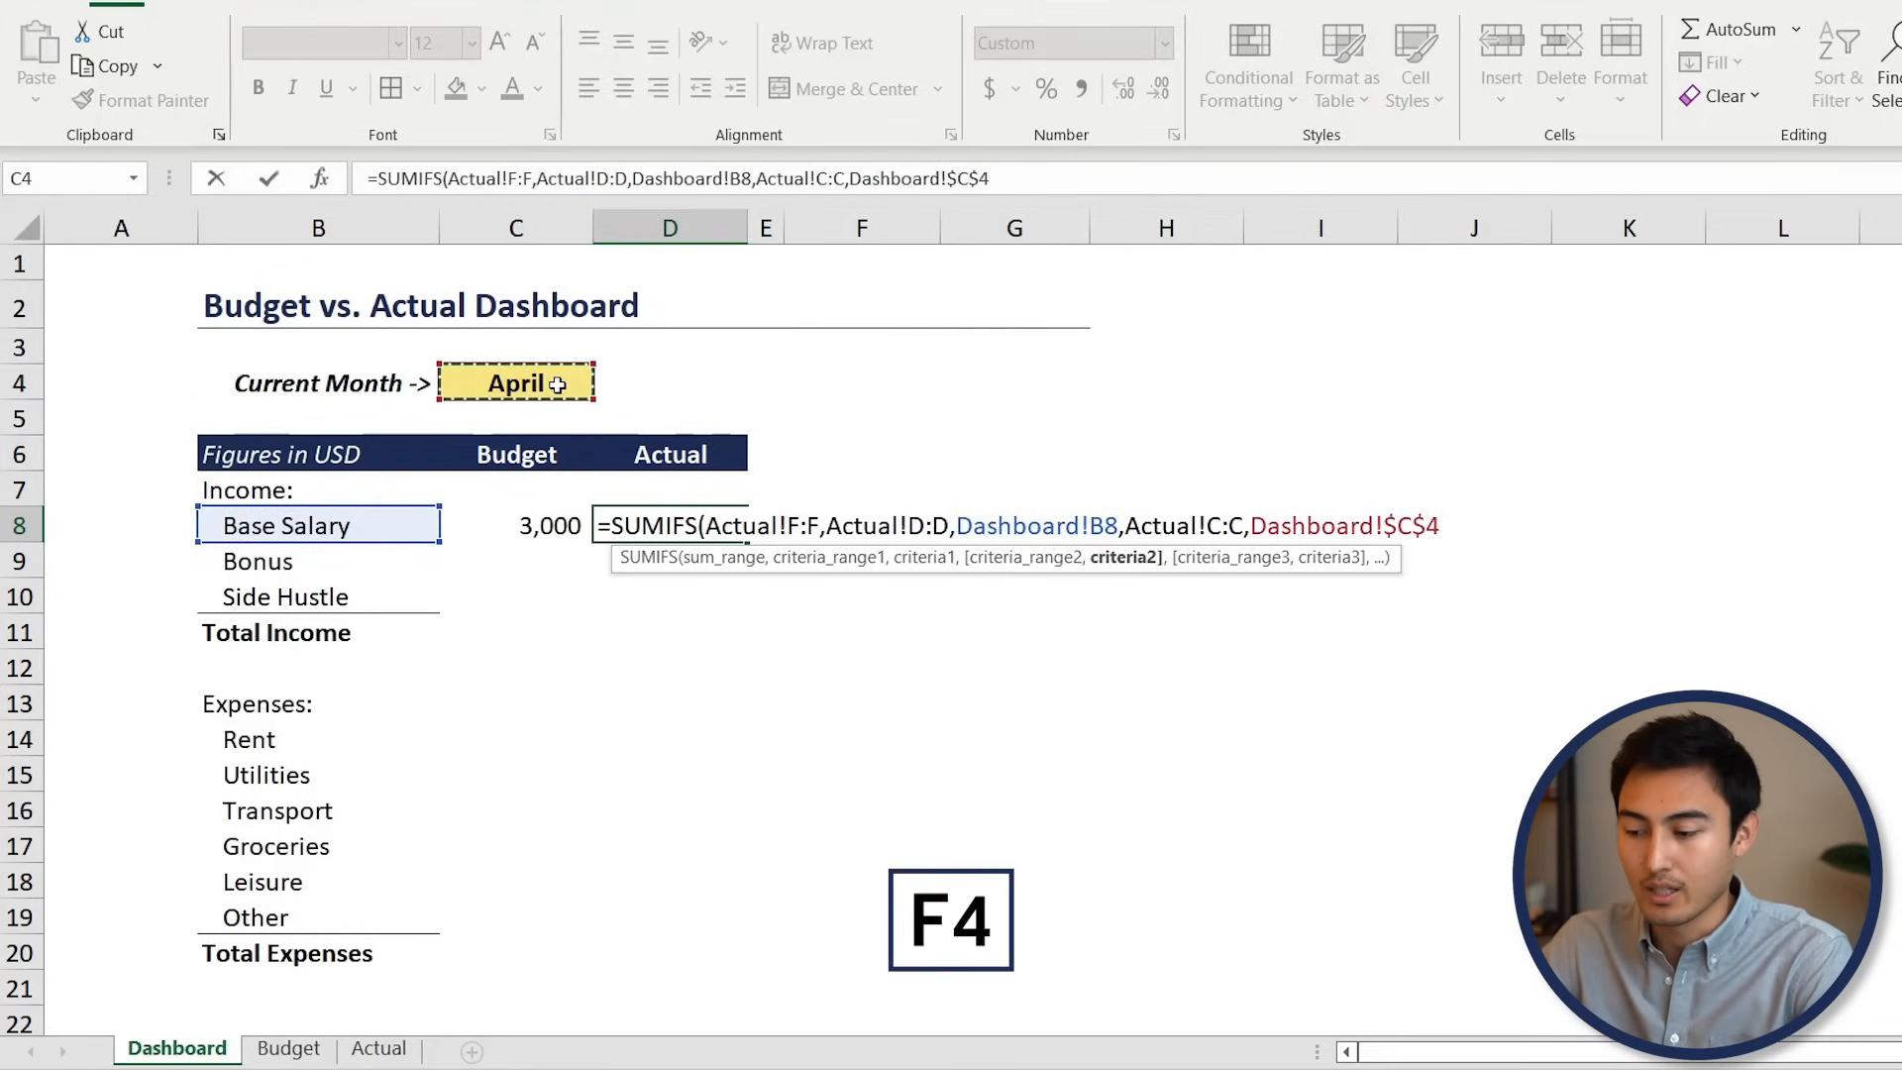
text())
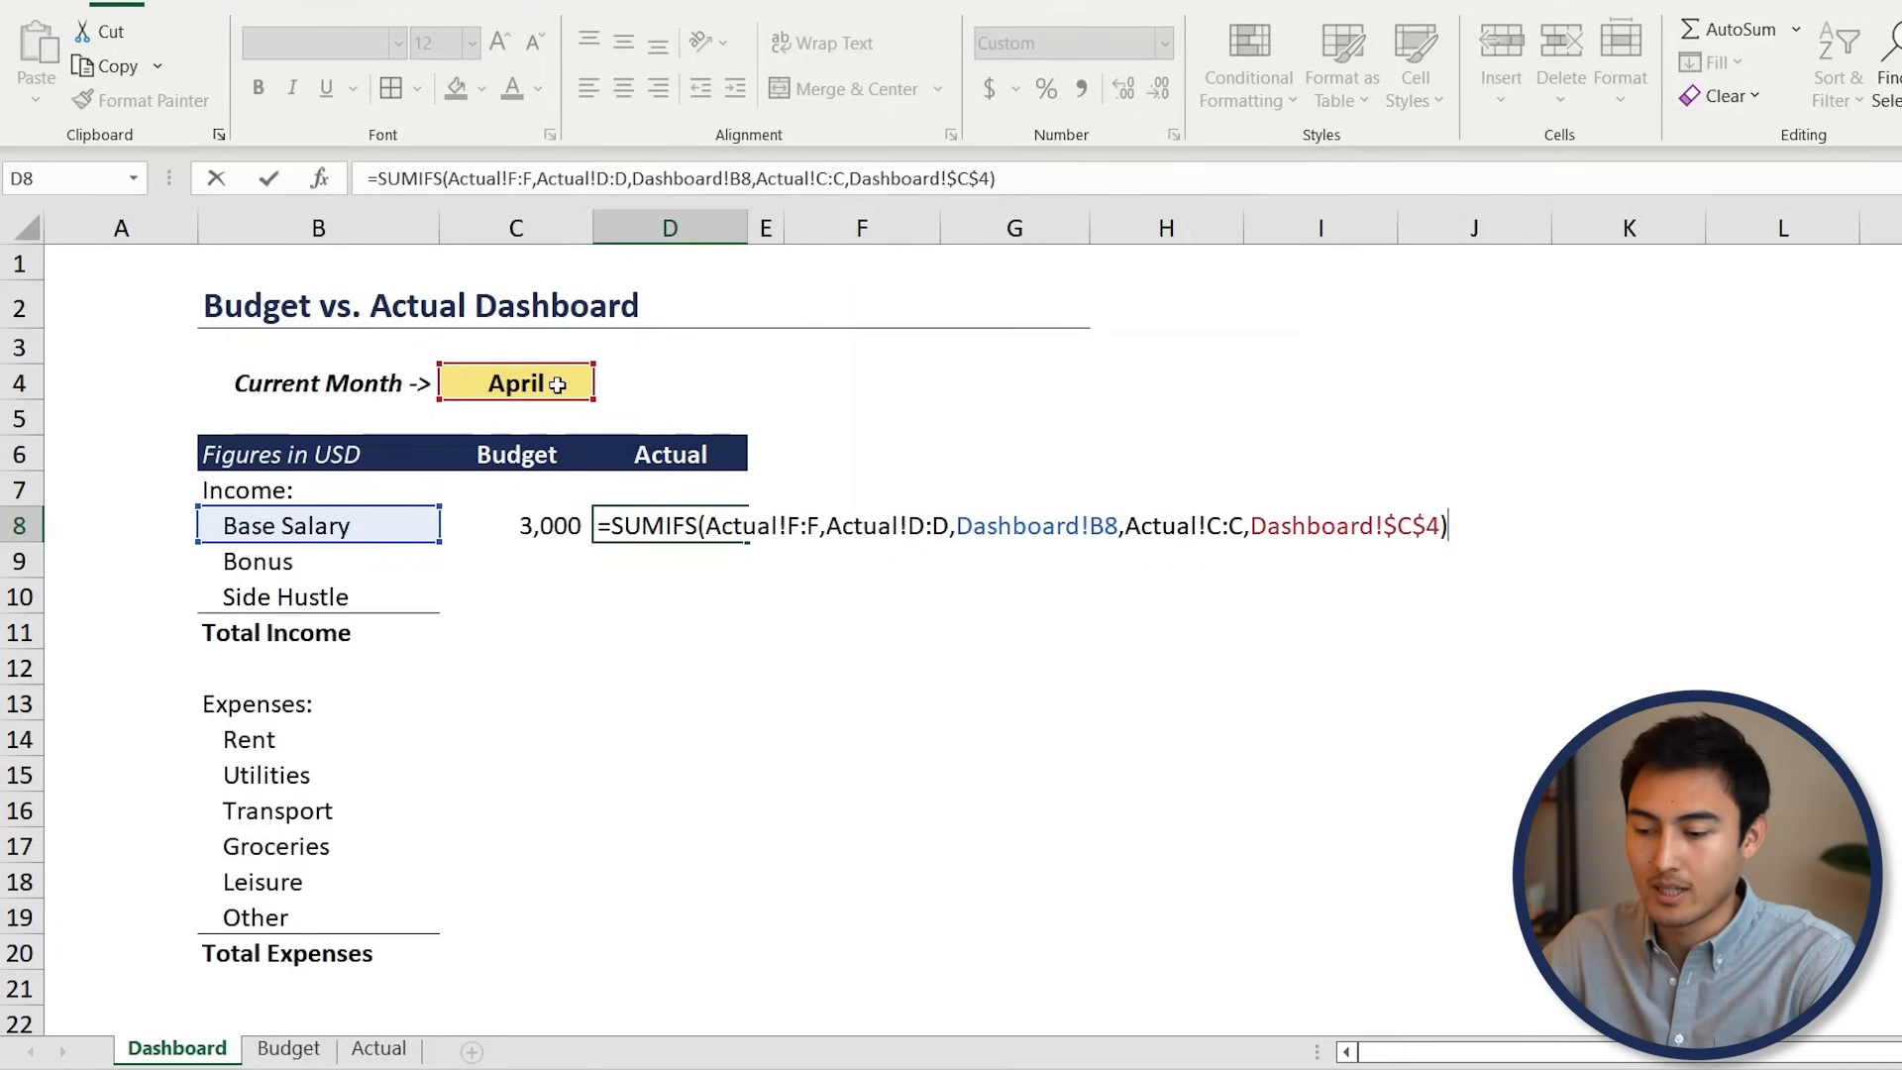
key(Return)
Copy the Base Salary budget and actual formulas in C8:D8 down through the Total Expenses row, C20:D20
key(Up)
key(Left)
key(shift+Right)
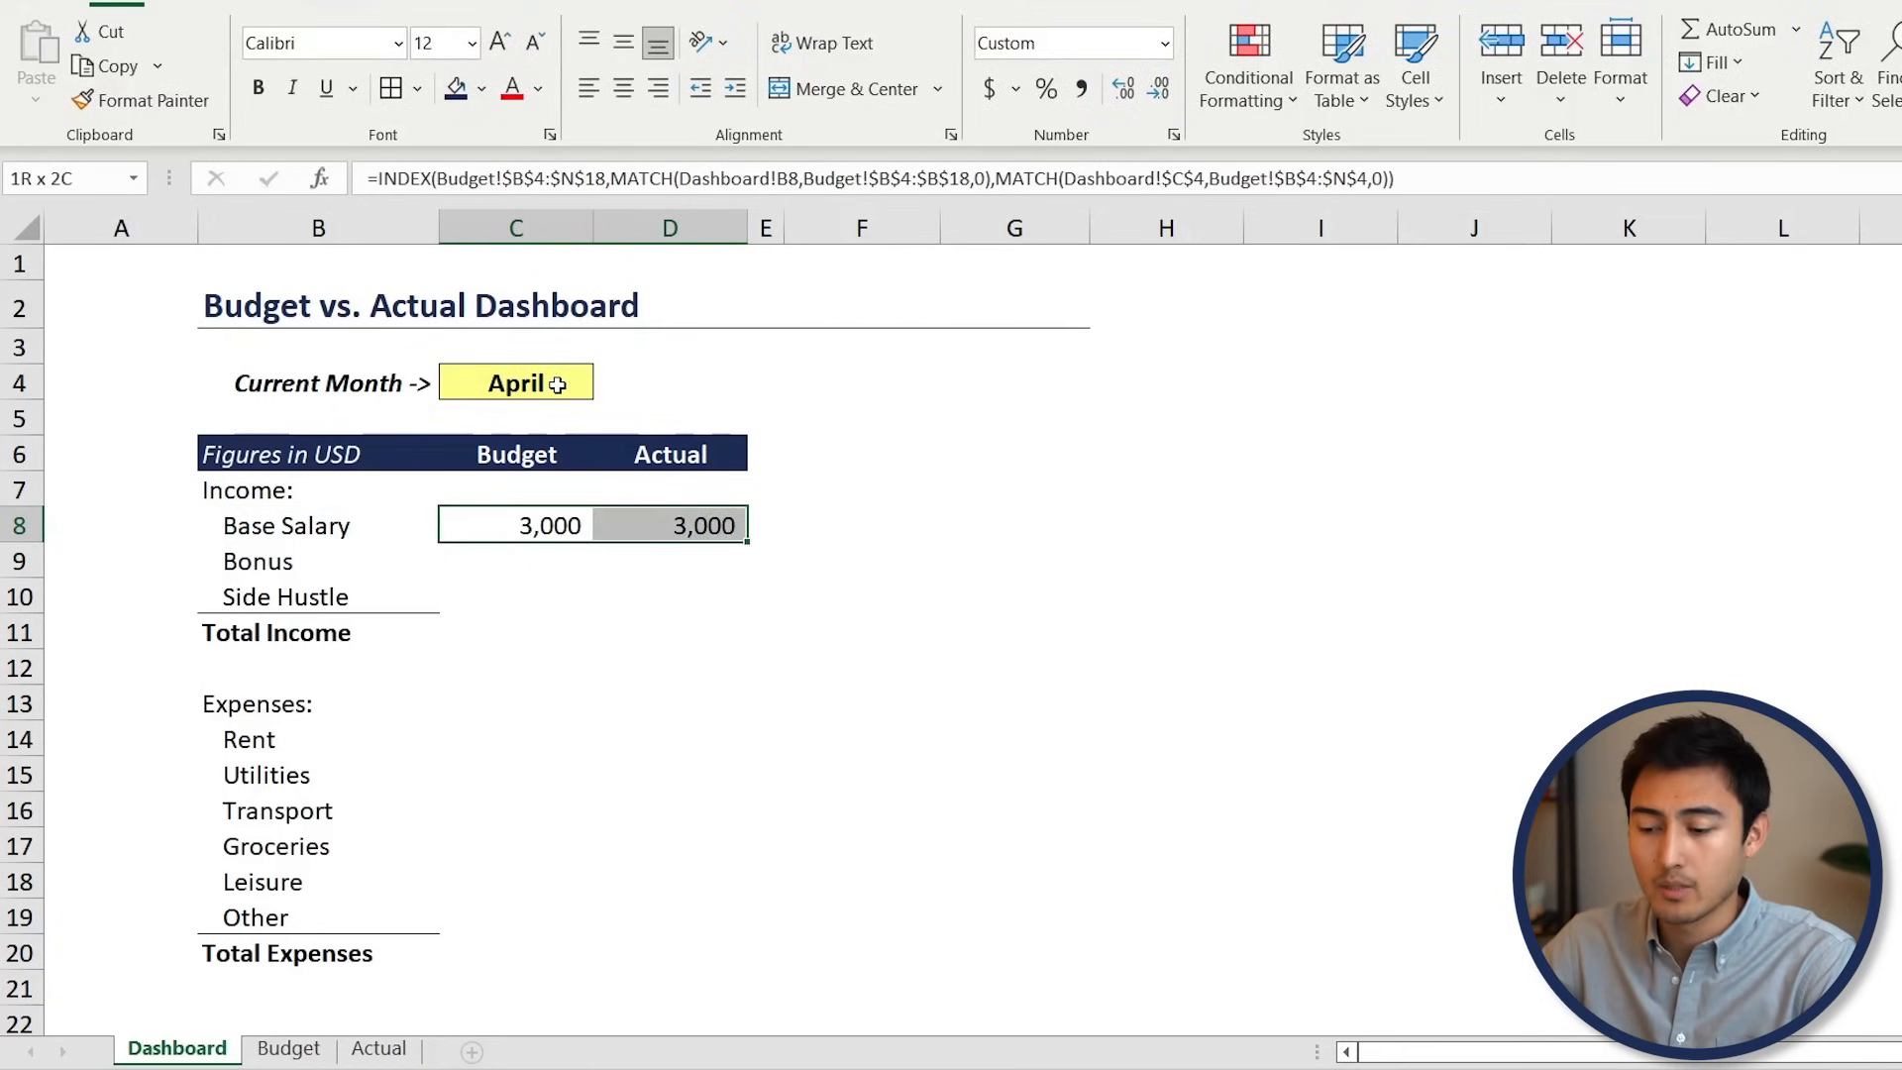
key(ctrl+c)
key(shift+Down)
key(shift+Down)
key(shift+Down)
key(shift+Down)
key(shift+Down)
key(shift+Down)
key(shift+Down)
key(shift+Down)
key(shift+Down)
key(shift+Down)
key(shift+Down)
key(shift+Down)
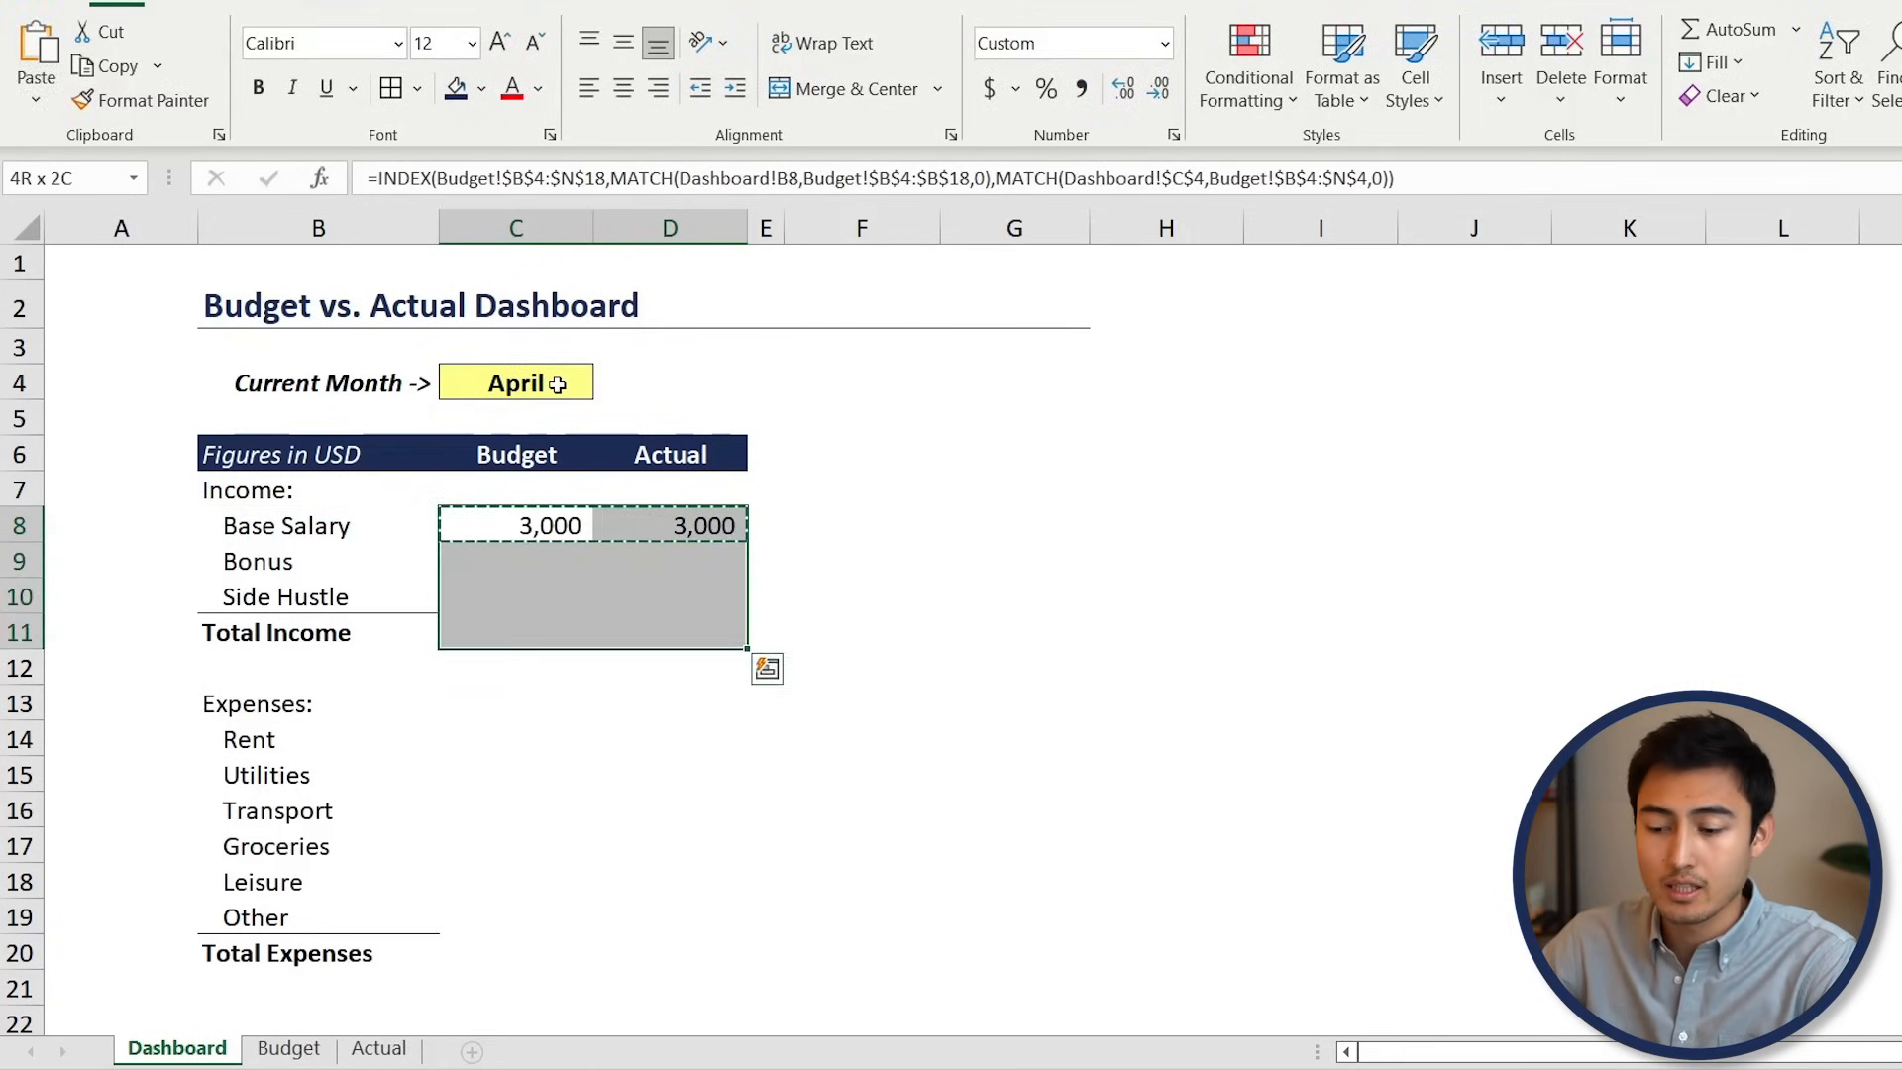
key(ctrl+v)
Clear the pasted formulas from C11:D13, covering the Total Income row, the blank row and the Expenses heading
key(Down)
key(Down)
key(Down)
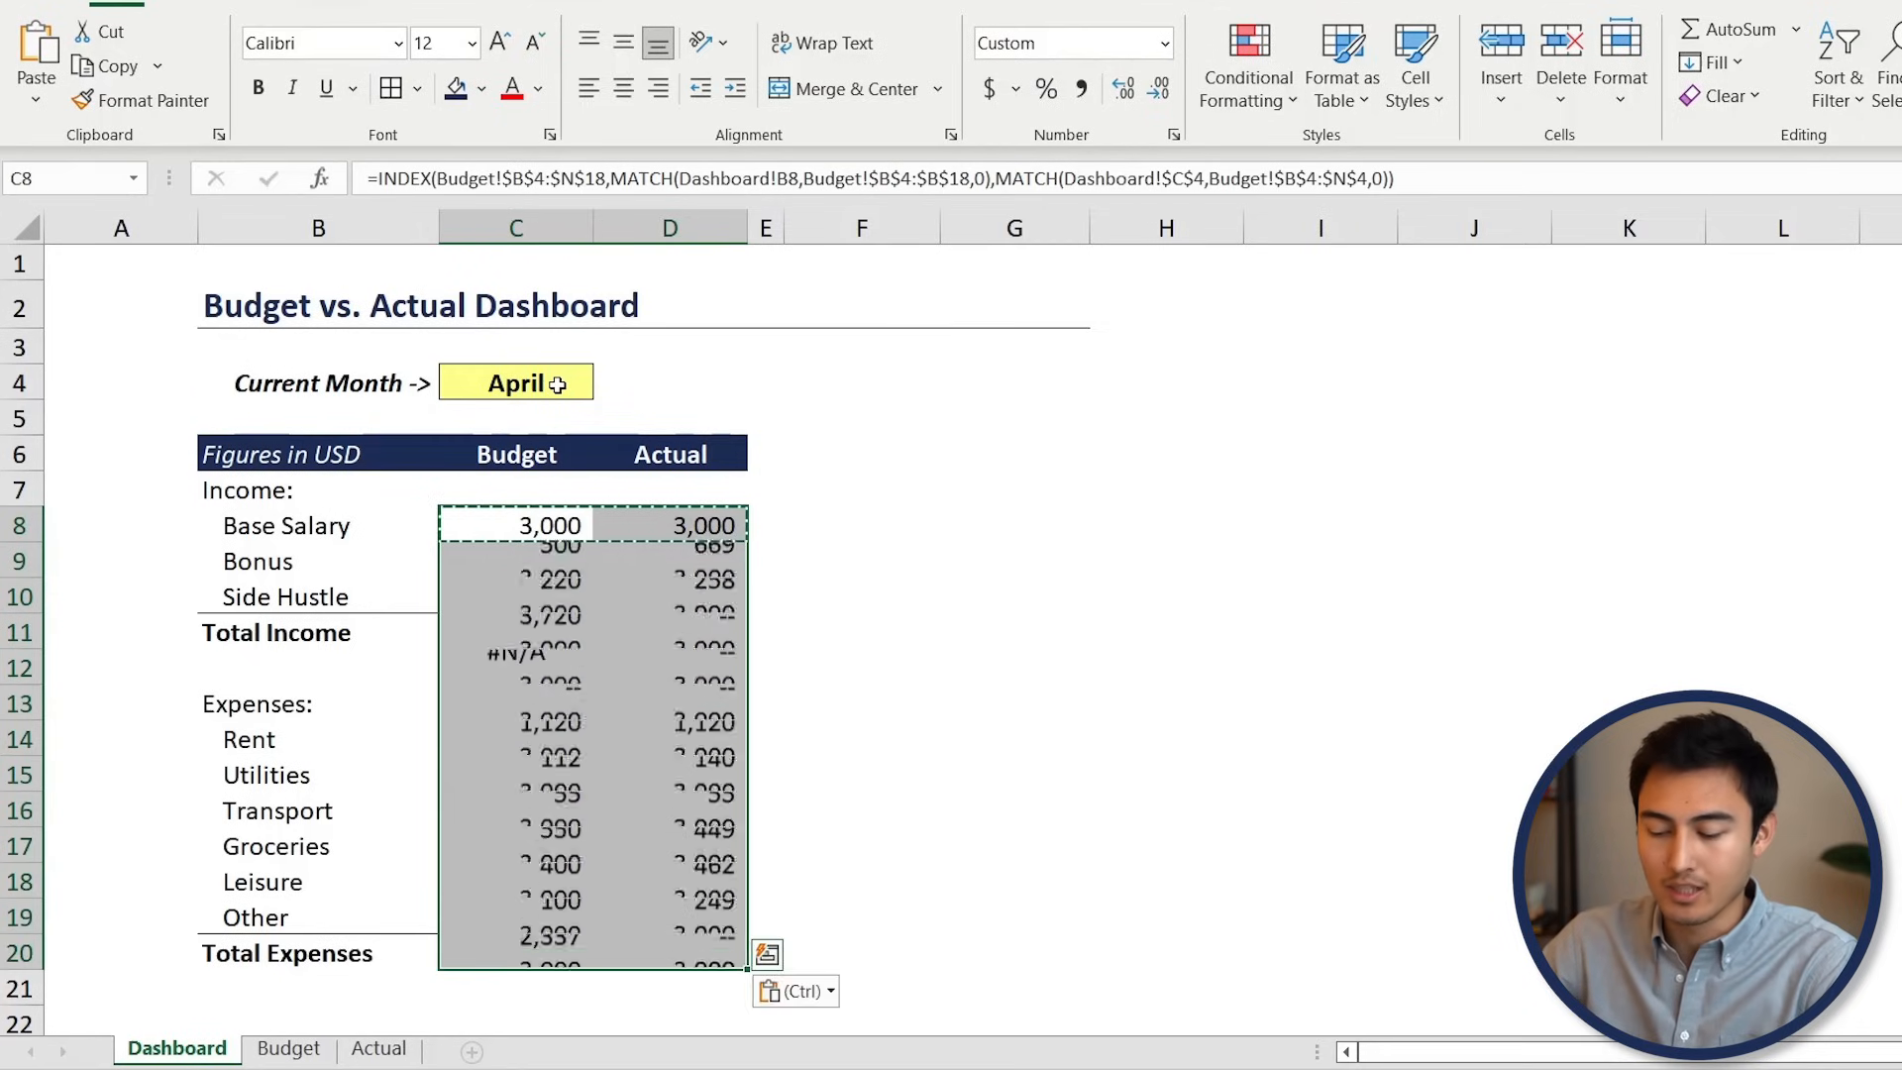
key(shift+Right)
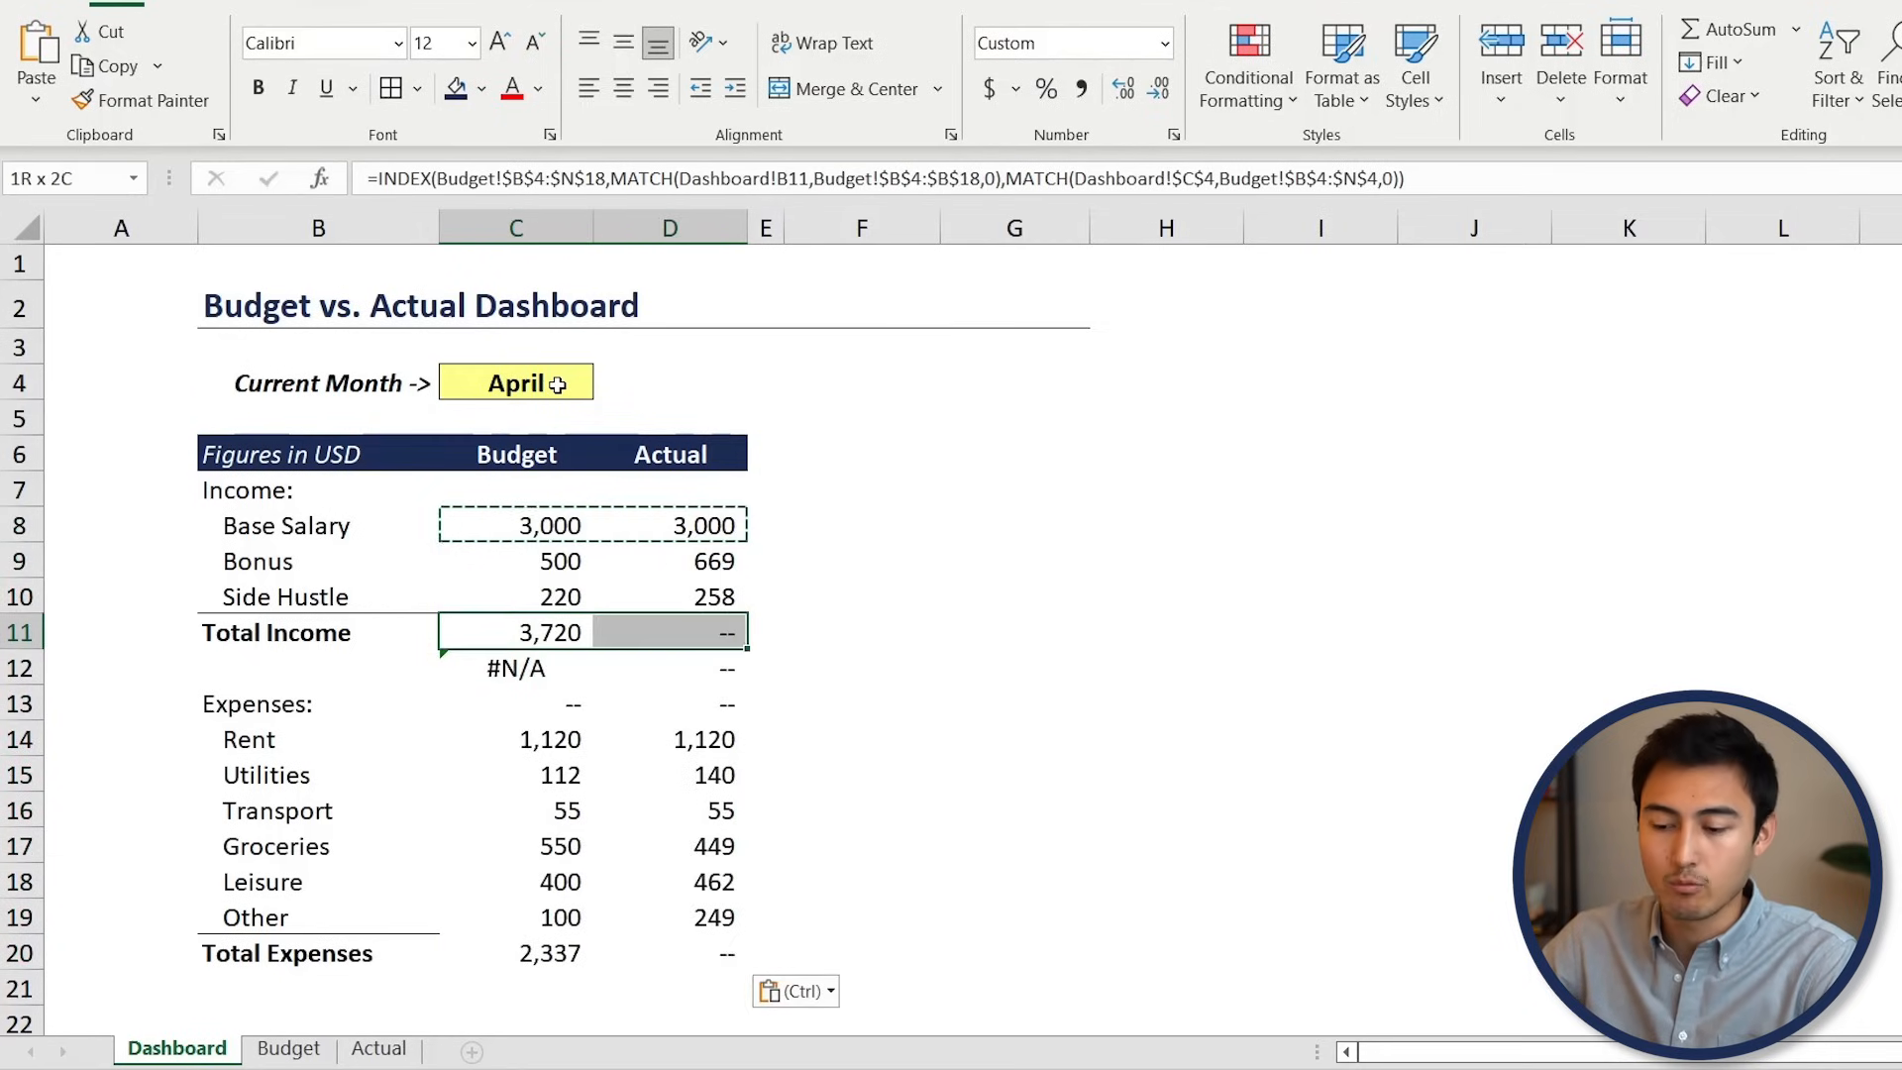
key(shift+Down)
key(shift+Down)
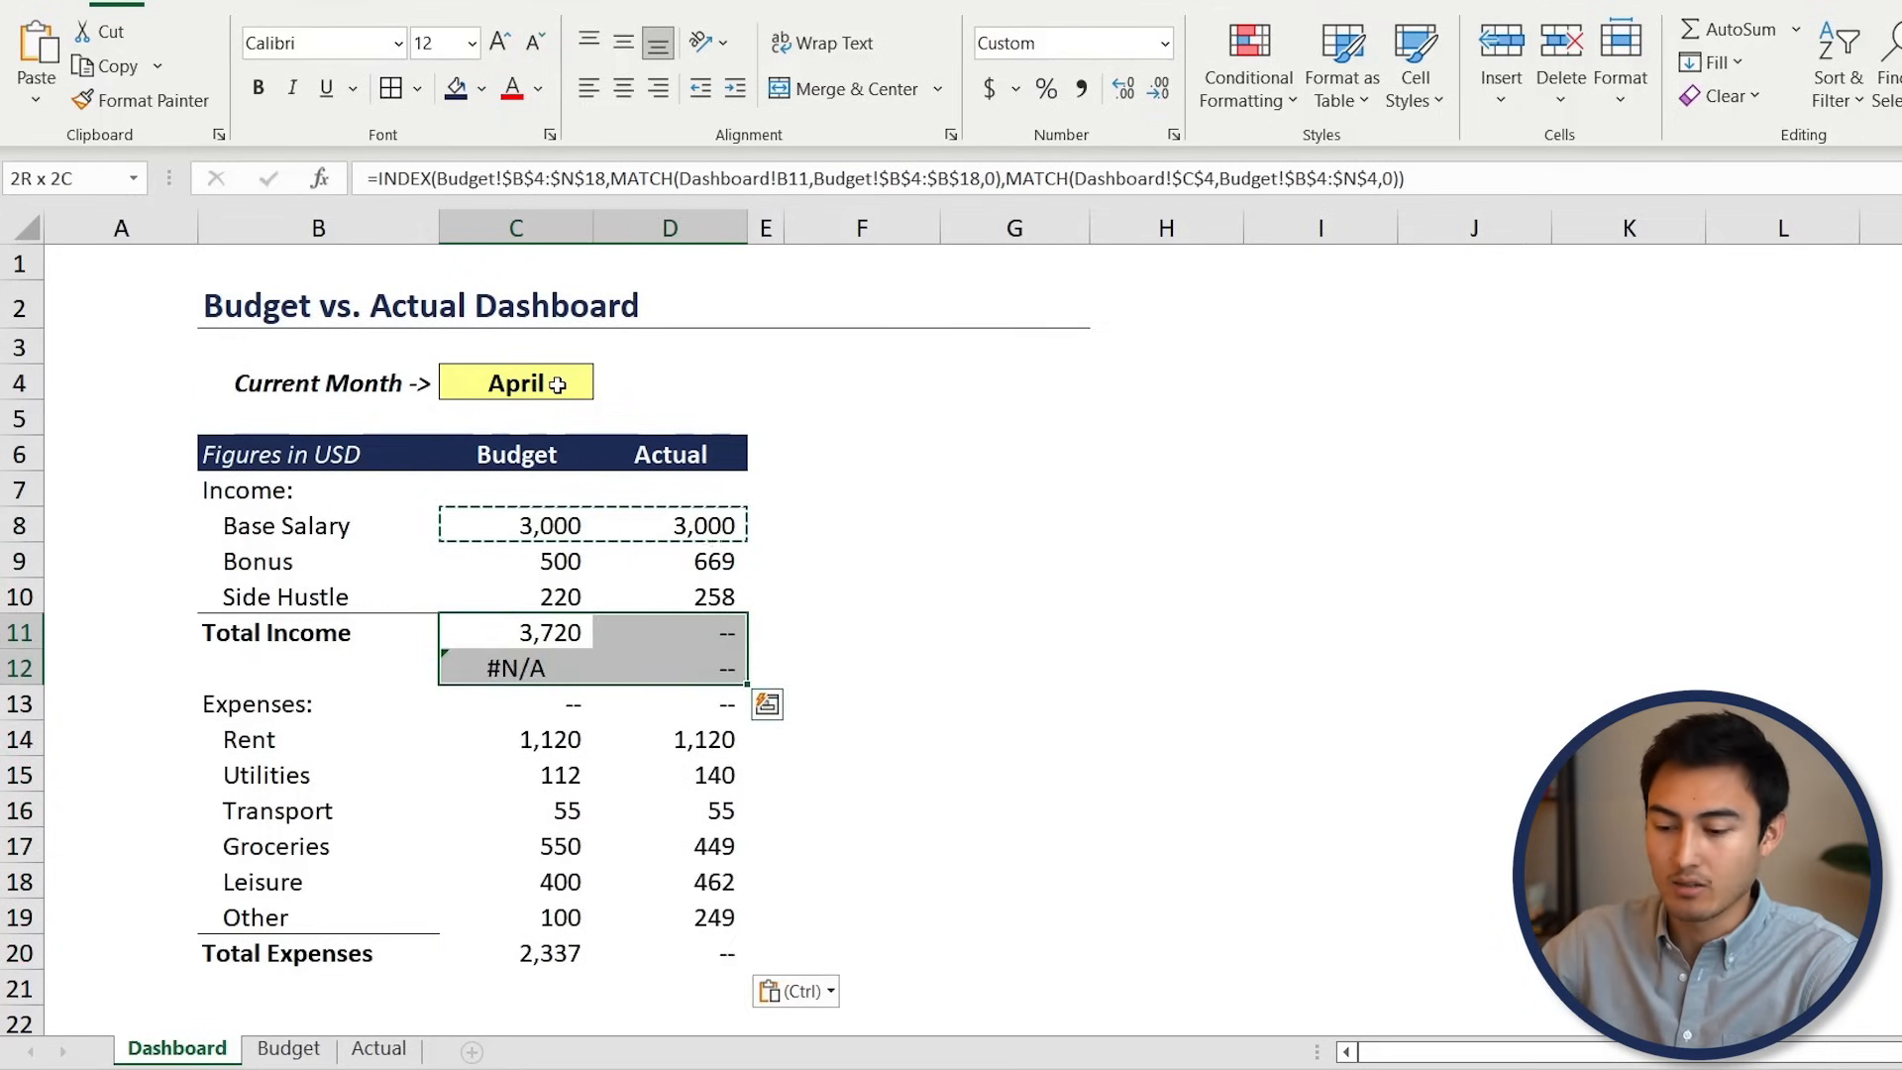
key(Delete)
Clear the pasted formulas from the Total Expenses row, C20:D20
key(Down)
key(Down)
key(Down)
key(Down)
key(Down)
key(Down)
key(Down)
key(Down)
key(Down)
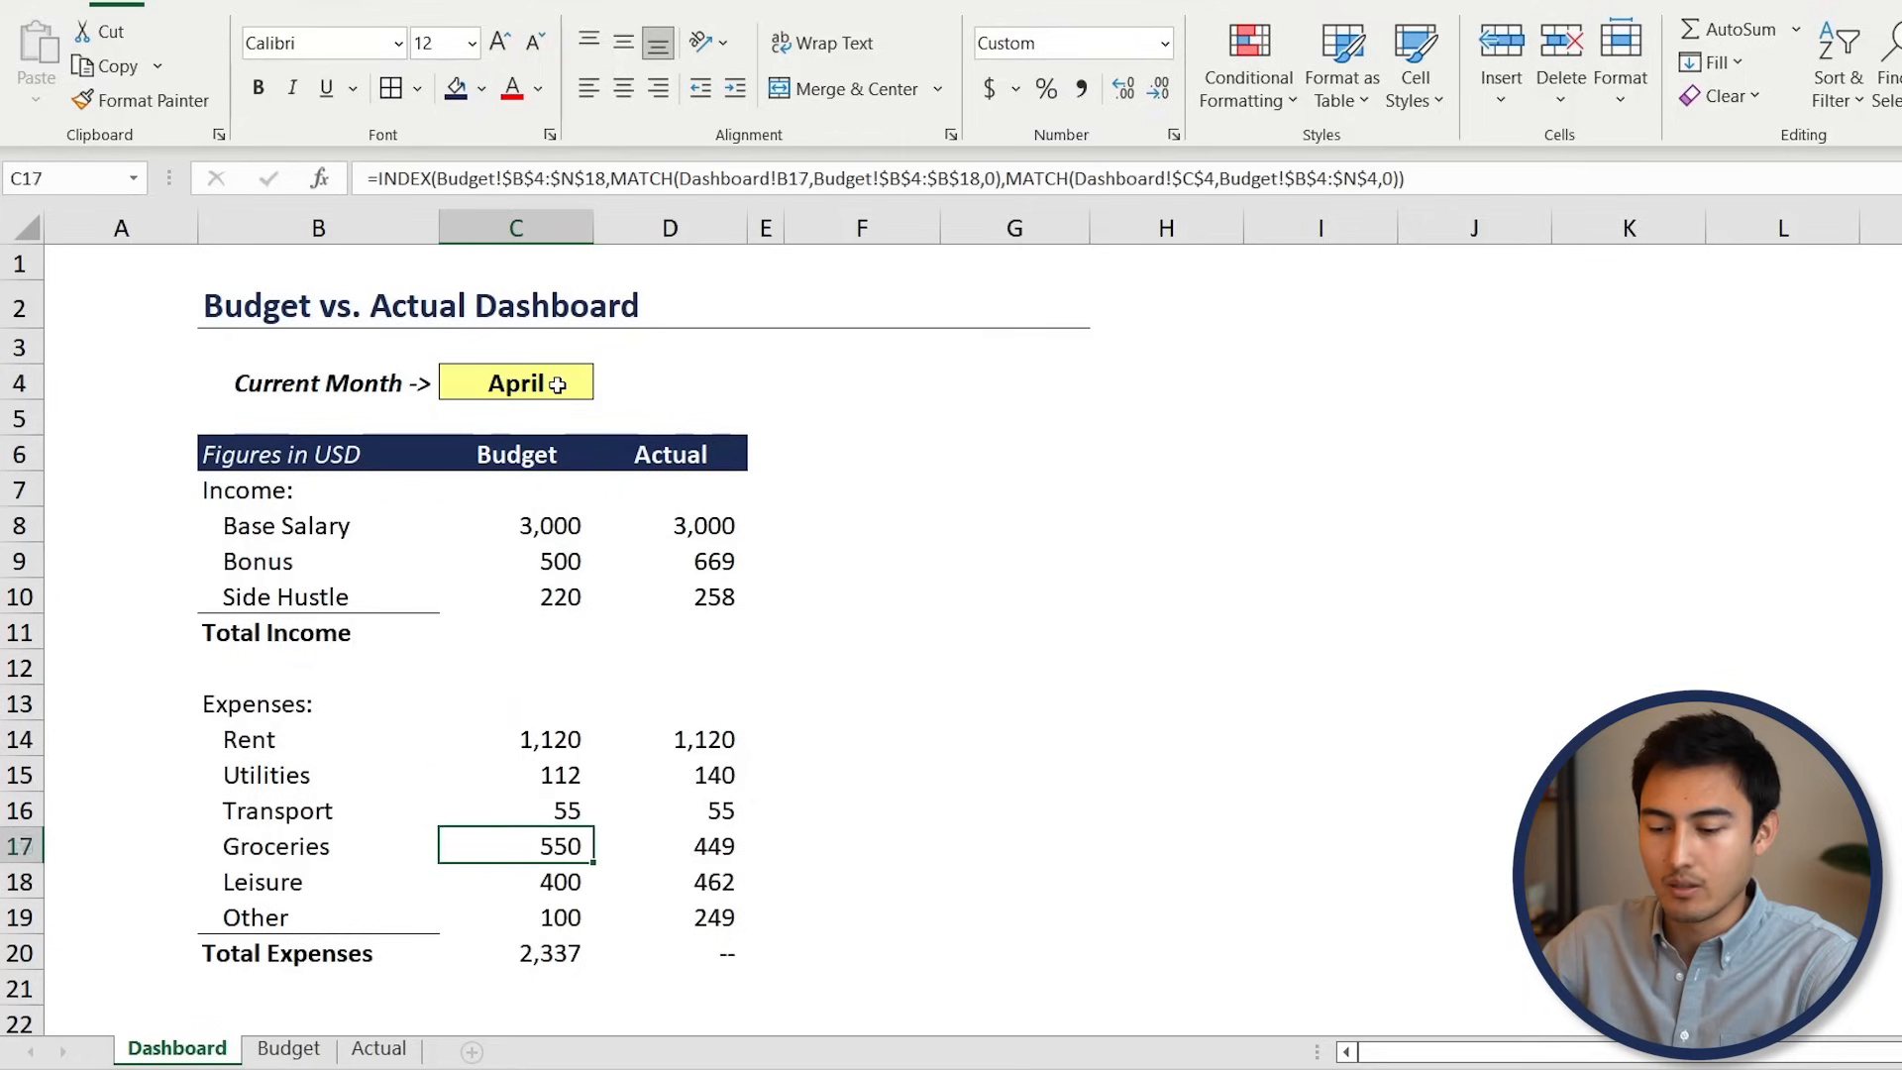
key(shift+Right)
key(Delete)
Total the budget and actual income in C11:D11 with AutoSum over rows 8 to 10
key(Up)
key(Up)
key(Up)
key(Up)
key(Up)
key(Up)
key(Up)
key(Up)
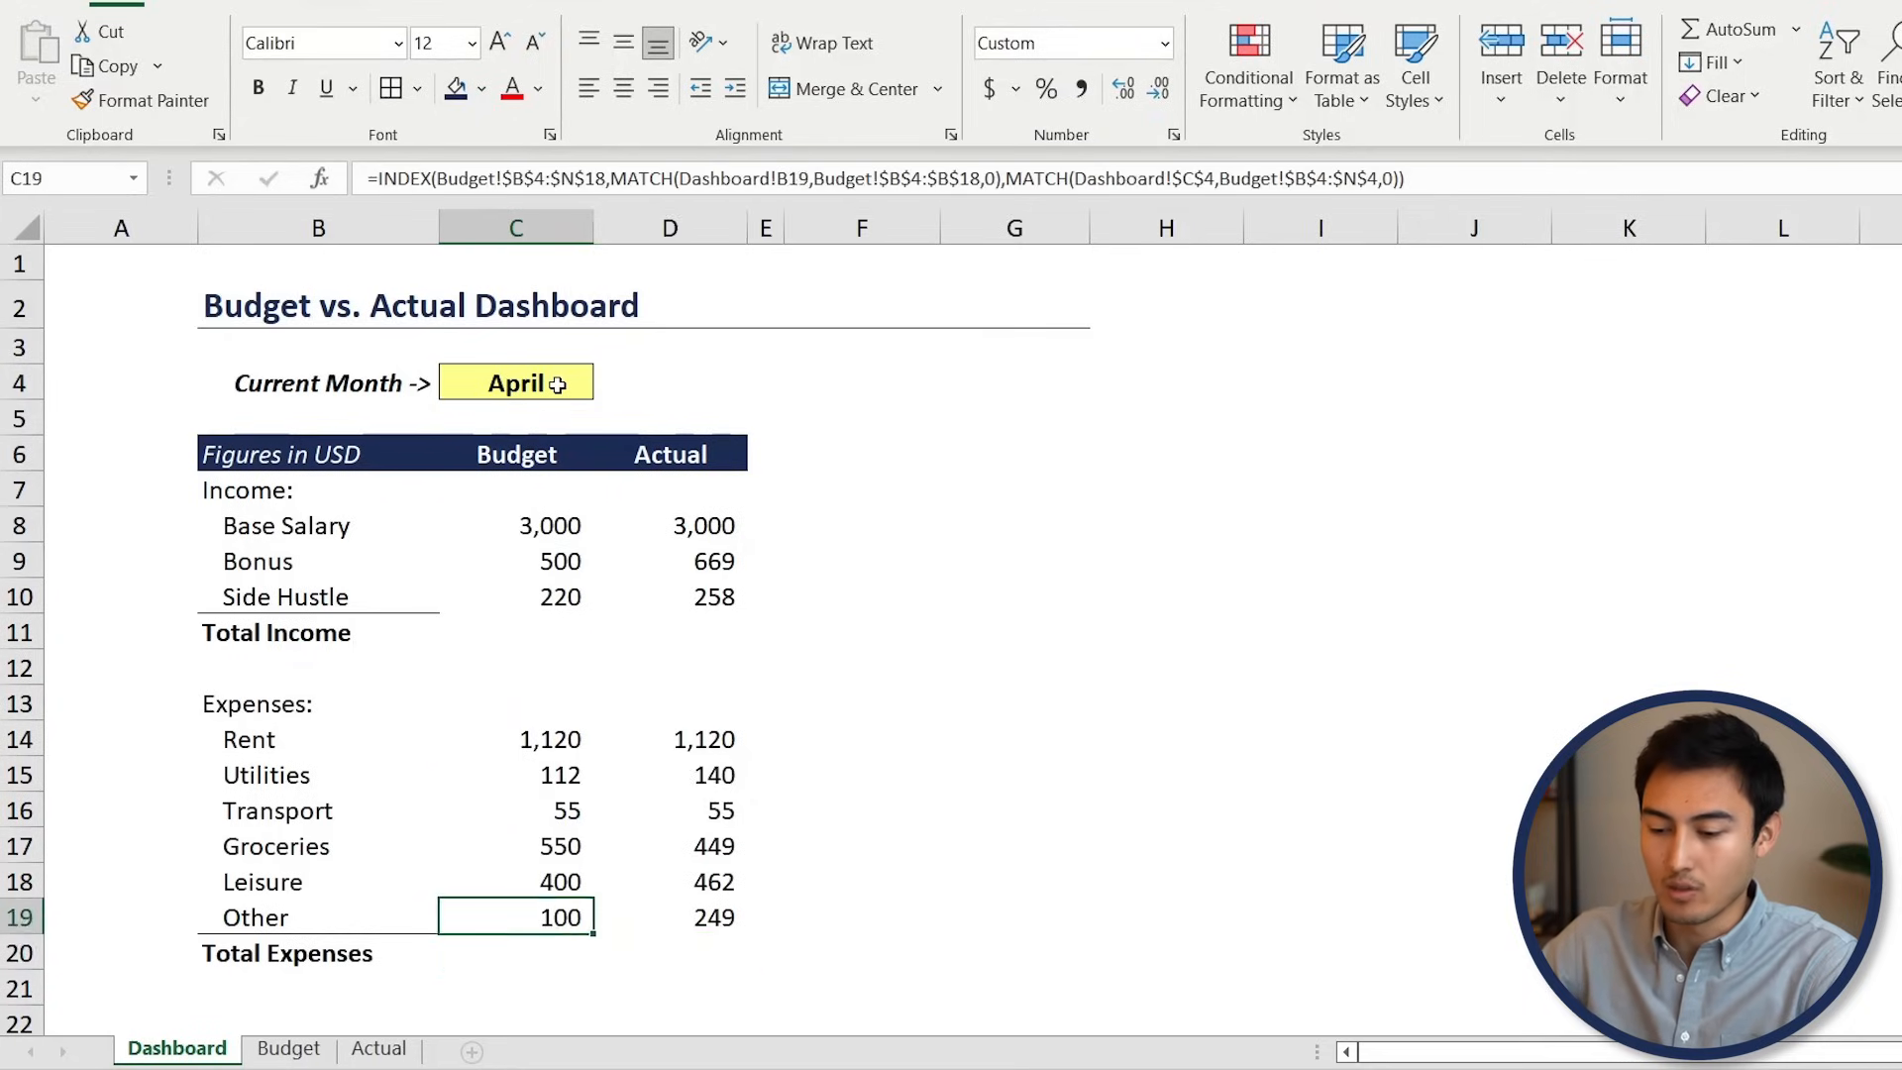
key(Up)
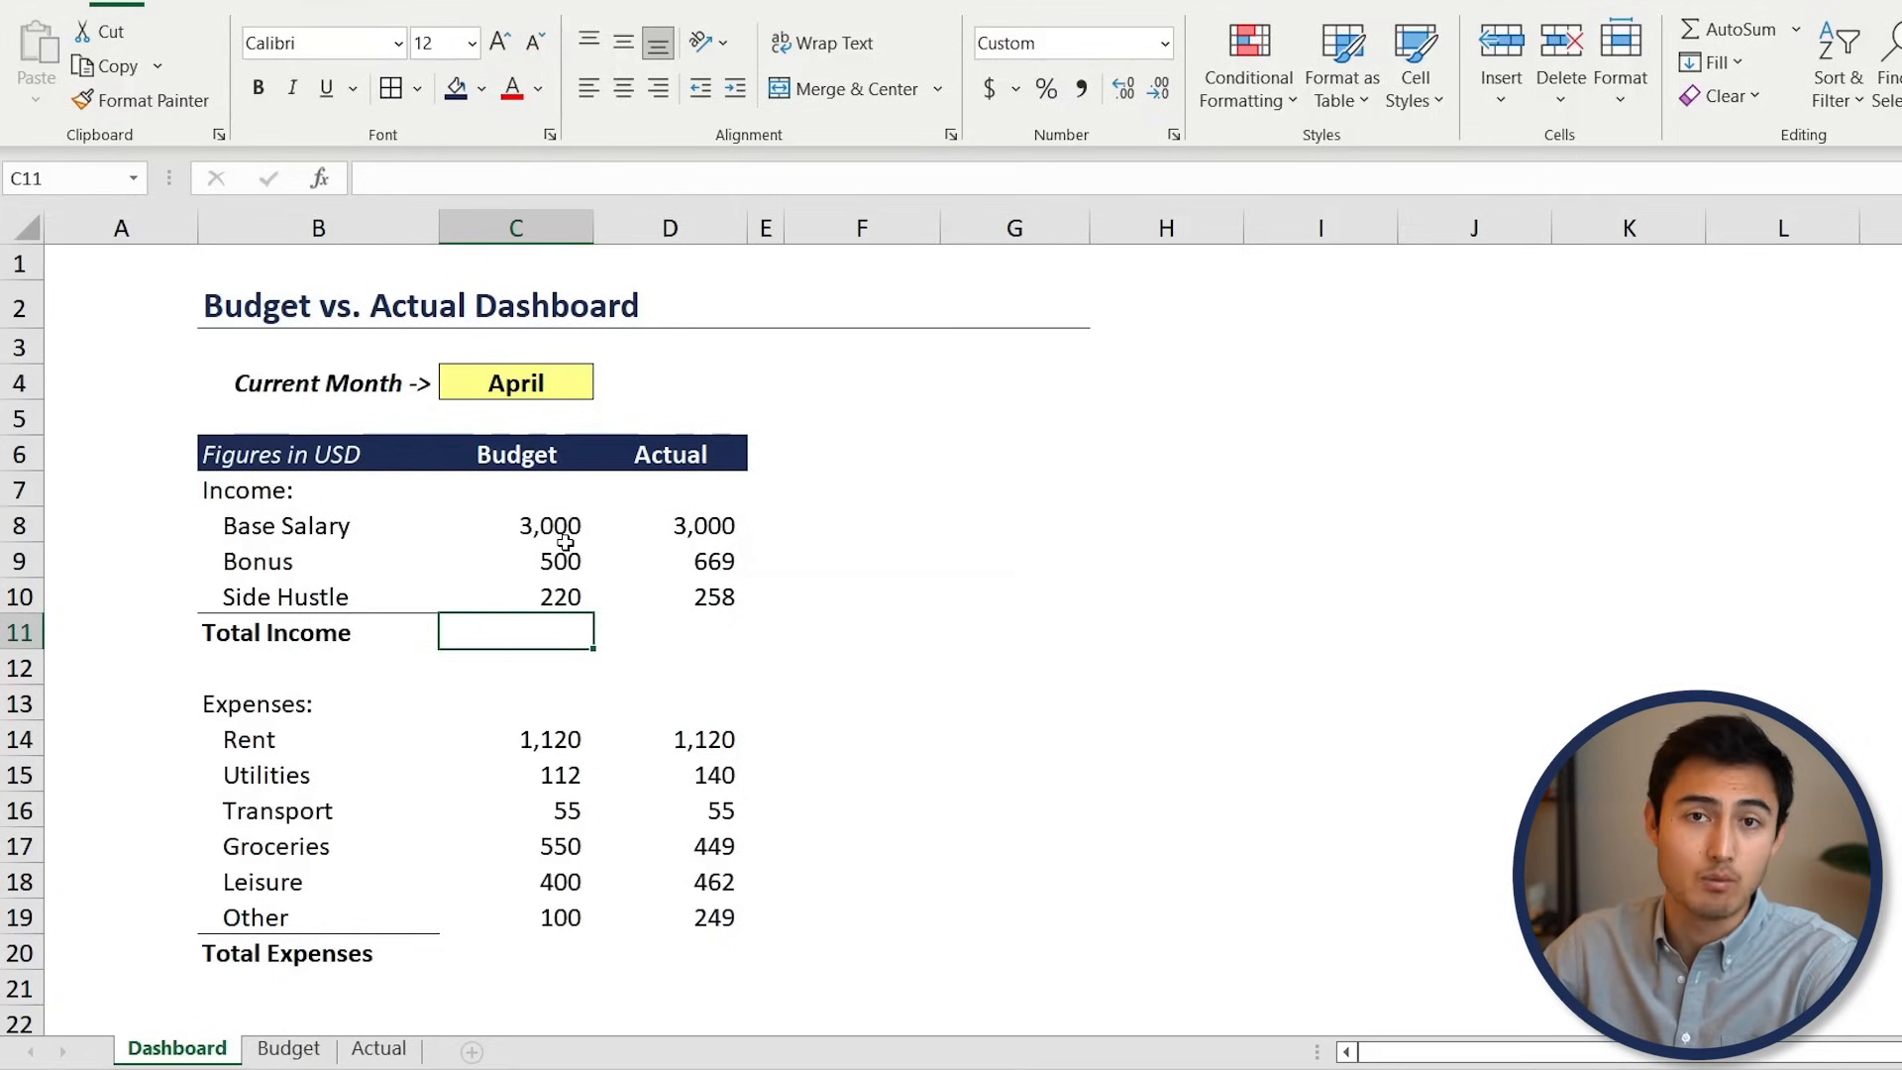
key(alt+n)
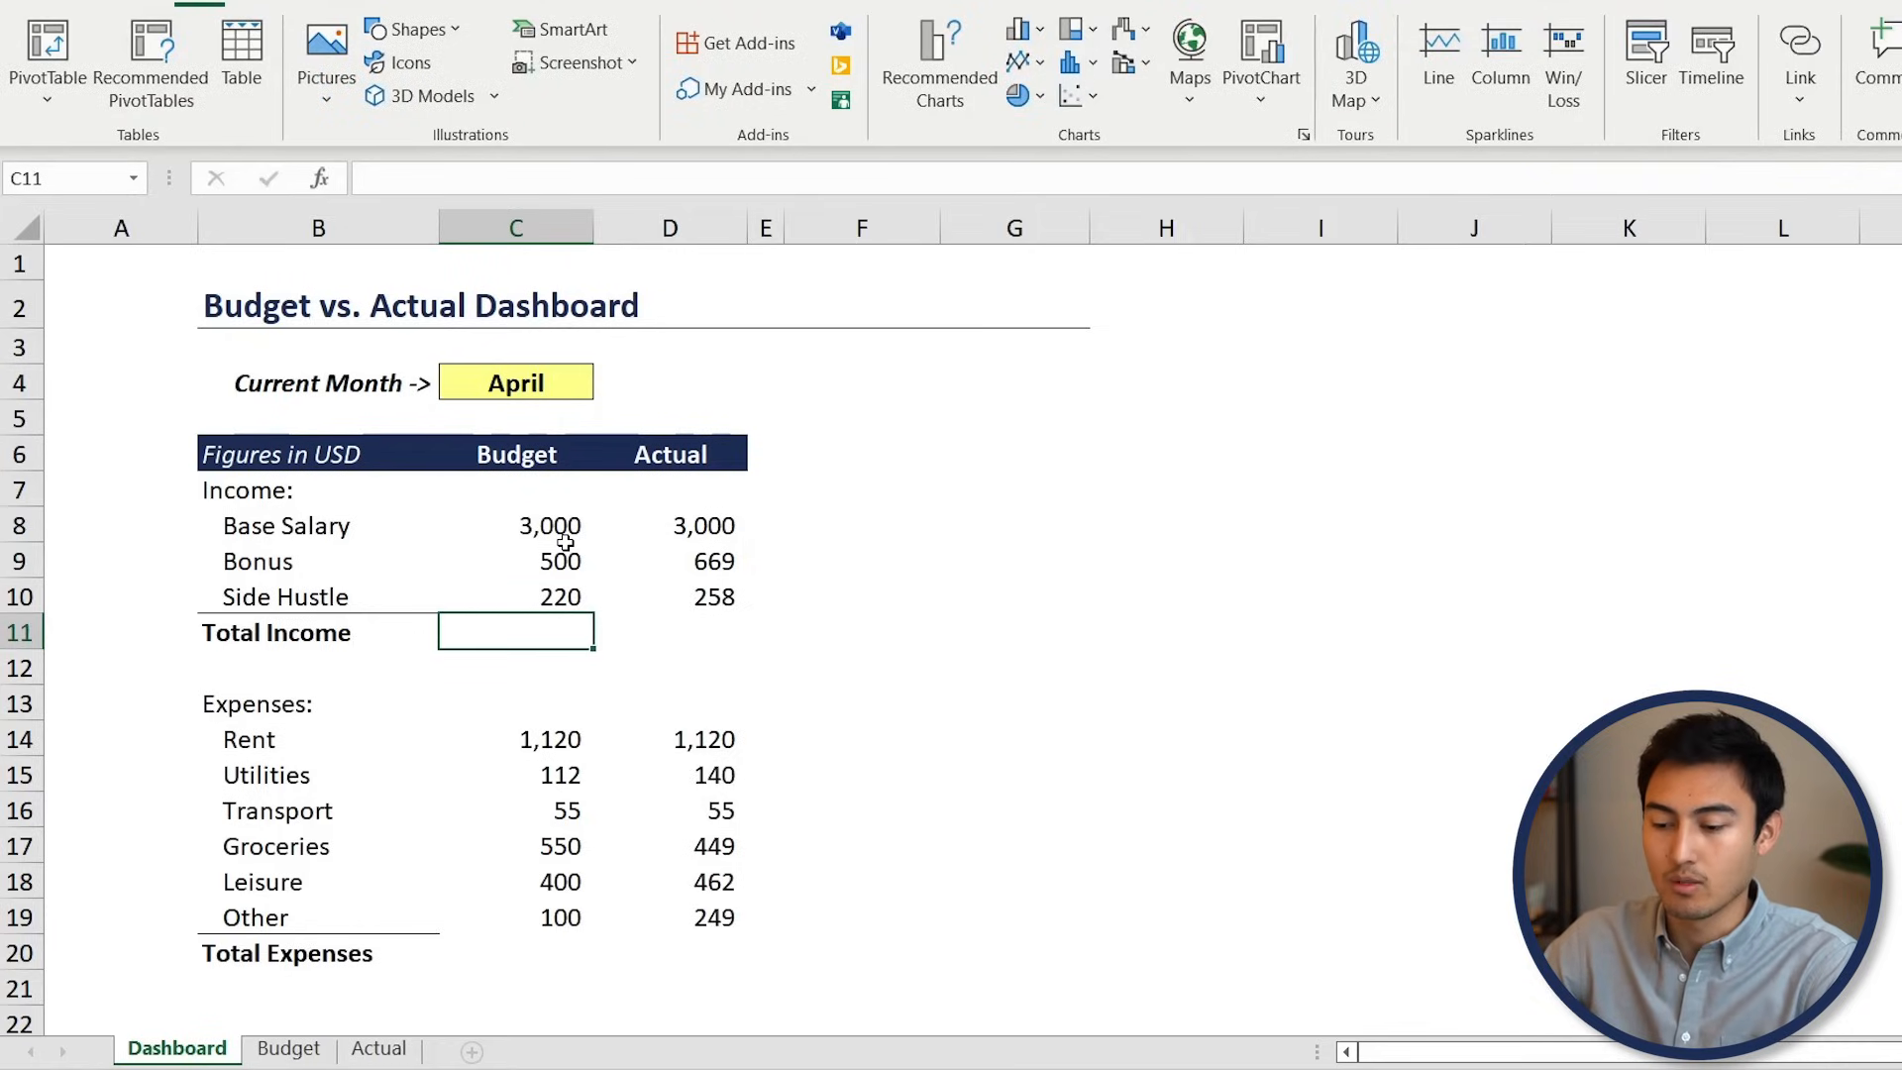
key(shift+Right)
key(alt+equal)
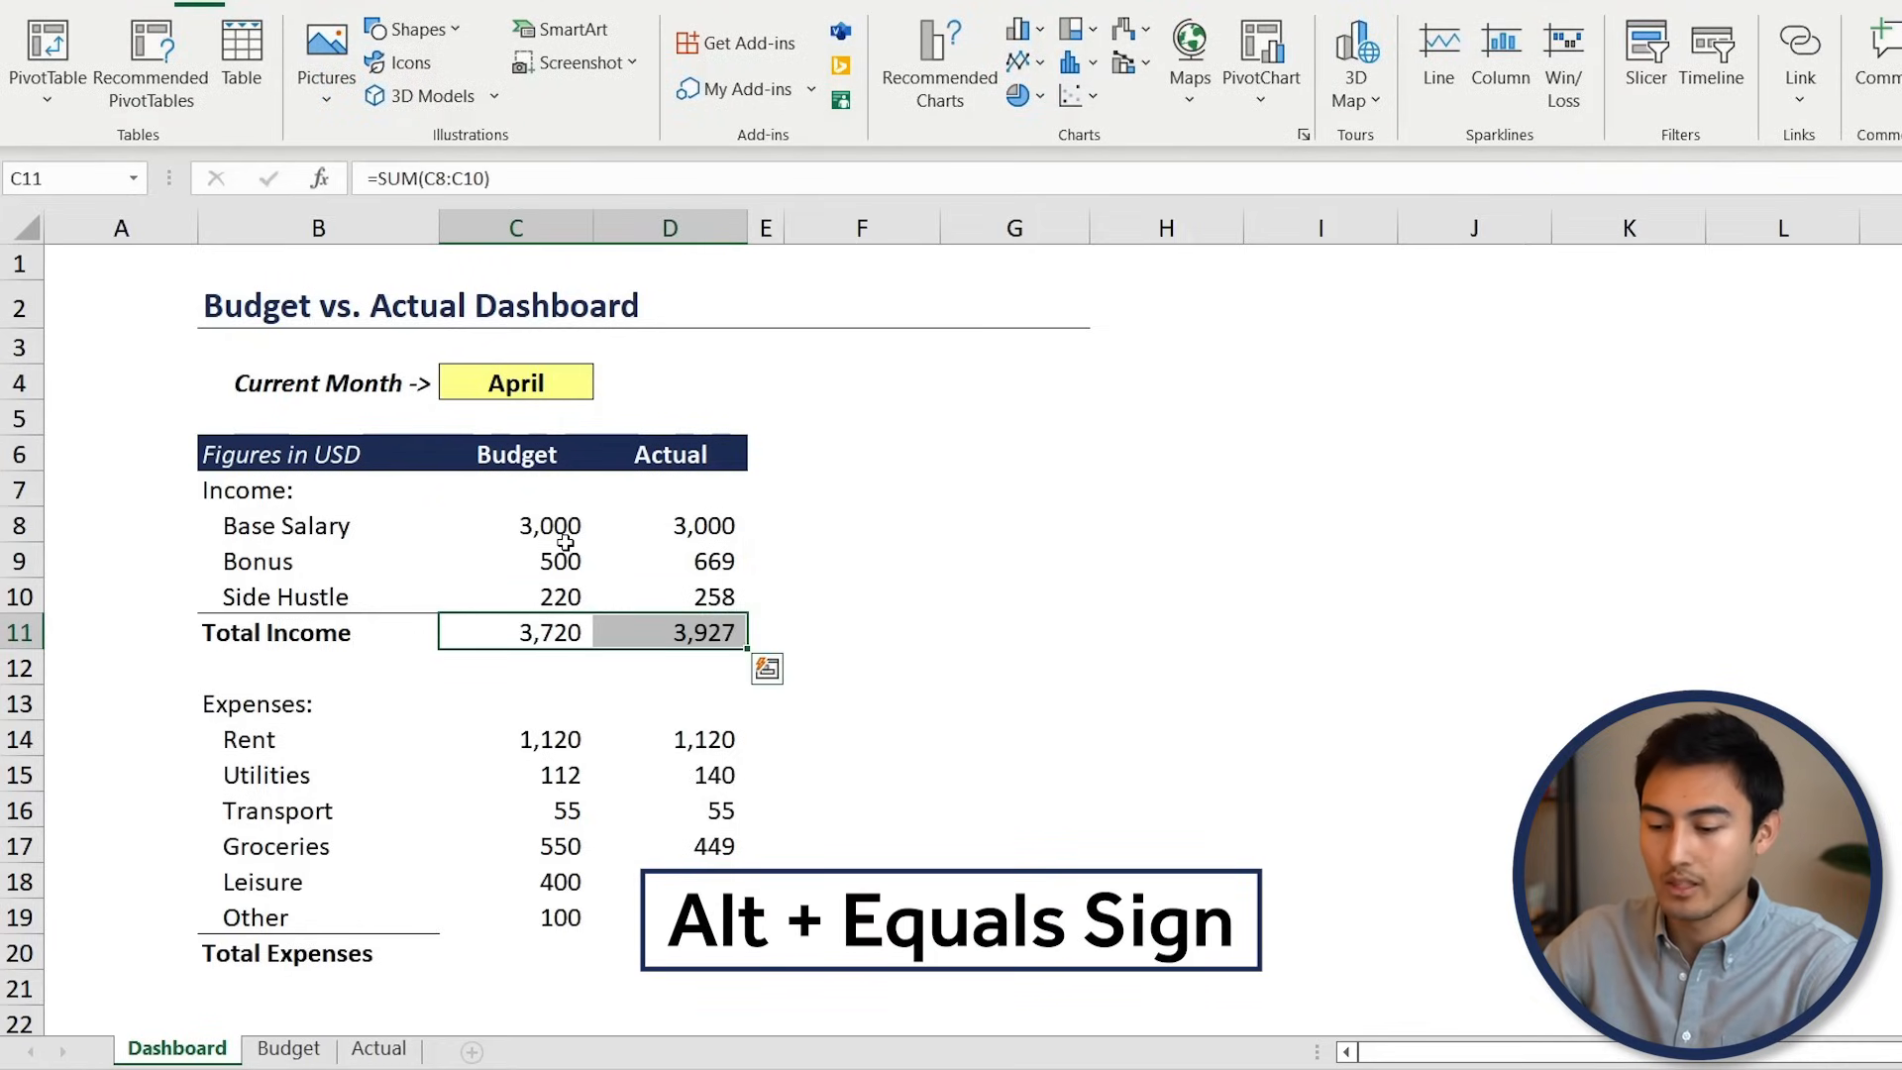
Total the budget and actual expenses in C20:D20 with AutoSum over rows 14 to 19
key(Down)
key(Down)
key(Down)
key(Down)
key(Down)
key(Down)
key(Down)
key(Down)
key(Down)
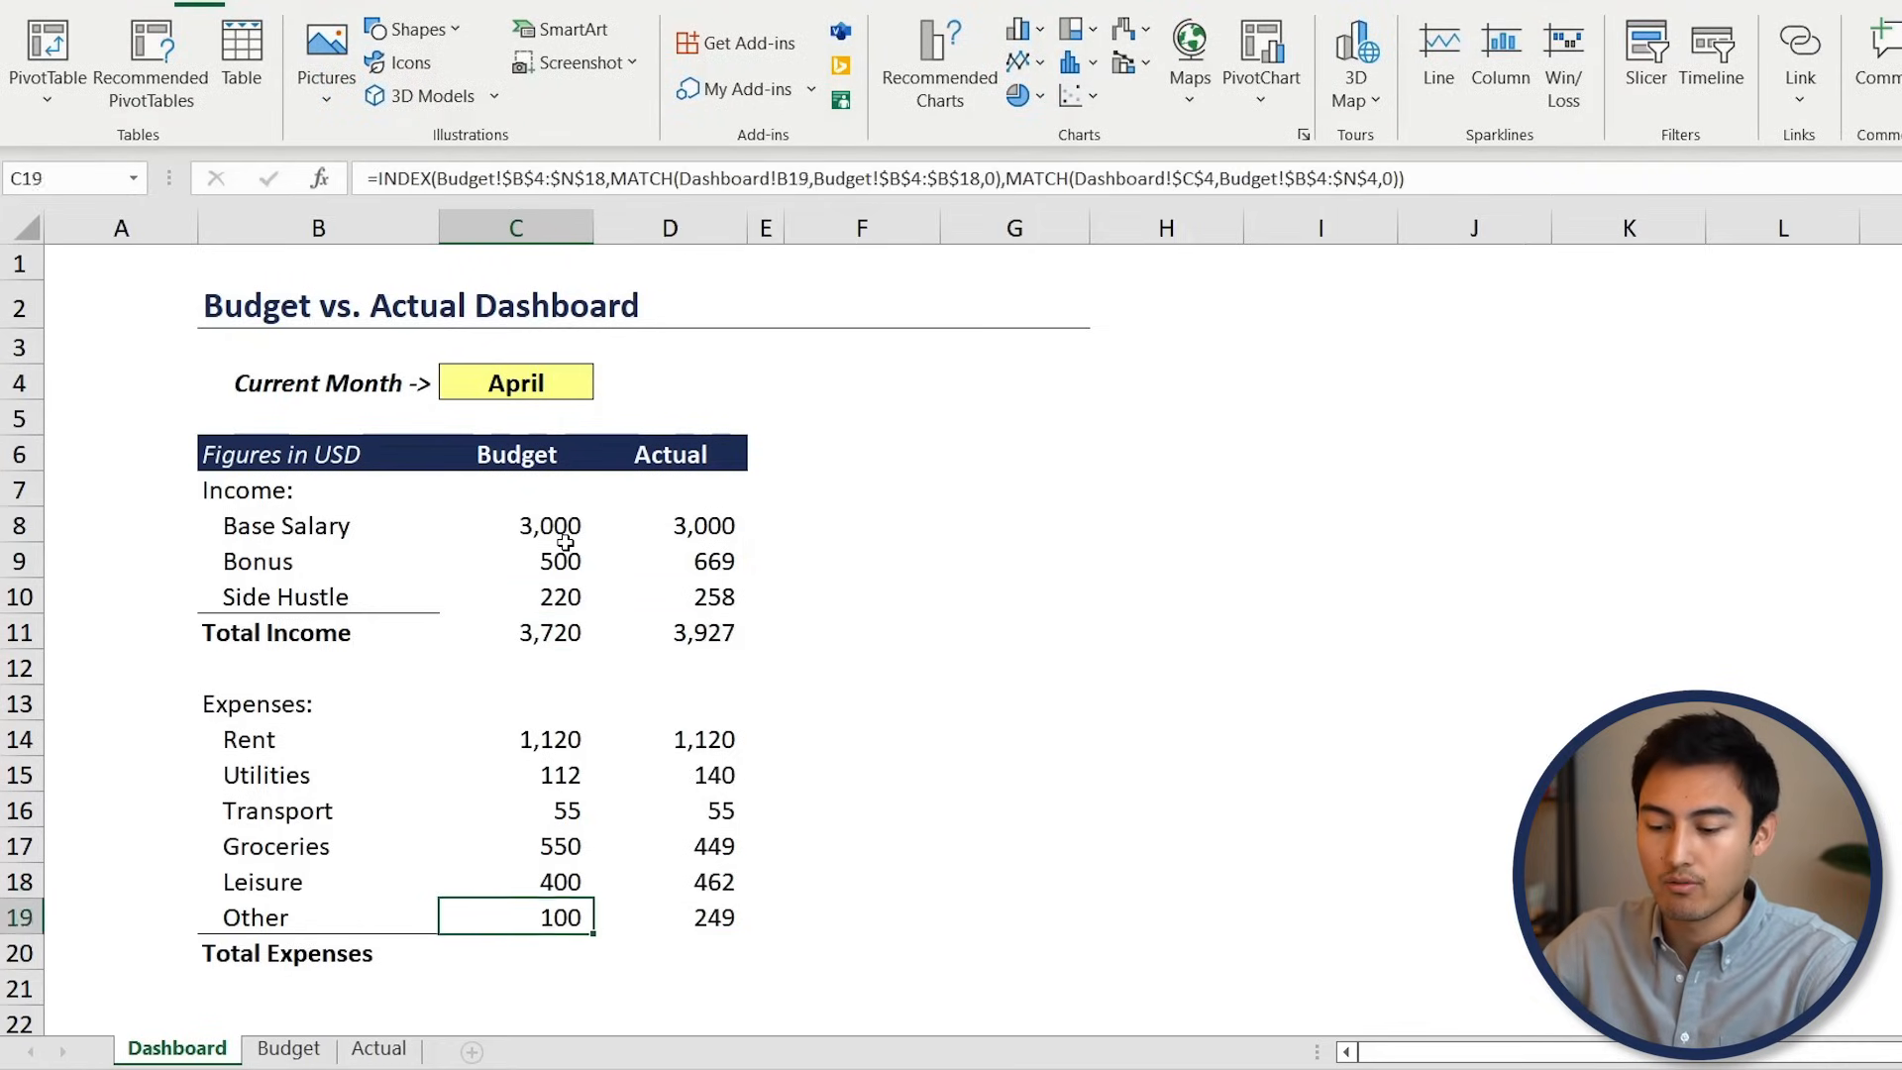
key(shift+Right)
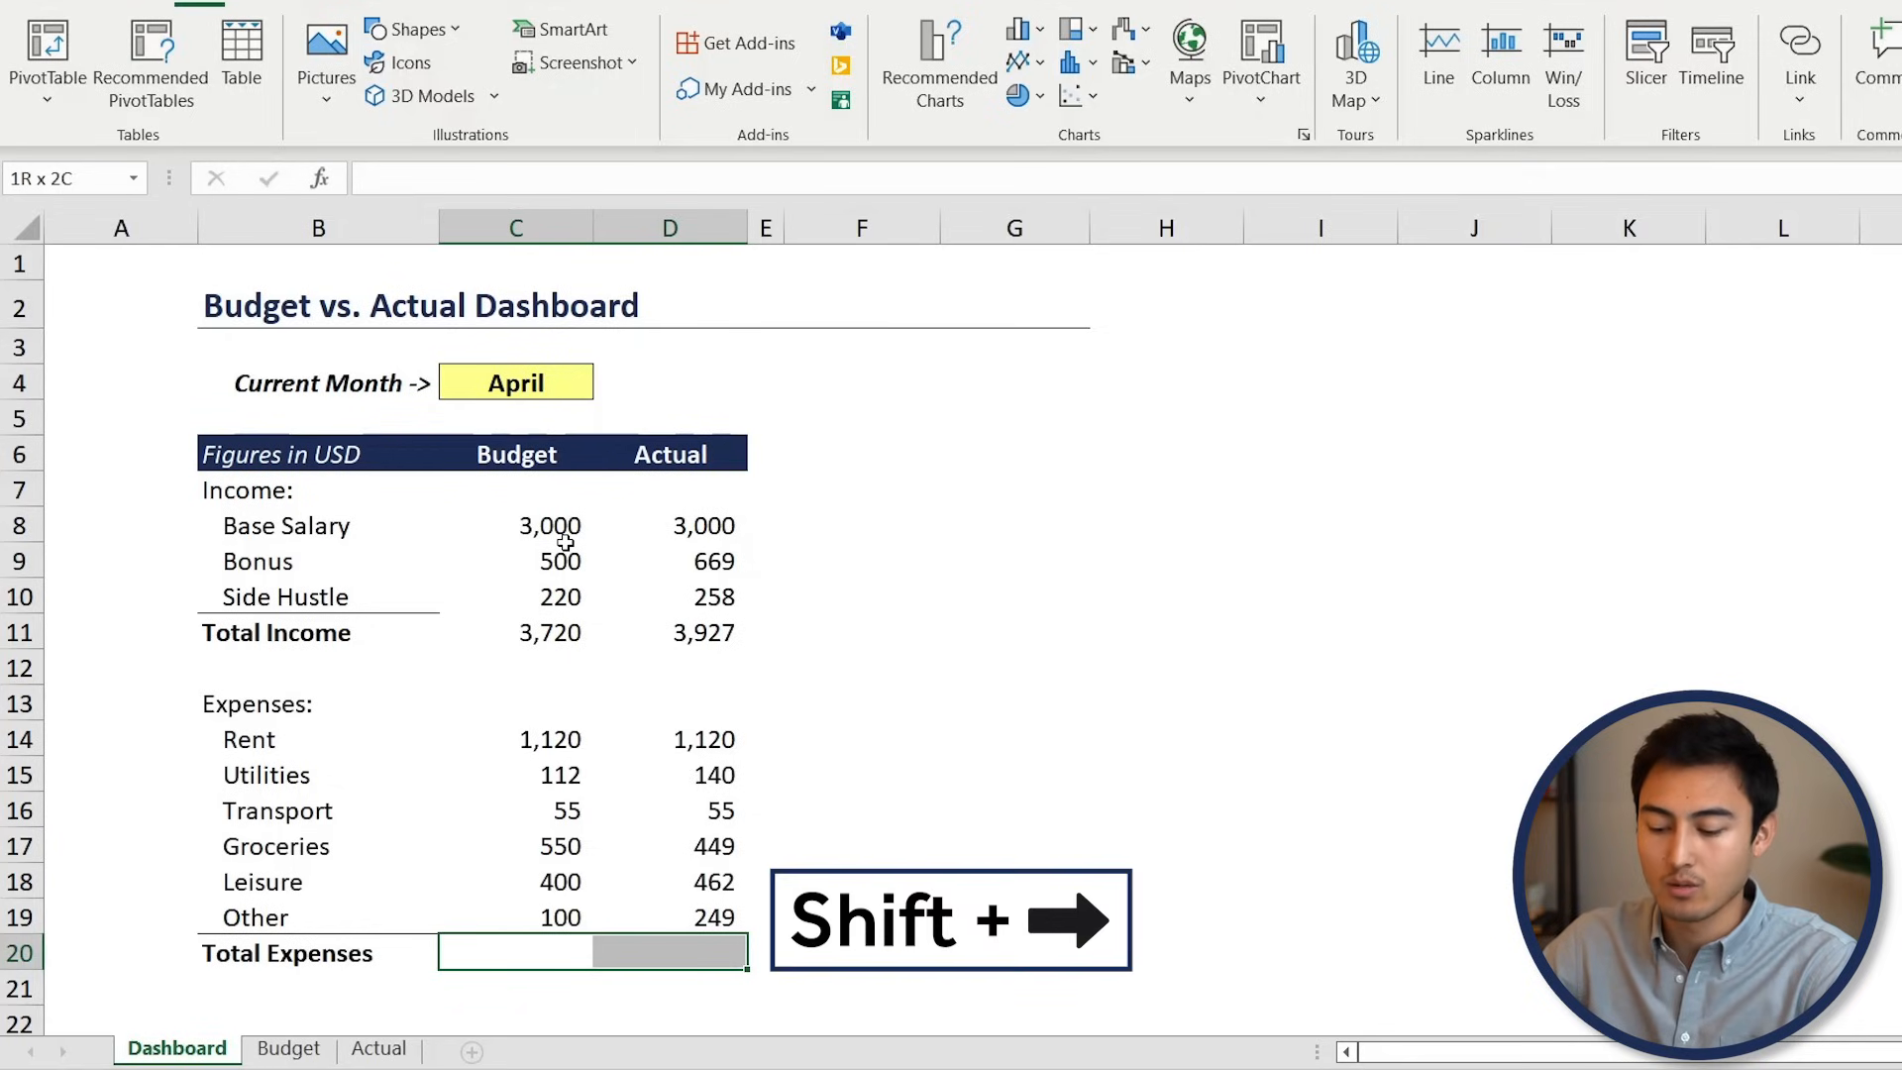
key(alt+equal)
Make the Total Expenses figures in C20:D20 bold and give them a top border
key(Up)
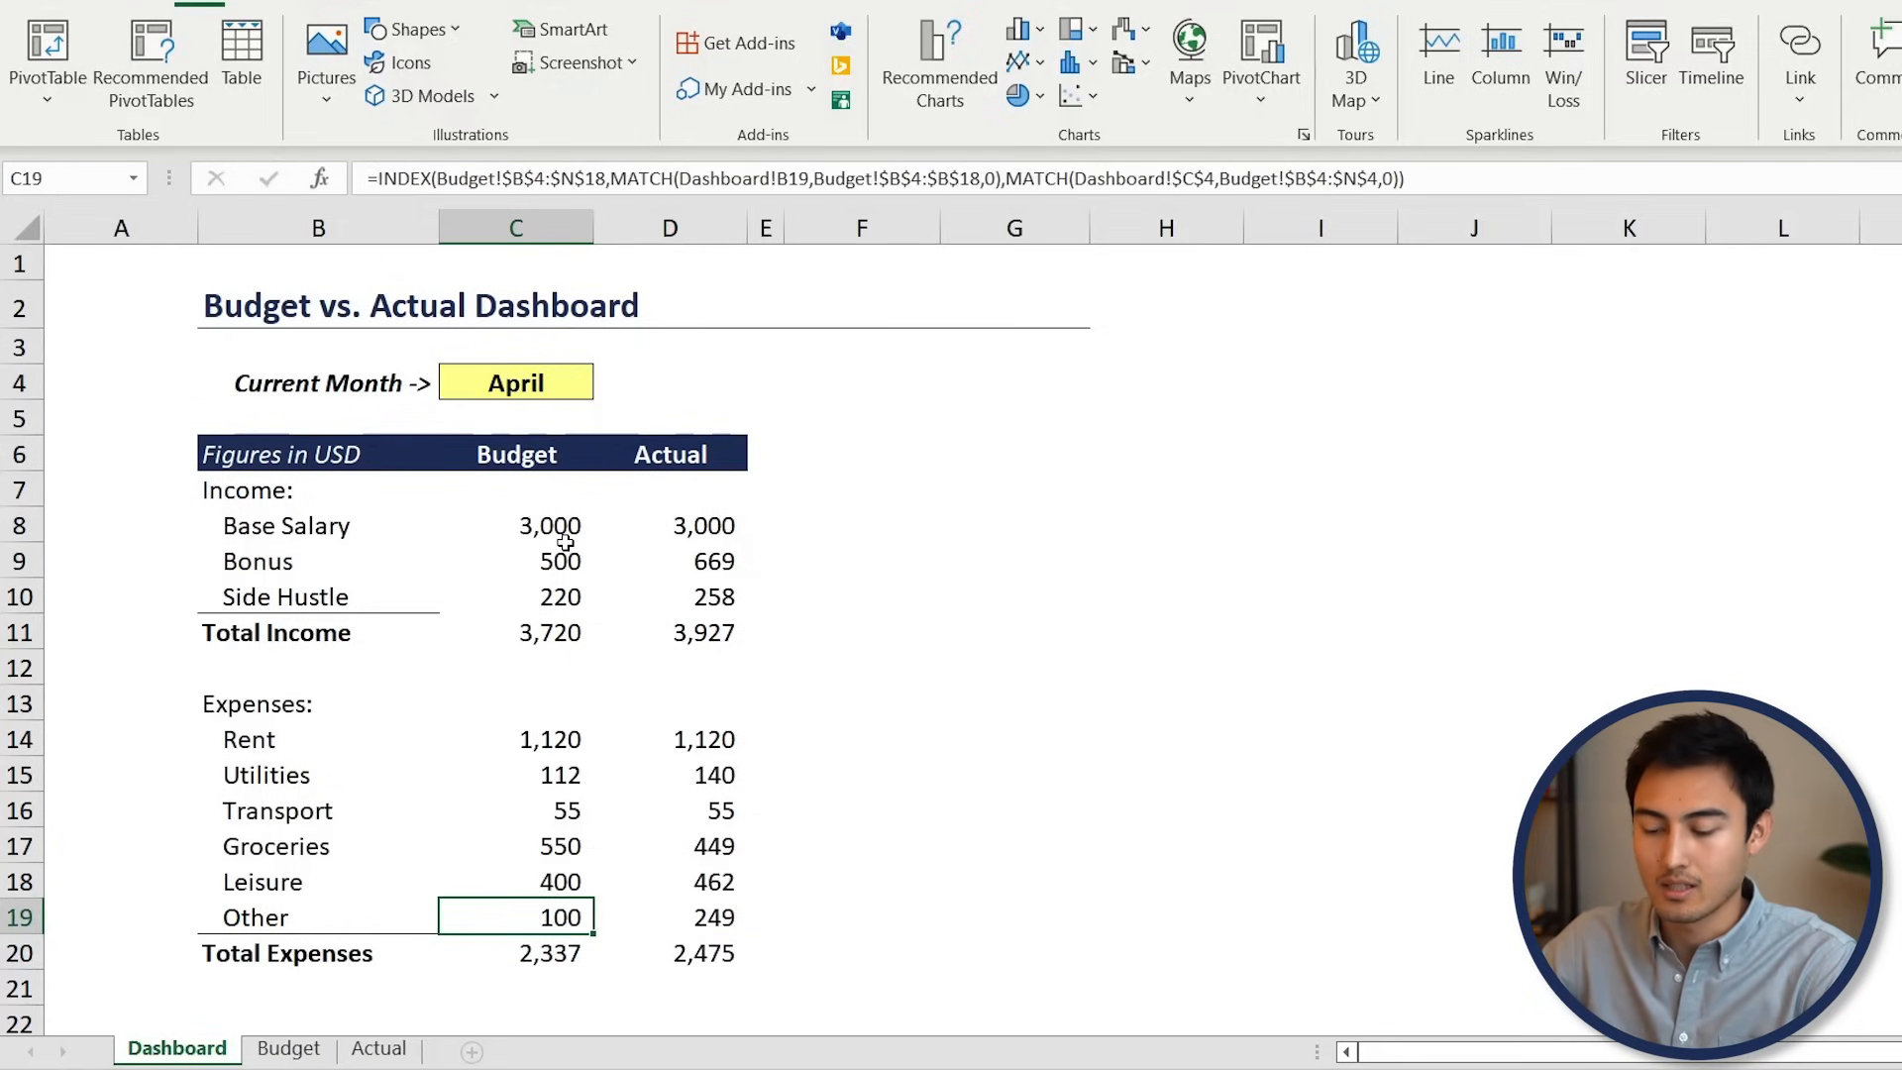
key(Down)
key(shift+Right)
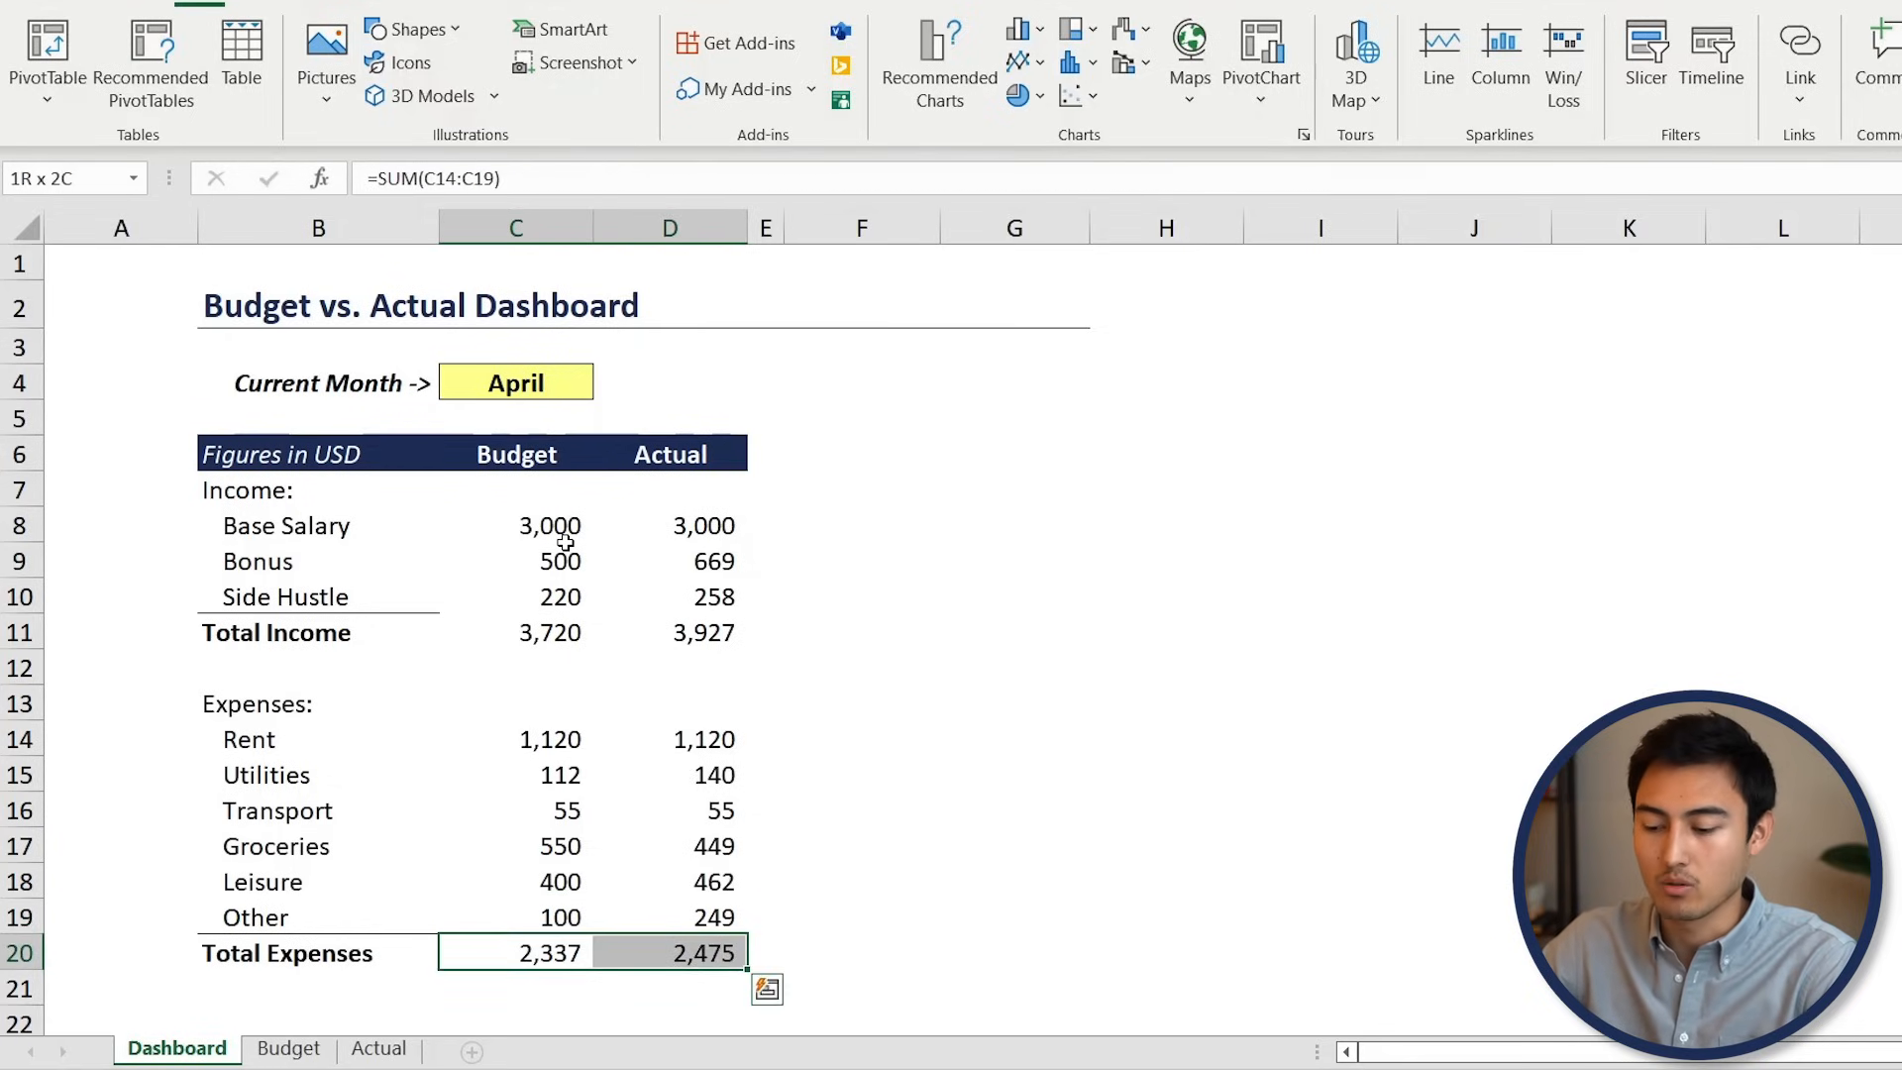
key(alt+h)
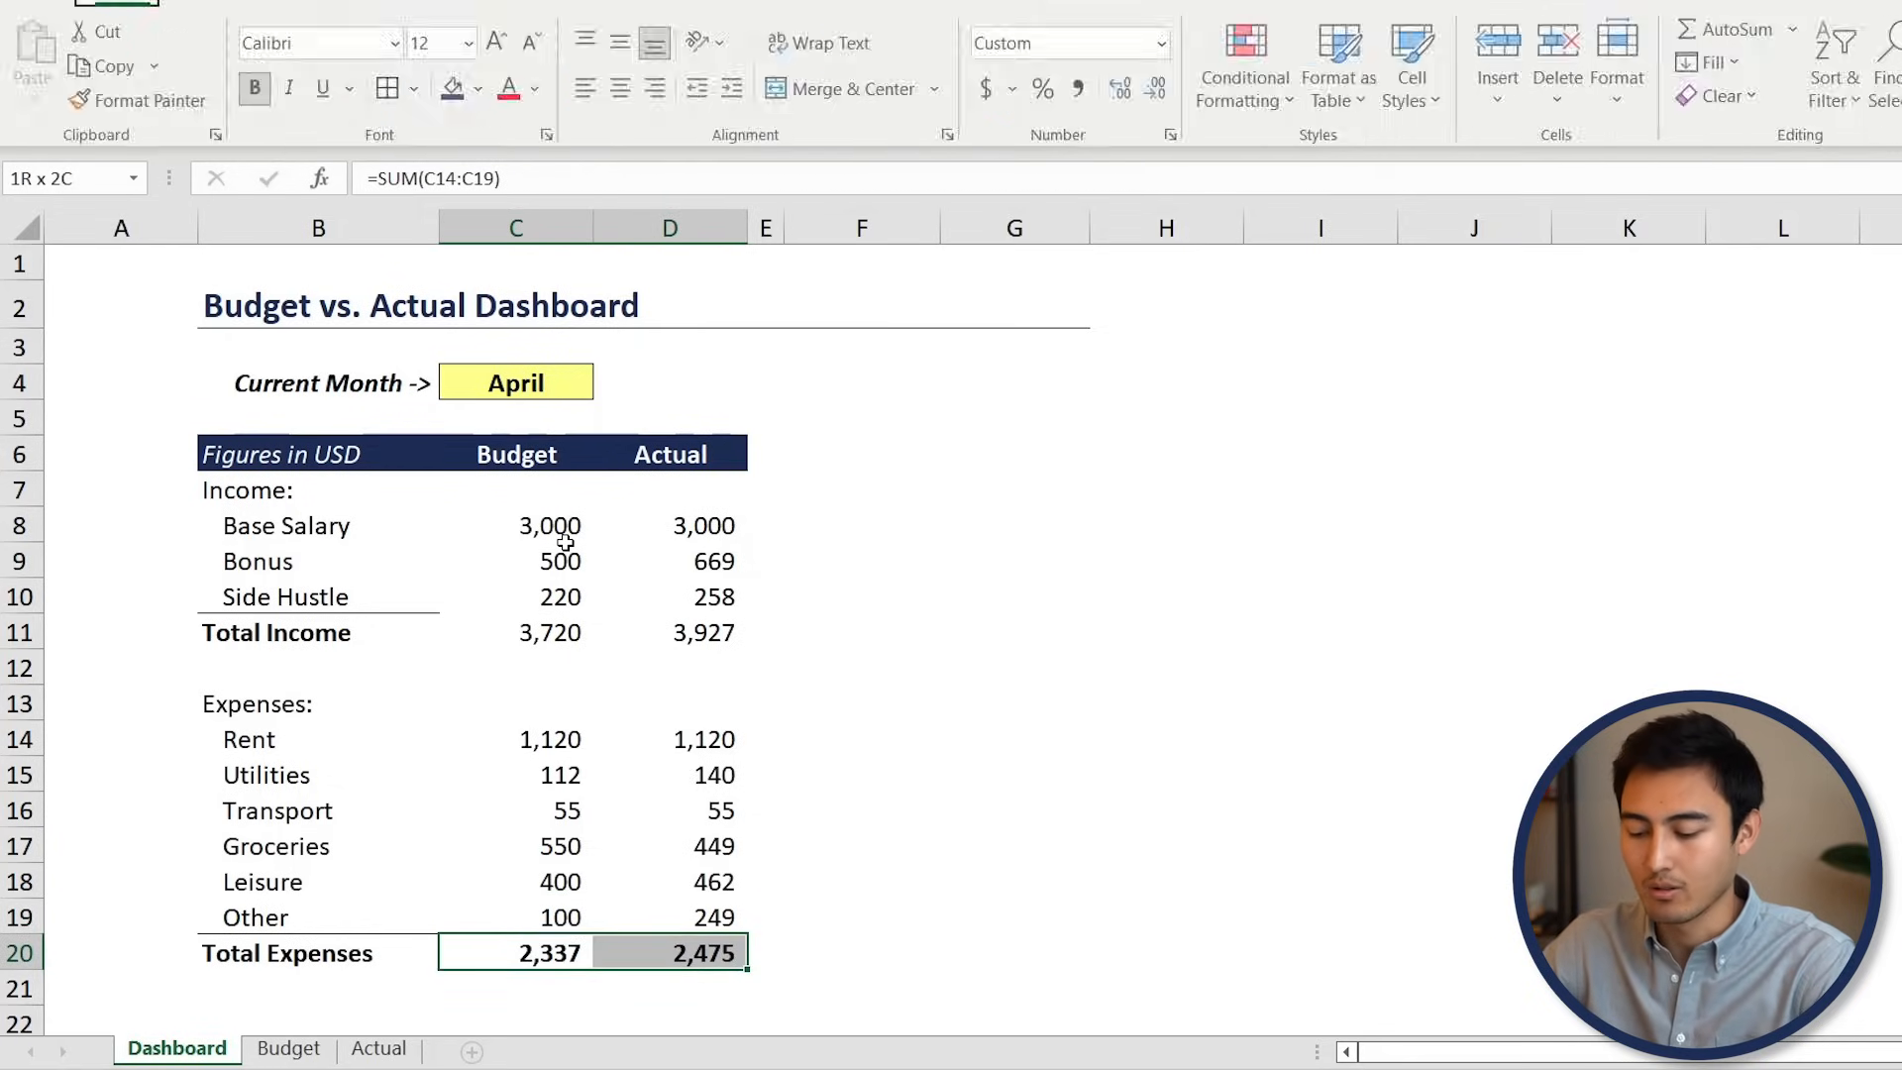
key(b)
key(p)
Make the Total Income figures in C11:D11 bold and give them a top border
key(Up)
key(ctrl+Up)
key(ctrl+Up)
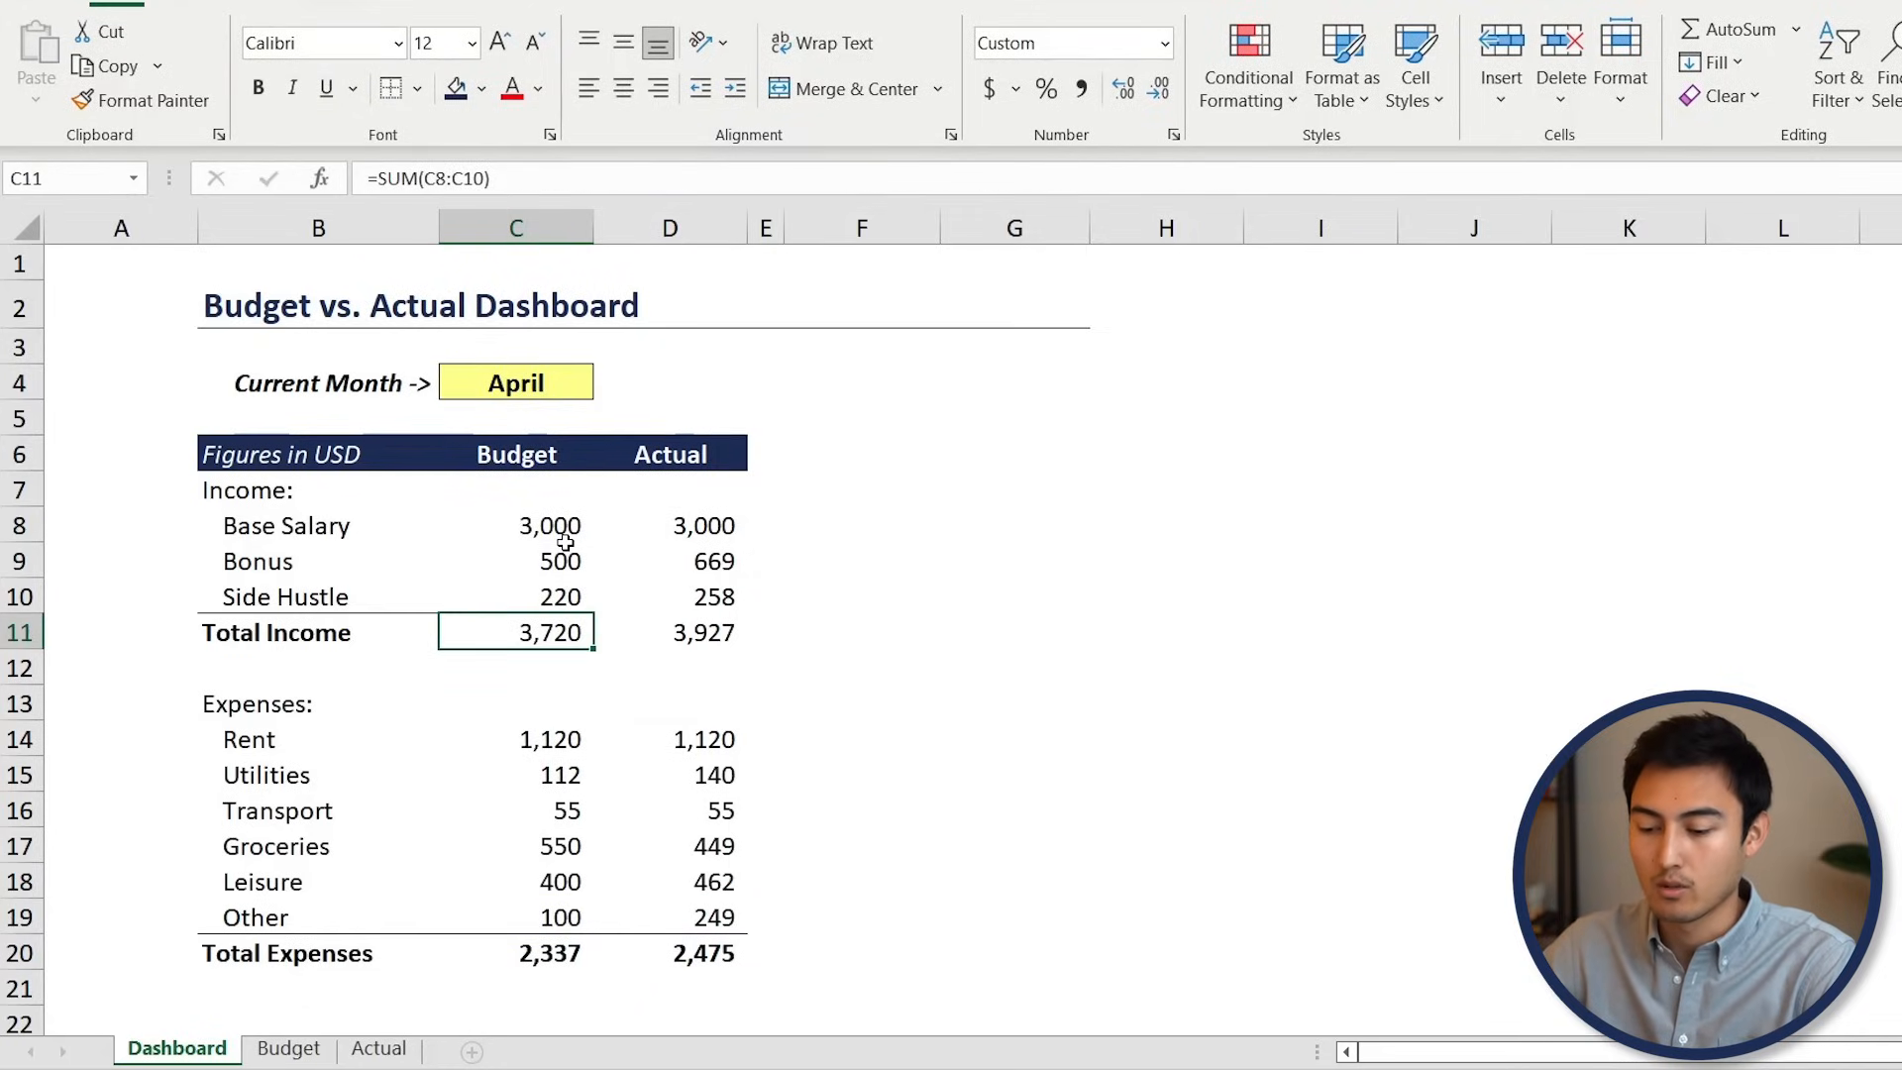
key(shift+Right)
key(ctrl+b)
key(alt+h)
key(b)
key(p)
key(Down)
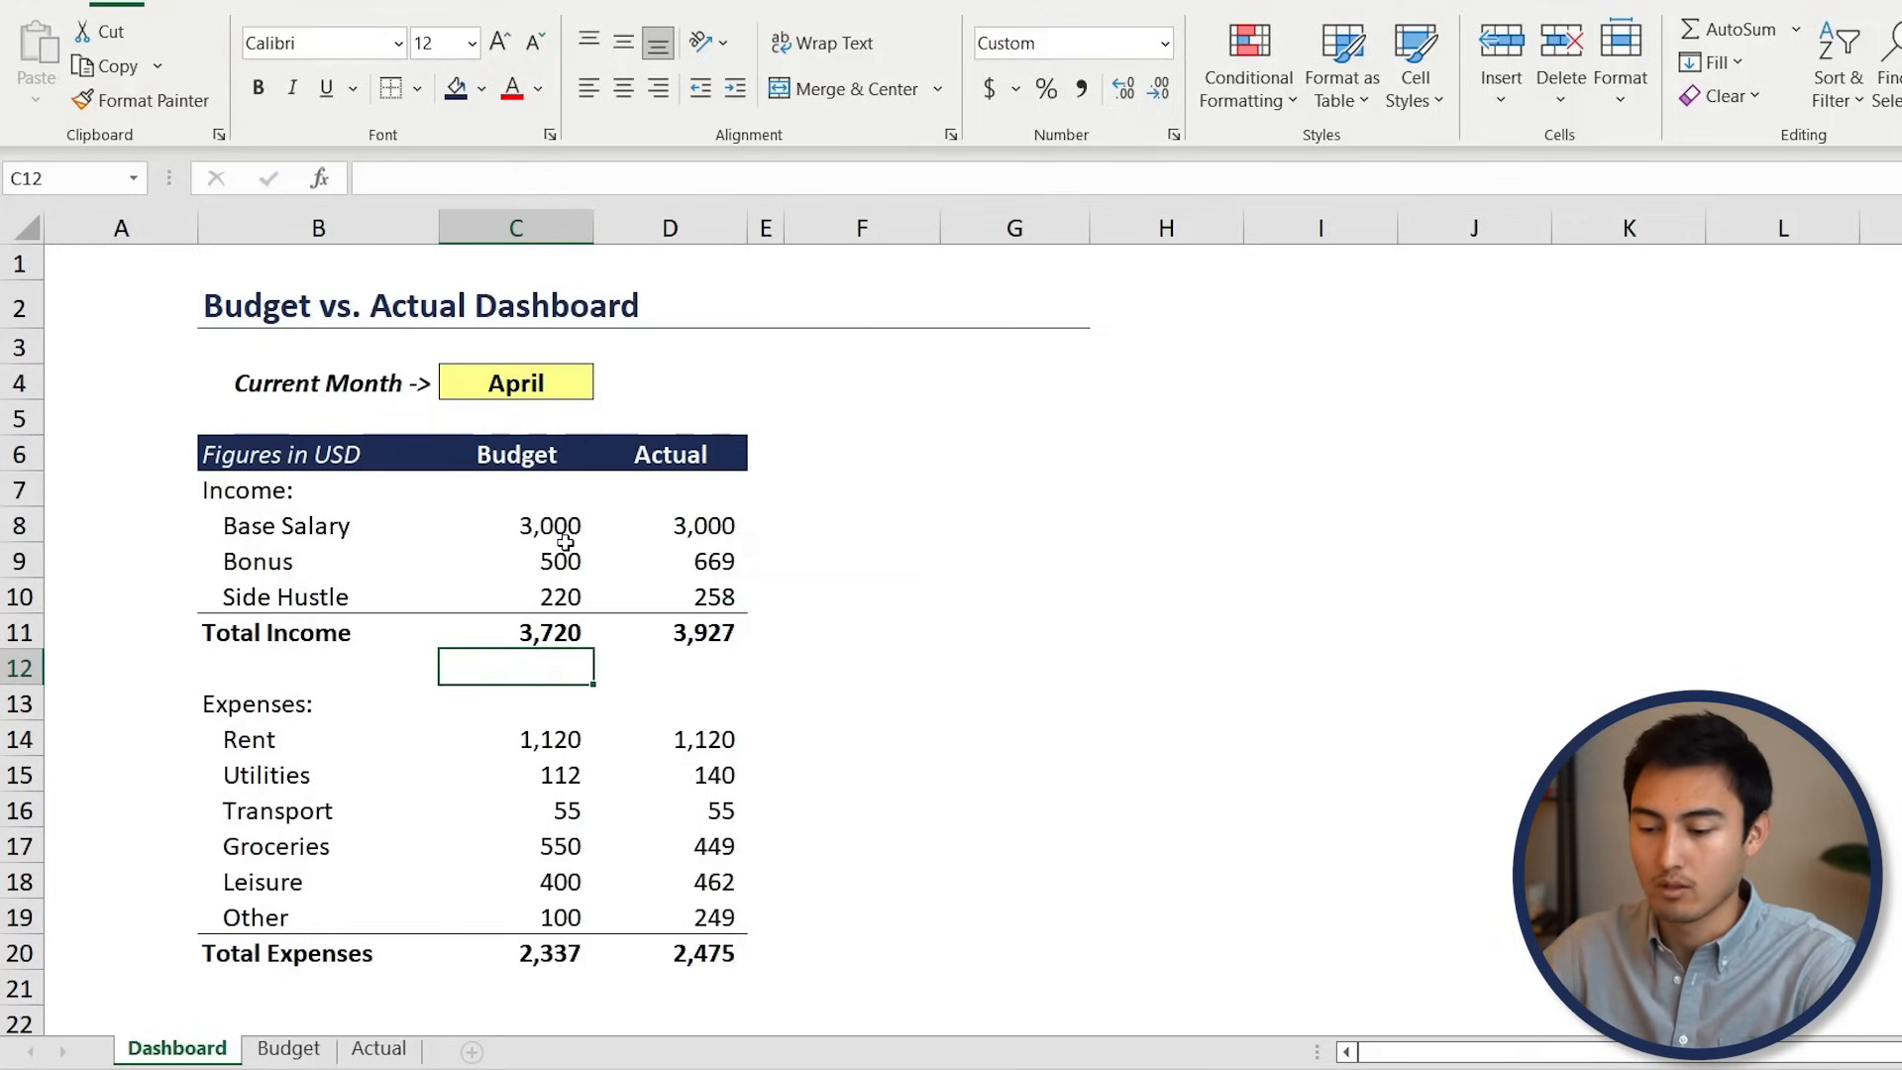
Try January and another month in the Current Month cell C4 to check how the dashboard figures respond
click(582, 389)
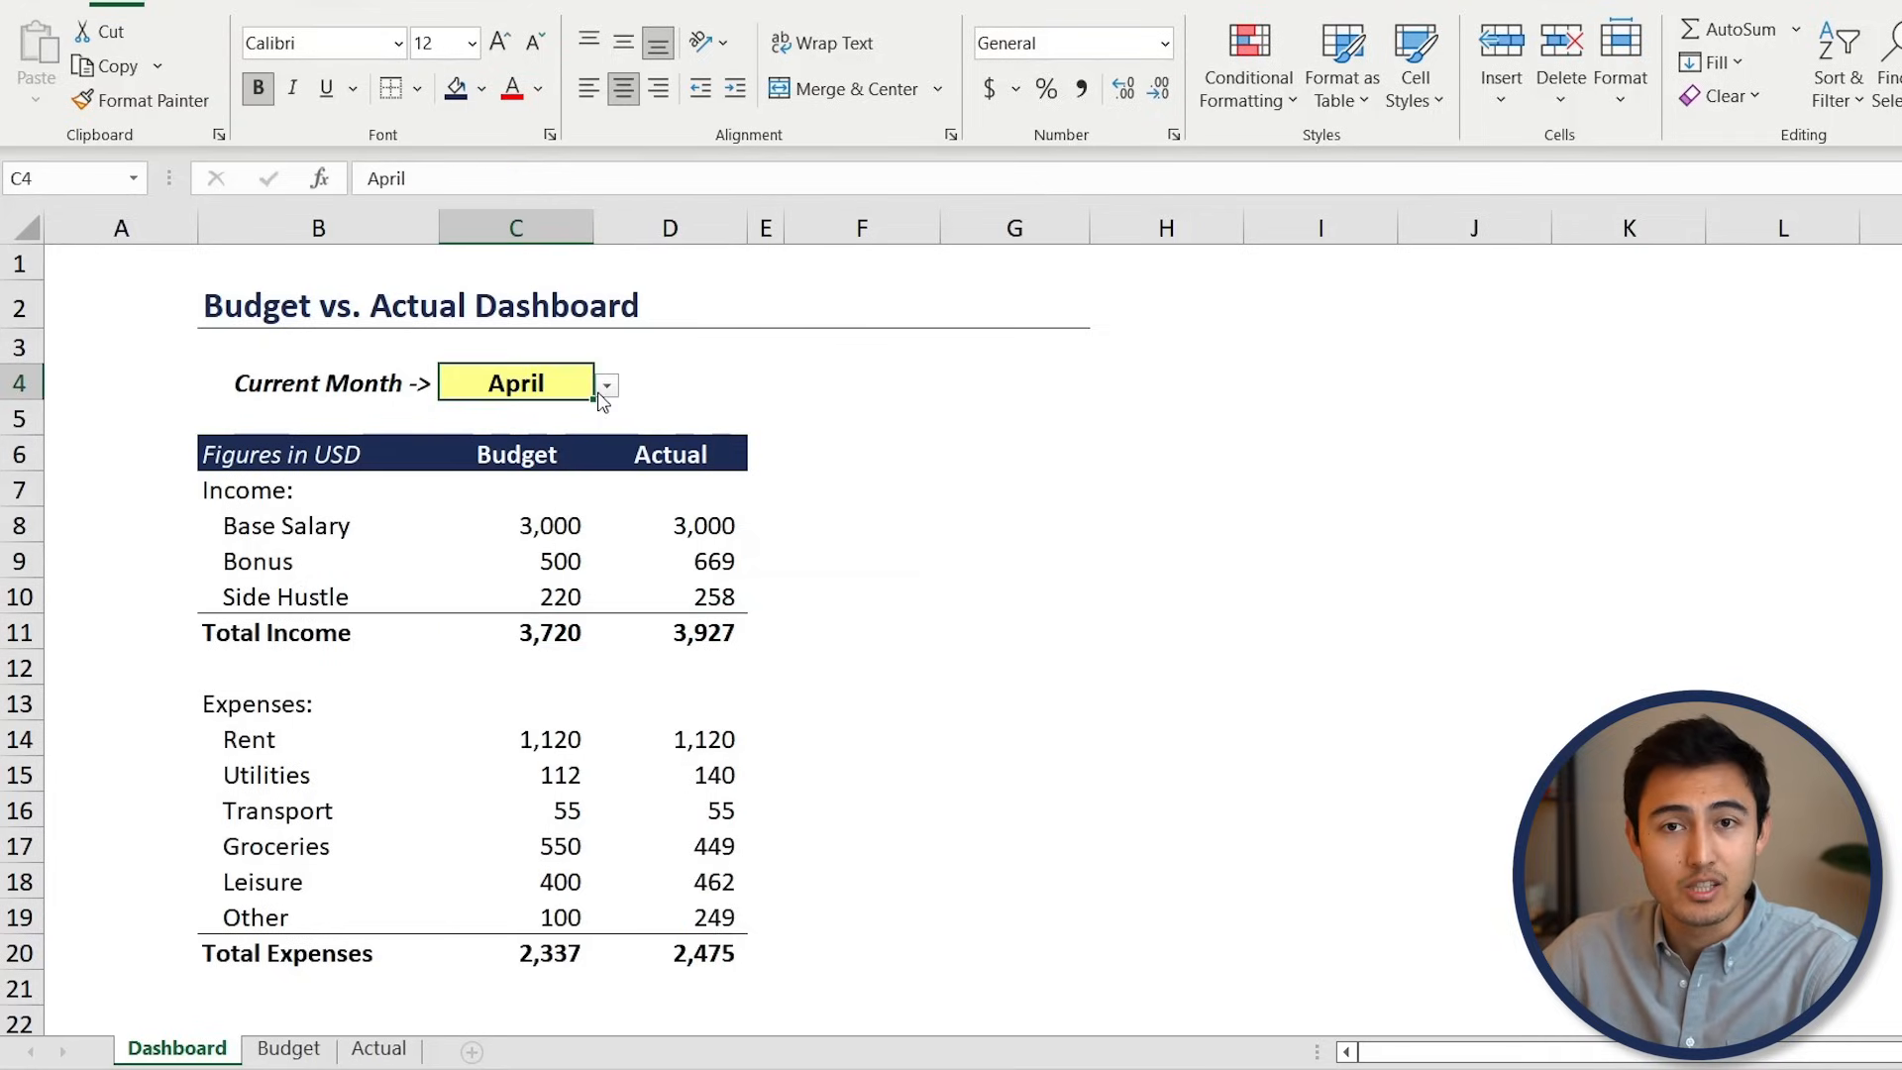
click(607, 389)
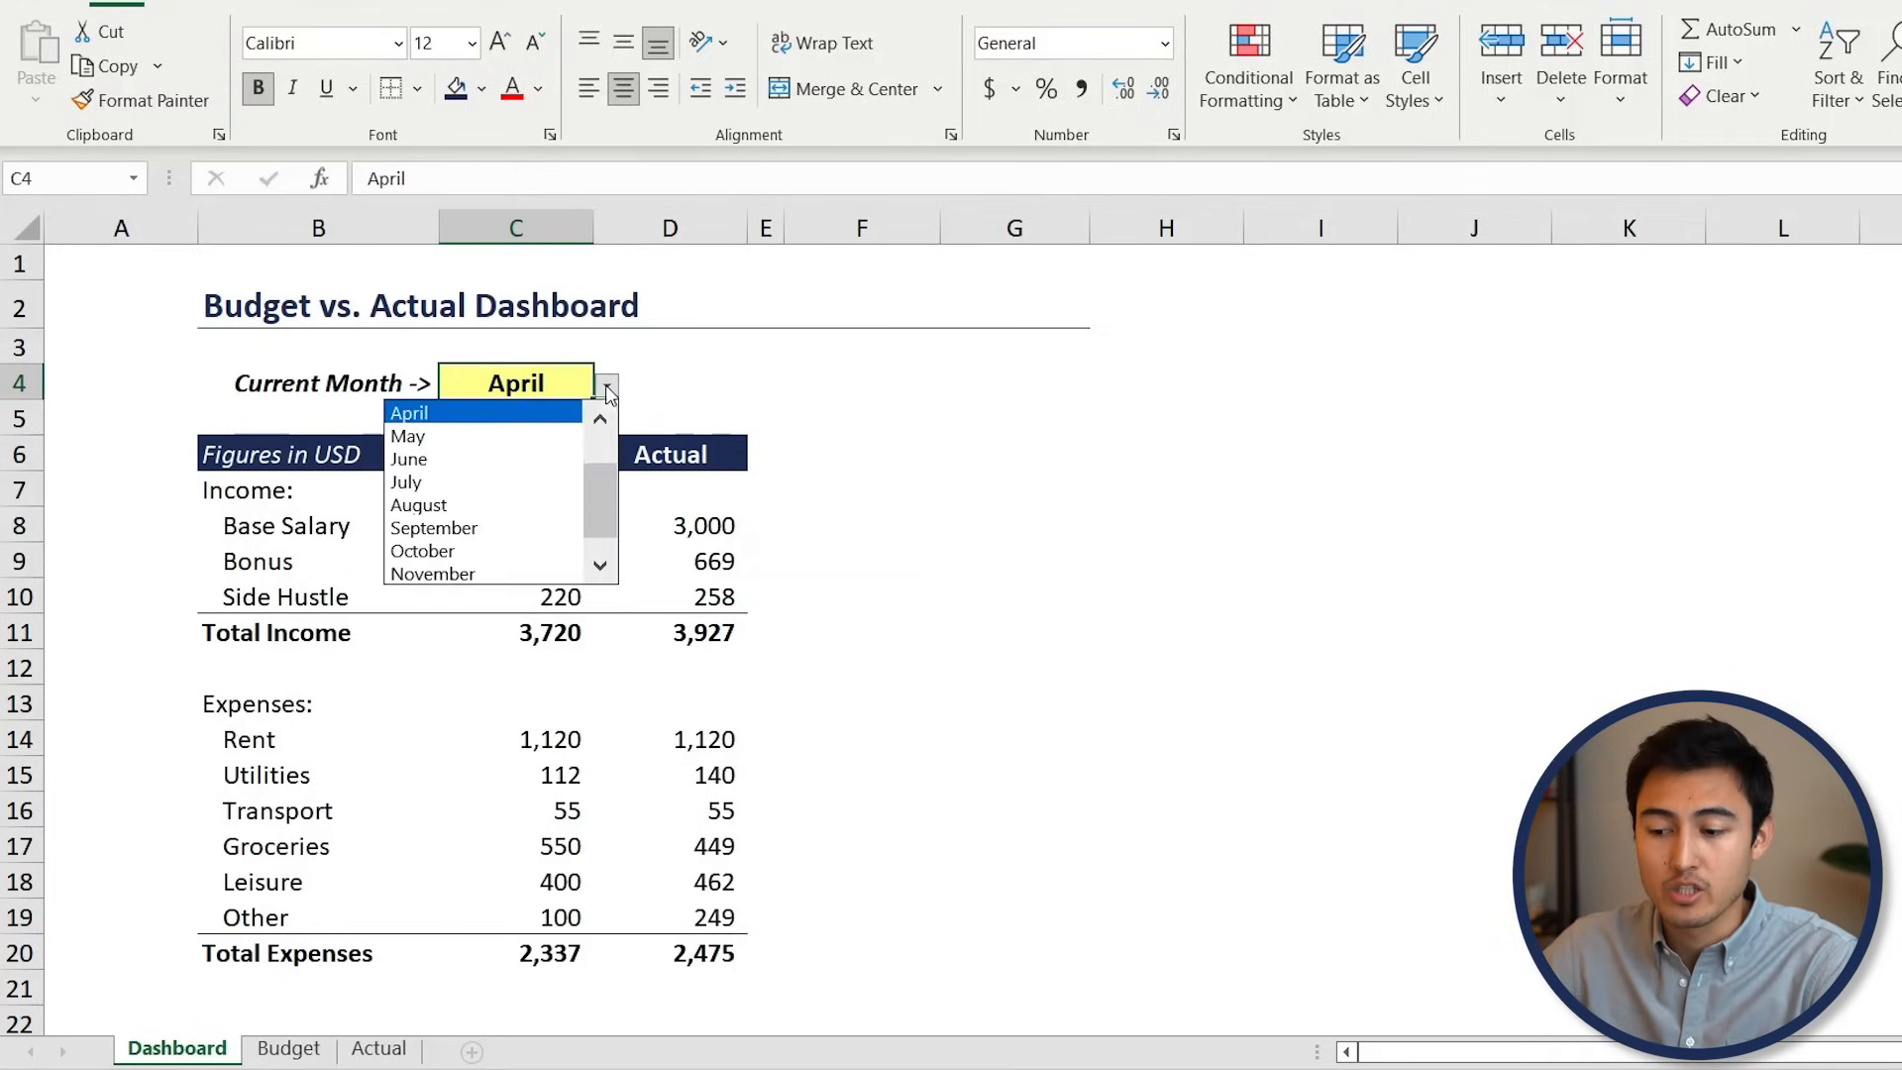
drag(597, 471, 596, 434)
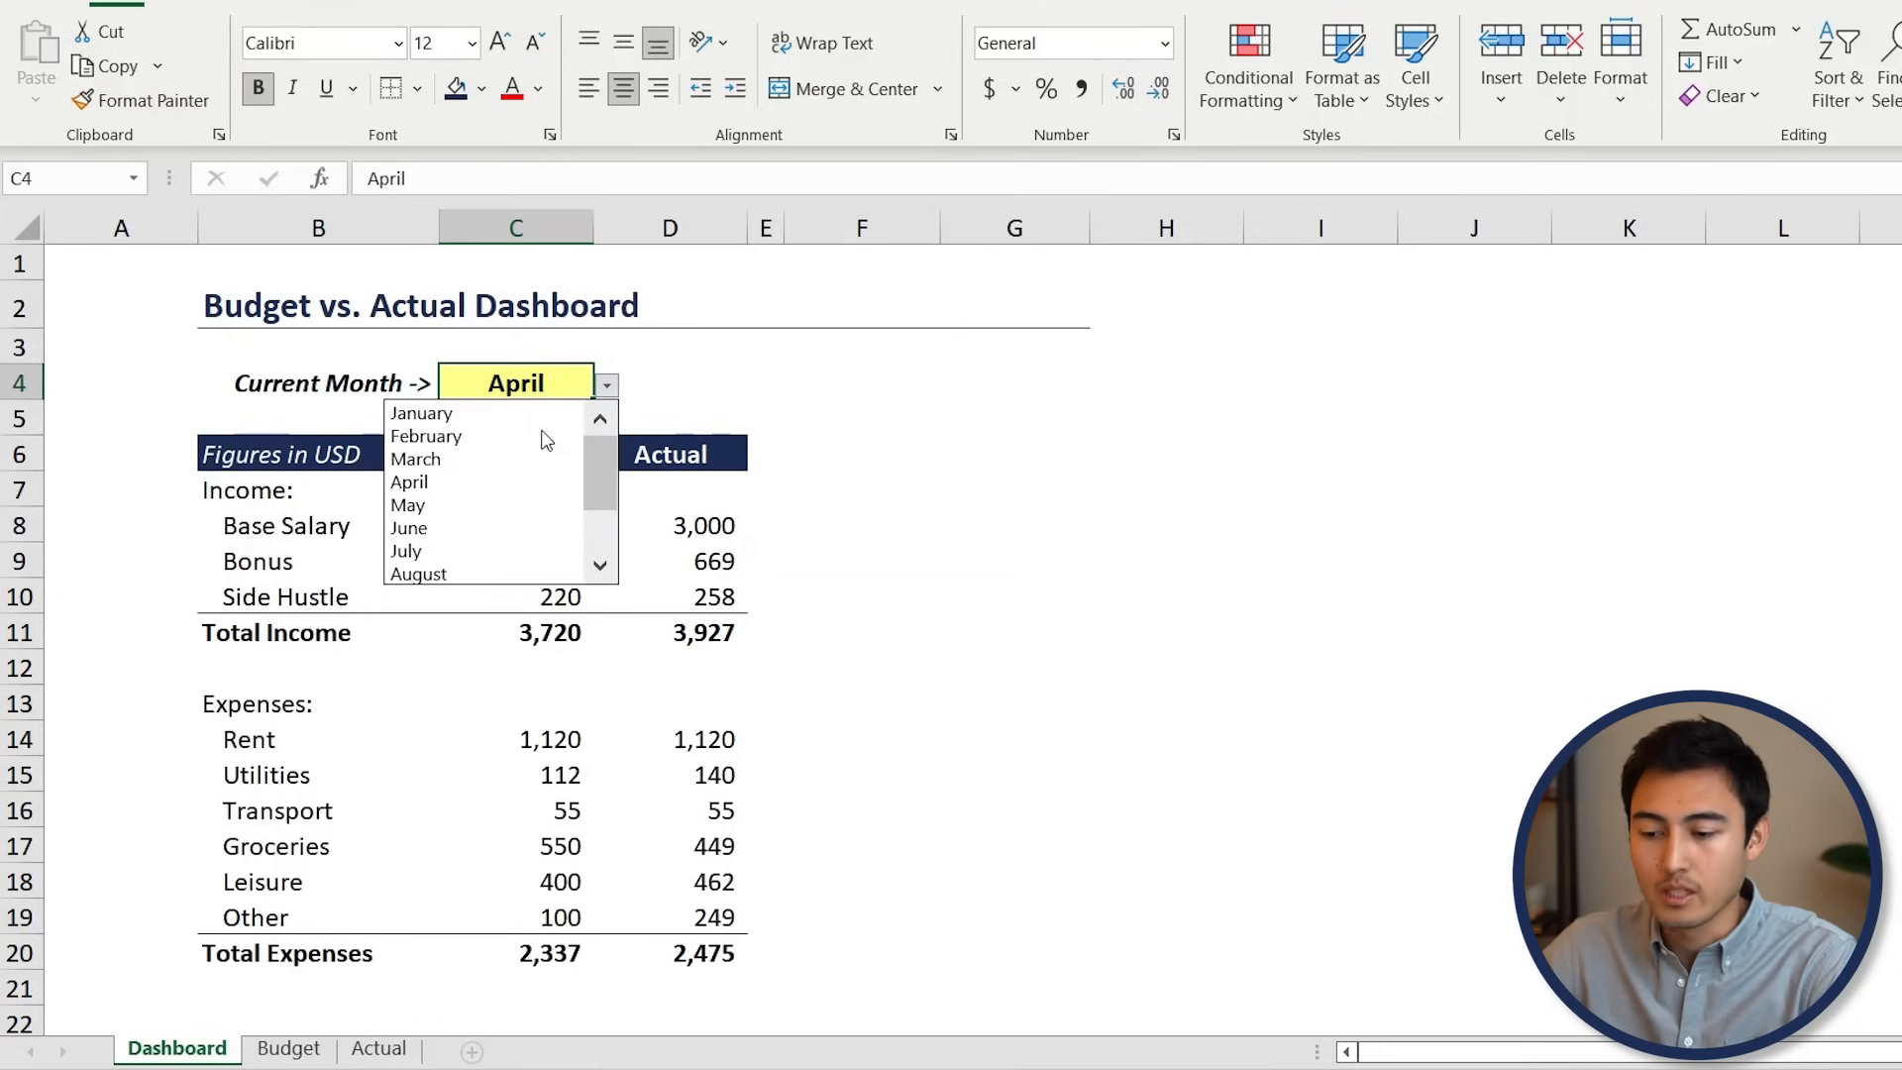
click(467, 408)
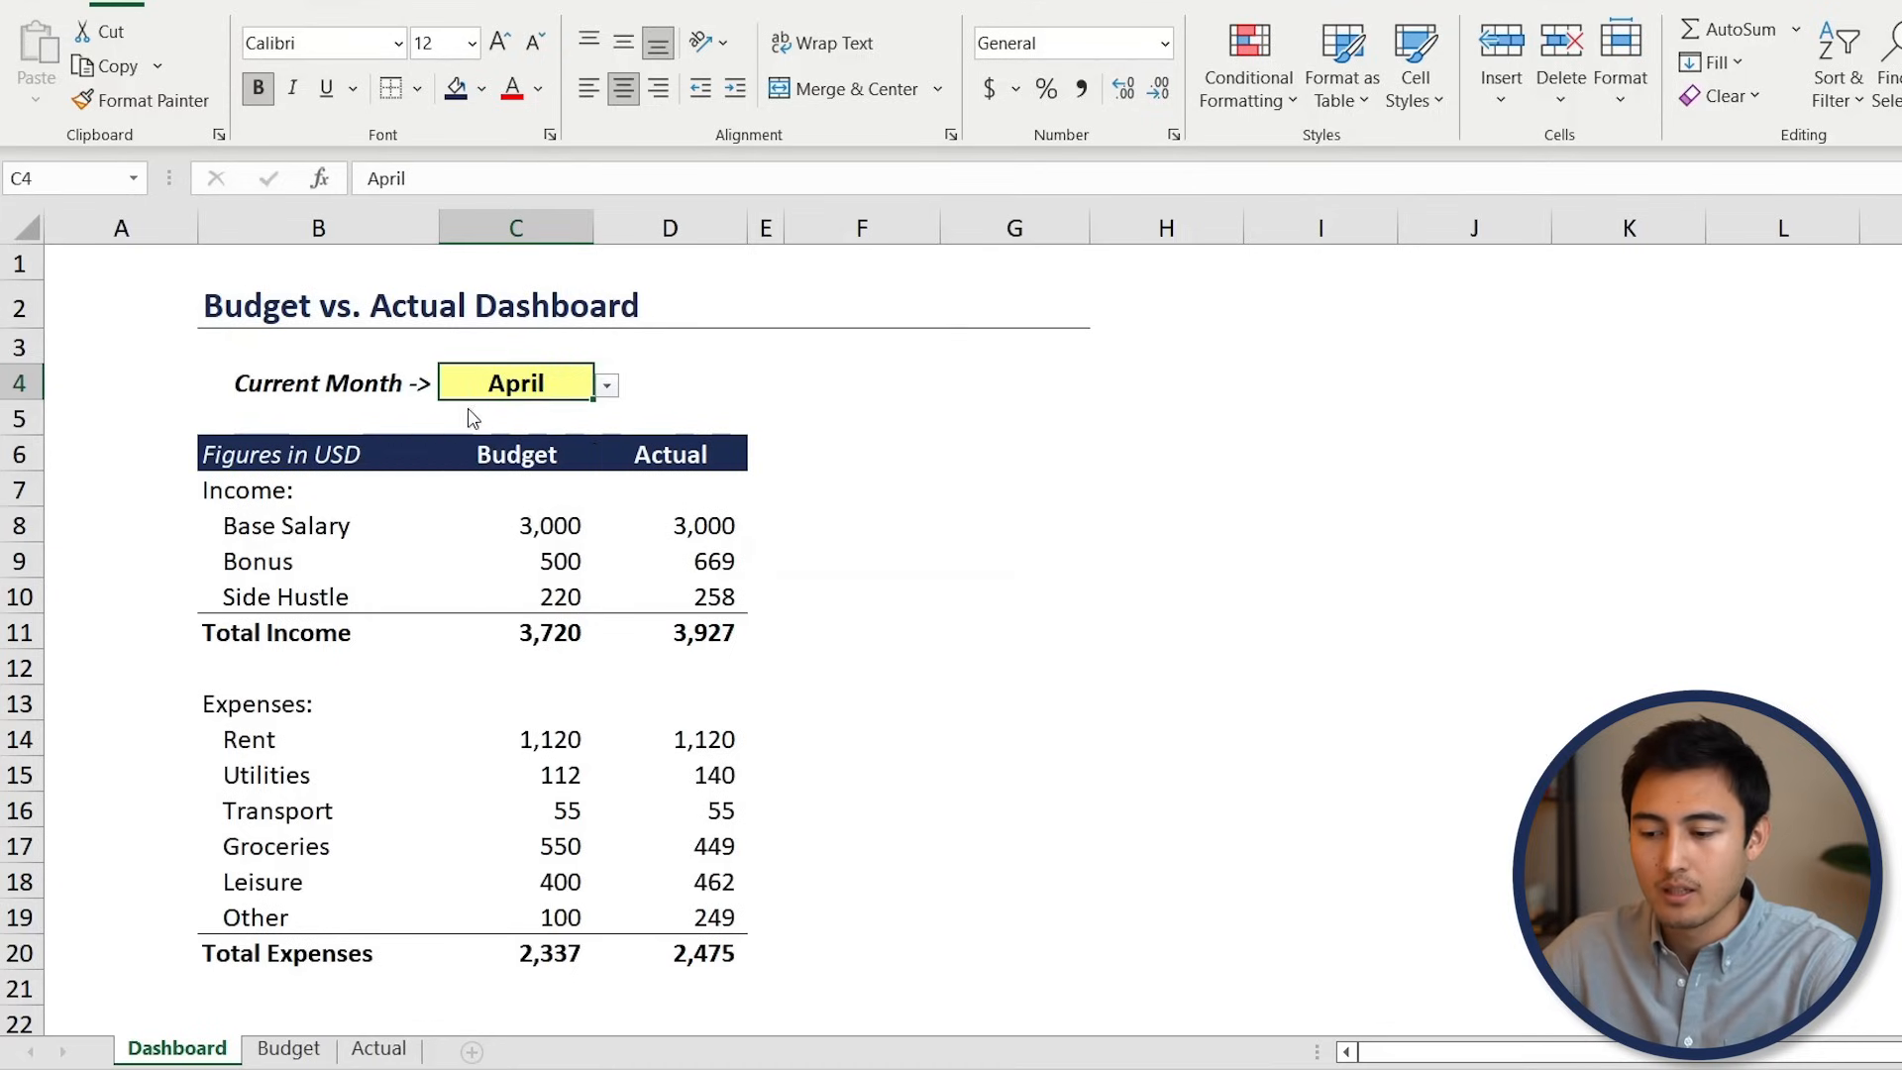
click(608, 389)
click(518, 439)
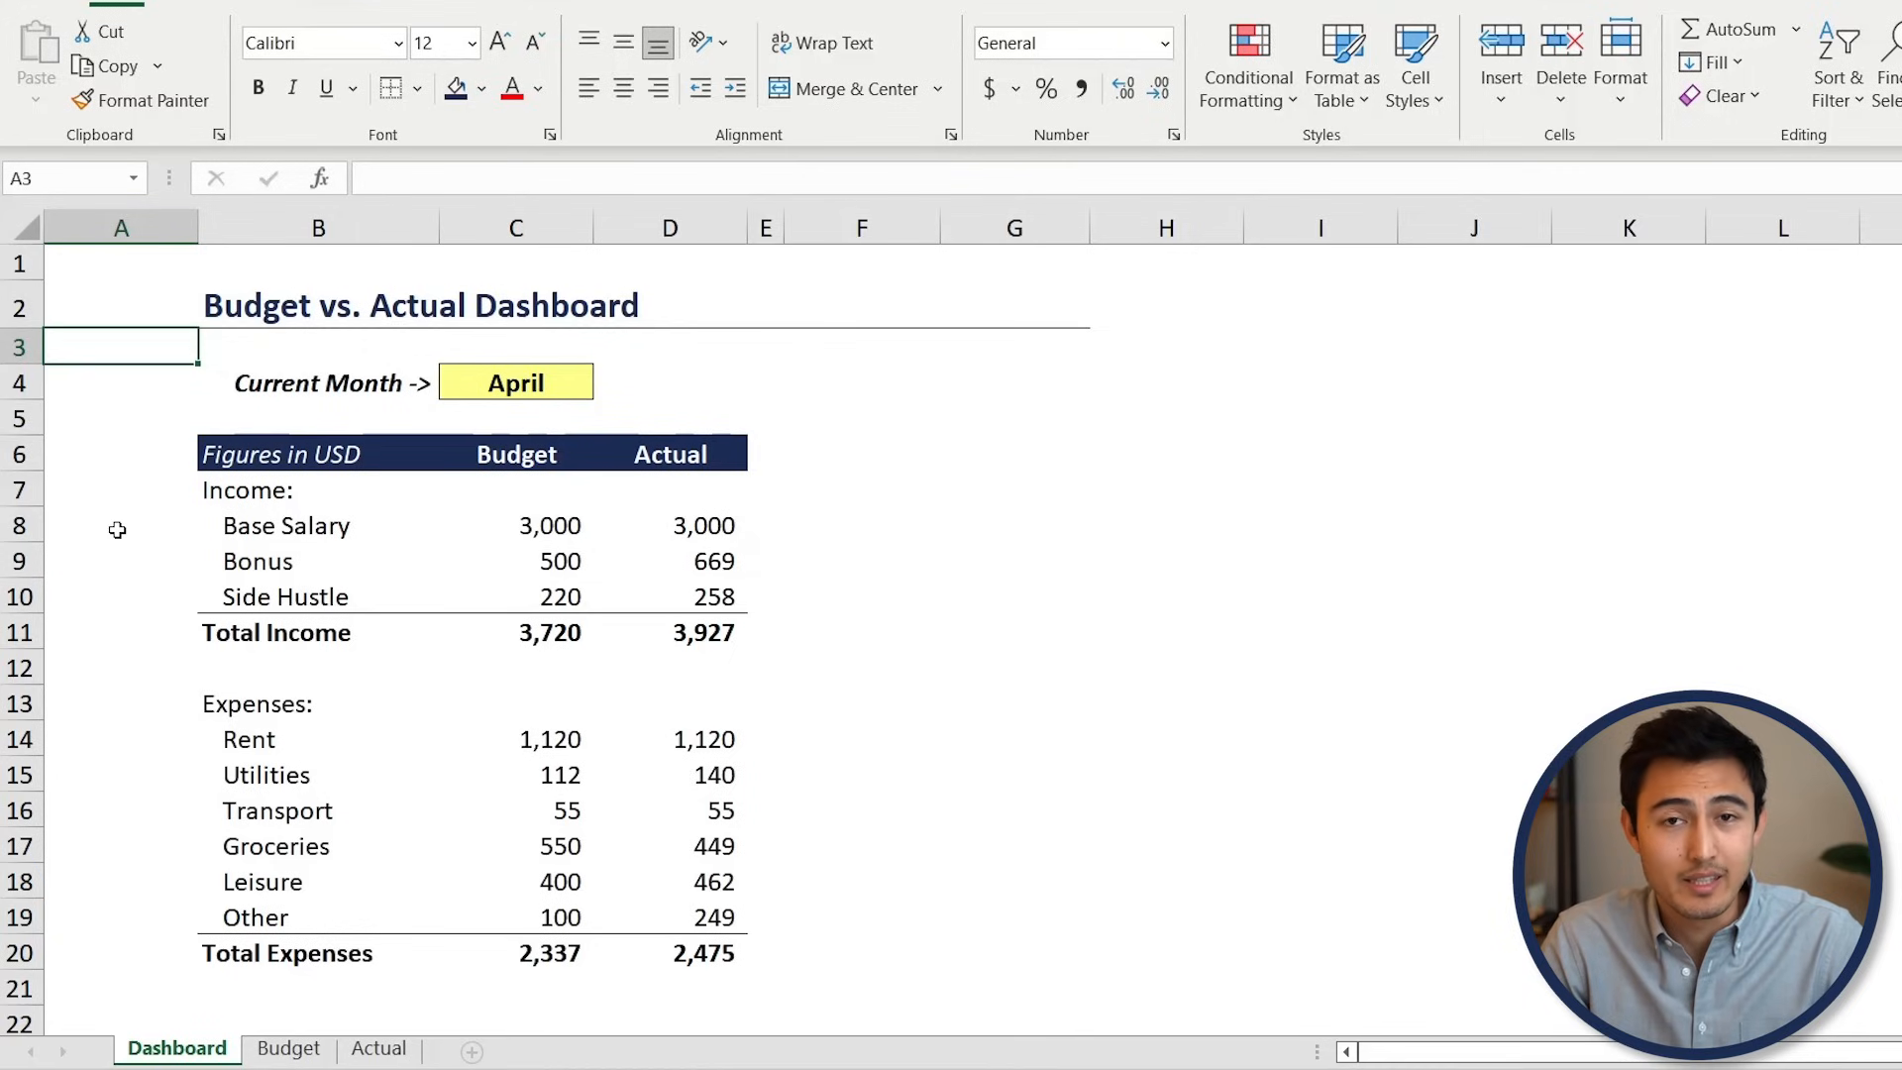
Enter the label Savings in cell B22, two rows below Total Expenses
key(Right)
key(Down)
key(Down)
key(Down)
key(Down)
key(Down)
key(Down)
key(Down)
key(Down)
key(Down)
key(Down)
key(Down)
key(Down)
key(Down)
key(Down)
key(Down)
key(Down)
key(Down)
key(Down)
key(Down)
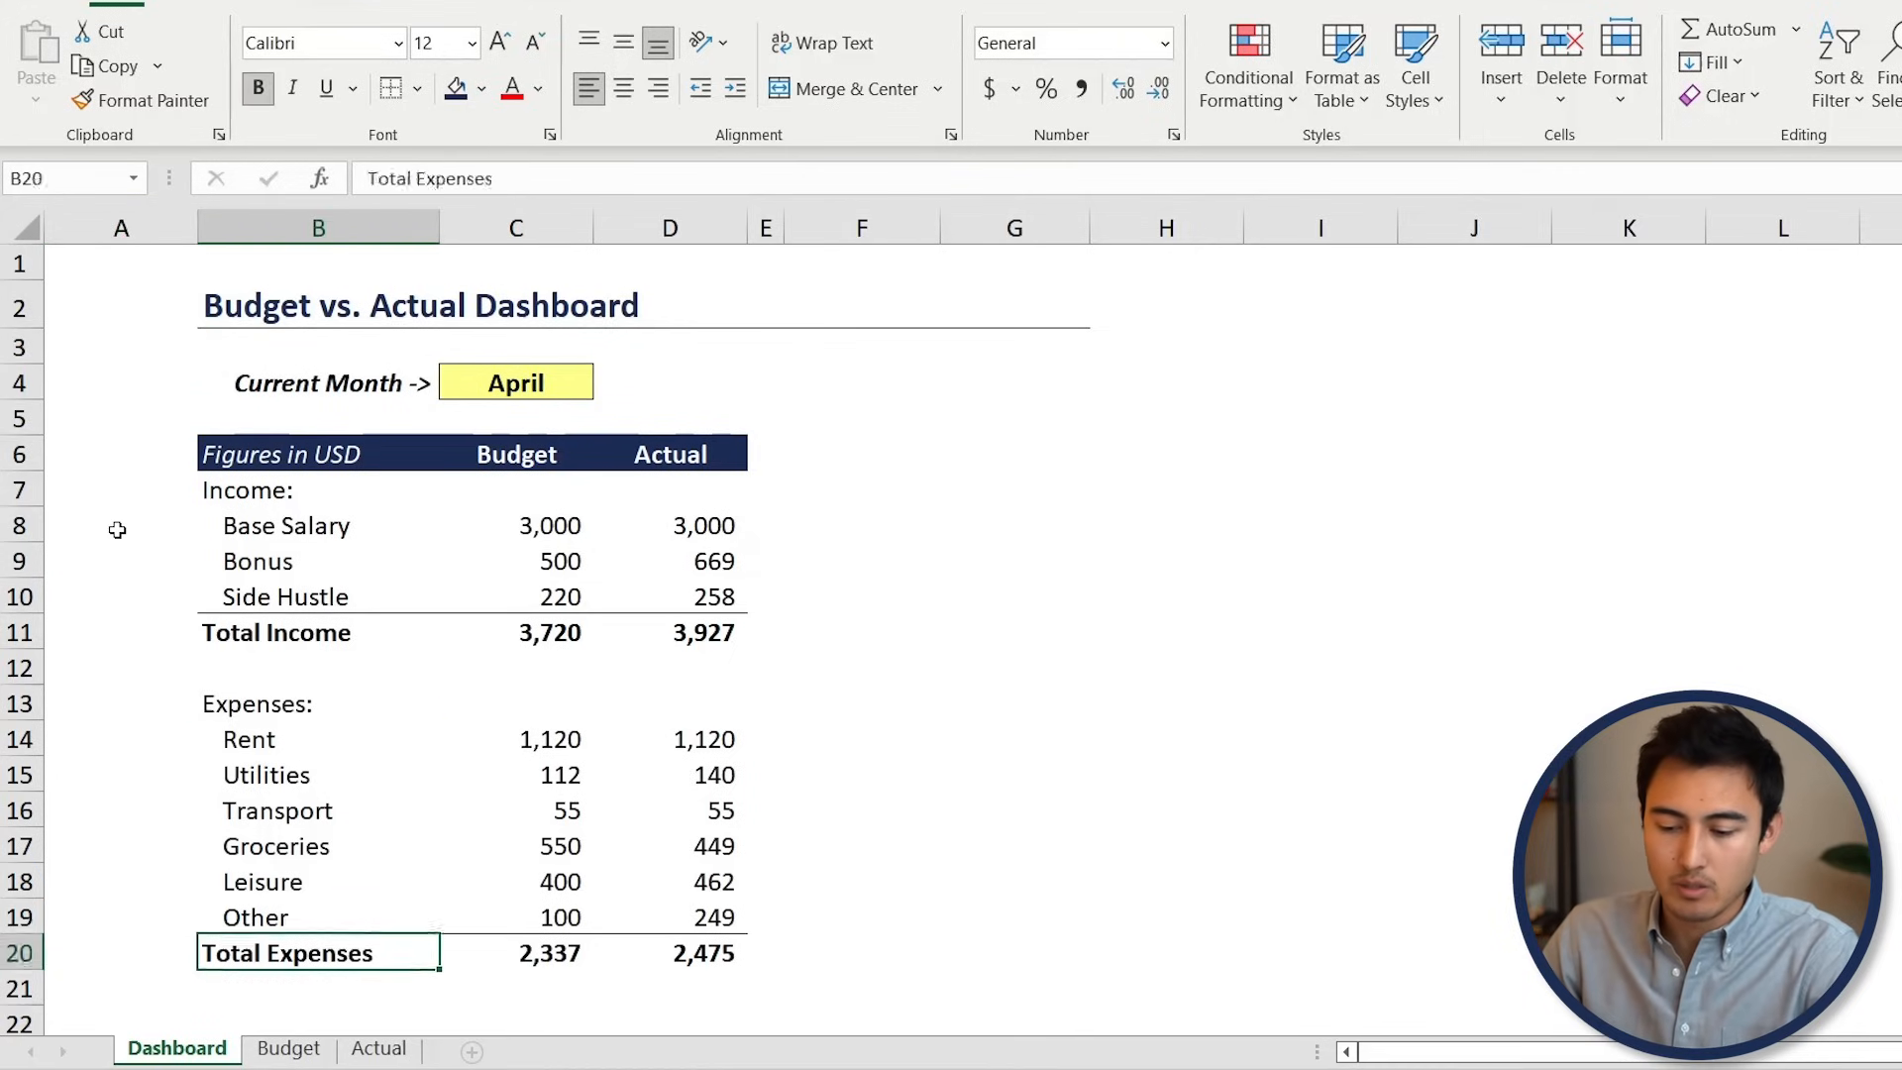
text(Savin)
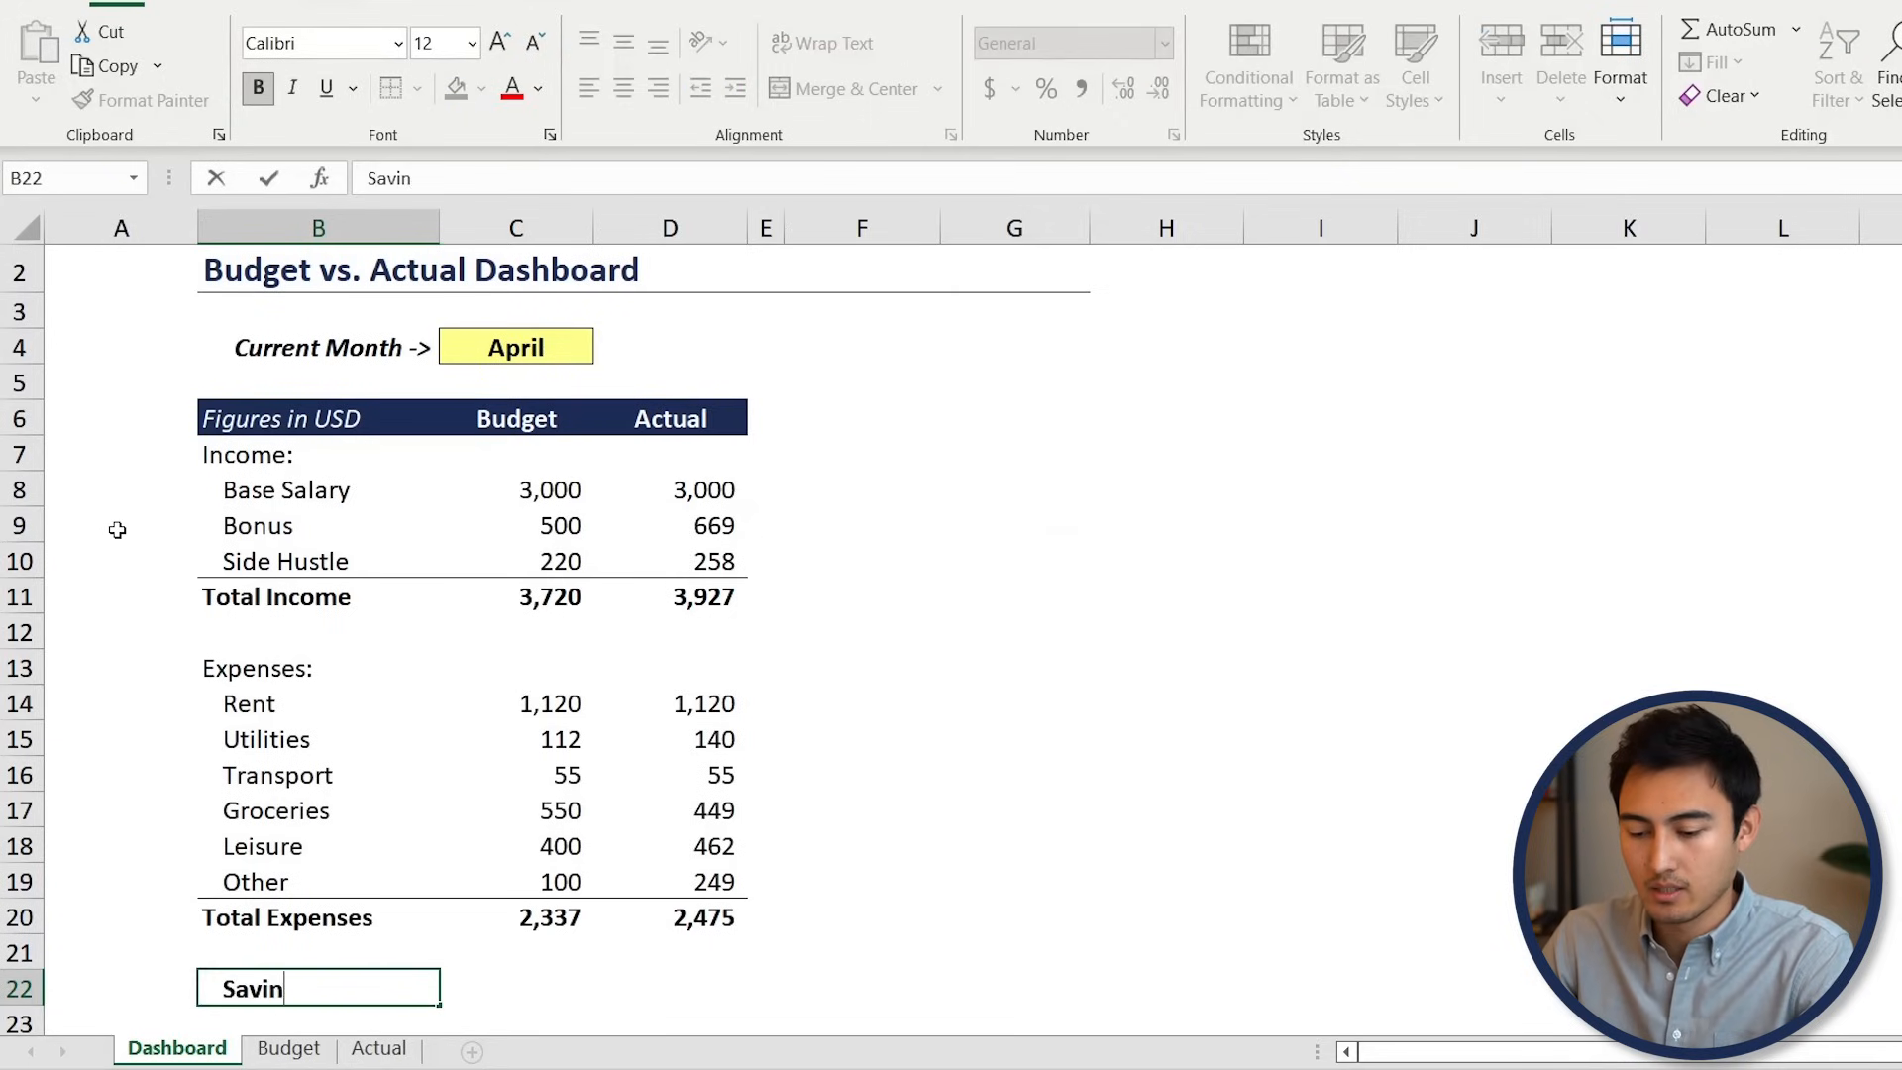
Calculate the budgeted savings in C22 as Total Income minus Total Expenses with the formula =C11-C20
key(Tab)
text(=)
key(Up)
key(Up)
key(Up)
key(Up)
key(Up)
key(Up)
key(Up)
key(Up)
key(Up)
key(Up)
key(Up)
text(-)
key(Up)
key(Up)
key(Return)
Copy the savings formula from C22 into the Actual column's cell D22
key(Up)
key(Right)
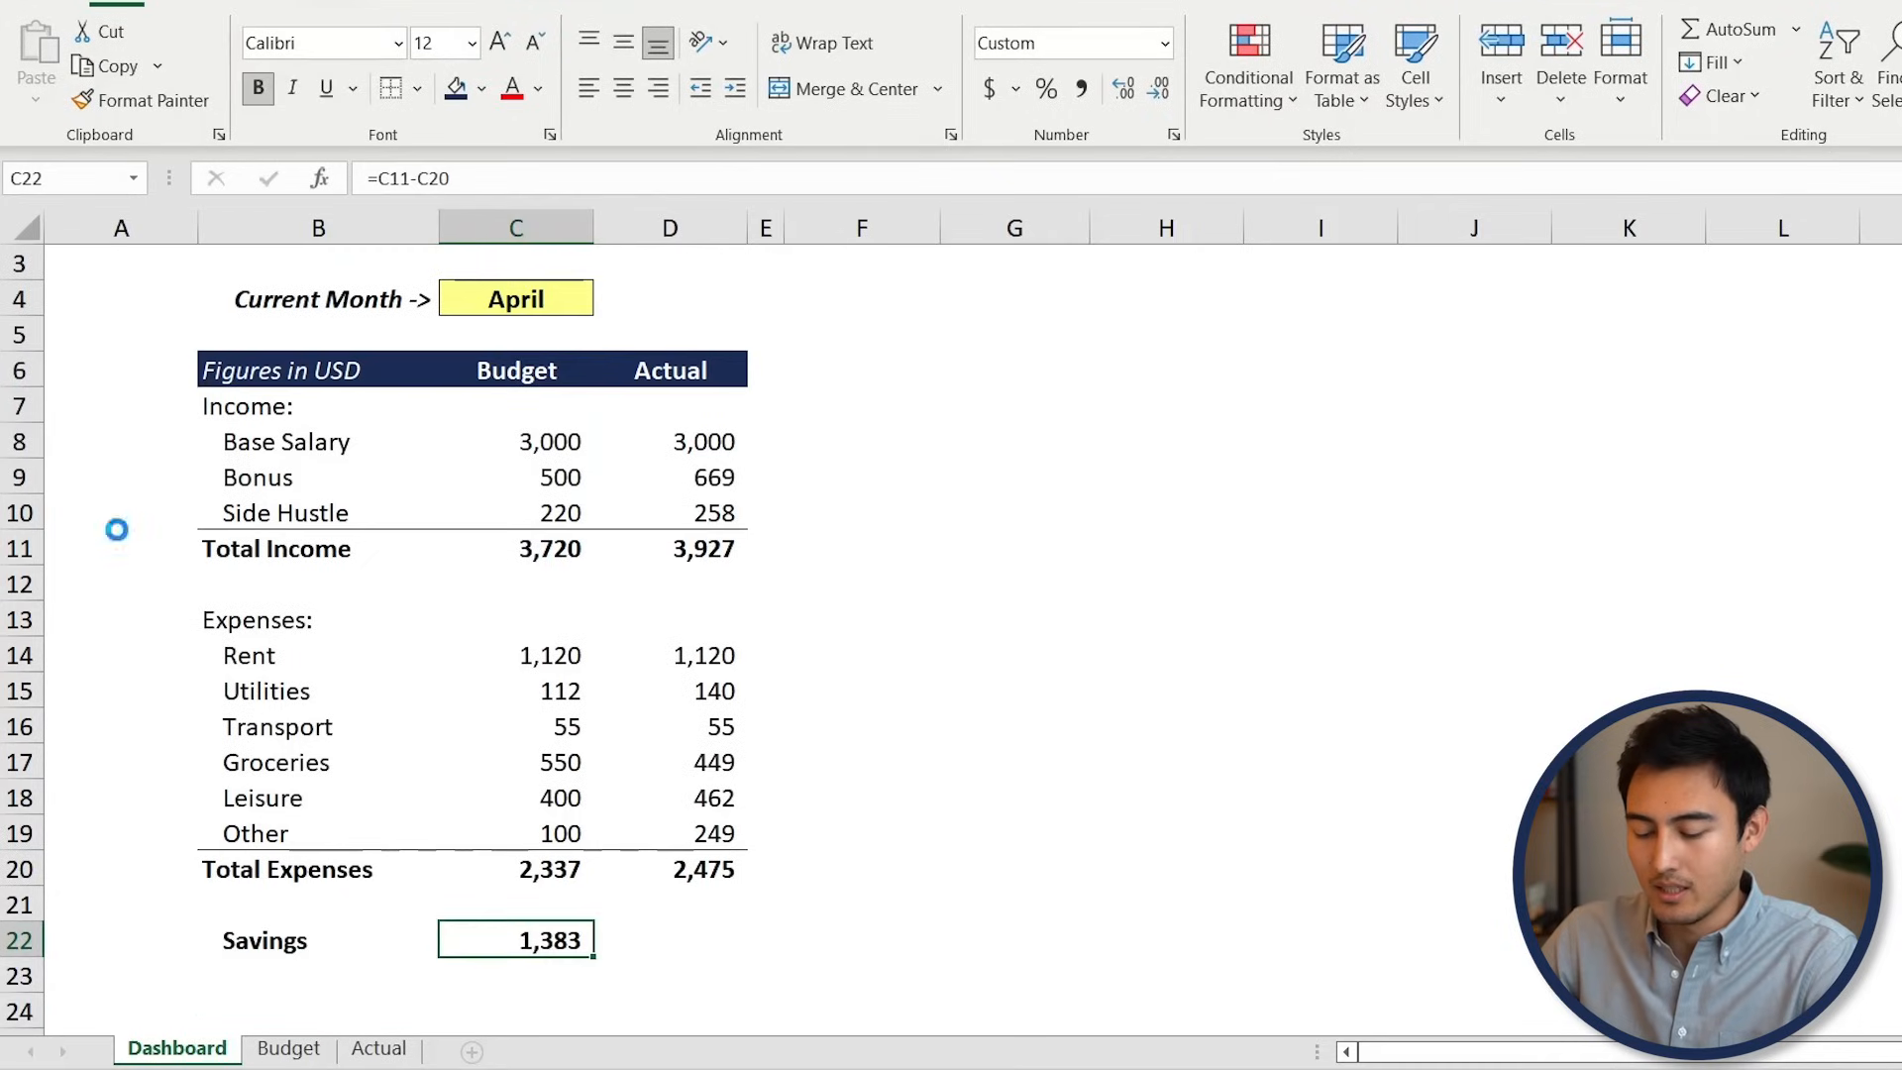
key(ctrl+c)
key(Right)
key(ctrl+v)
Apply a top and bottom border to the Savings row, B22:D22
key(Left)
key(Left)
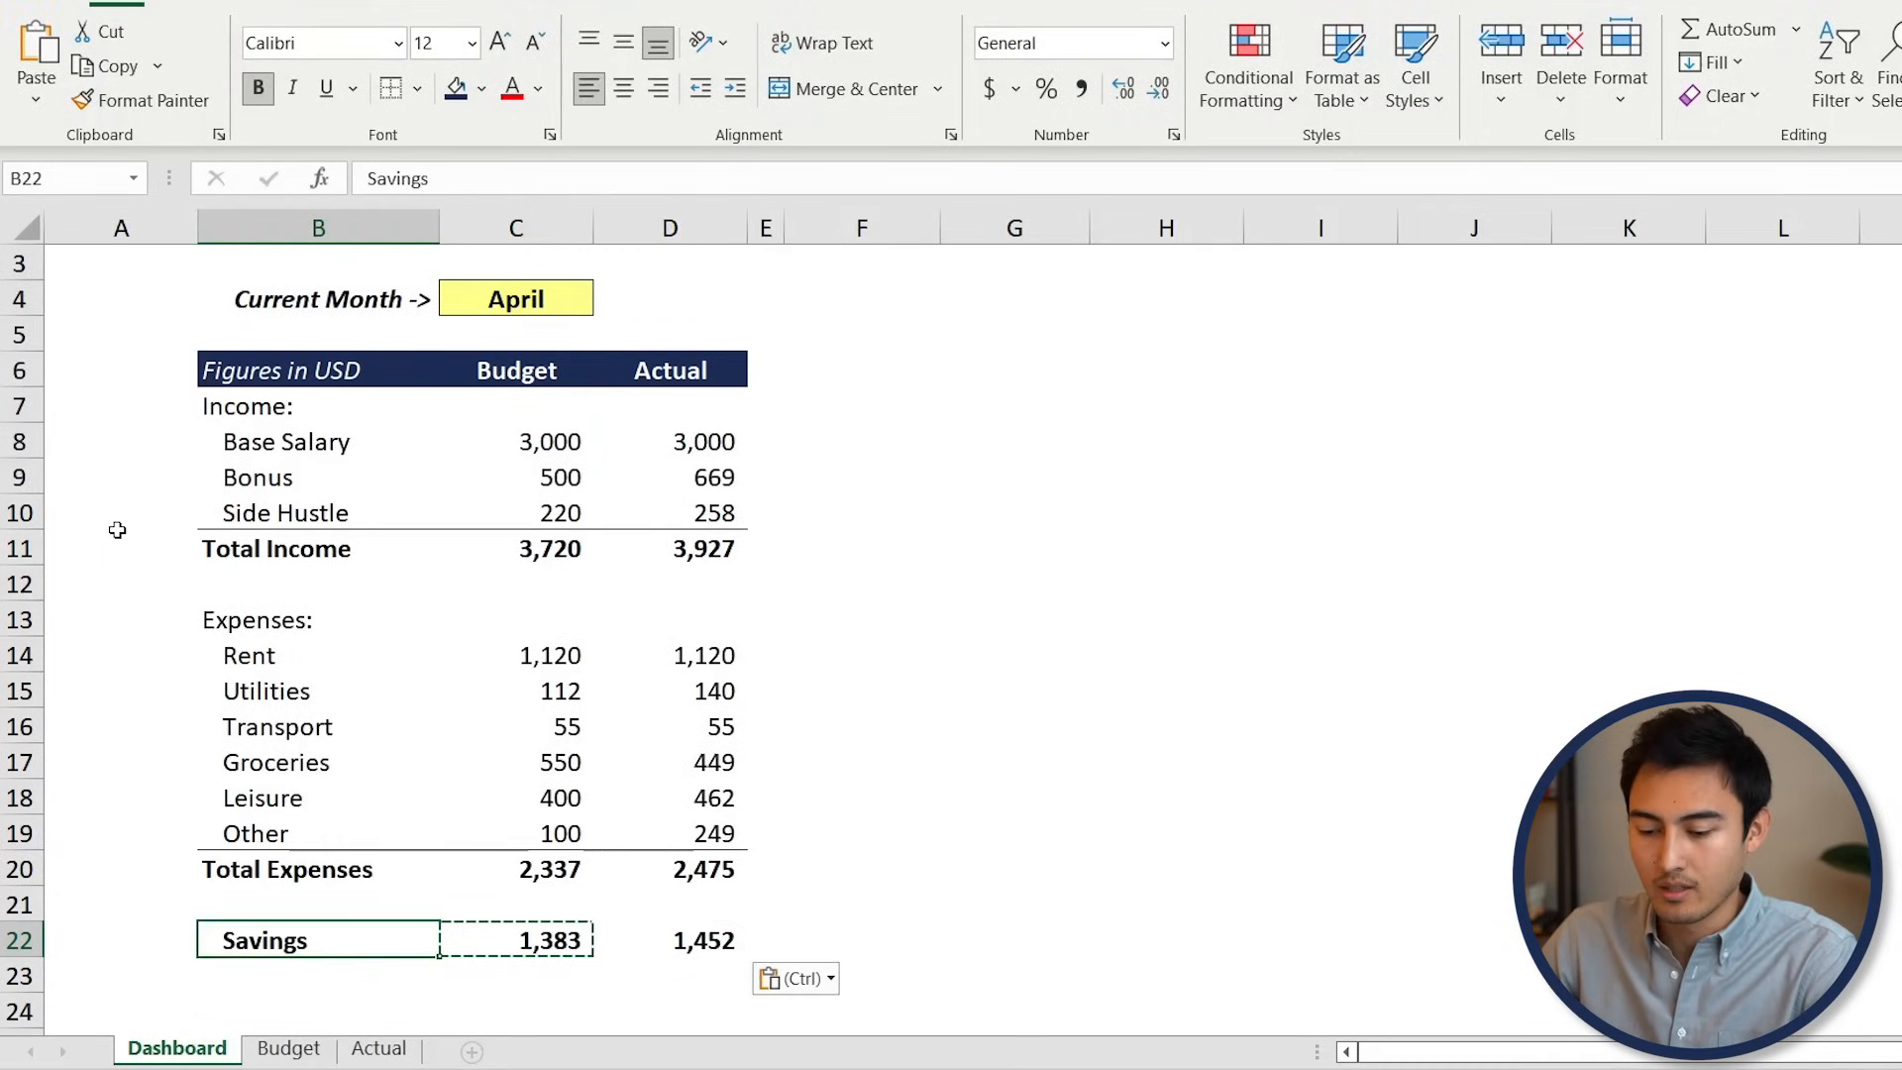
key(shift+Right)
key(shift+Right)
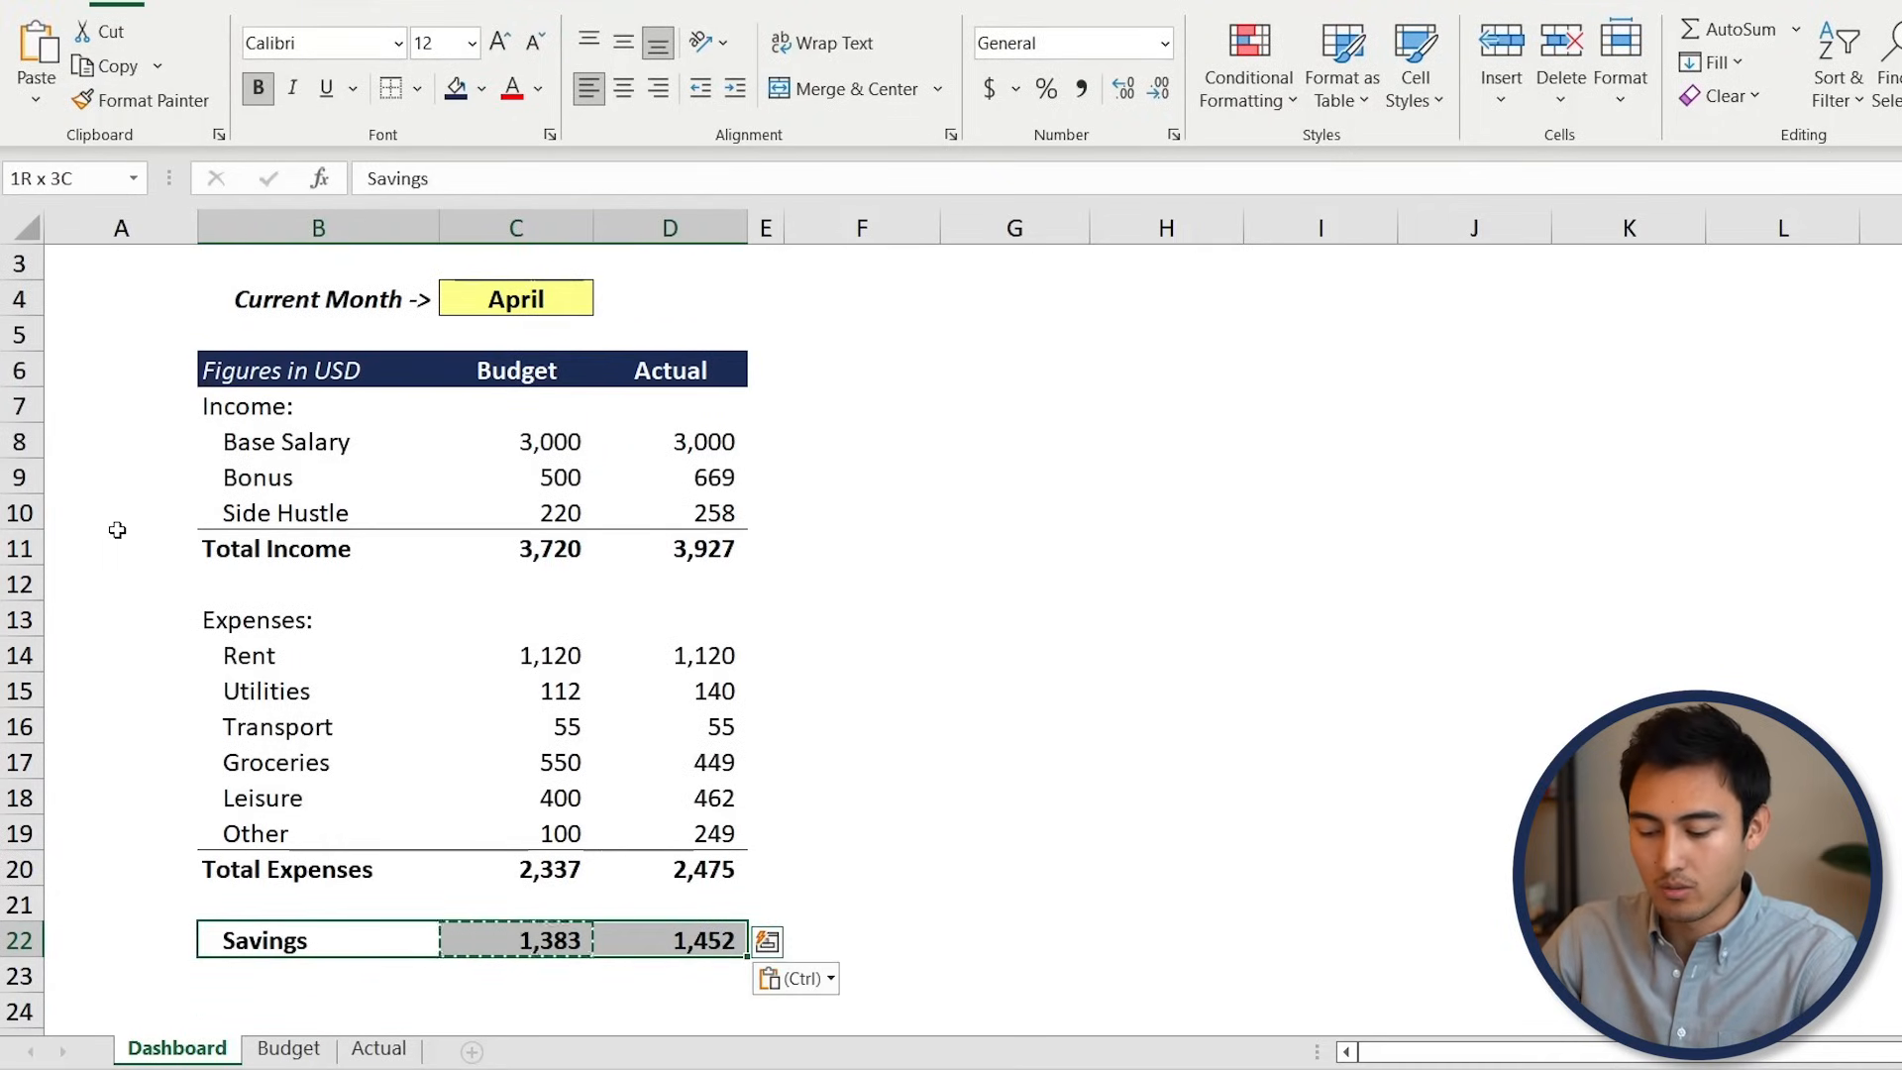
key(alt+h)
key(b)
key(d)
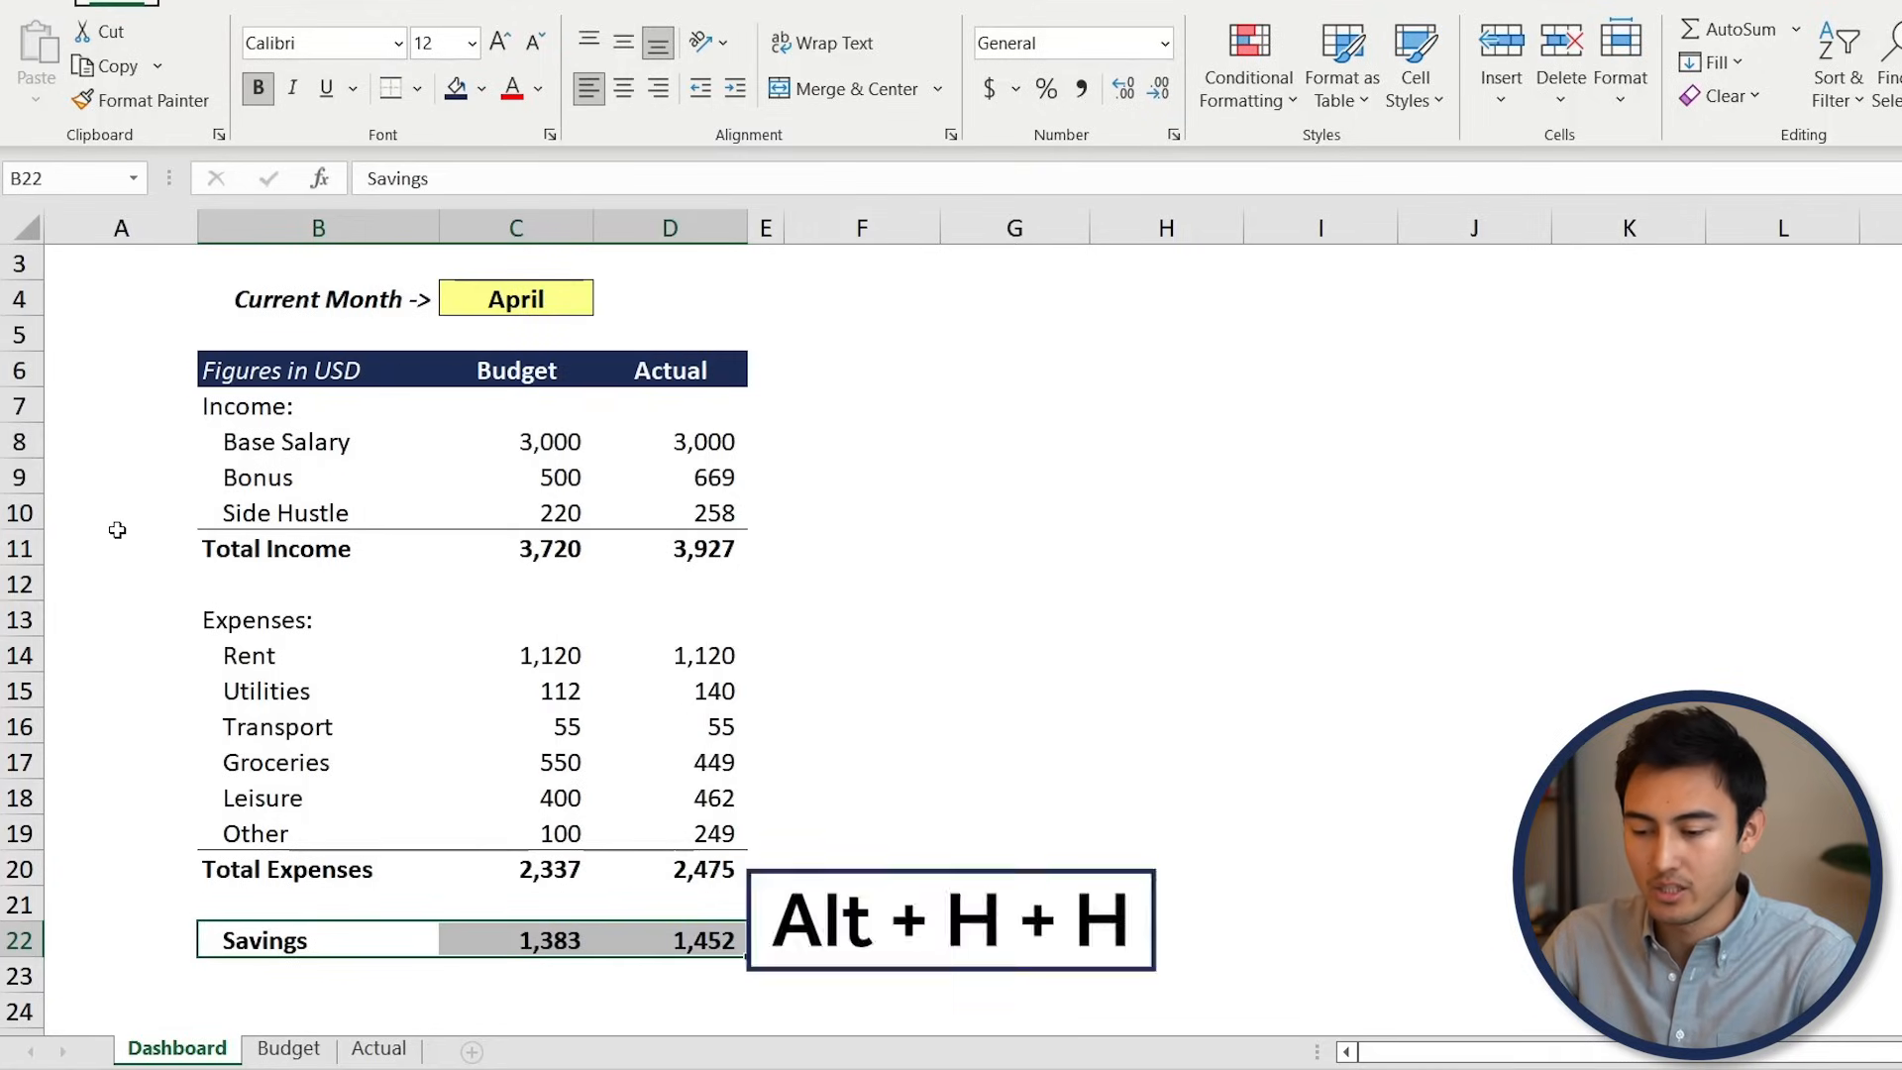
Fill the Savings row B22:D22 with the light yellow used for the current month cell
key(alt+h)
key(h)
key(Down)
key(Down)
key(Down)
key(Down)
key(Down)
key(Down)
key(Down)
key(Down)
key(Up)
key(Right)
key(Return)
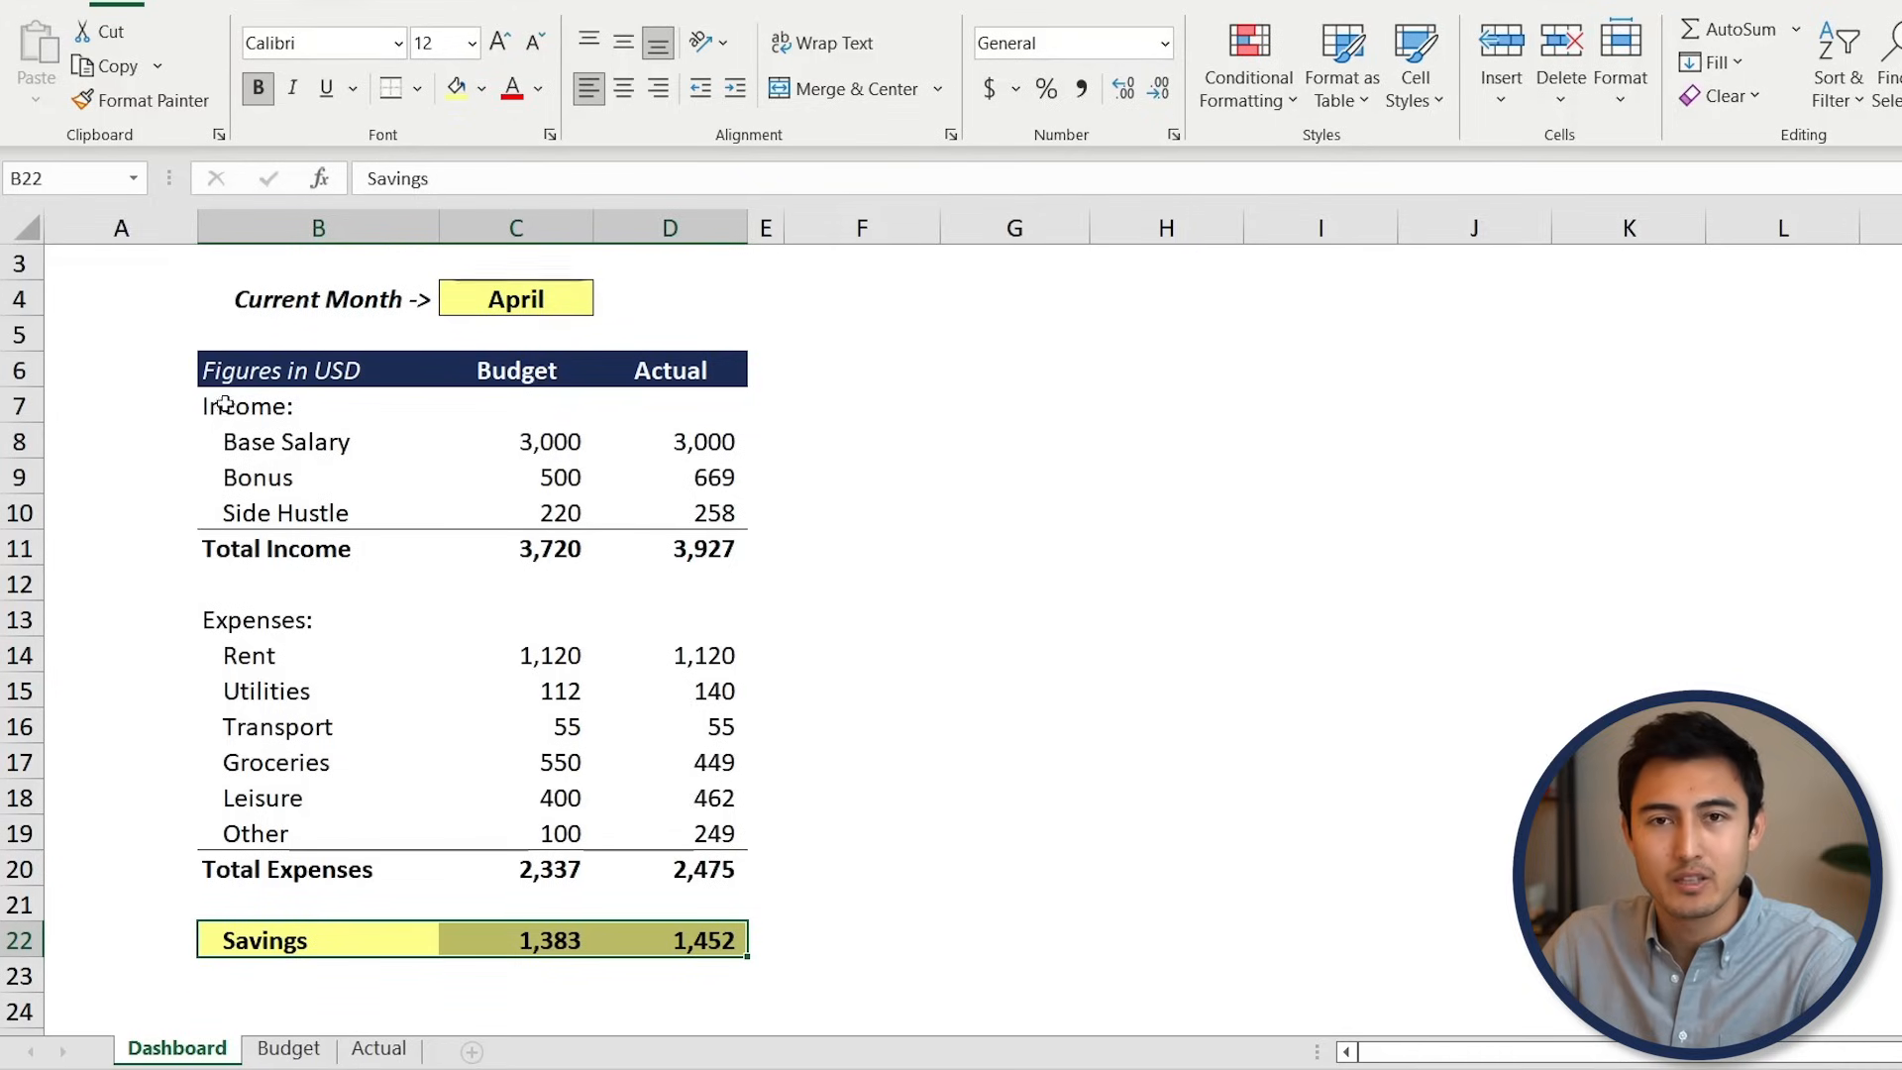
Enter the variance column headers Var. Abs. in F6 and Var. % in G6
click(597, 435)
key(Right)
key(Left)
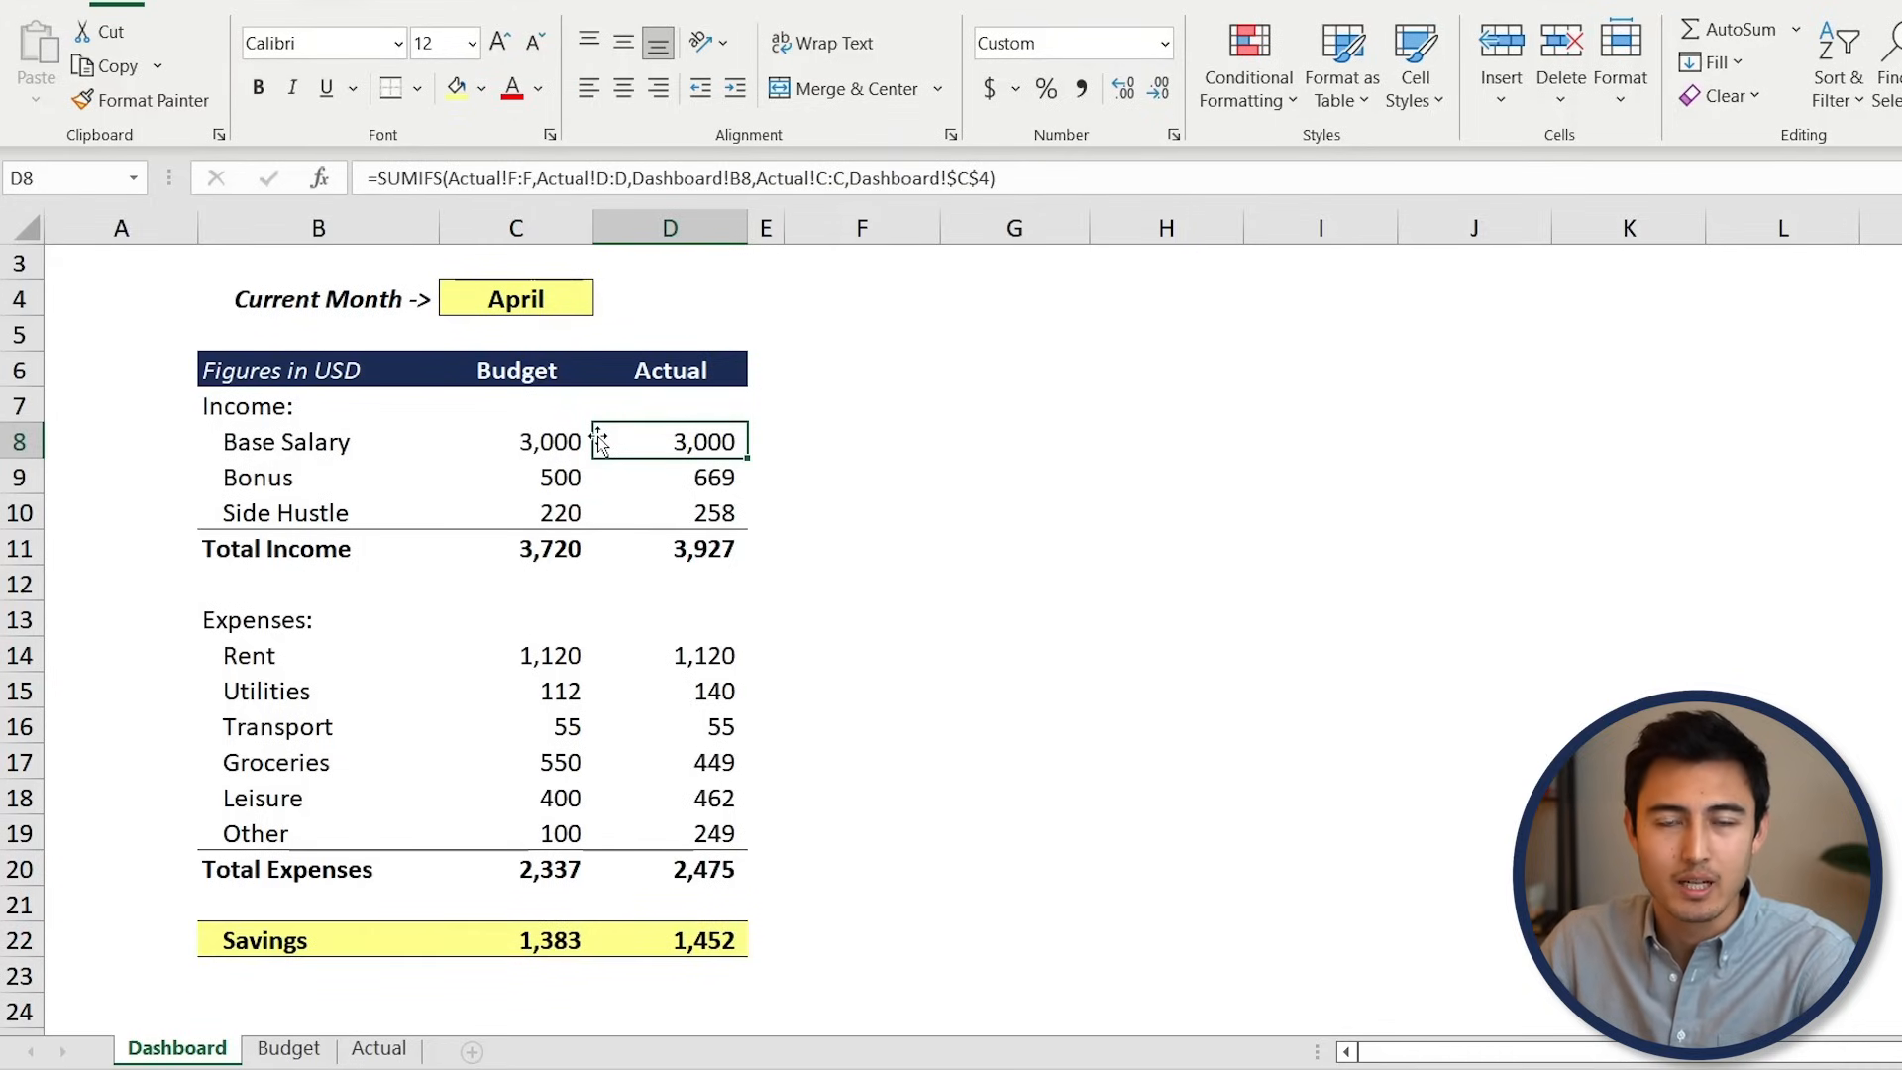
key(Right)
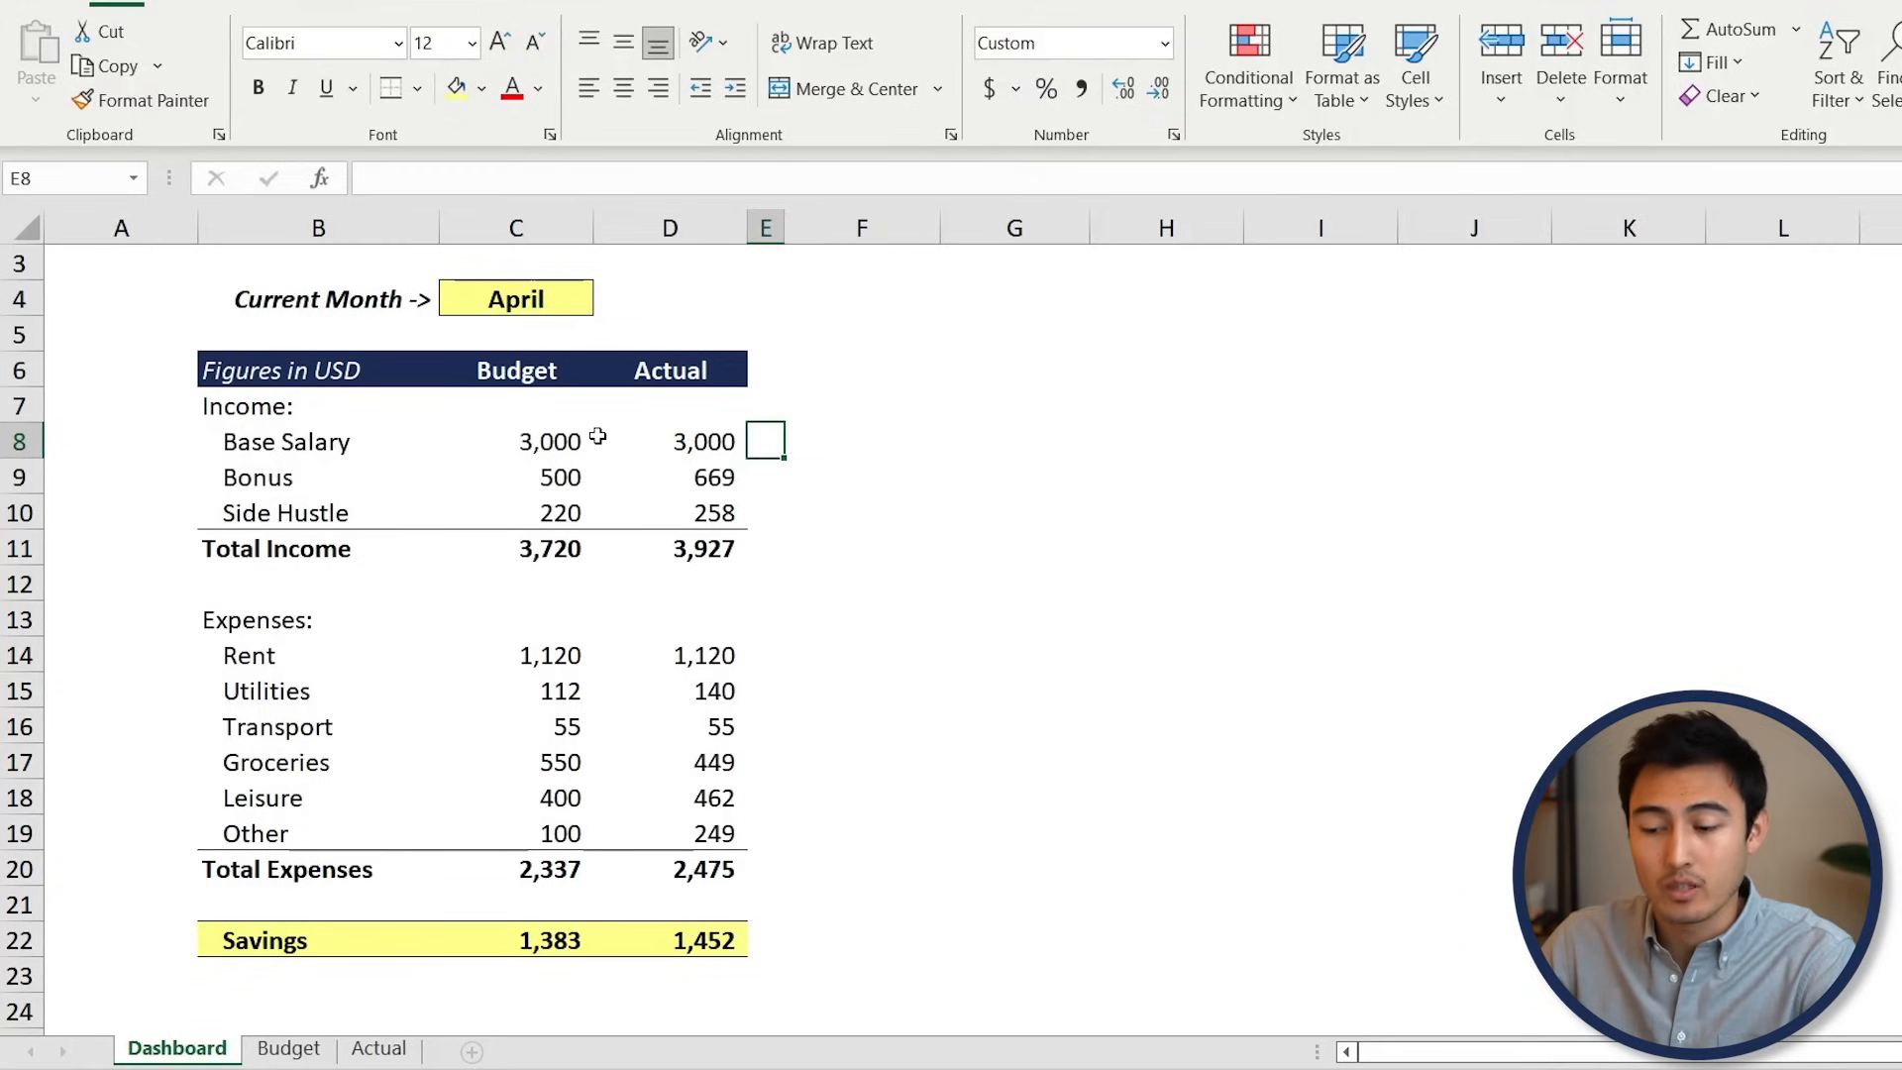
key(Right)
key(Up)
key(Up)
text(V)
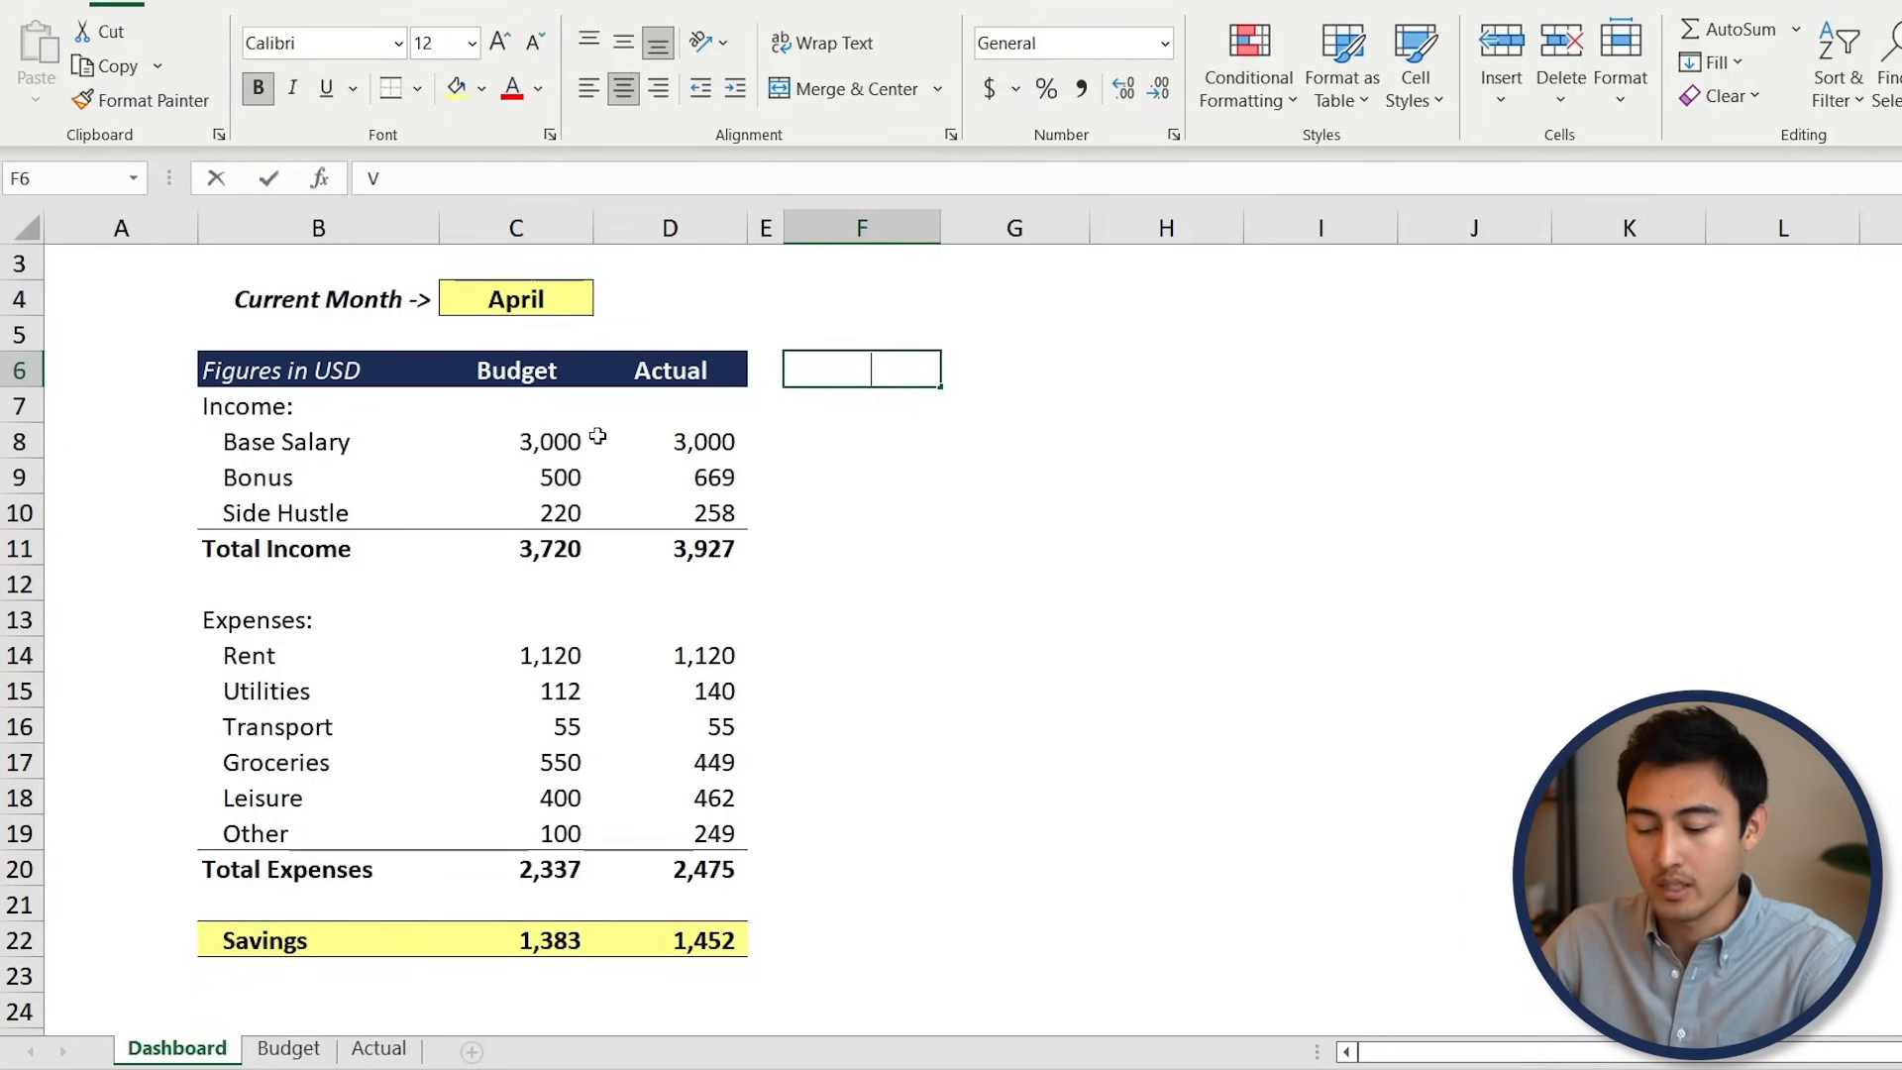
text(ar. A)
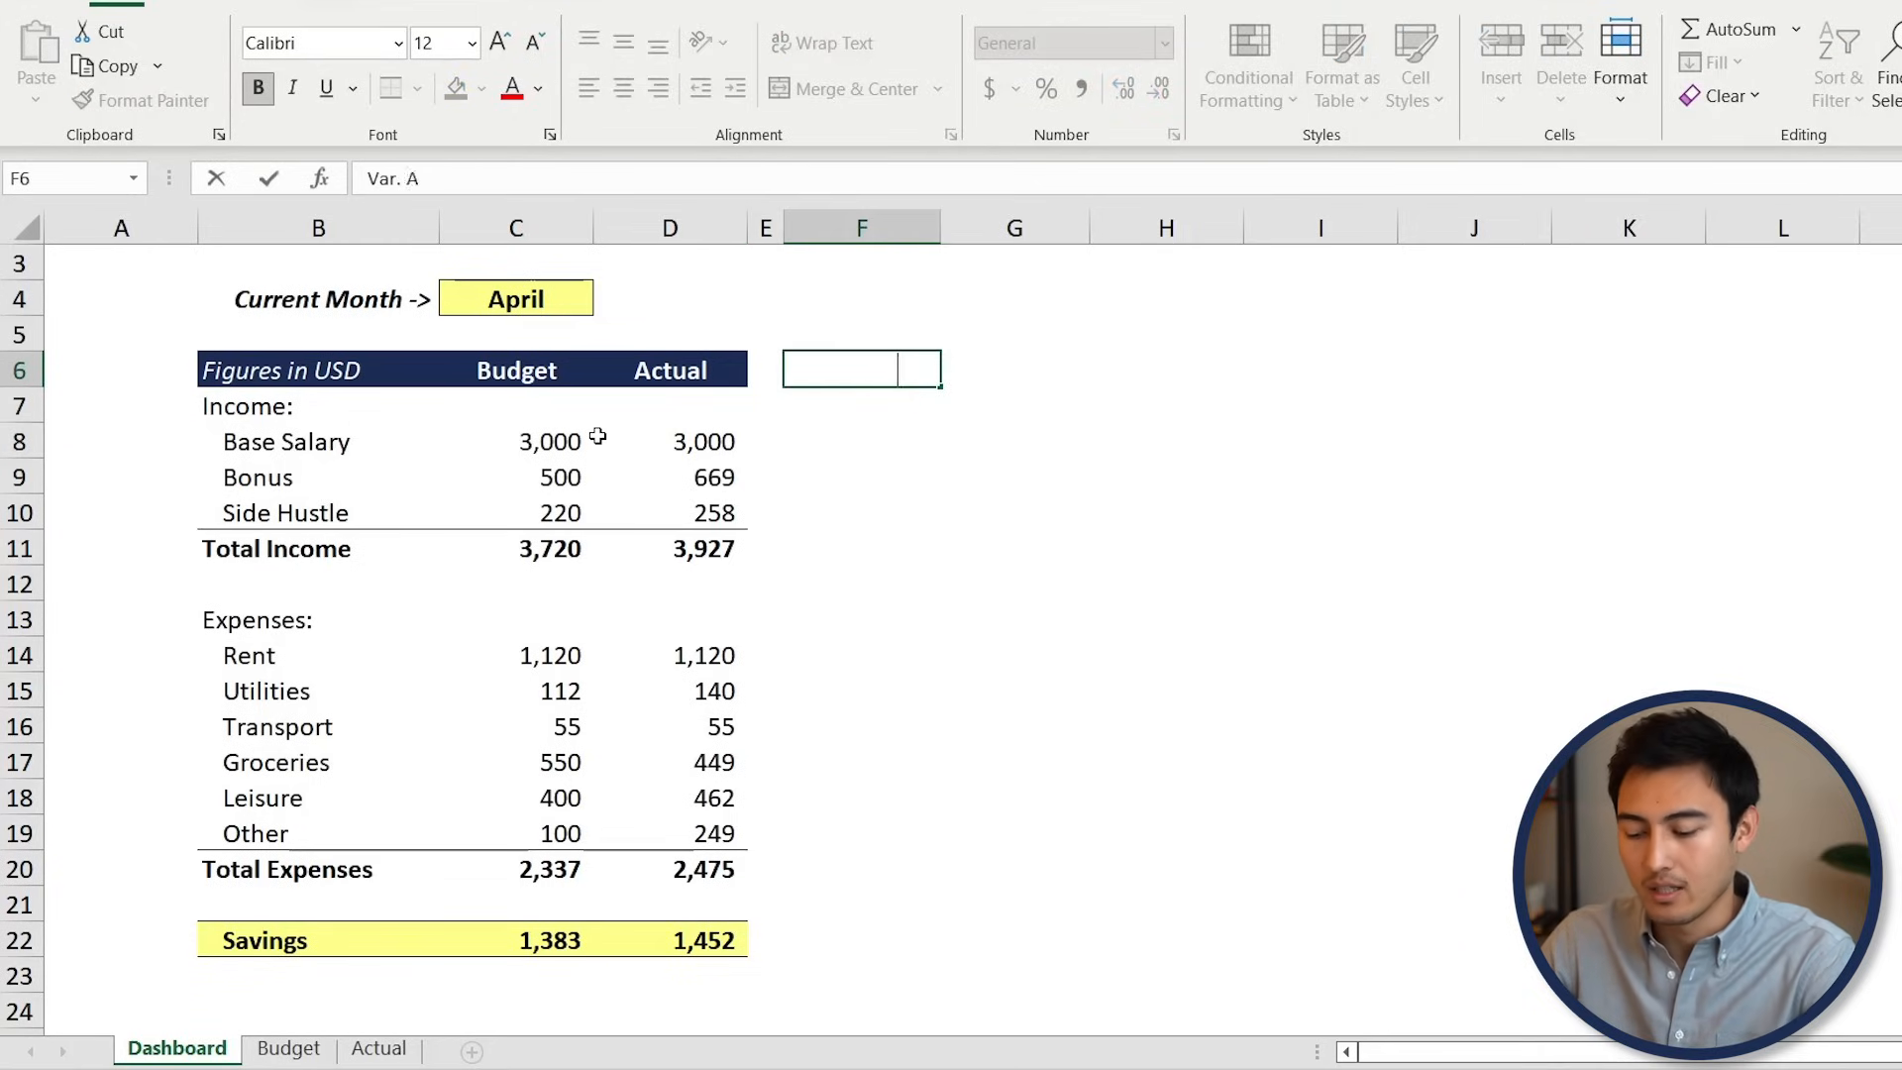
text(bs.)
key(Tab)
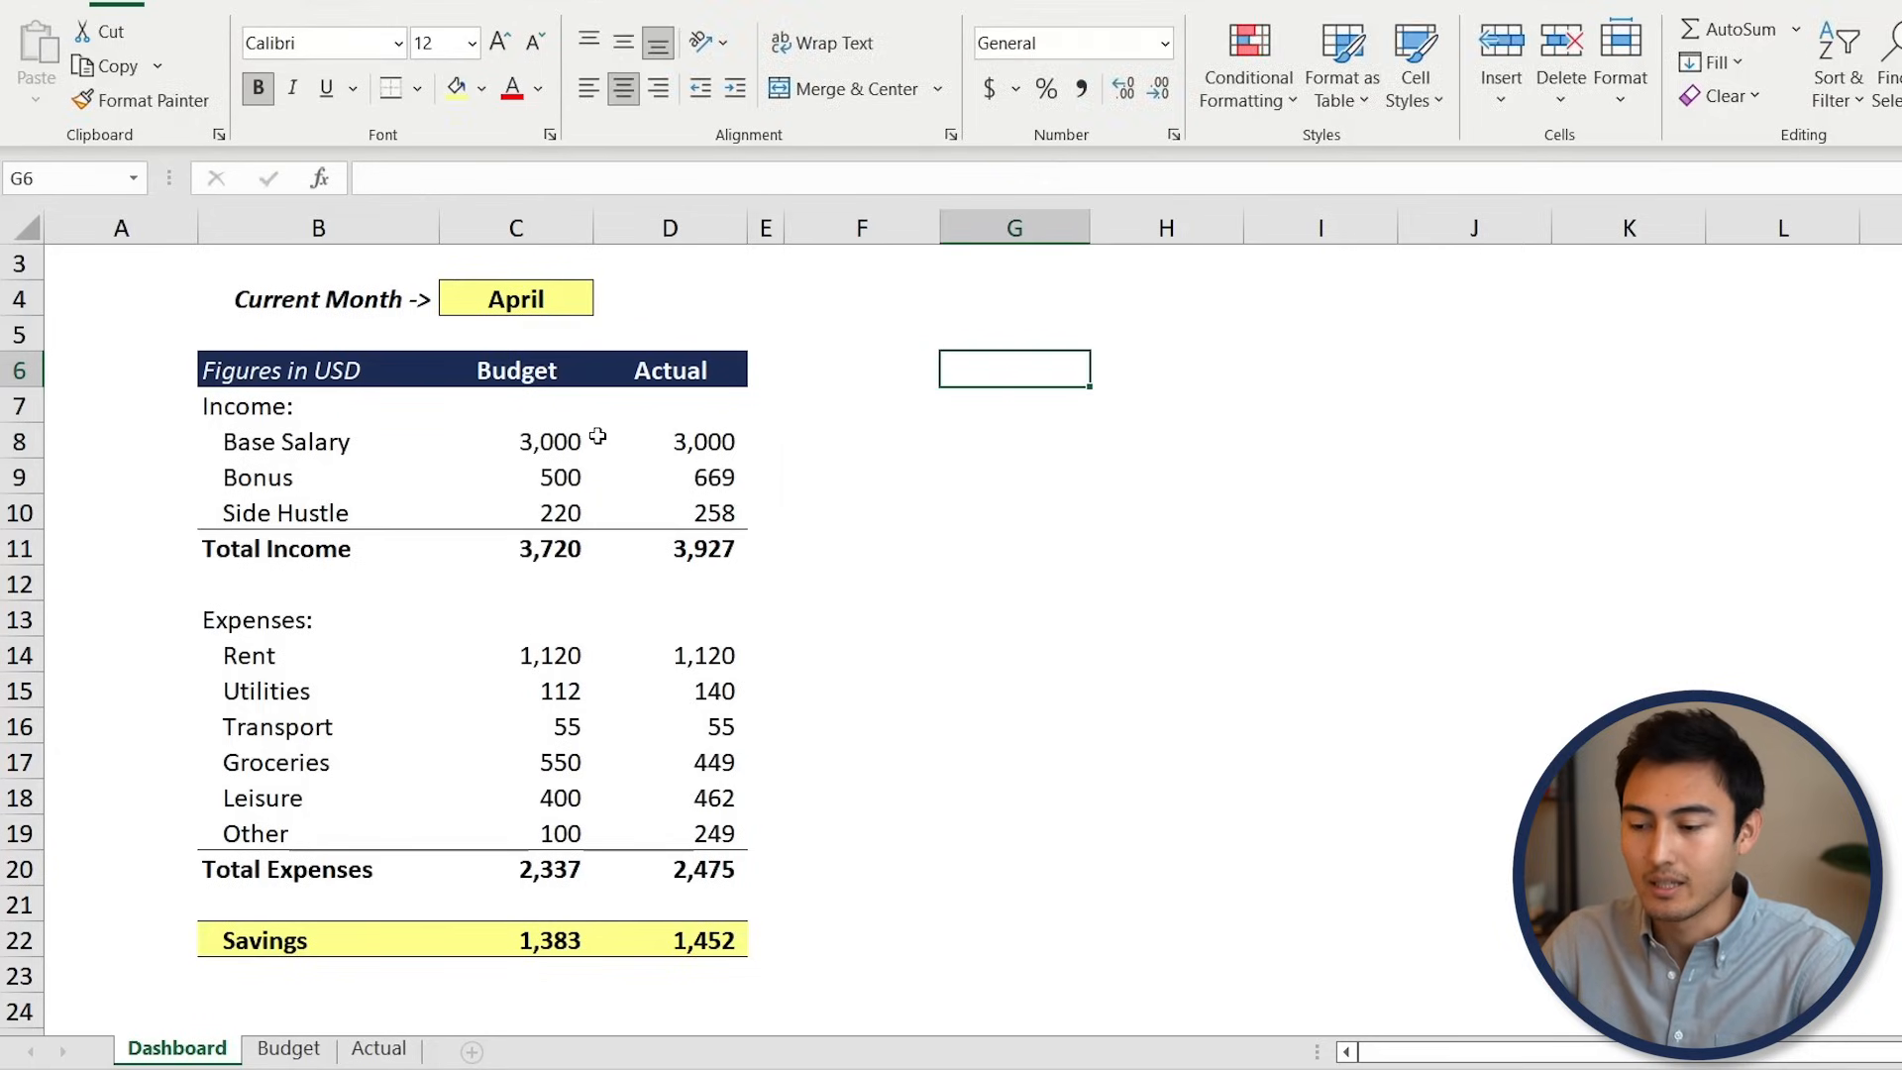
text(Var. %)
key(Return)
Fill the variance headers F6:G6 with the dark navy colour of the main table header
key(Up)
key(shift+Right)
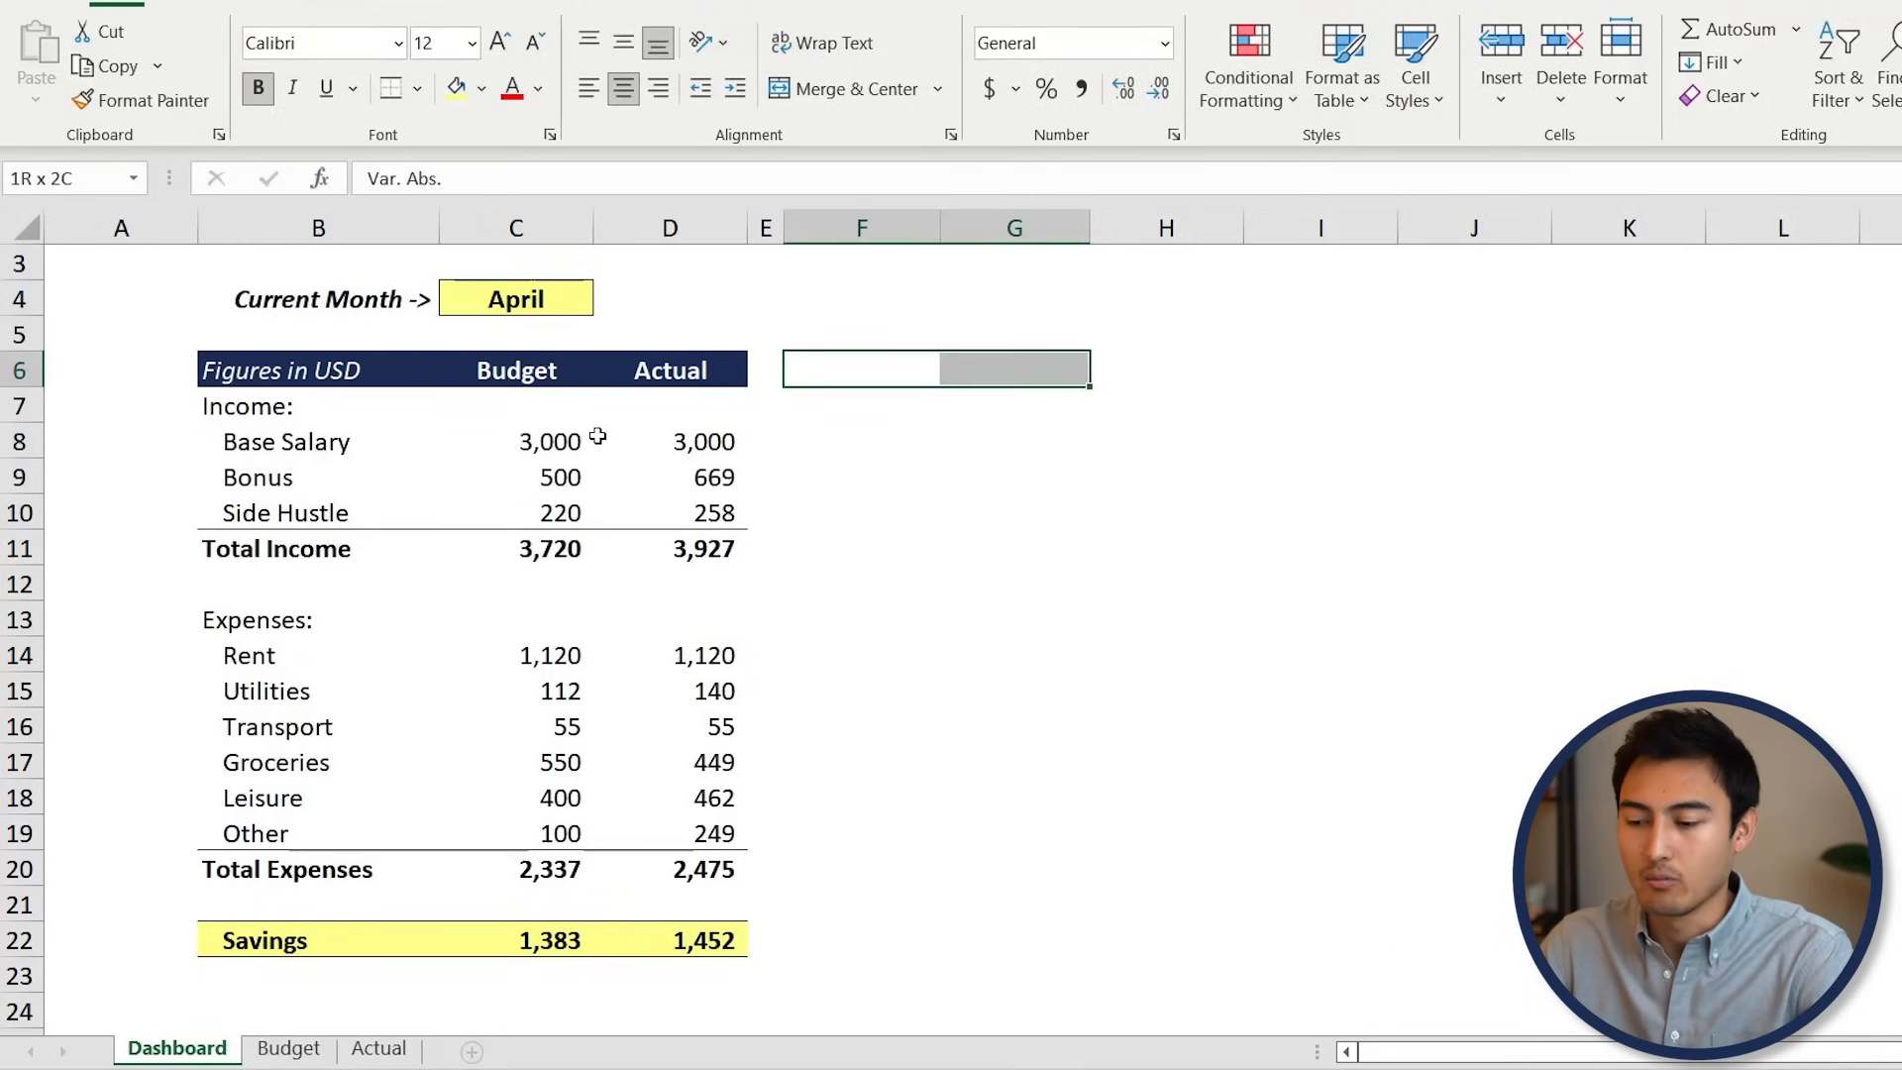
key(alt+h)
key(h)
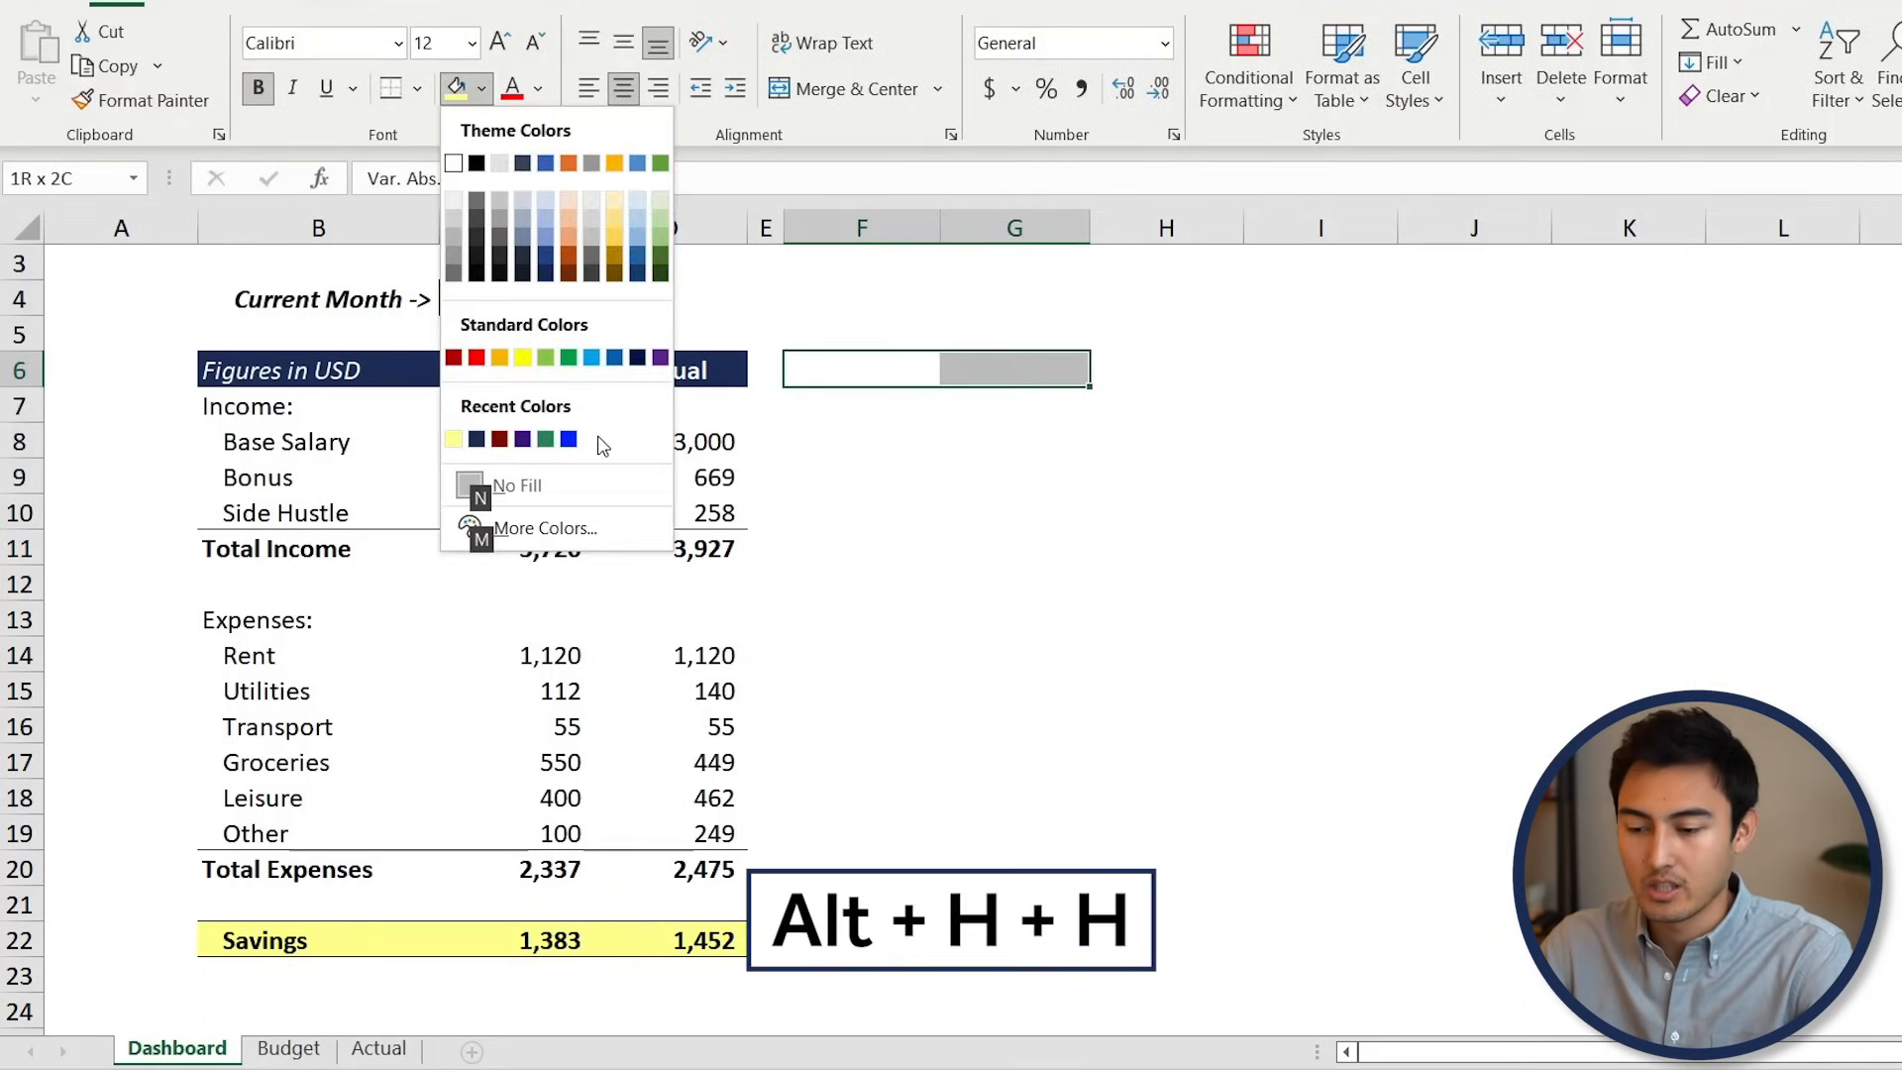
key(Down)
key(Down)
key(Down)
key(Down)
key(Down)
key(Down)
key(Down)
key(Down)
key(Up)
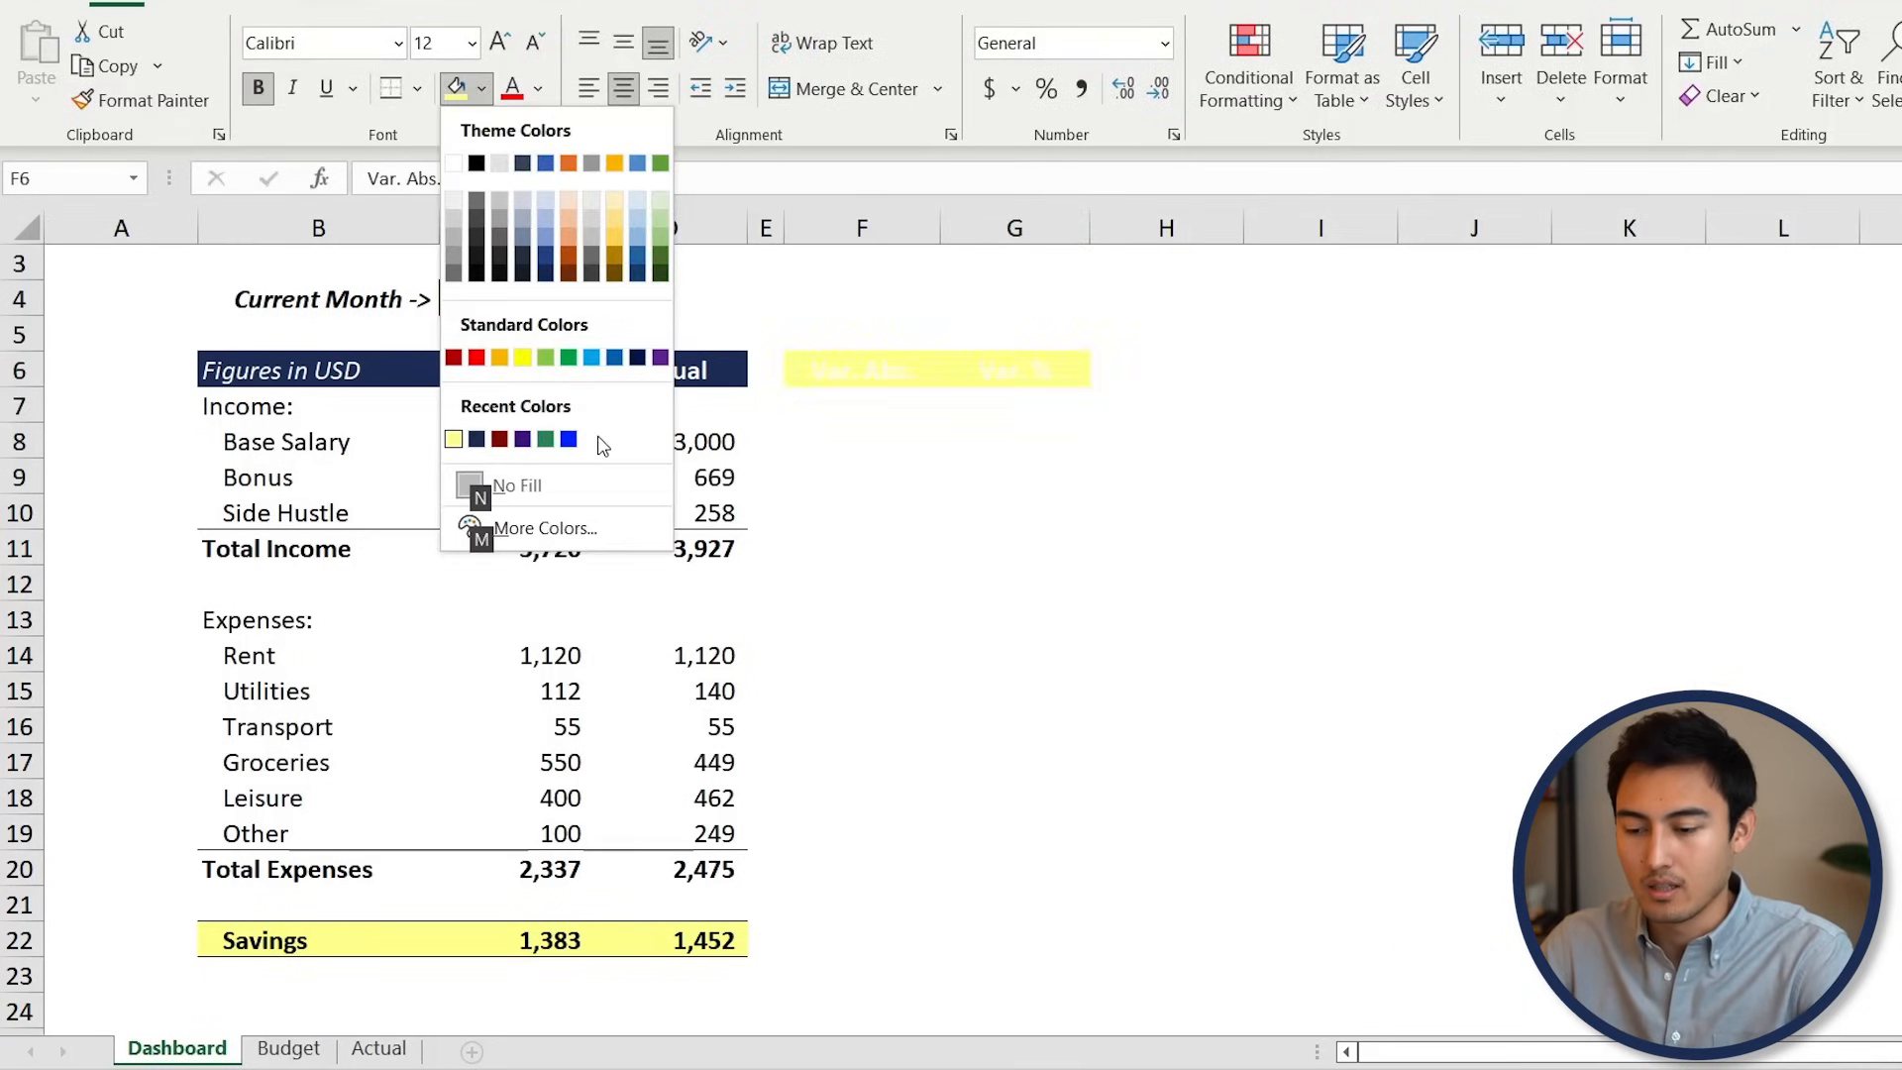
key(Right)
key(Return)
Calculate the Base Salary absolute variance in F8 as Actual minus Budget with the formula =D8-C8
key(Down)
key(Down)
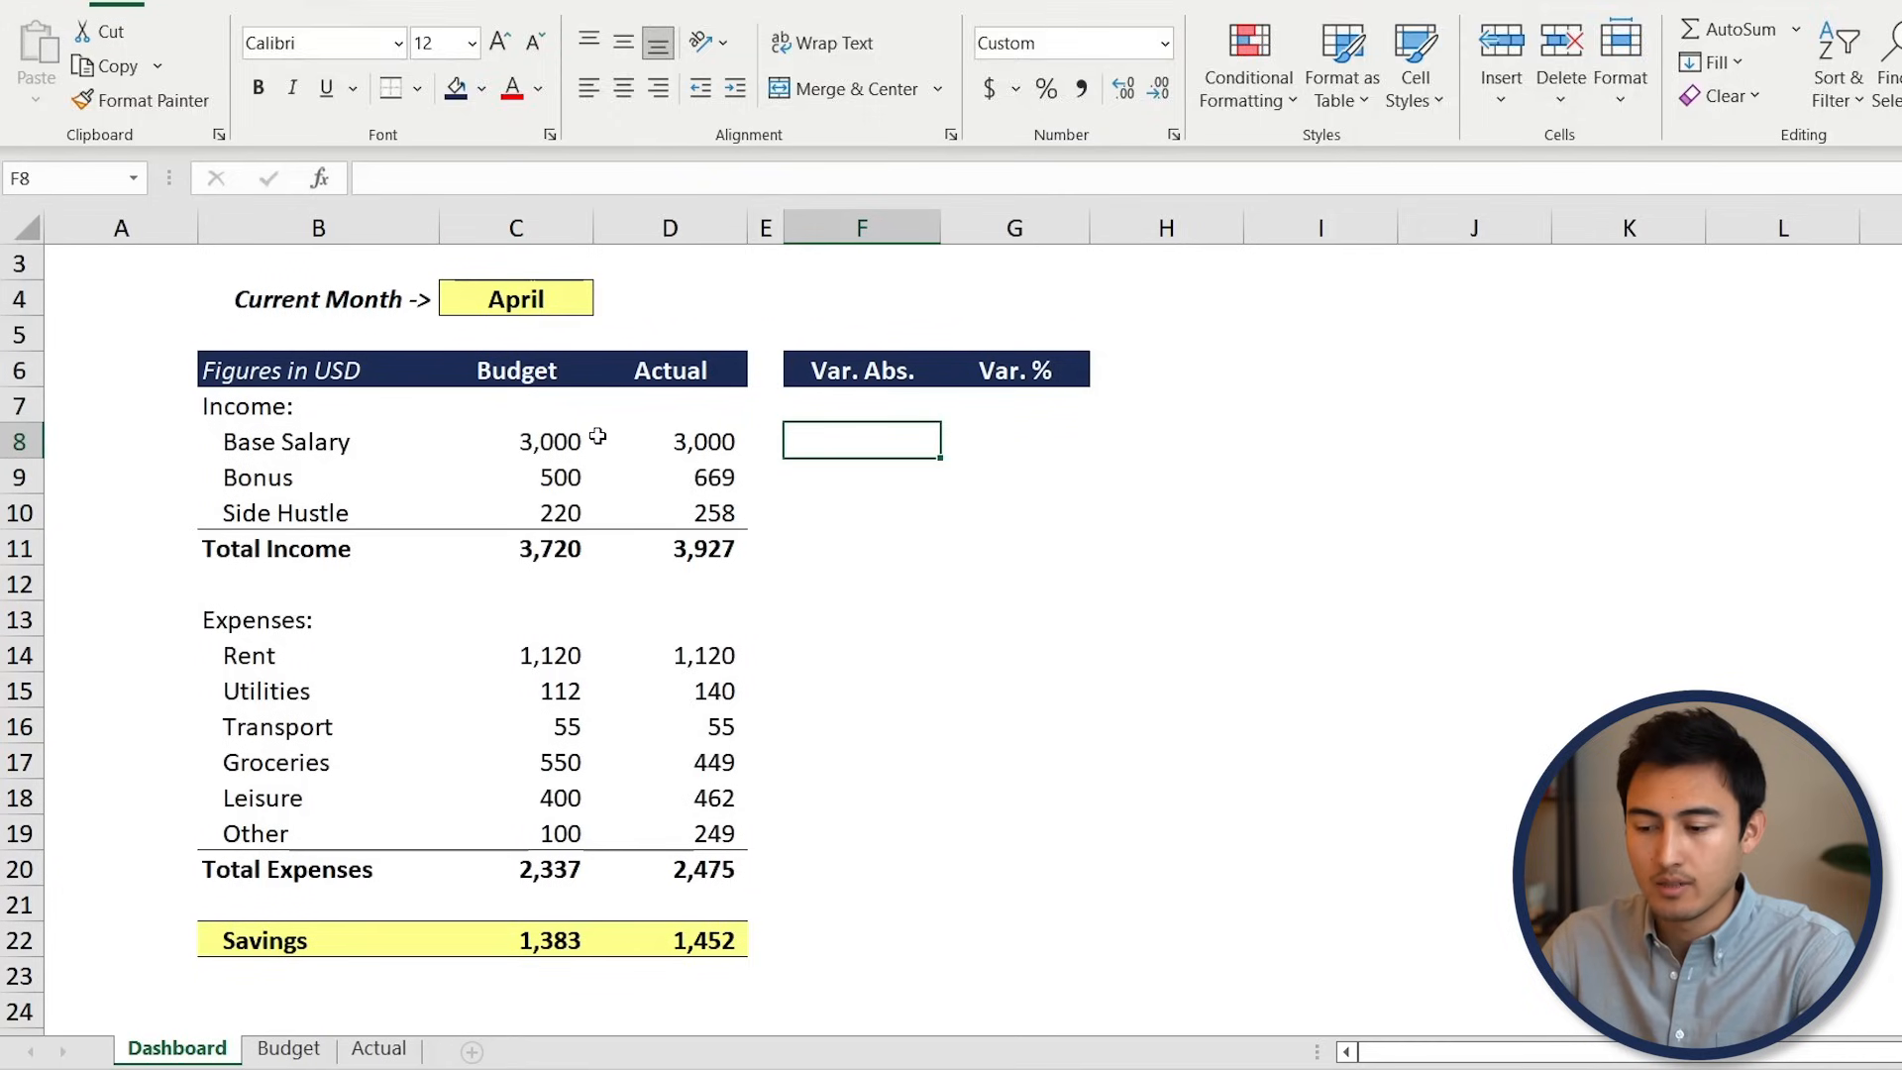
text(=)
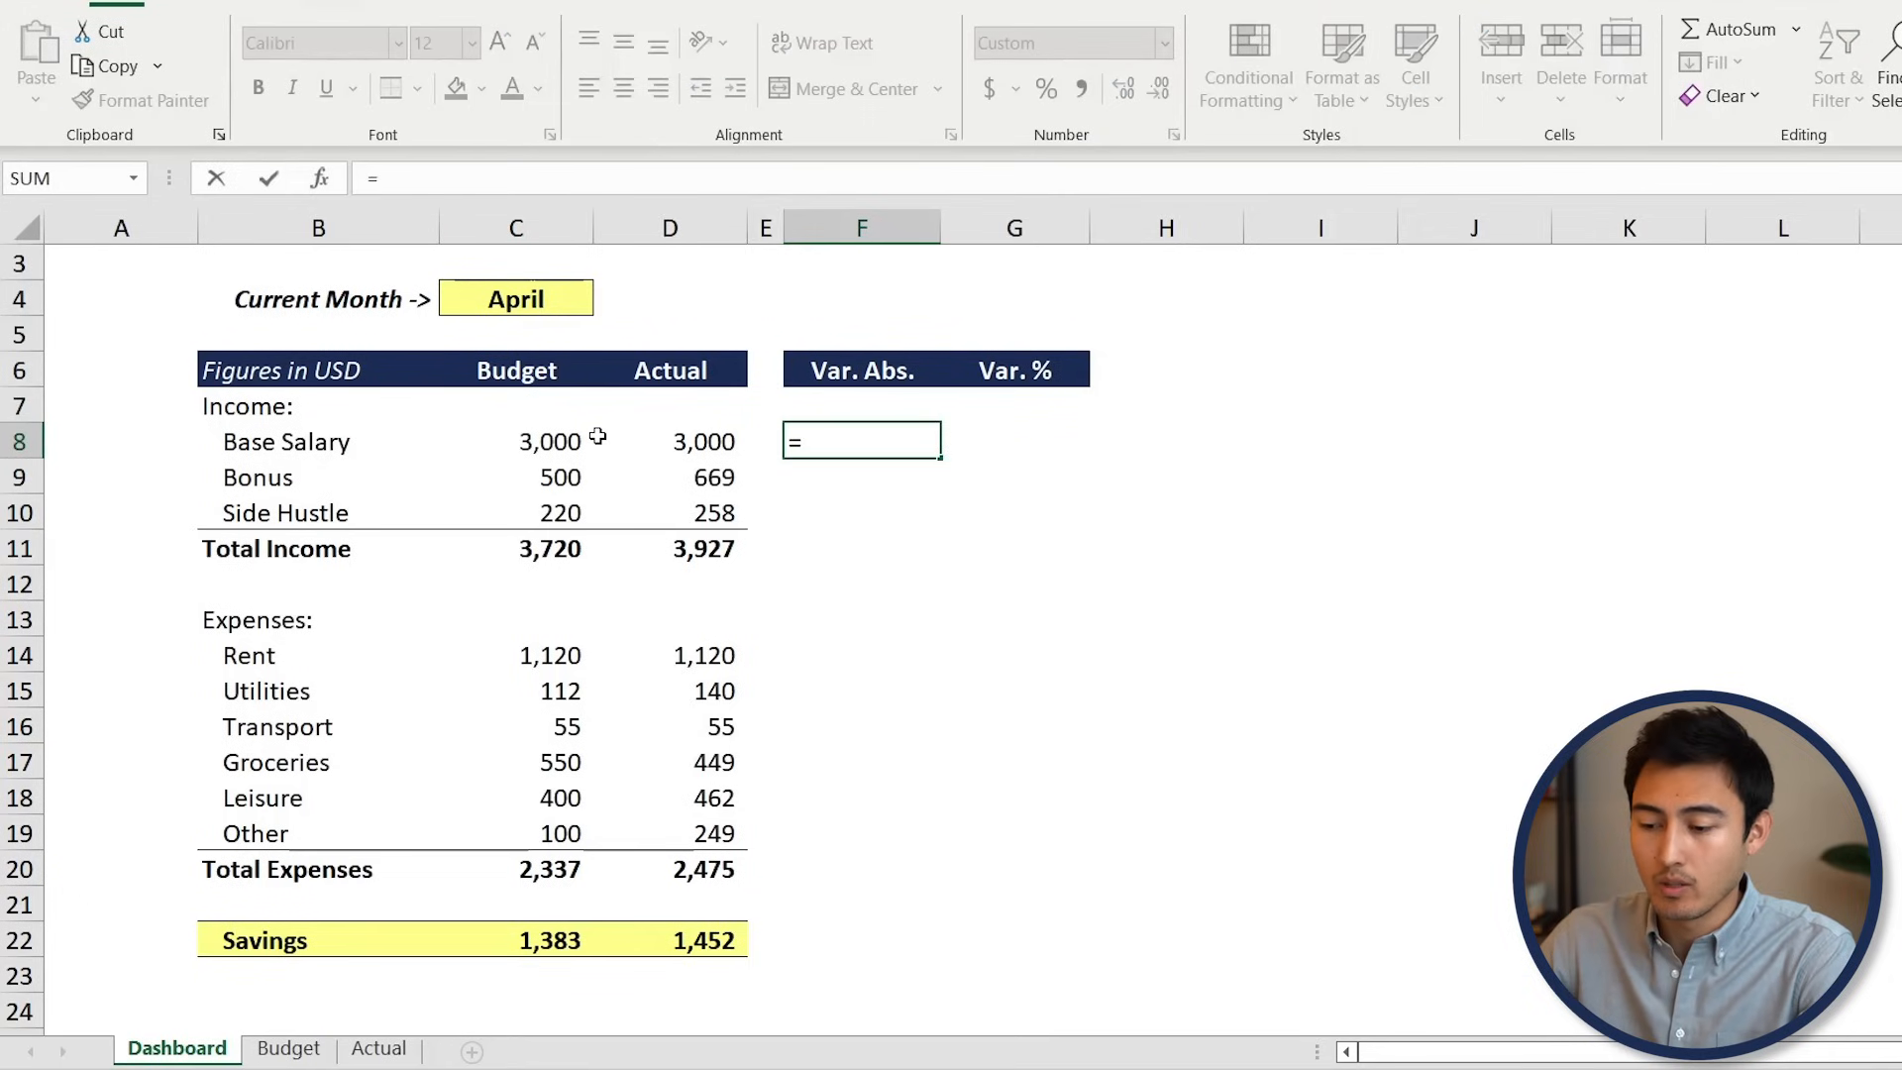
click(597, 436)
text(-)
click(599, 441)
click(591, 439)
key(Return)
Calculate the Base Salary percentage variance in G8 with the formula =D8/C8-1
key(Up)
key(Right)
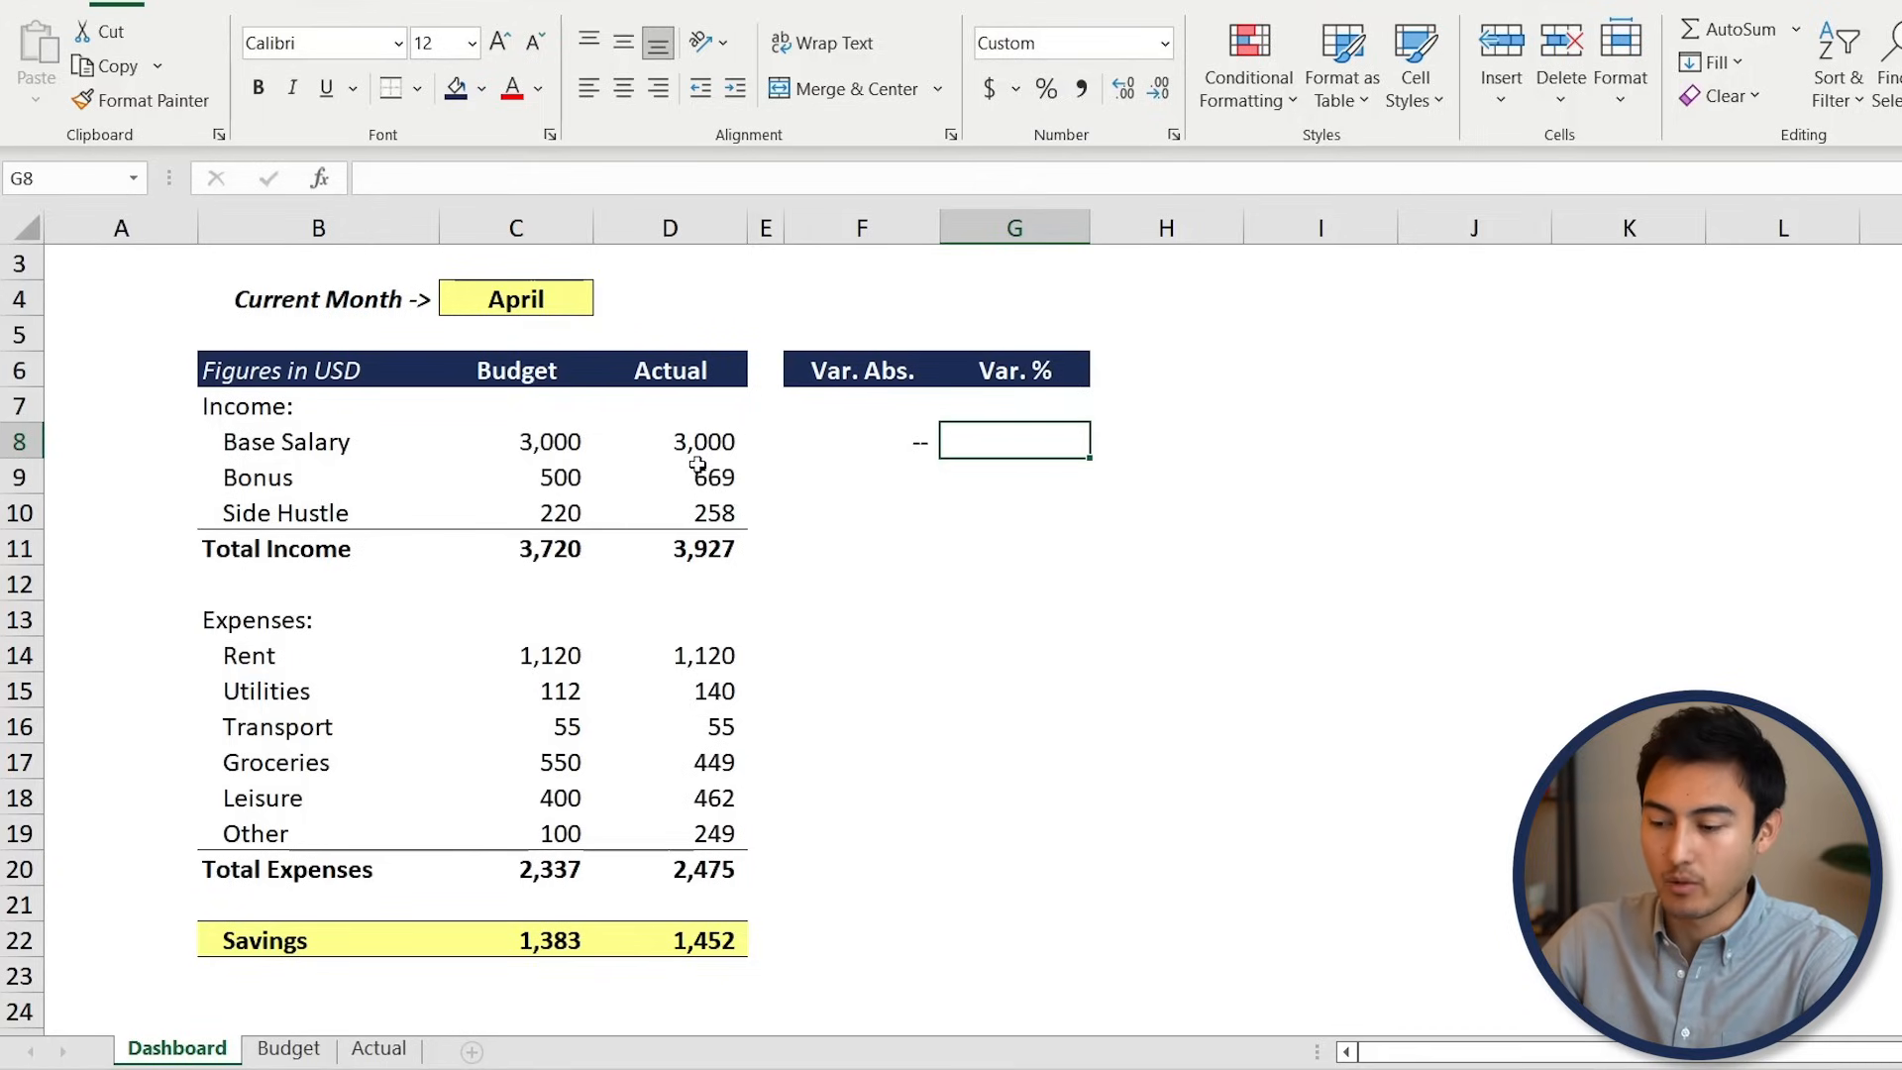
text(=)
key(Left)
key(Left)
key(Left)
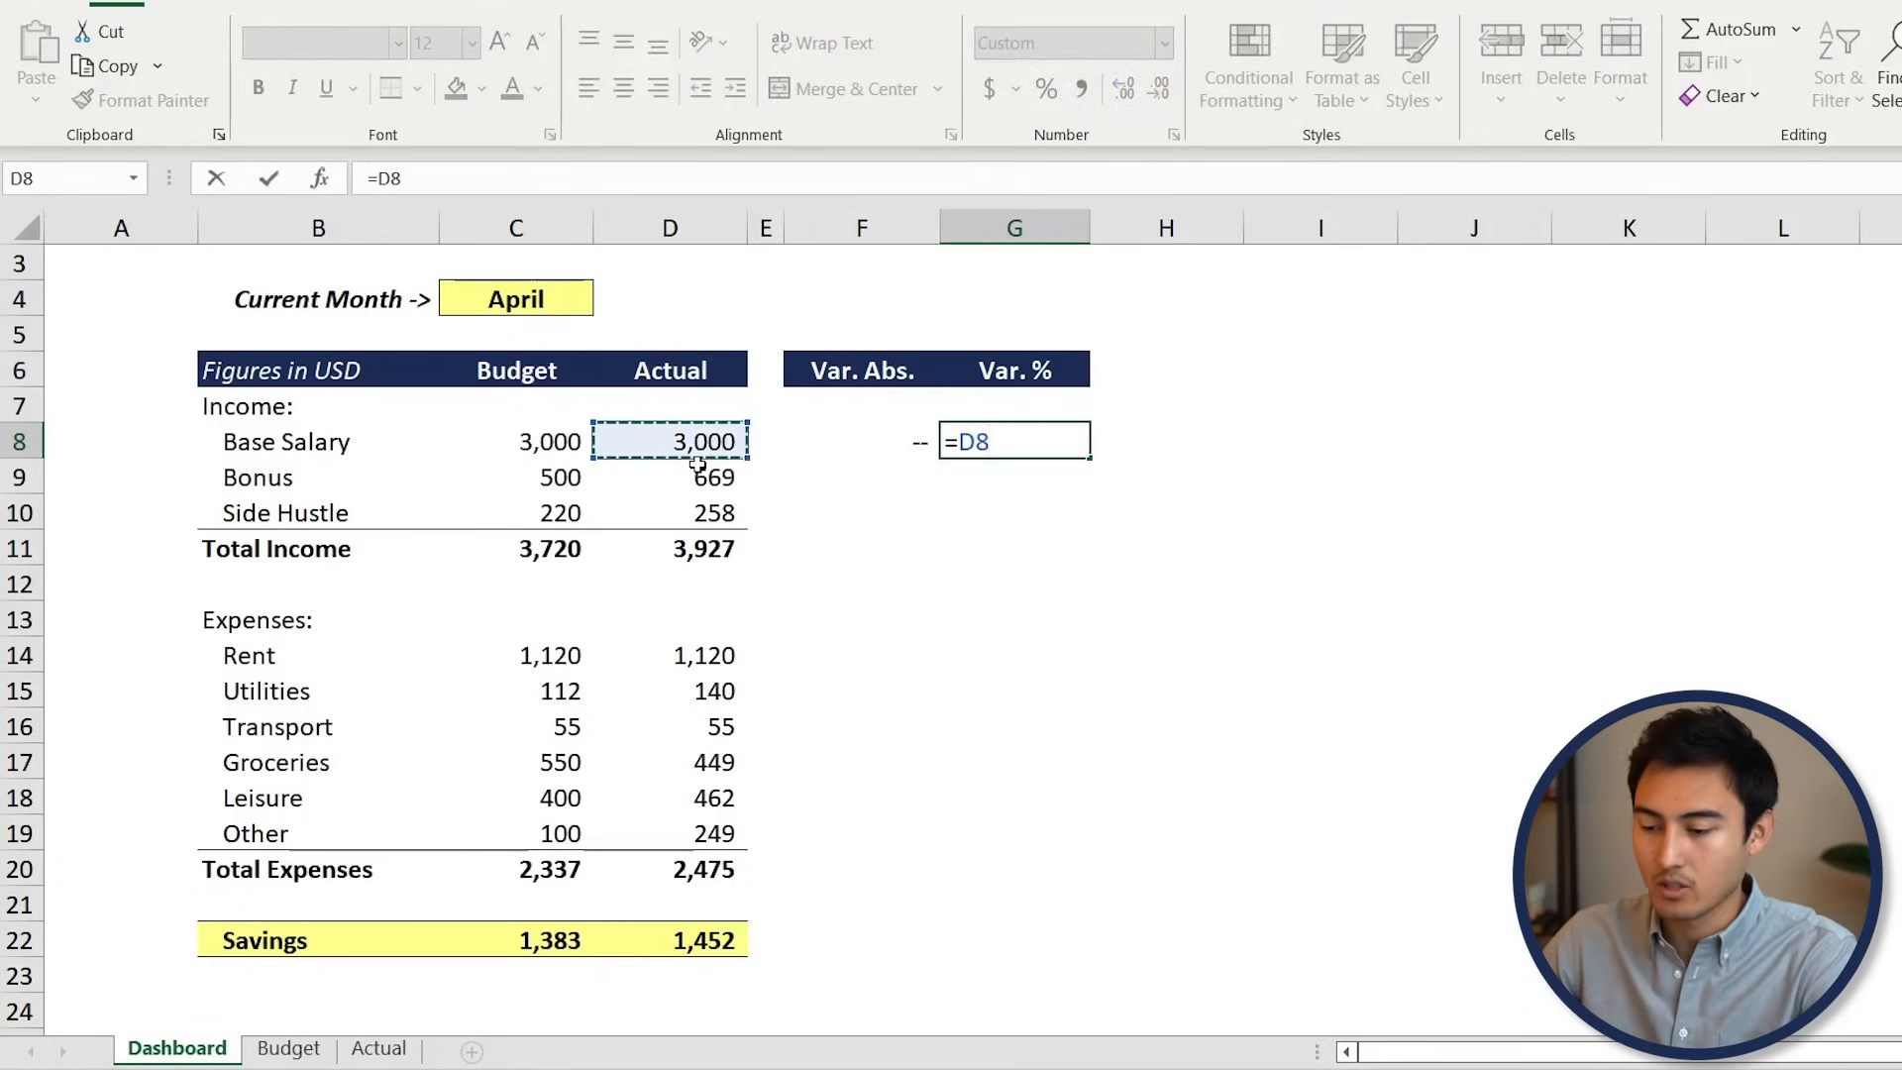
text(/)
key(Left)
key(Left)
key(Left)
key(Left)
text(-1)
key(Return)
Copy the two variance formulas from F8:G8 down through the Savings row, to row 22
key(Up)
key(Left)
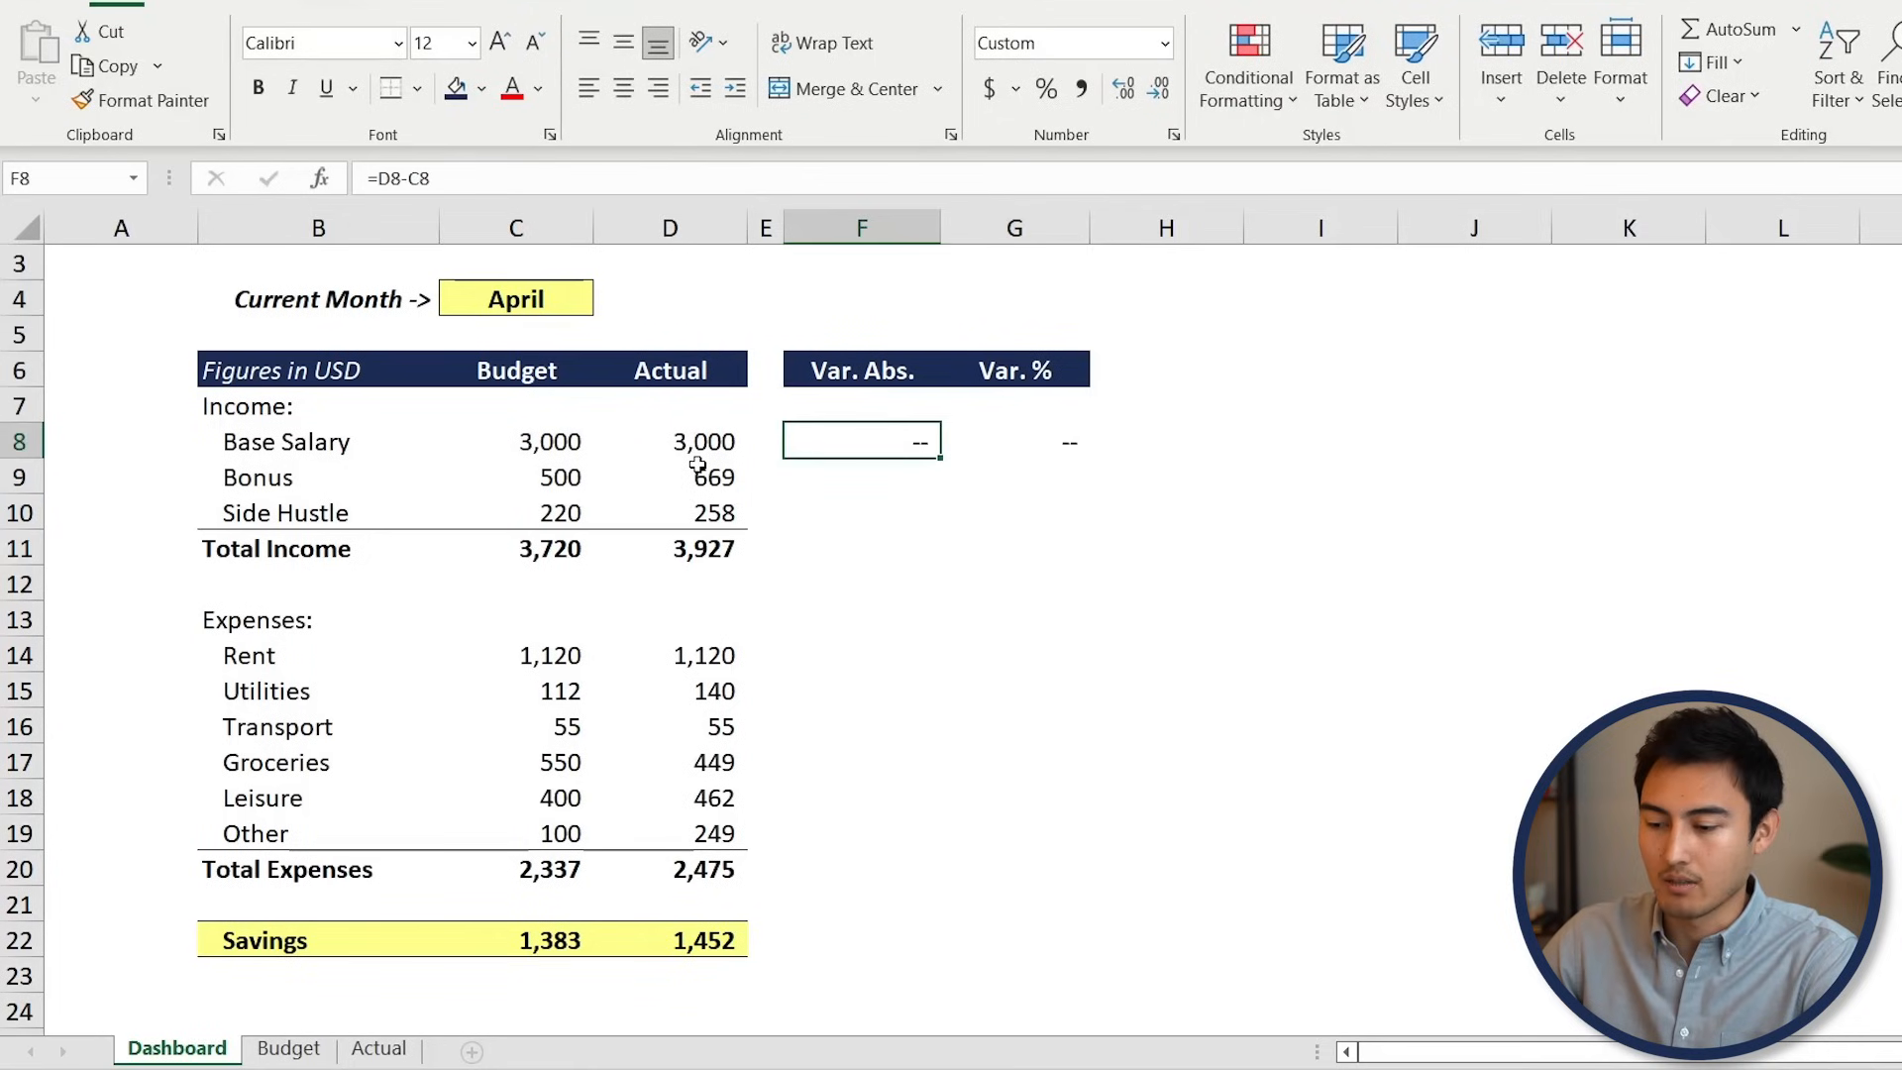
key(shift+Right)
key(ctrl+c)
key(shift+Down)
key(shift+Down)
key(shift+Down)
key(shift+Down)
key(shift+Down)
key(shift+Down)
key(shift+Down)
key(shift+Down)
key(shift+Down)
key(shift+Down)
key(shift+Down)
key(shift+Down)
key(shift+Down)
key(shift+Down)
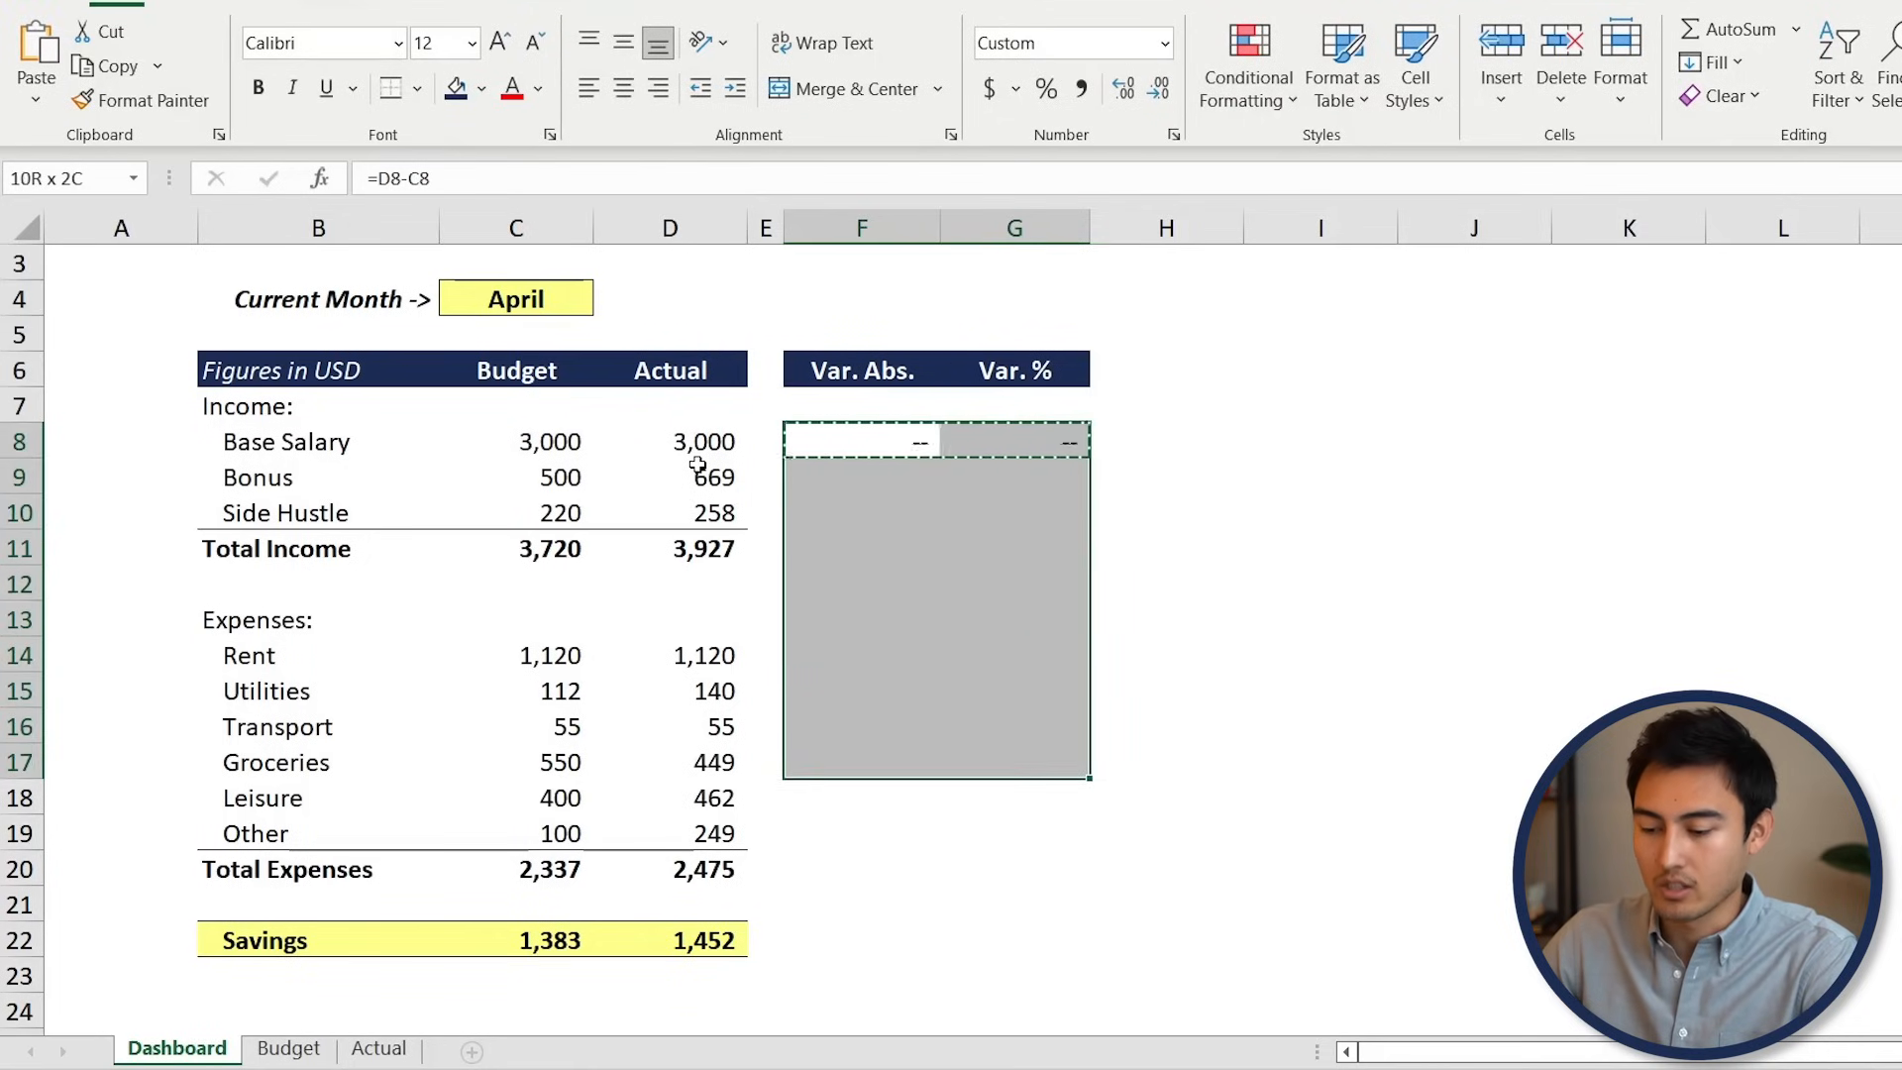
key(ctrl+v)
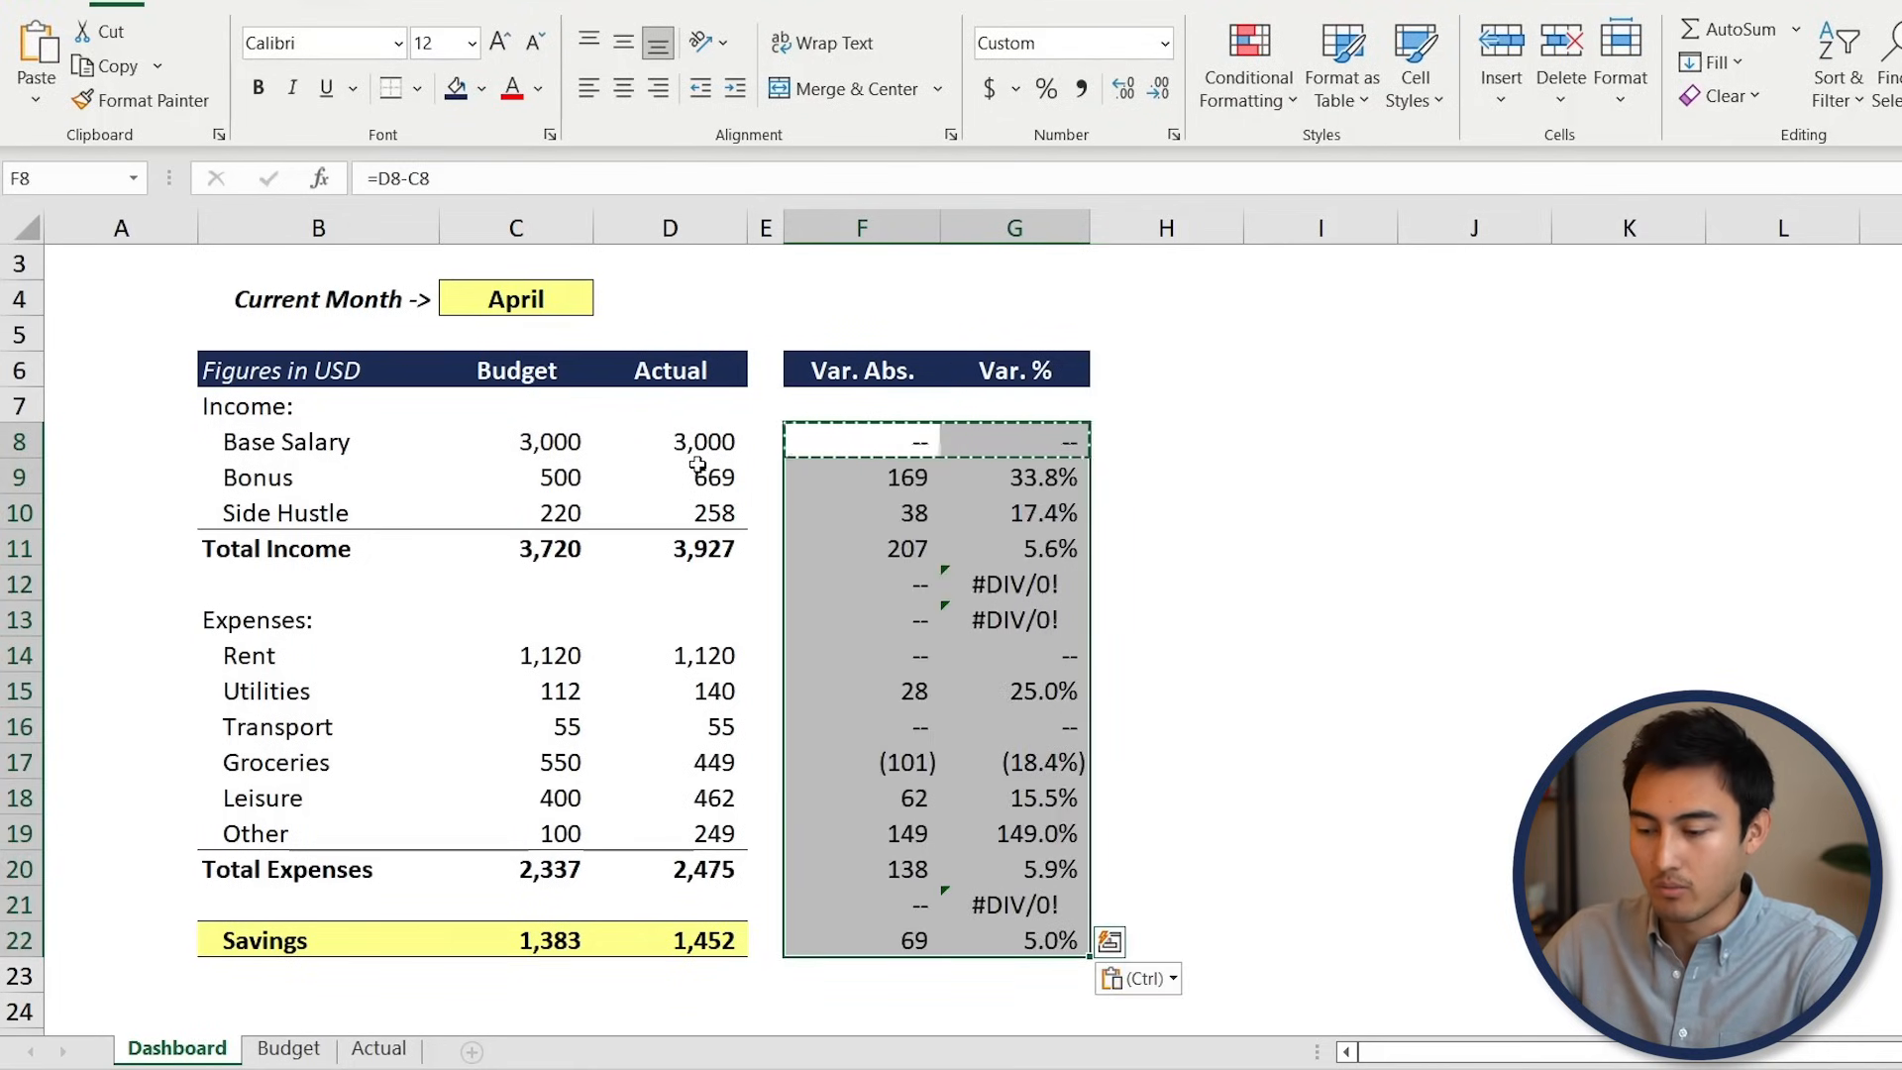
Clear the variance formulas from the blank row and the Expenses heading row, F12:G13
key(Down)
key(Down)
key(Down)
key(Down)
key(shift+Right)
key(shift+Down)
key(BackSpace)
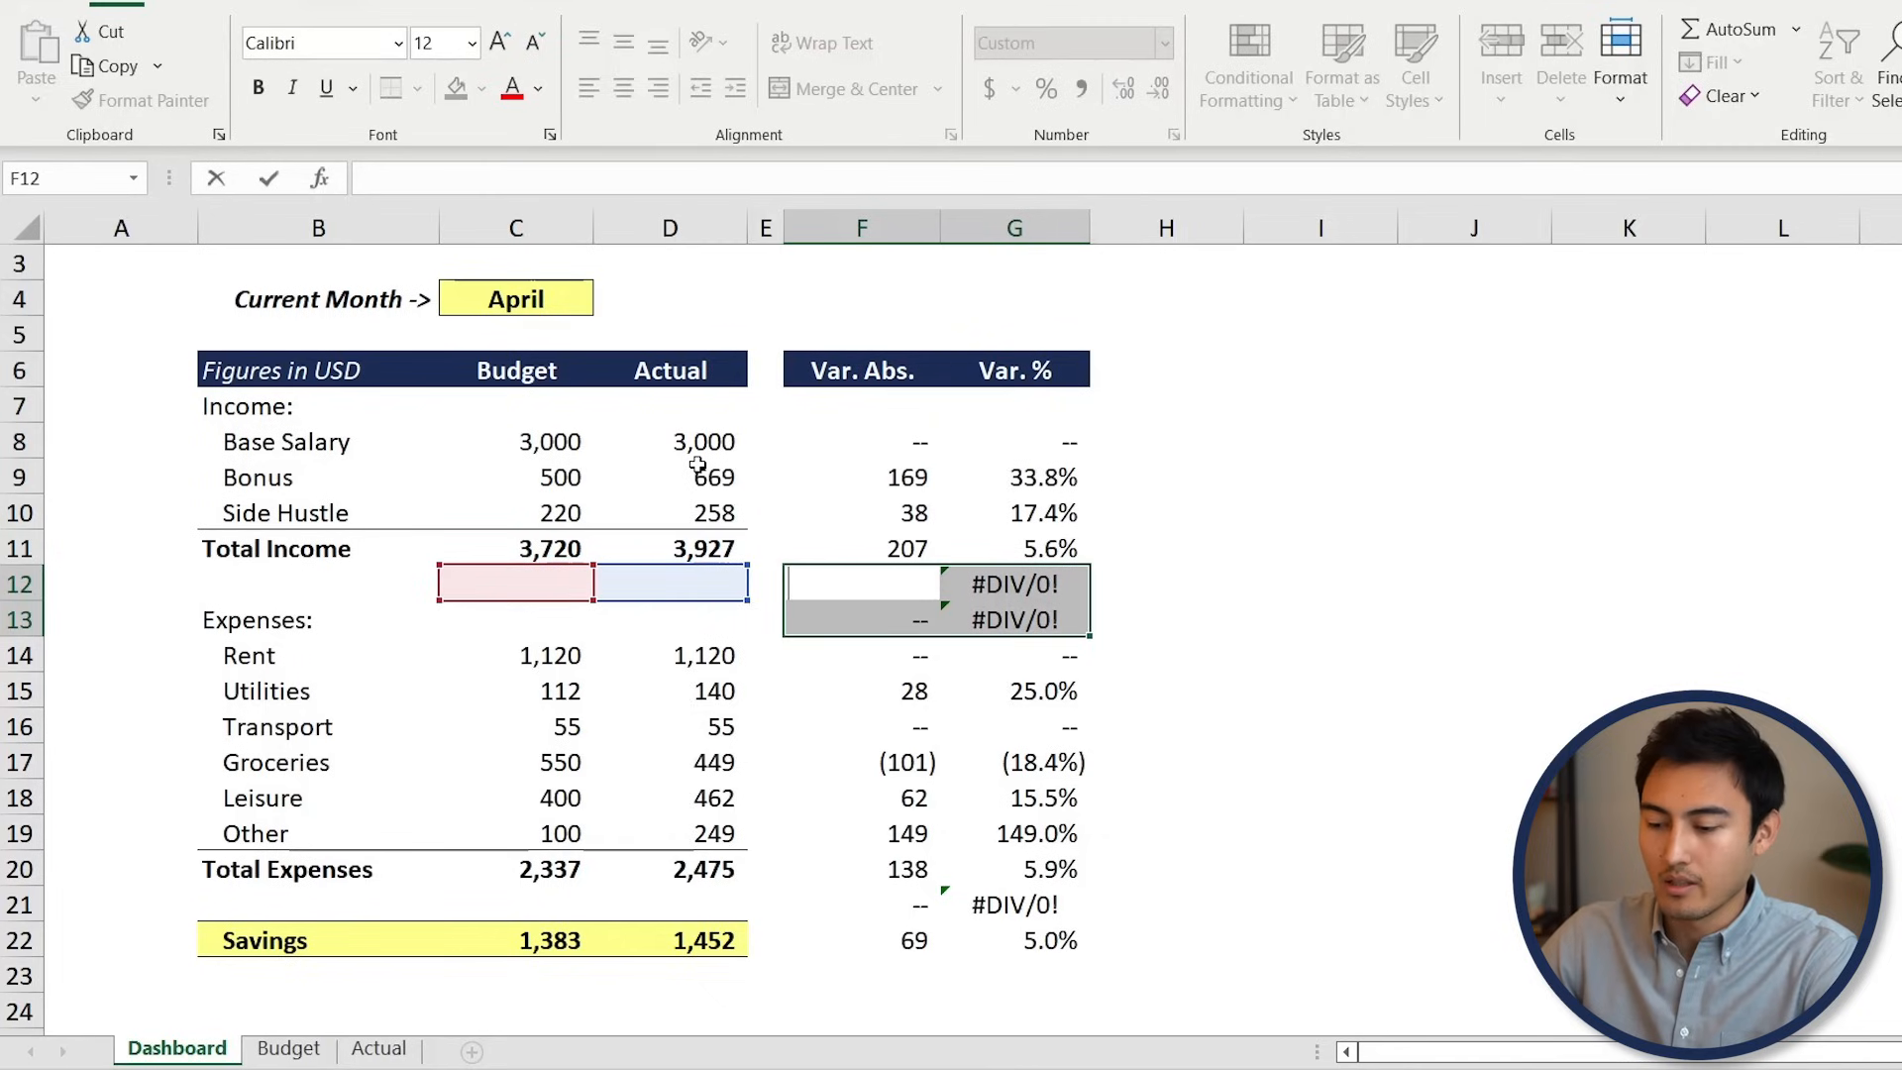
key(Down)
key(Up)
key(shift+Right)
key(shift+Down)
key(Delete)
Clear the variance formulas from F21:G21, the blank row above Savings
key(Down)
key(Down)
key(Down)
key(Down)
key(Down)
key(Down)
key(Down)
key(Down)
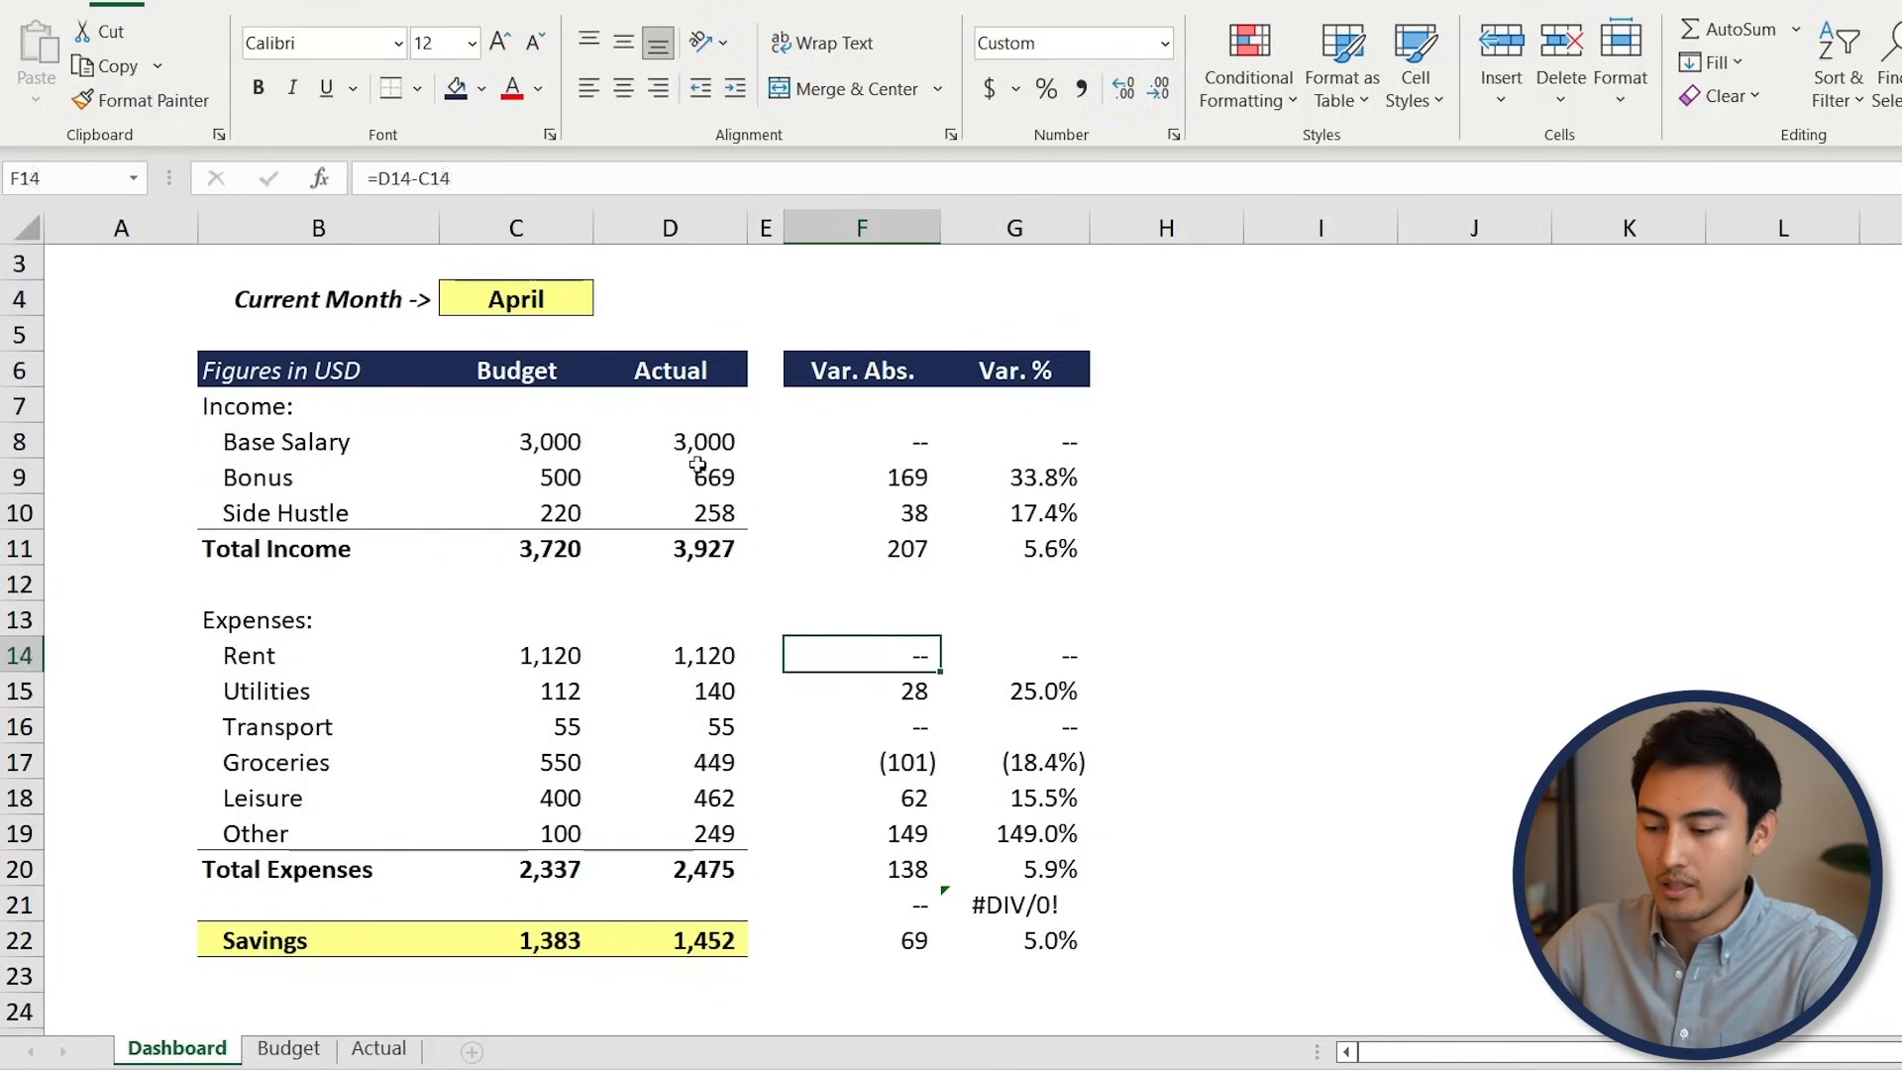
key(Down)
key(shift+Right)
key(Delete)
Compare the Utilities budget, actual and absolute variance to check the sign used for expense variances
click(916, 731)
key(Up)
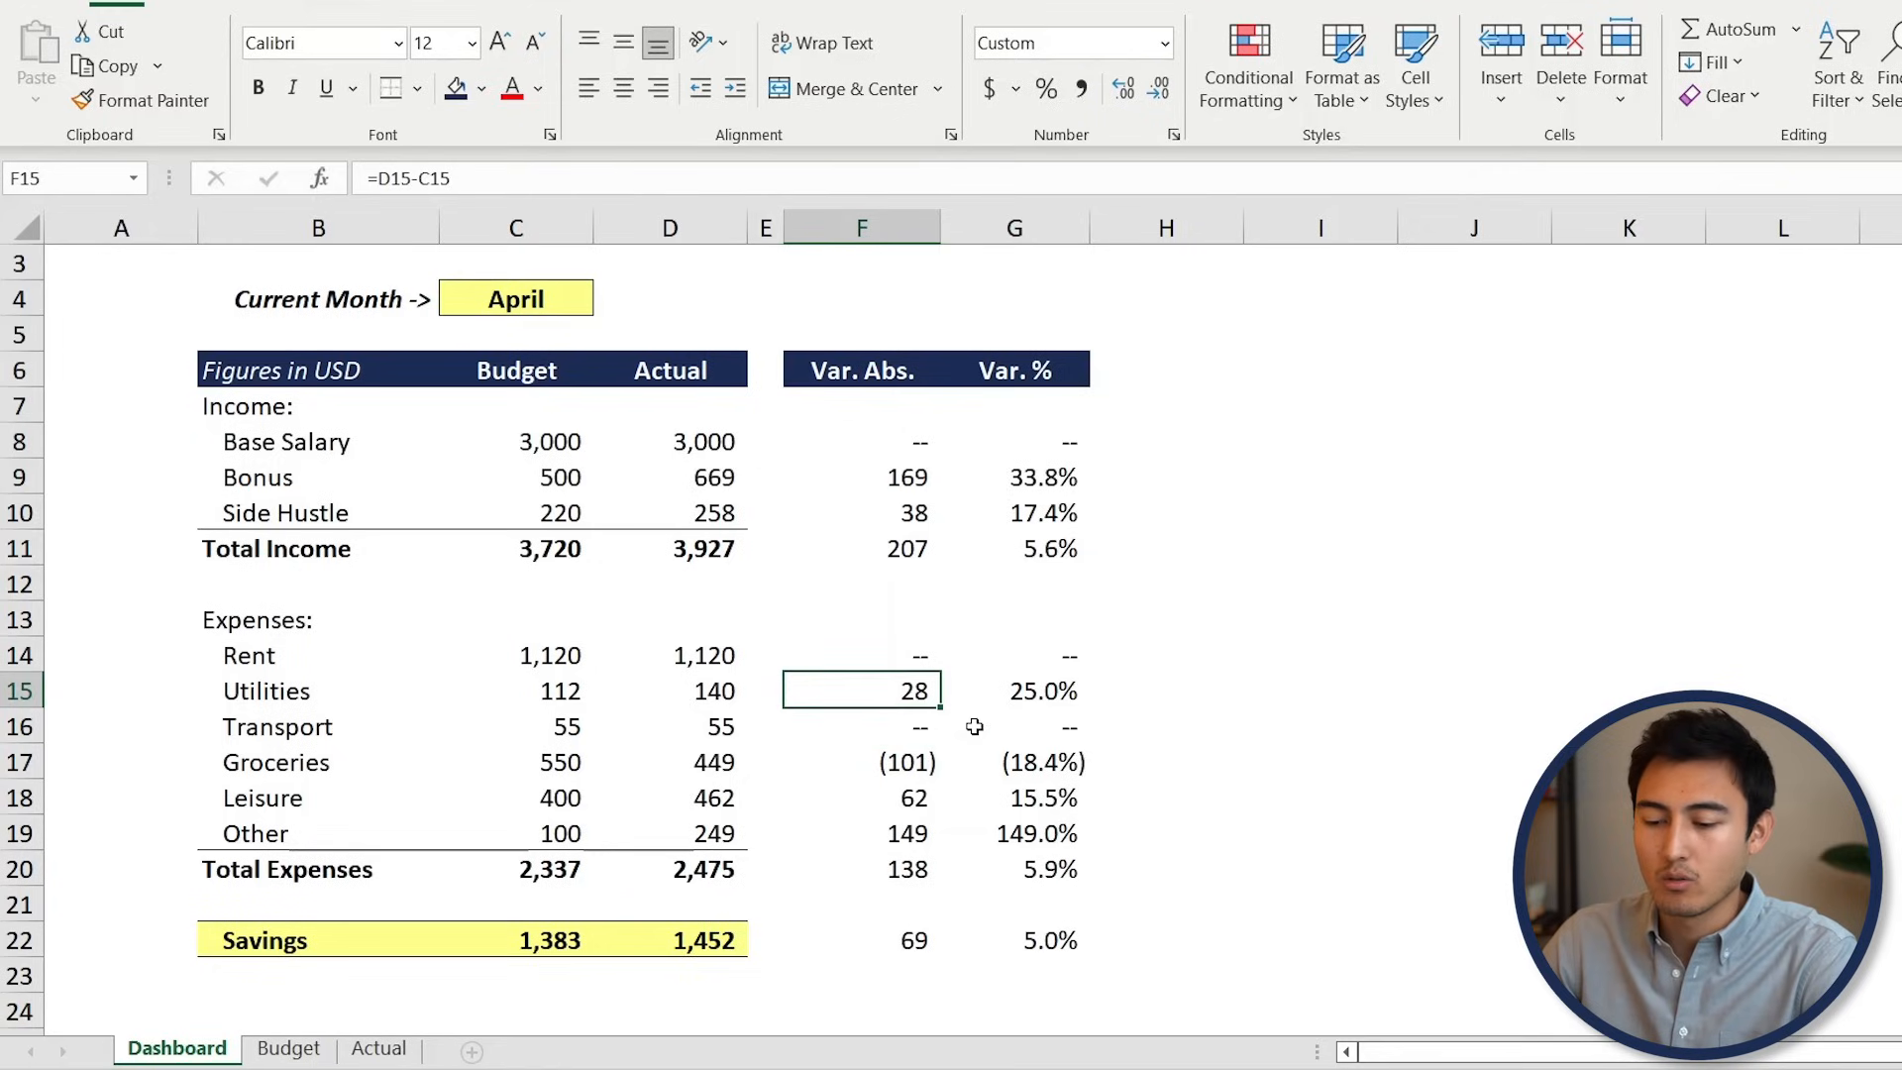
key(shift+space)
click(659, 689)
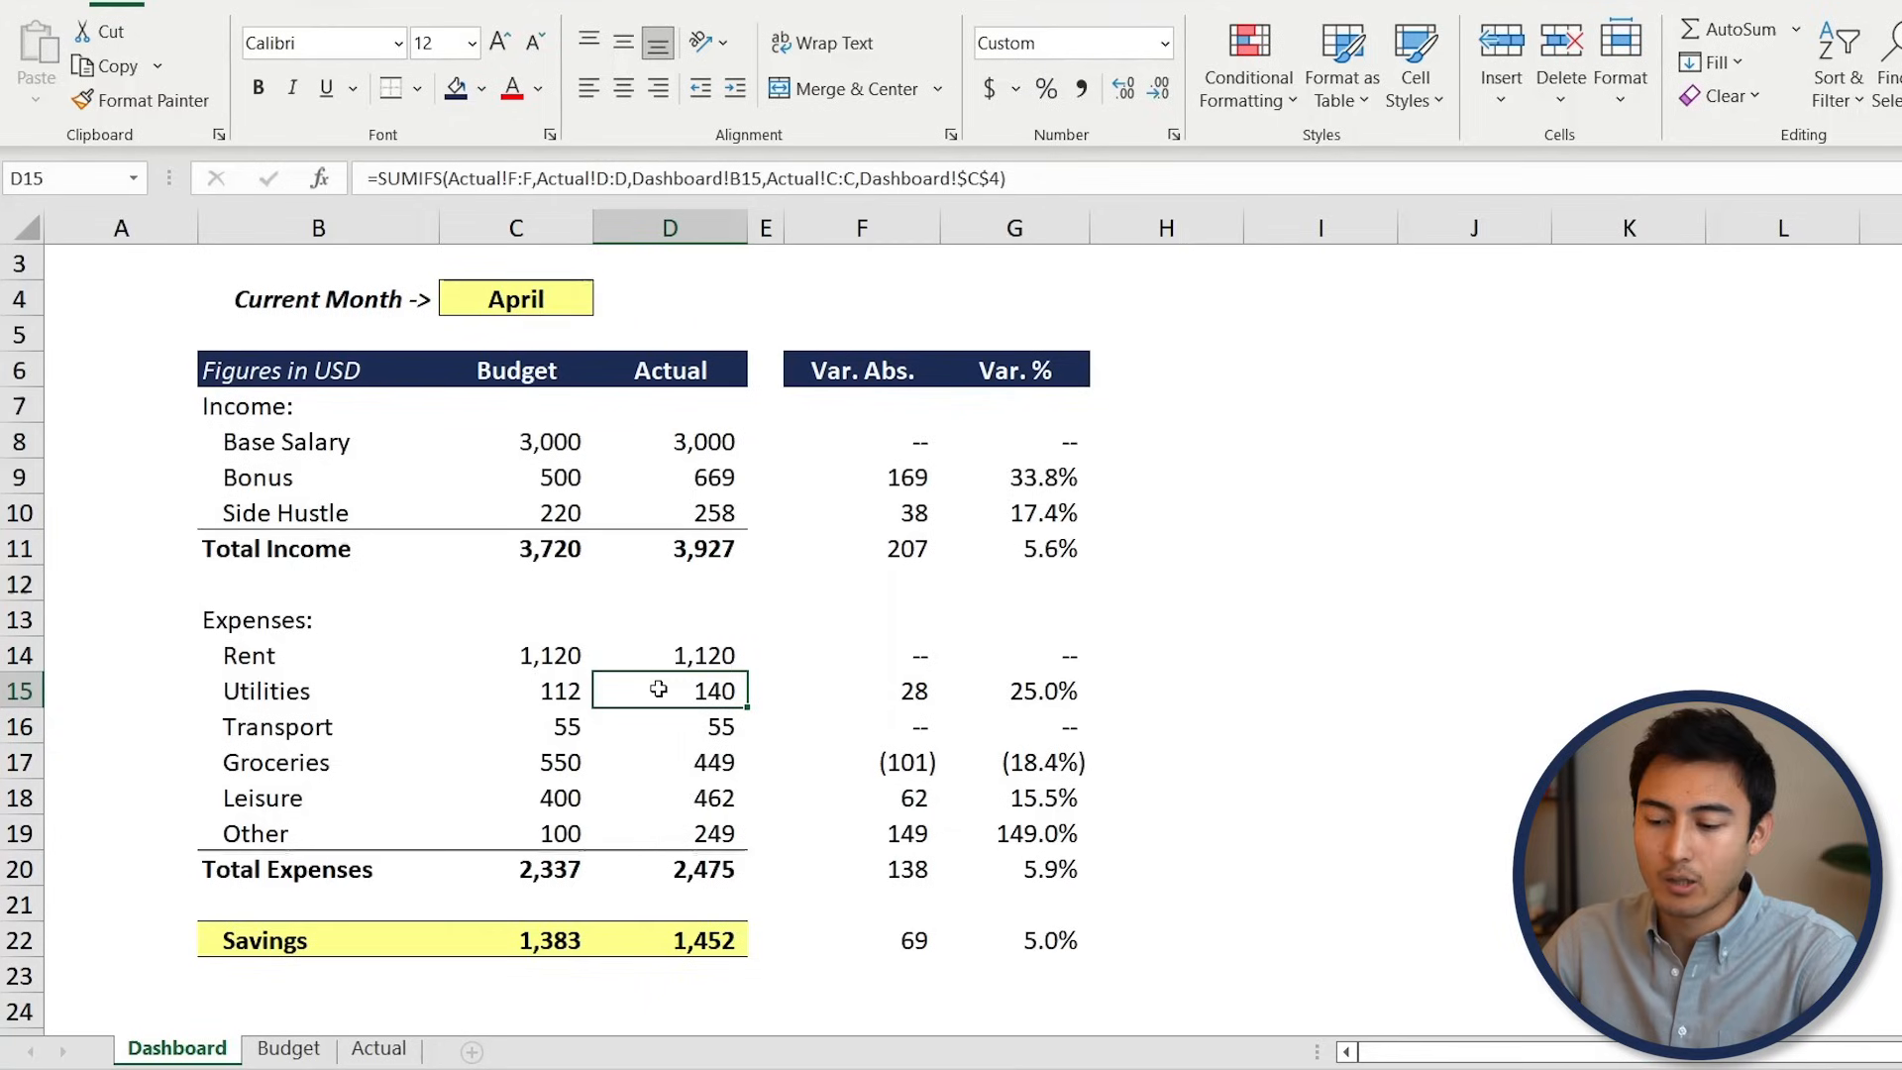
click(523, 695)
key(Right)
key(Right)
click(903, 709)
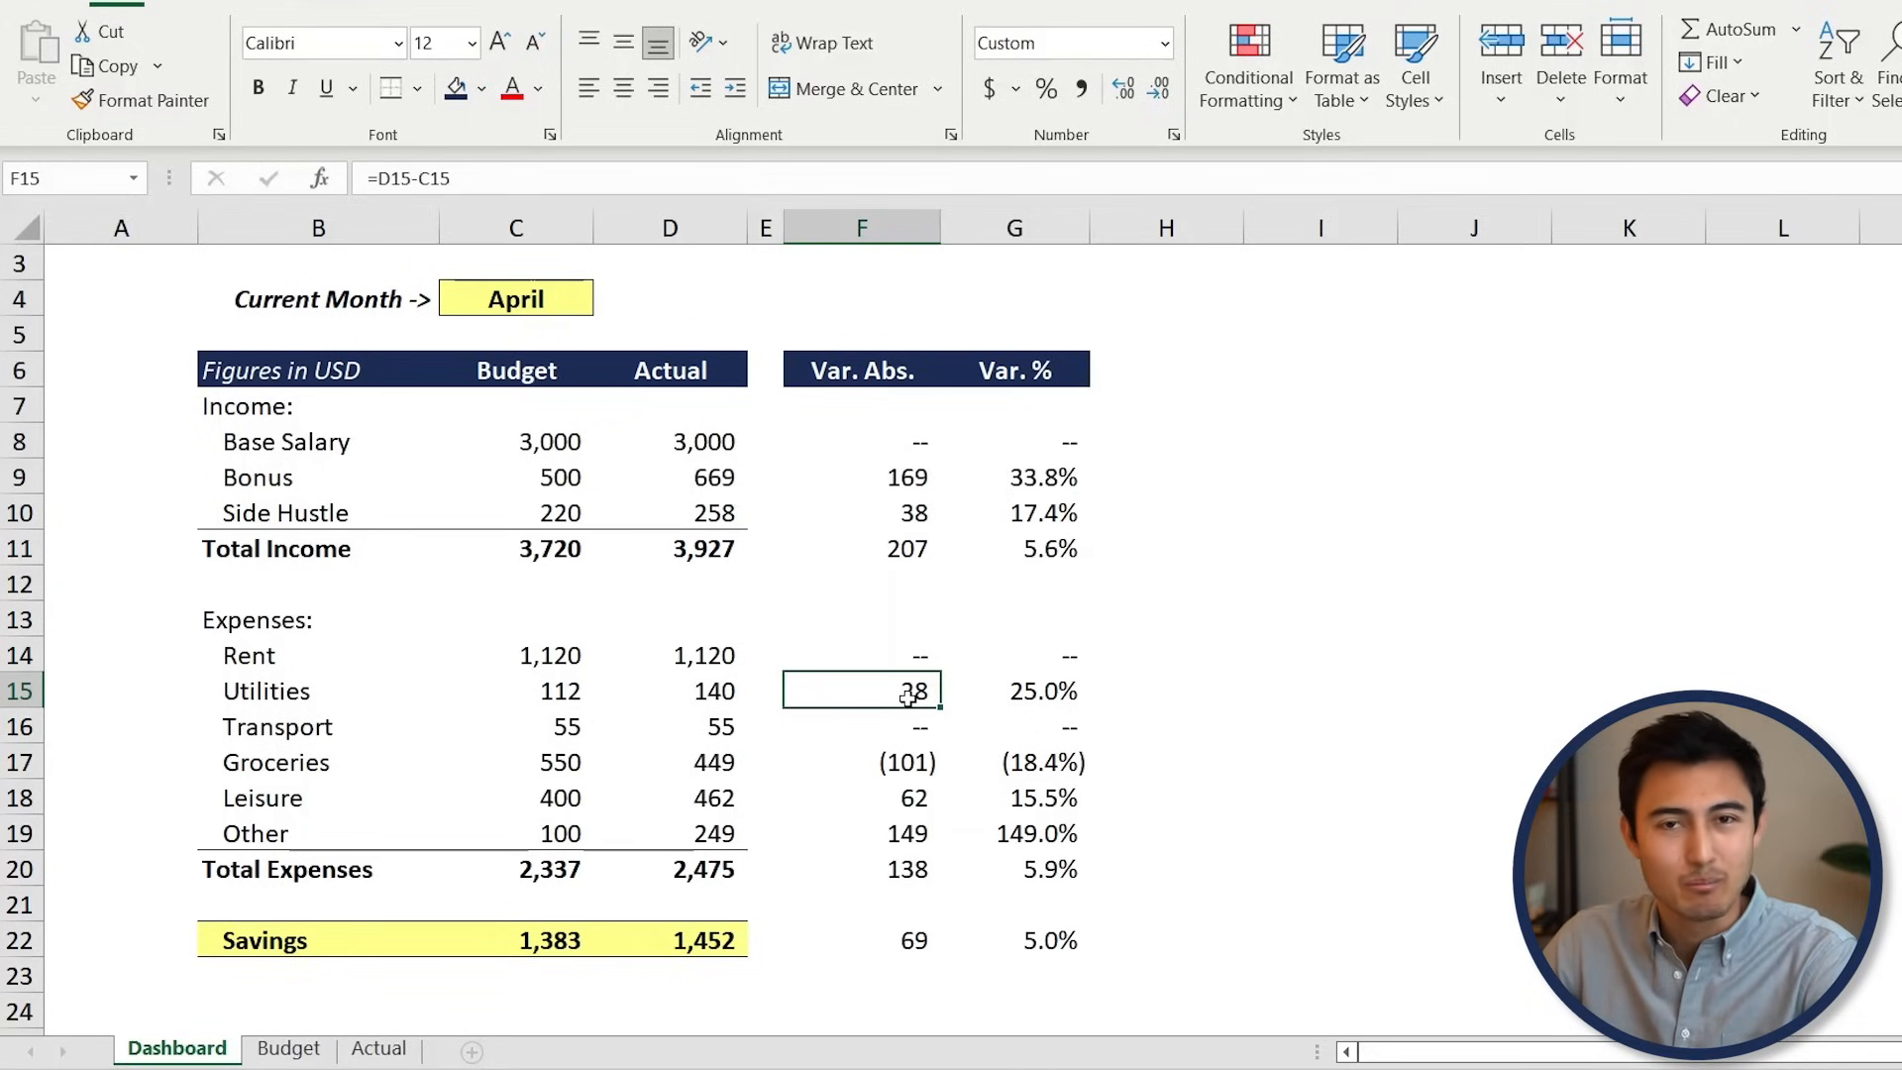
Reverse the Rent absolute variance in F14 to Budget minus Actual with the formula =C14-D14
key(Up)
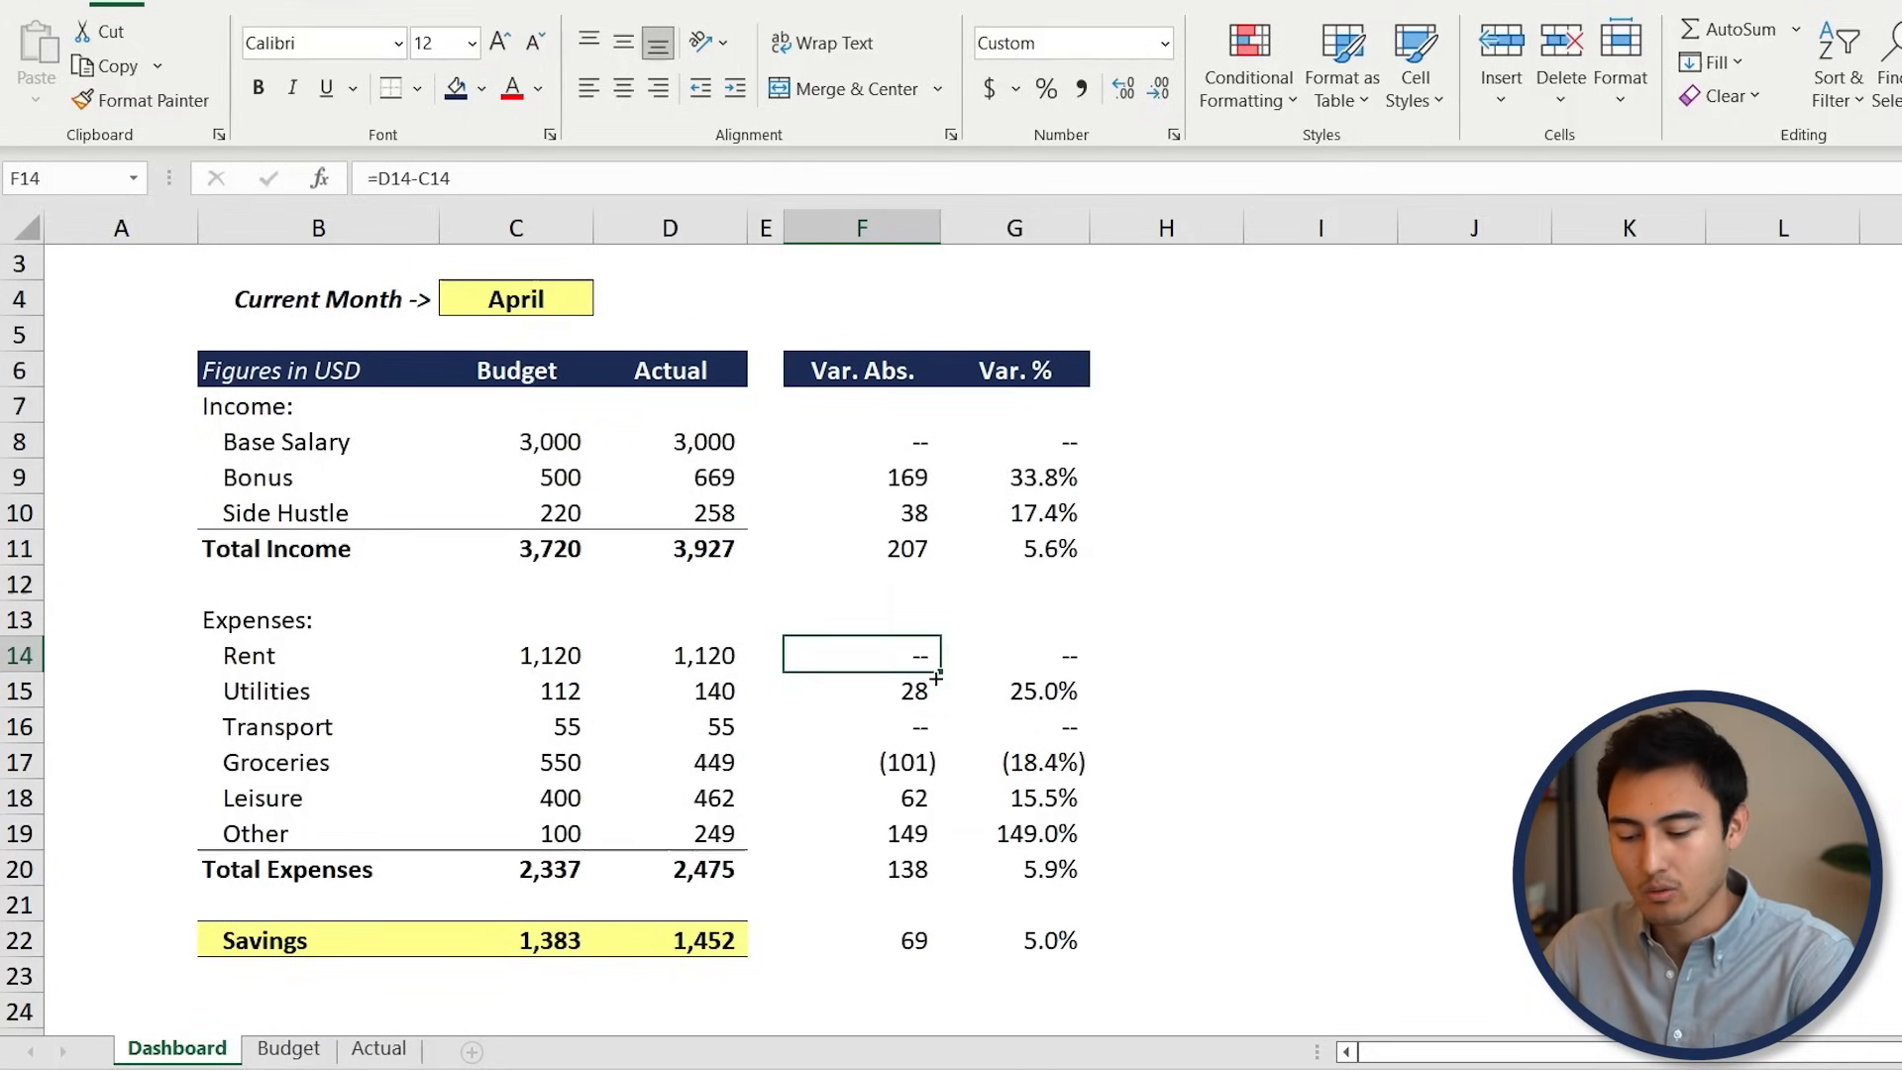
key(F2)
key(Left)
key(Left)
key(Left)
key(Left)
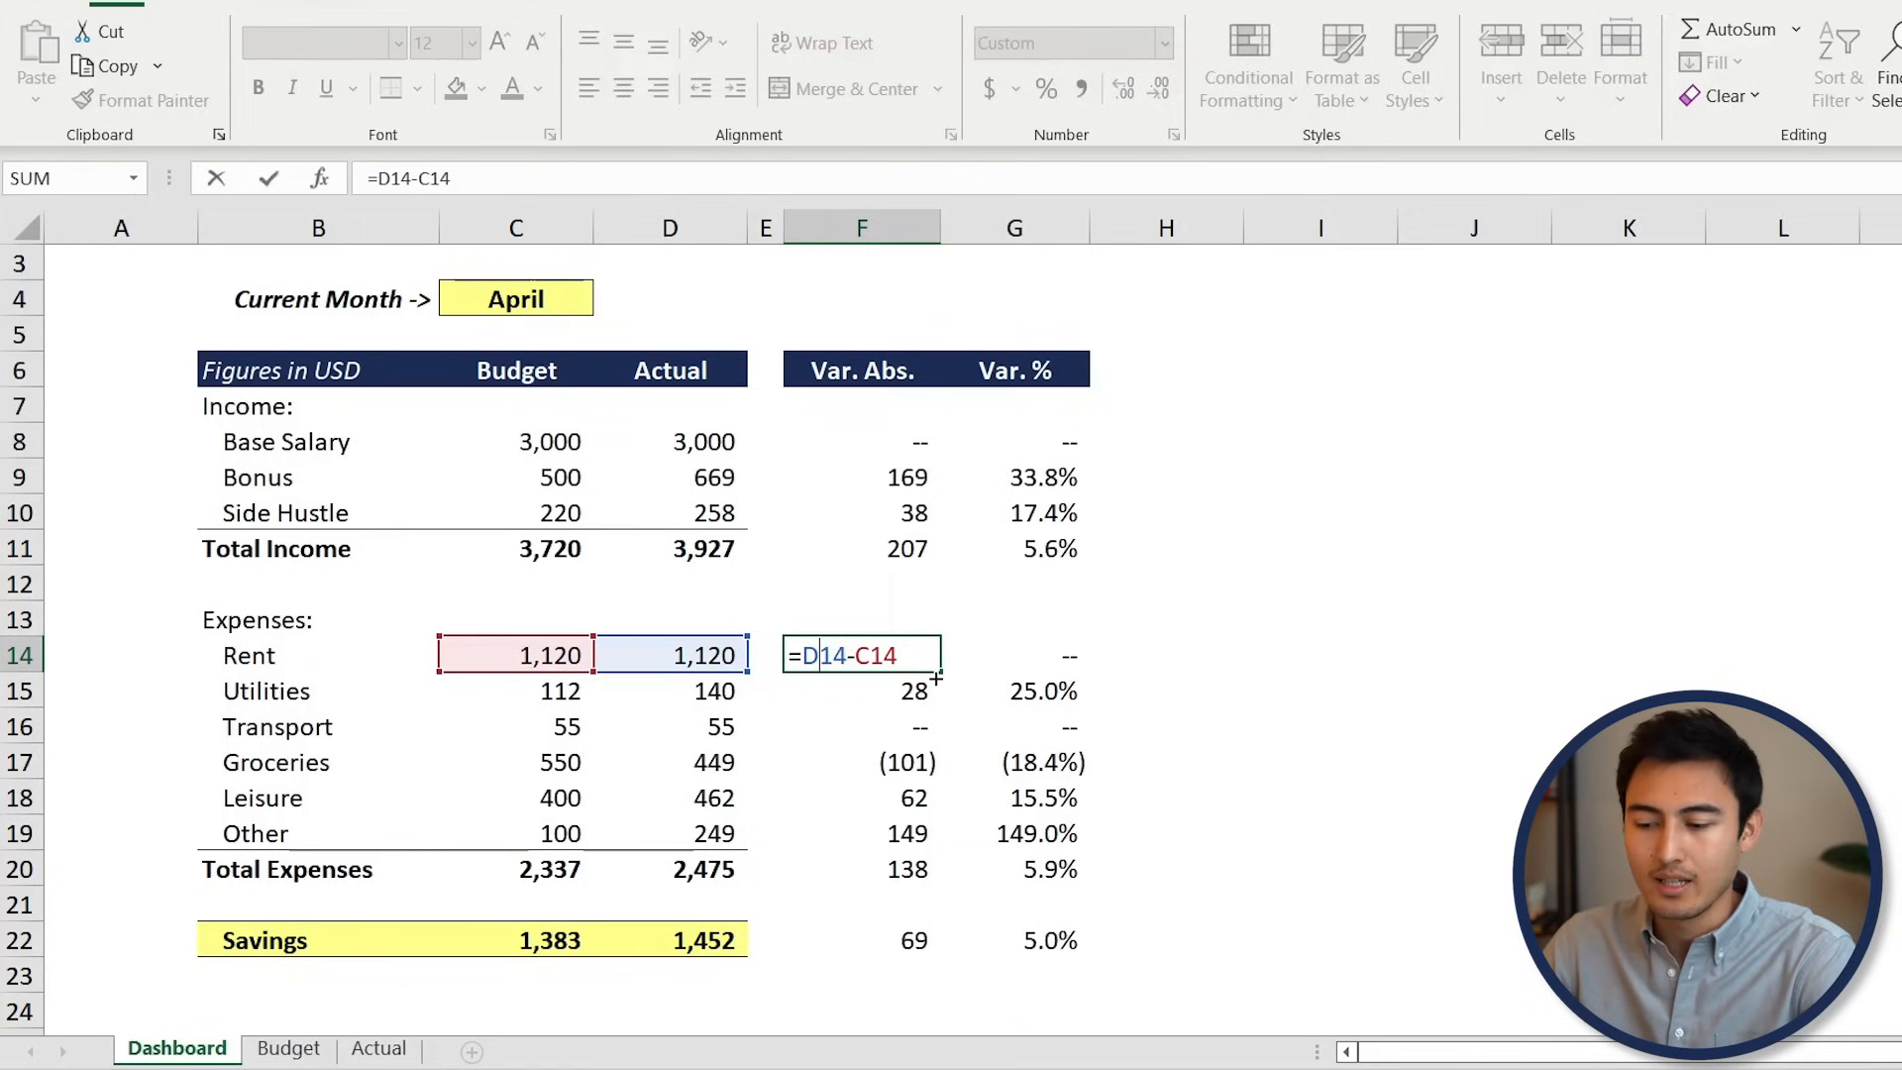
text(C)
key(Right)
key(Right)
key(Right)
key(shift+Right)
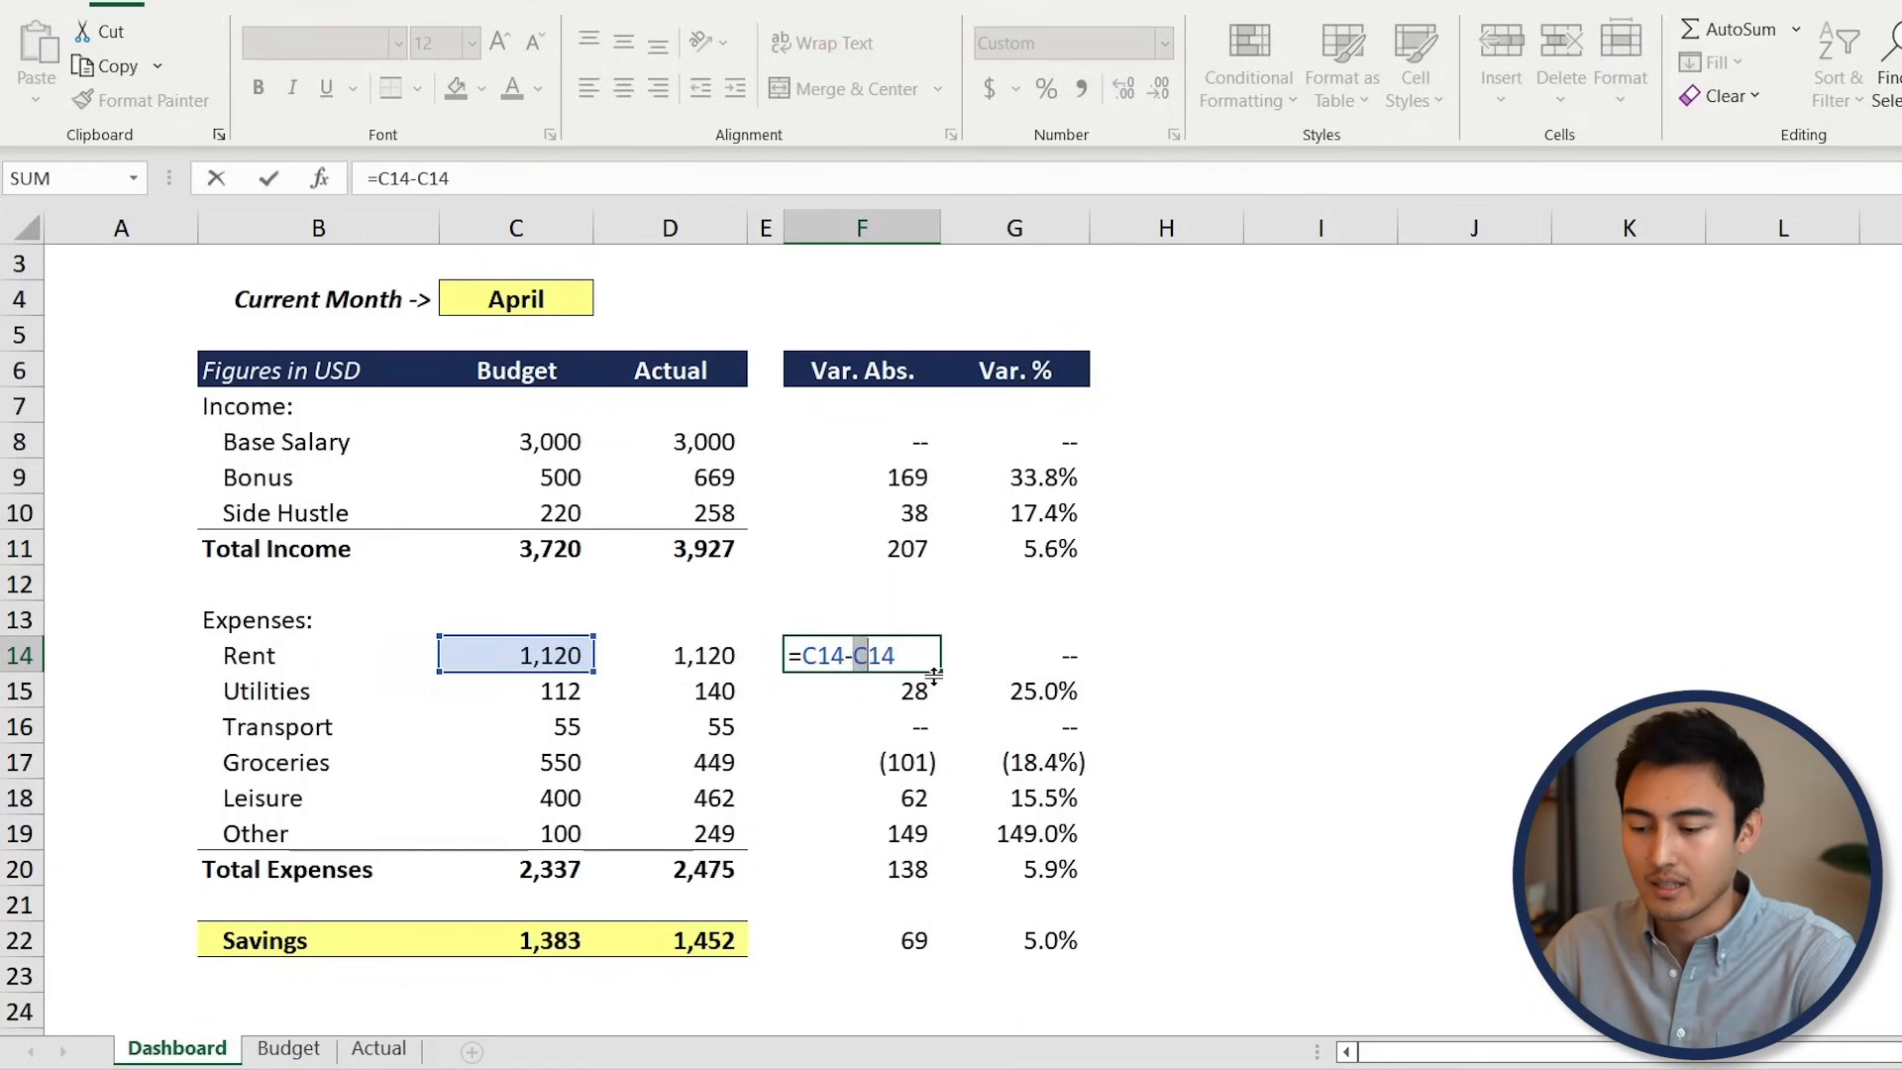
text(D)
key(Return)
Reverse the Rent percentage variance in G14 with the formula =C14/D14-1
key(Up)
key(Right)
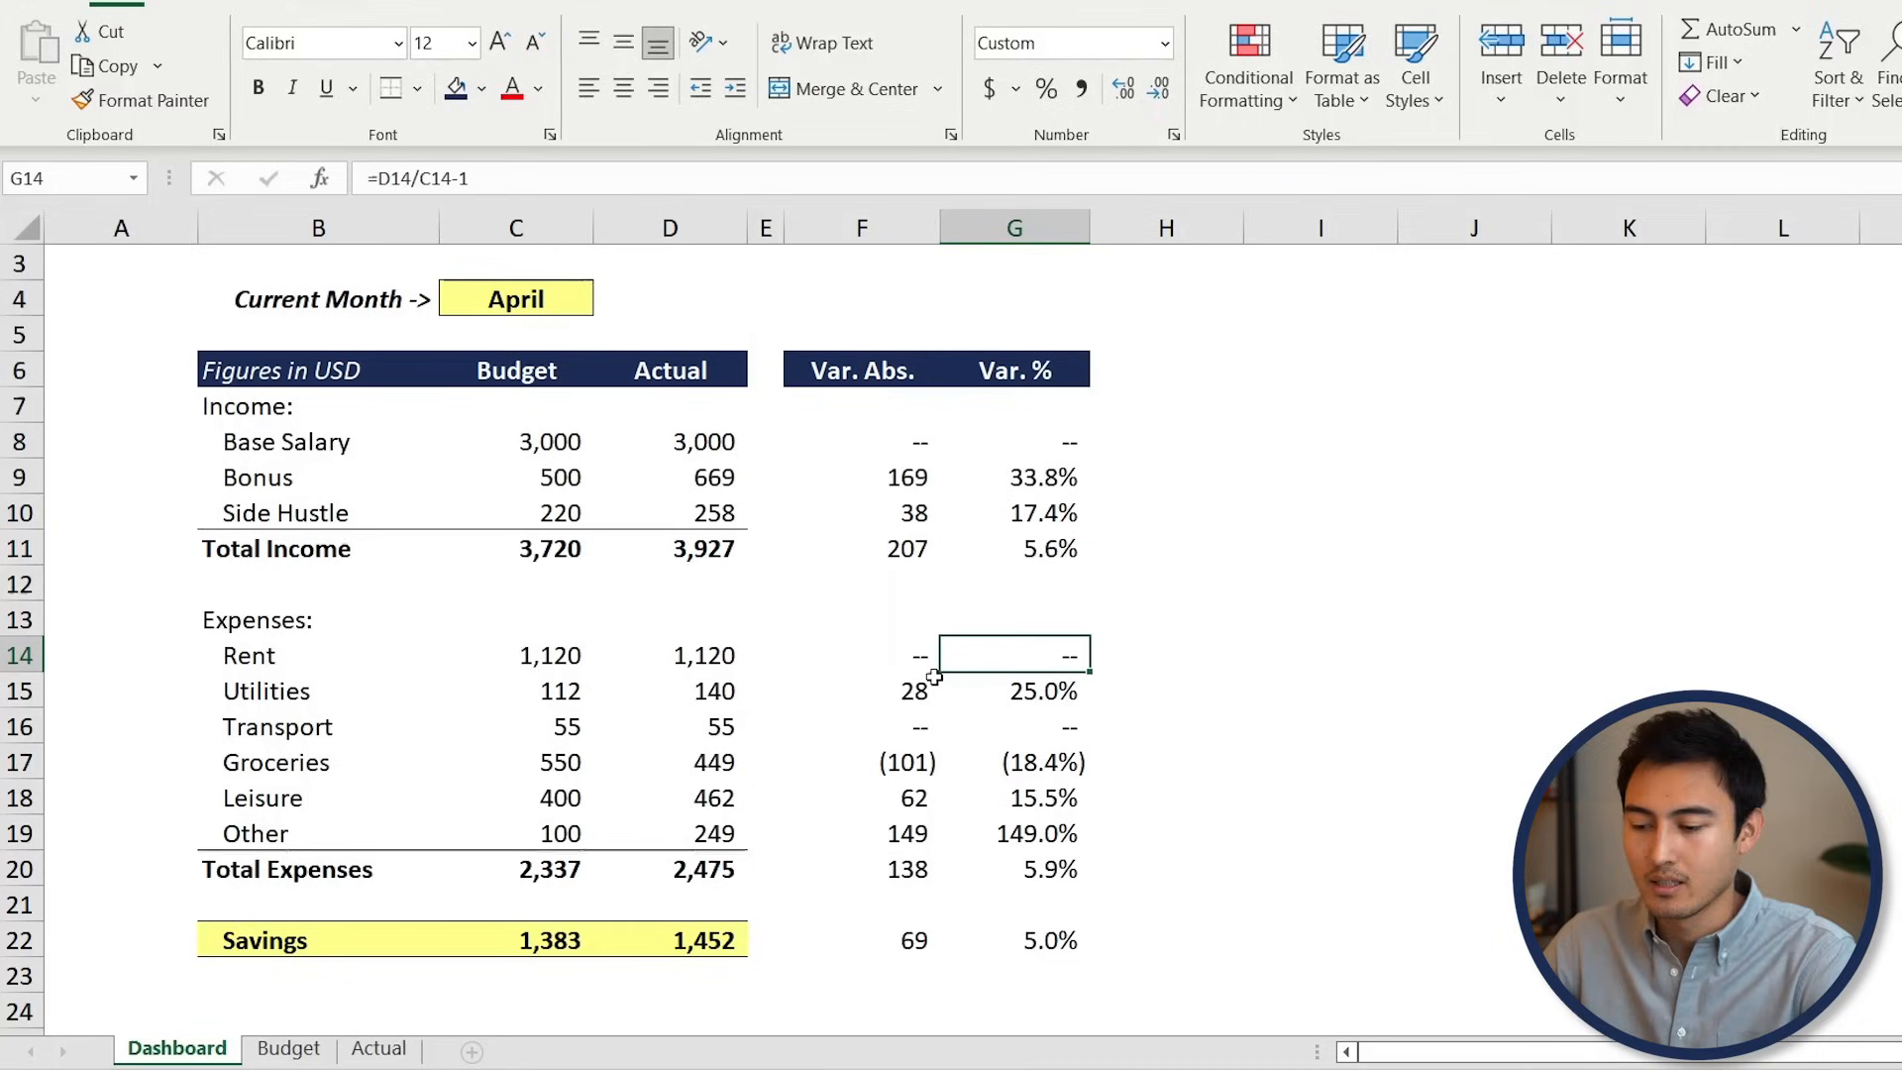
key(F2)
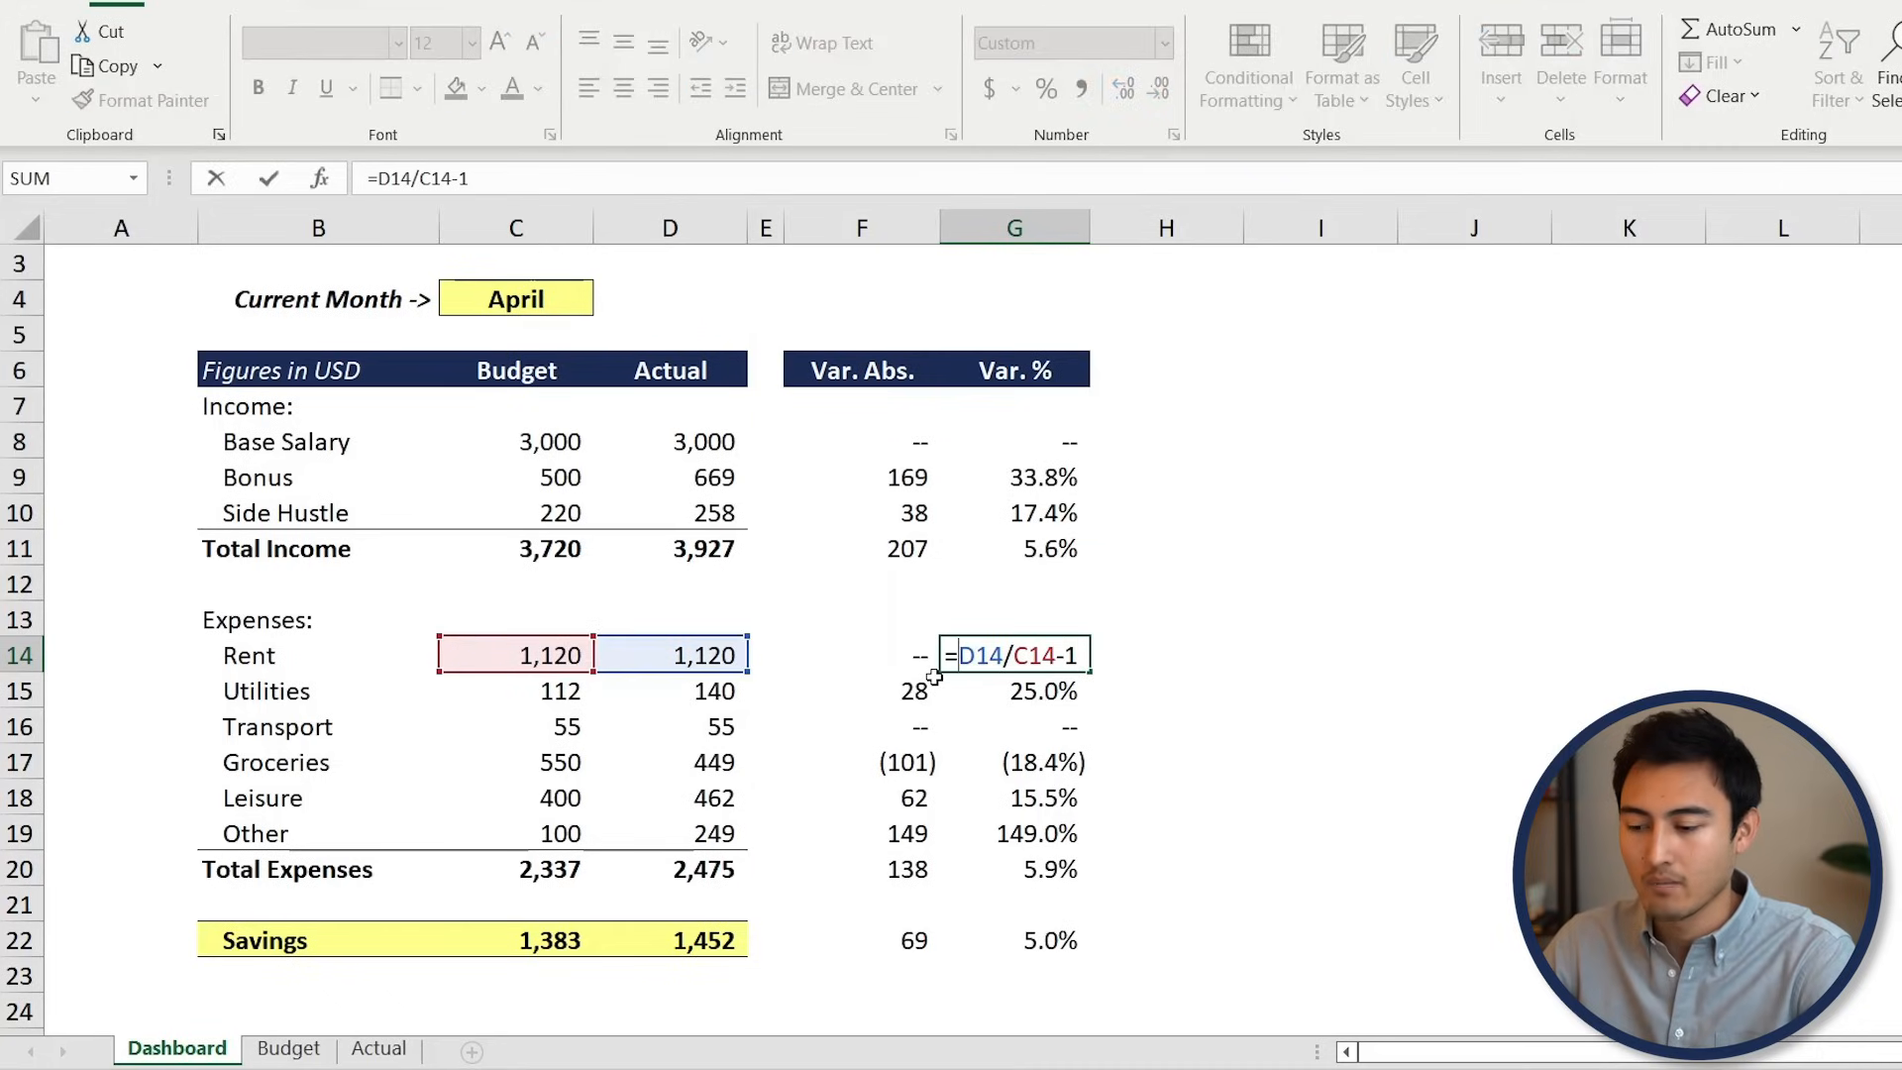
text(C)
key(Right)
key(Right)
key(shift+Right)
text(D)
key(Return)
Copy the reversed variance formulas from F14:G14 down through Total Expenses in row 20
key(Up)
key(Left)
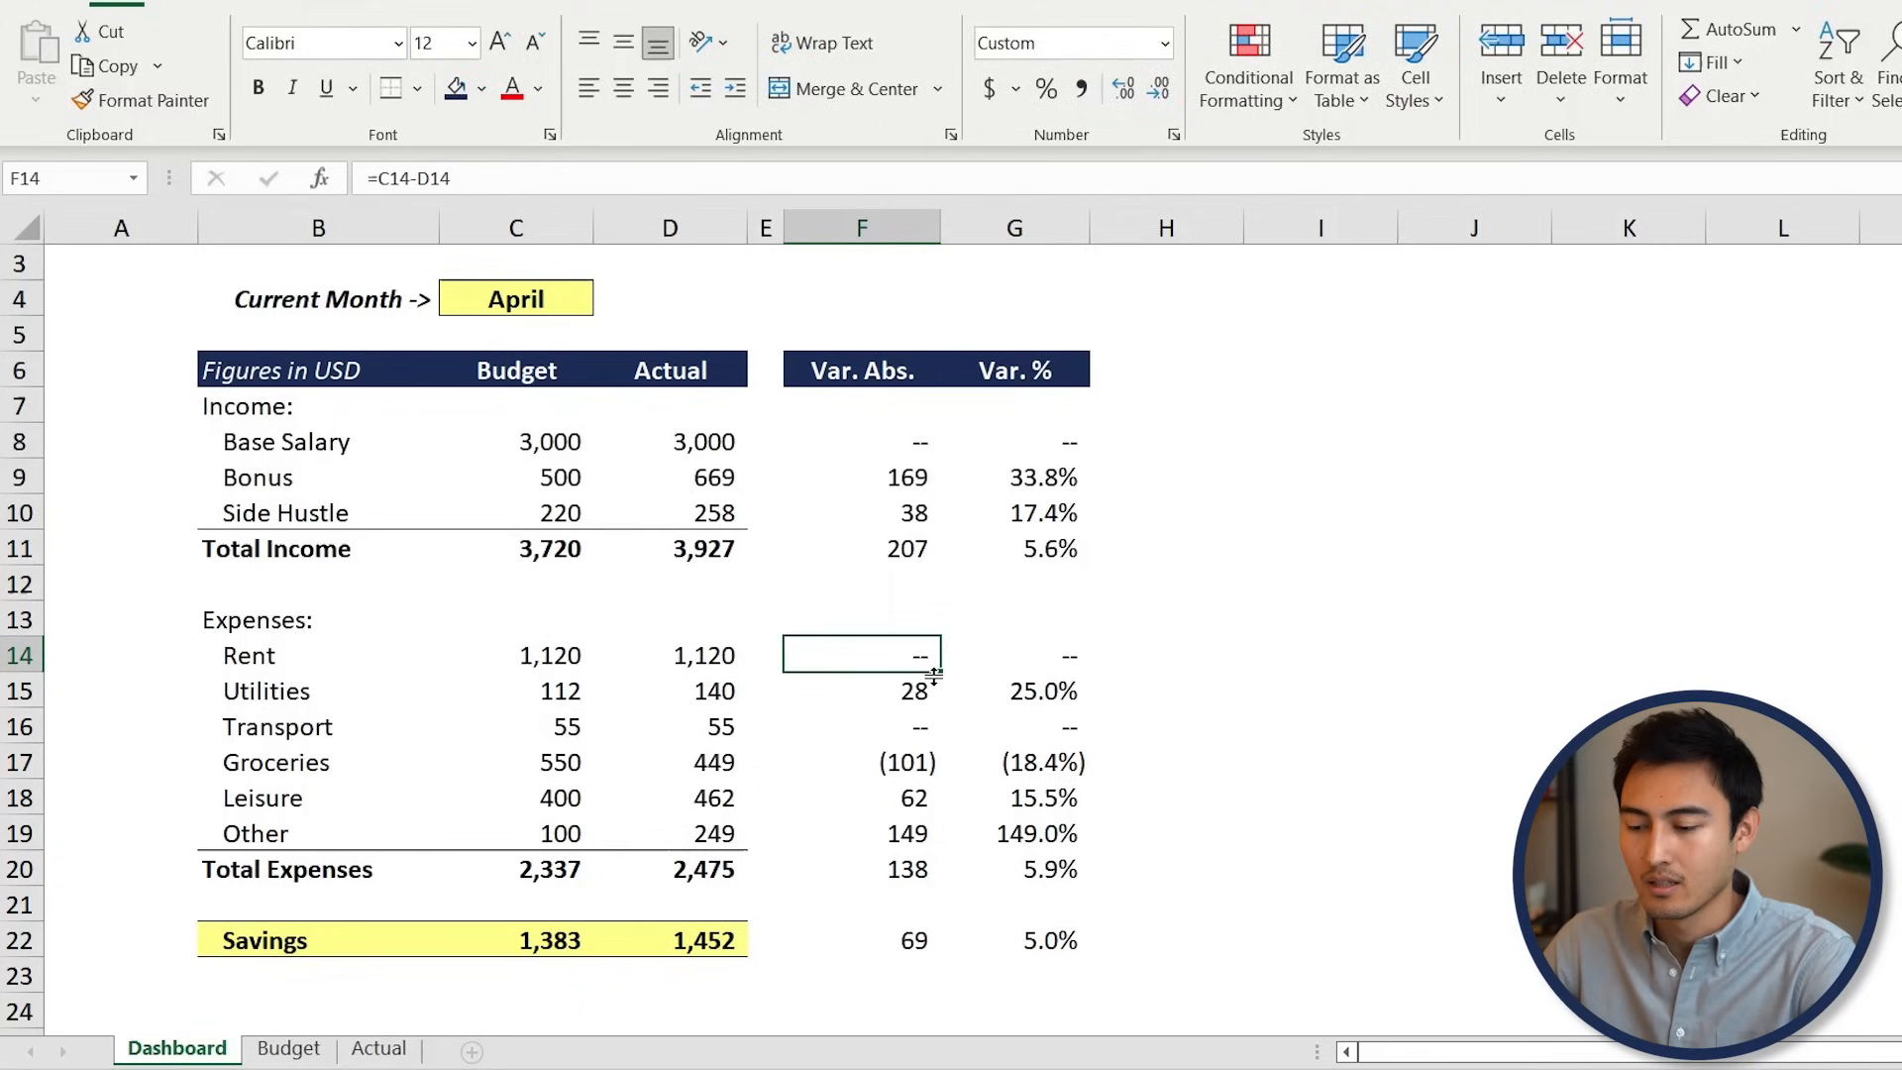
key(shift+Right)
key(ctrl+c)
key(shift+Down)
key(shift+Down)
key(shift+Down)
key(shift+Down)
key(shift+Down)
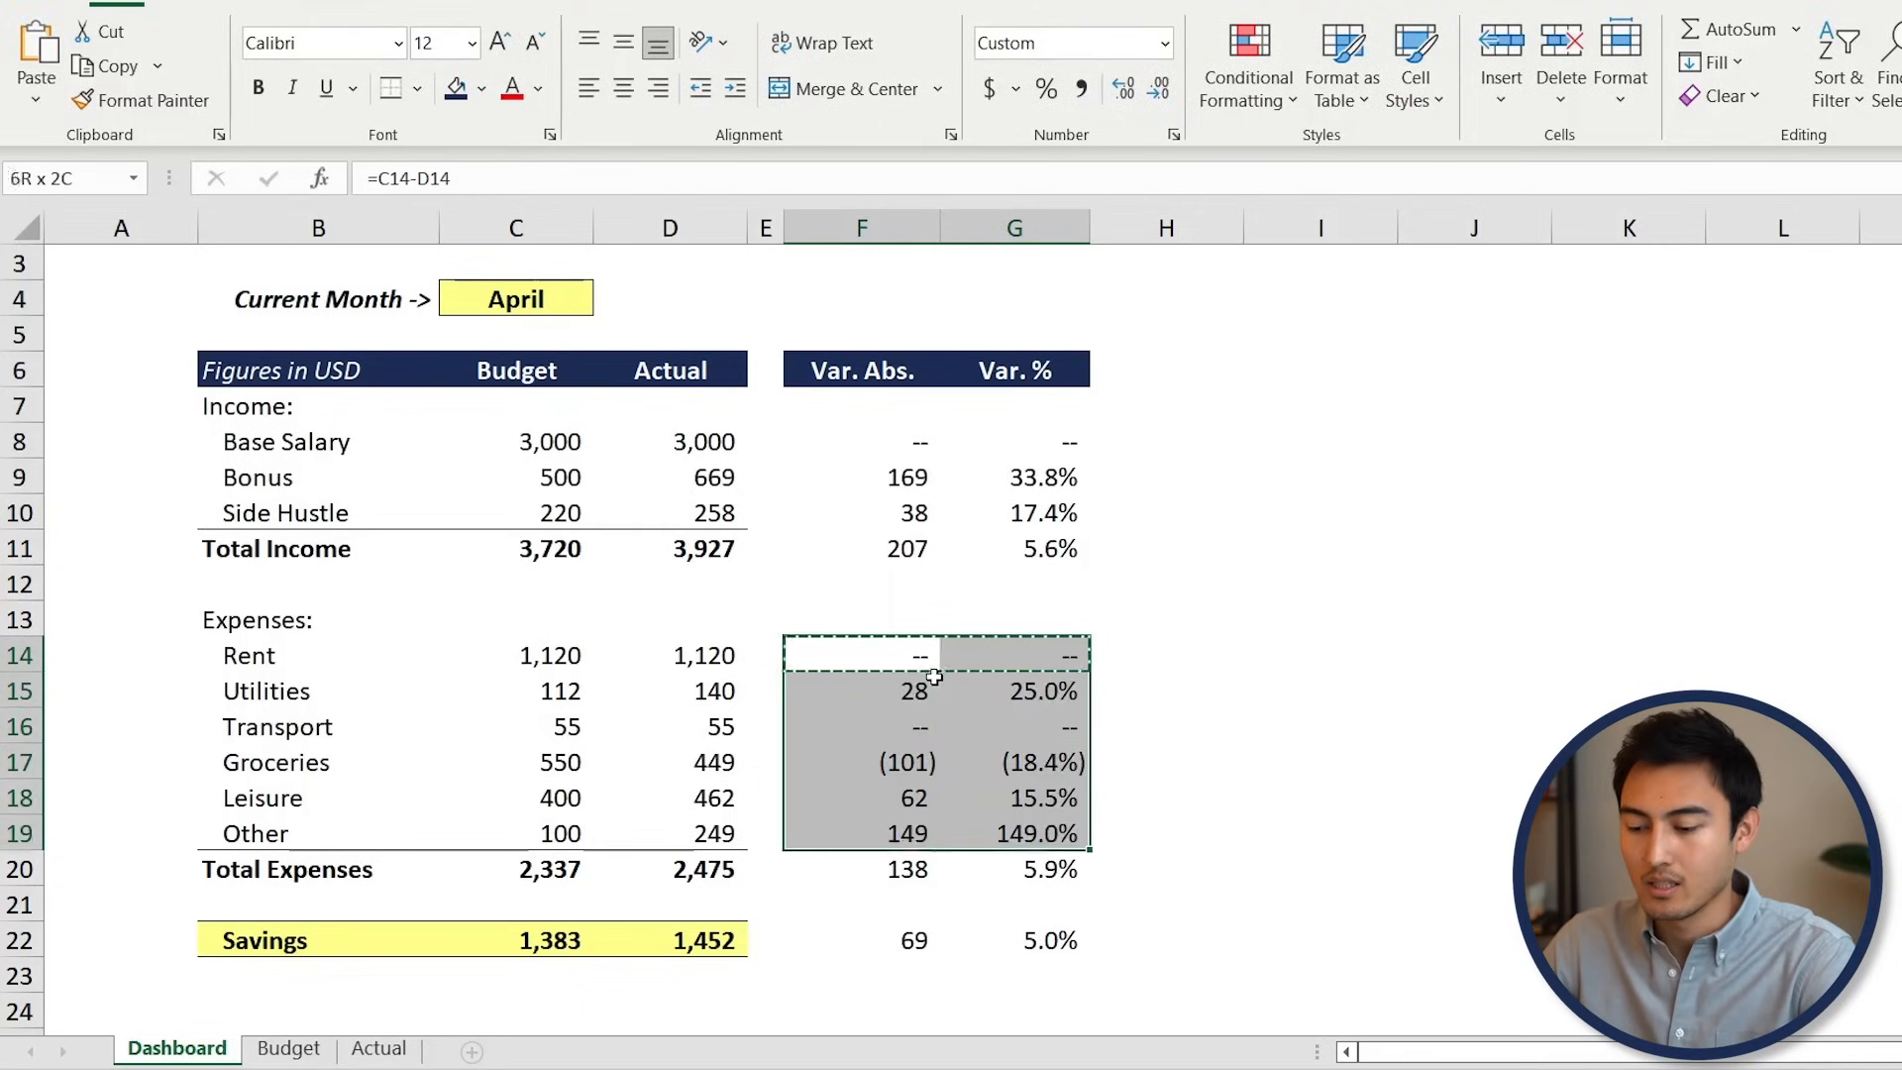
key(shift+Down)
key(ctrl+v)
Make the Total Income variances in F11:G11 bold and add a top border
click(900, 684)
click(820, 729)
click(852, 702)
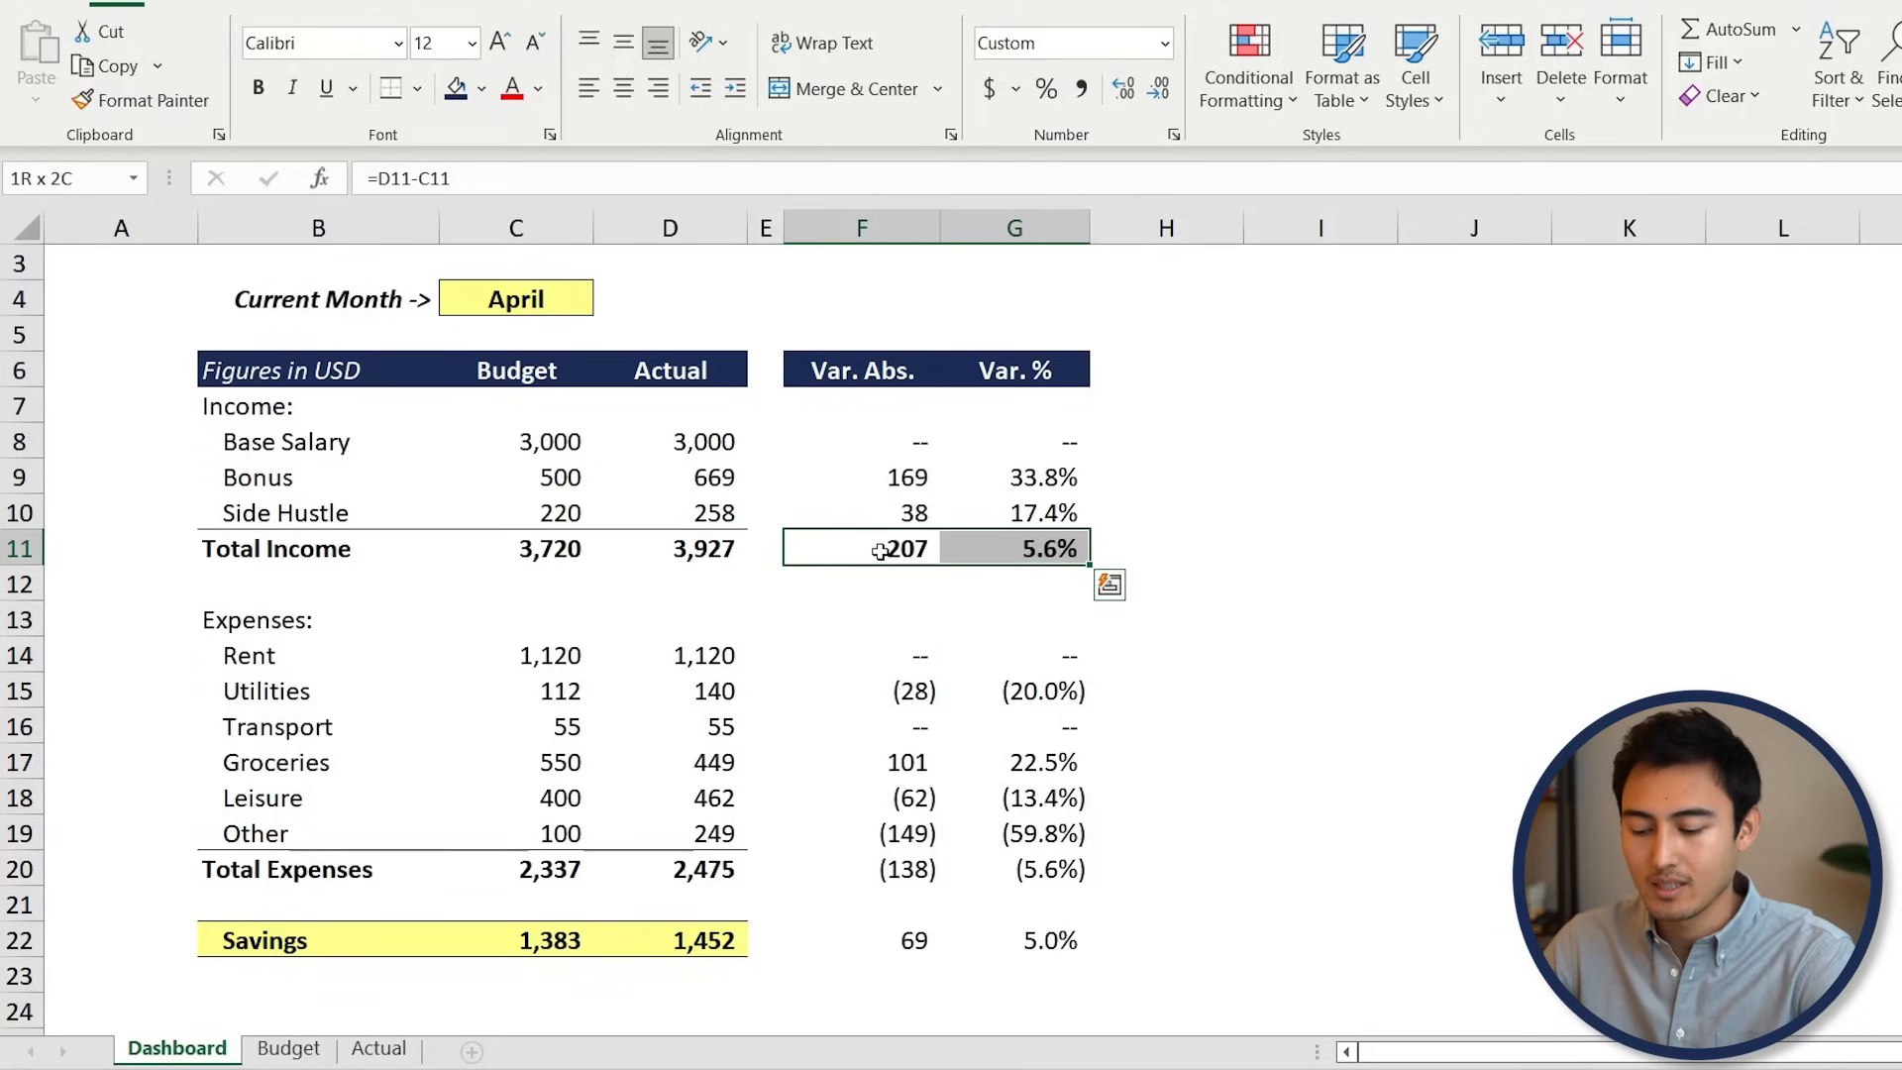
key(alt+h)
key(b)
key(p)
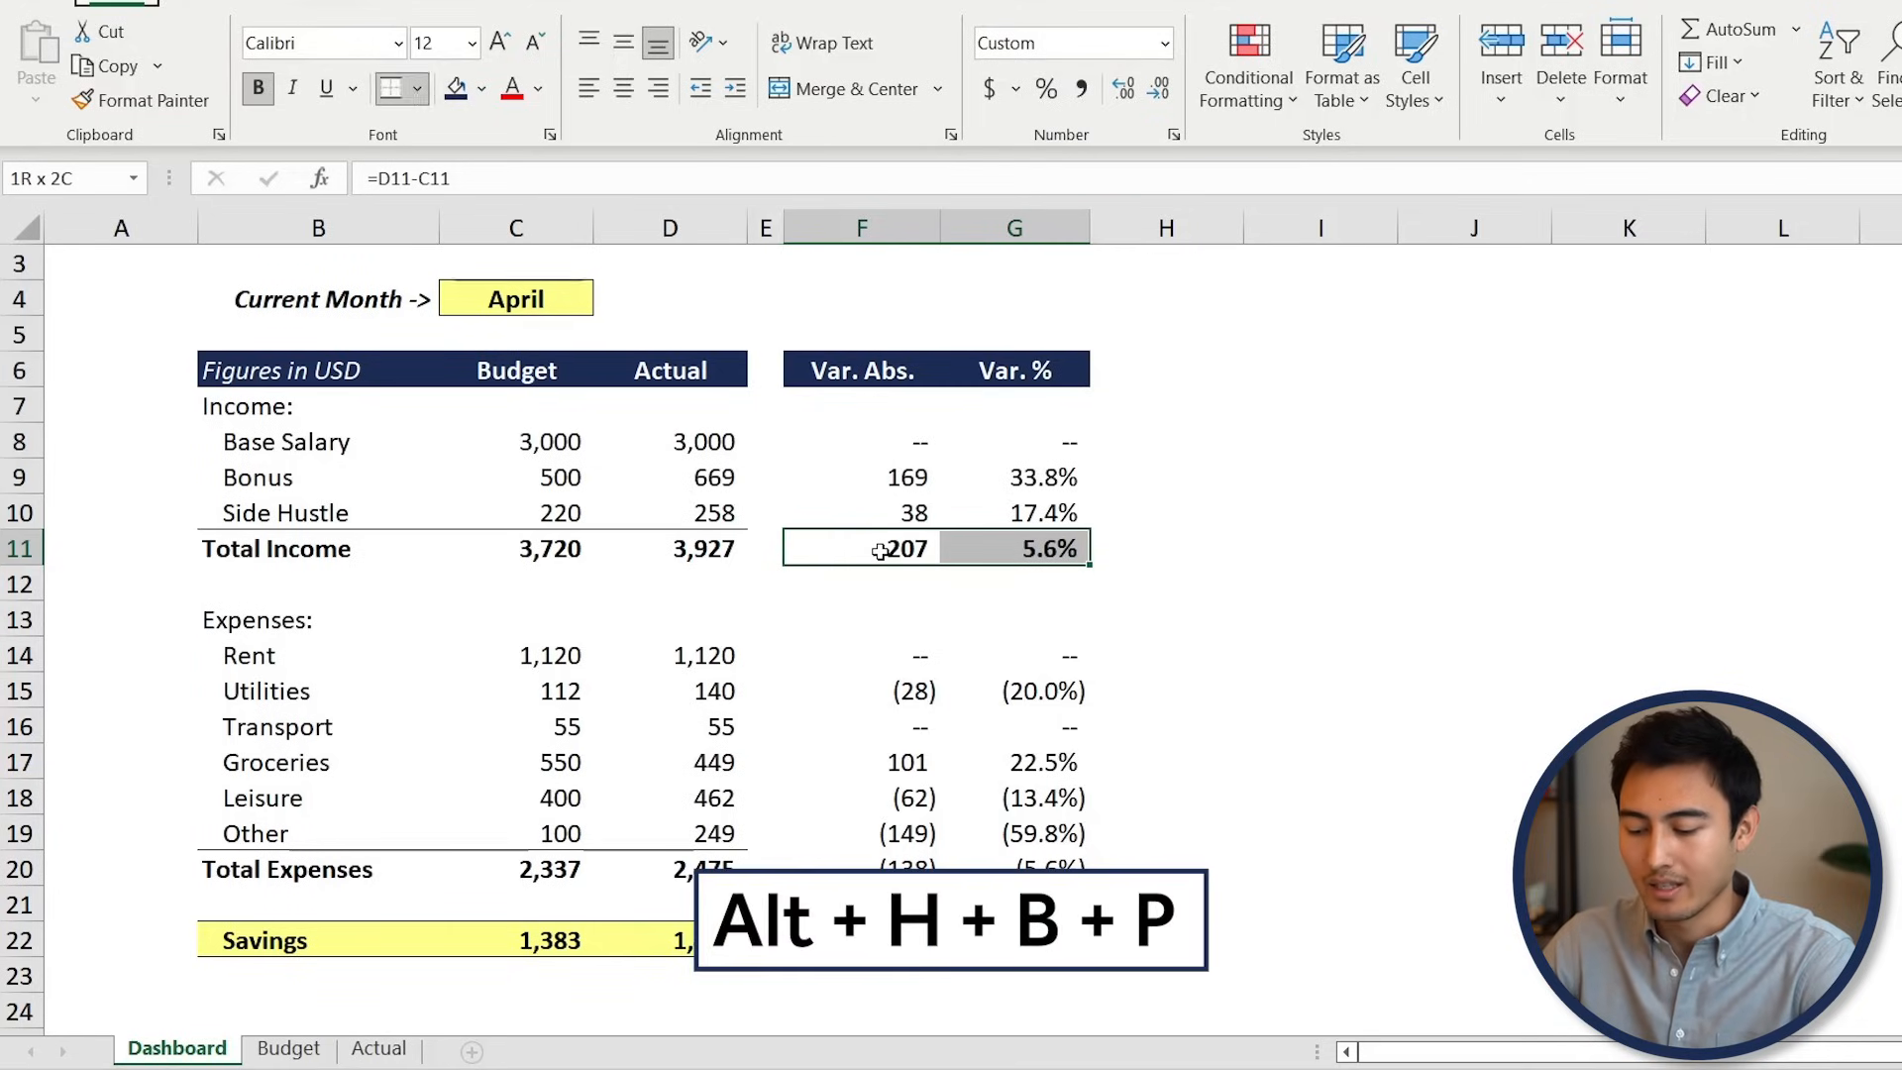
Make the Total Expenses variances in F20:G20 bold with a top border
key(Down)
key(Down)
key(Down)
key(Down)
key(Down)
key(Down)
key(Down)
key(Down)
key(Down)
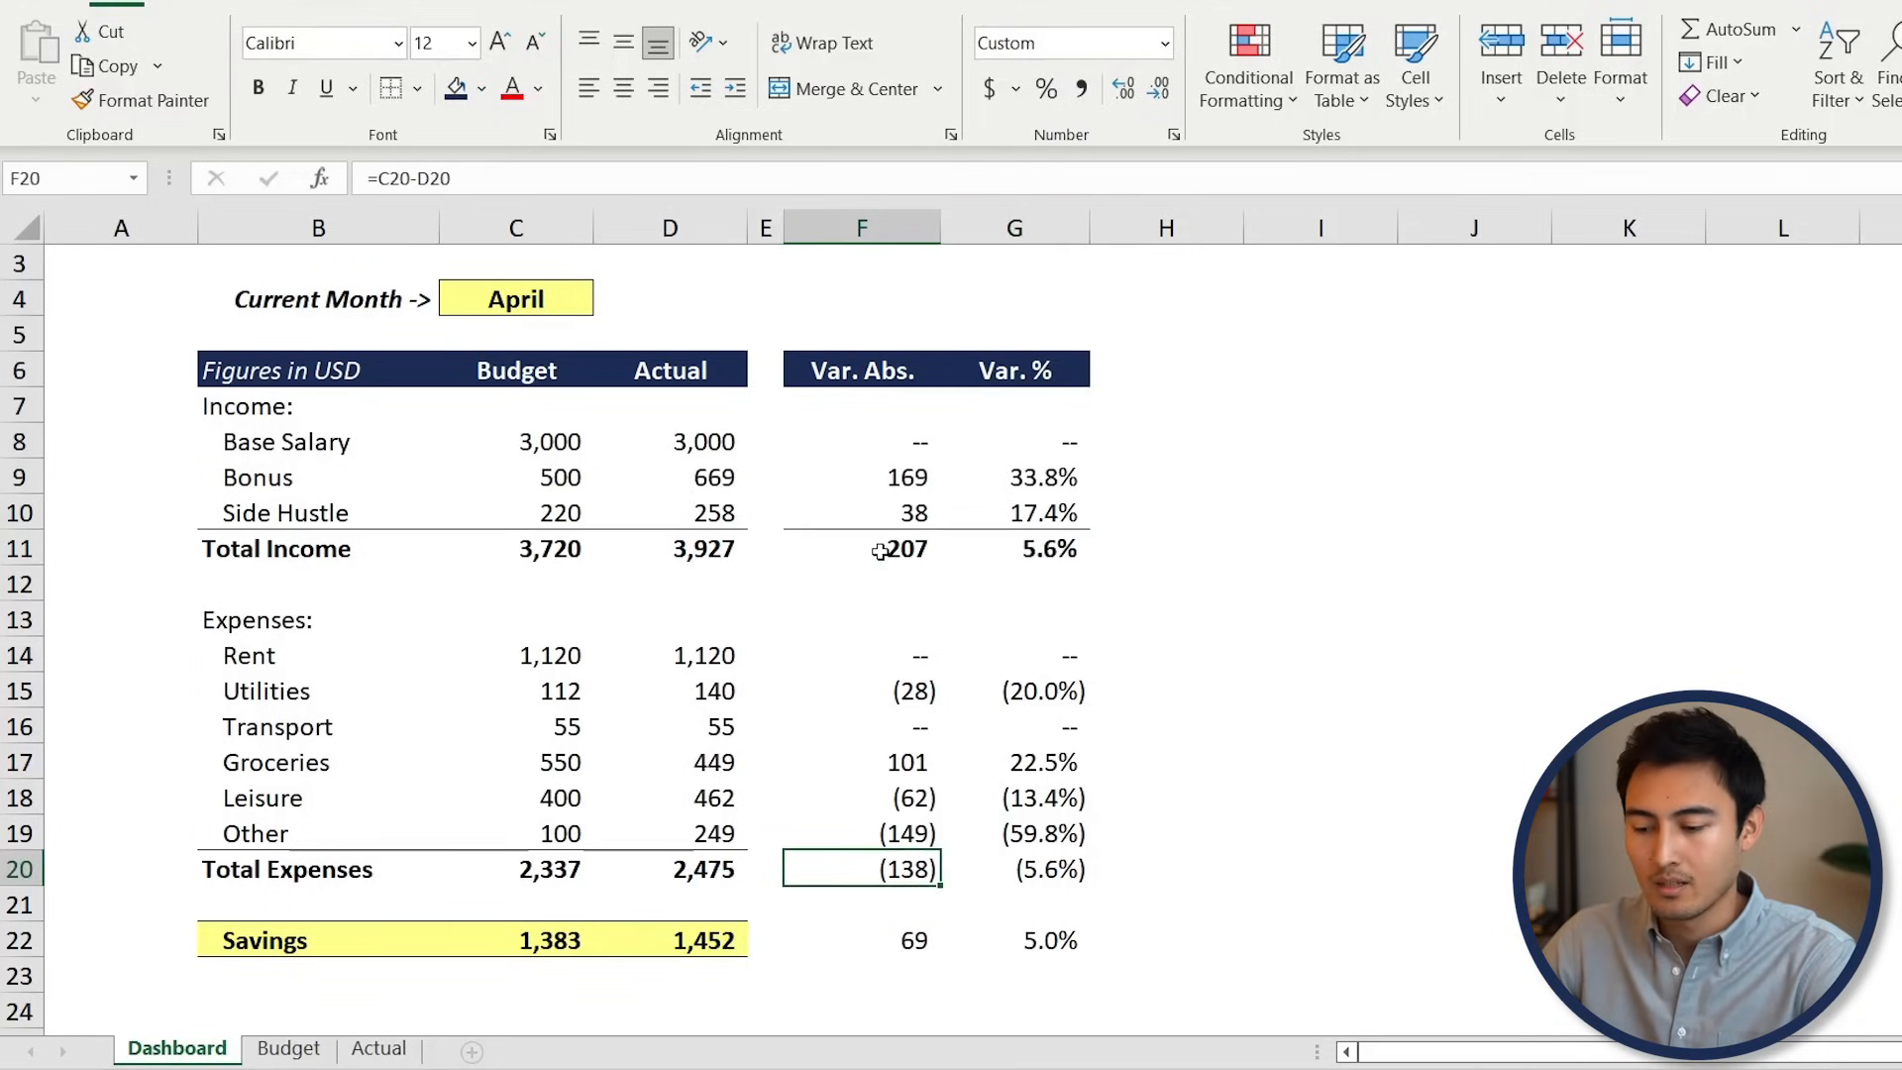
key(shift+Right)
key(ctrl+b)
Add a top and bottom border to the Savings variances in F22:G22
key(Down)
key(Down)
key(shift+Right)
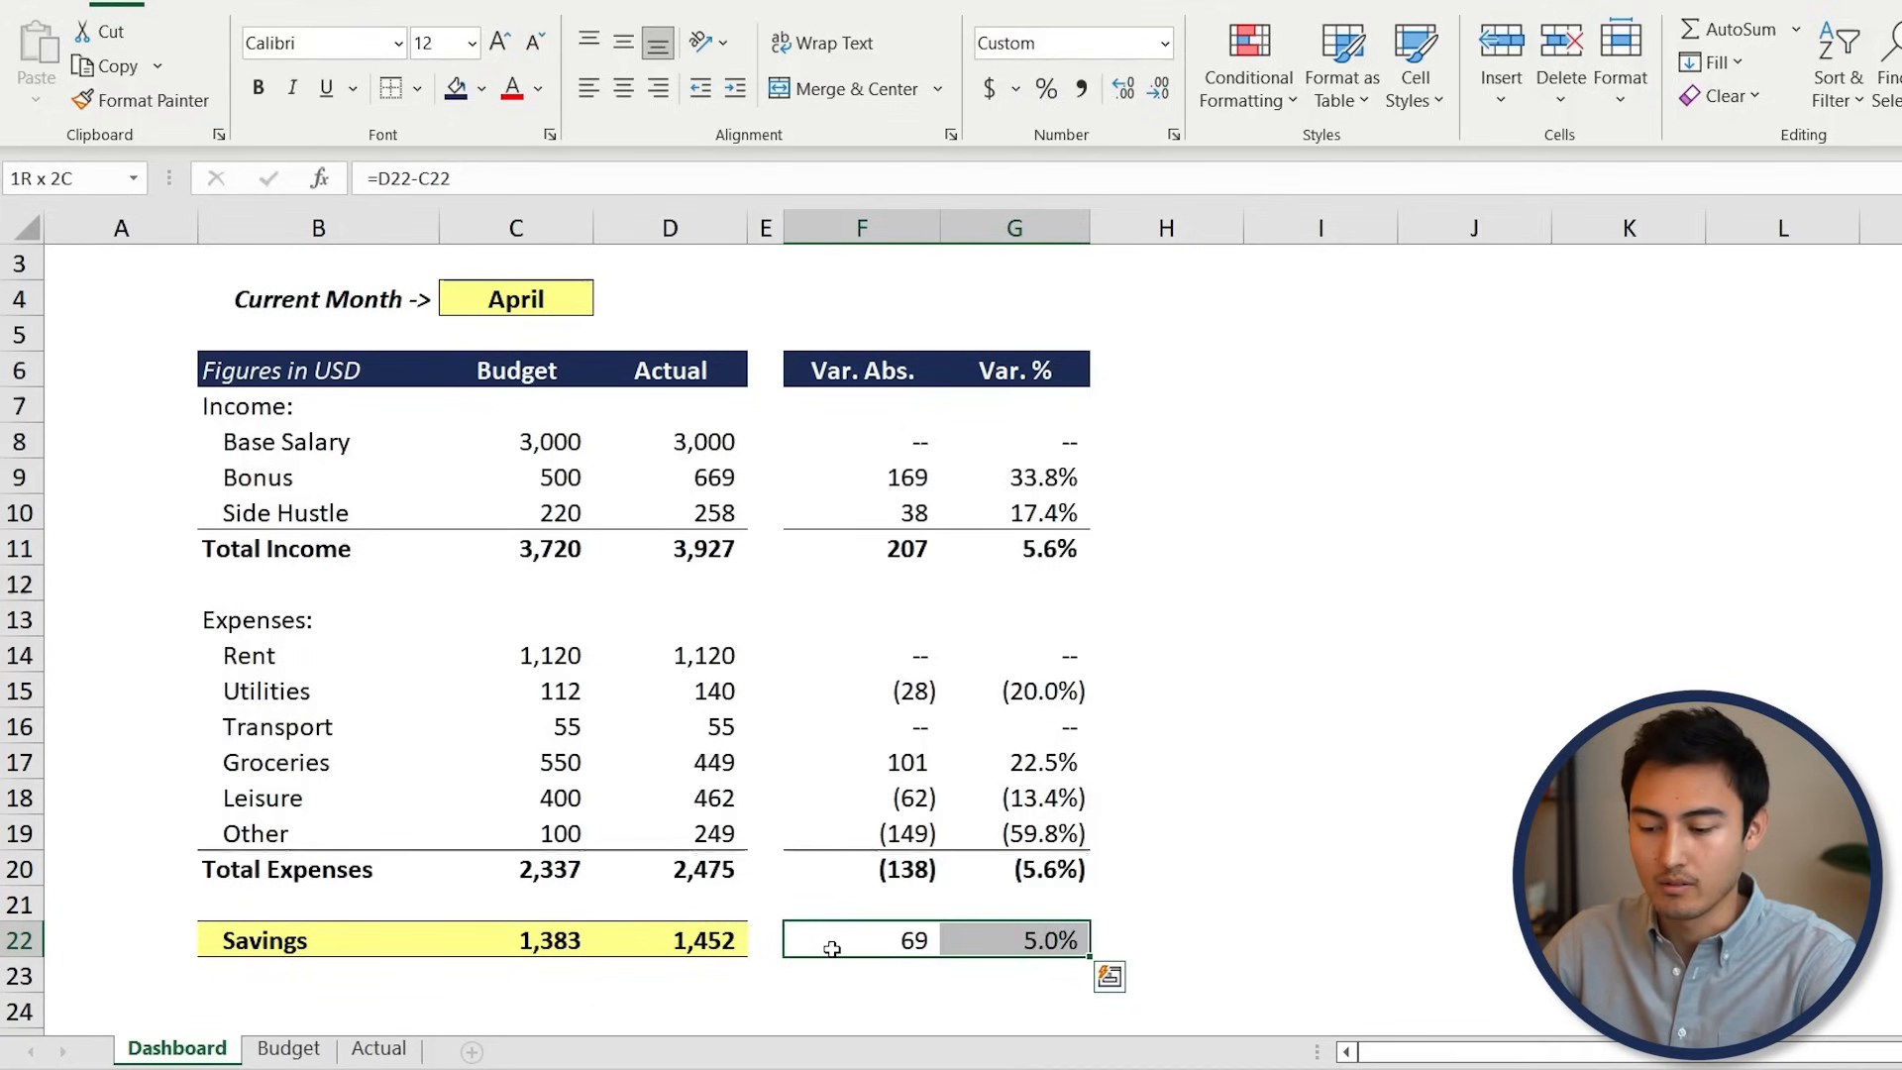
key(alt+h)
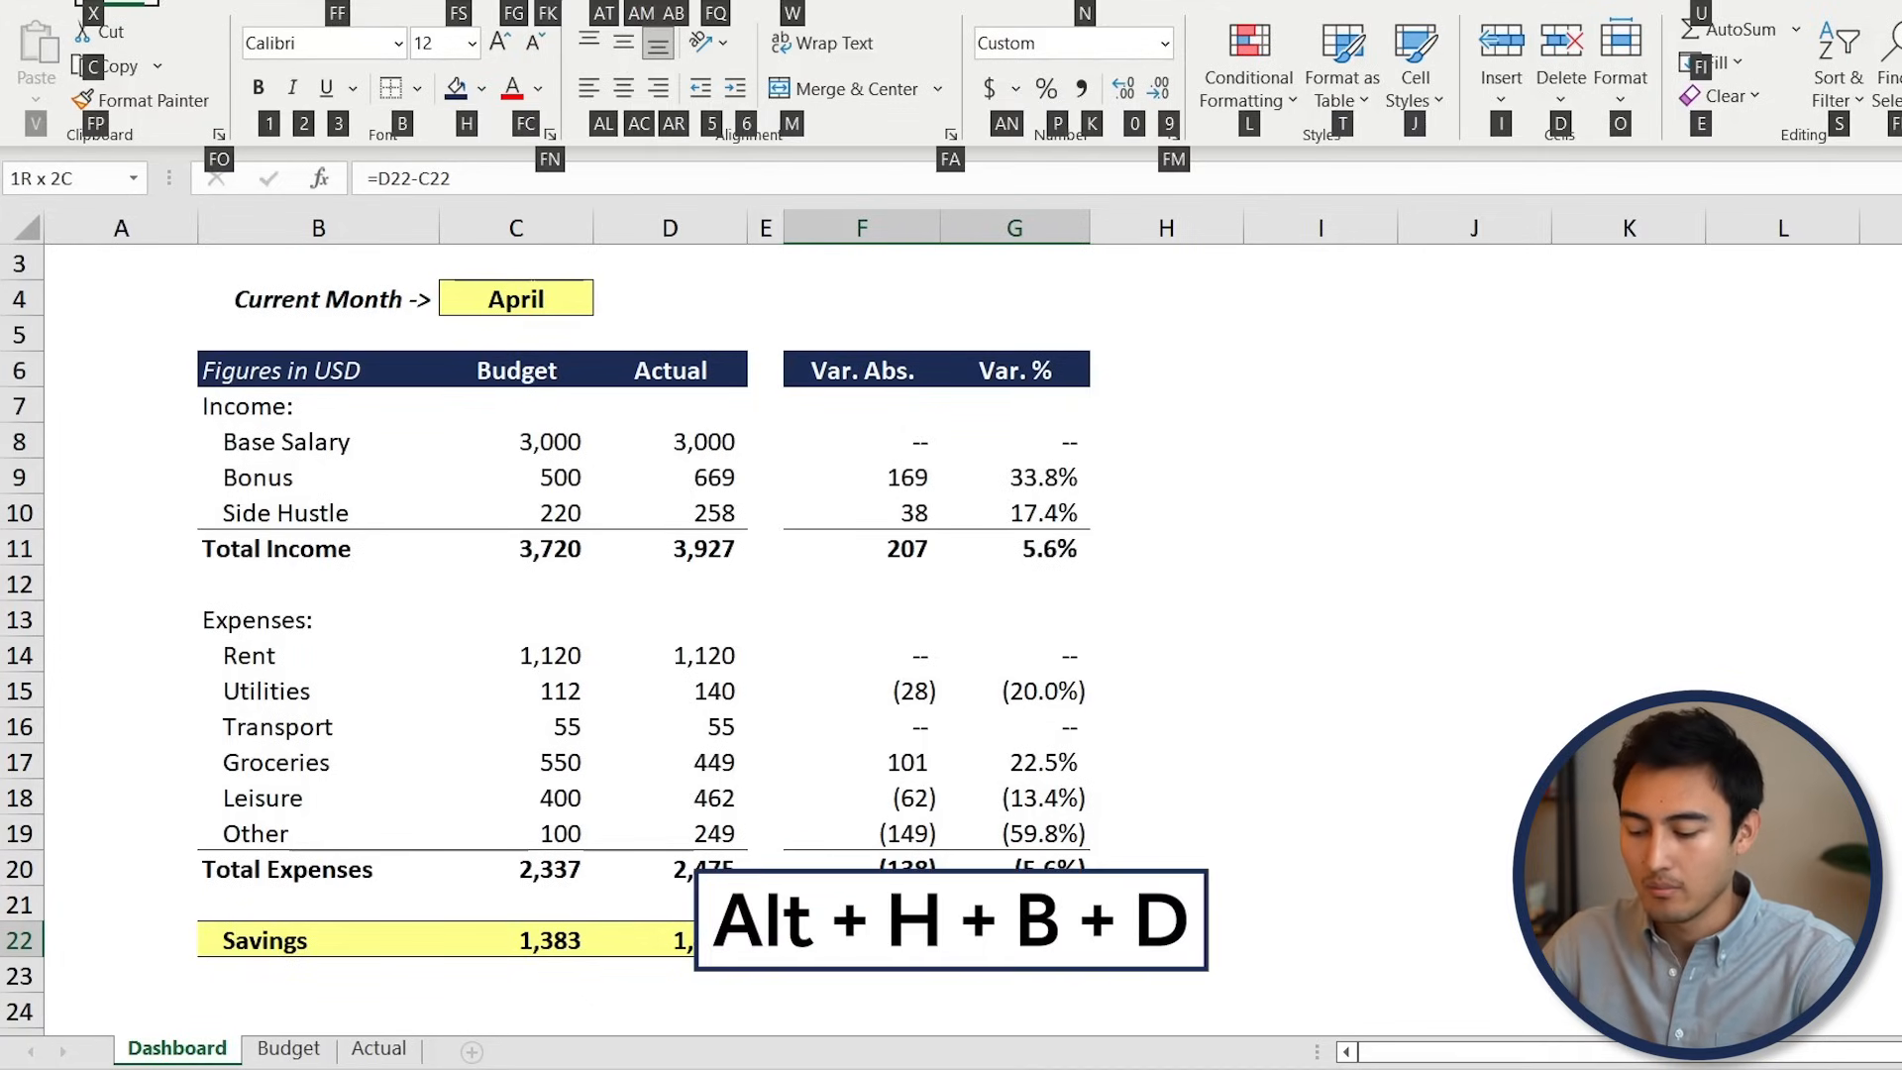
key(b)
key(d)
Fill the Savings variances in F22:G22 with the light yellow of the Savings row and make them bold
key(alt+h)
key(h)
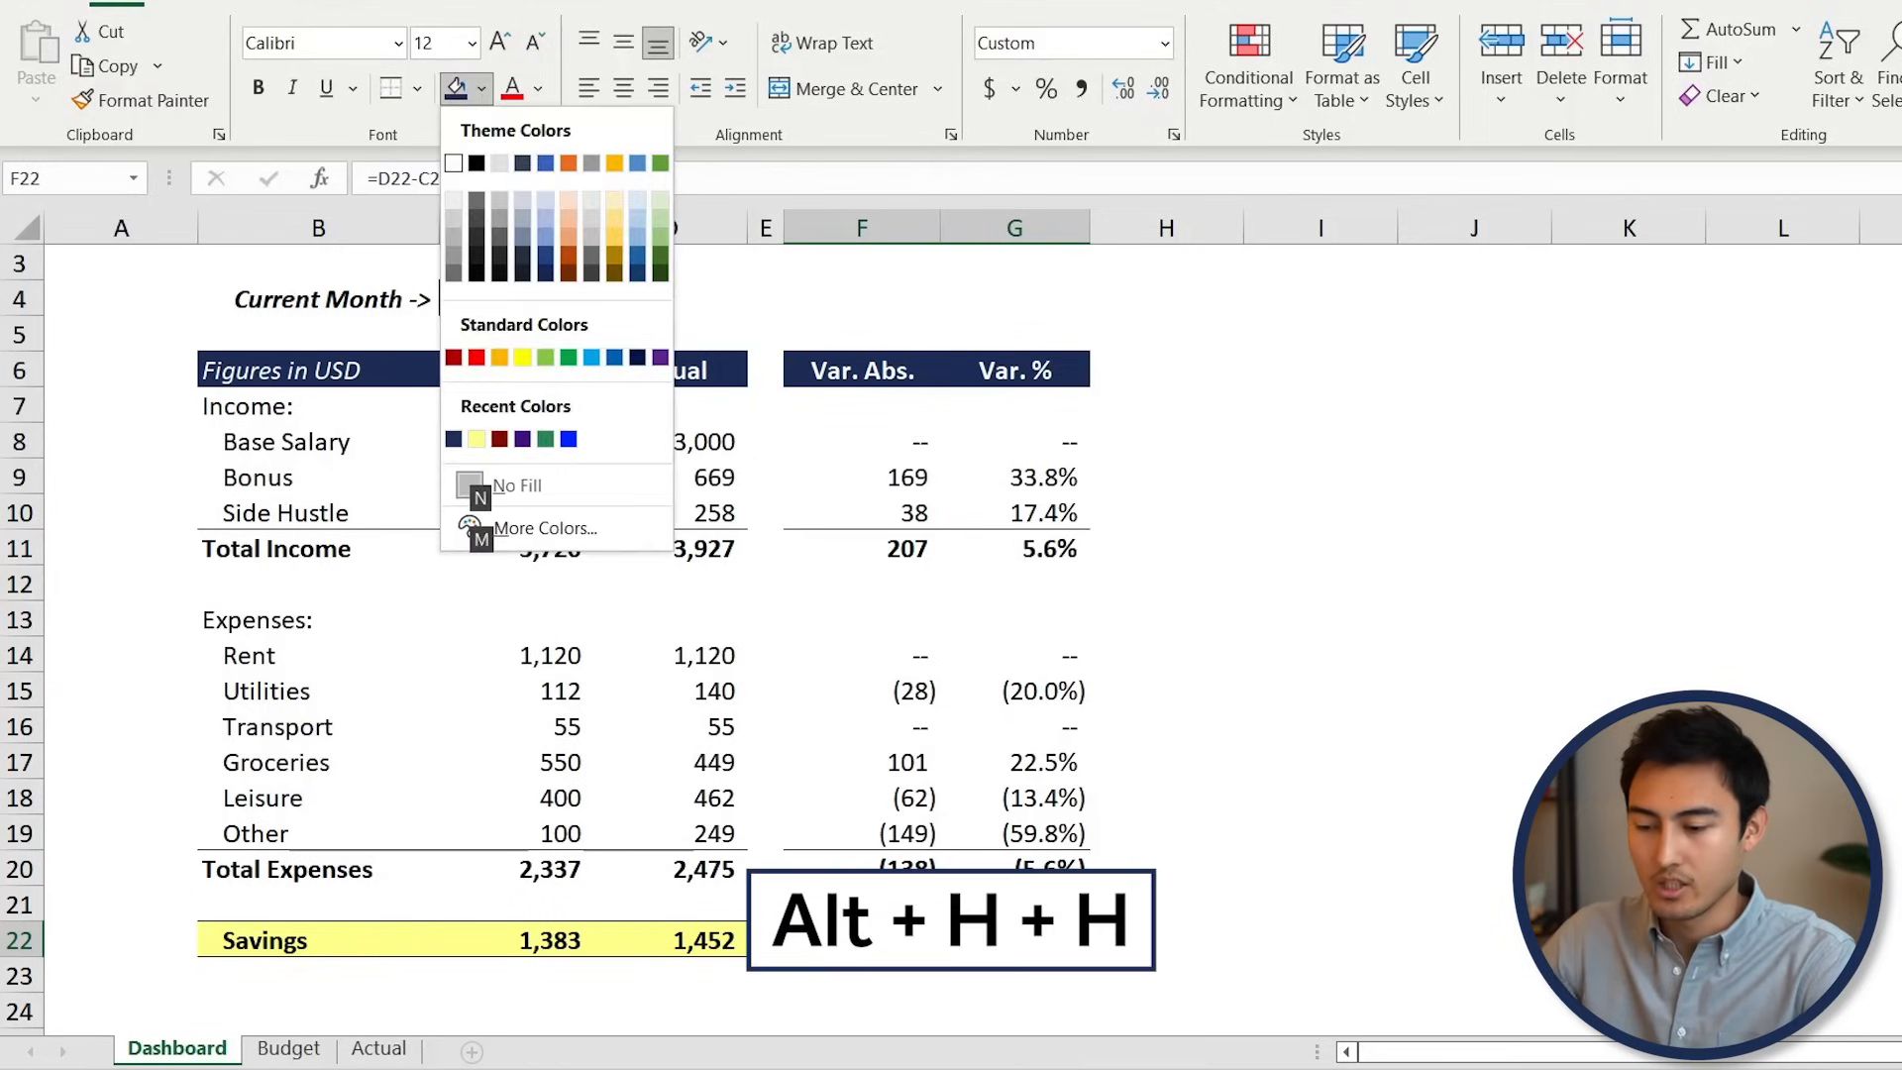
key(Down)
key(Down)
key(Down)
key(Down)
key(Down)
key(Down)
key(Down)
key(Down)
key(Up)
key(Right)
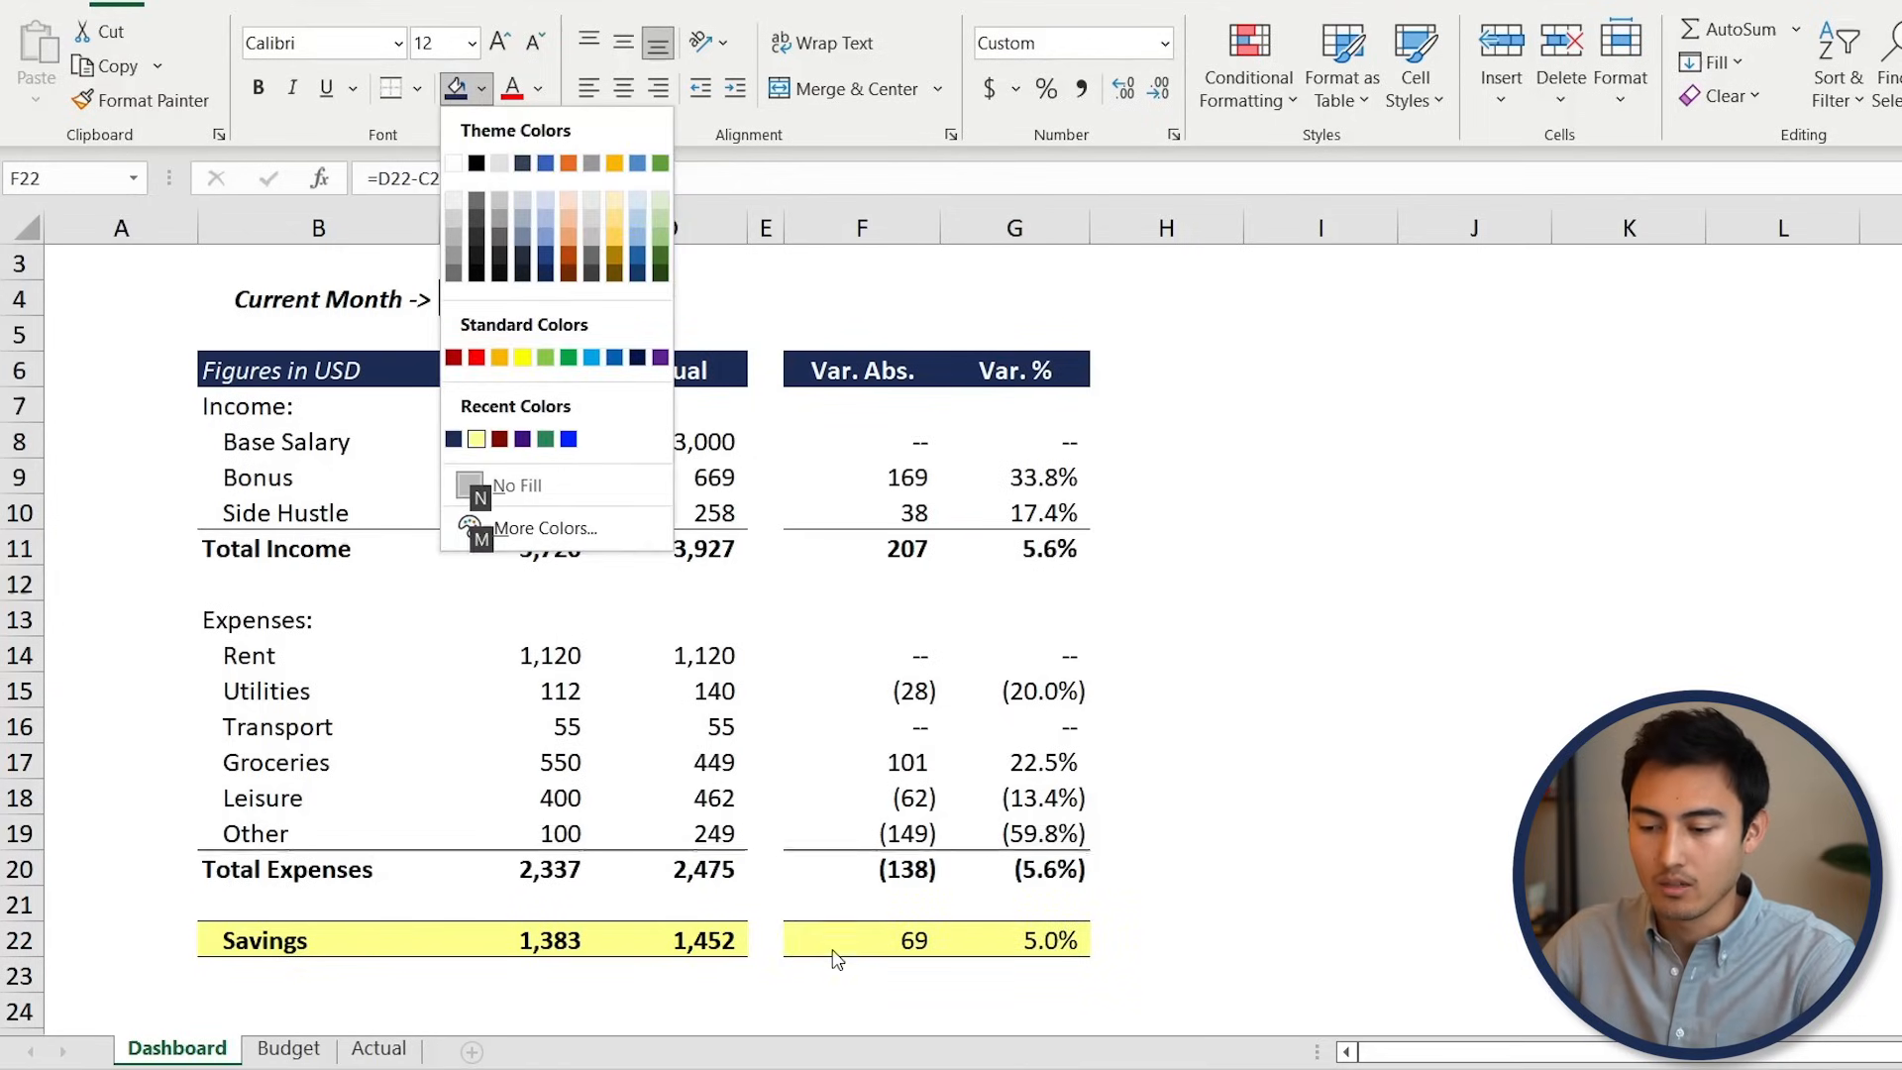
key(Return)
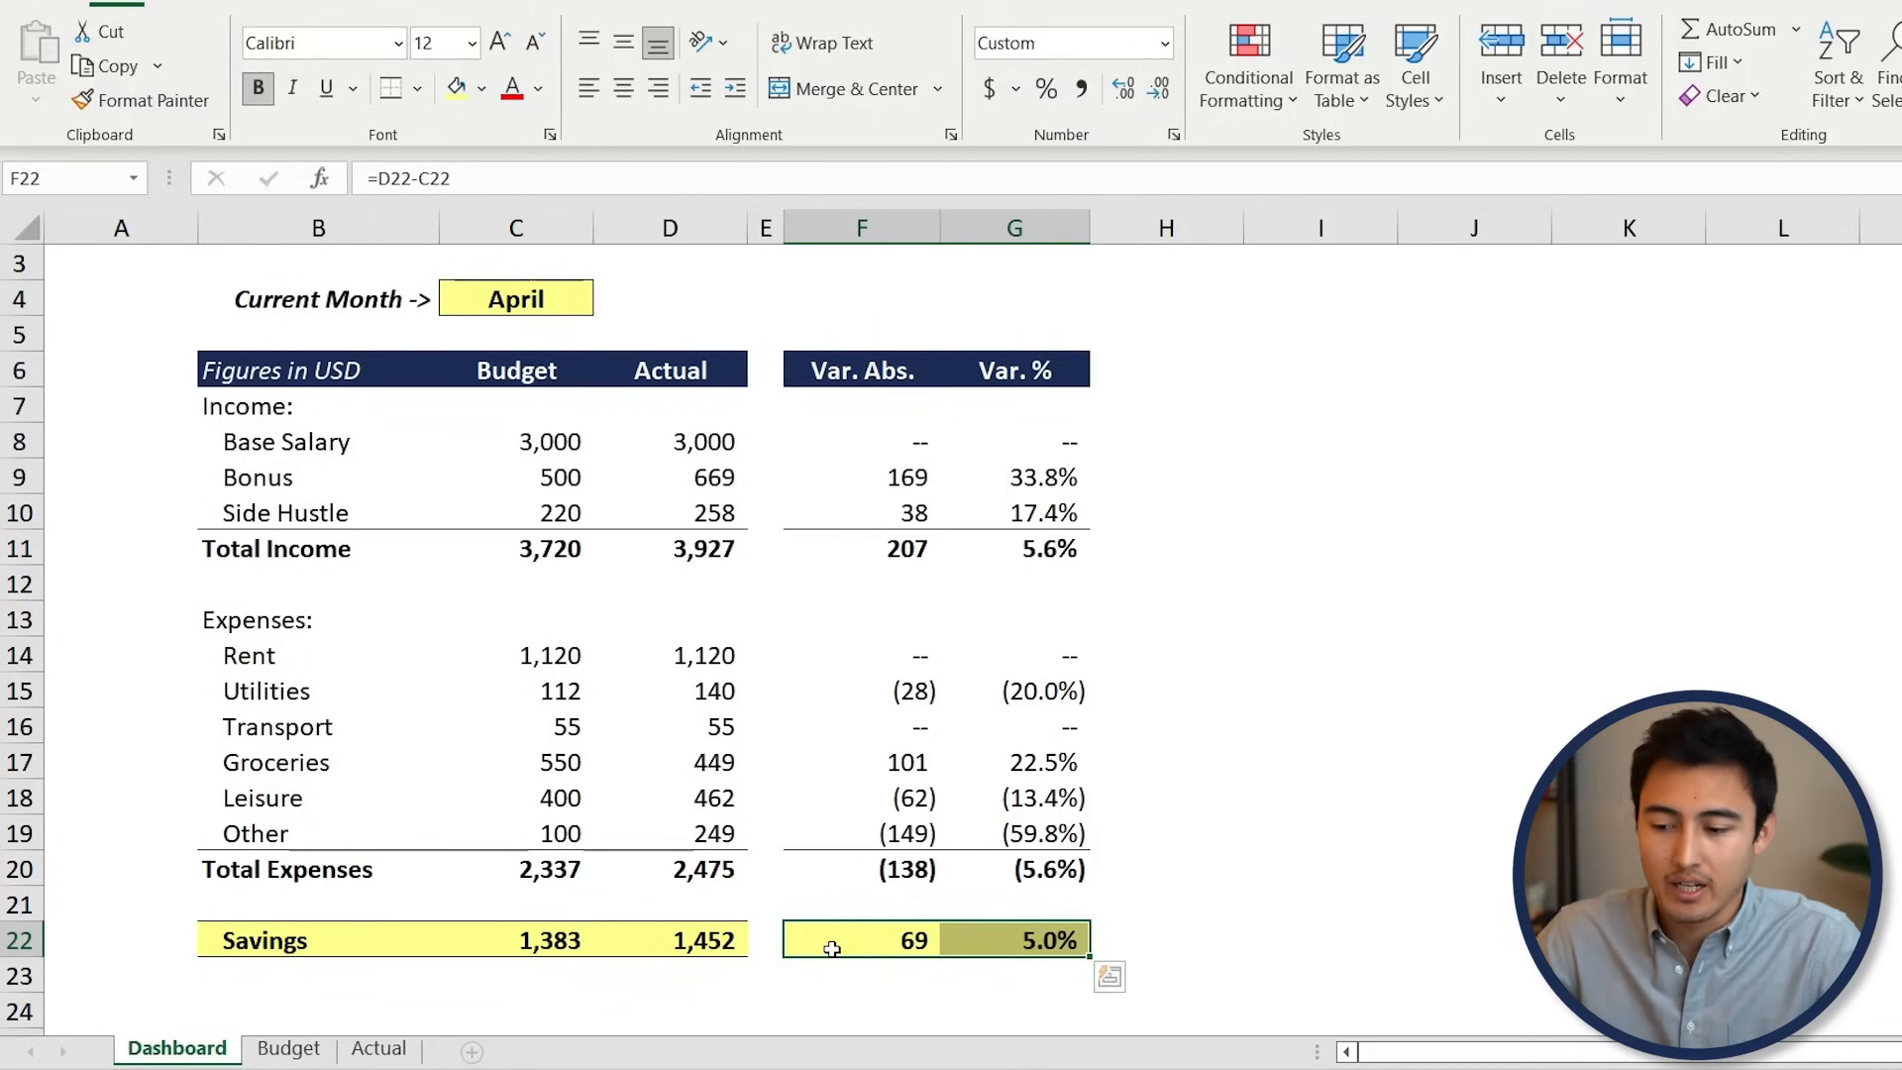
Start a Greater Than conditional formatting rule on the variances in F8:G22 with the threshold 0
key(Up)
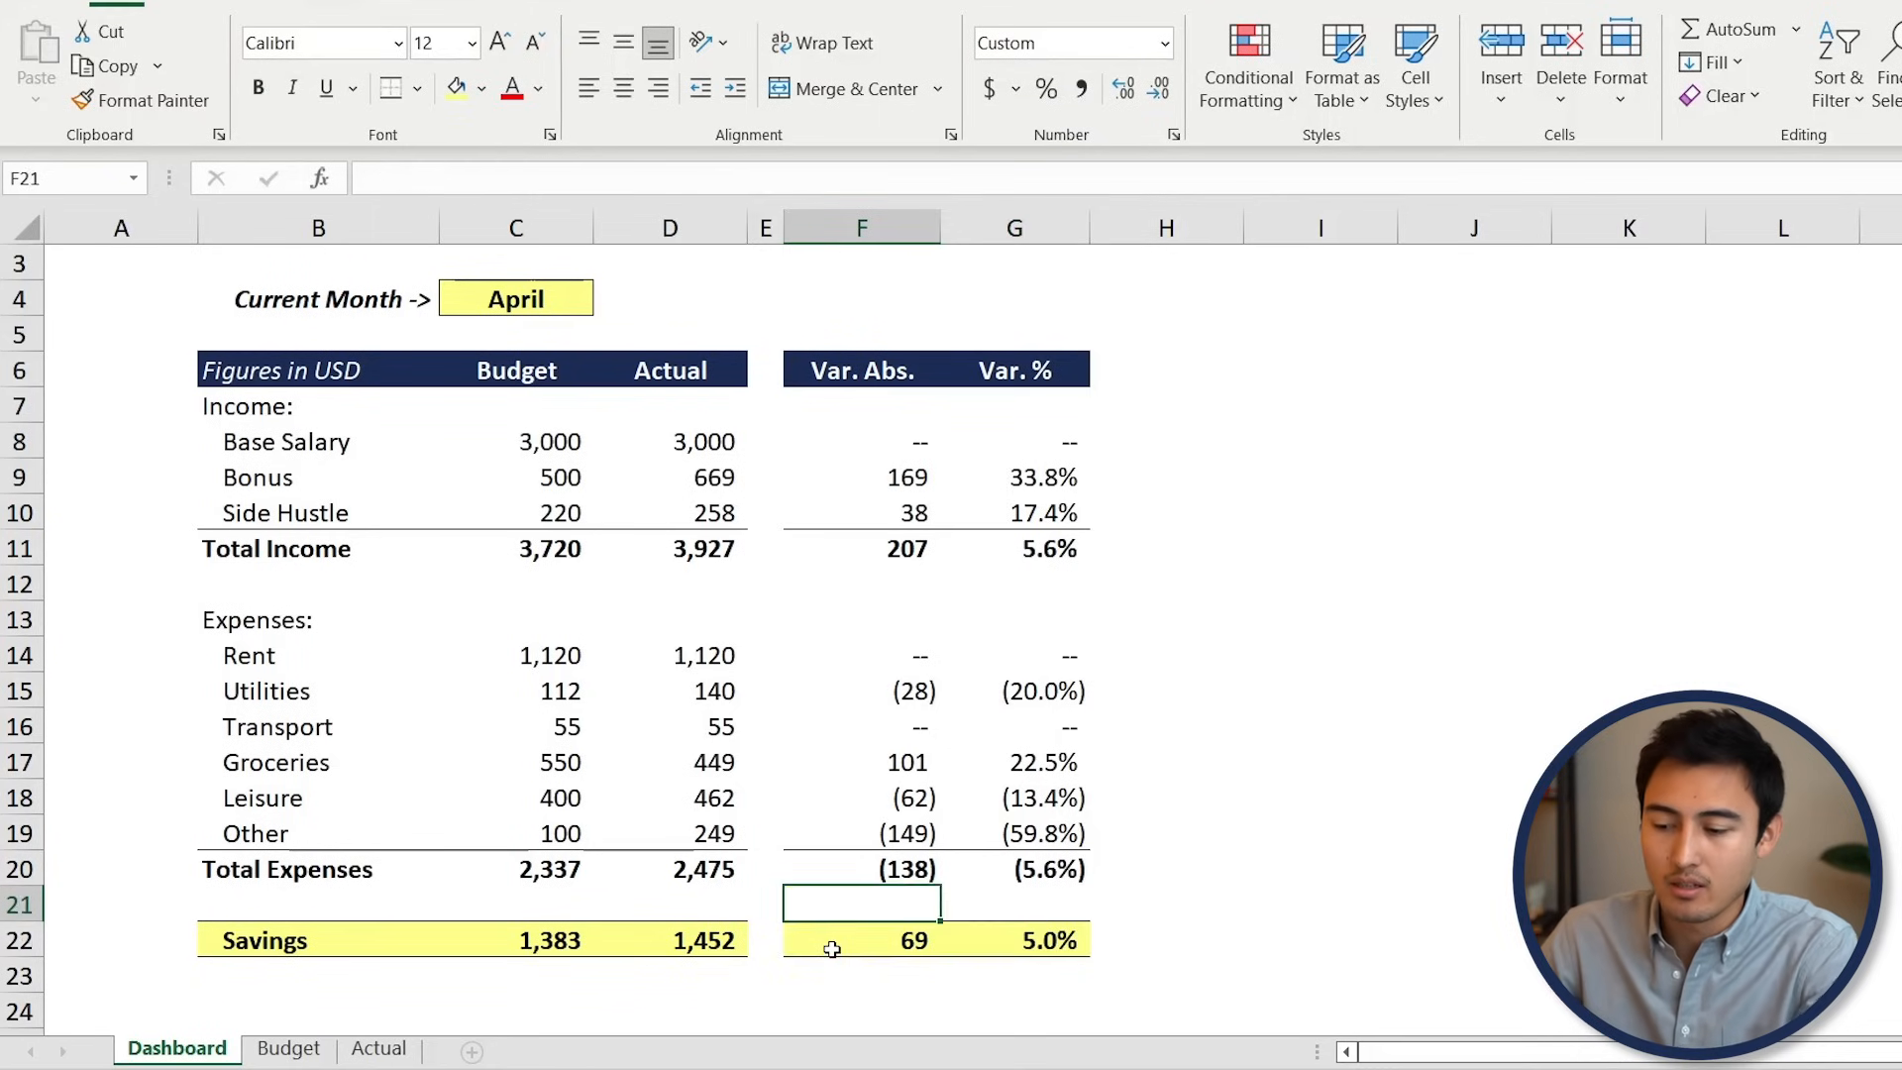
key(Up)
key(Up)
key(Up)
key(Up)
key(Up)
key(Up)
key(Up)
key(Up)
key(Up)
key(Up)
key(Up)
key(Up)
key(Up)
key(ctrl+shift+Down)
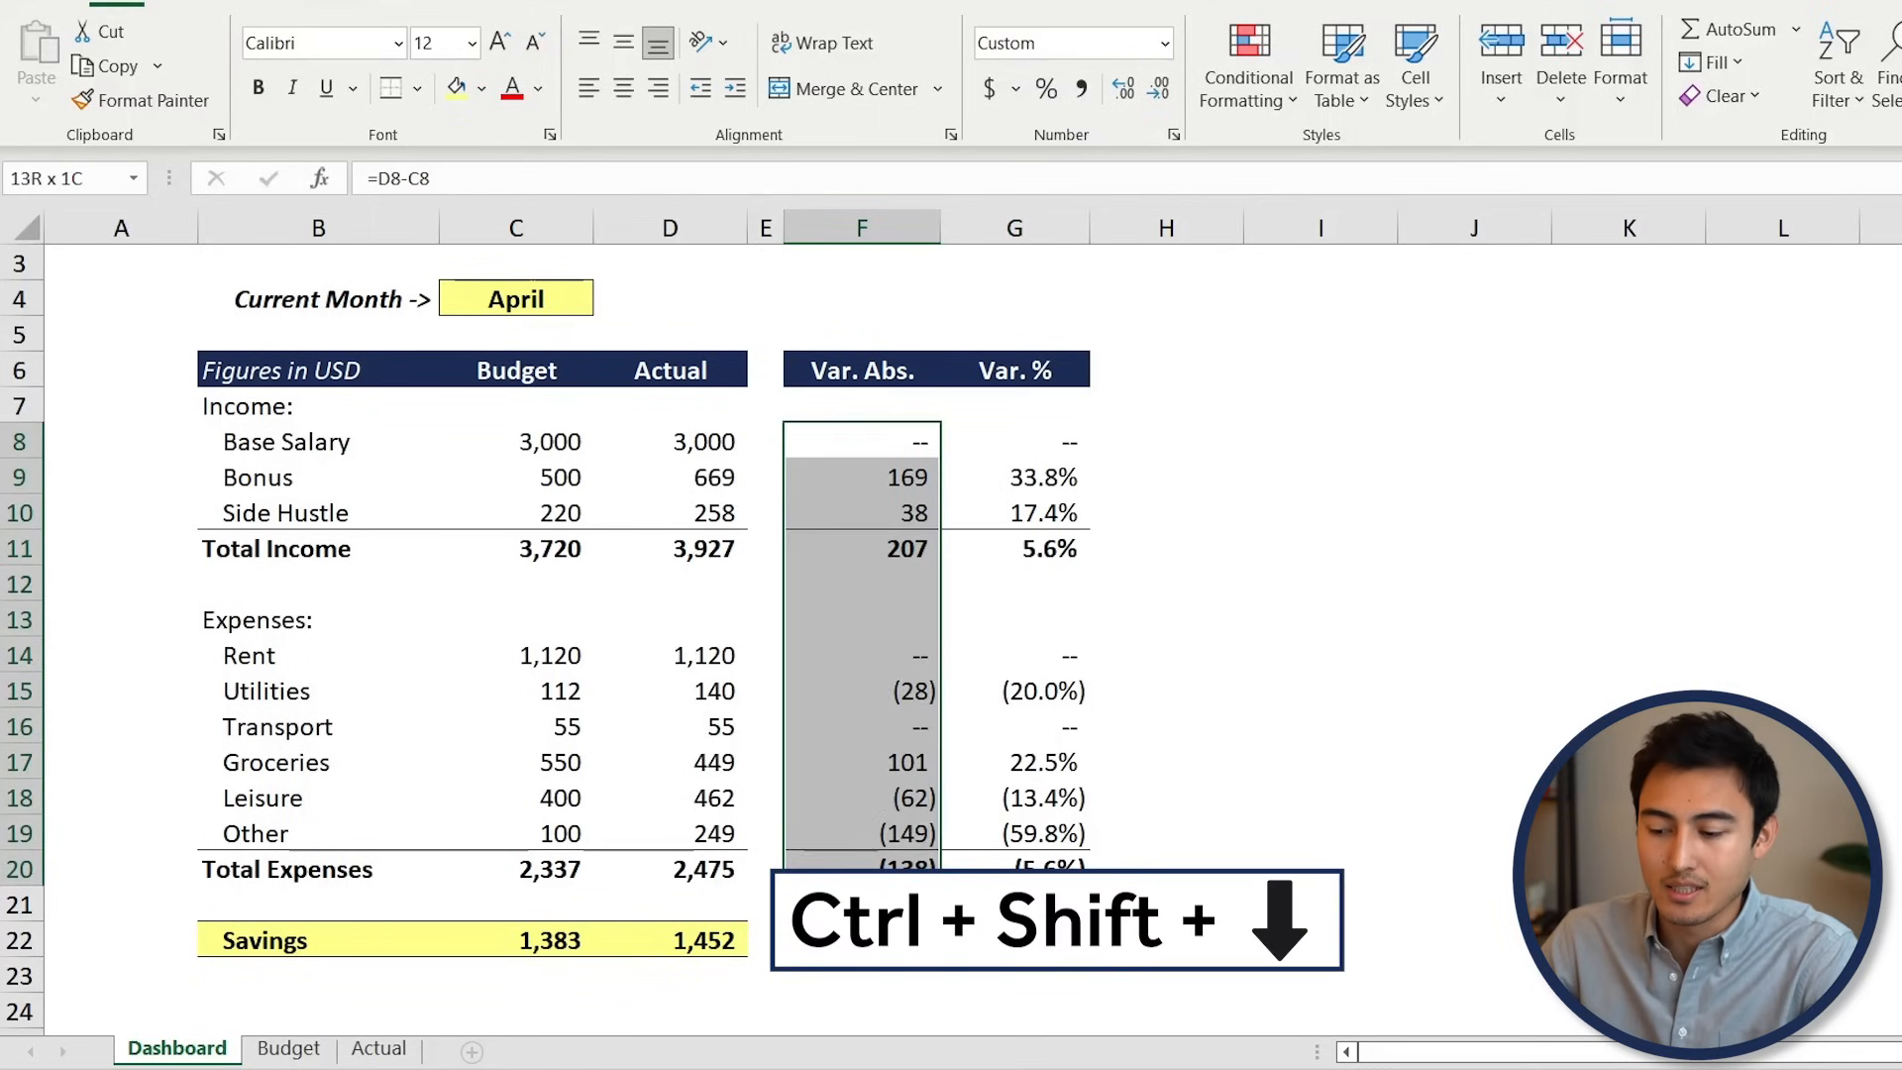
key(ctrl+shift+Right)
key(ctrl+shift+Down)
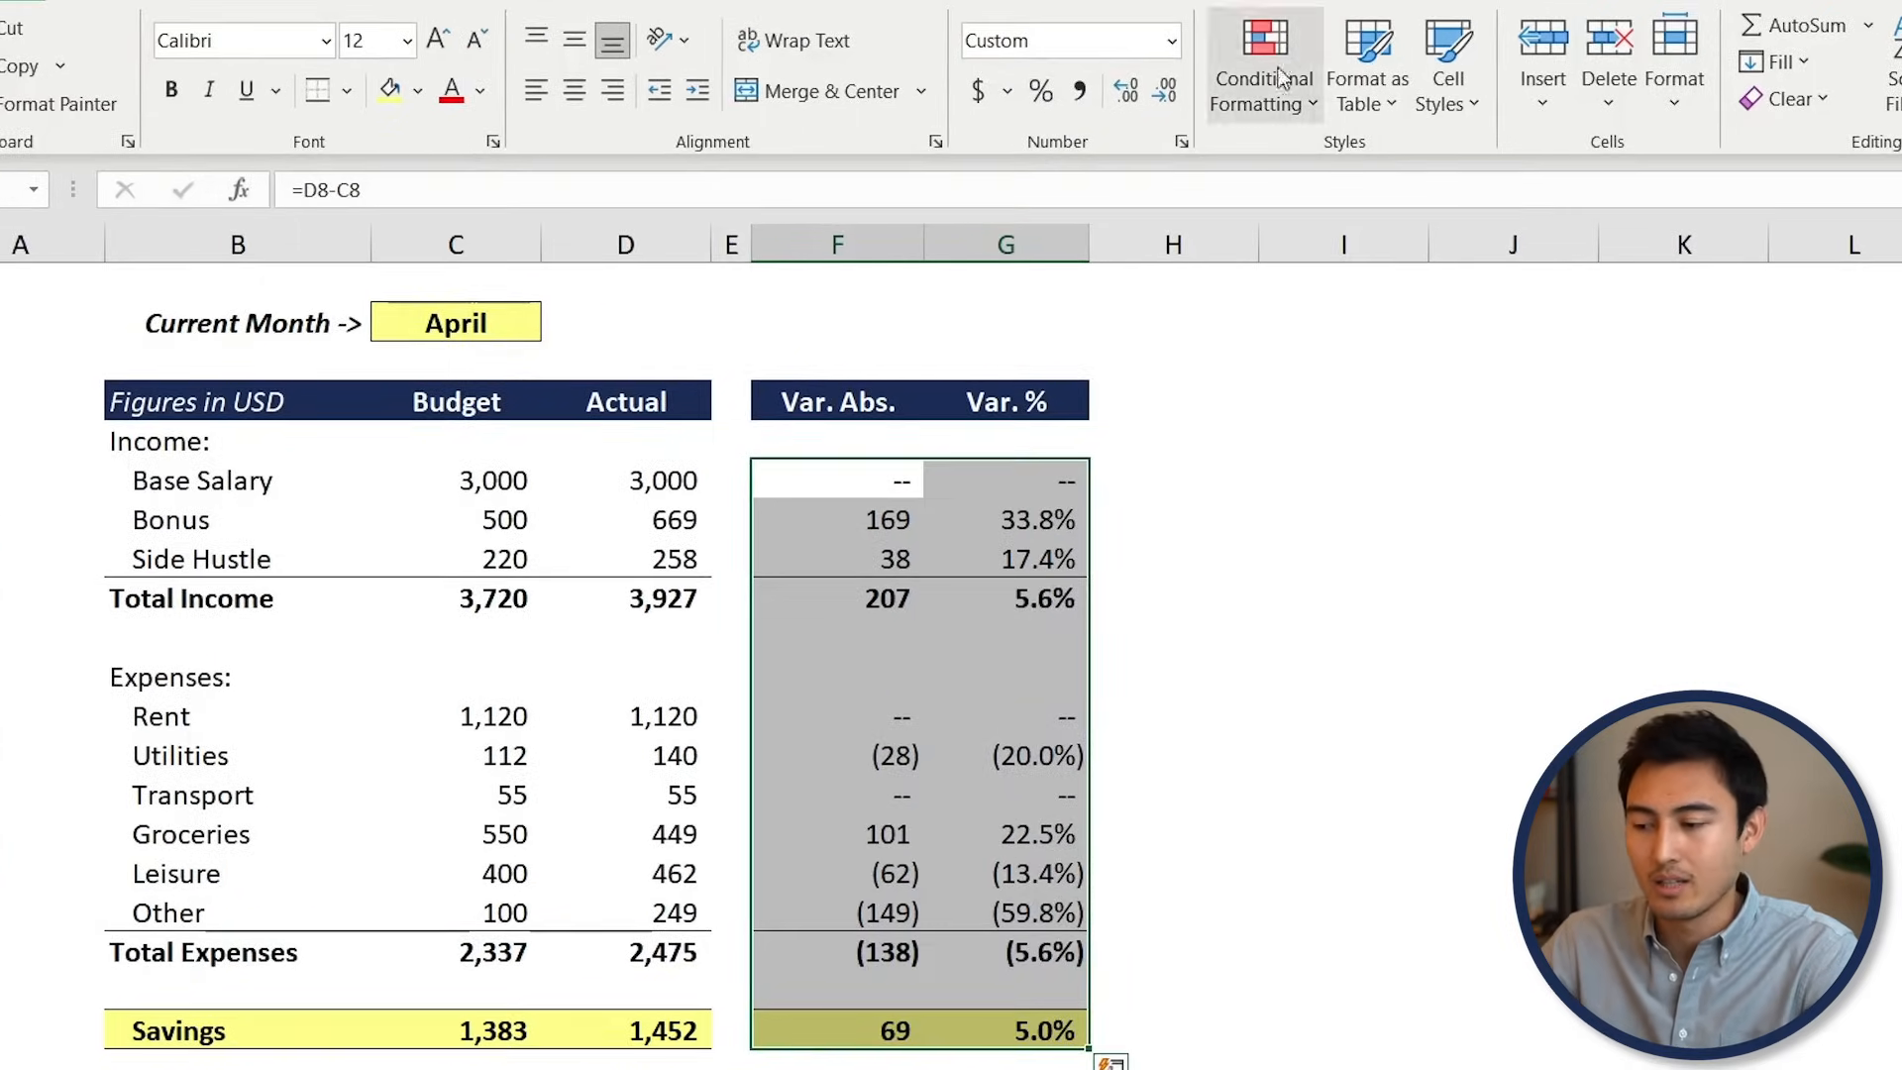
click(1268, 99)
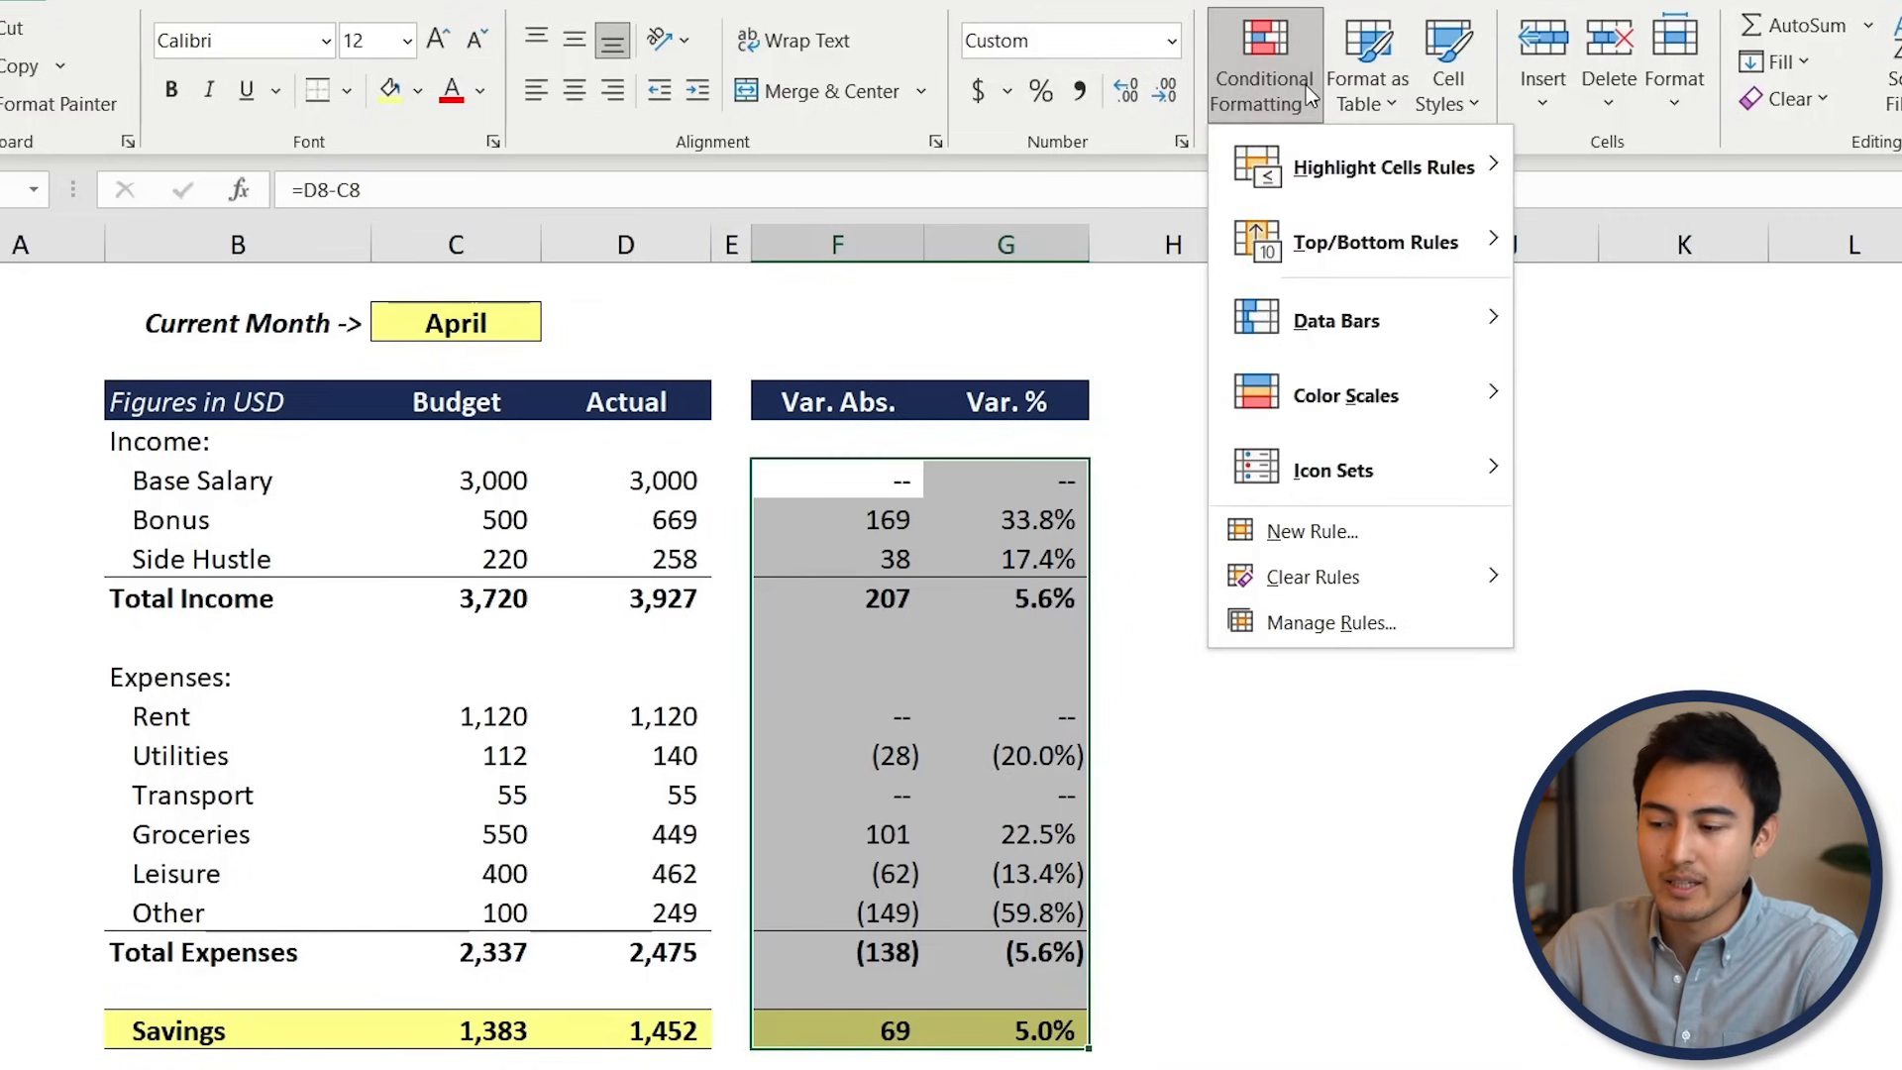
mouse_move(1375, 321)
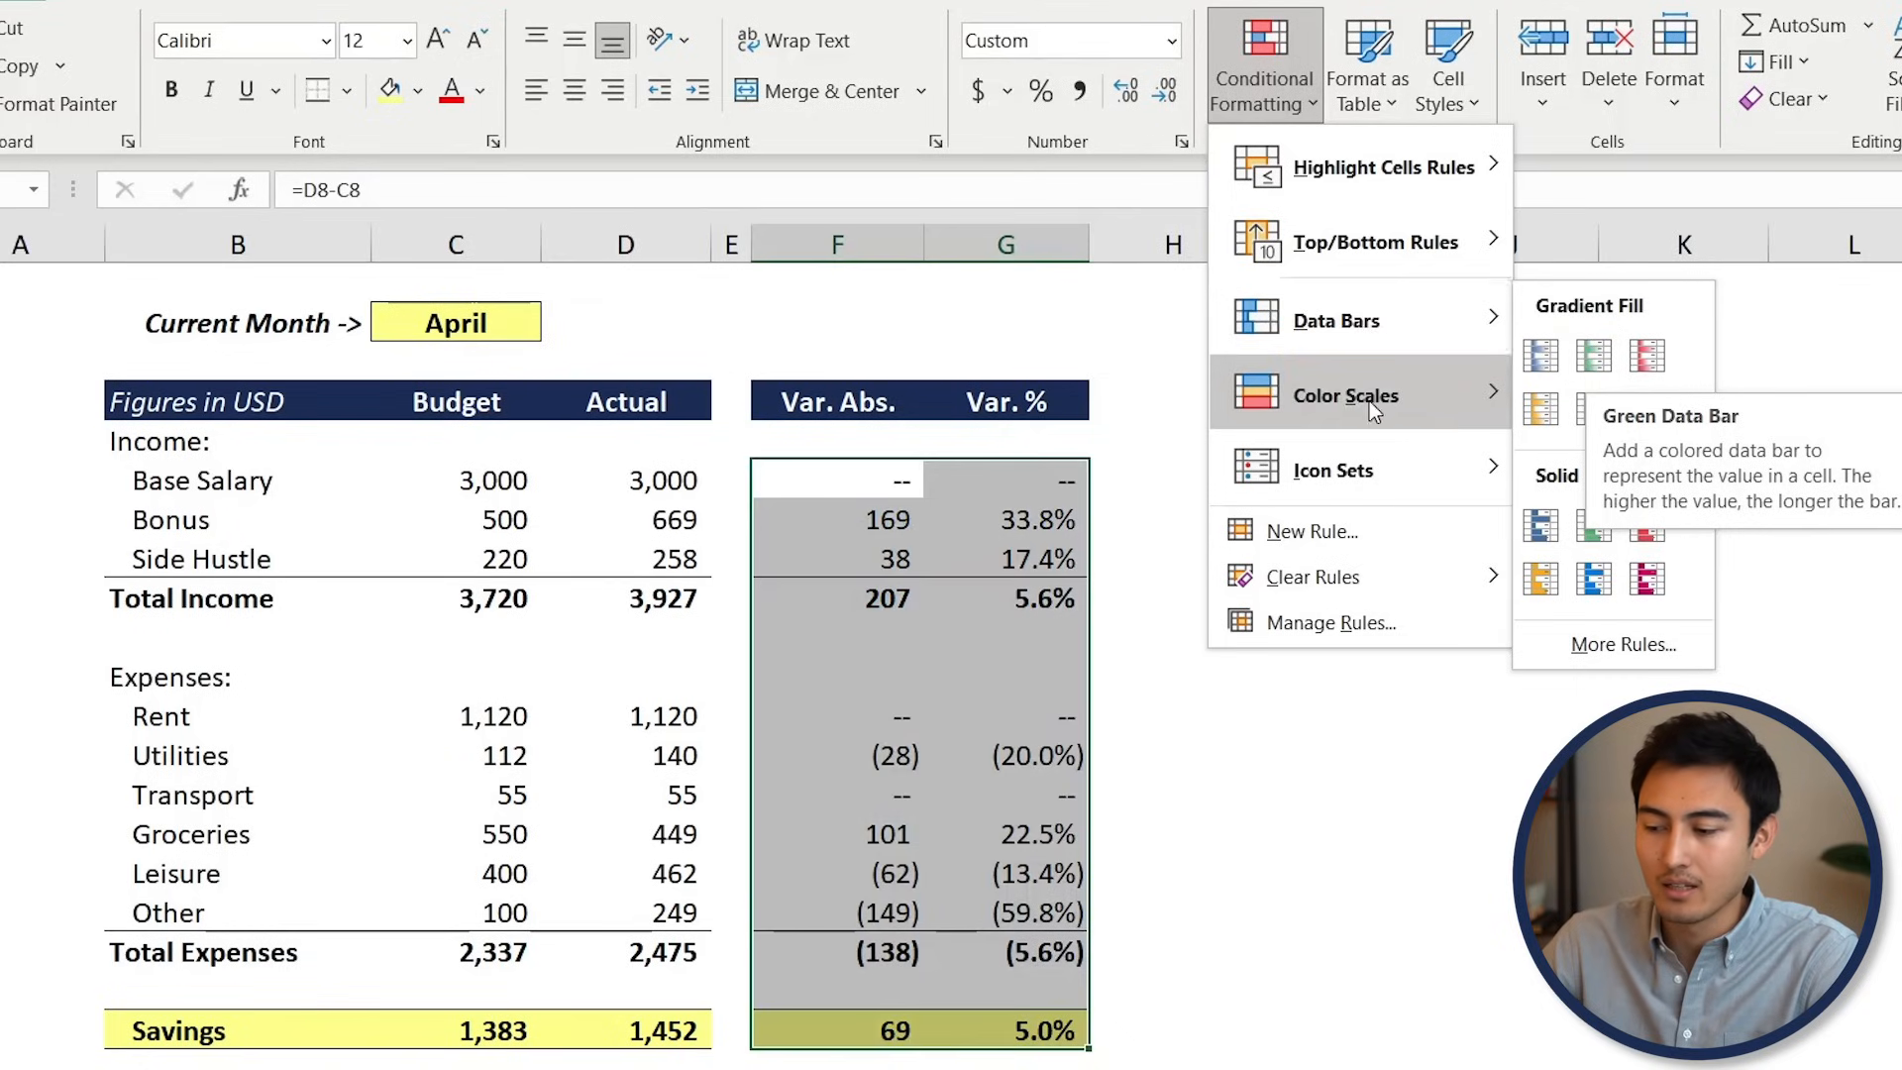
mouse_move(1389, 484)
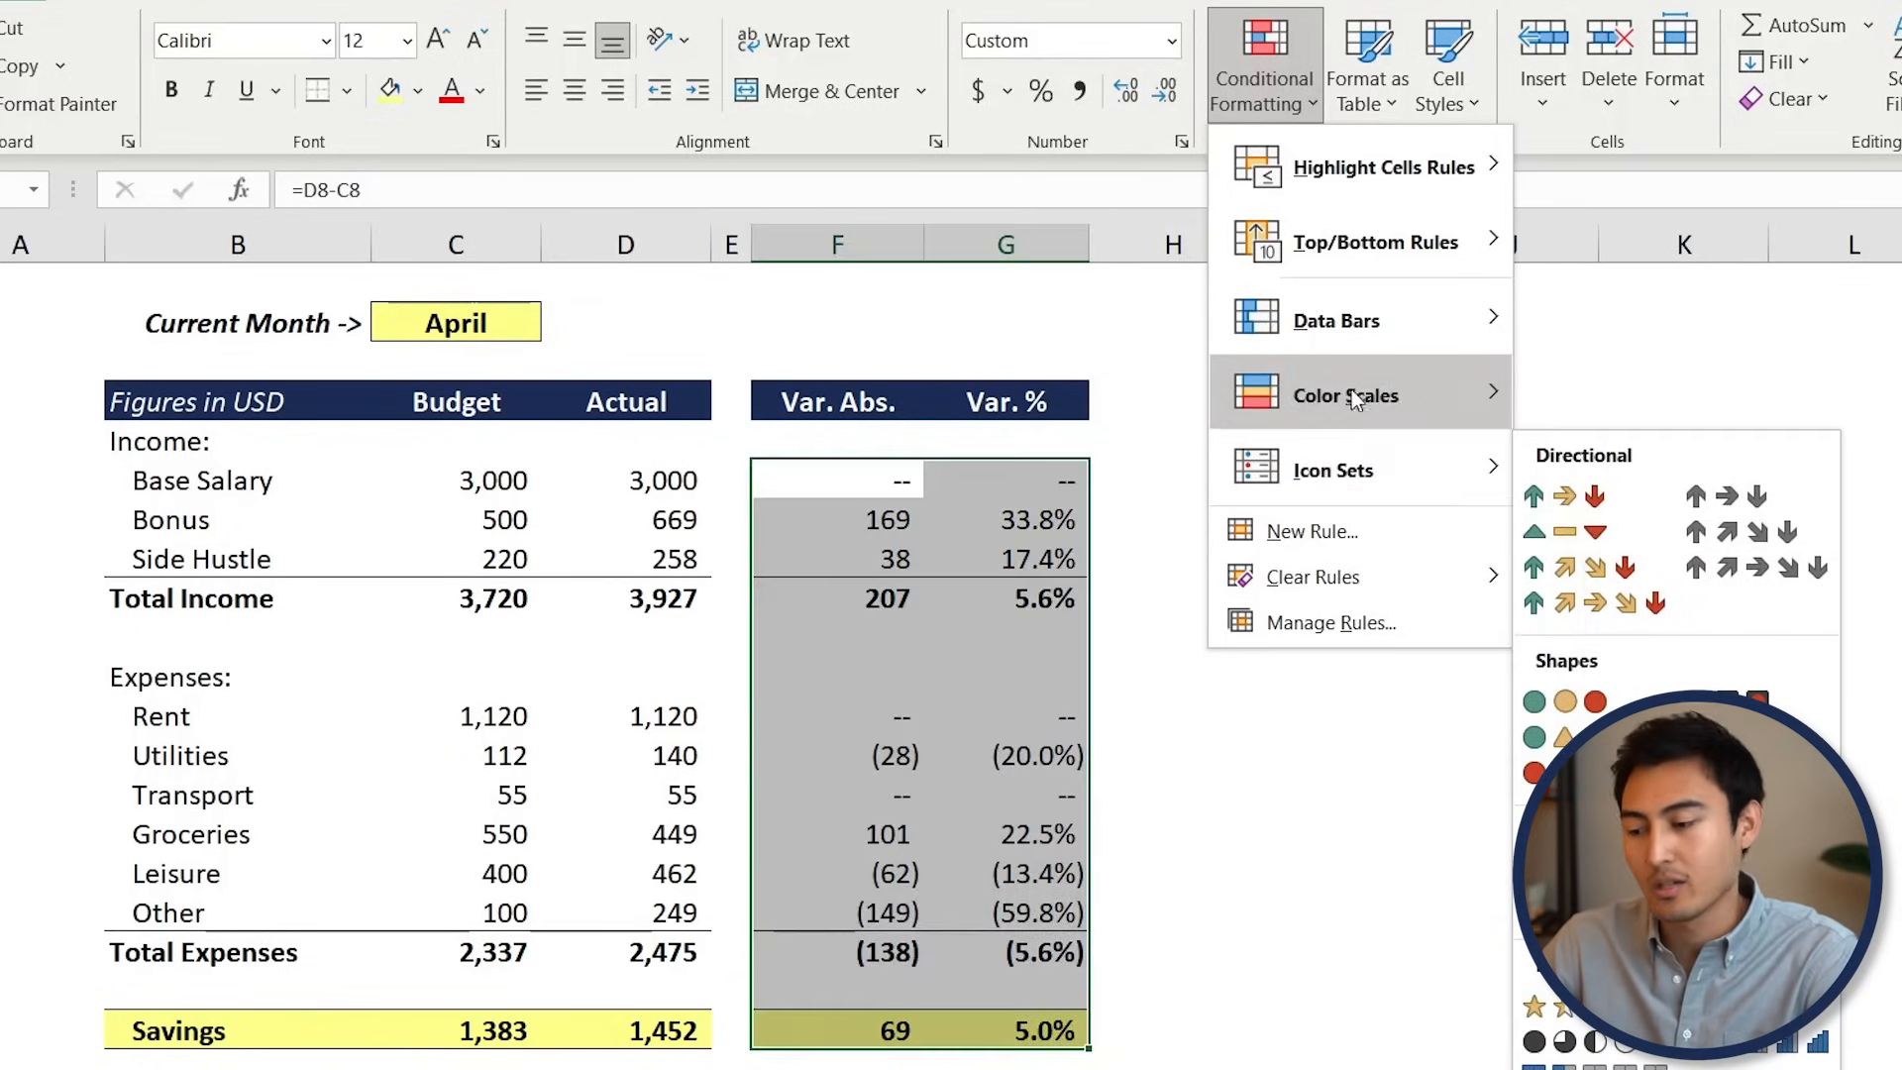
mouse_move(1392, 165)
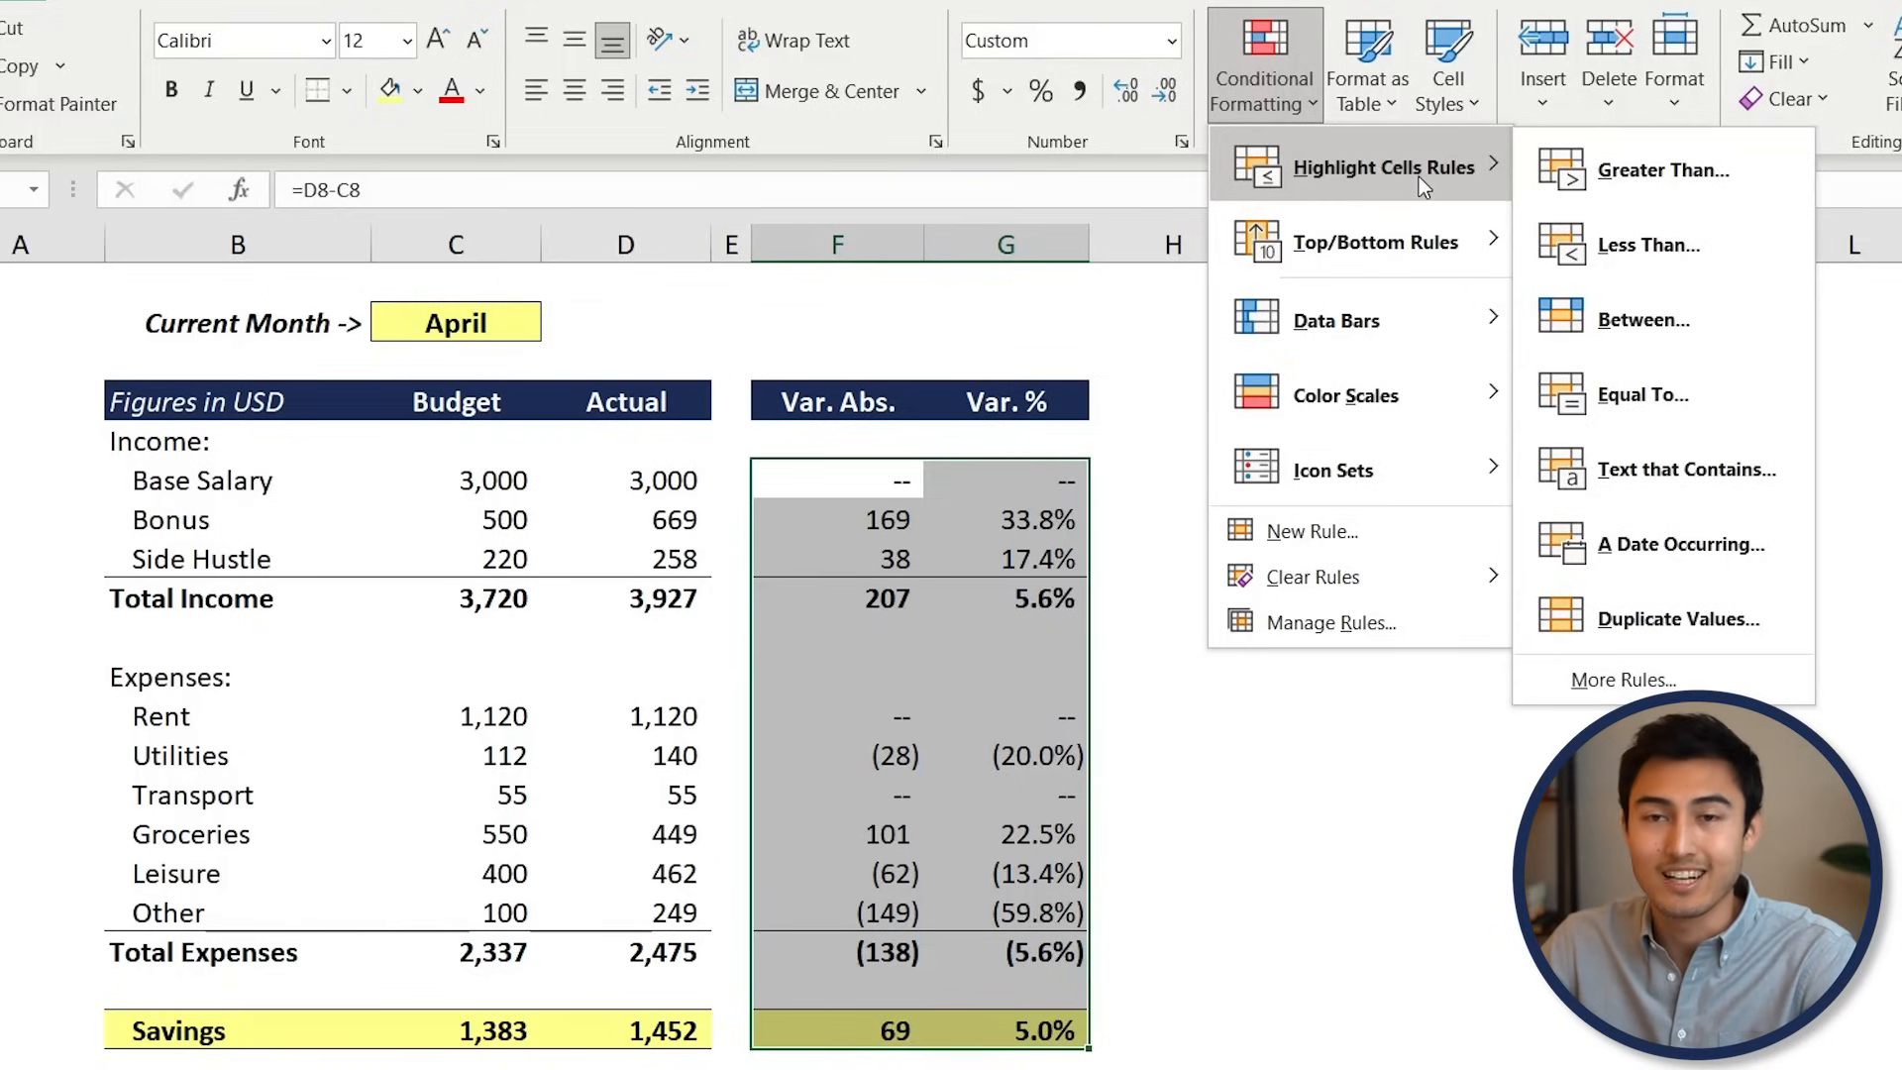
click(1654, 172)
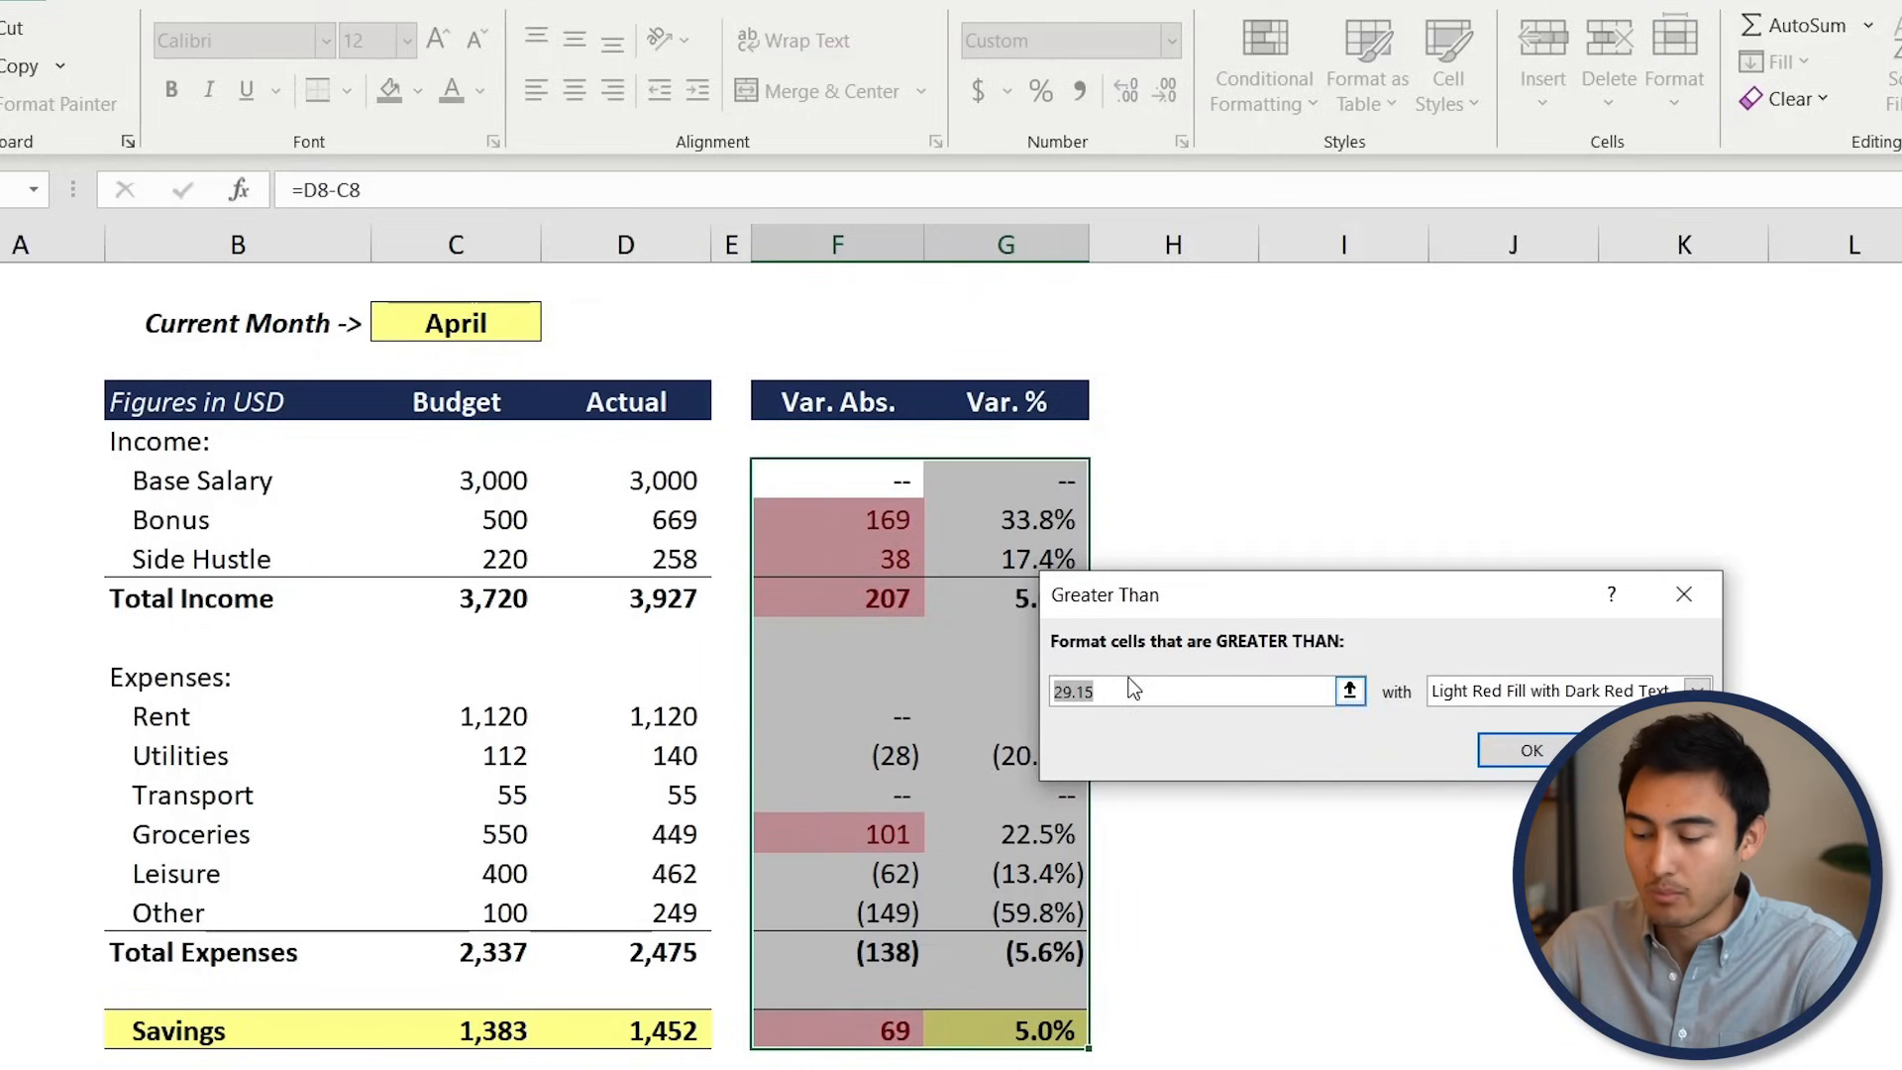
text(0)
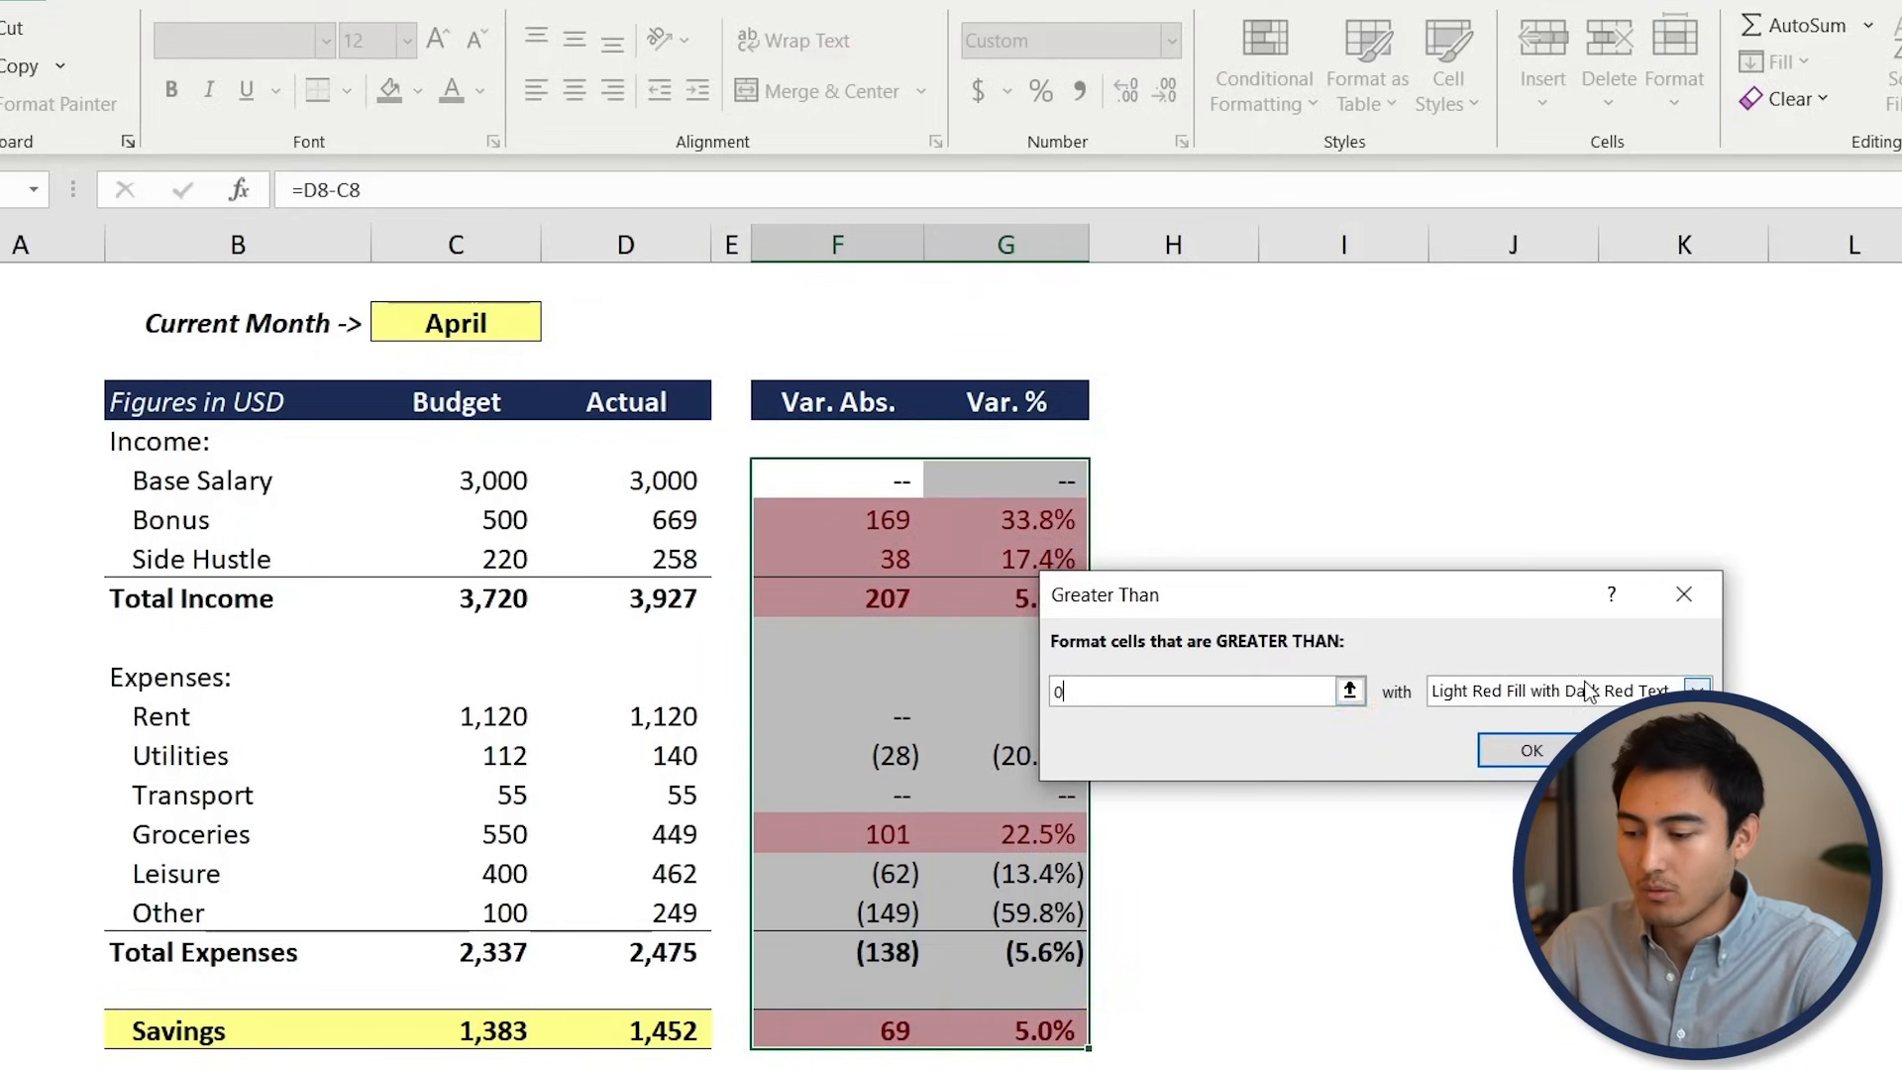
Give the Greater Than rule a custom format with standard green font and apply it
click(1697, 690)
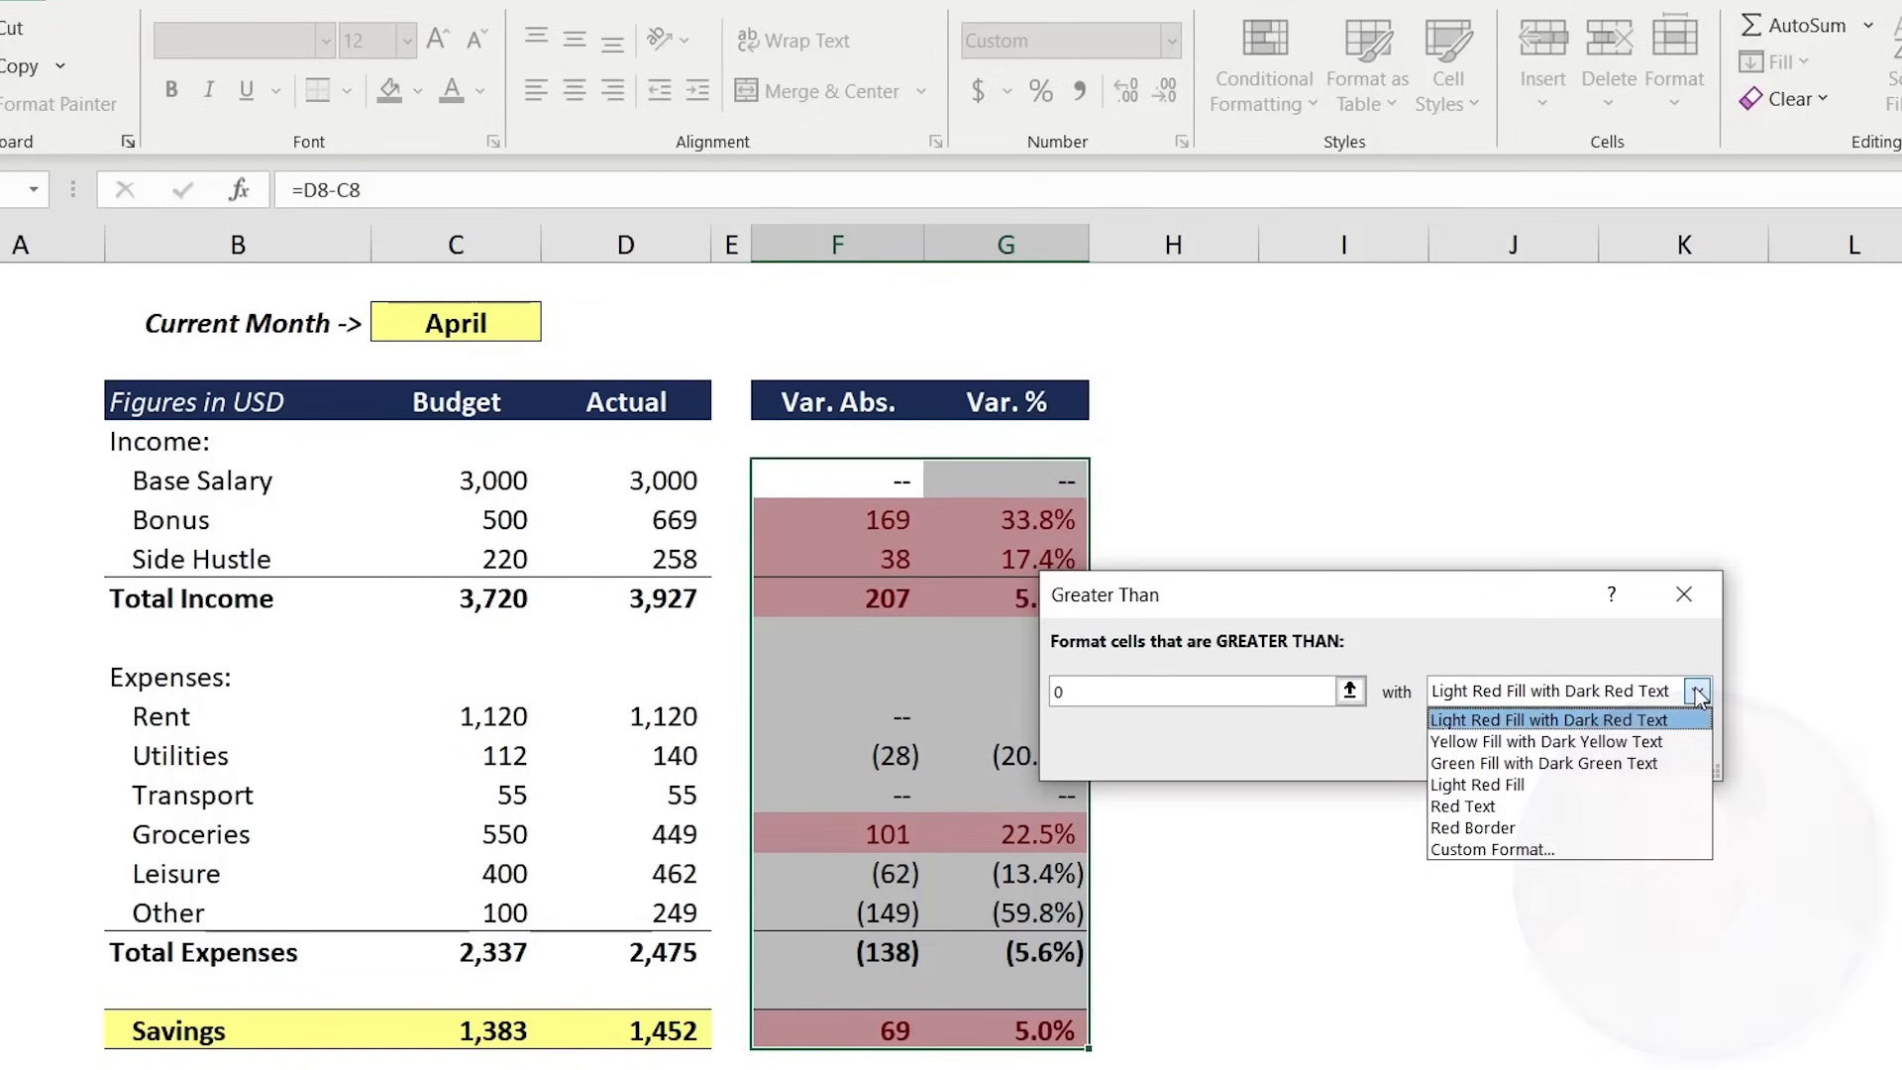
click(1530, 852)
click(1549, 547)
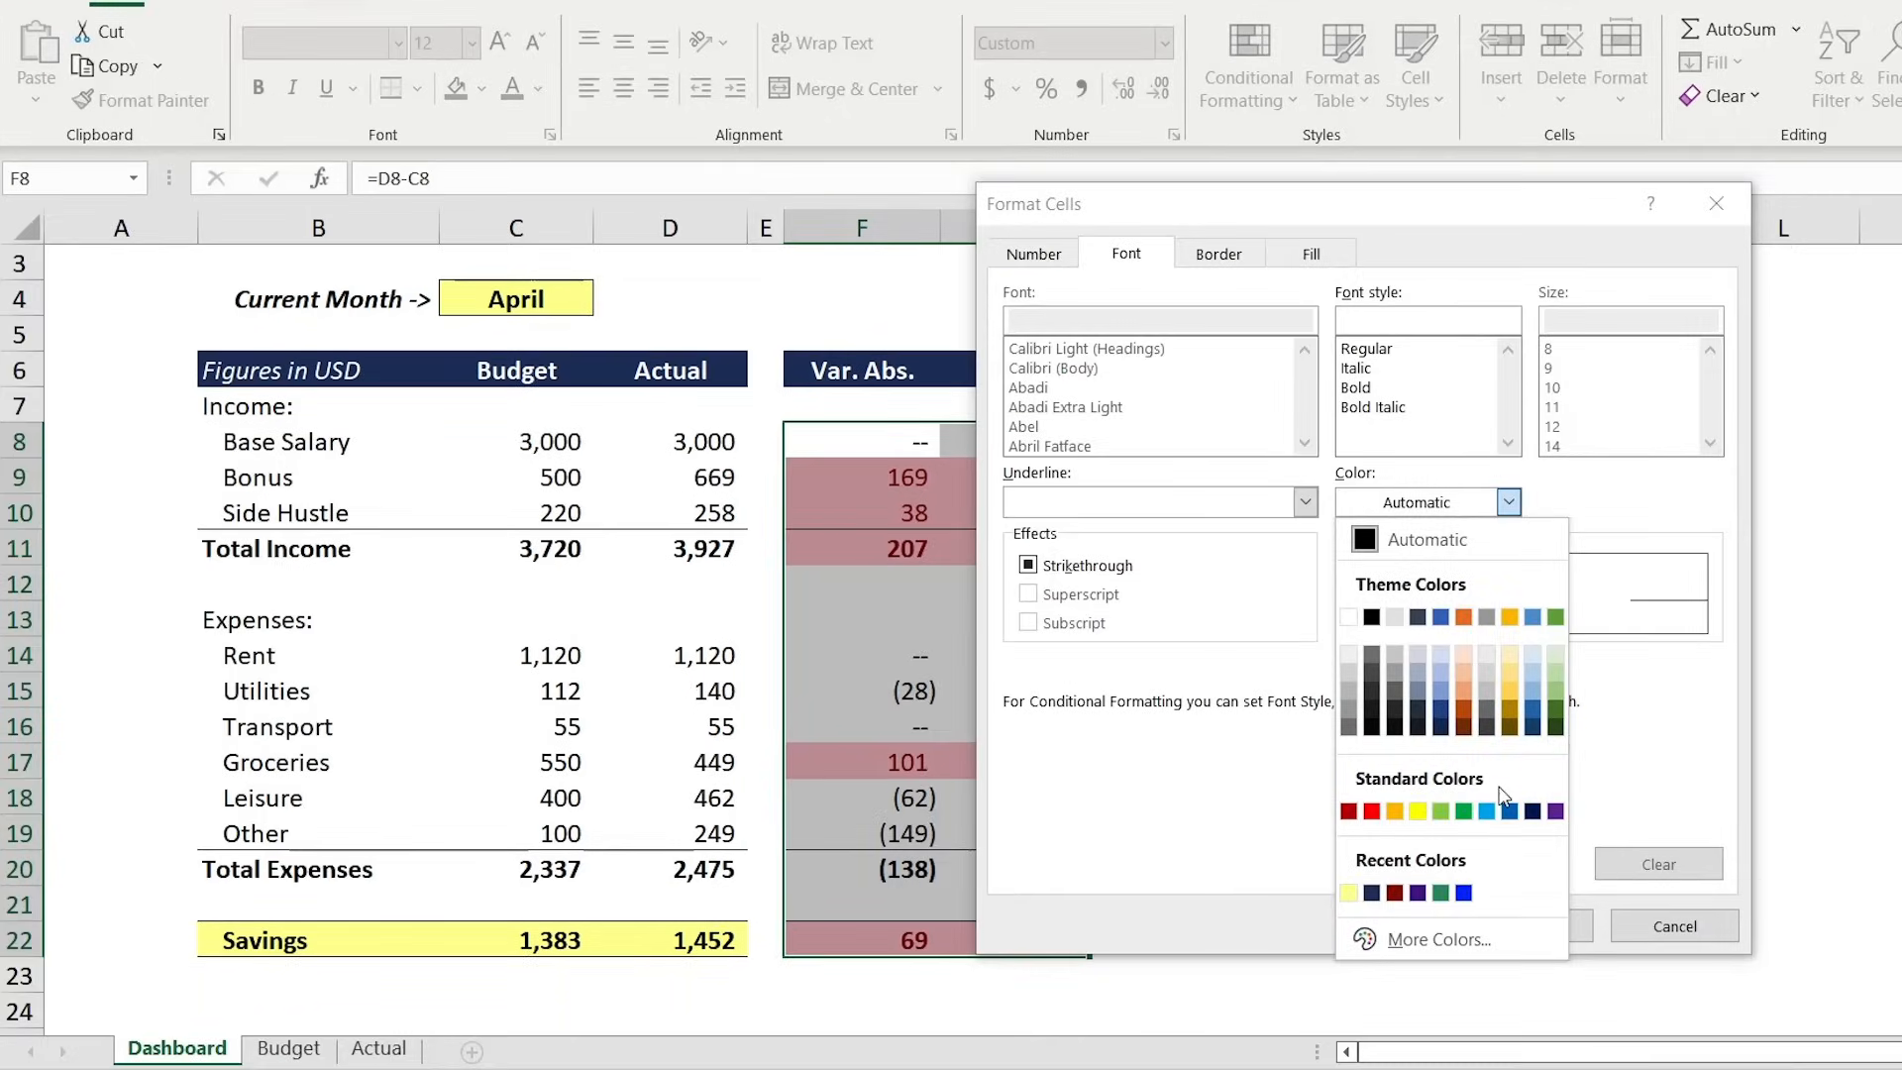
click(1463, 811)
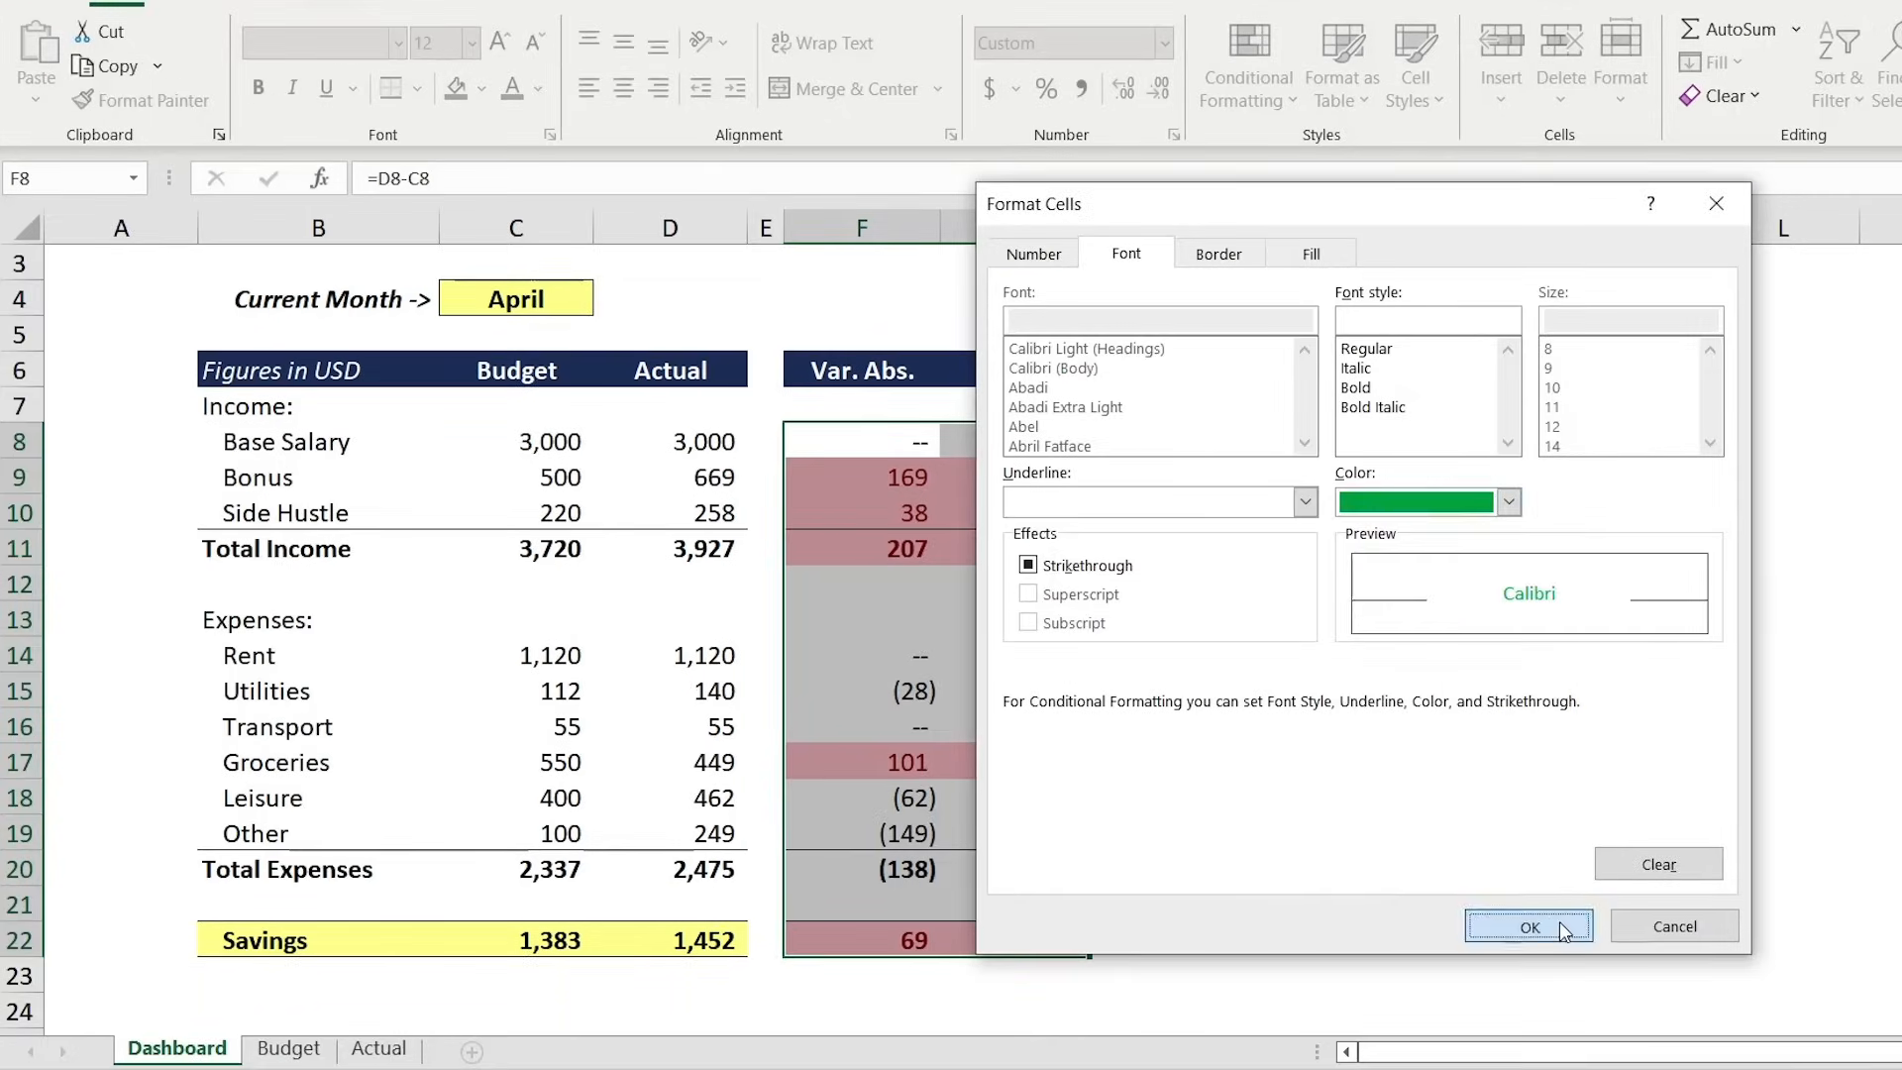
click(1558, 923)
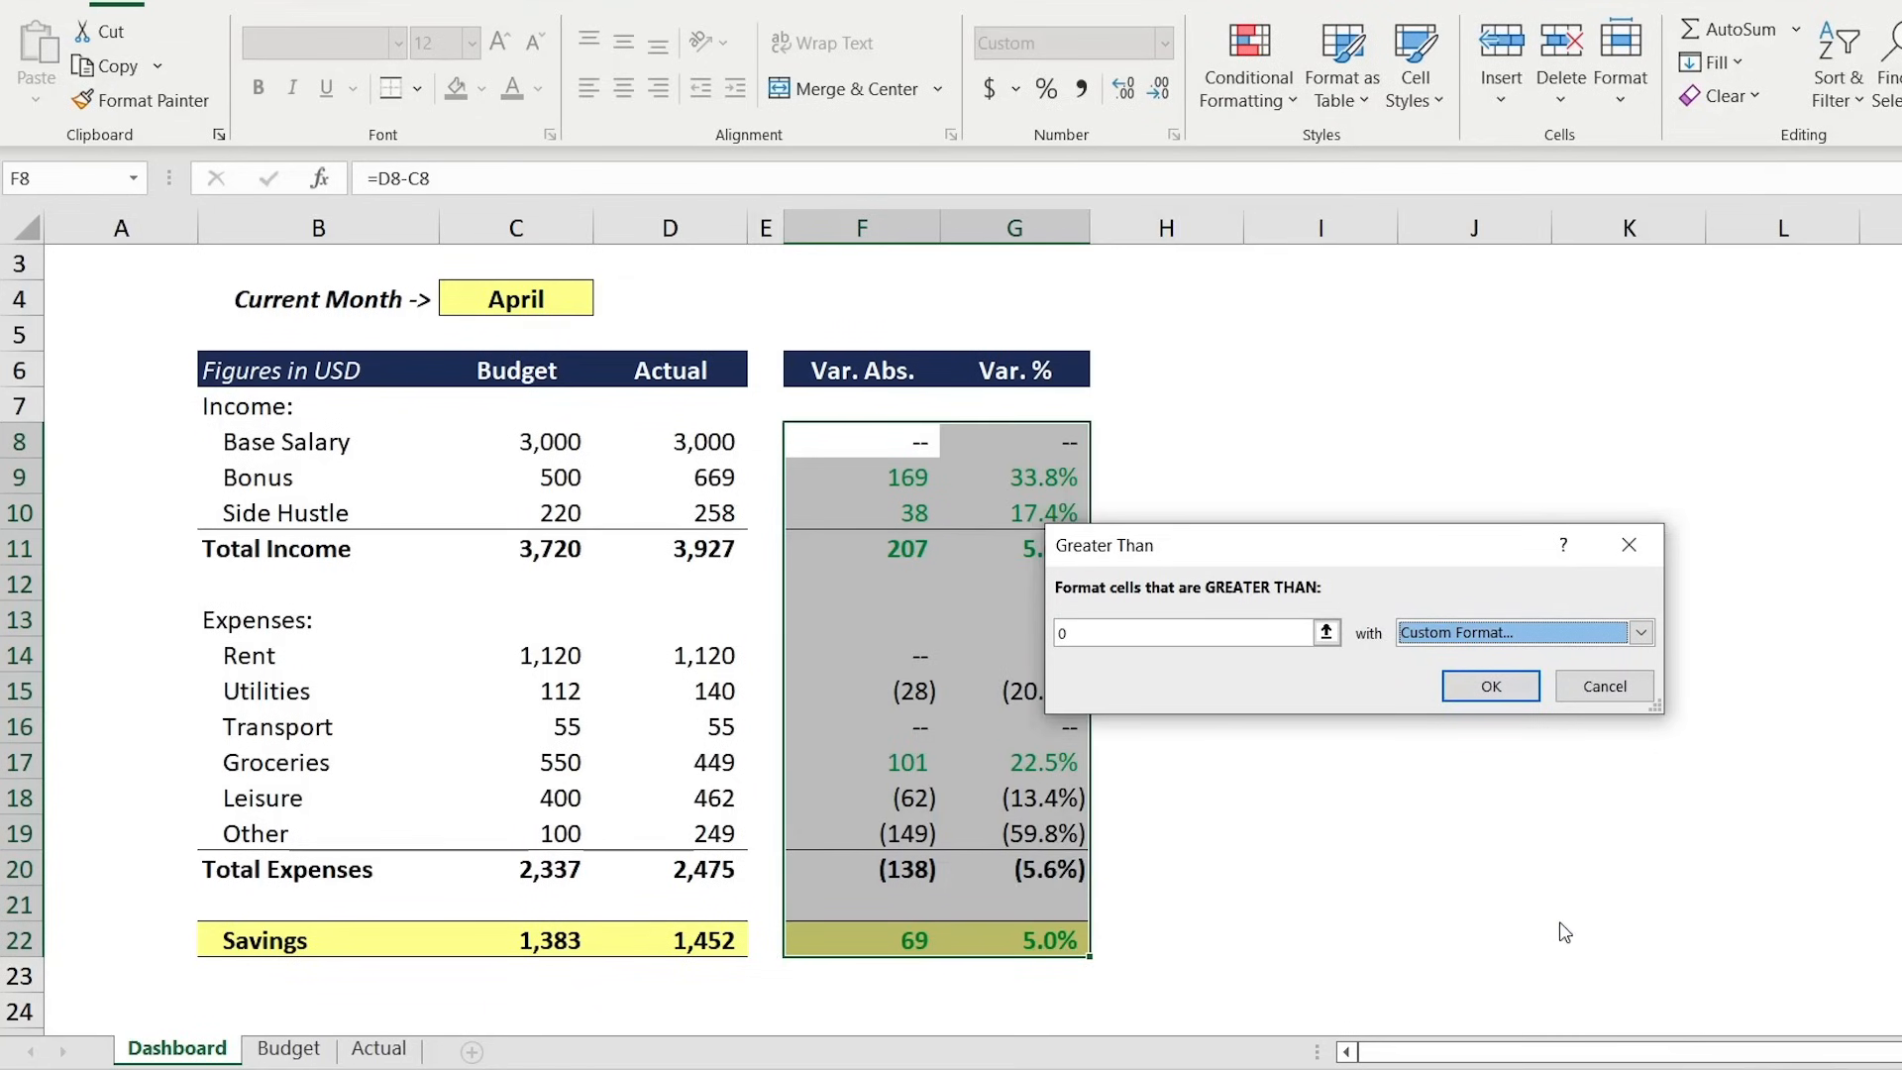
click(1491, 685)
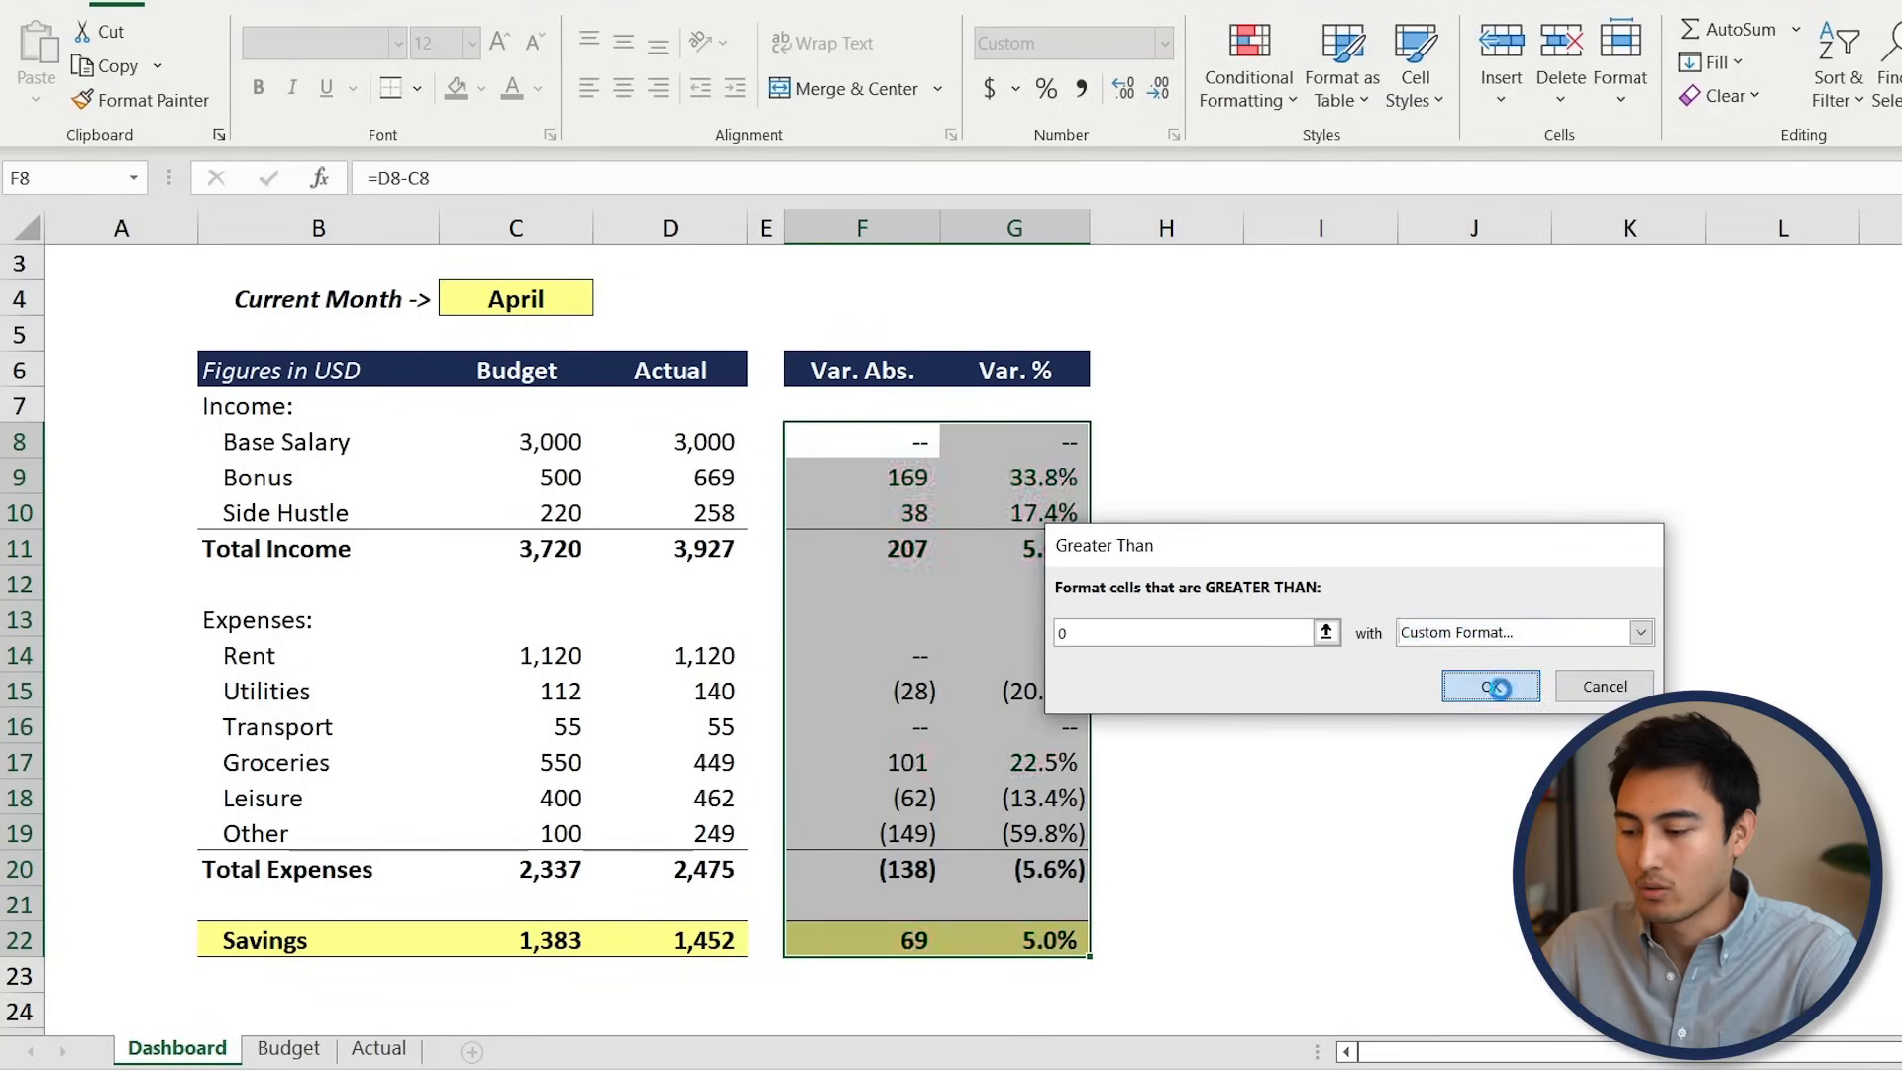
Add a Less Than 0 conditional formatting rule to F8:G22 with a custom red font
click(1277, 71)
mouse_move(1341, 157)
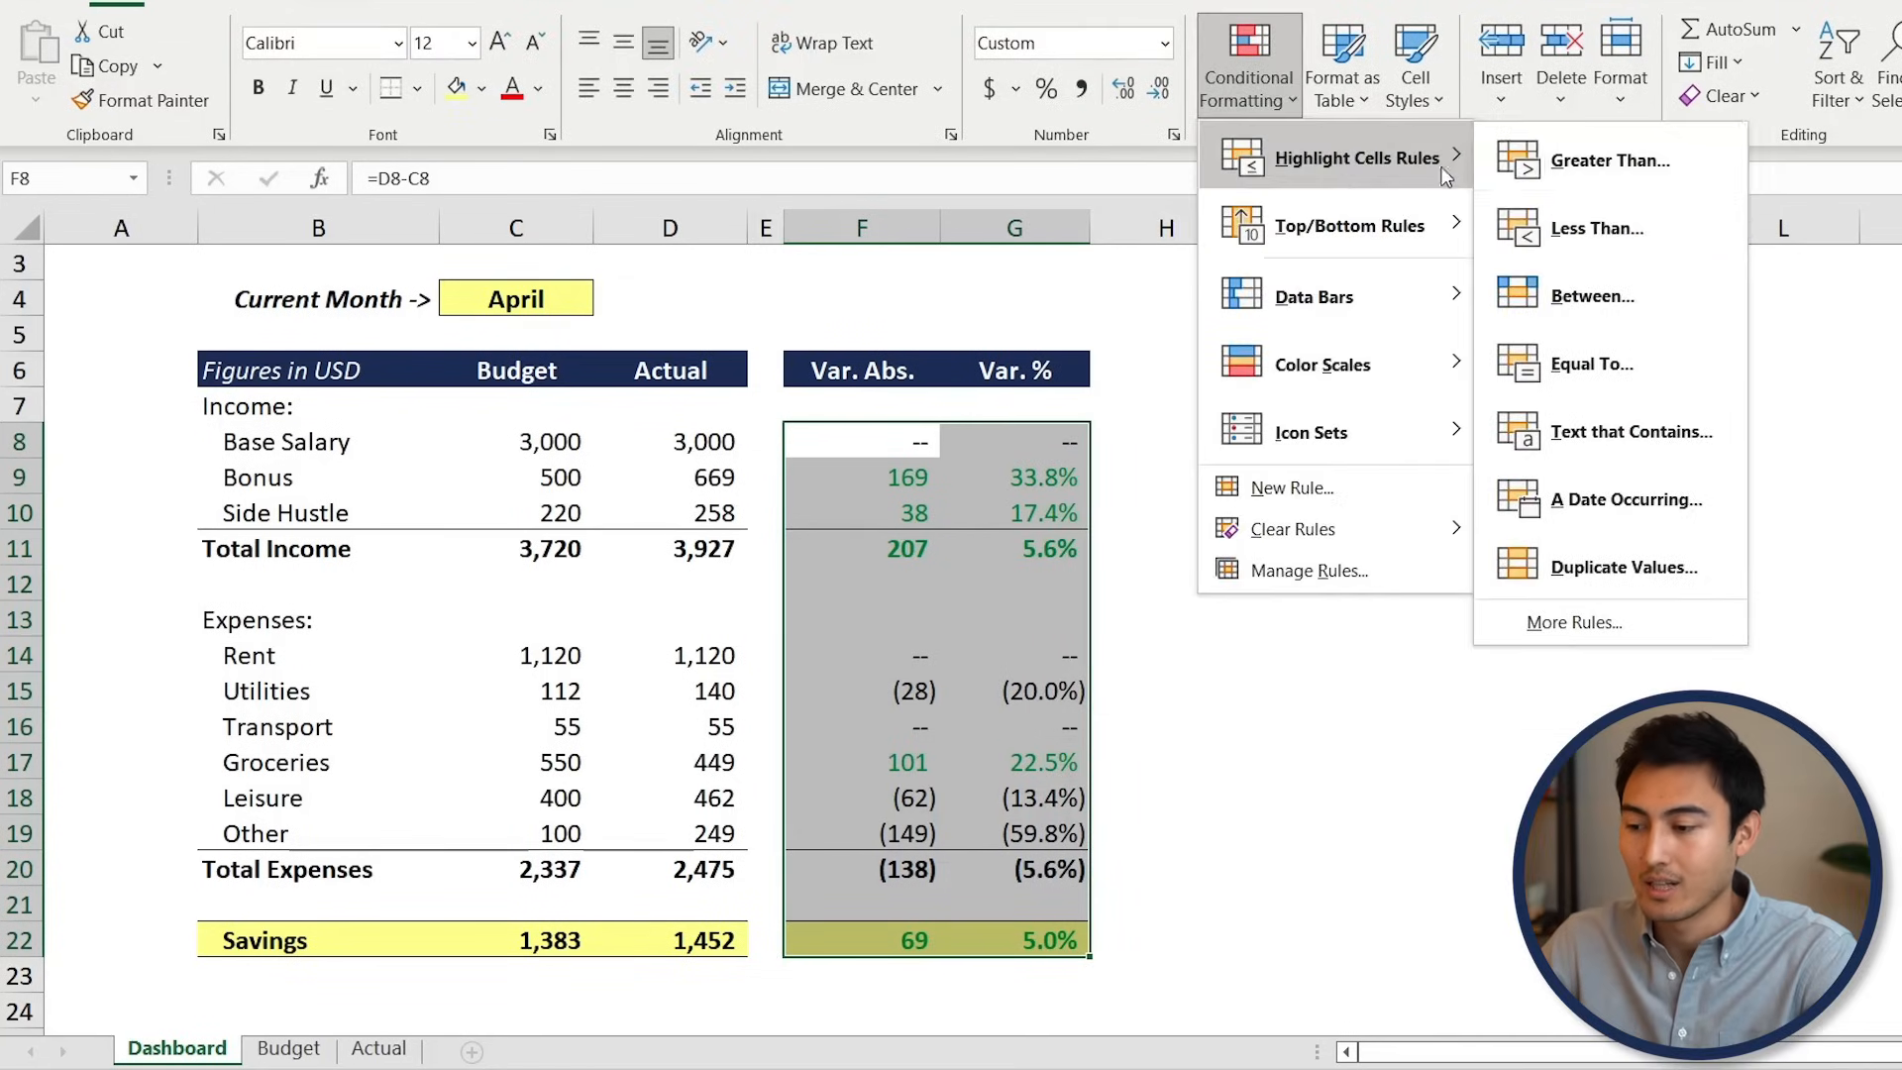
click(1581, 233)
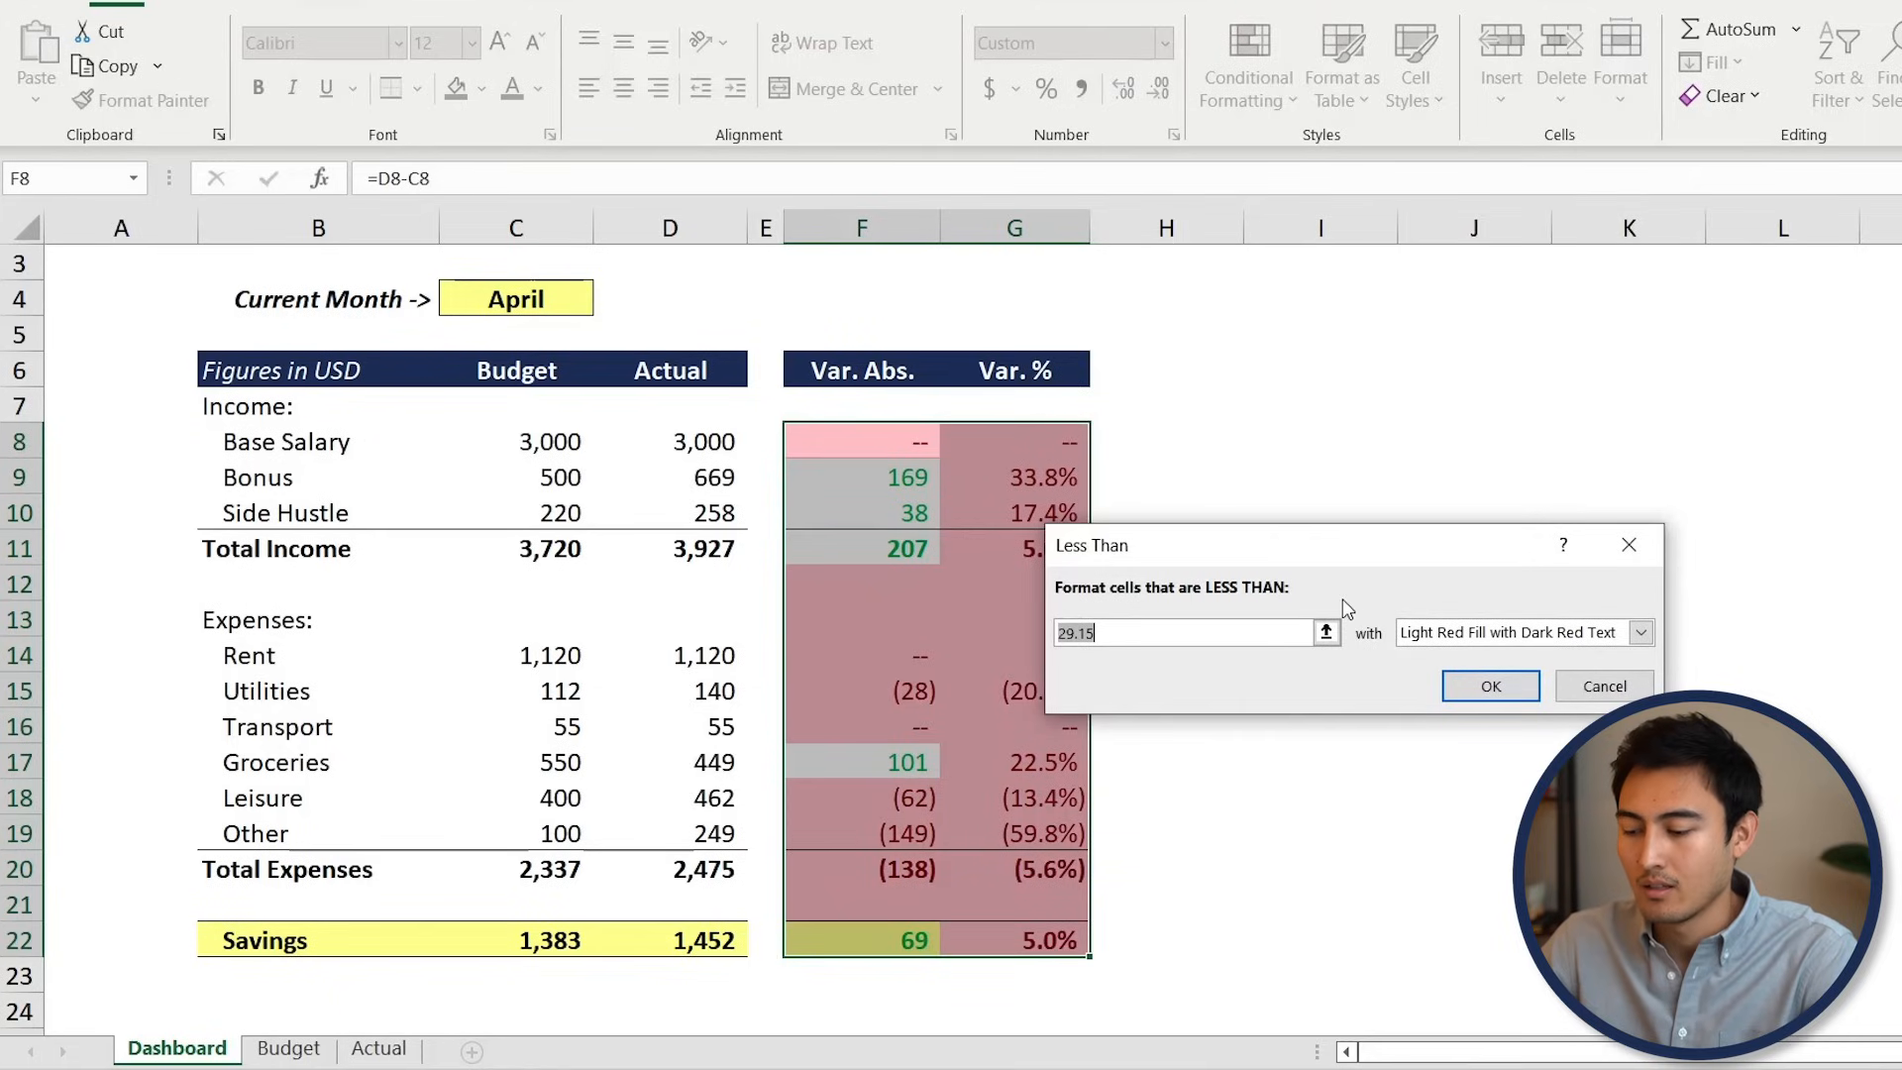
text(0)
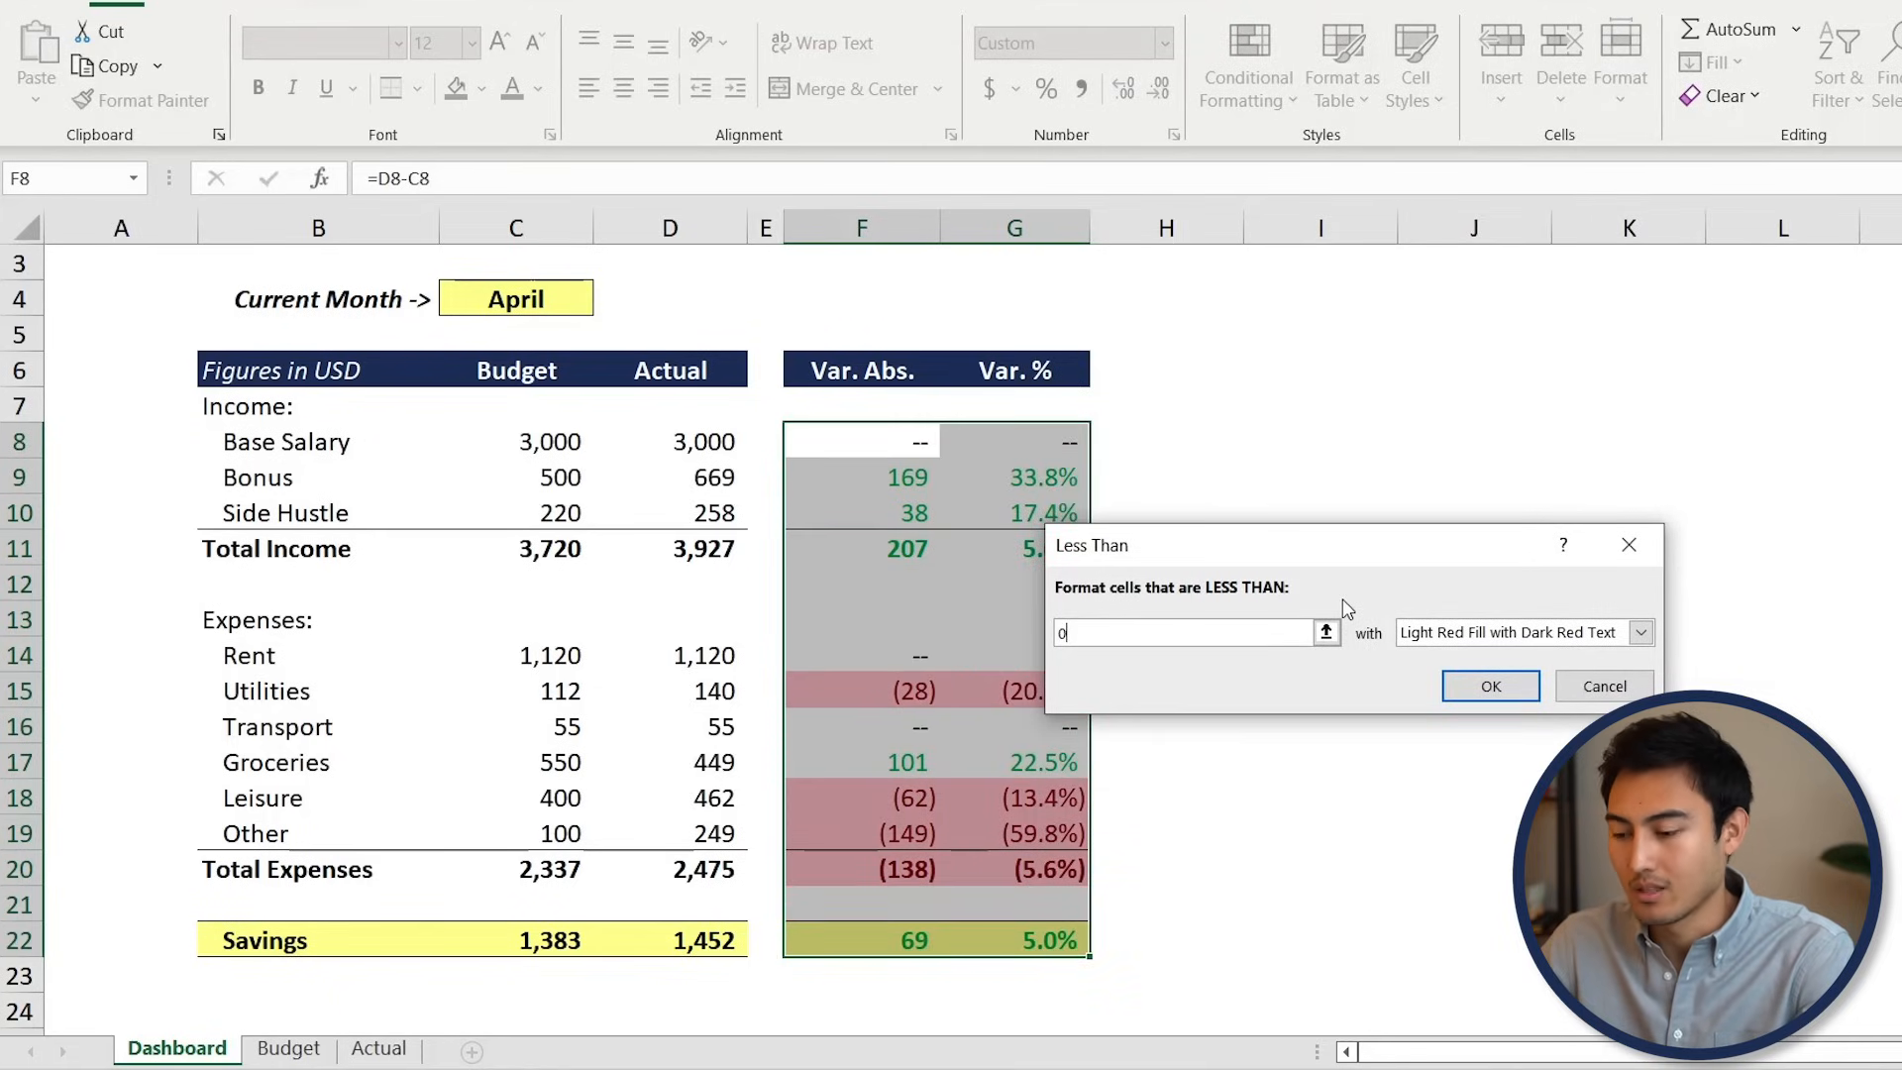
key(Tab)
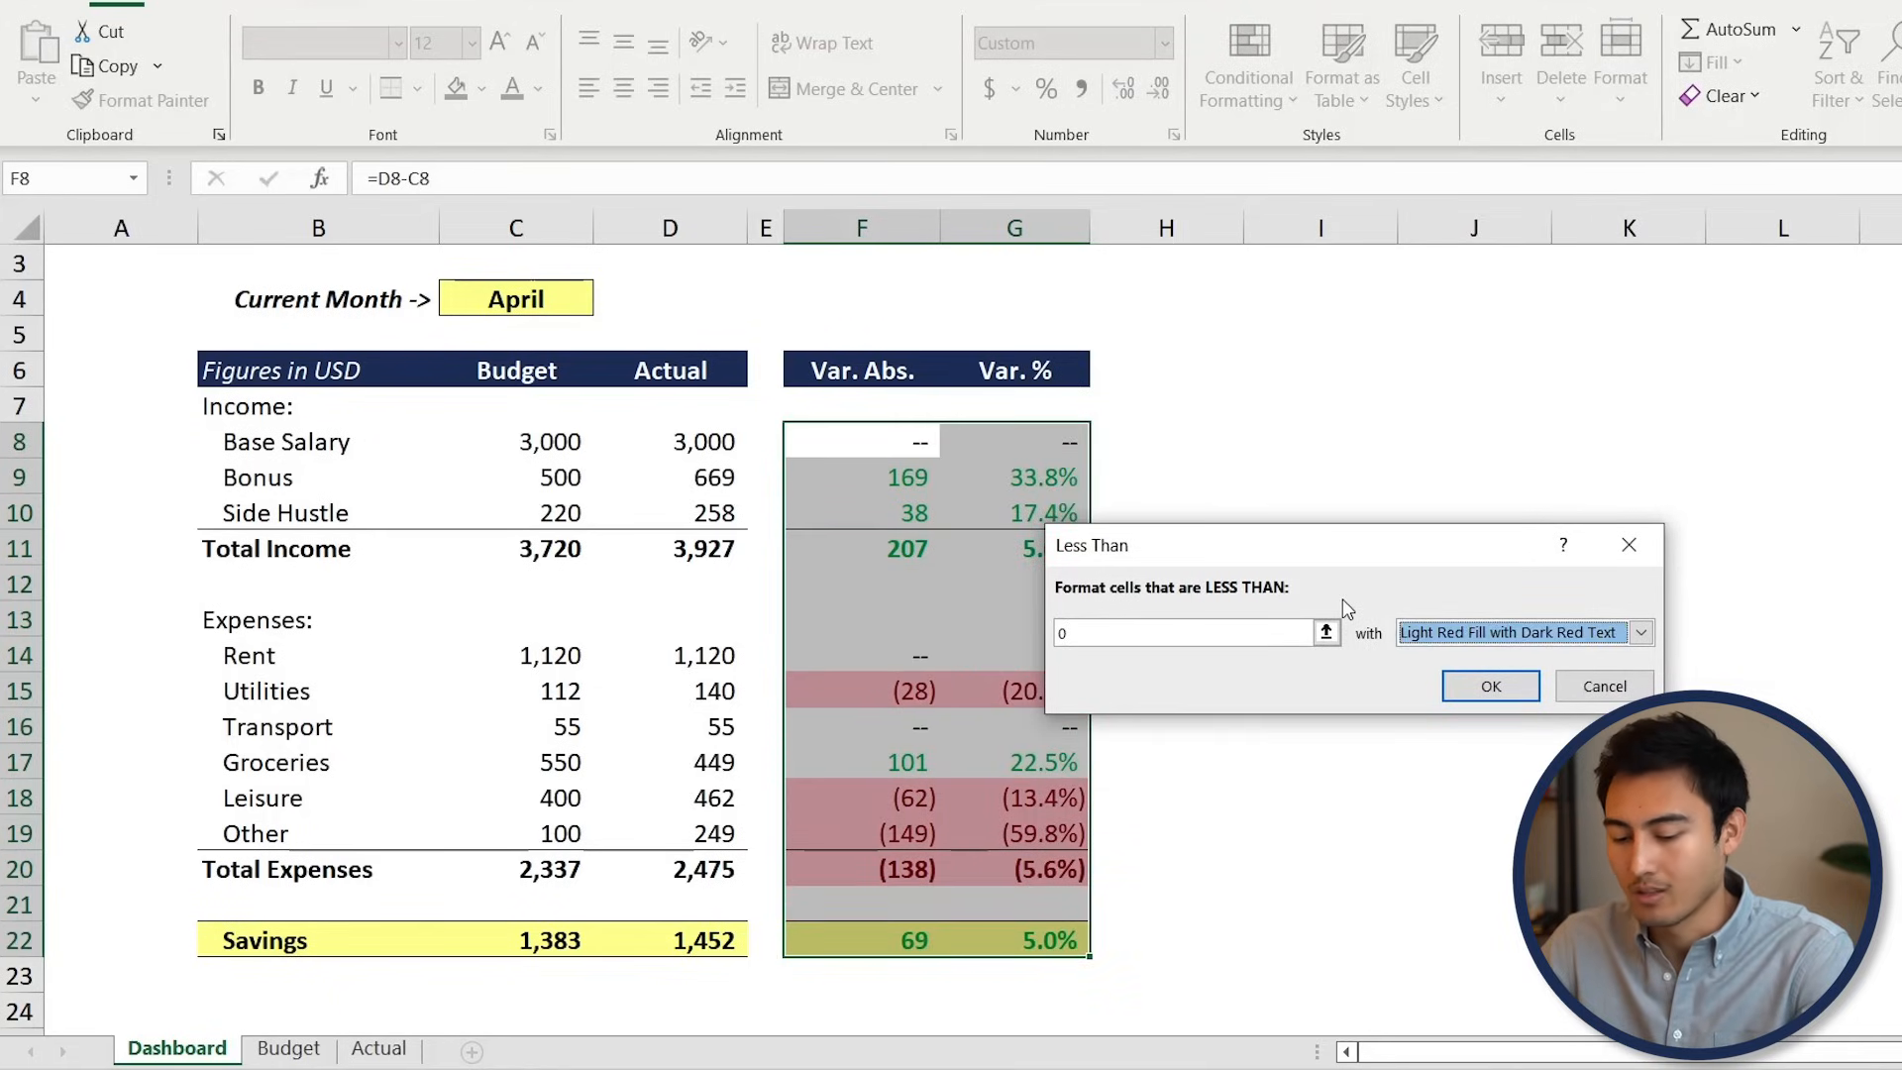
click(1640, 632)
click(1462, 778)
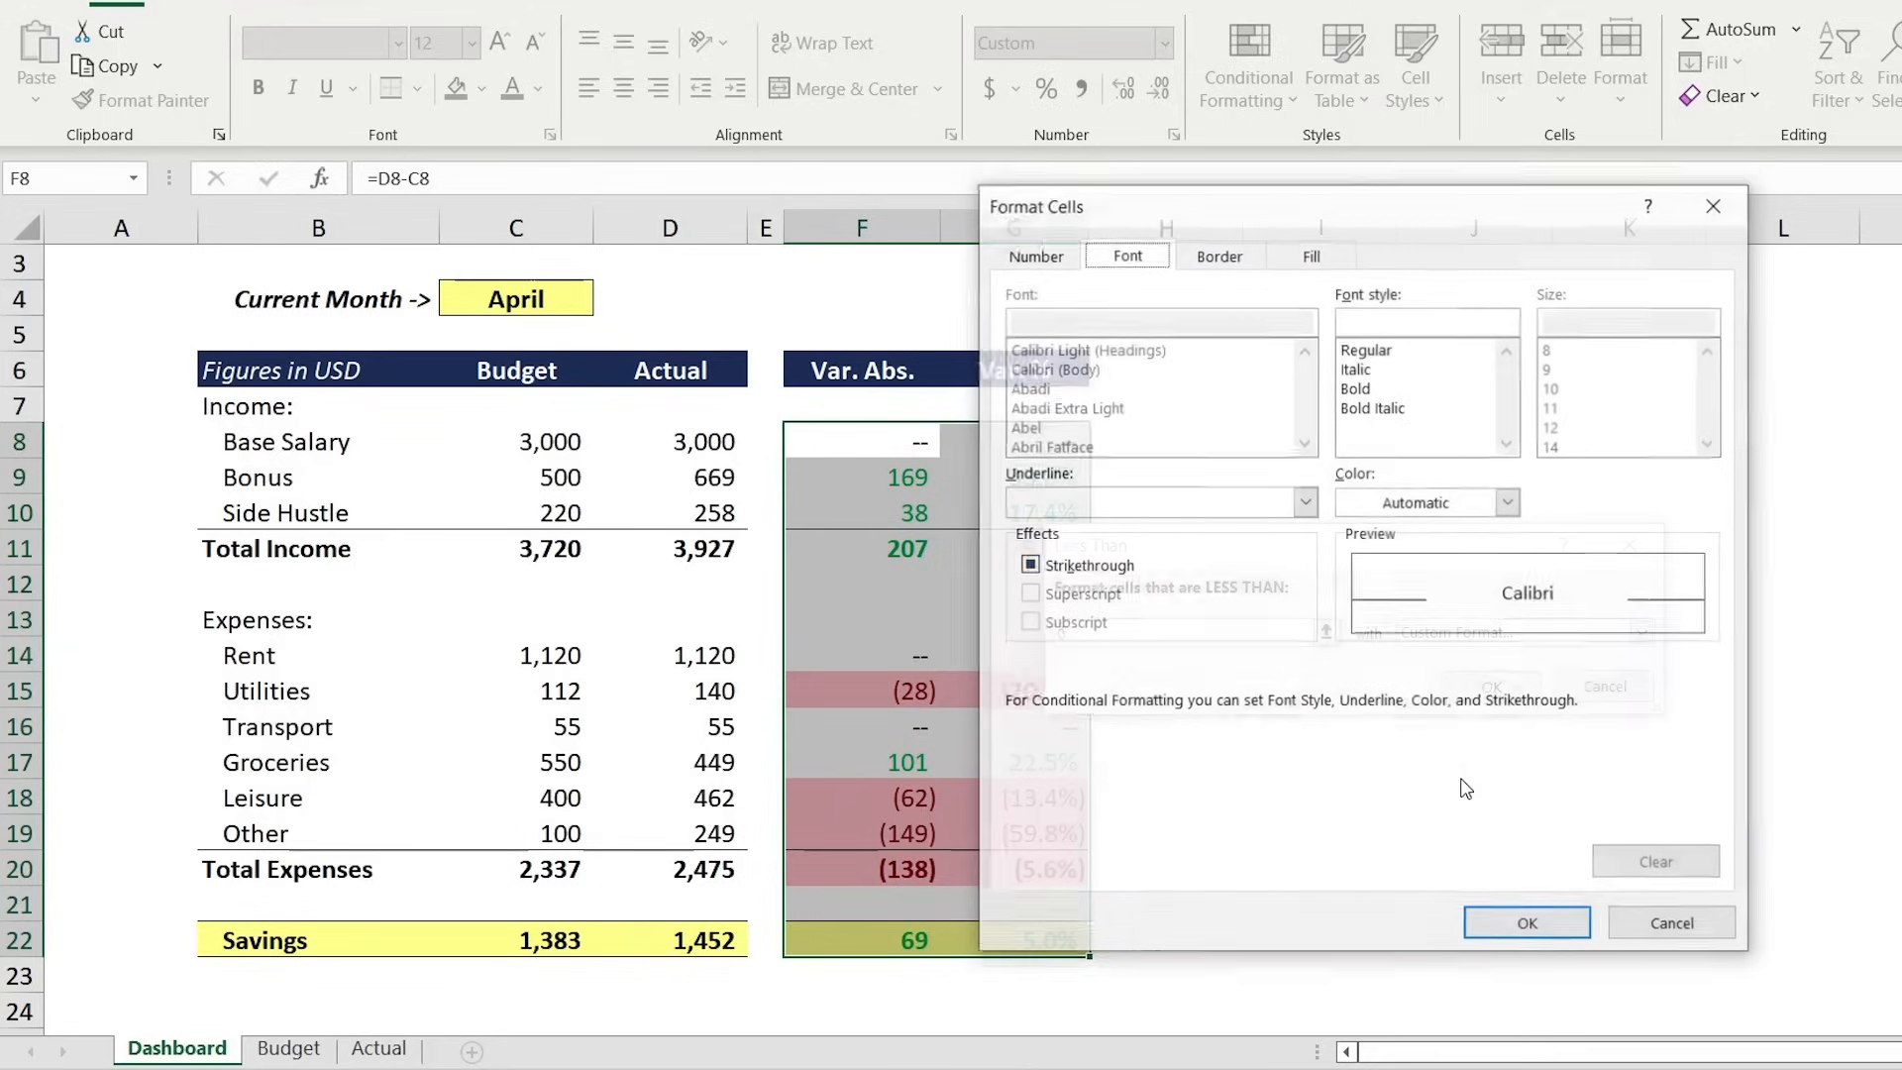
click(1411, 510)
click(1411, 507)
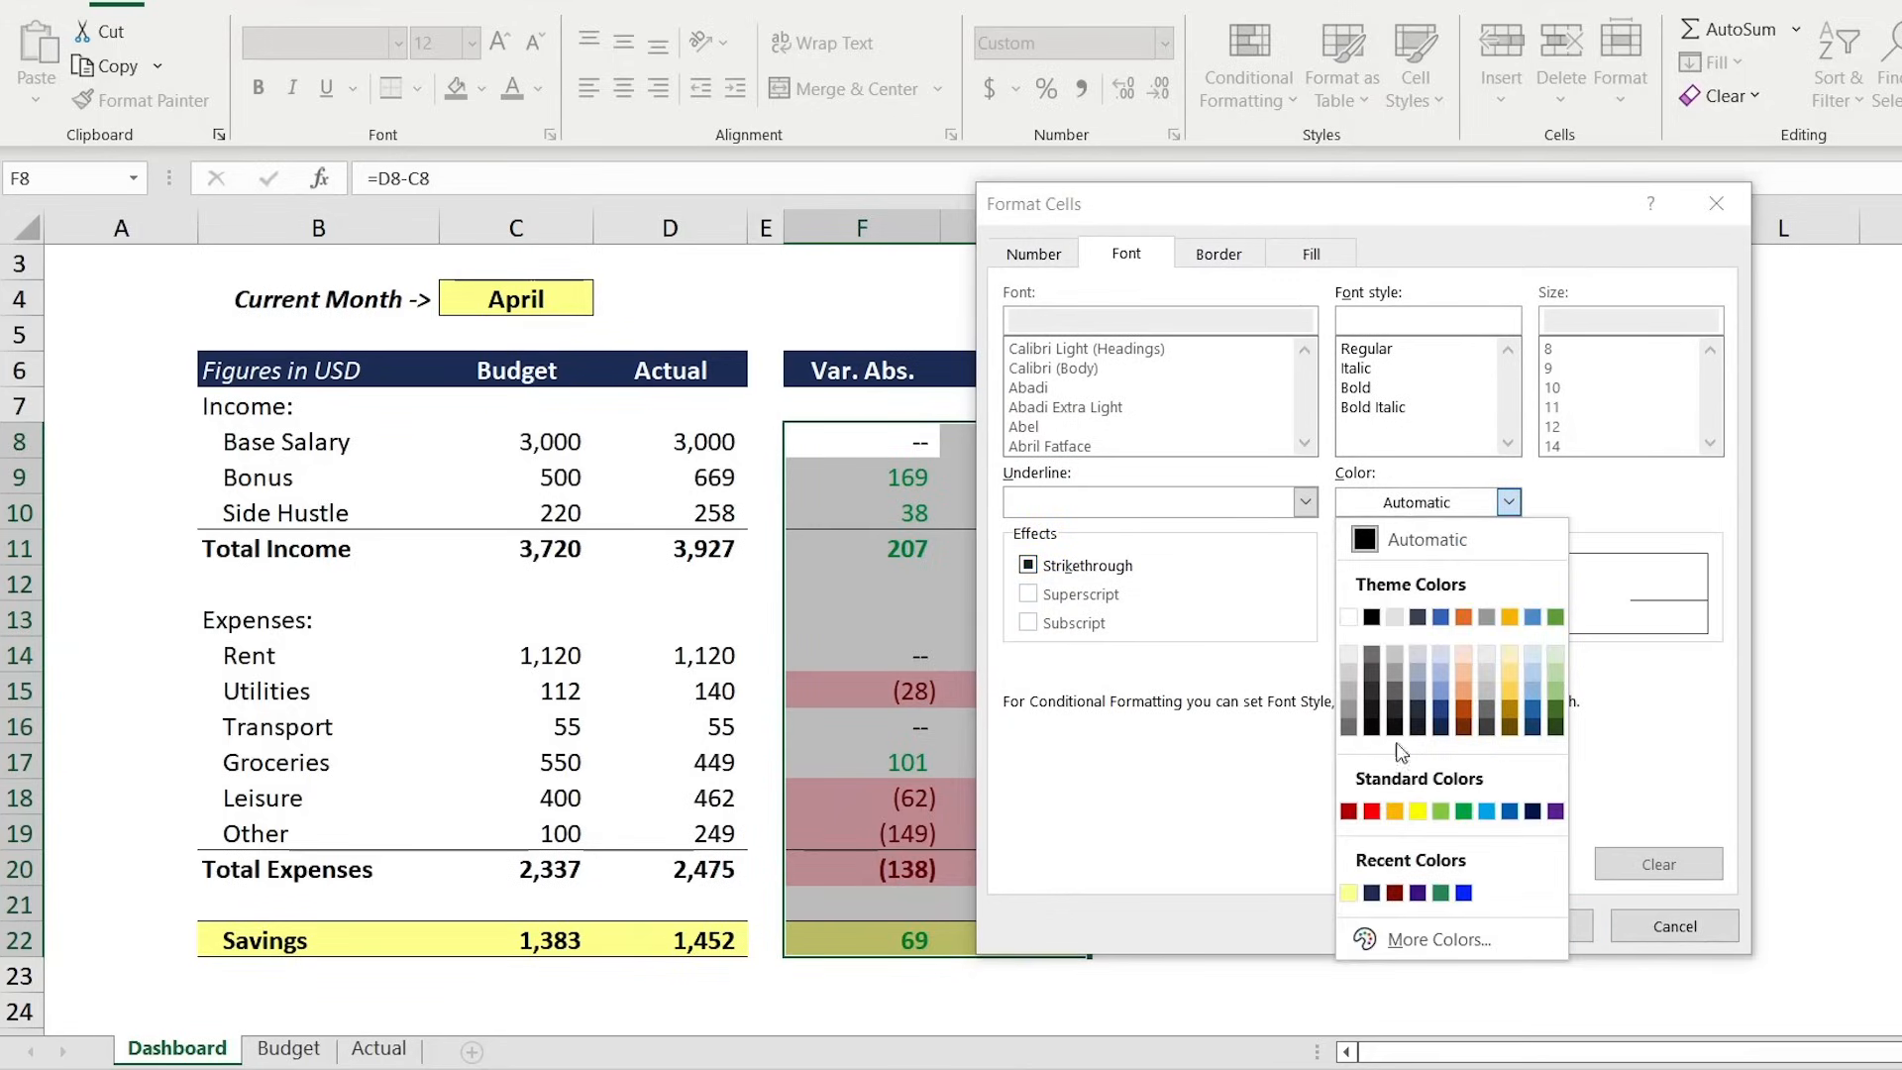
click(1372, 811)
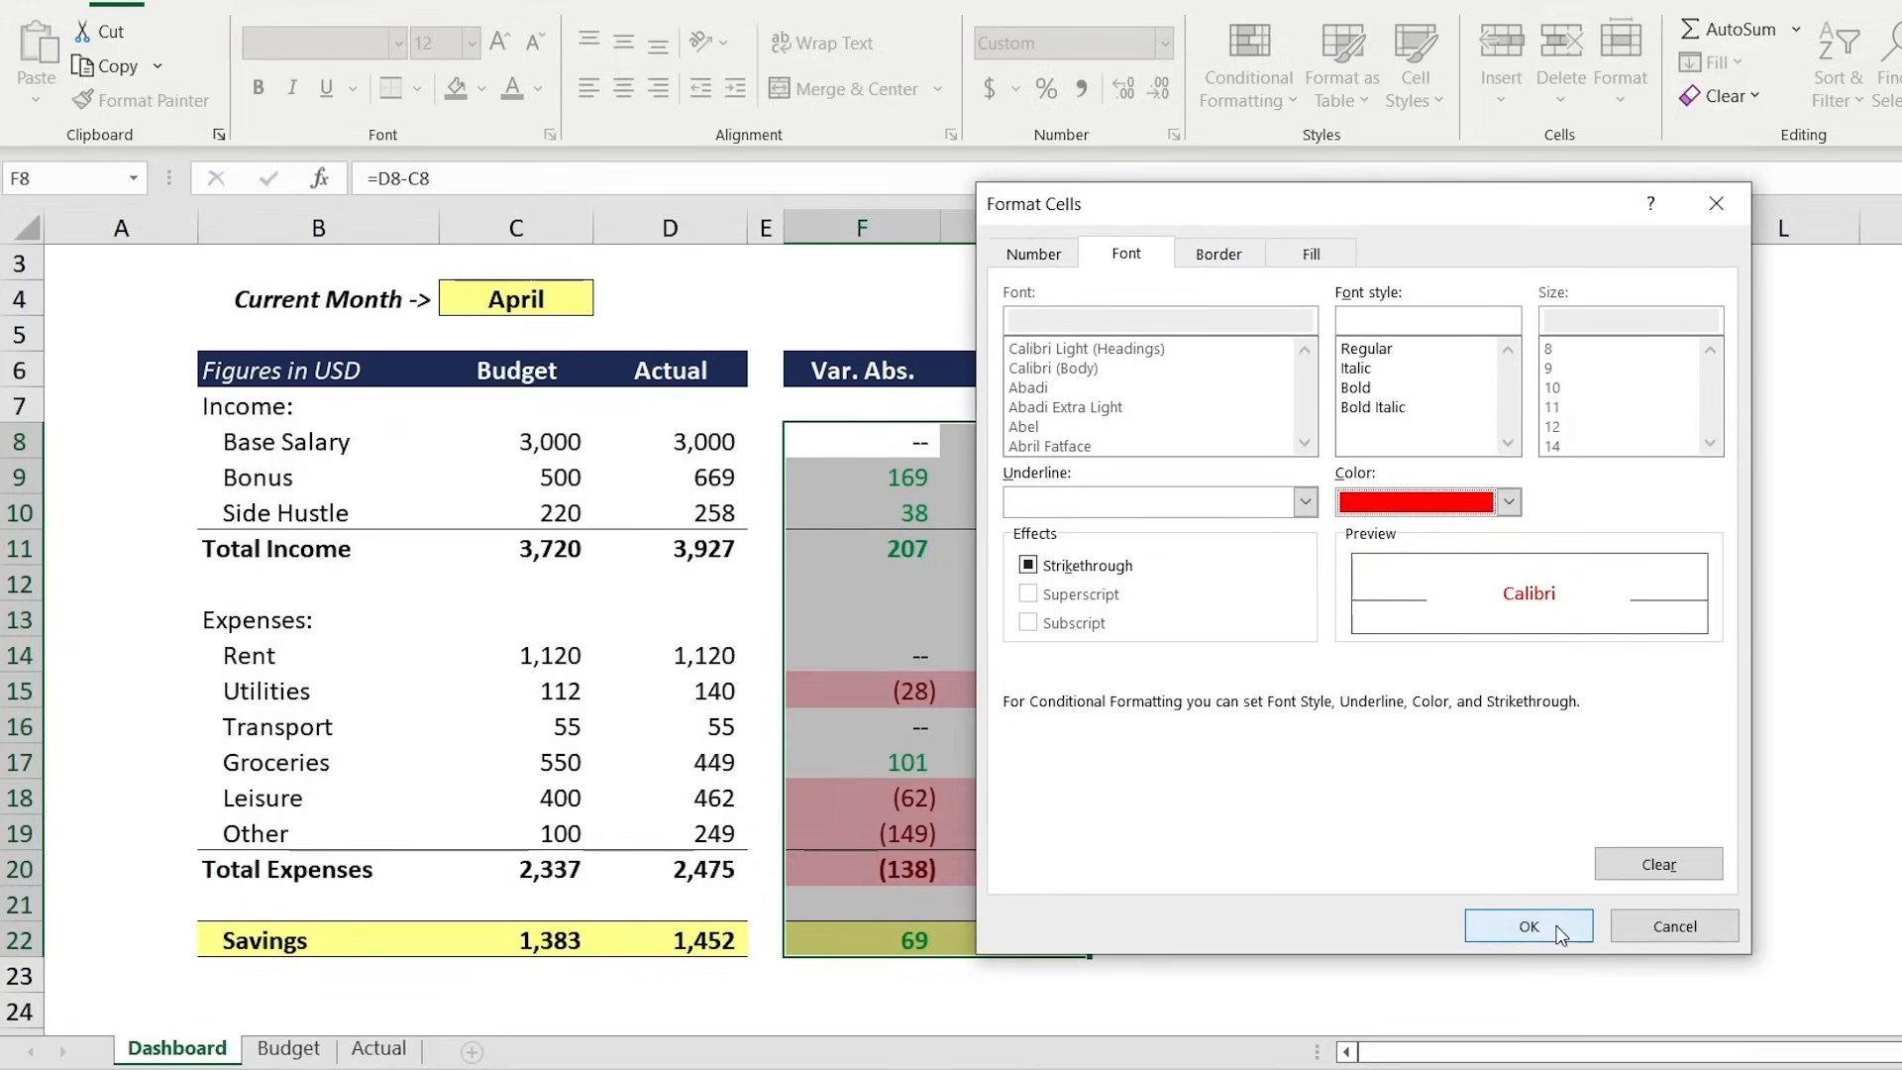
click(1556, 931)
key(Return)
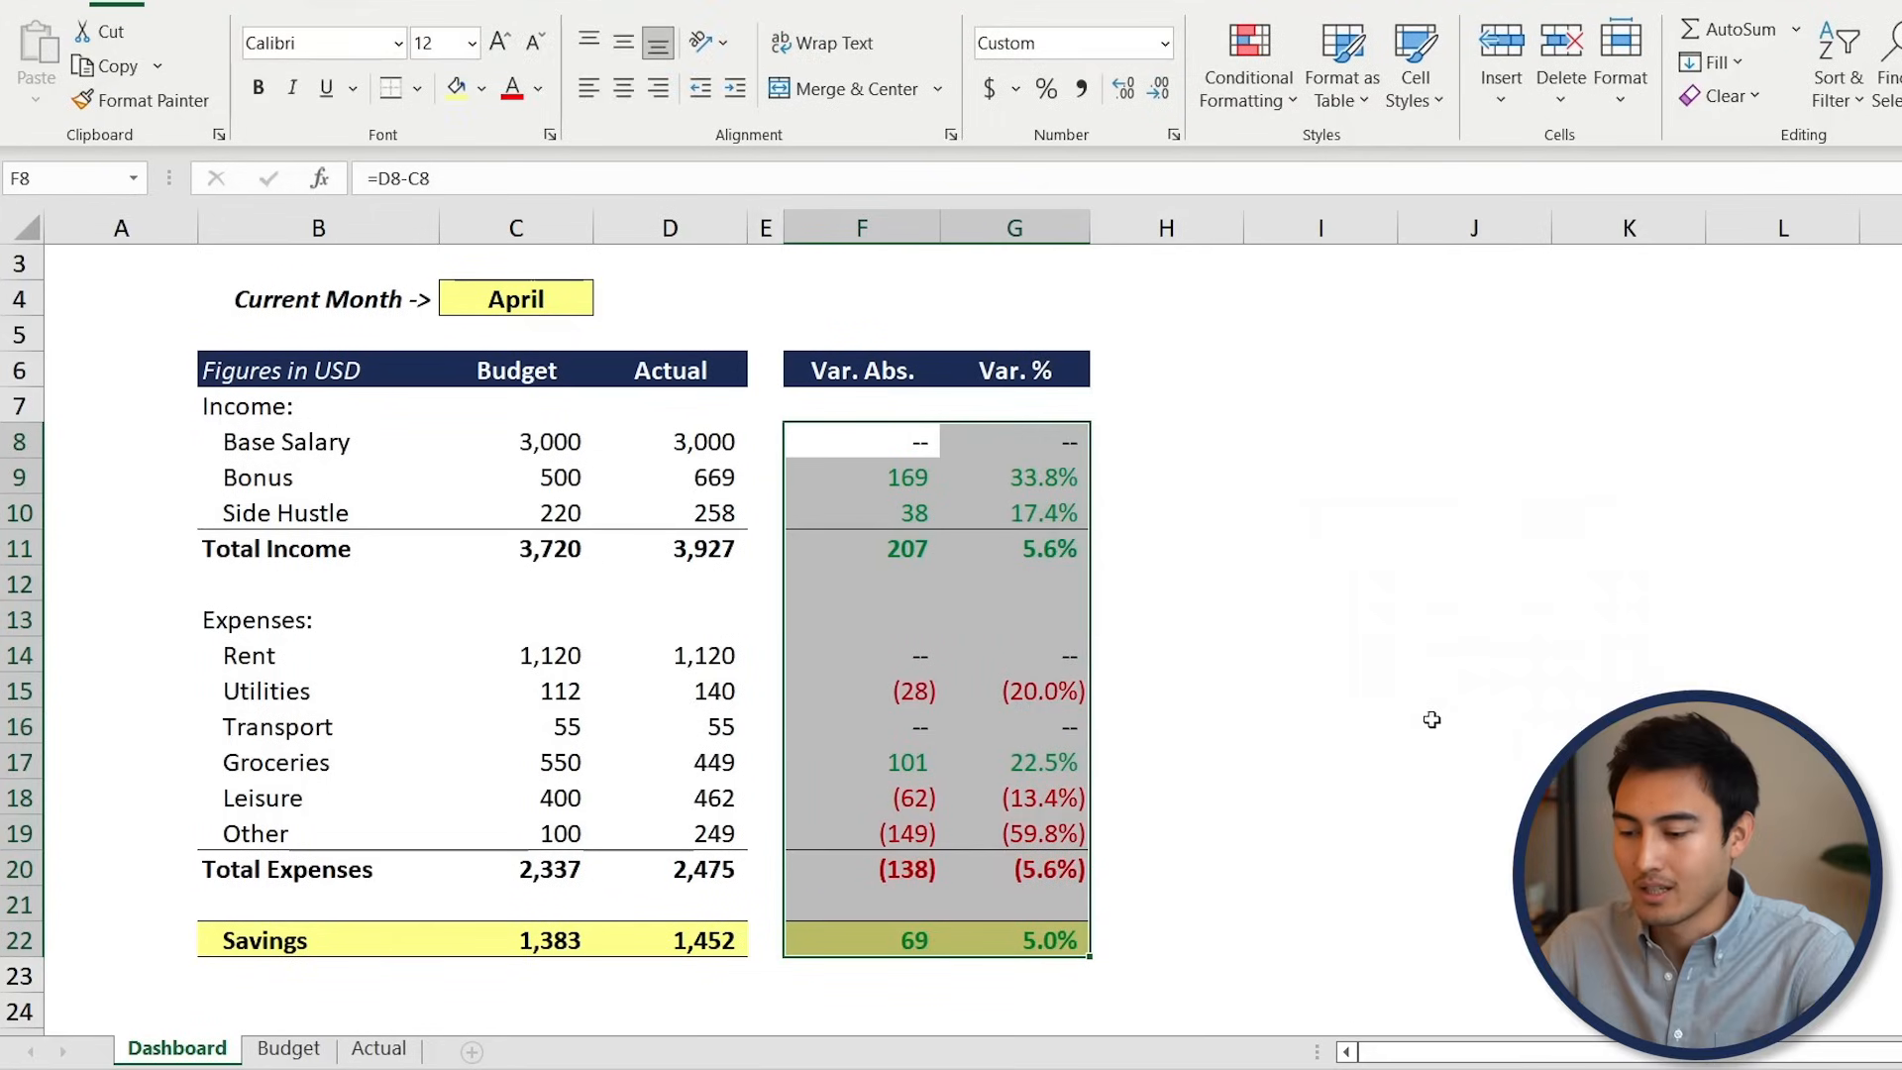
key(Up)
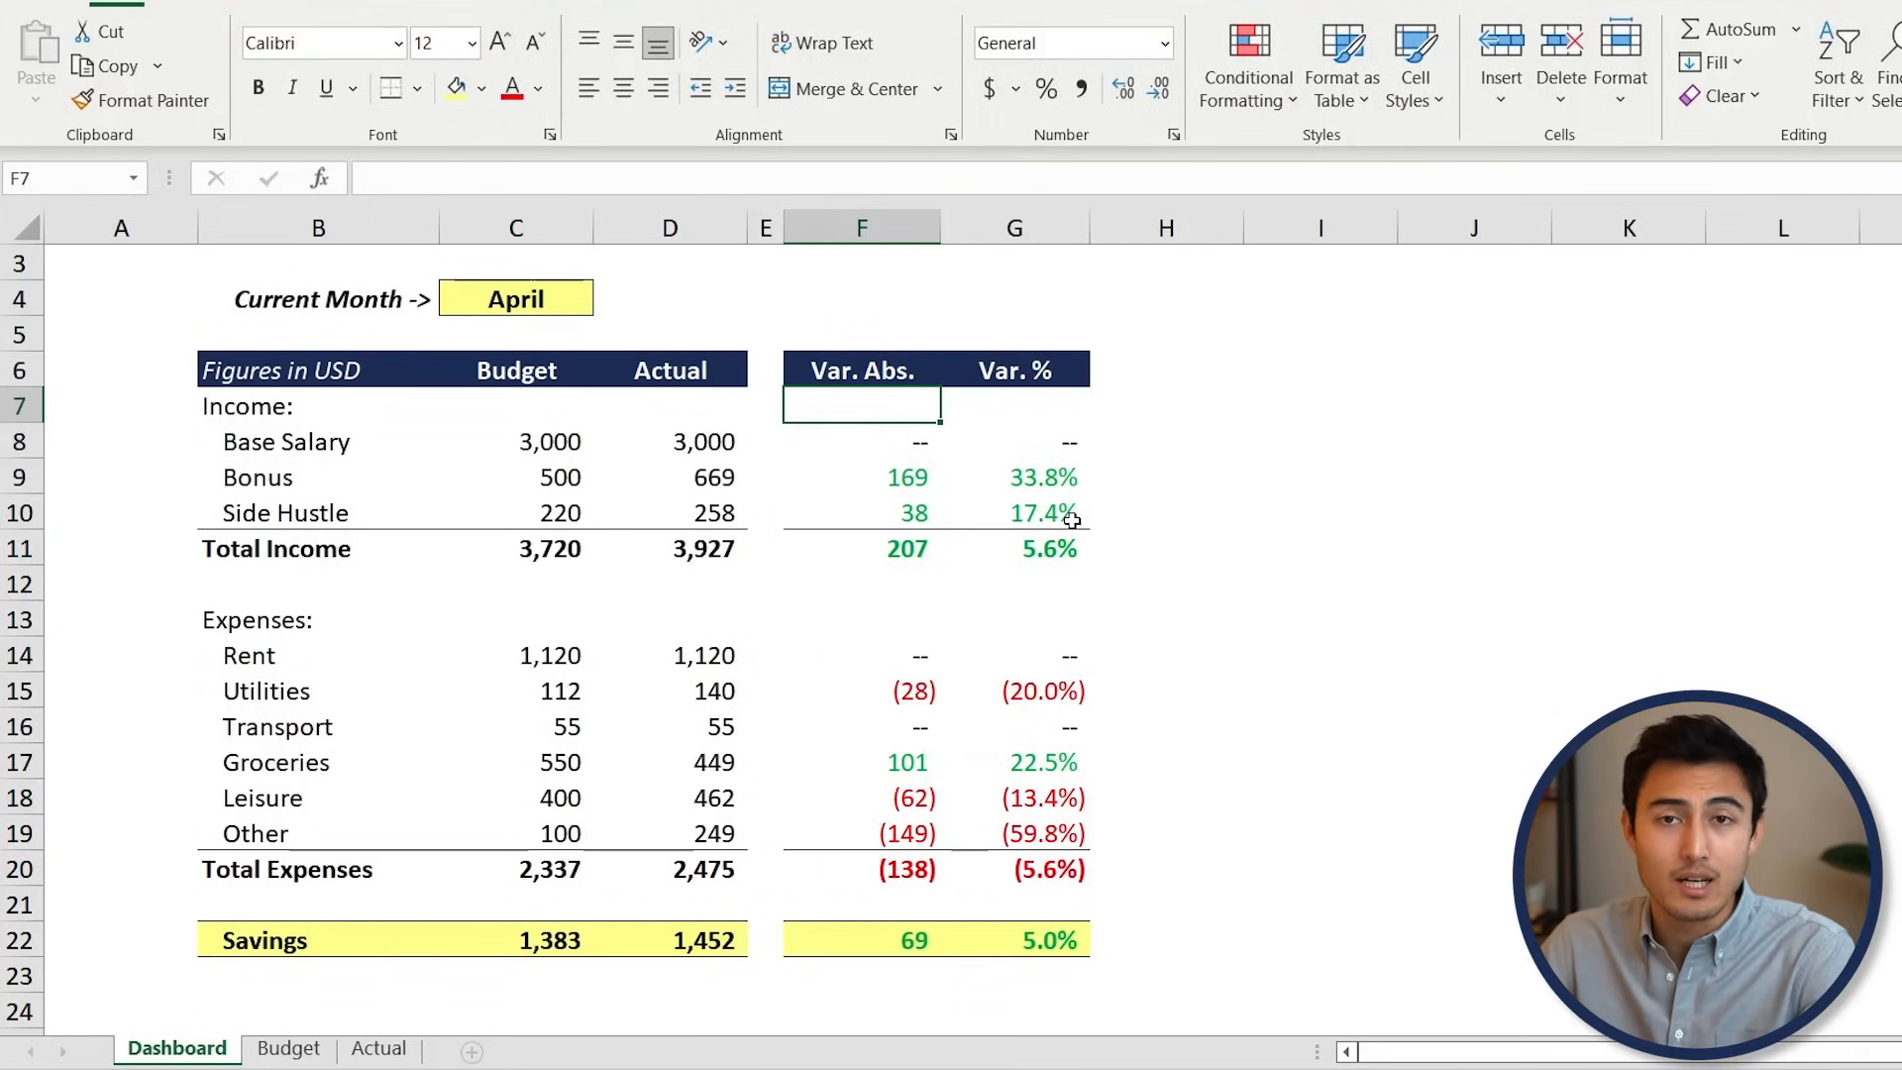
key(Down)
key(Down)
key(Down)
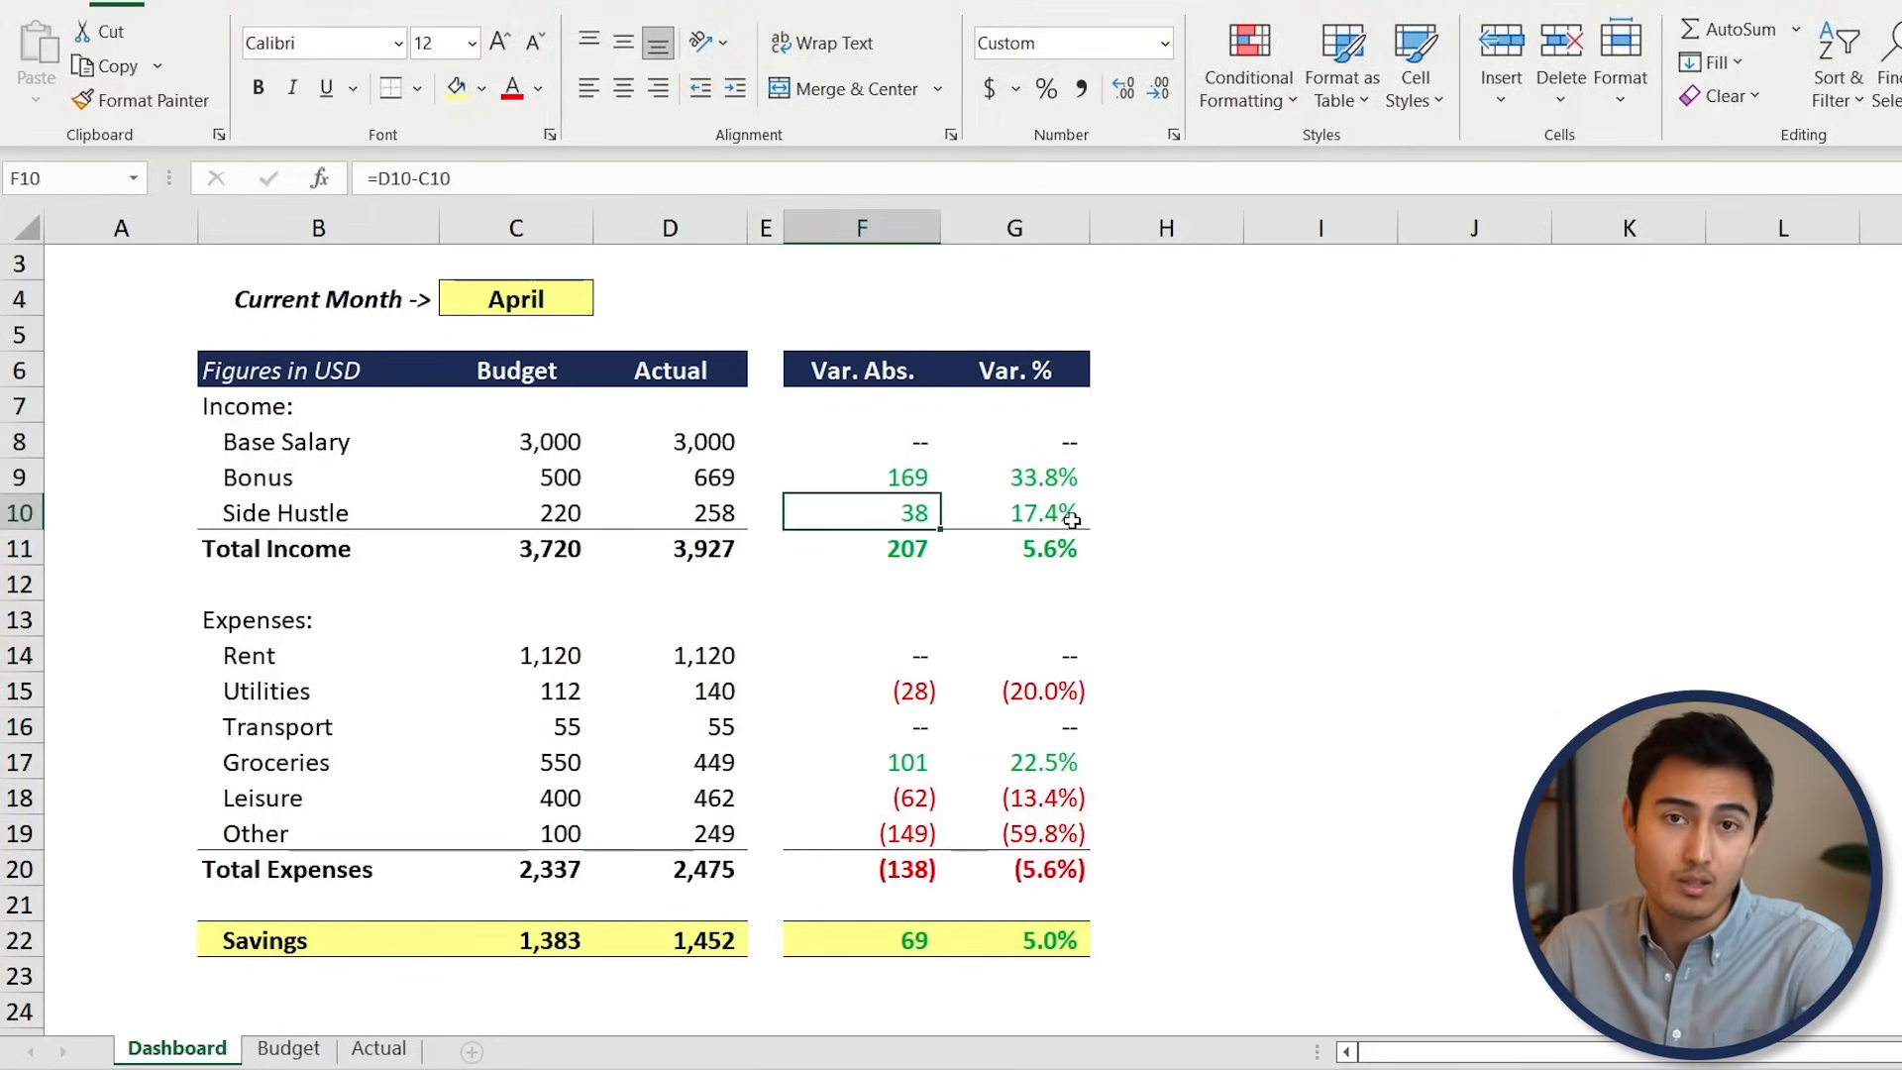
key(Down)
key(Down)
key(Down)
key(Down)
key(Down)
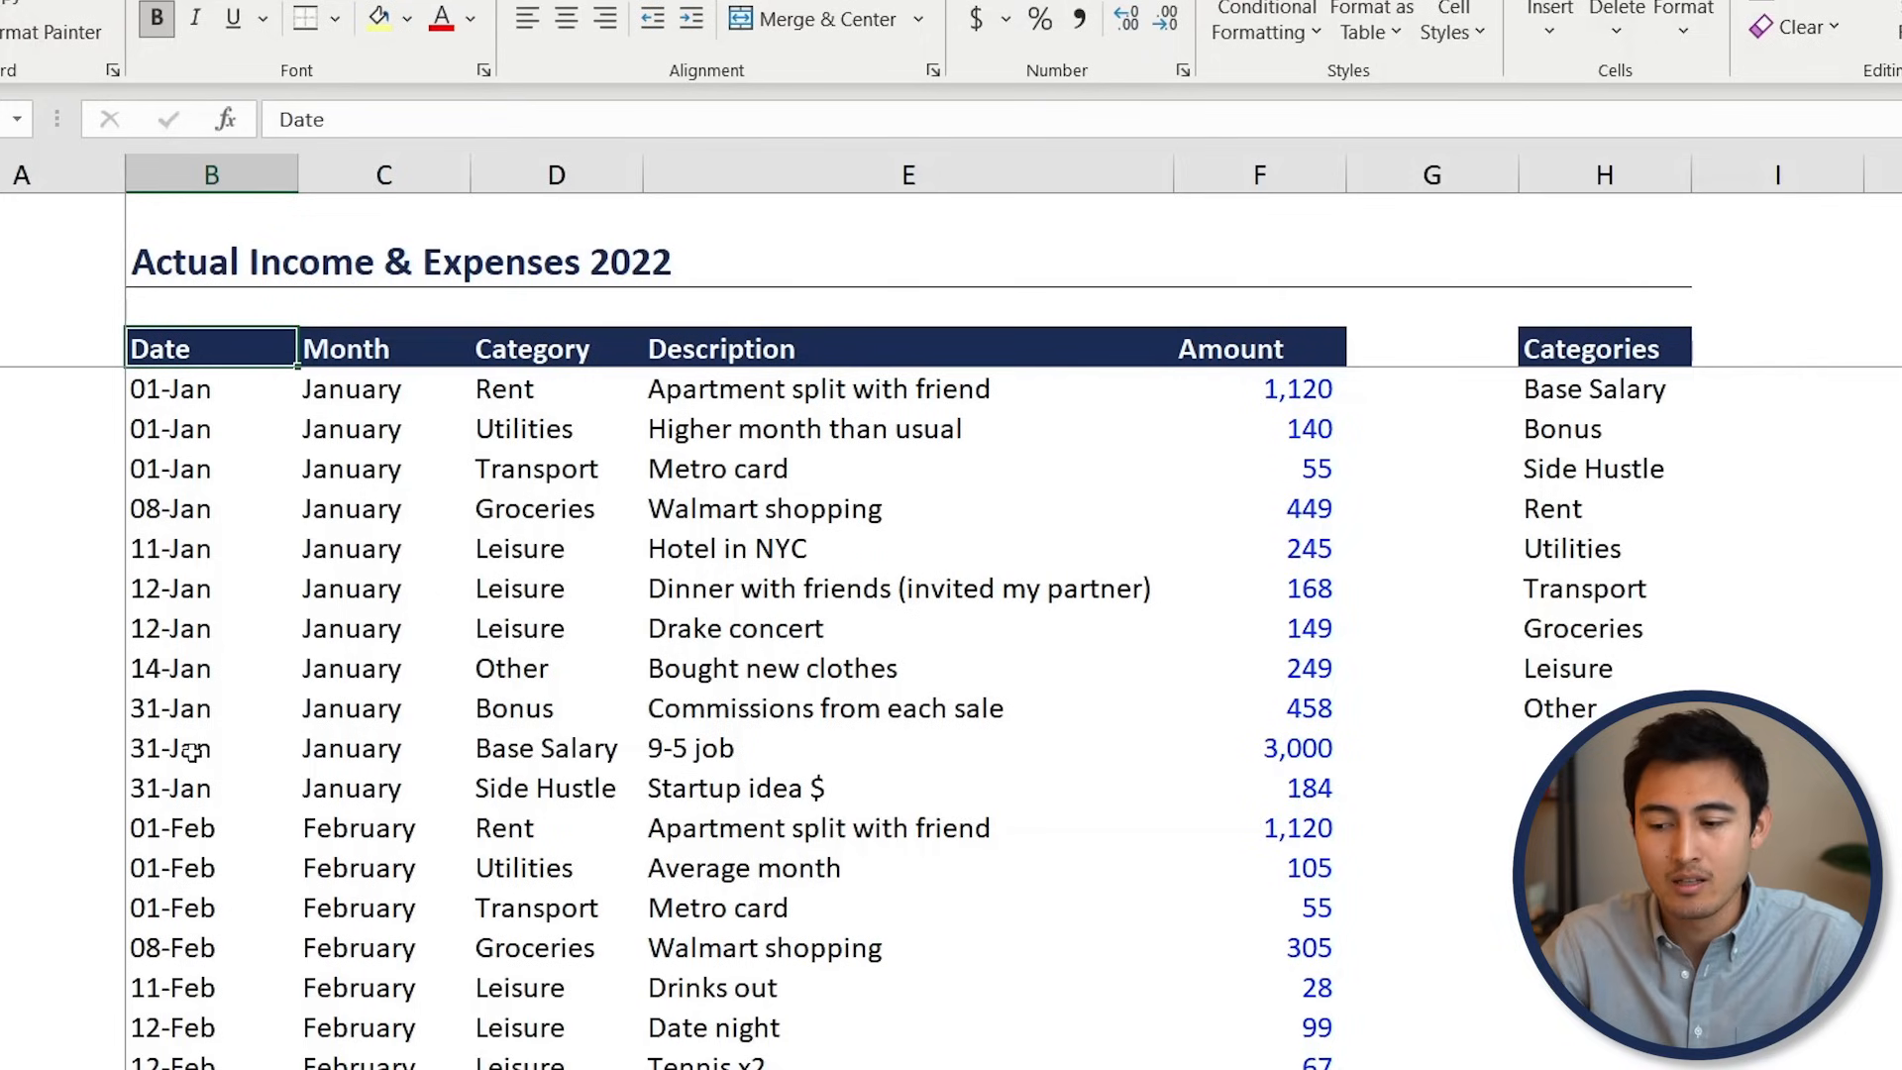
Enter the date 5/29/2022 in the first empty row below the last transaction on the Actual sheet
click(203, 670)
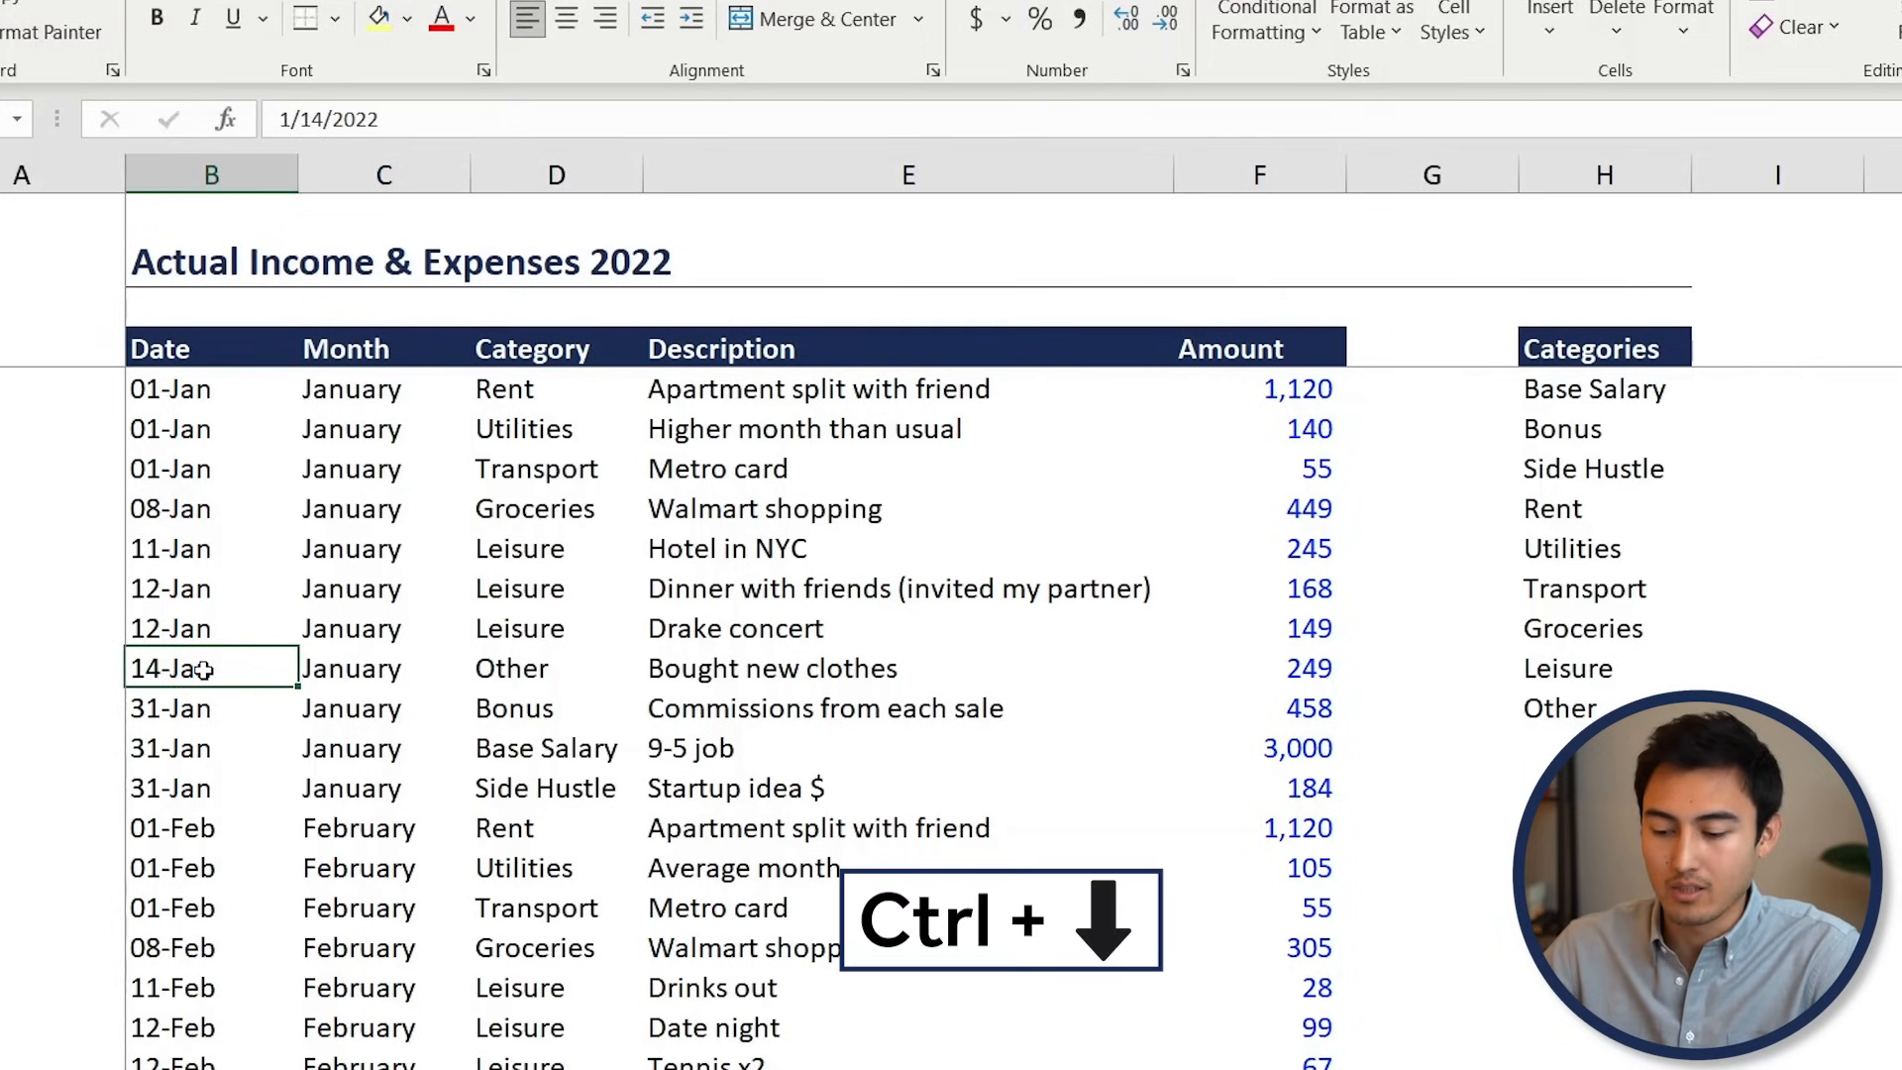
key(ctrl+Down)
key(Down)
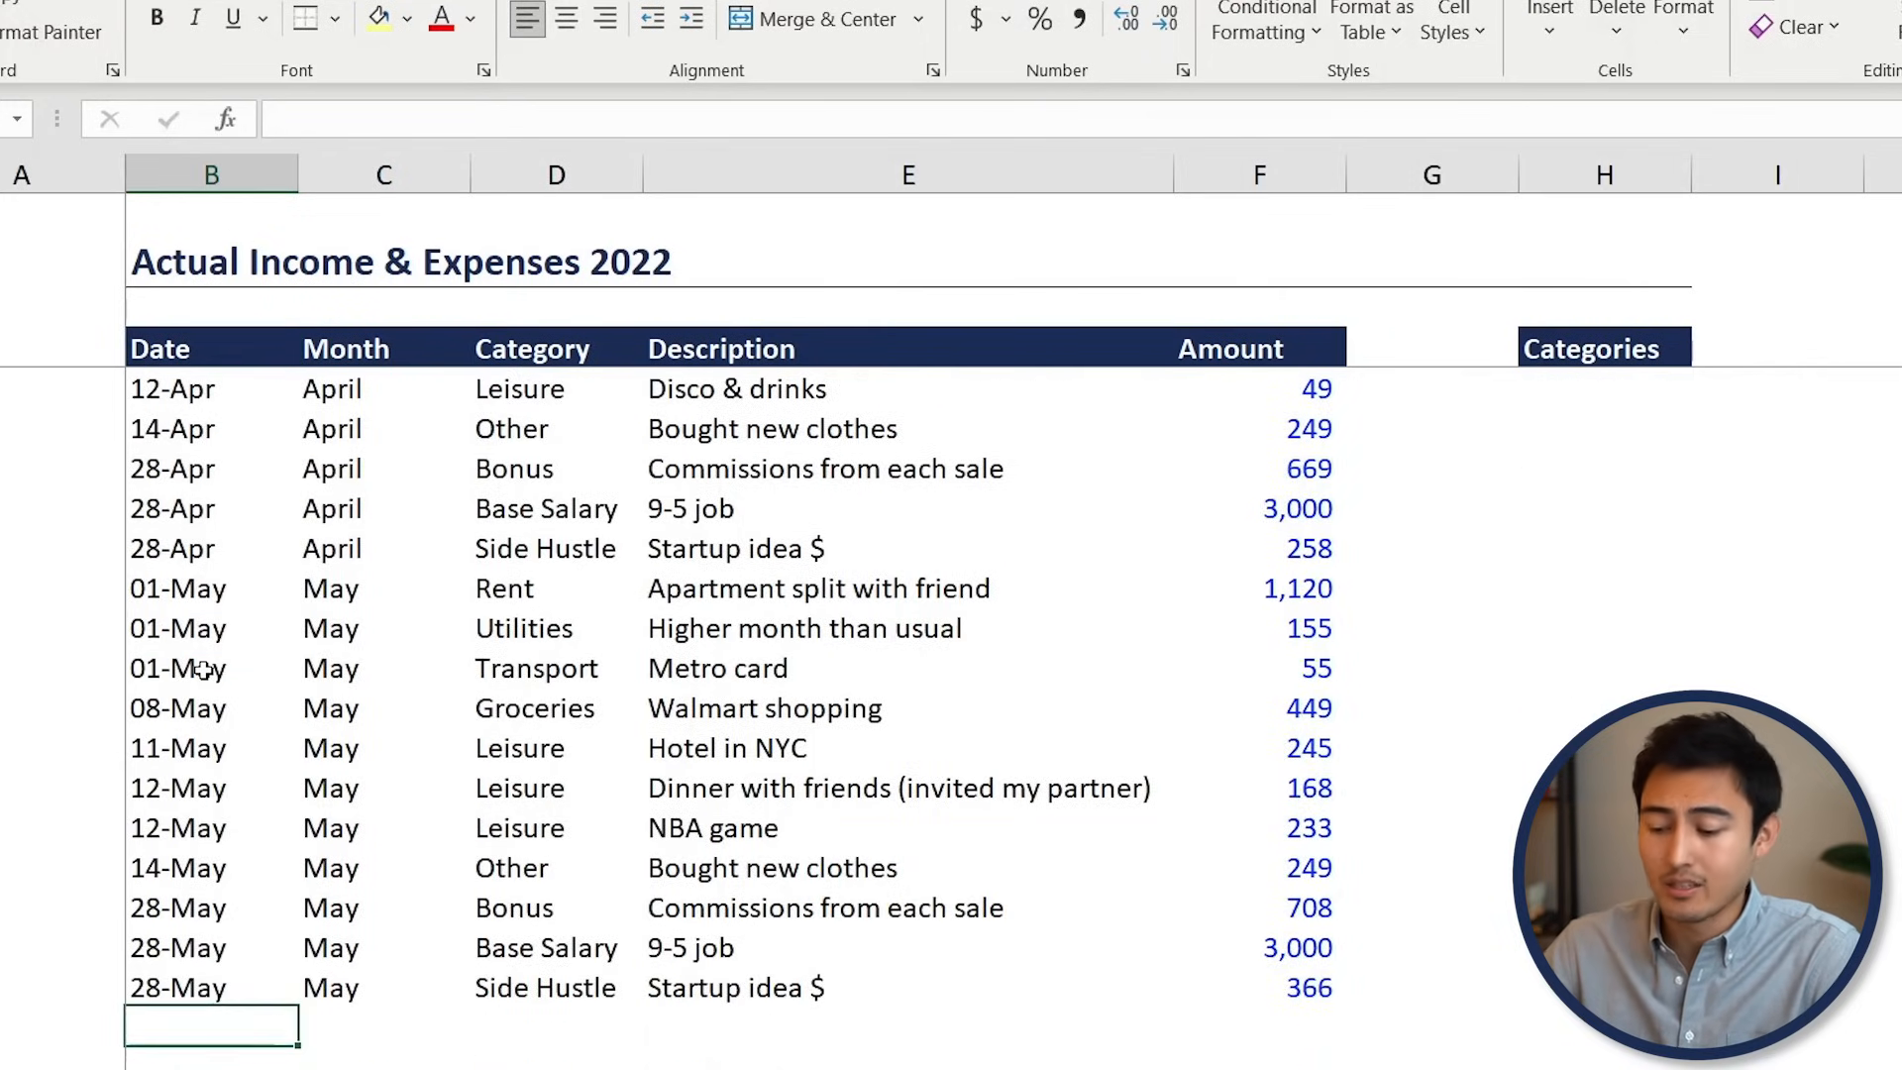
text(5/)
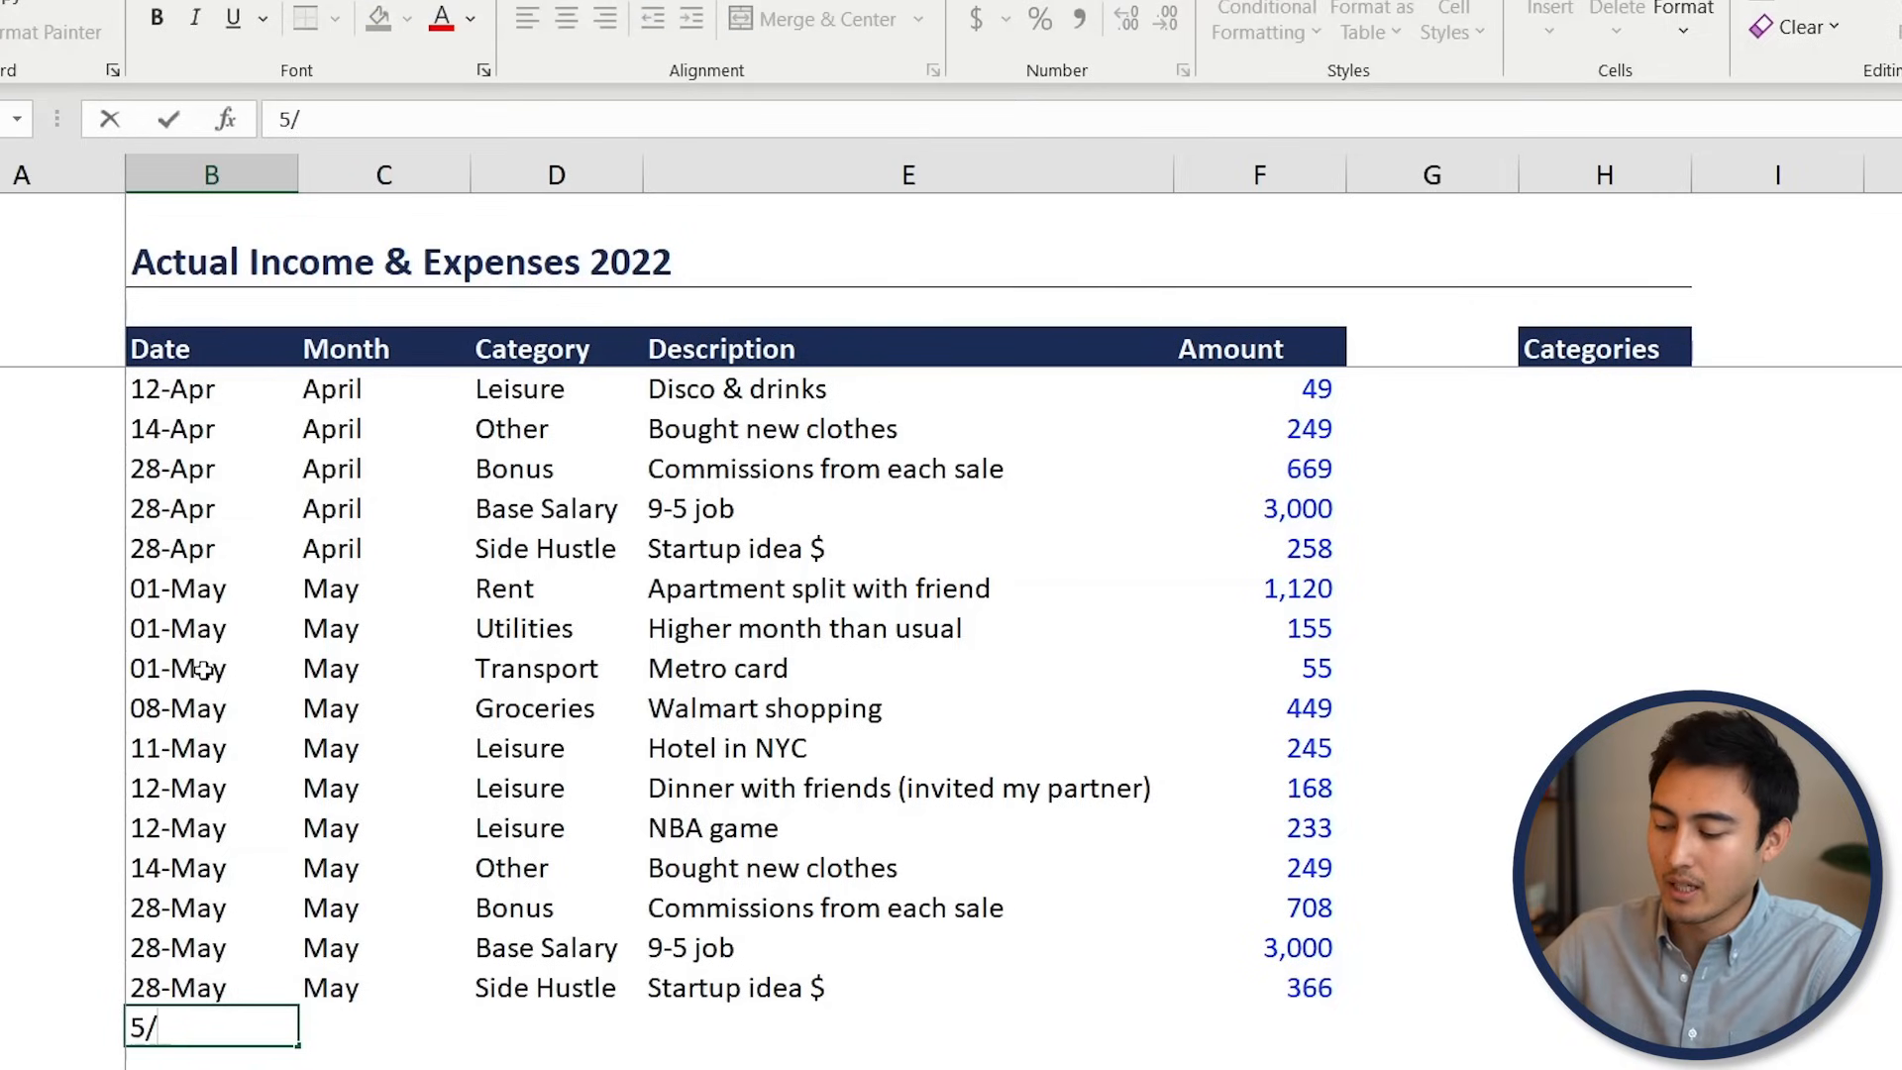
text(29/2022)
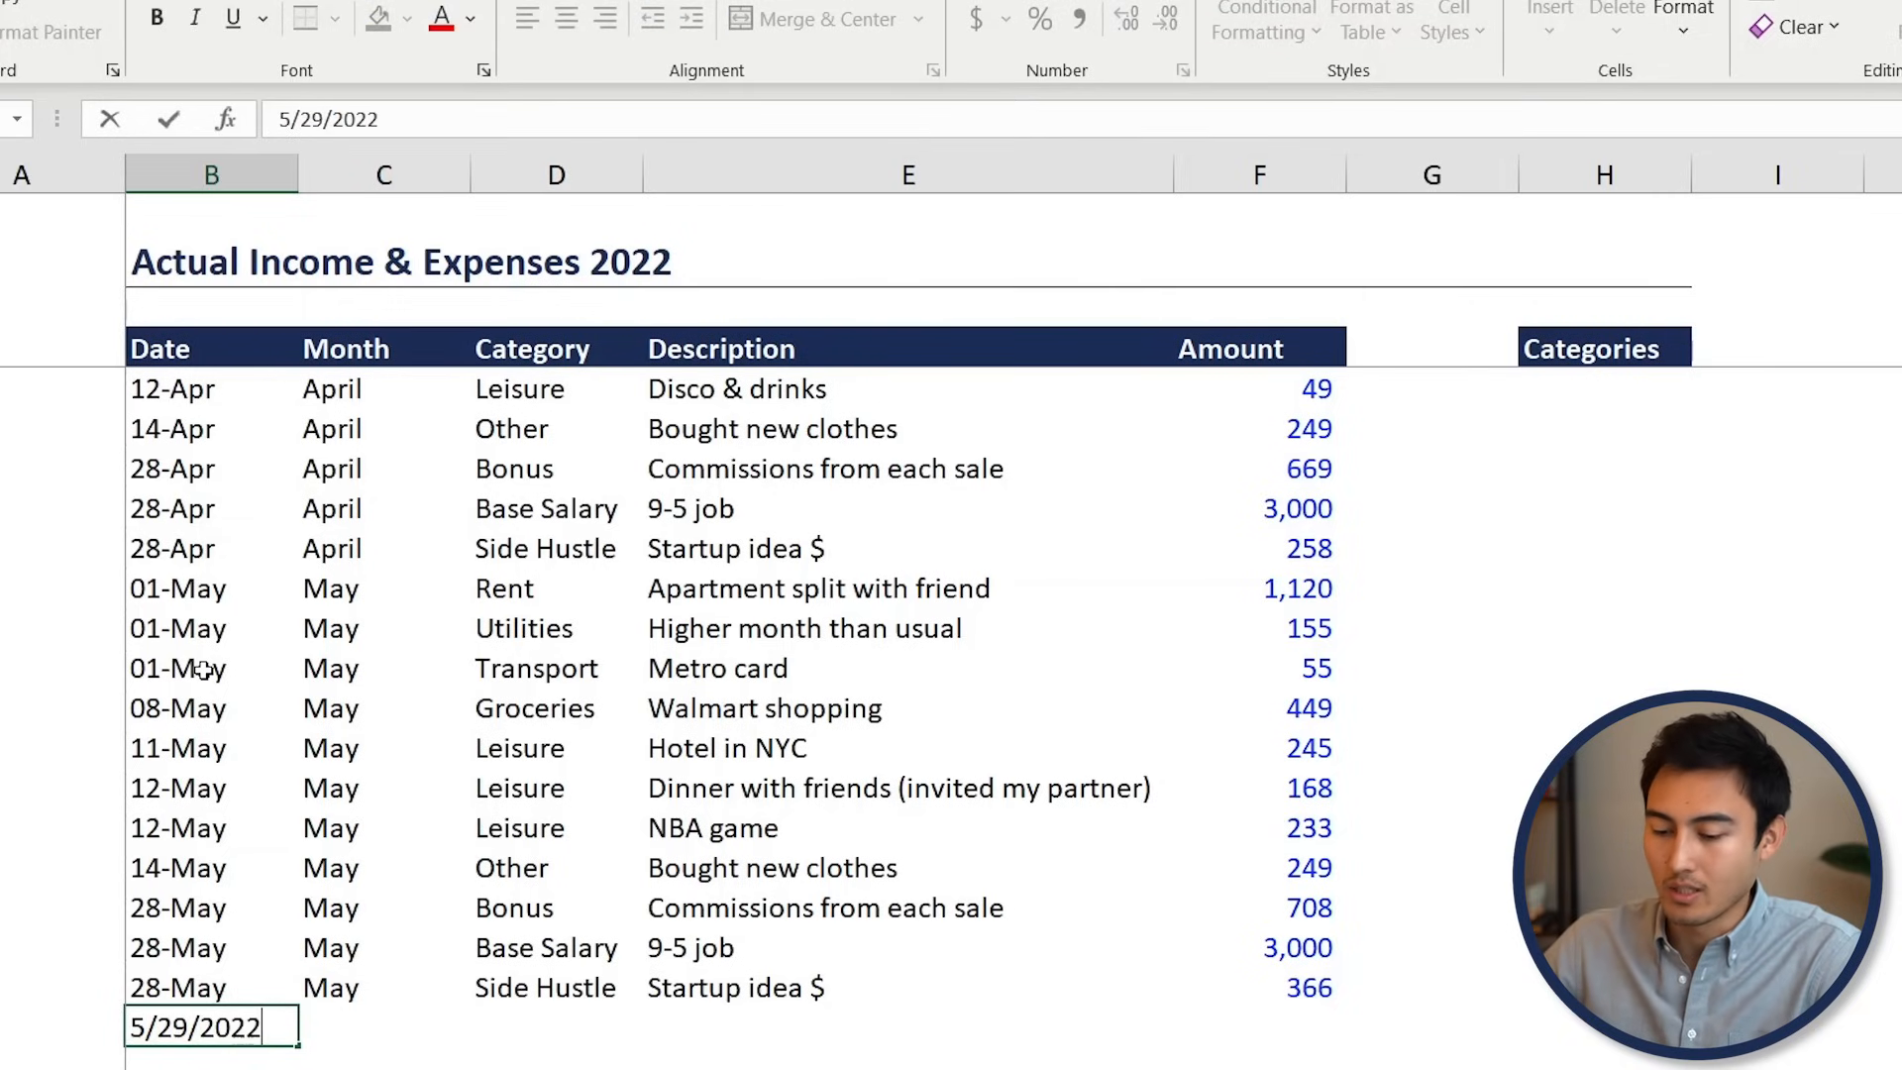
key(Tab)
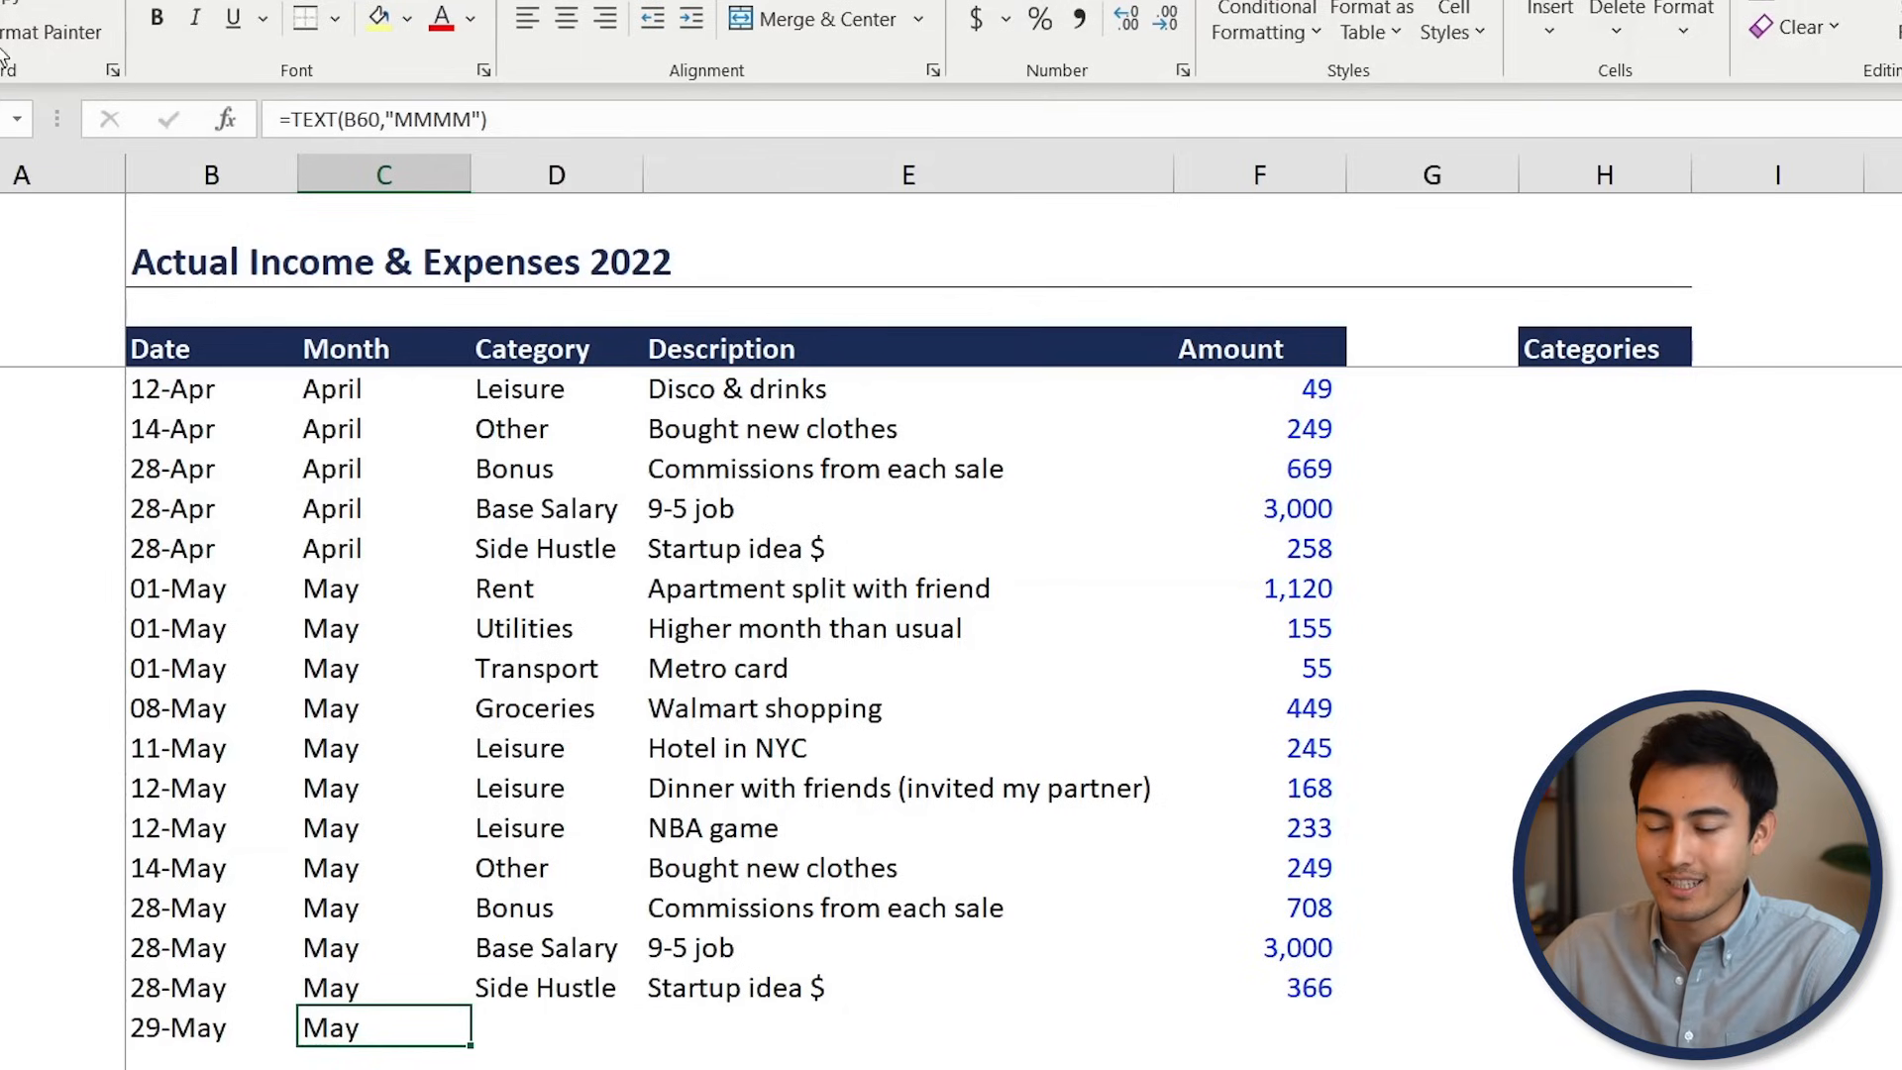
Examine the value and format arguments of the TEXT month formula in C60, leaving the formula as it is
click(527, 121)
click(308, 121)
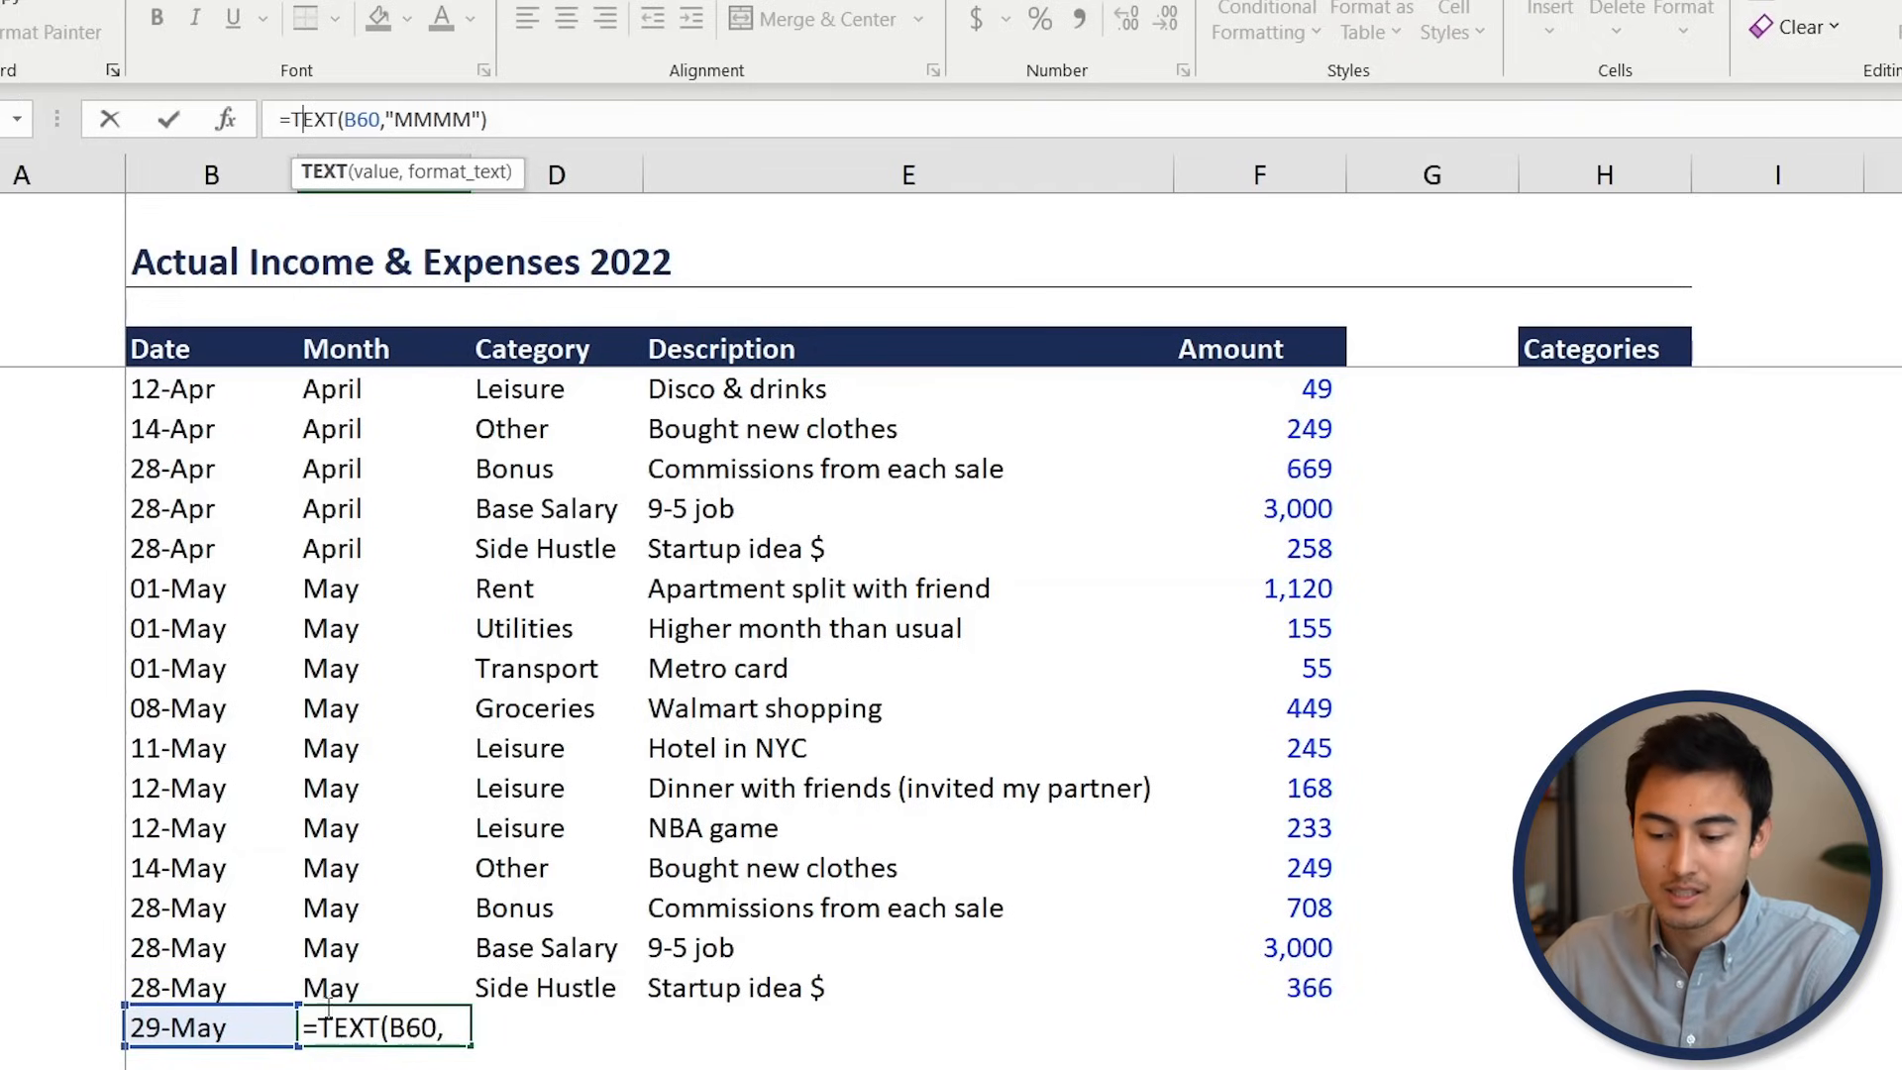
click(417, 118)
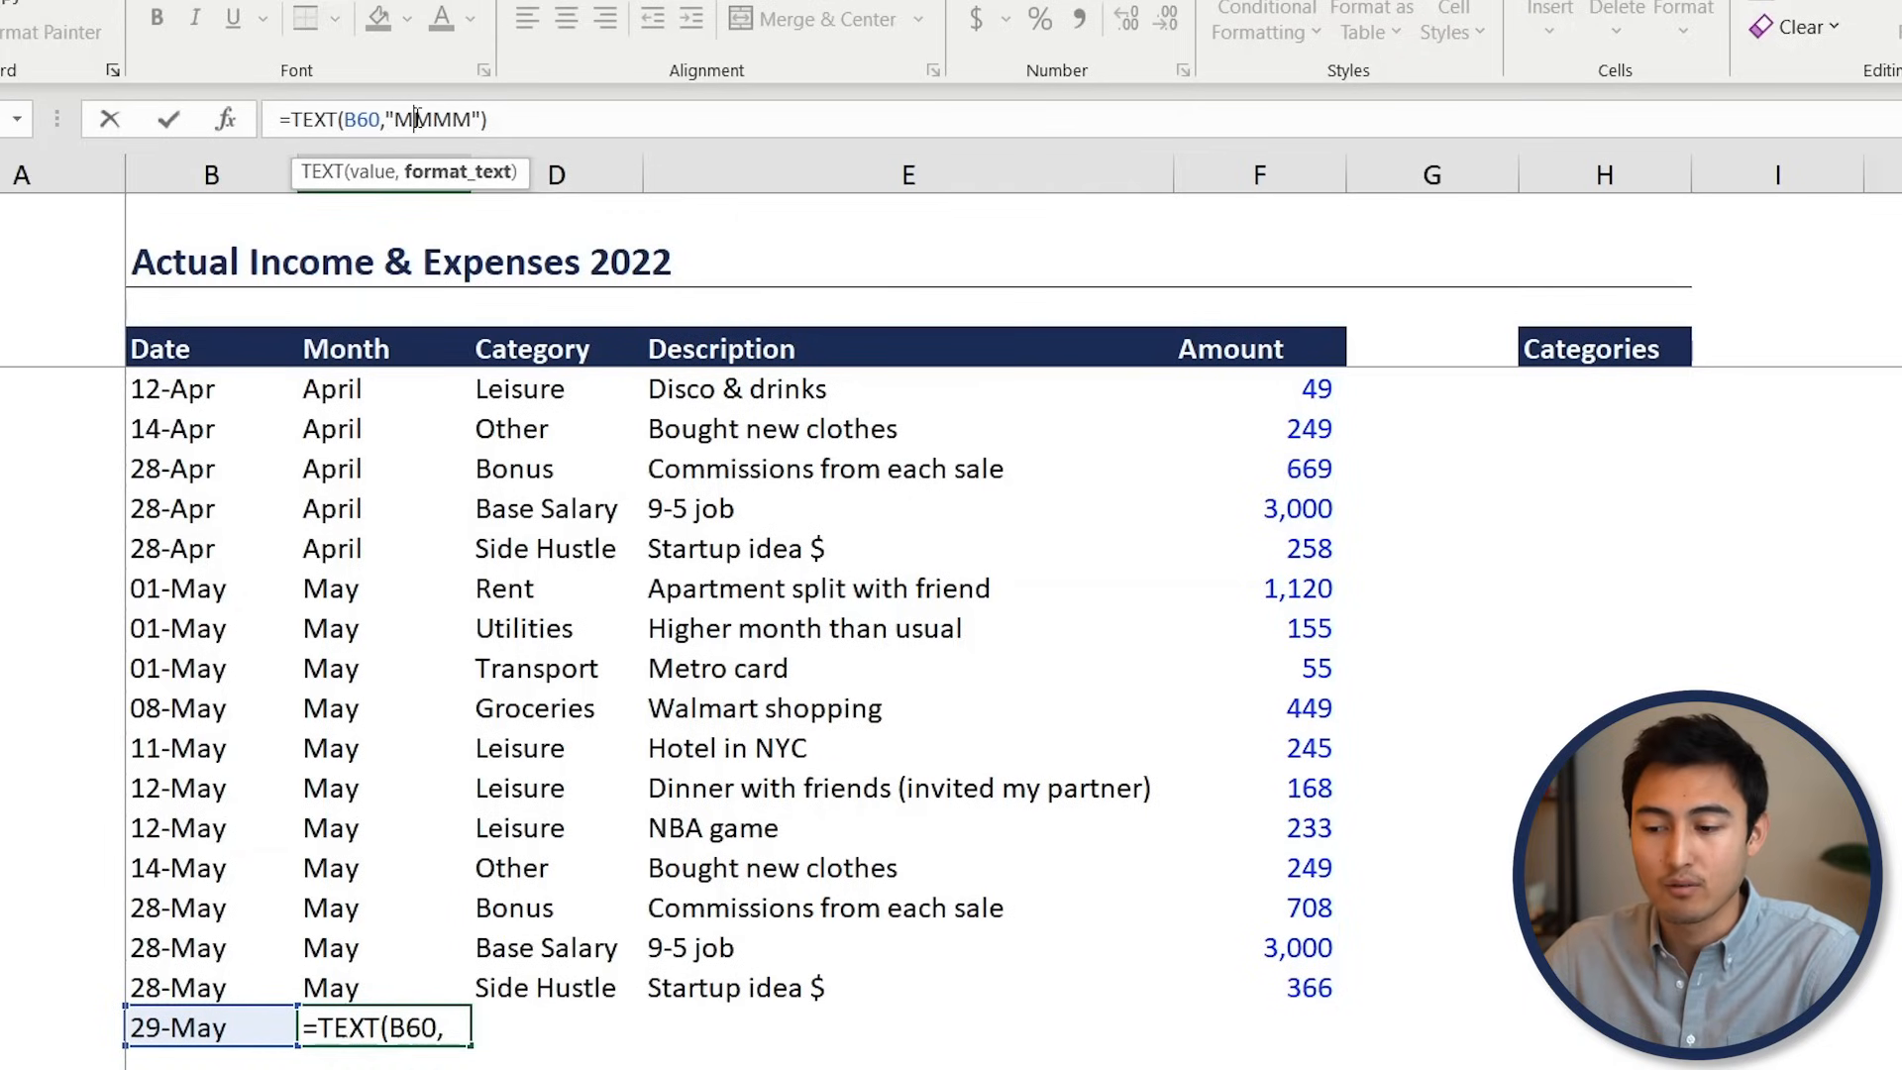
click(493, 115)
key(Escape)
Set the category of the 29-May transaction to Side Hustle by copying it from the row above
key(Right)
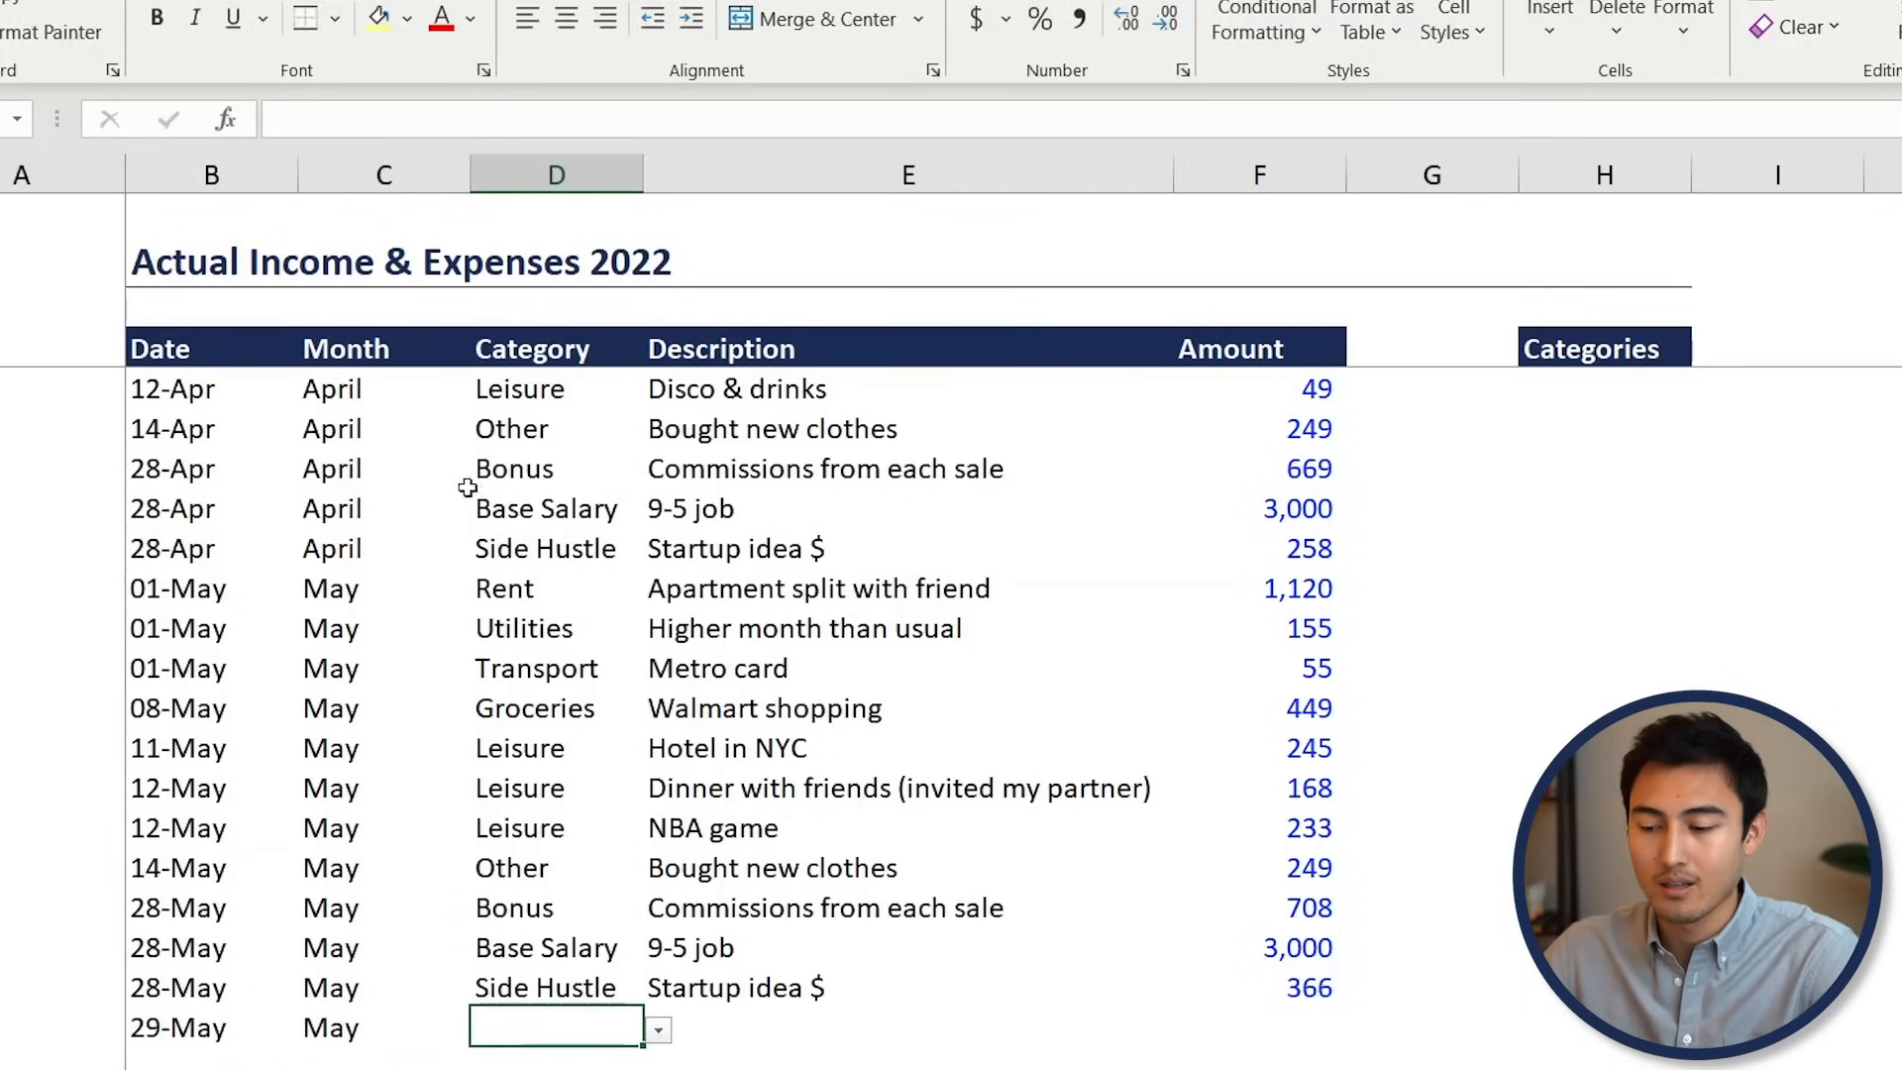
click(659, 1030)
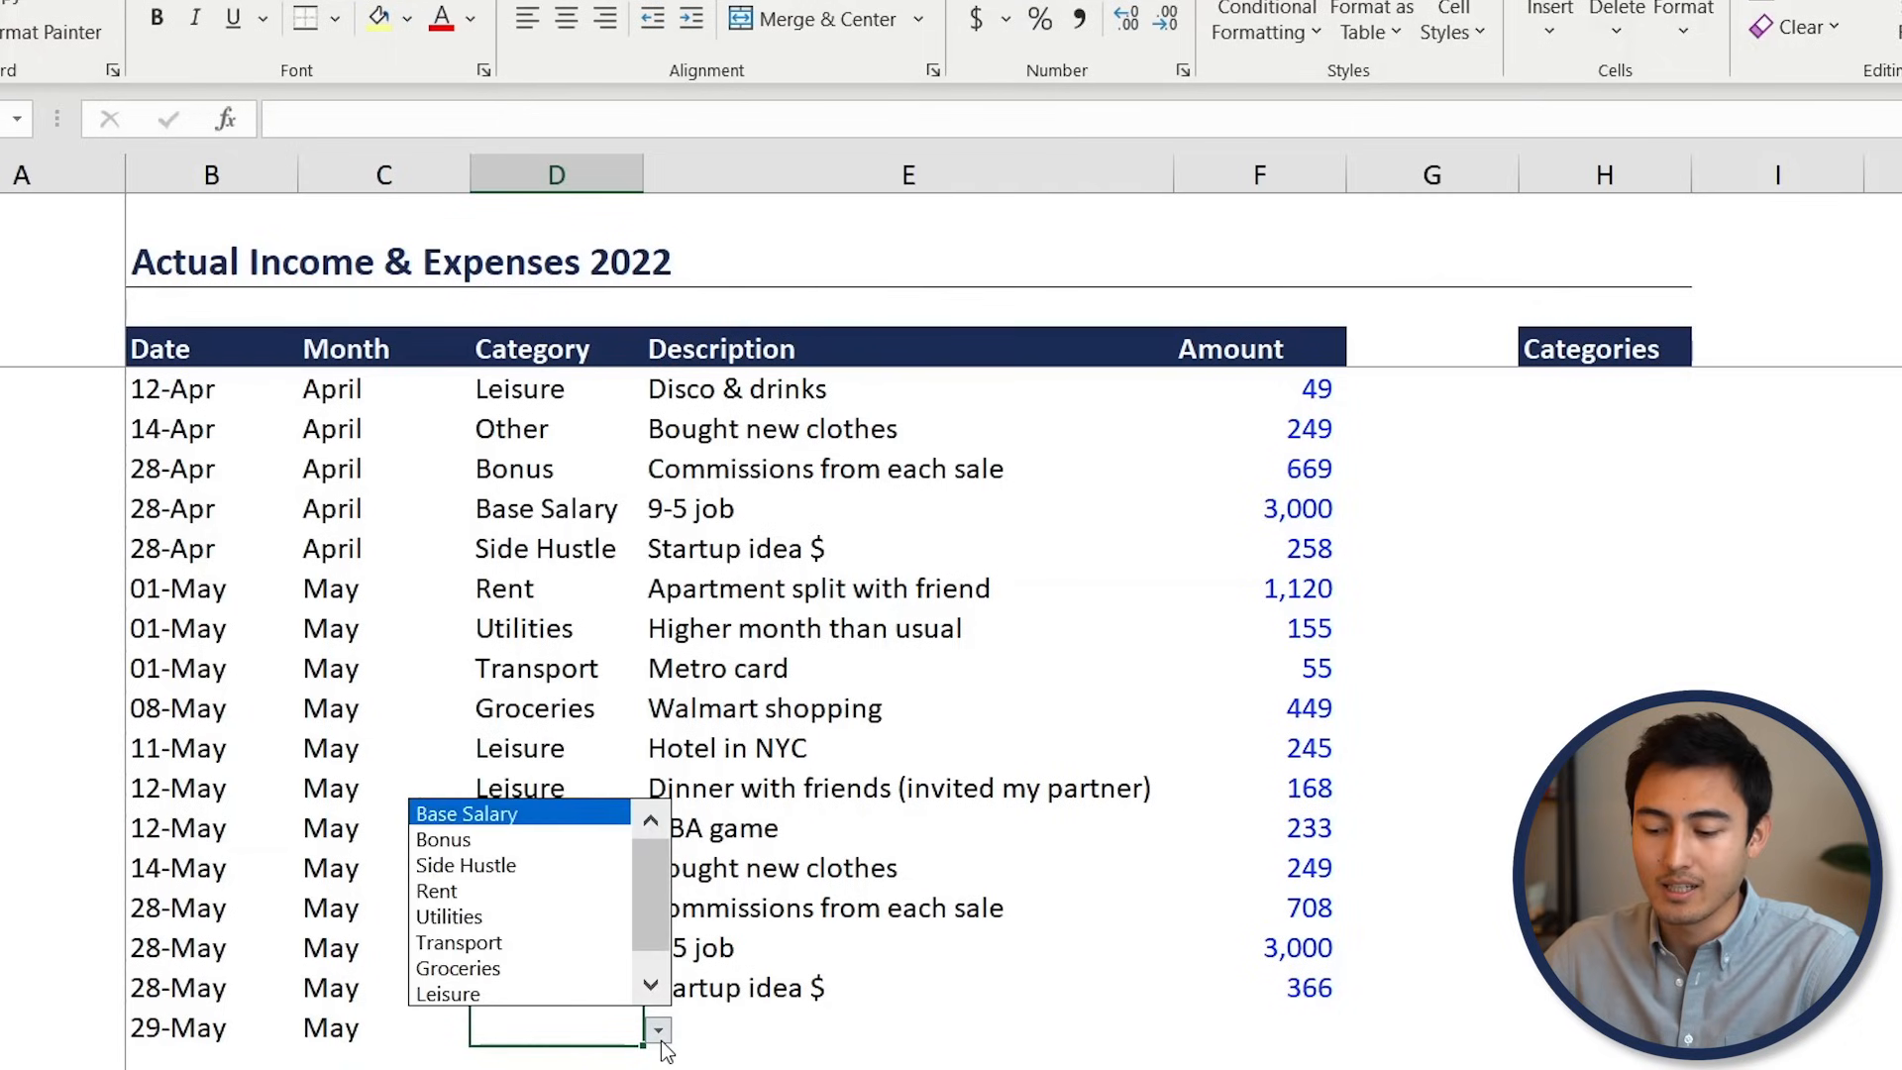
key(Escape)
key(ctrl+d)
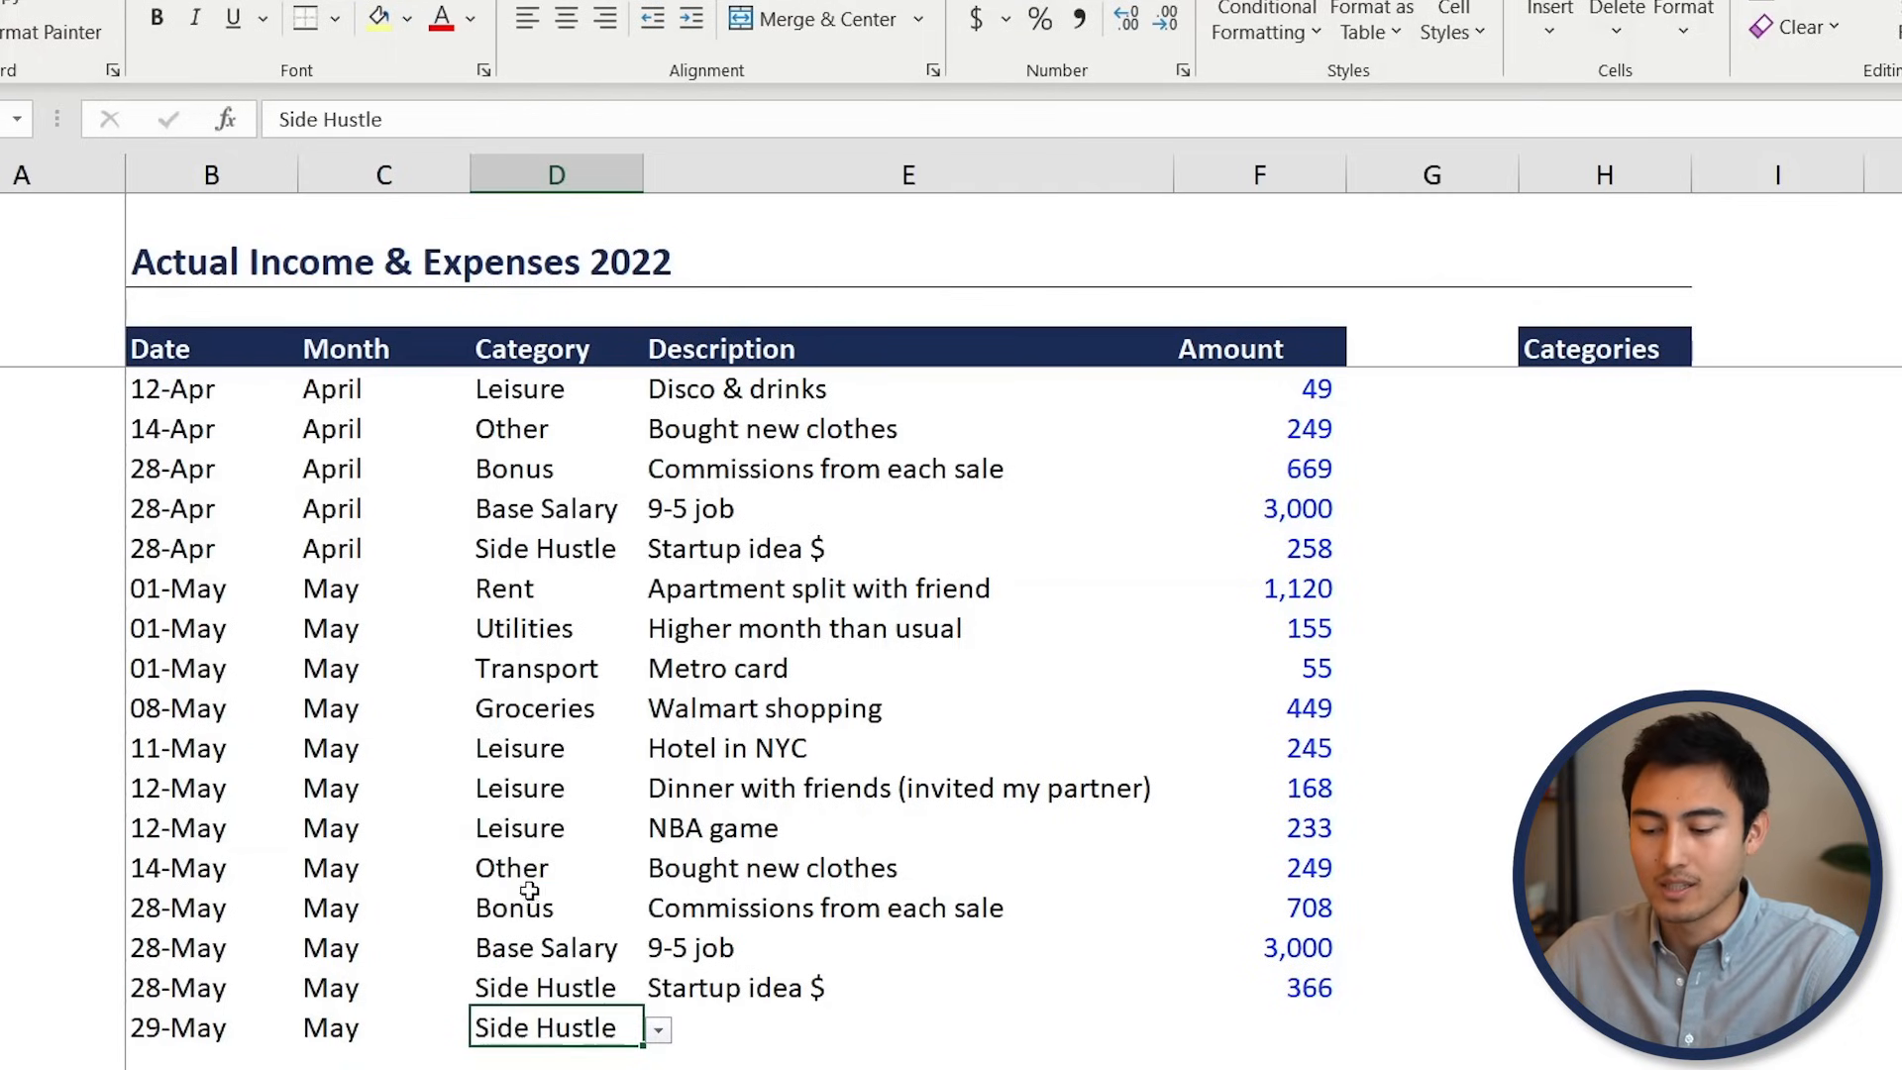
Give the 29-May transaction the description Lemonade and the amount 1000
key(Right)
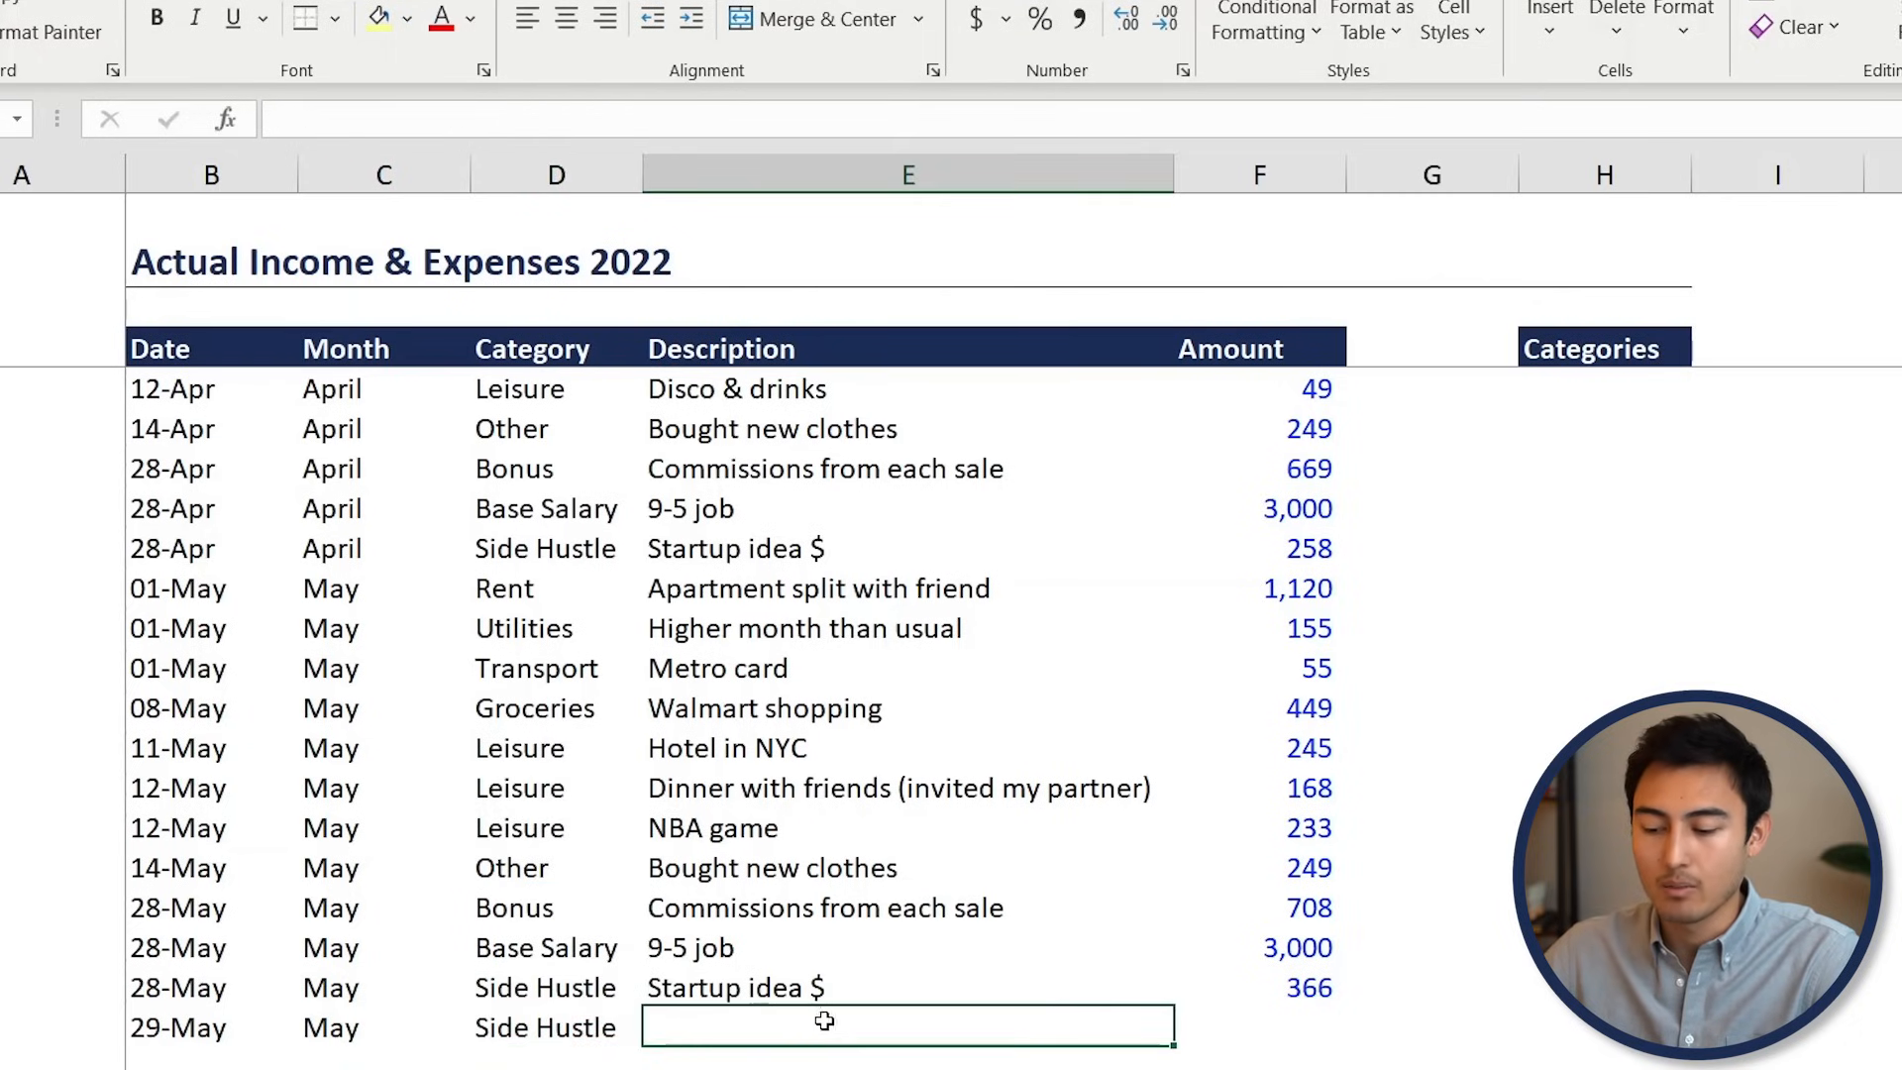
text(Lemoan)
key(BackSpace)
key(BackSpace)
key(Tab)
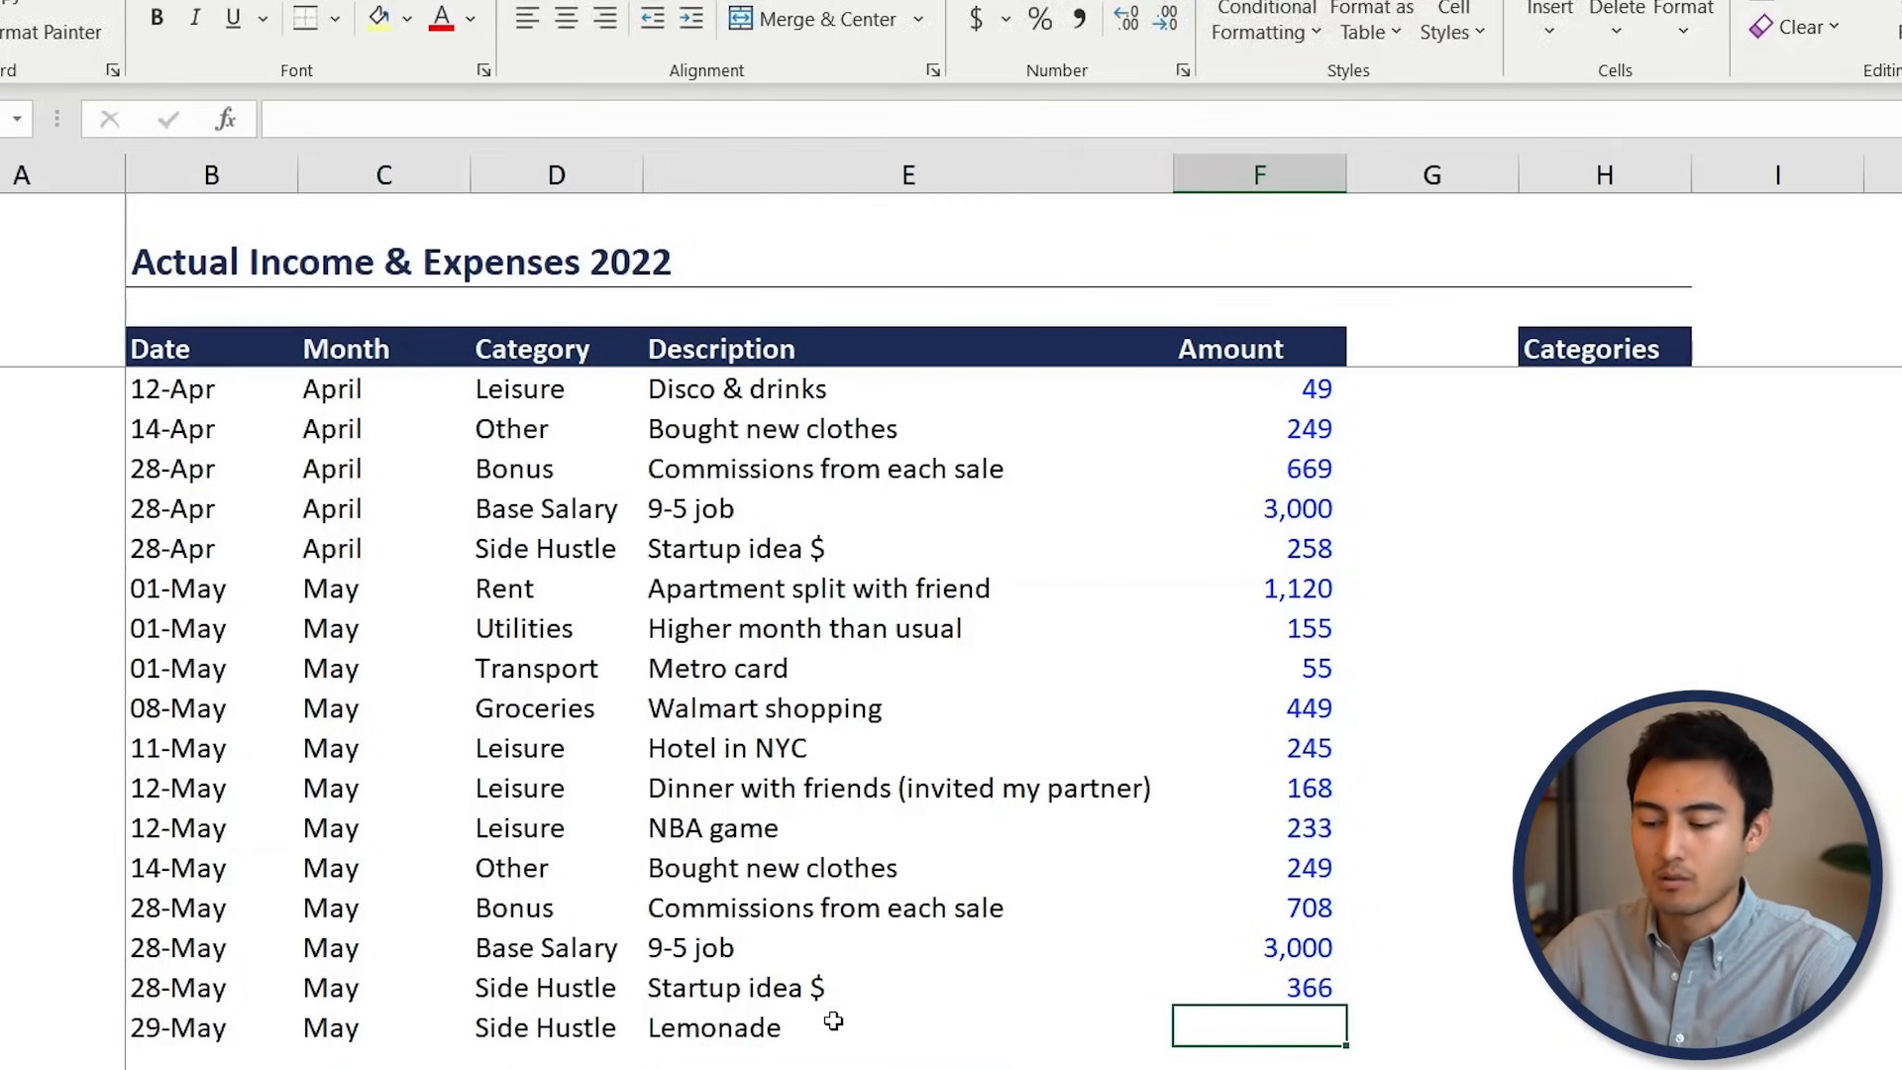
text(1000)
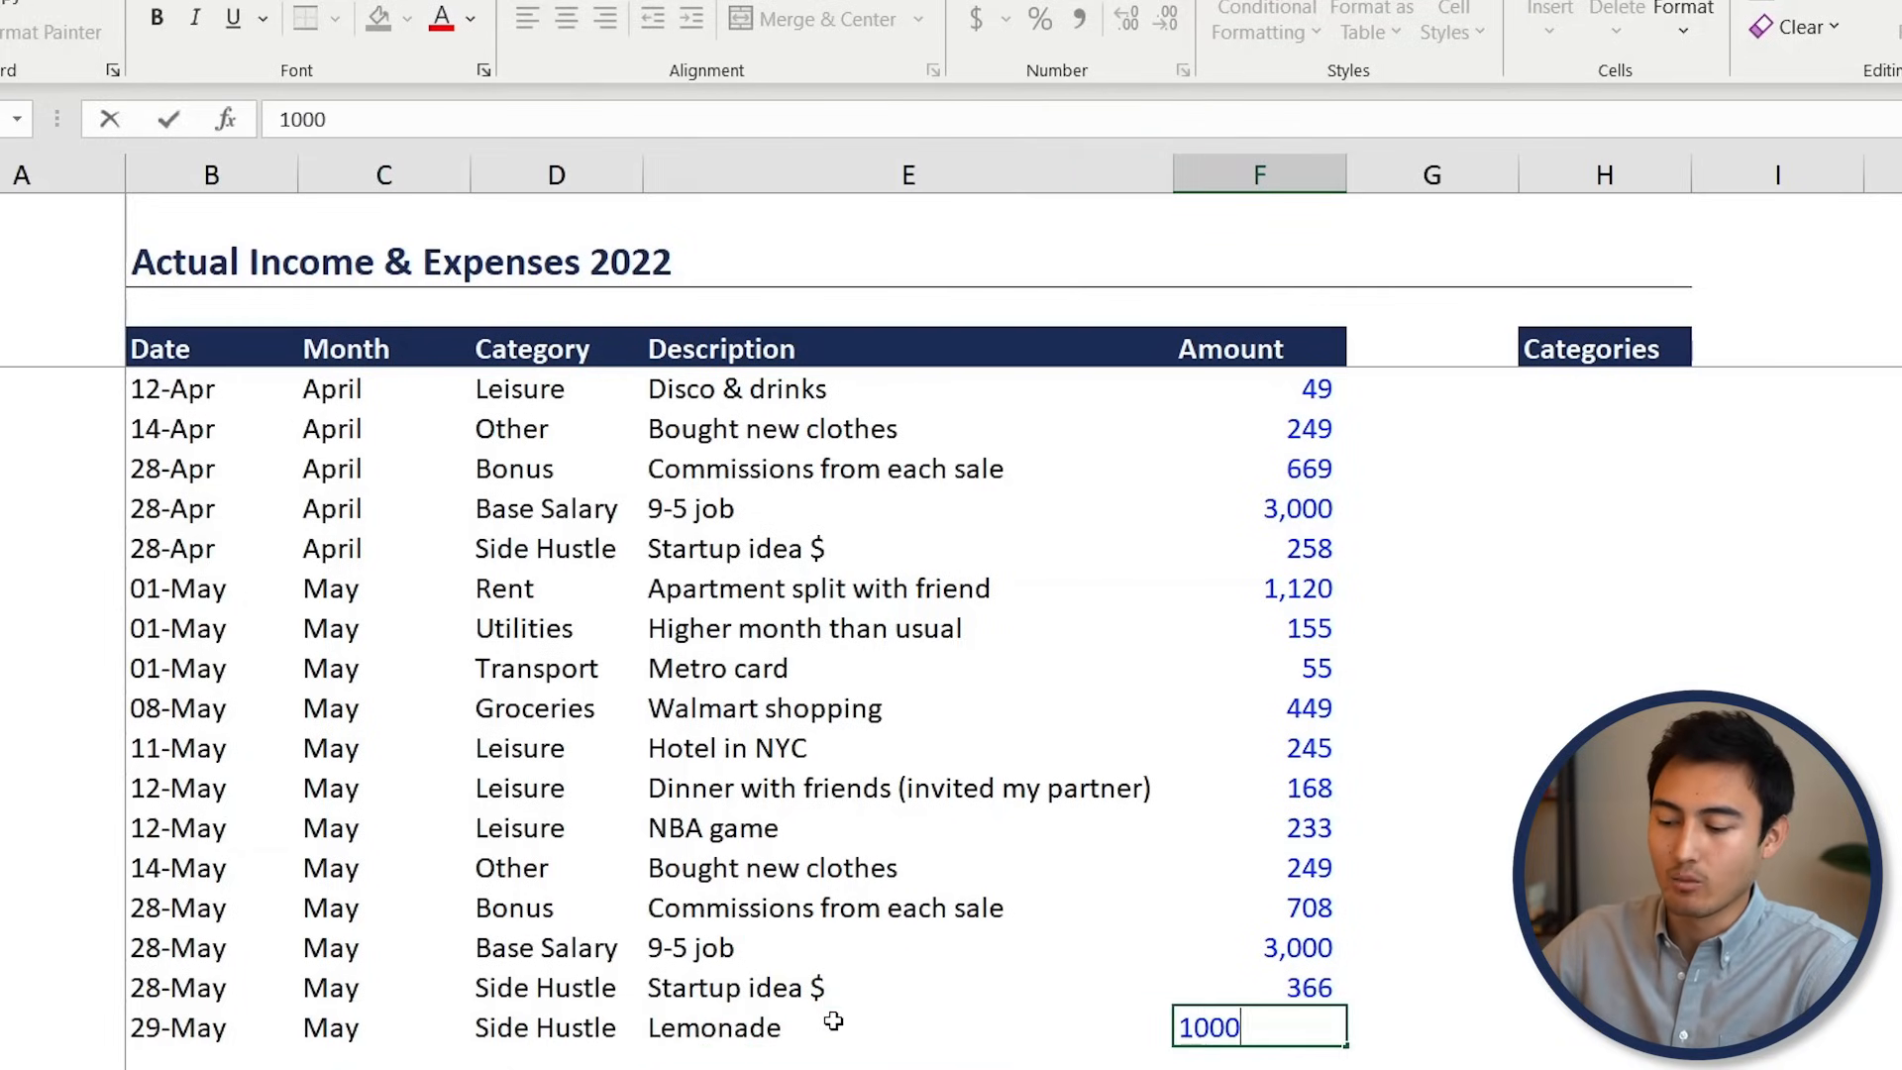
key(Return)
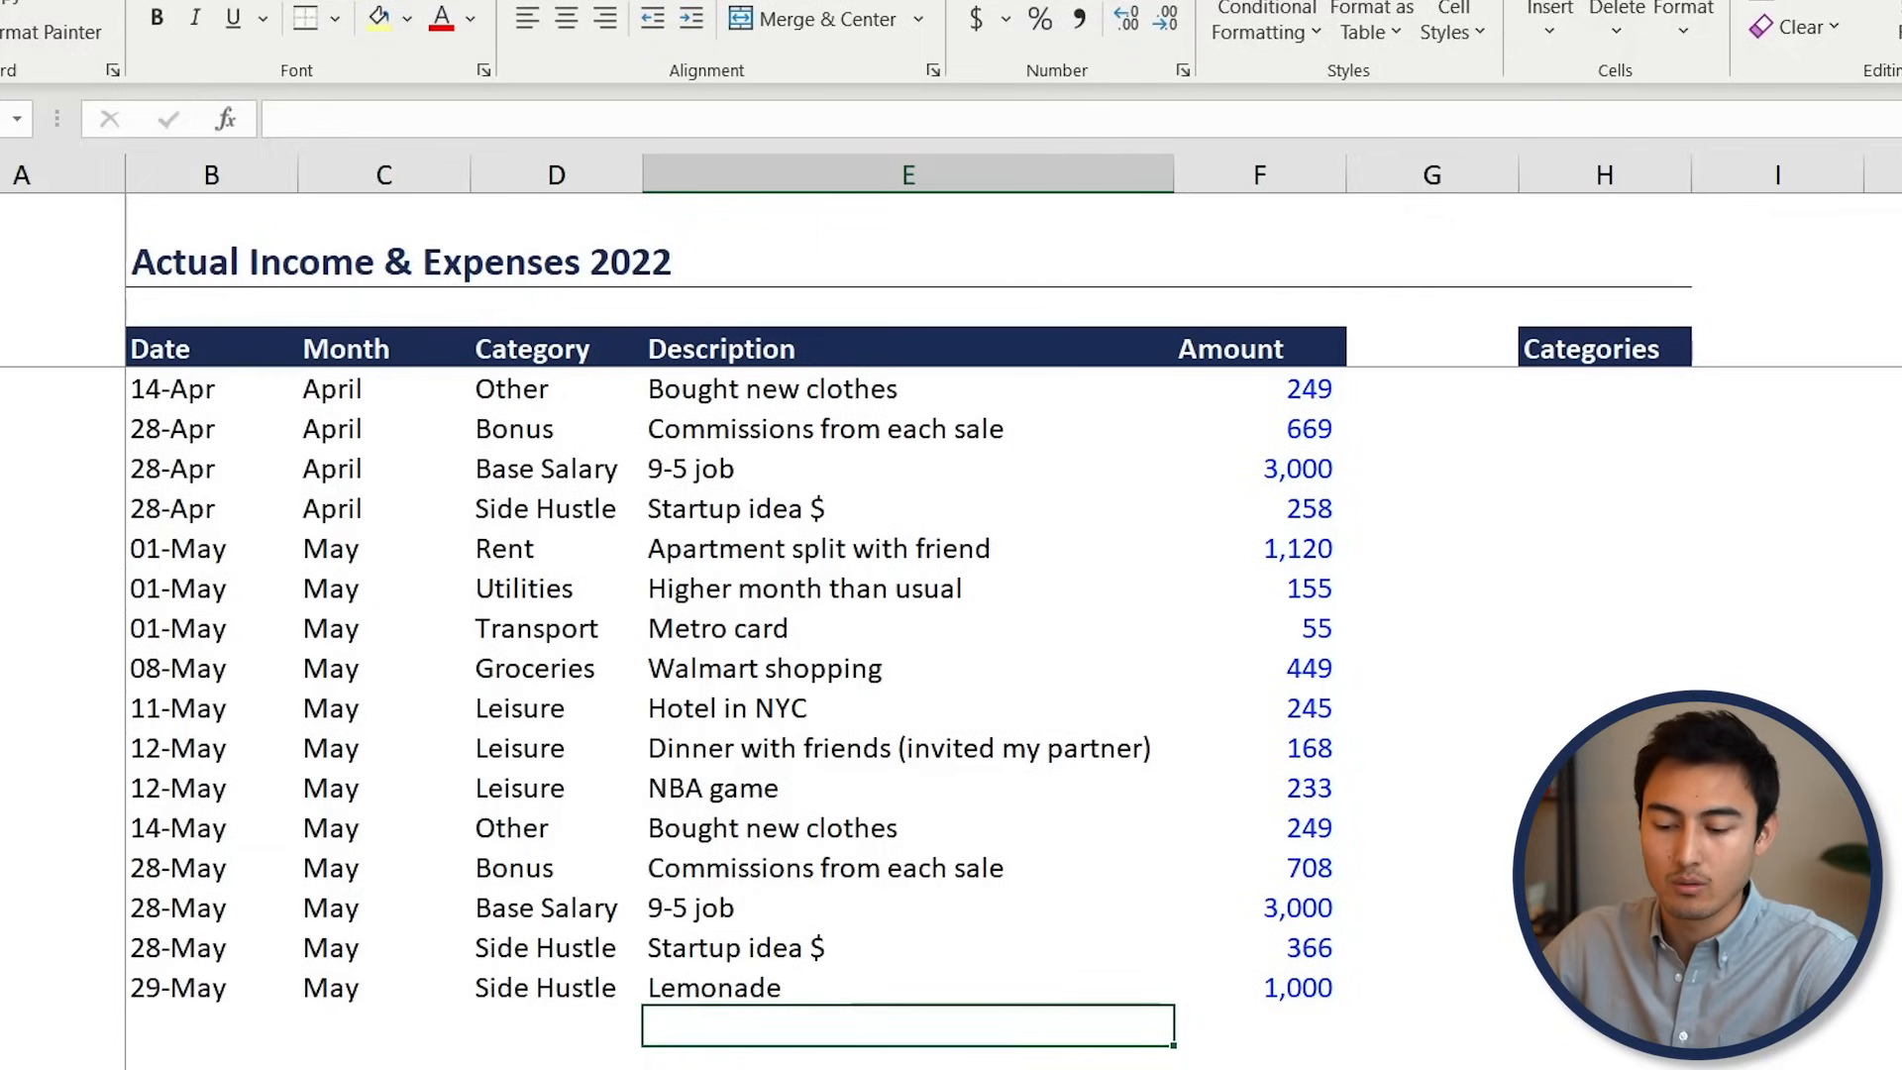
Return to the Dashboard sheet and choose May as the current month in C4
key(ctrl+Page_Up)
click(484, 269)
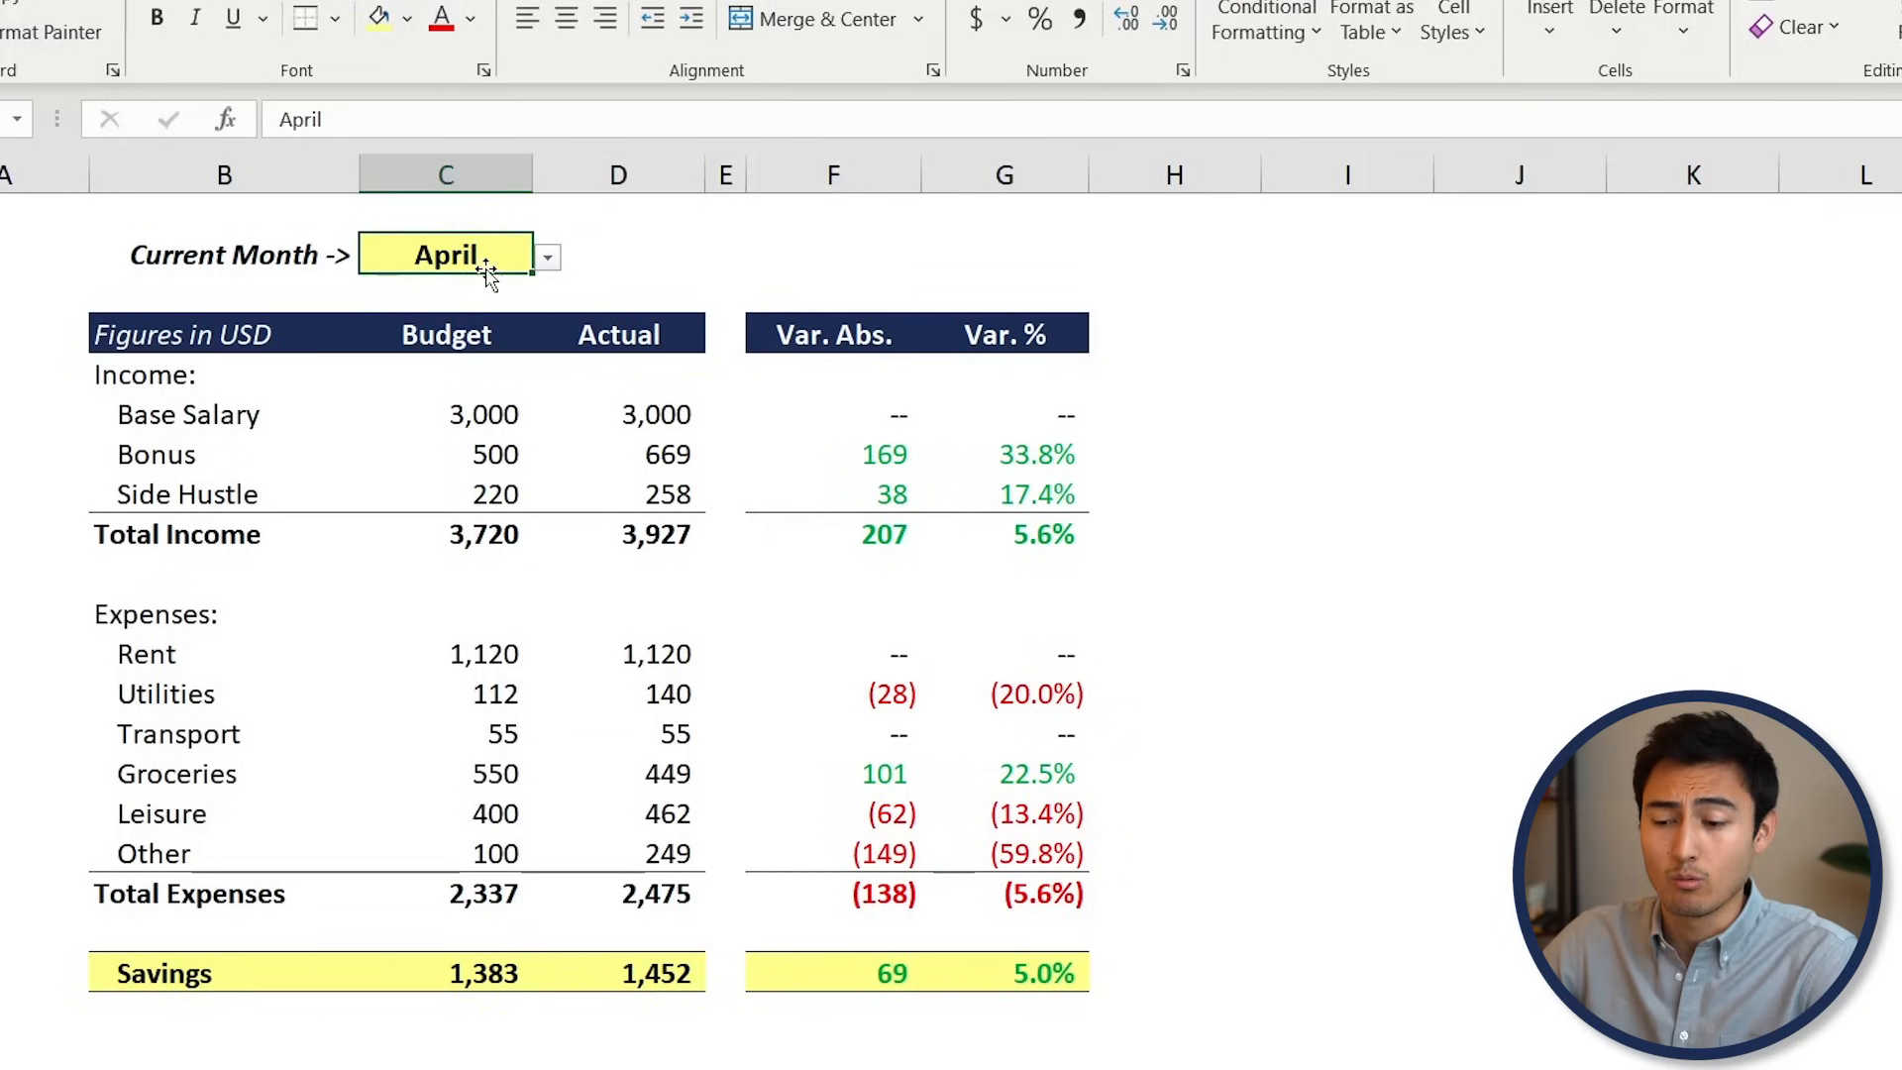
click(548, 257)
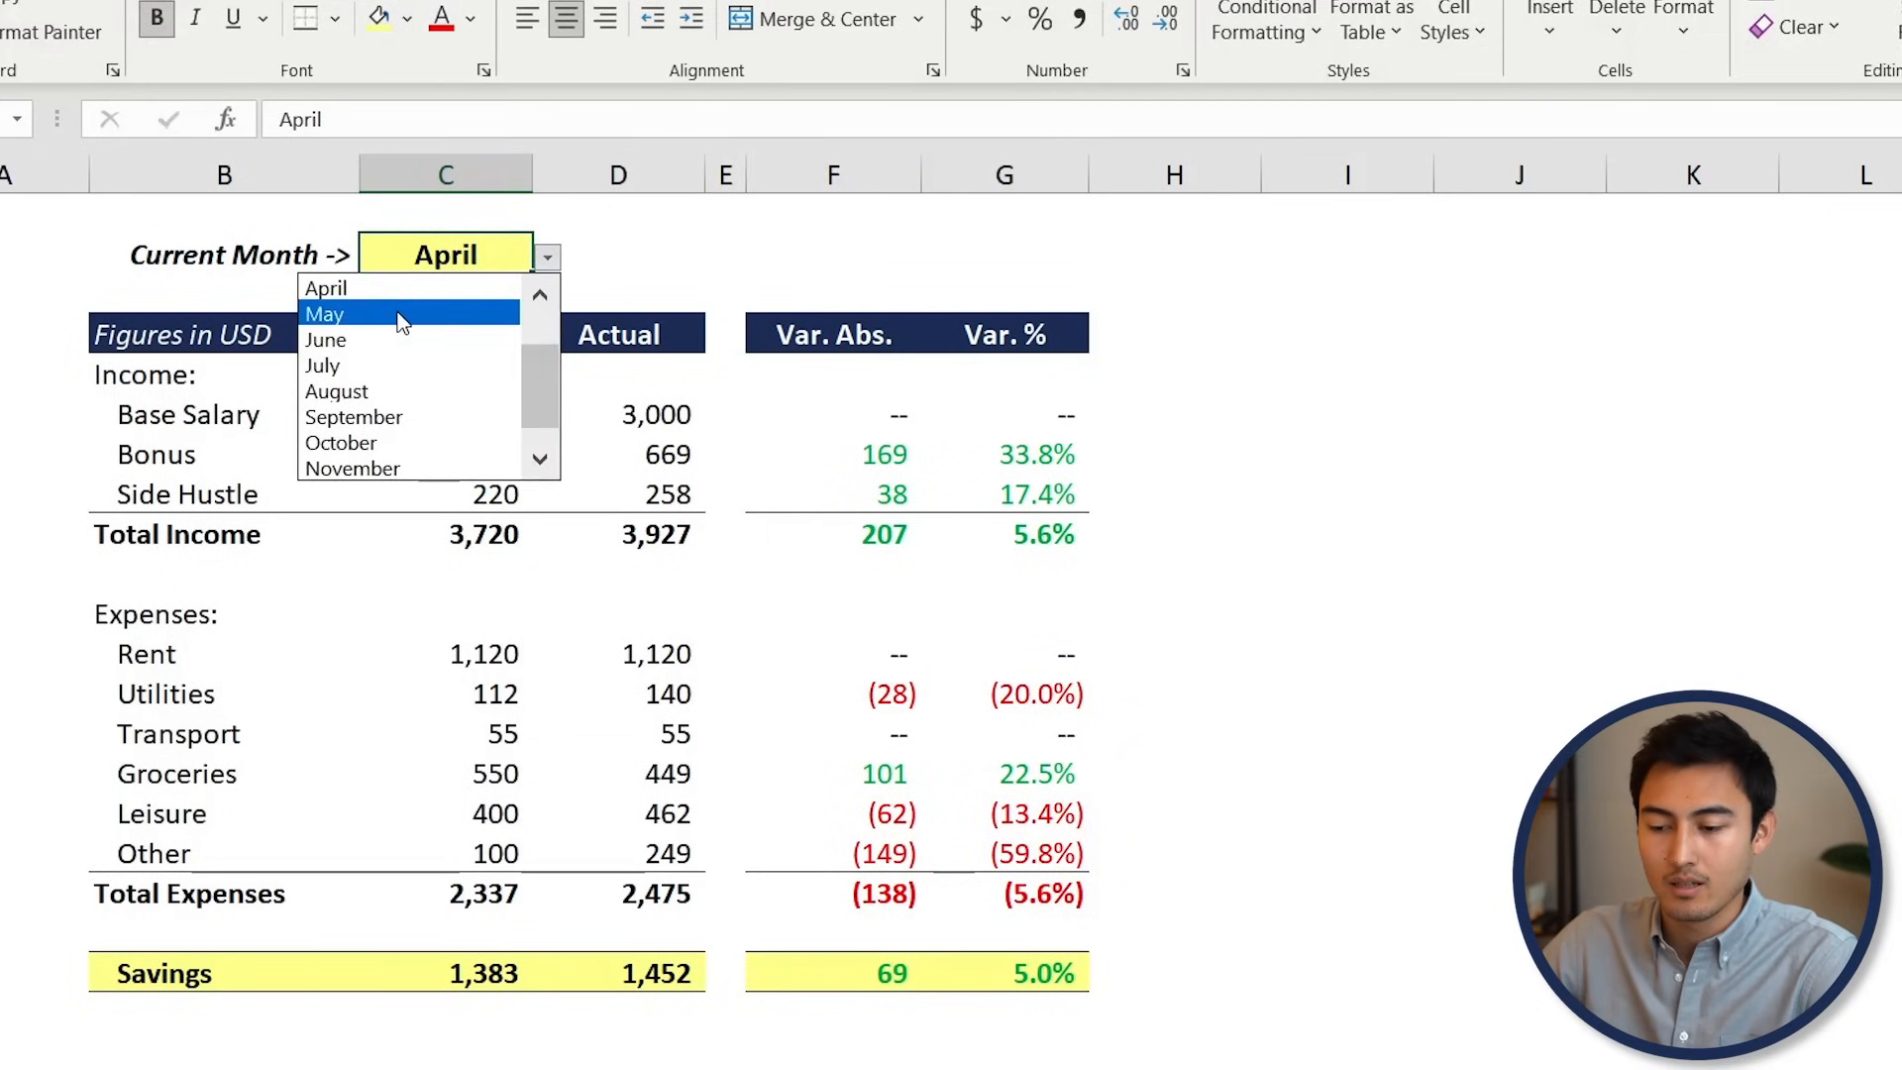
click(401, 314)
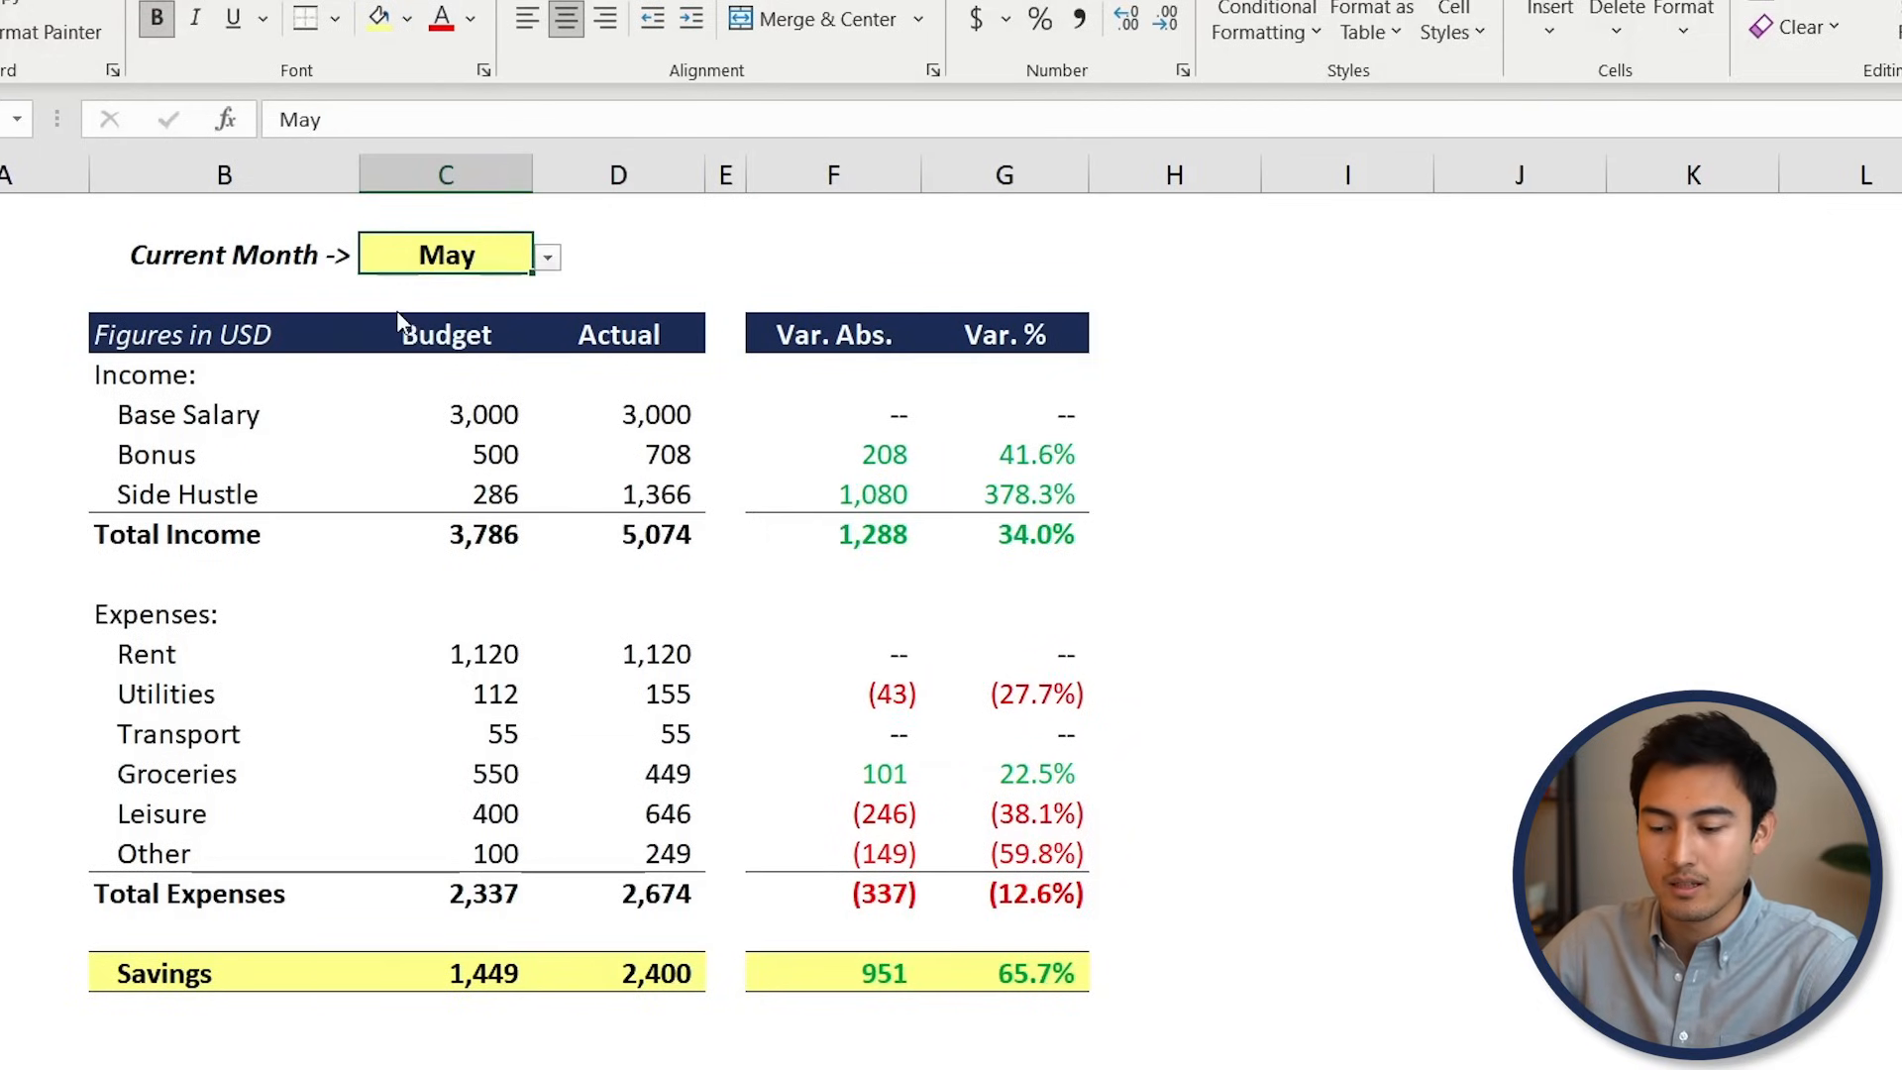
Compare the Side Hustle actual in D10 with the May Side Hustle amounts on the Actual sheet
click(239, 487)
click(624, 498)
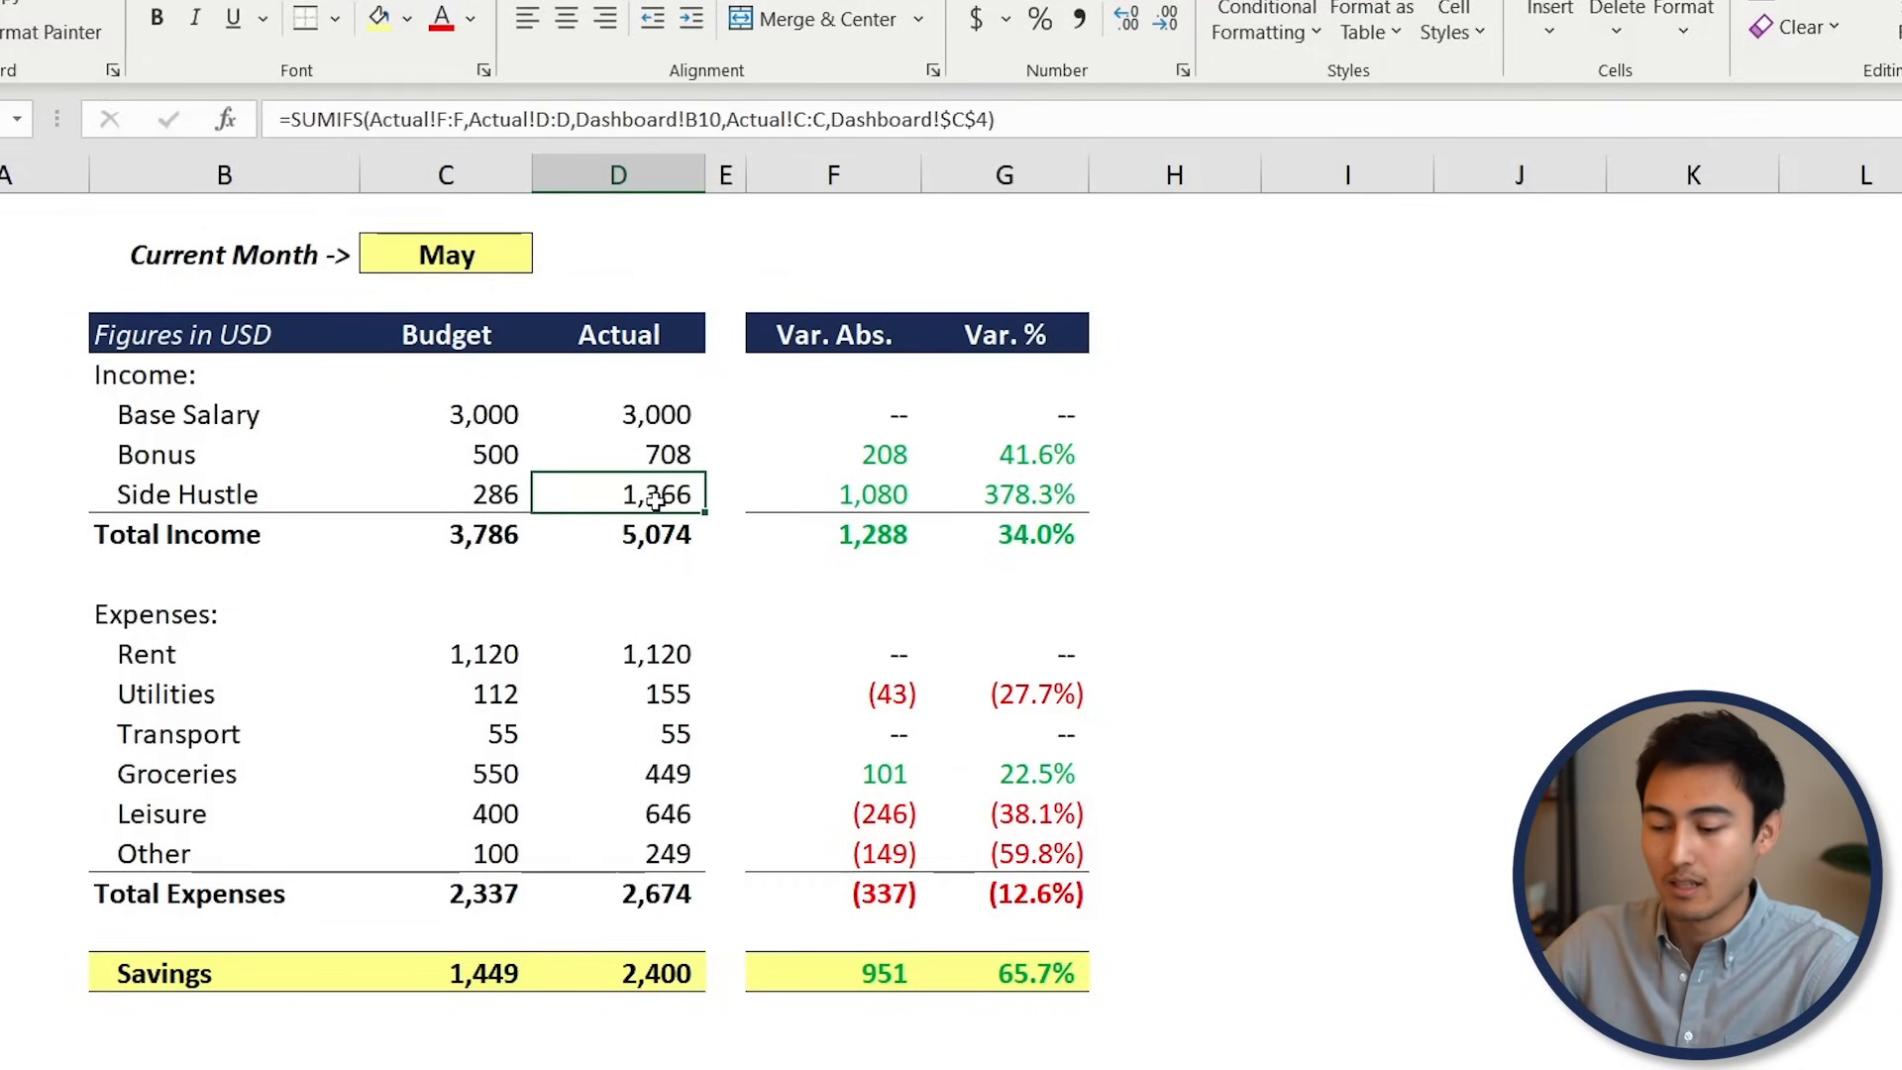
key(ctrl+Page_Down)
key(ctrl+Page_Down)
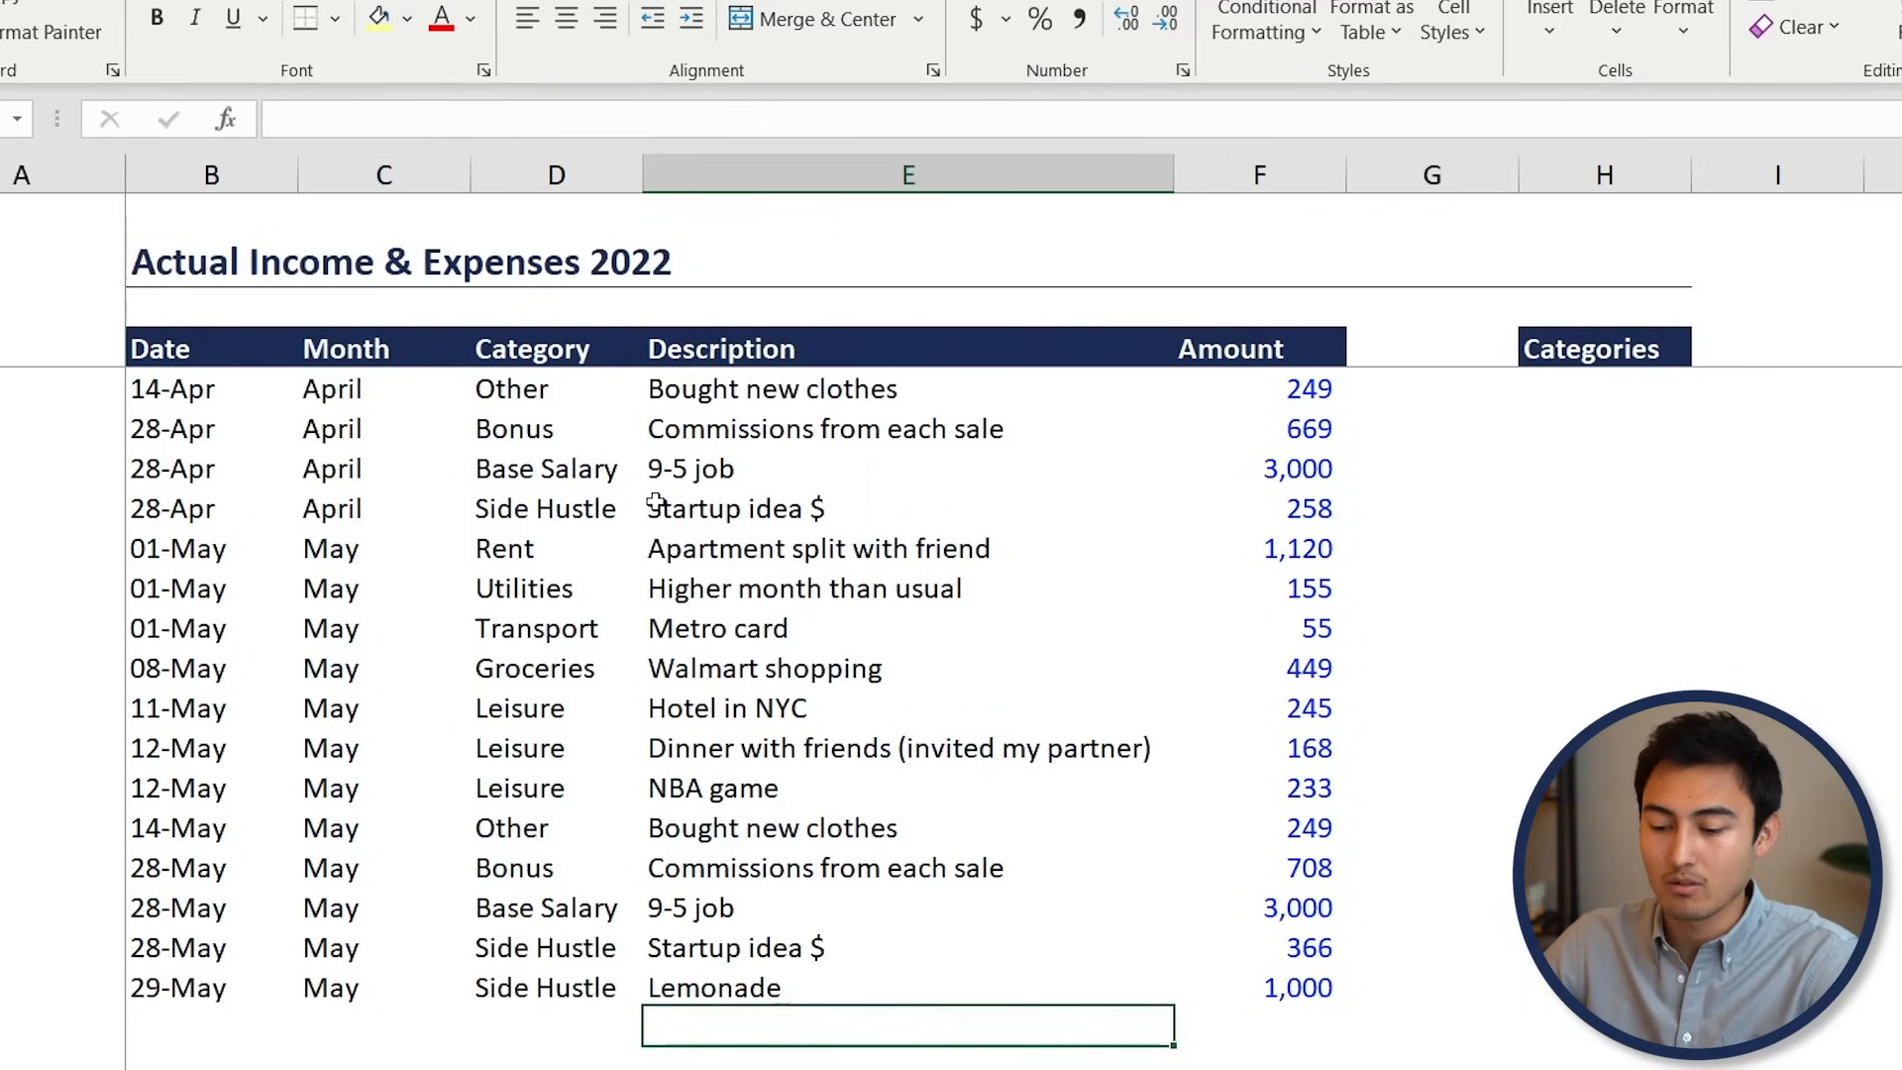
click(1266, 940)
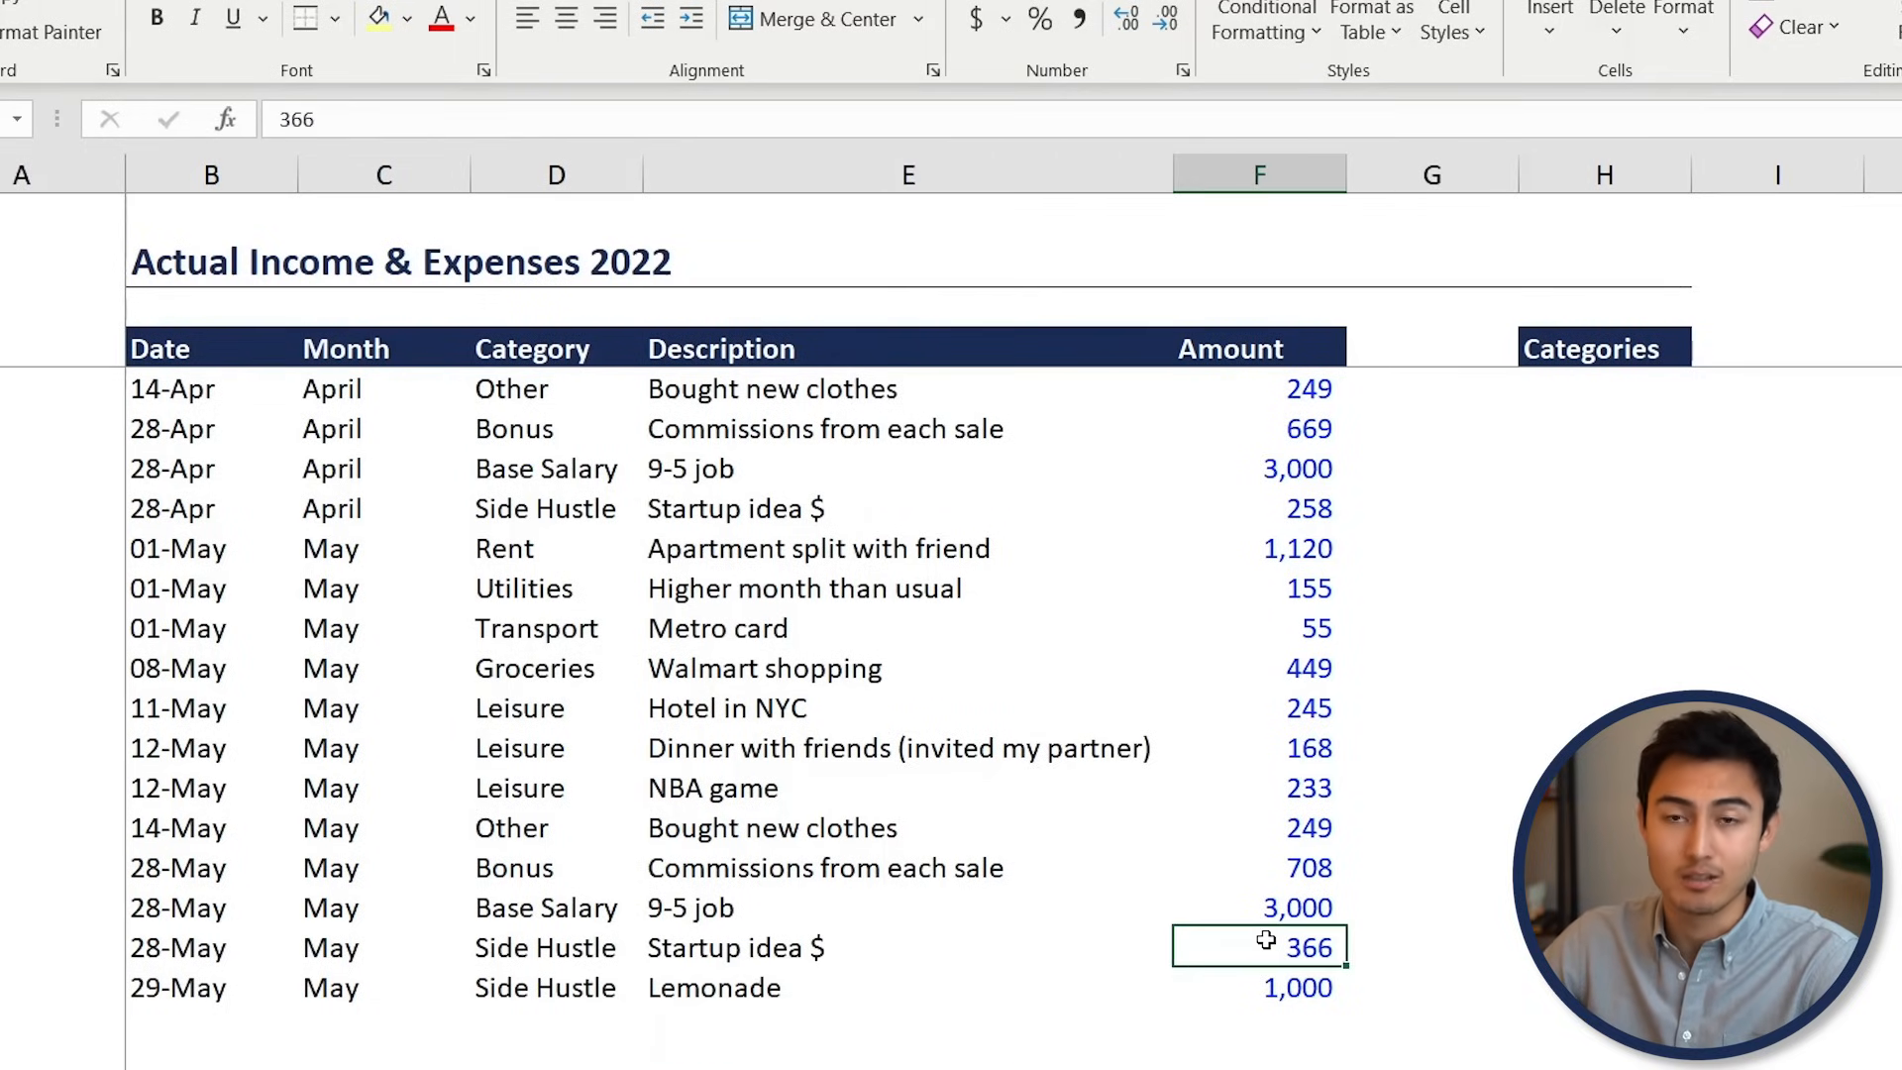
key(Down)
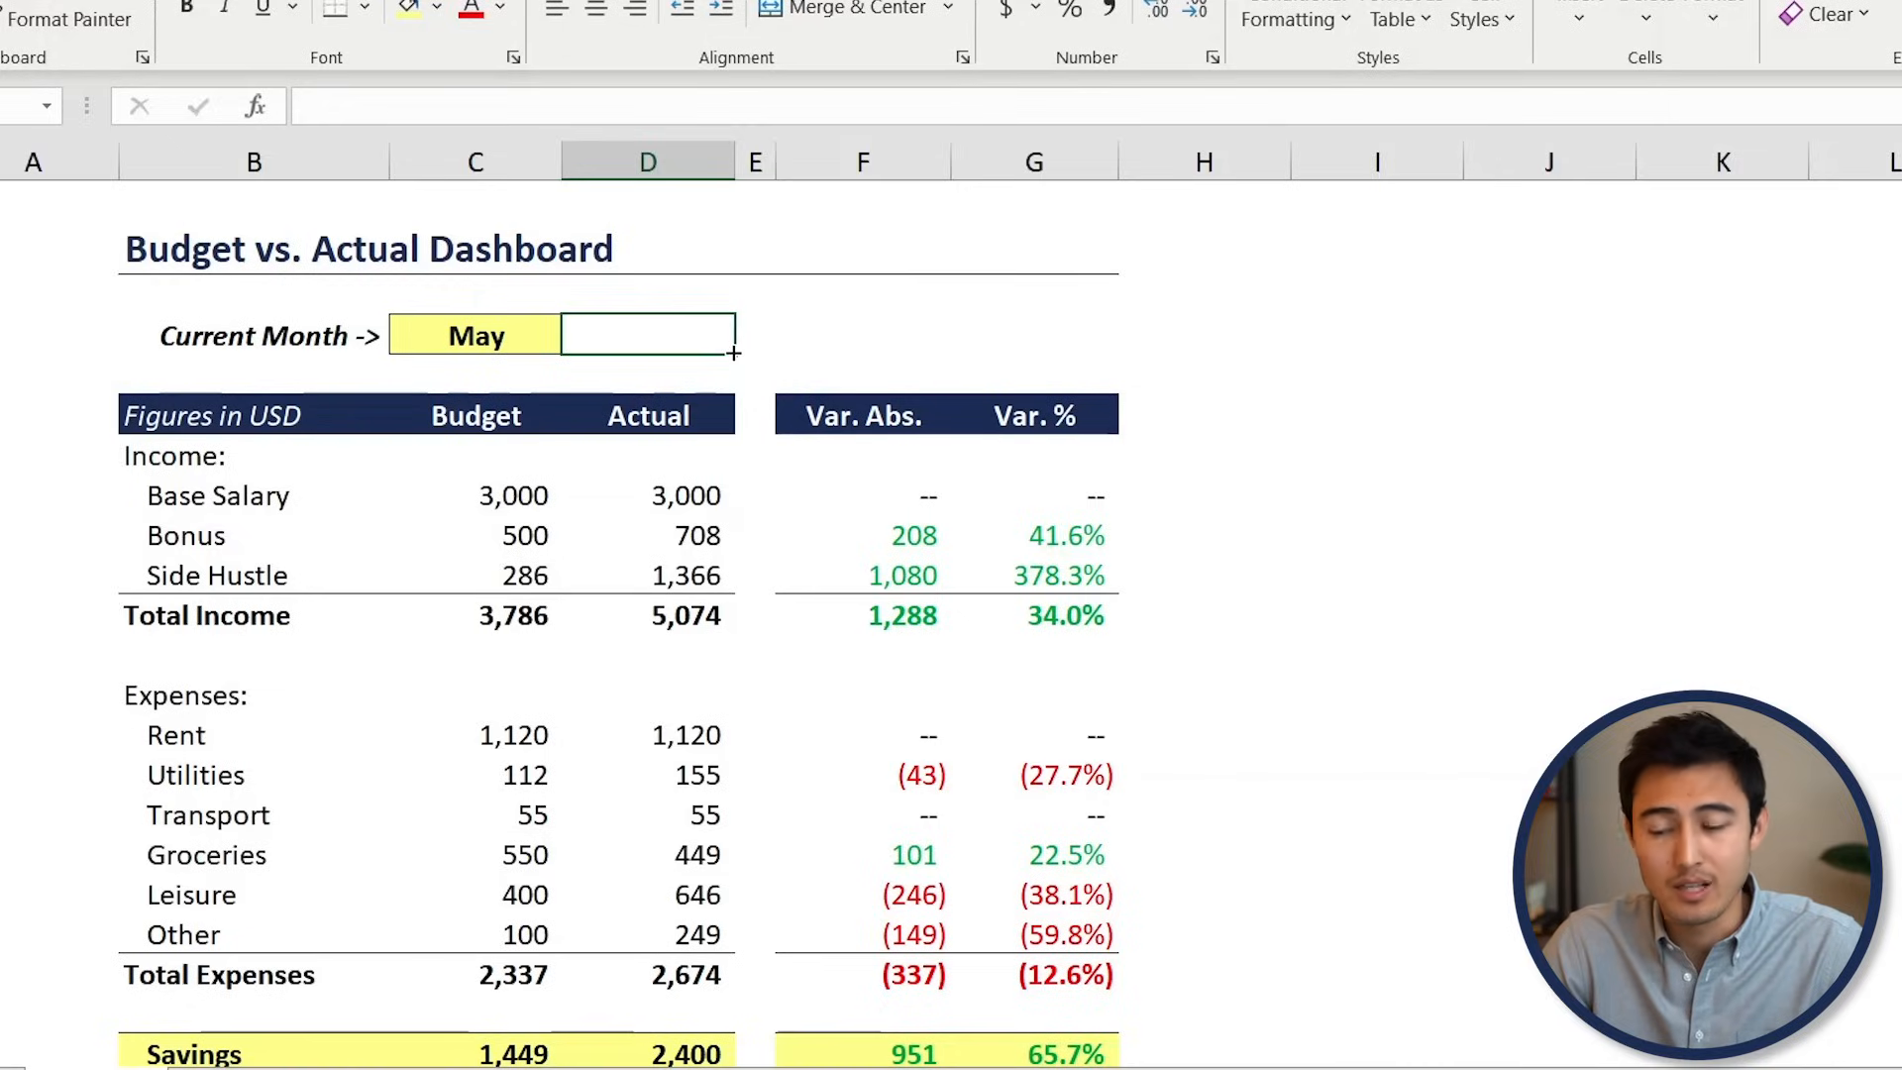
Try the formula =TODAY() in D4 beside the Current Month cell on the dashboard and clear it again
text(=tod)
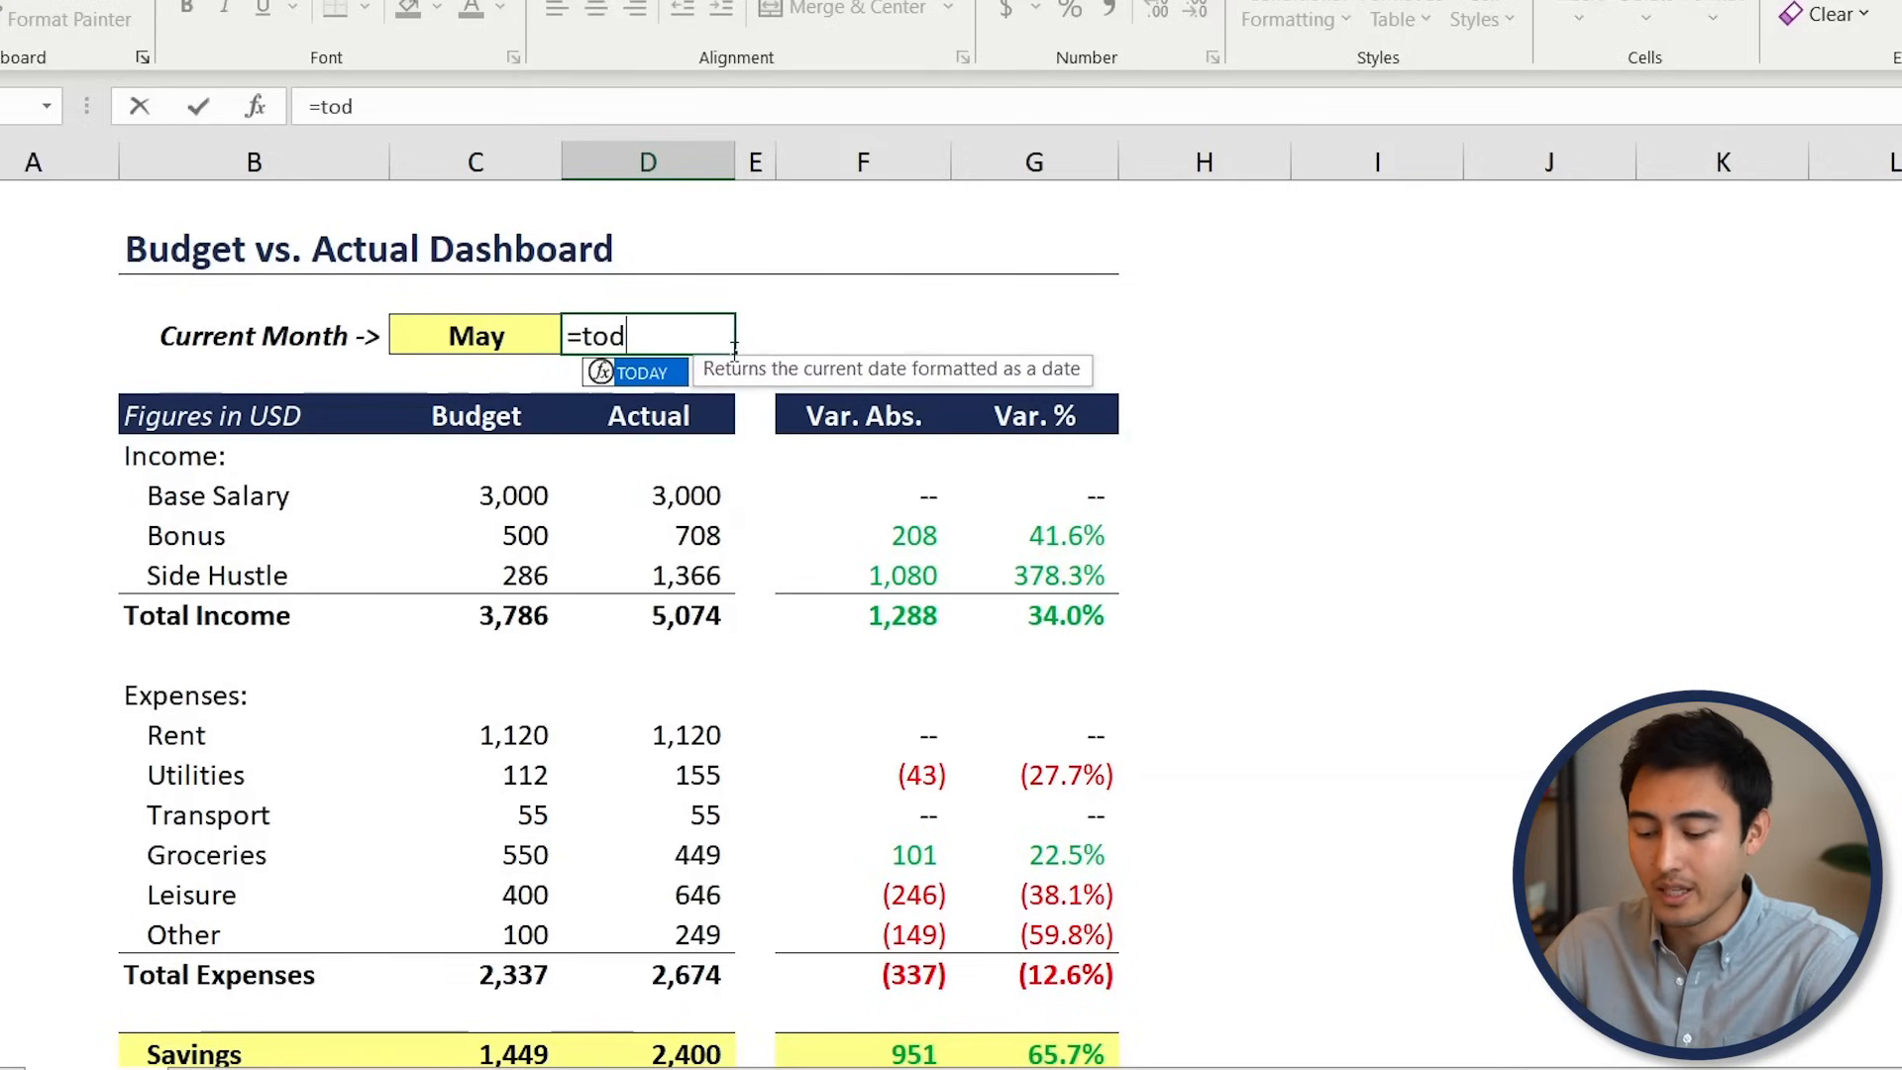
key(Tab)
text())
key(Return)
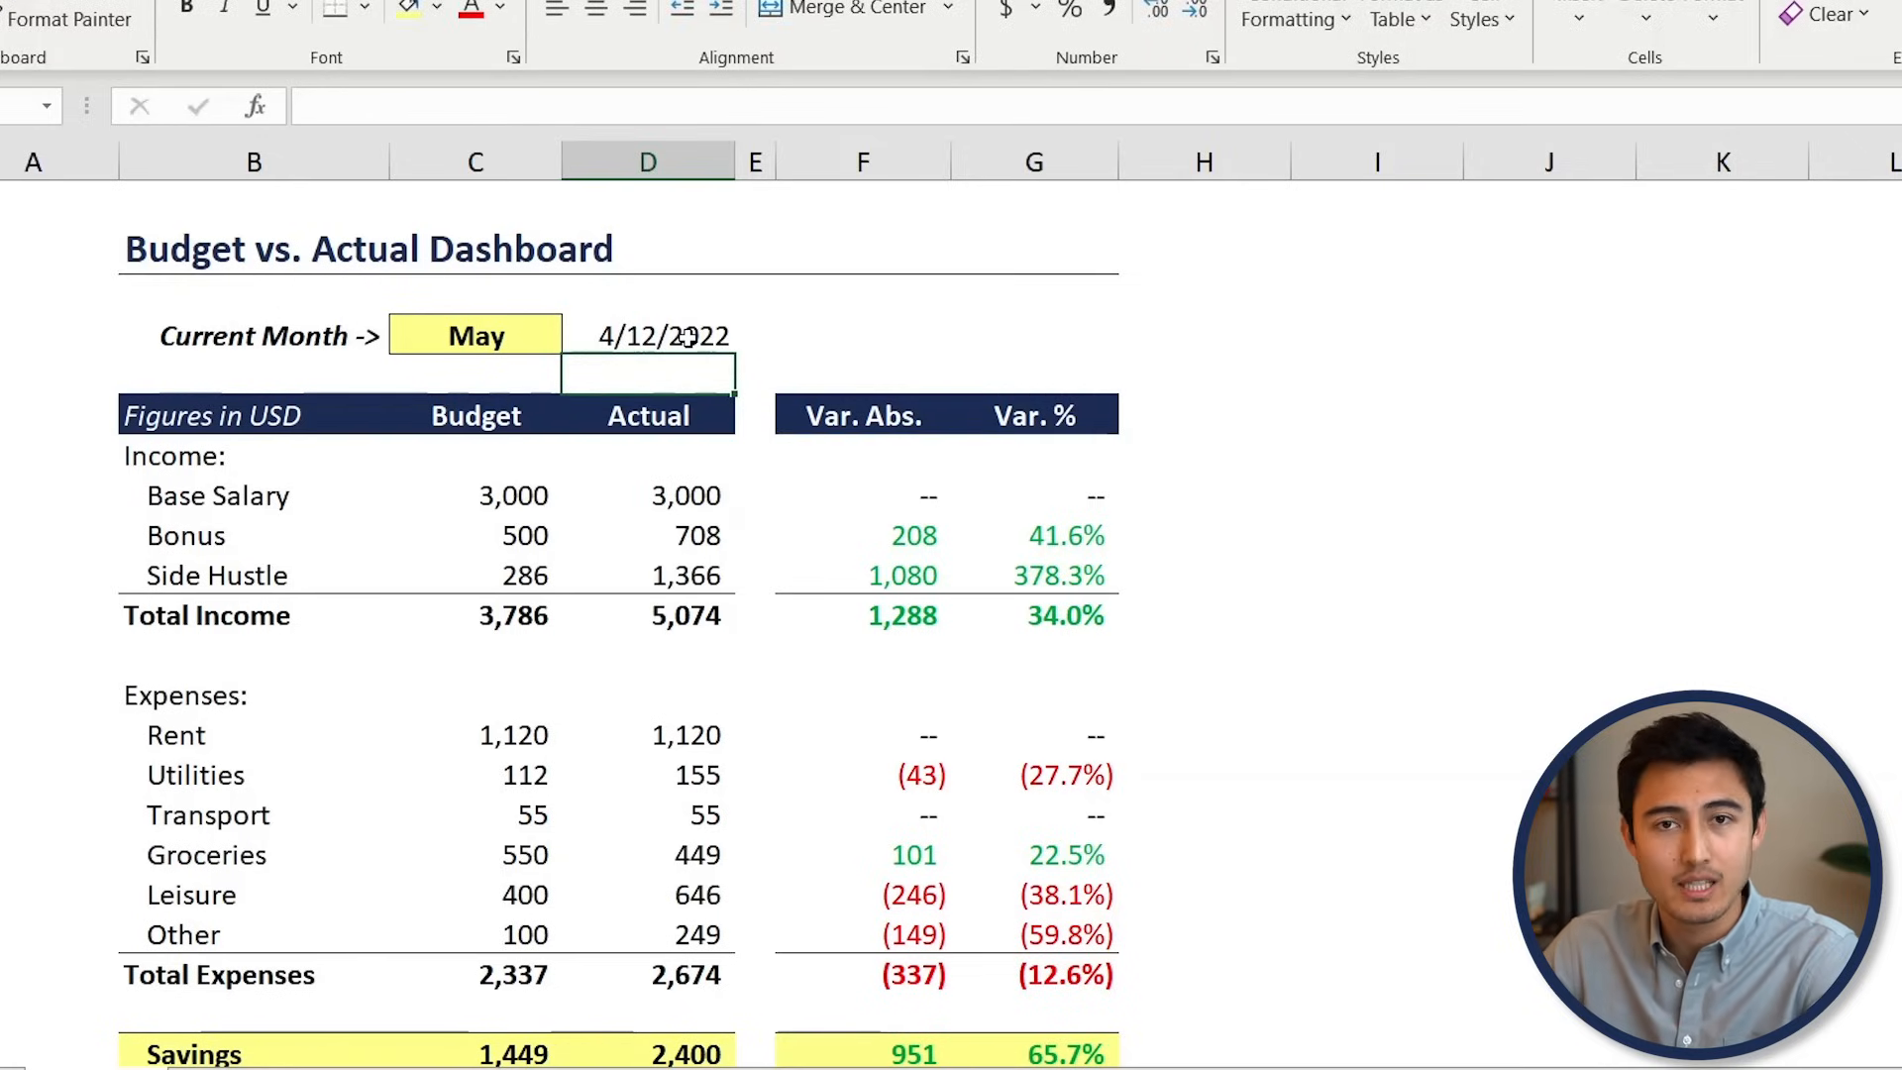
click(688, 336)
key(Delete)
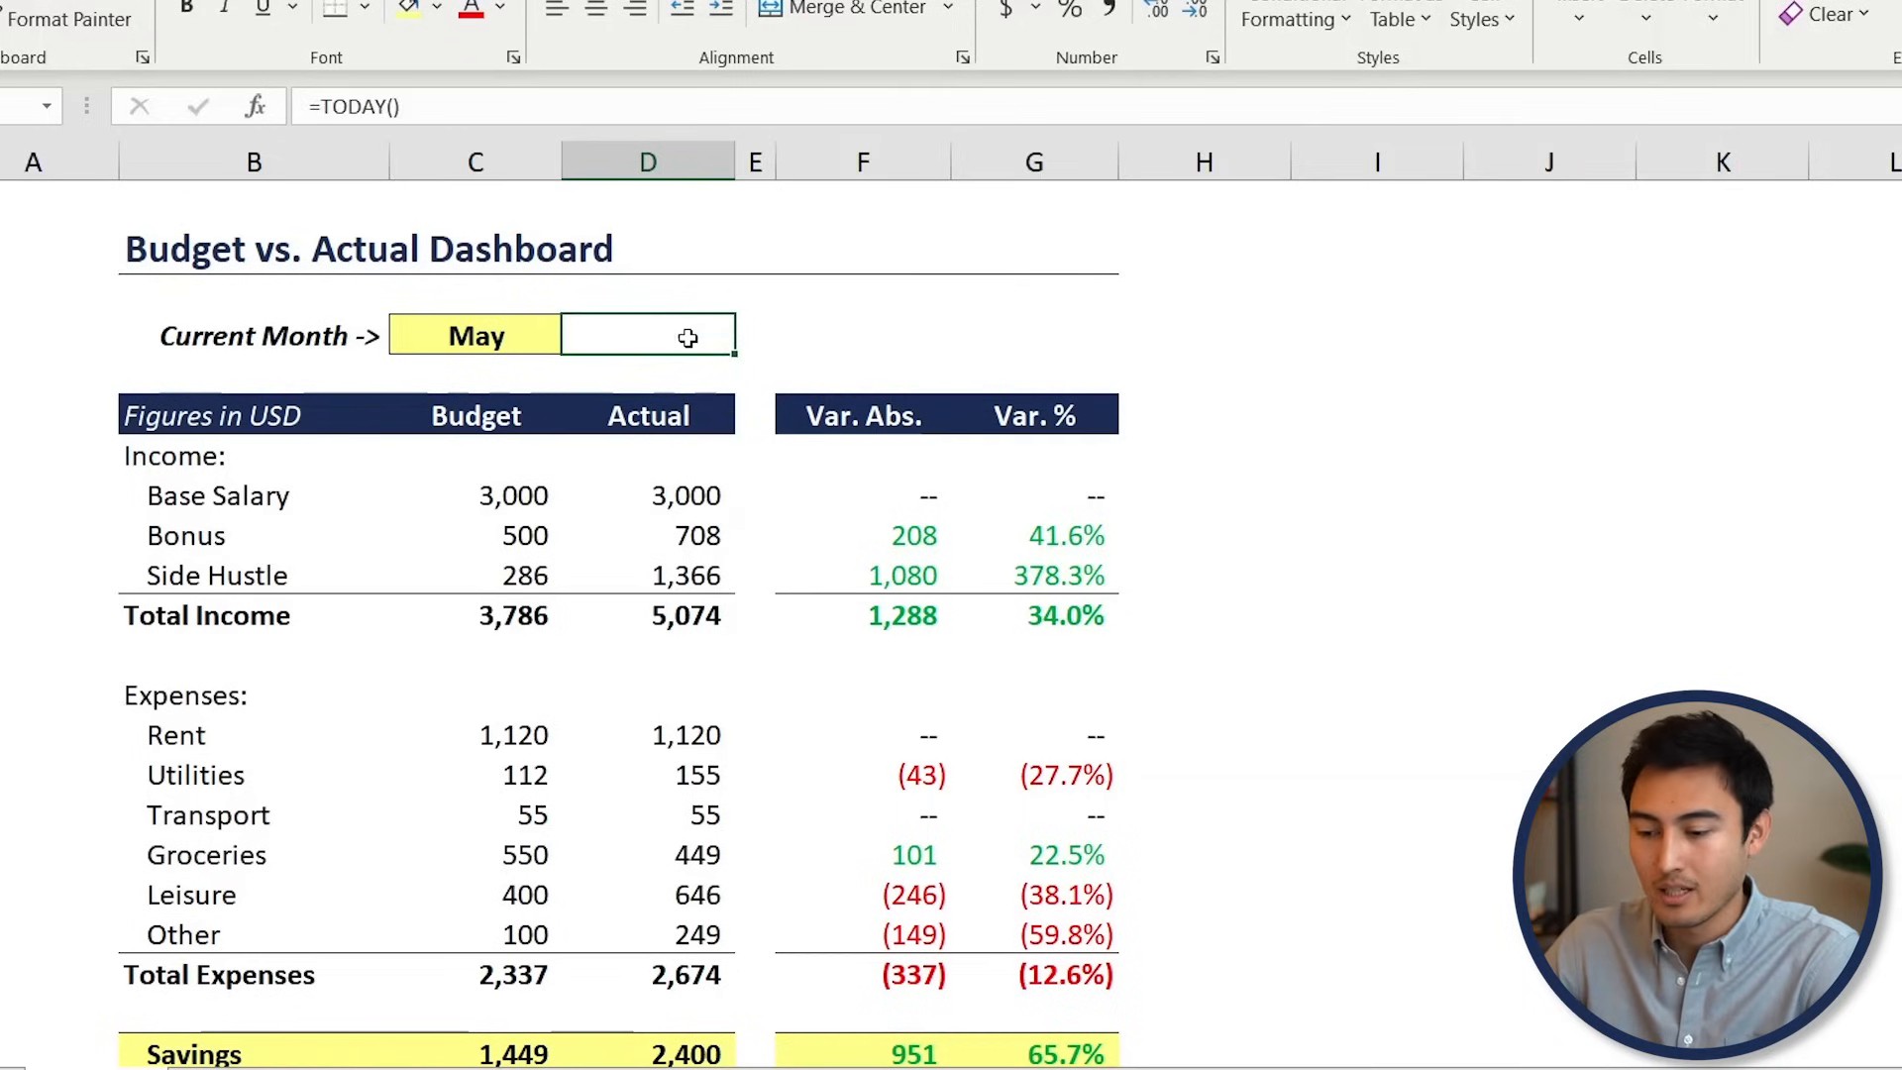
Replace the current month in C4 with the formula =TEXT(TODAY(),"MMMM")
key(Left)
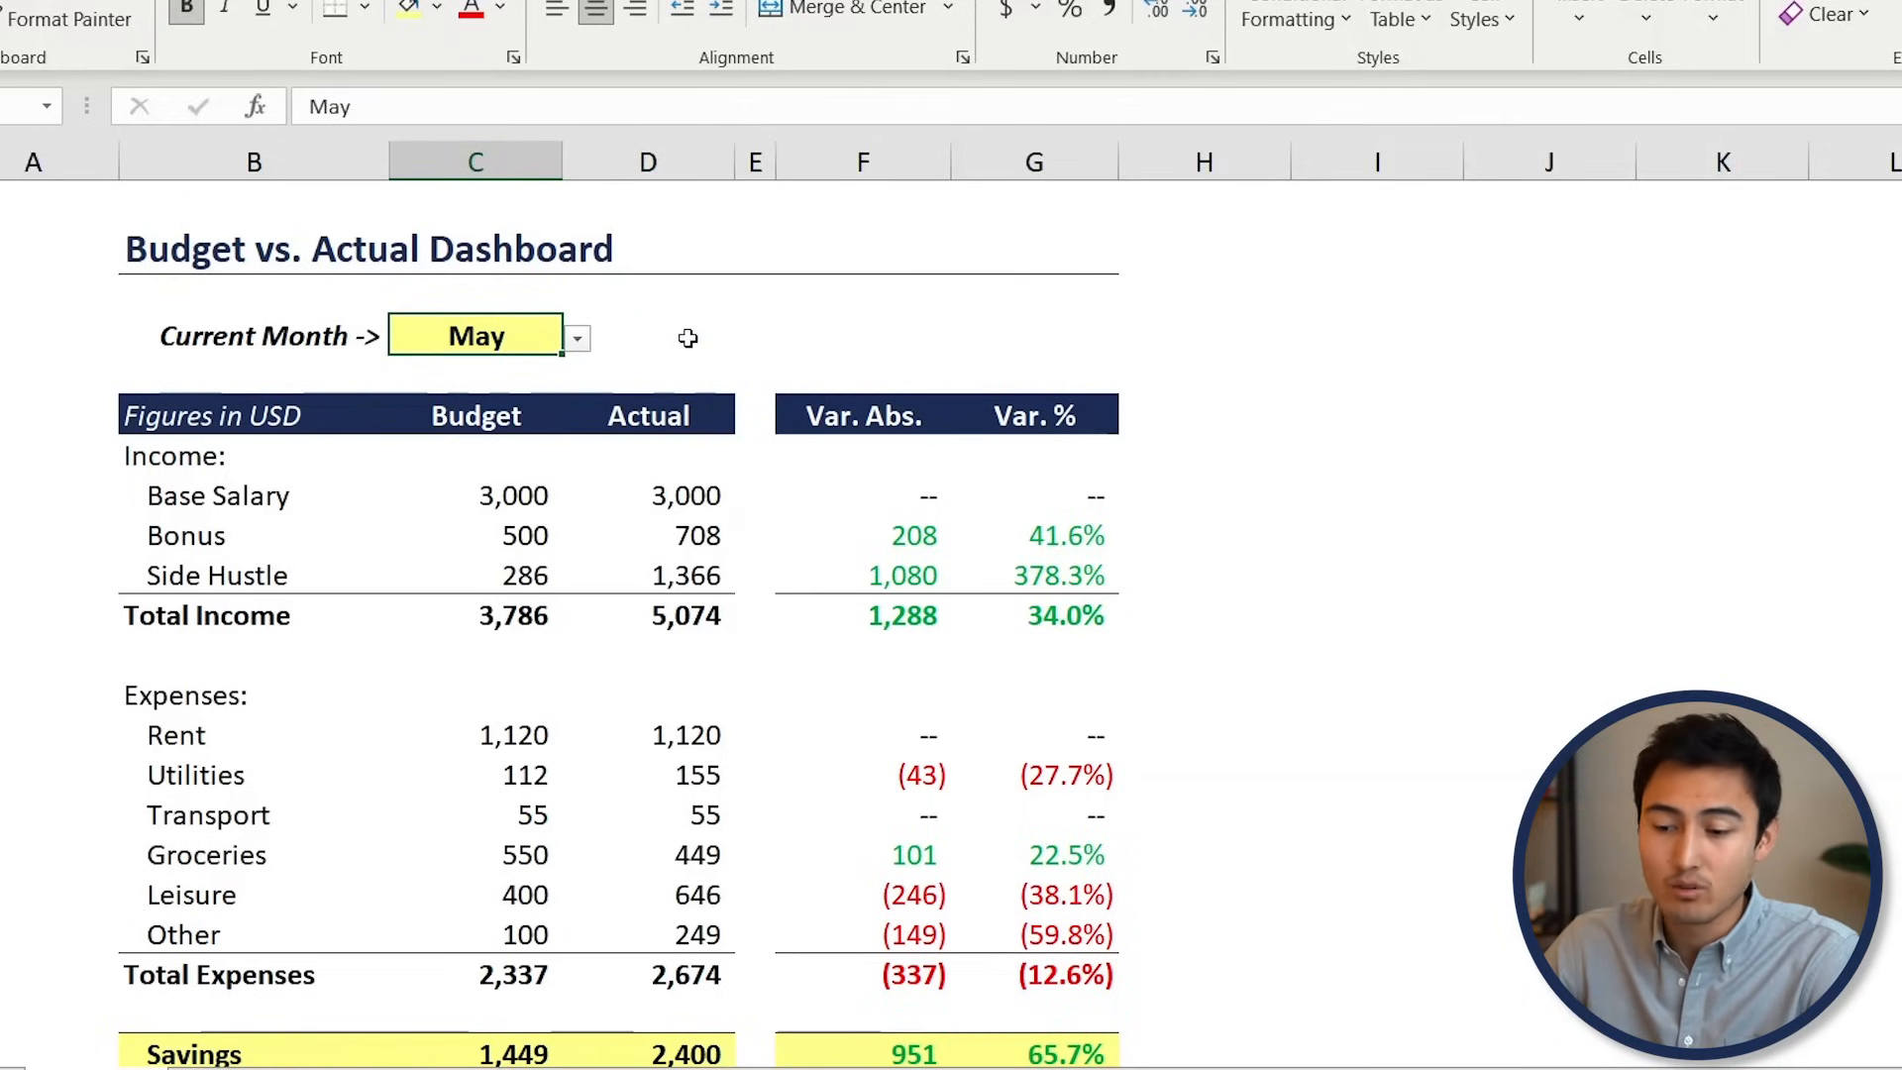
text(=)
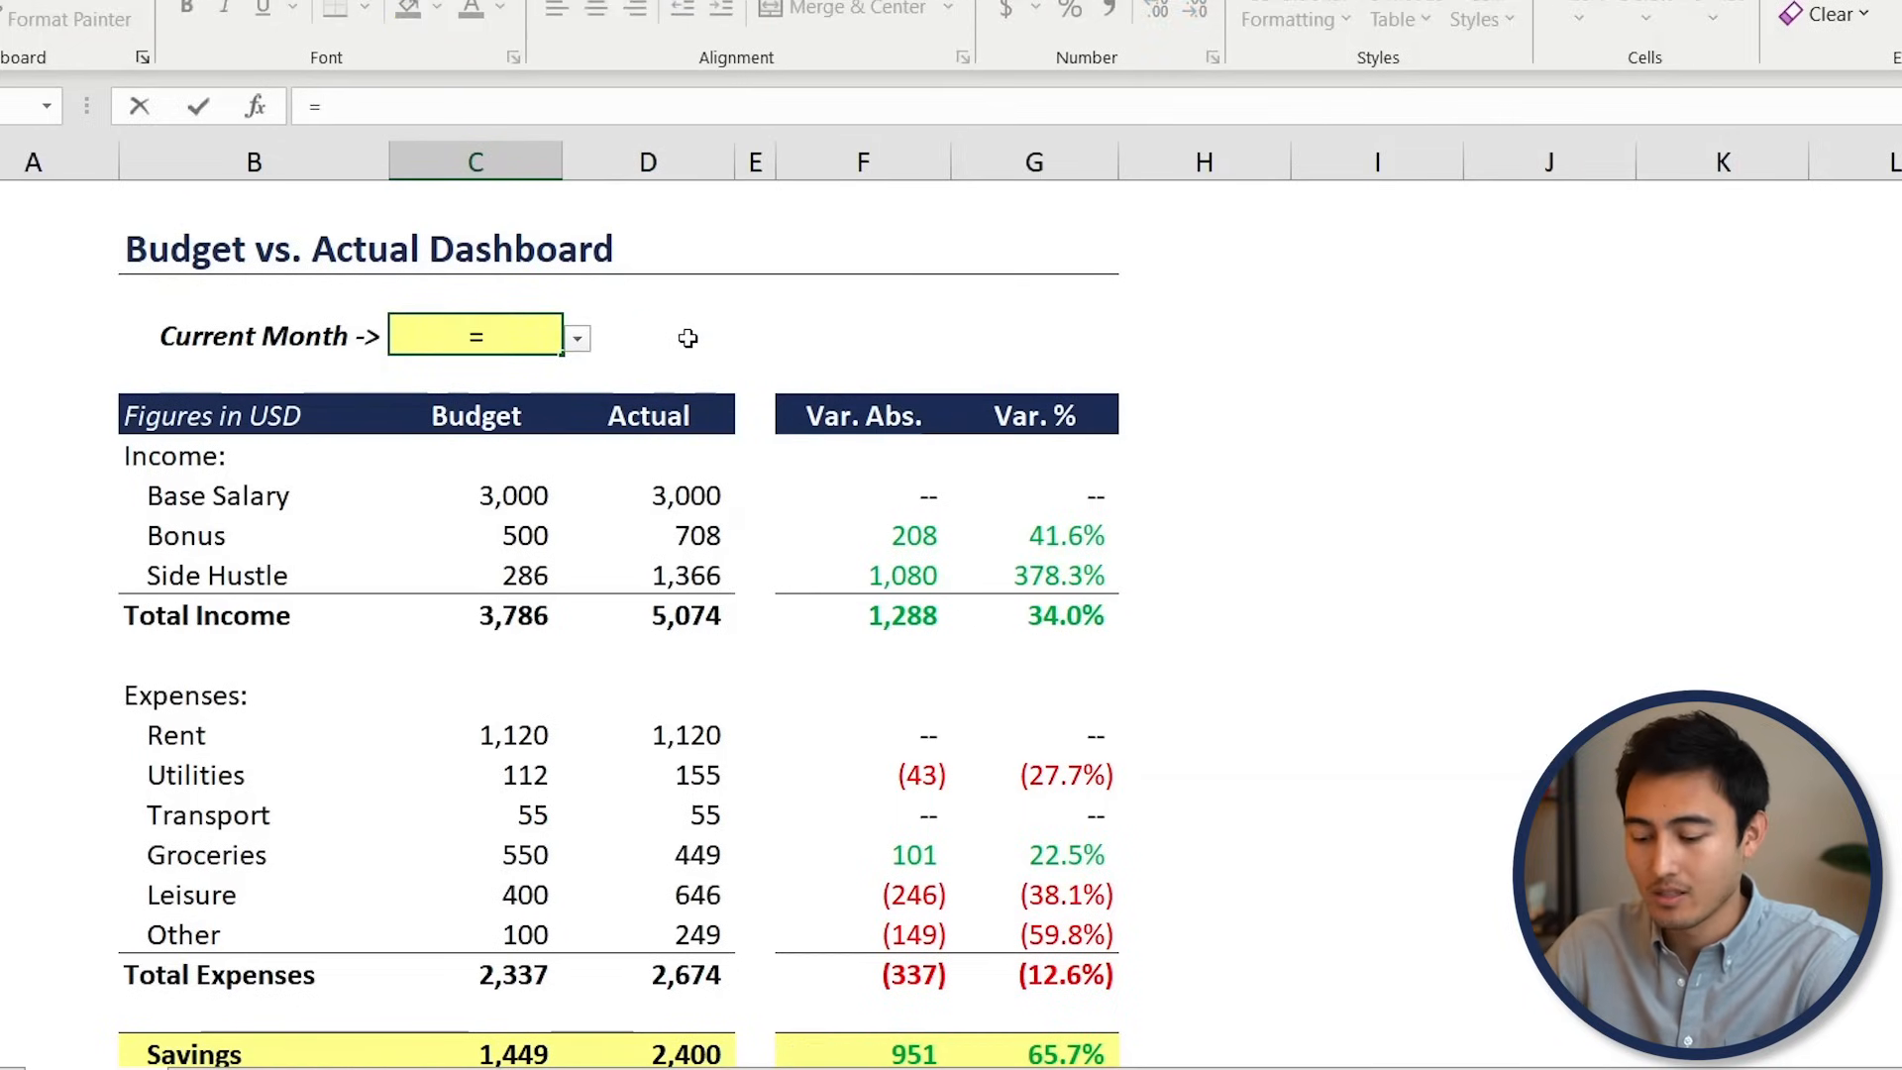
text(tex)
key(Tab)
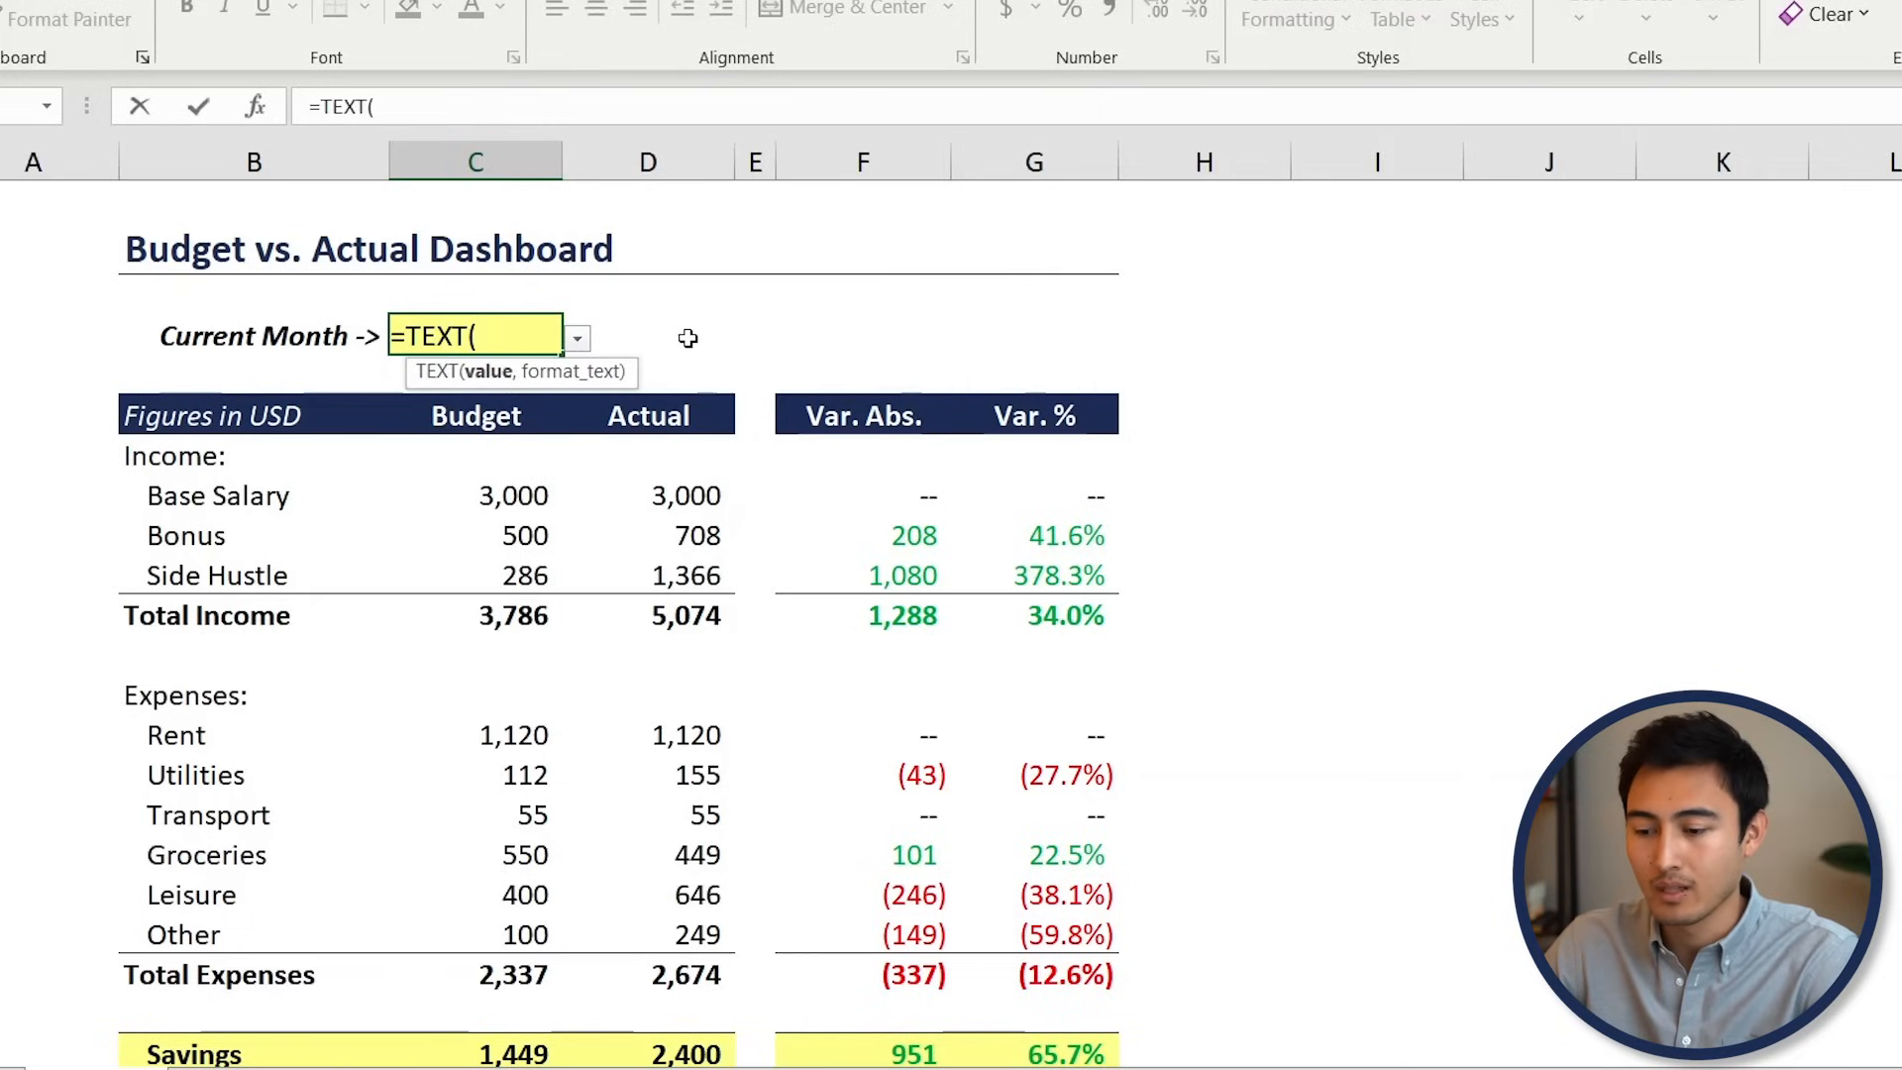
text(toda)
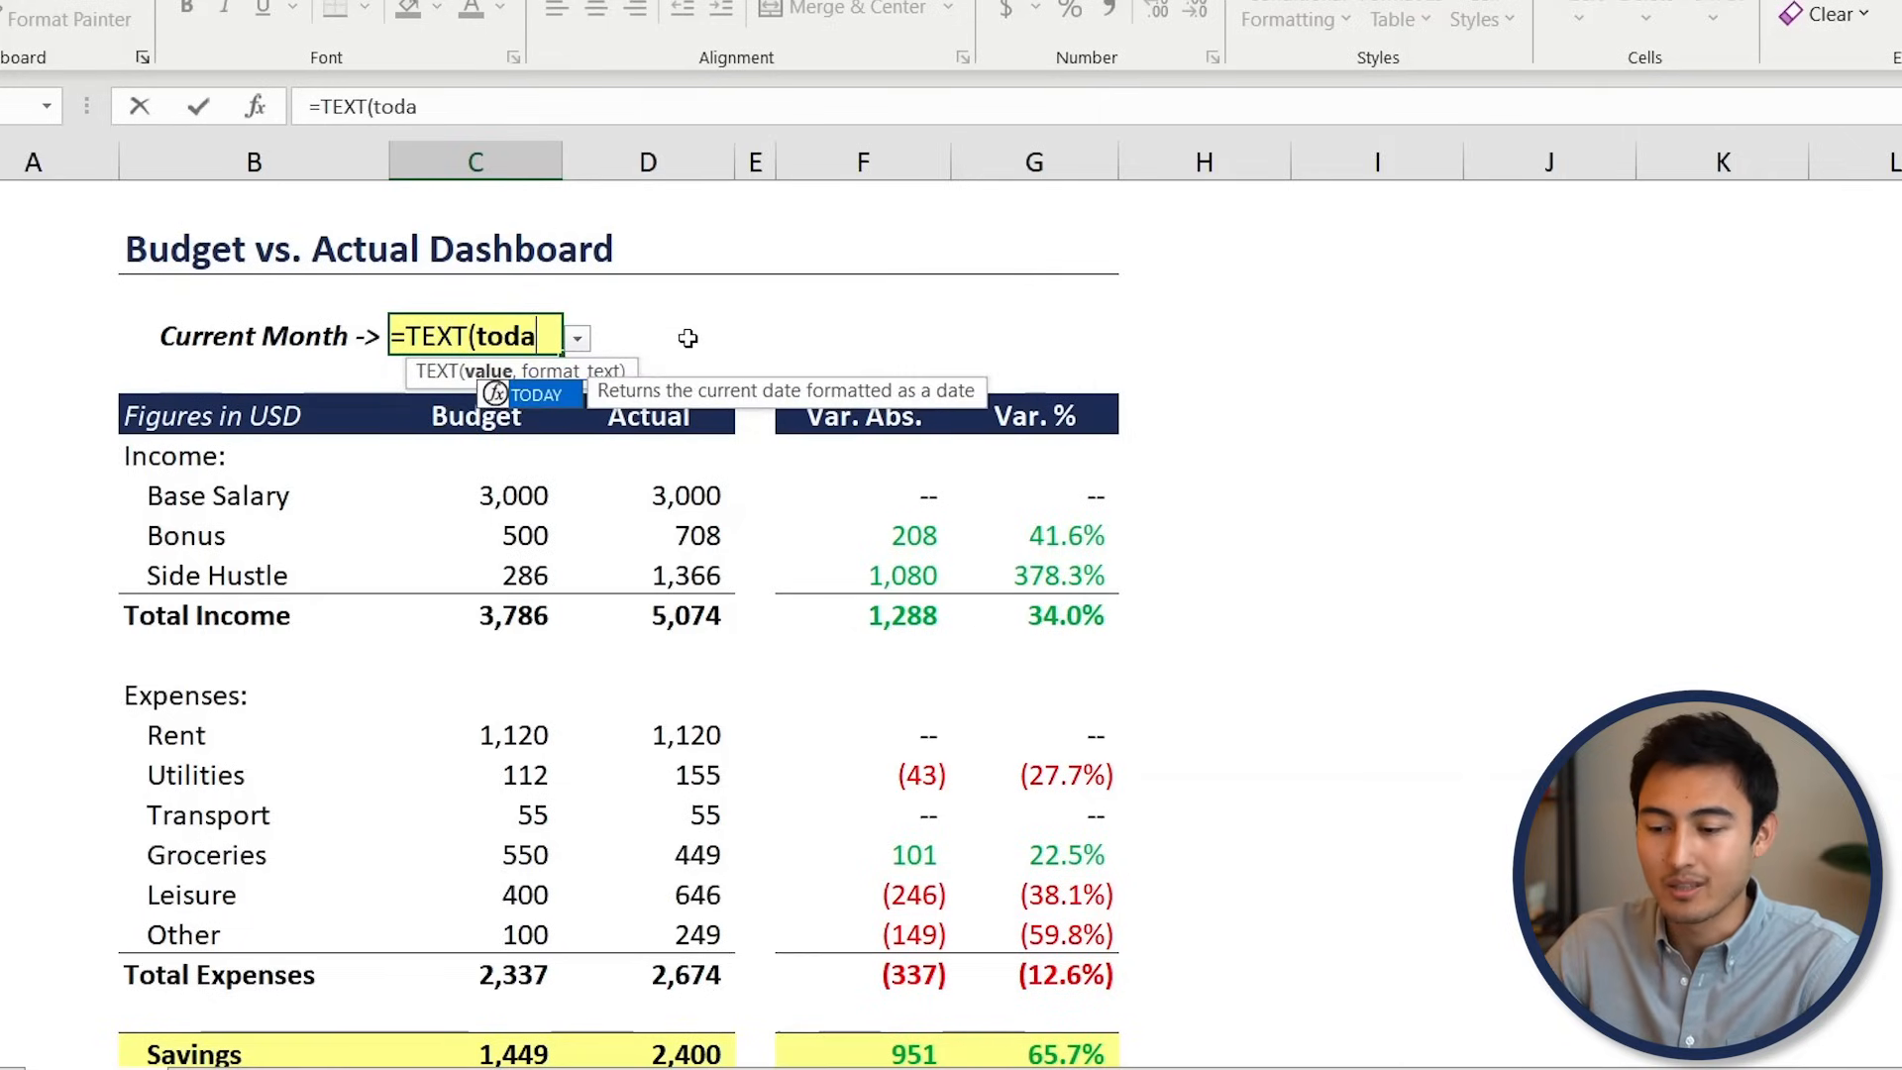
key(Tab)
text(),)
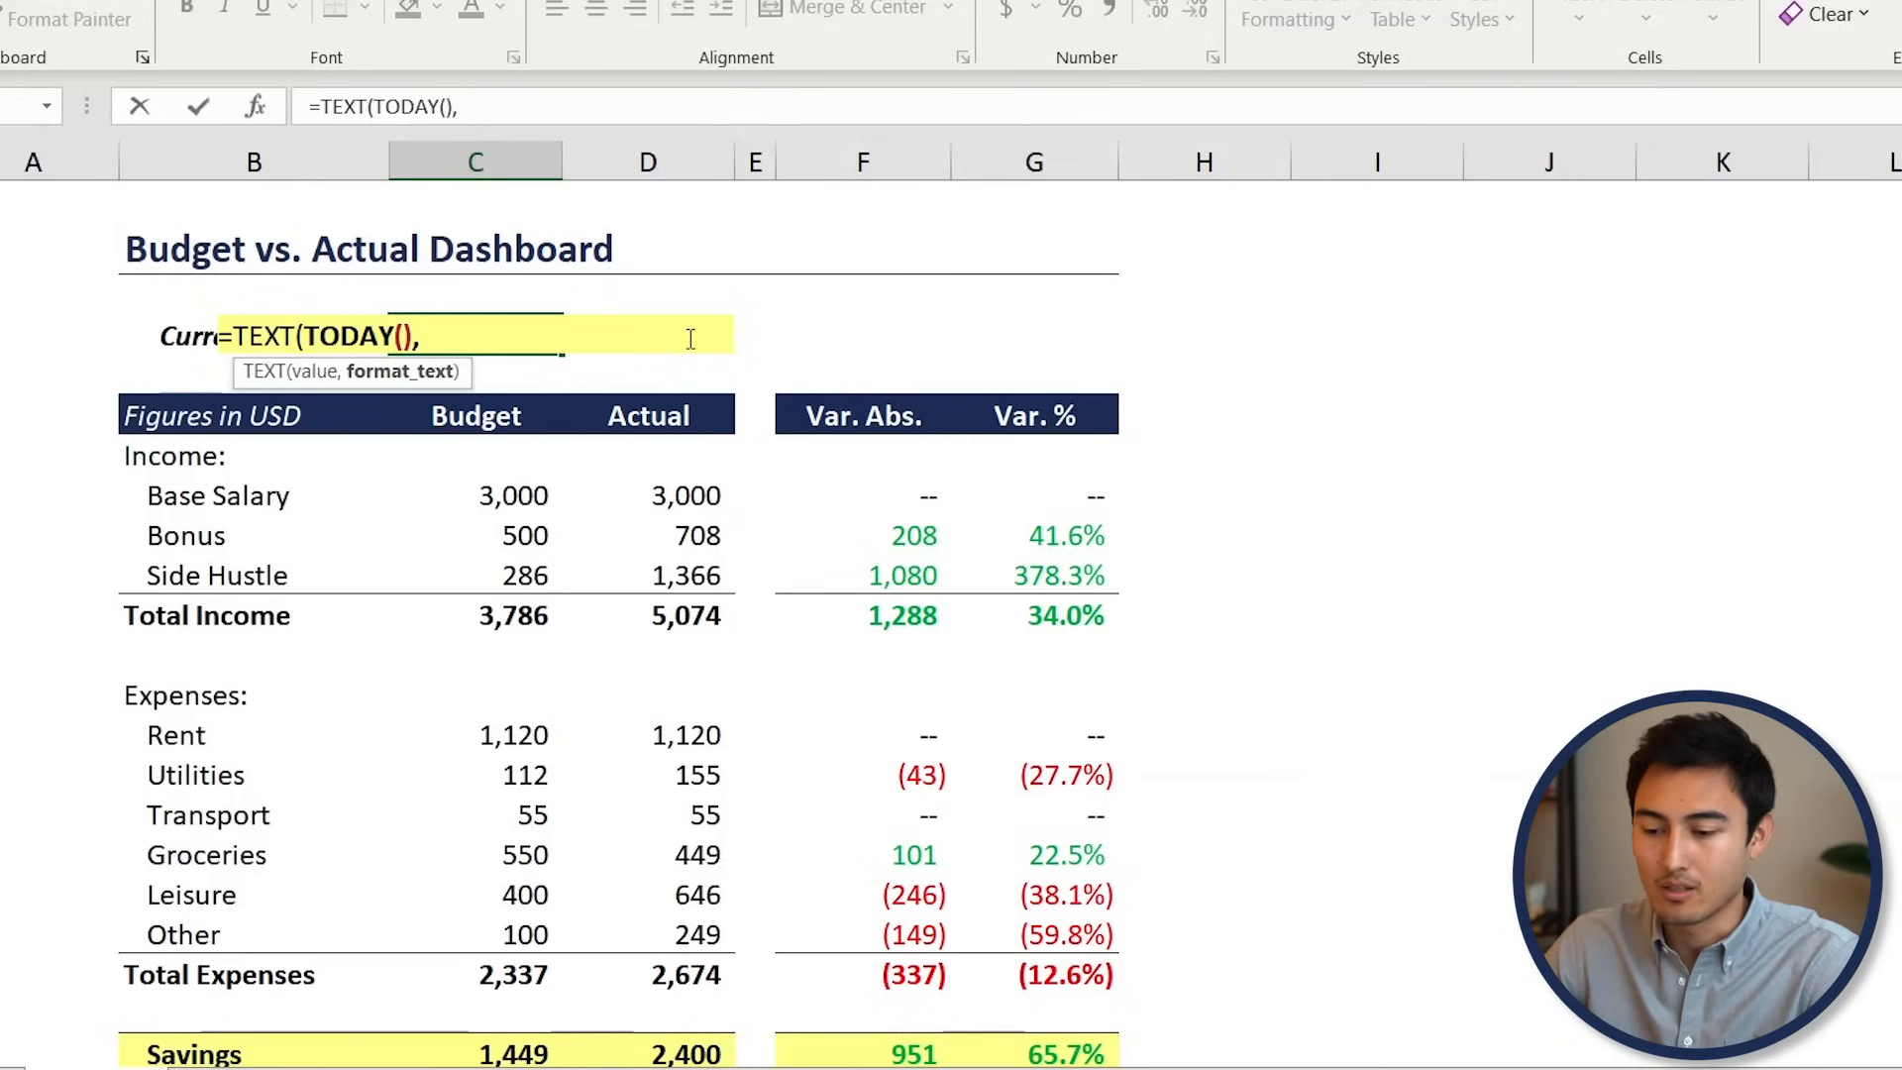
text(")
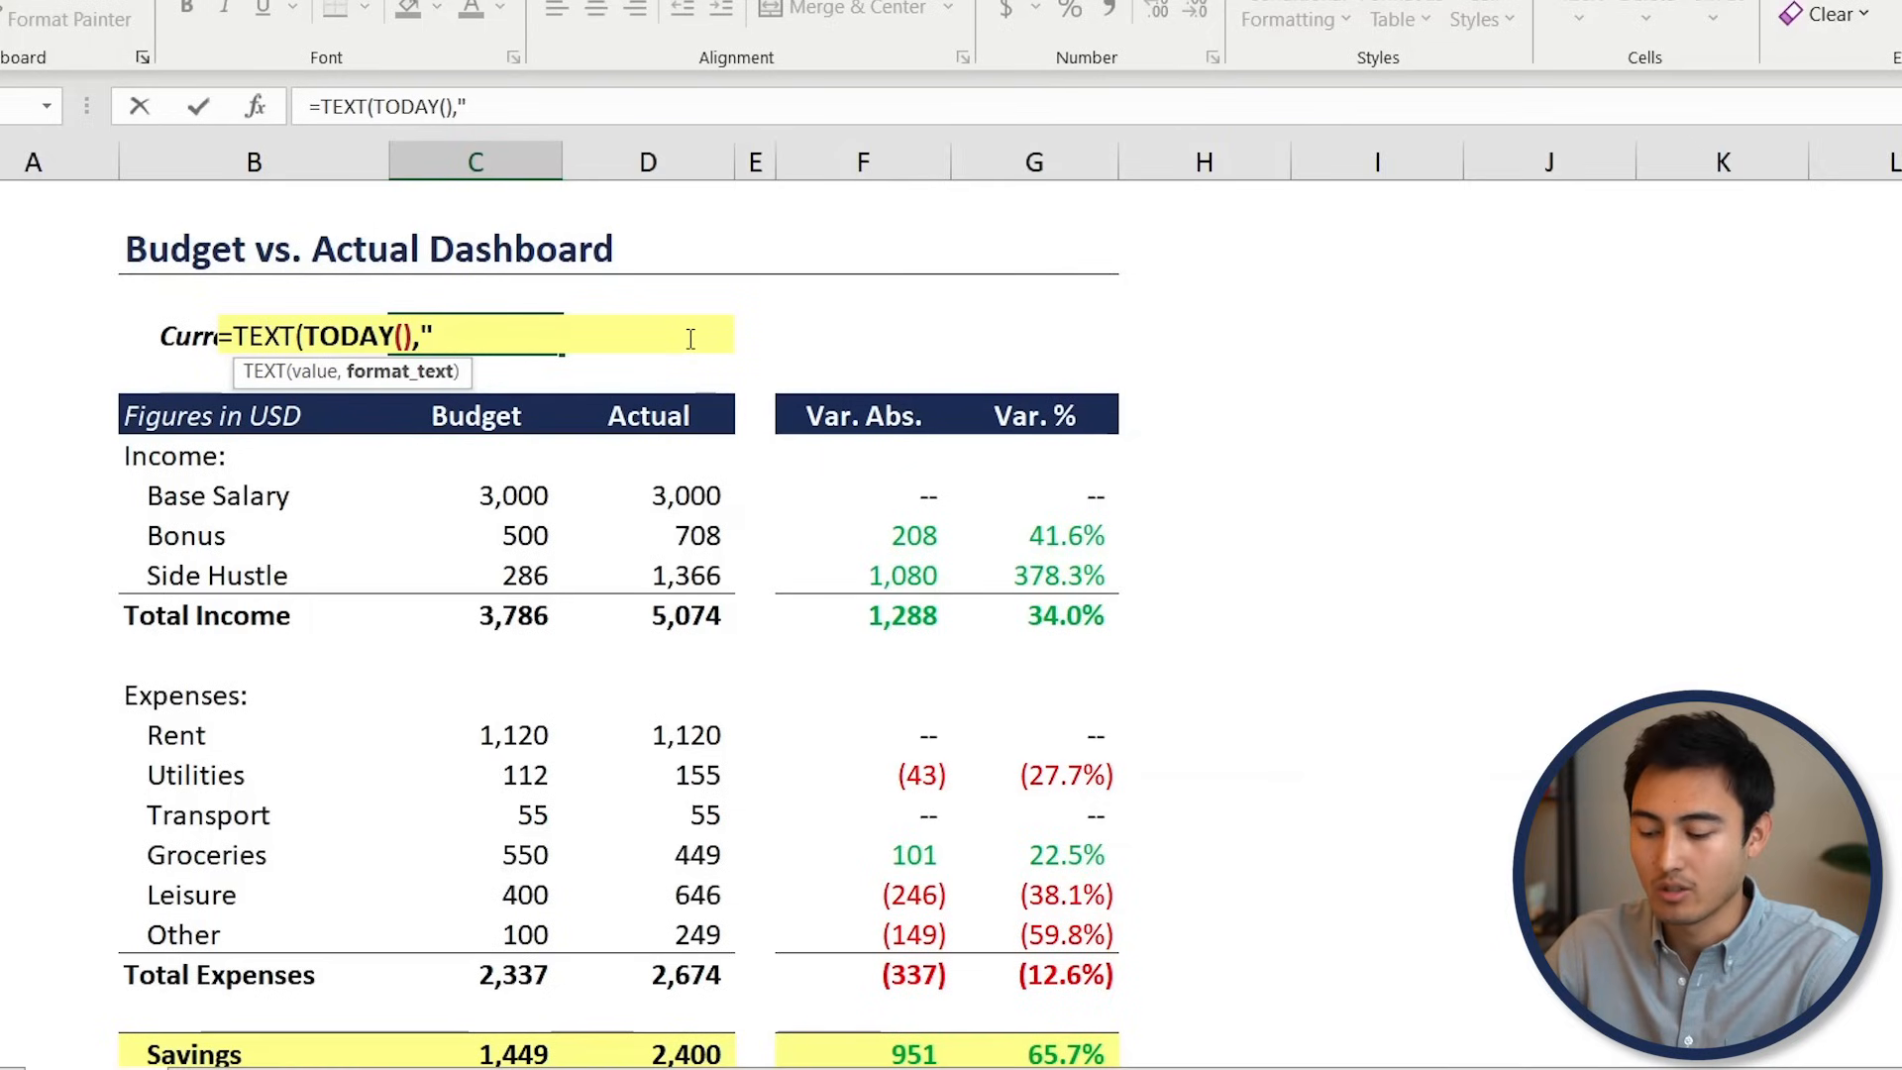
text(MMMM"))
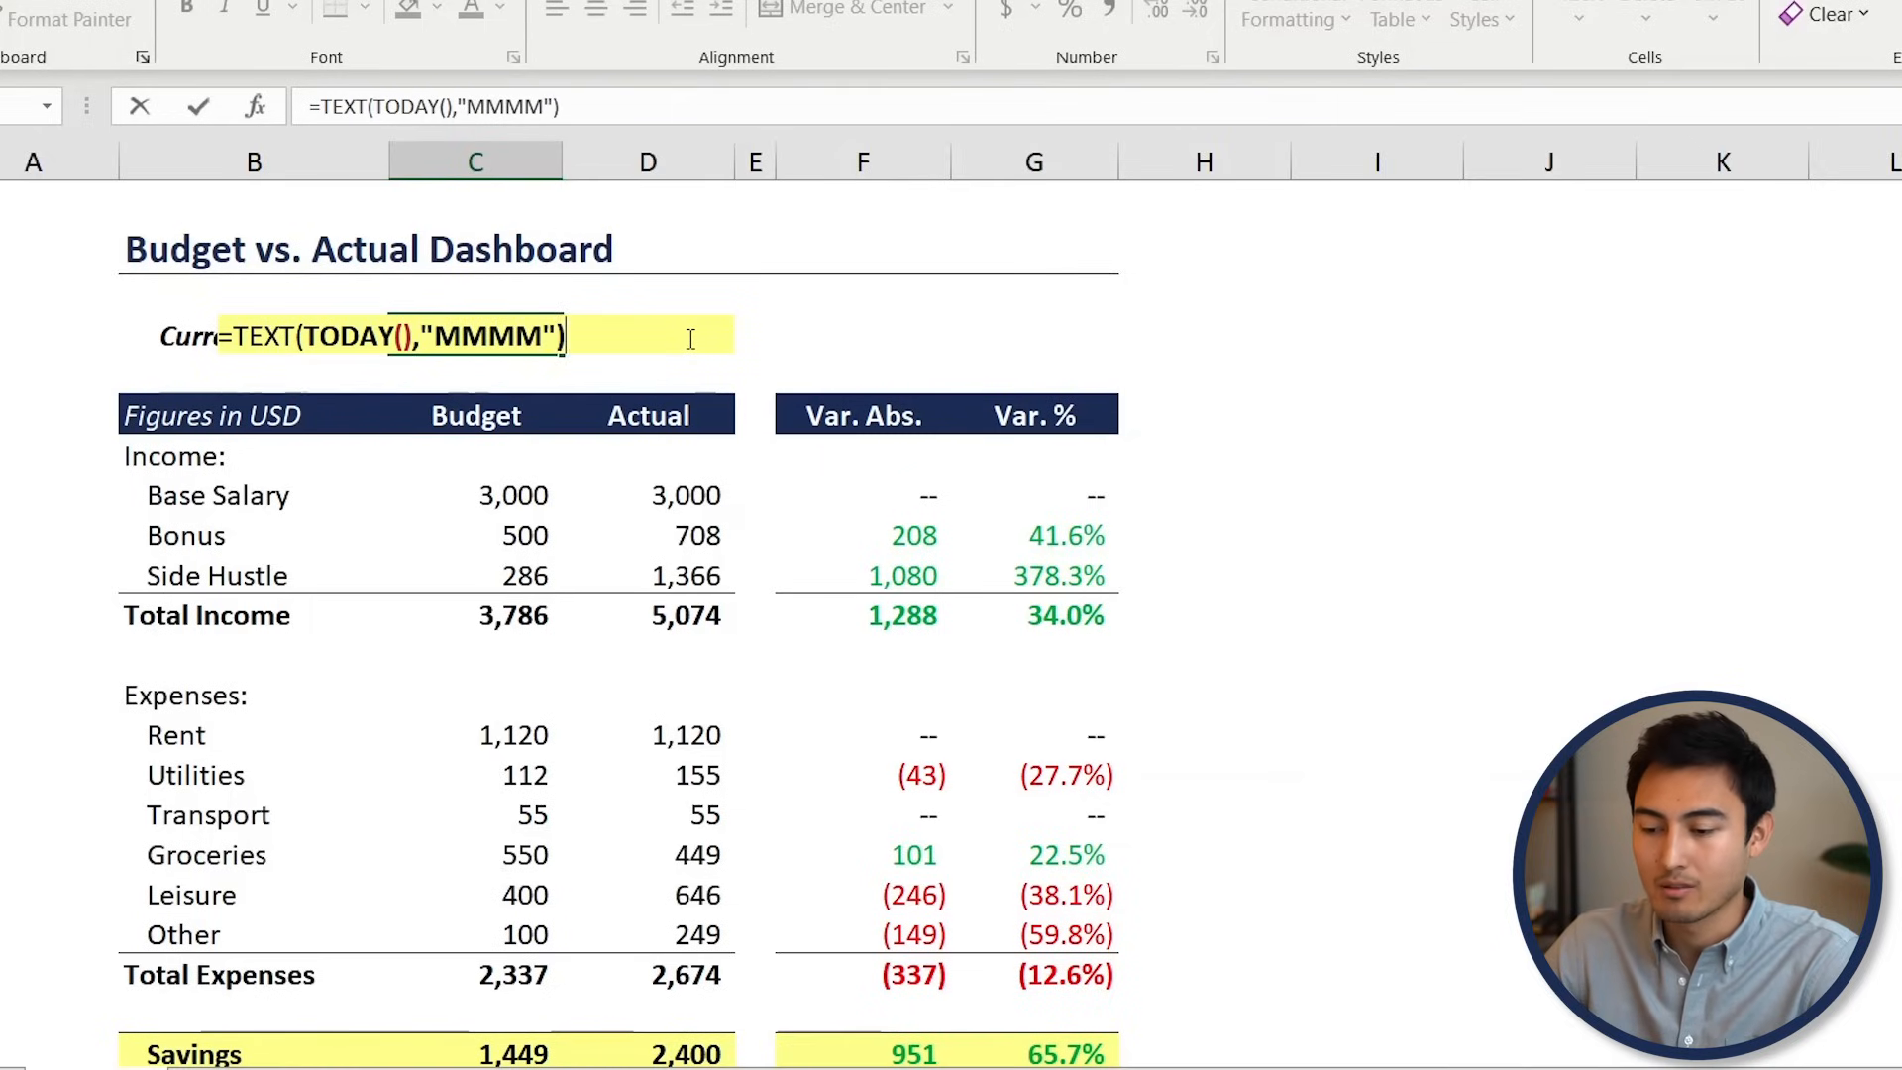
key(Return)
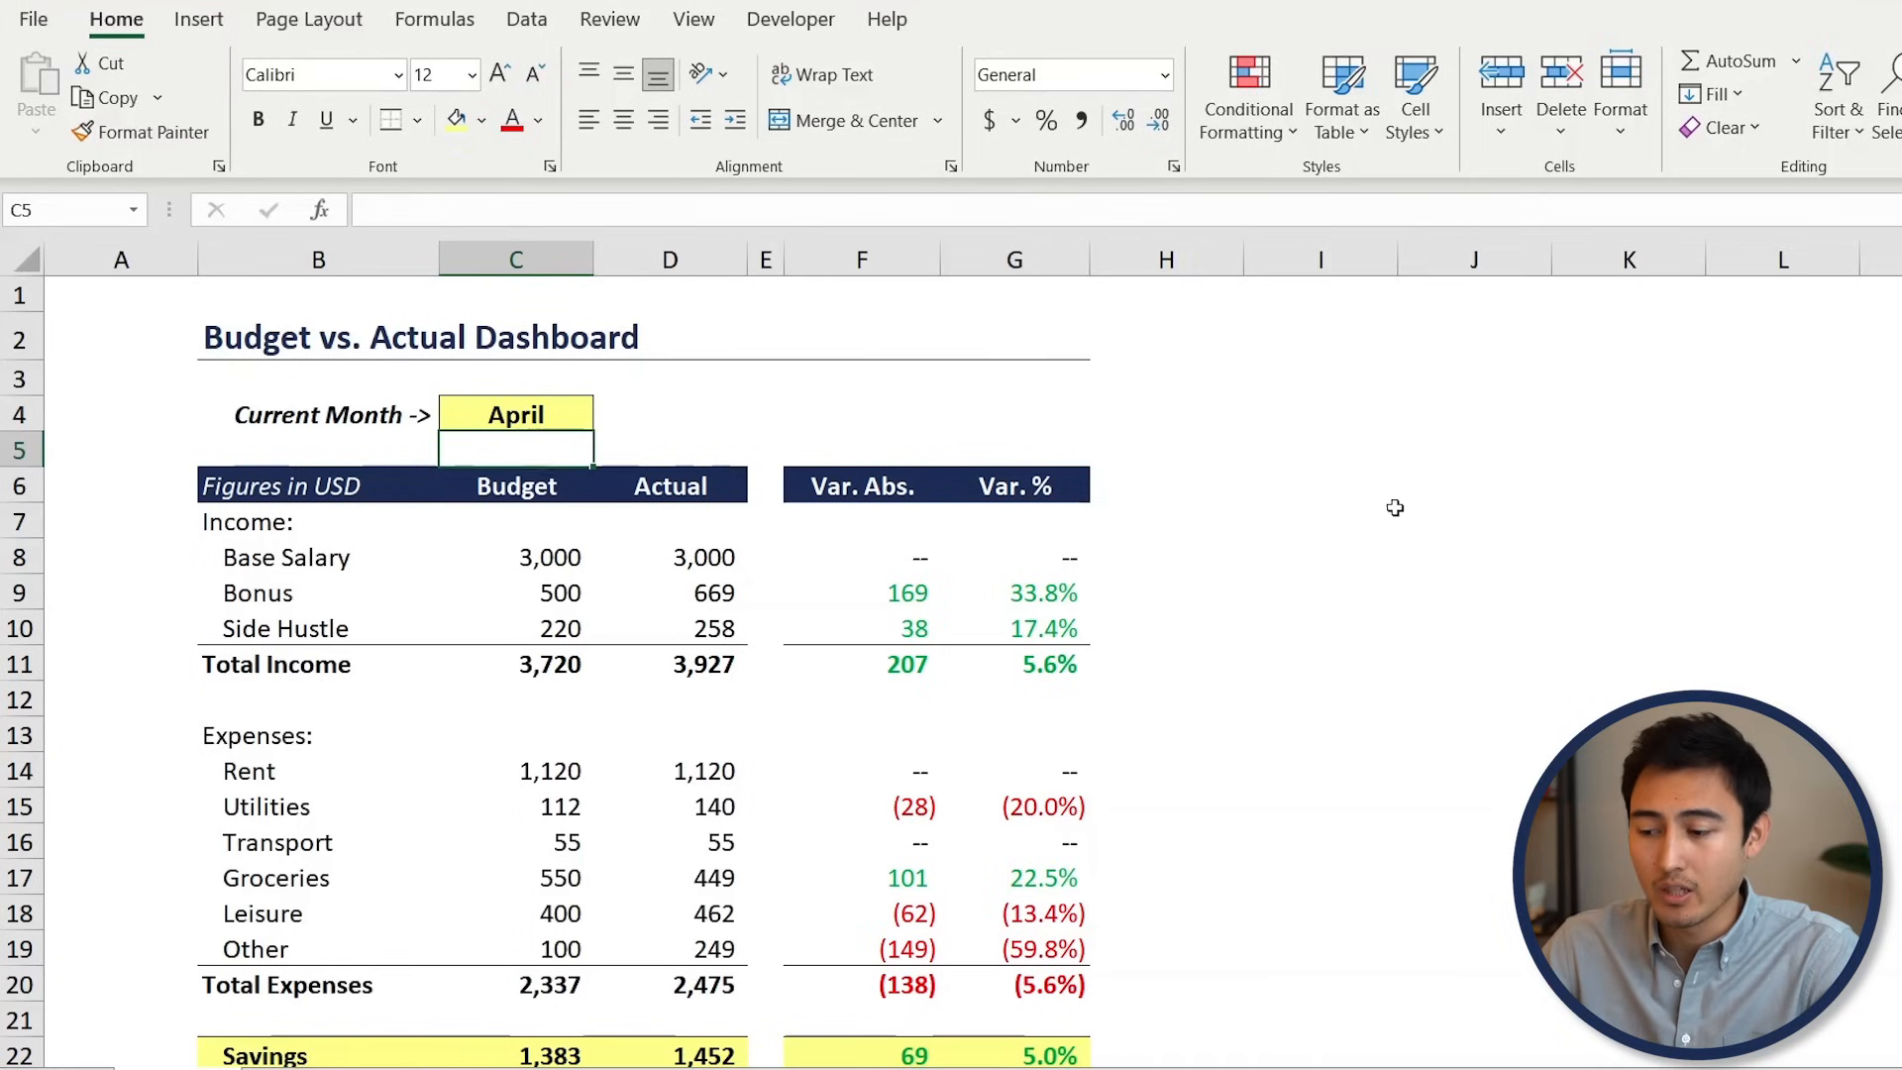
Enter the heading "Budget vs Actuals Income" in I6, beside the variance table
click(957, 483)
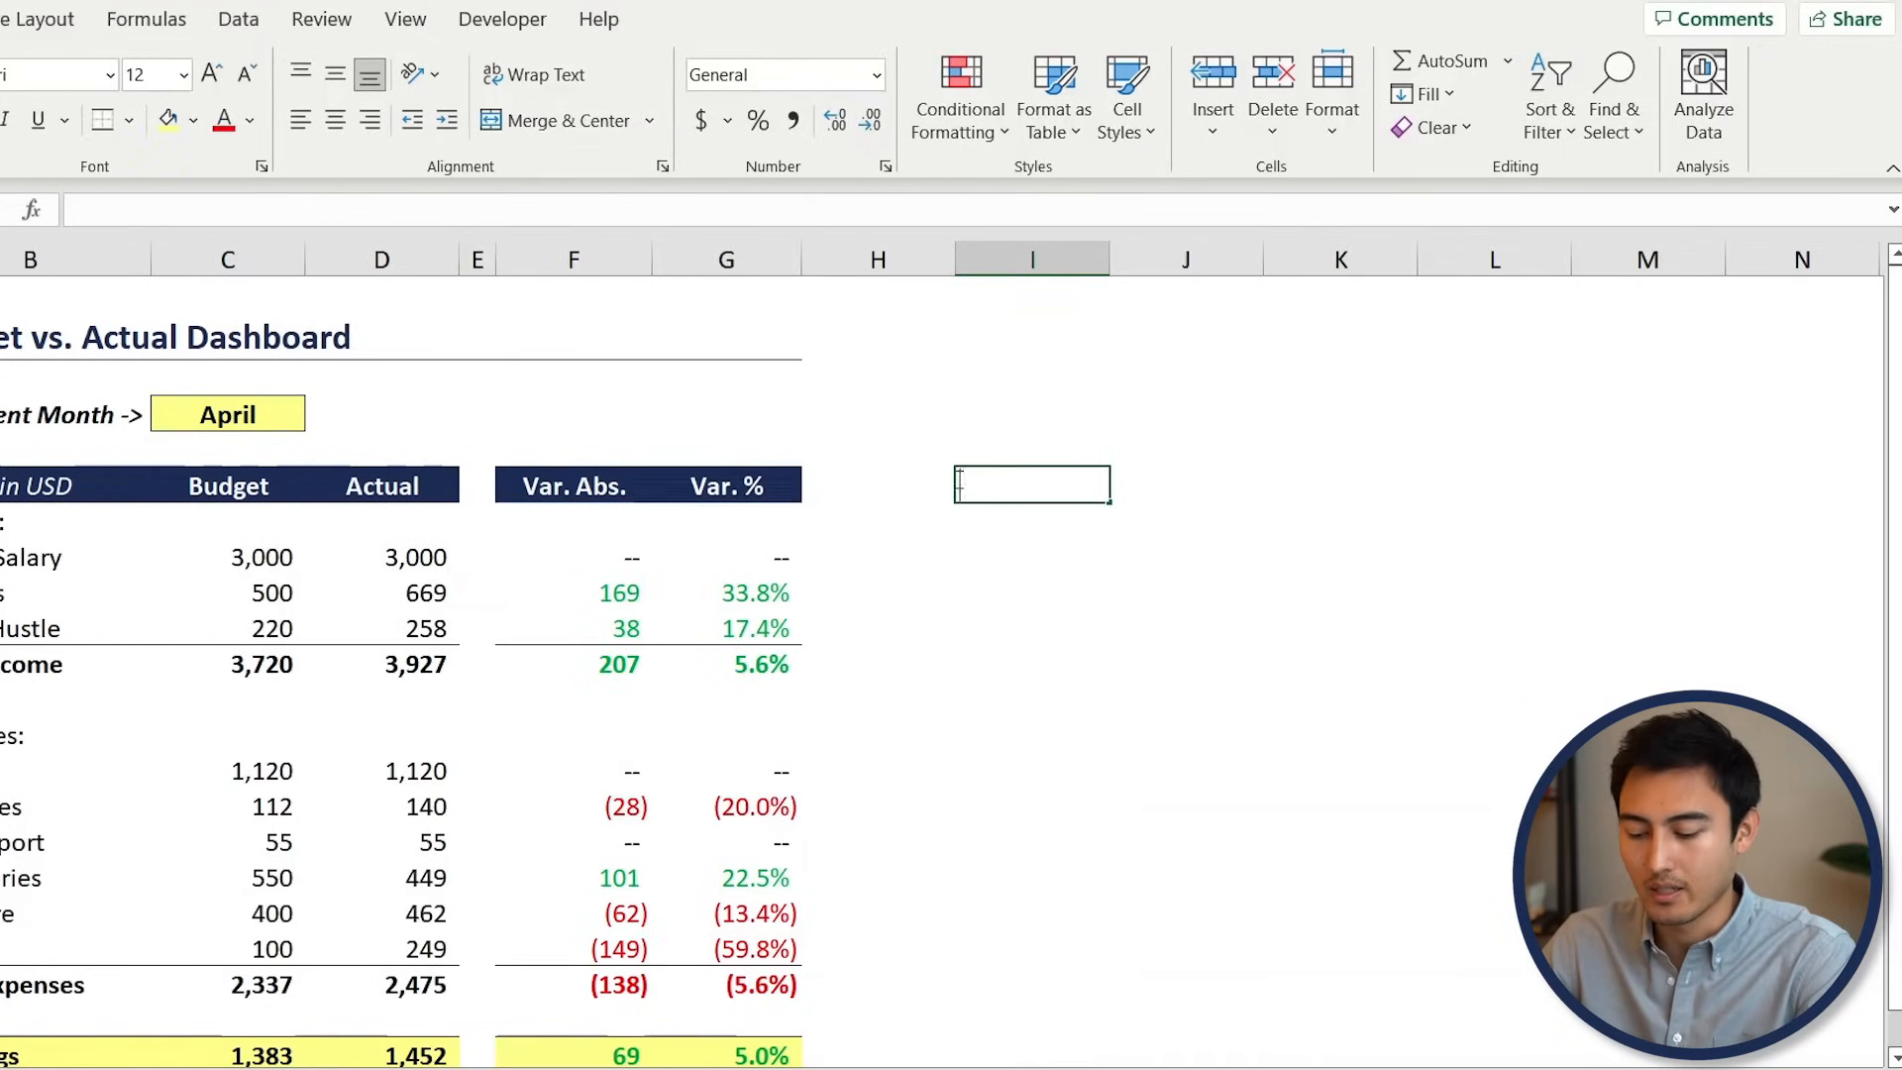
text(Budget vs Actual)
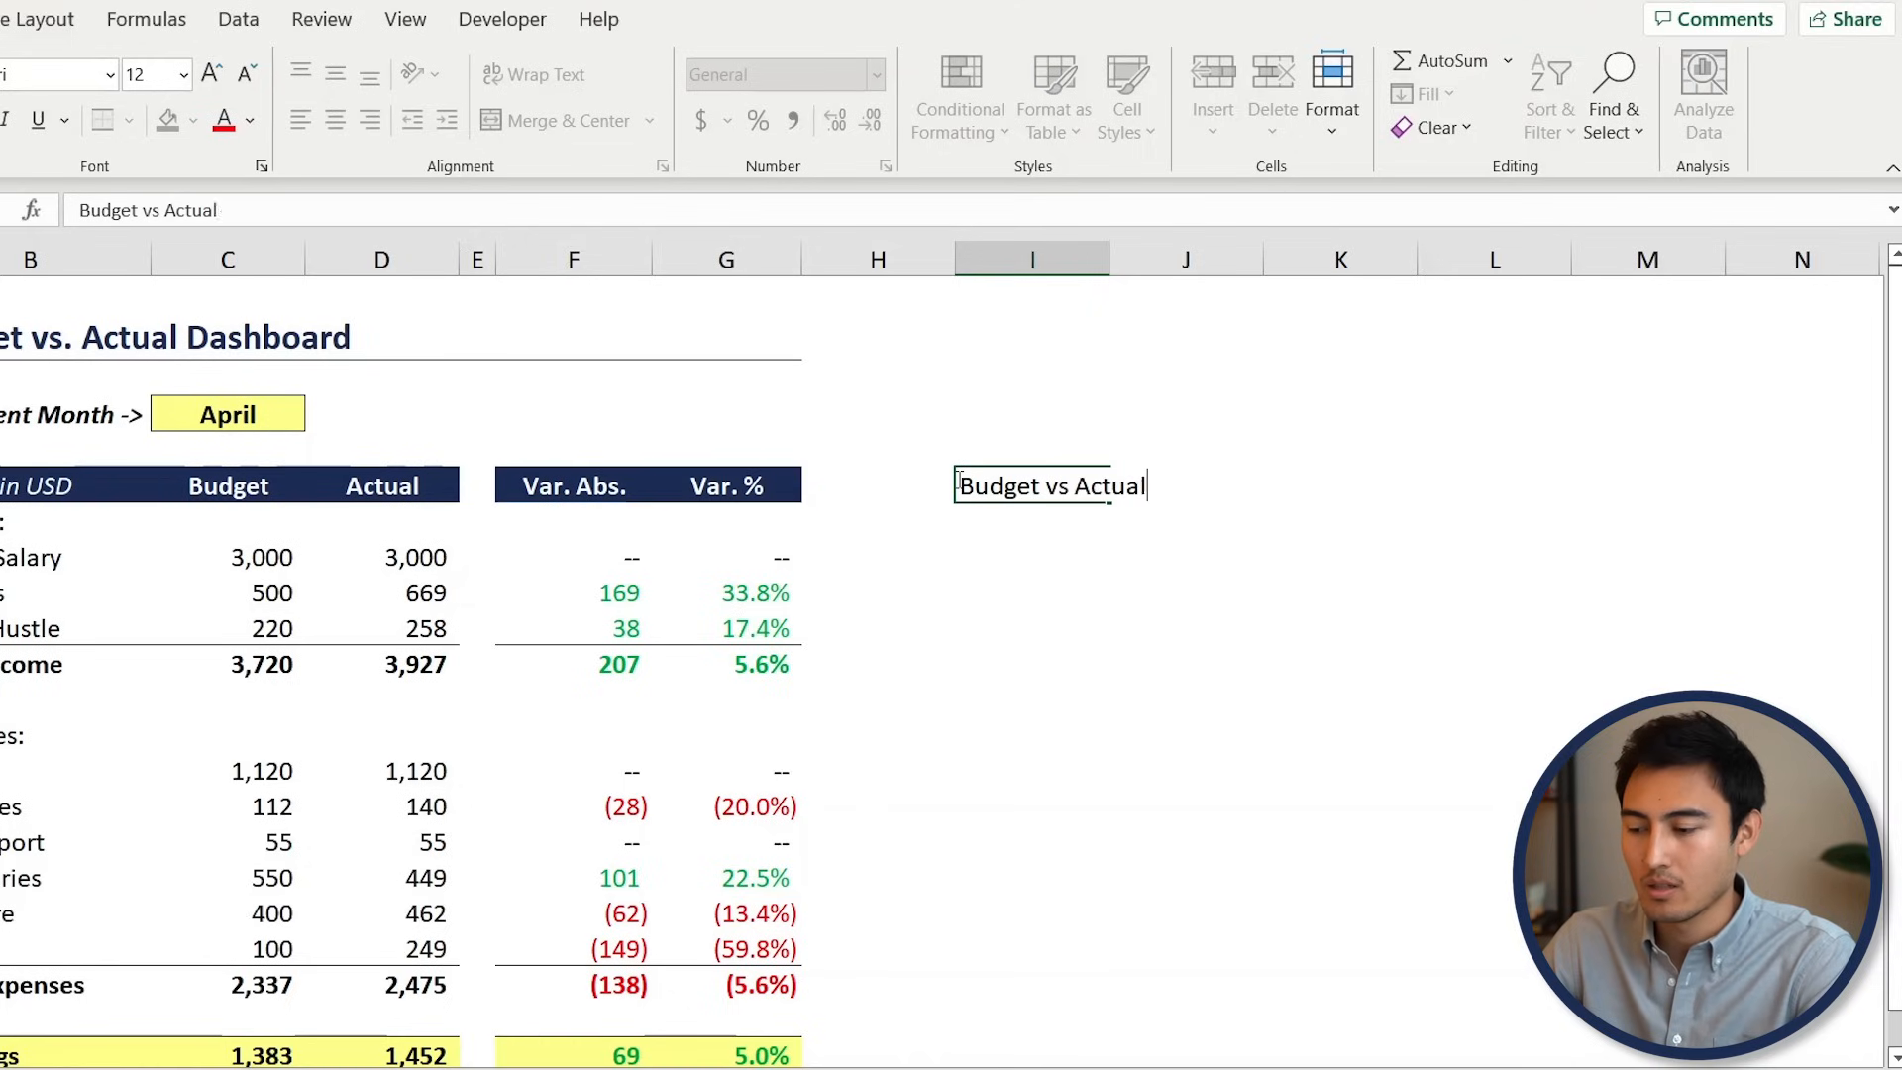
text(s Income)
key(Return)
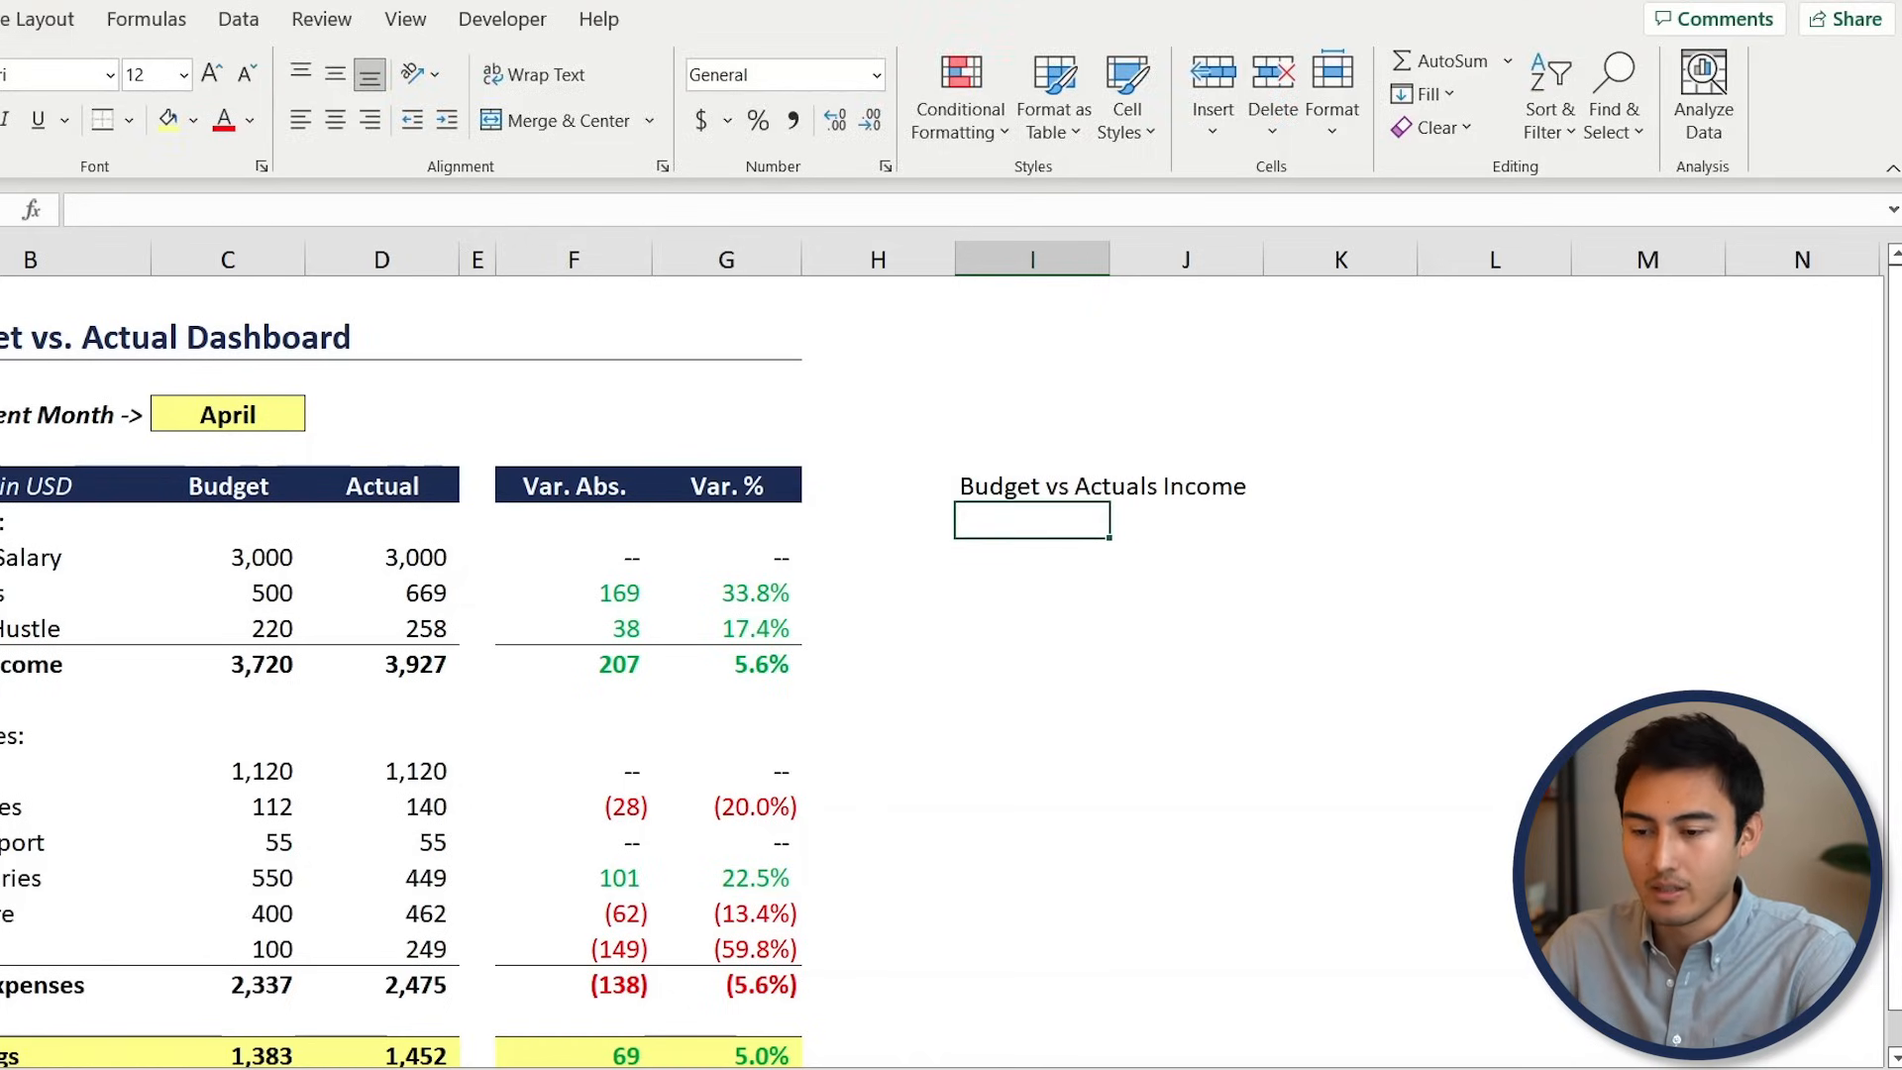
Insert a clustered column chart of the income rows B8:D10 and place it below the Budget vs Actuals Income heading
click(0, 18)
drag(29, 558, 441, 632)
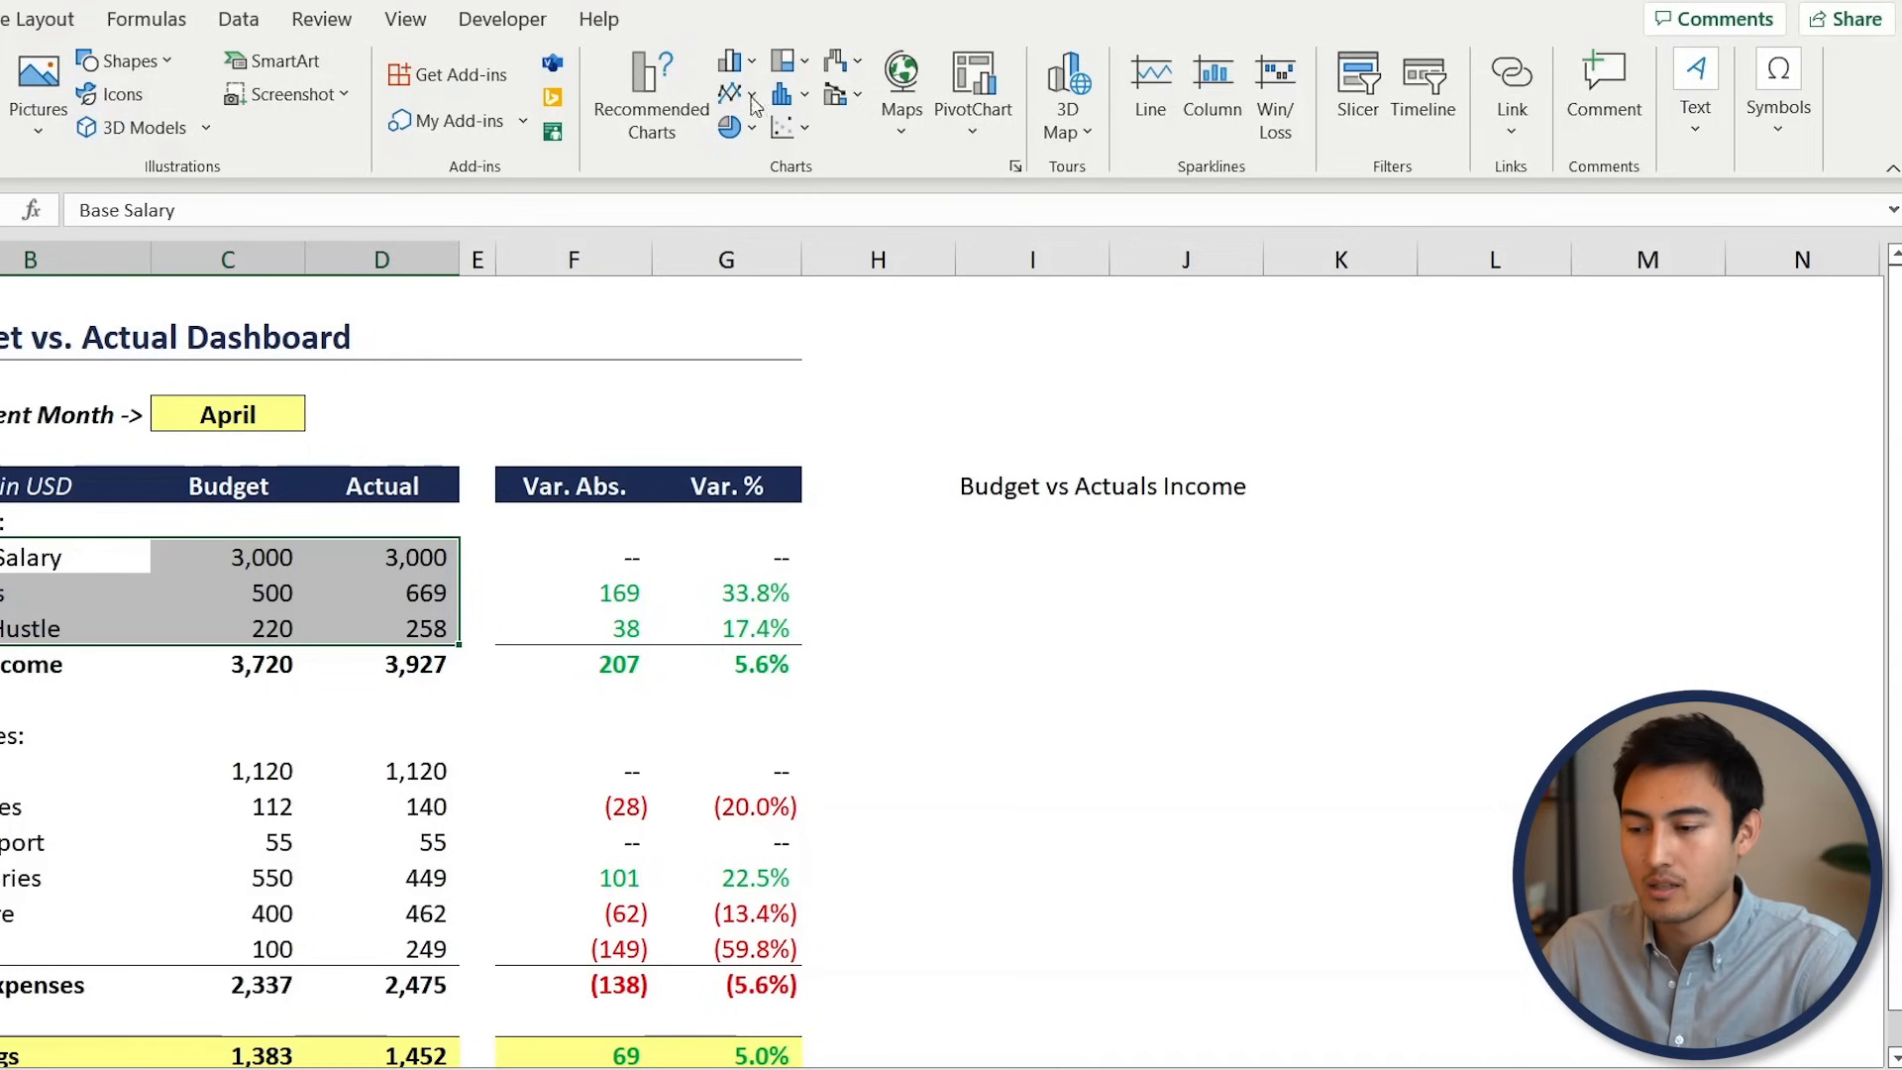
click(684, 81)
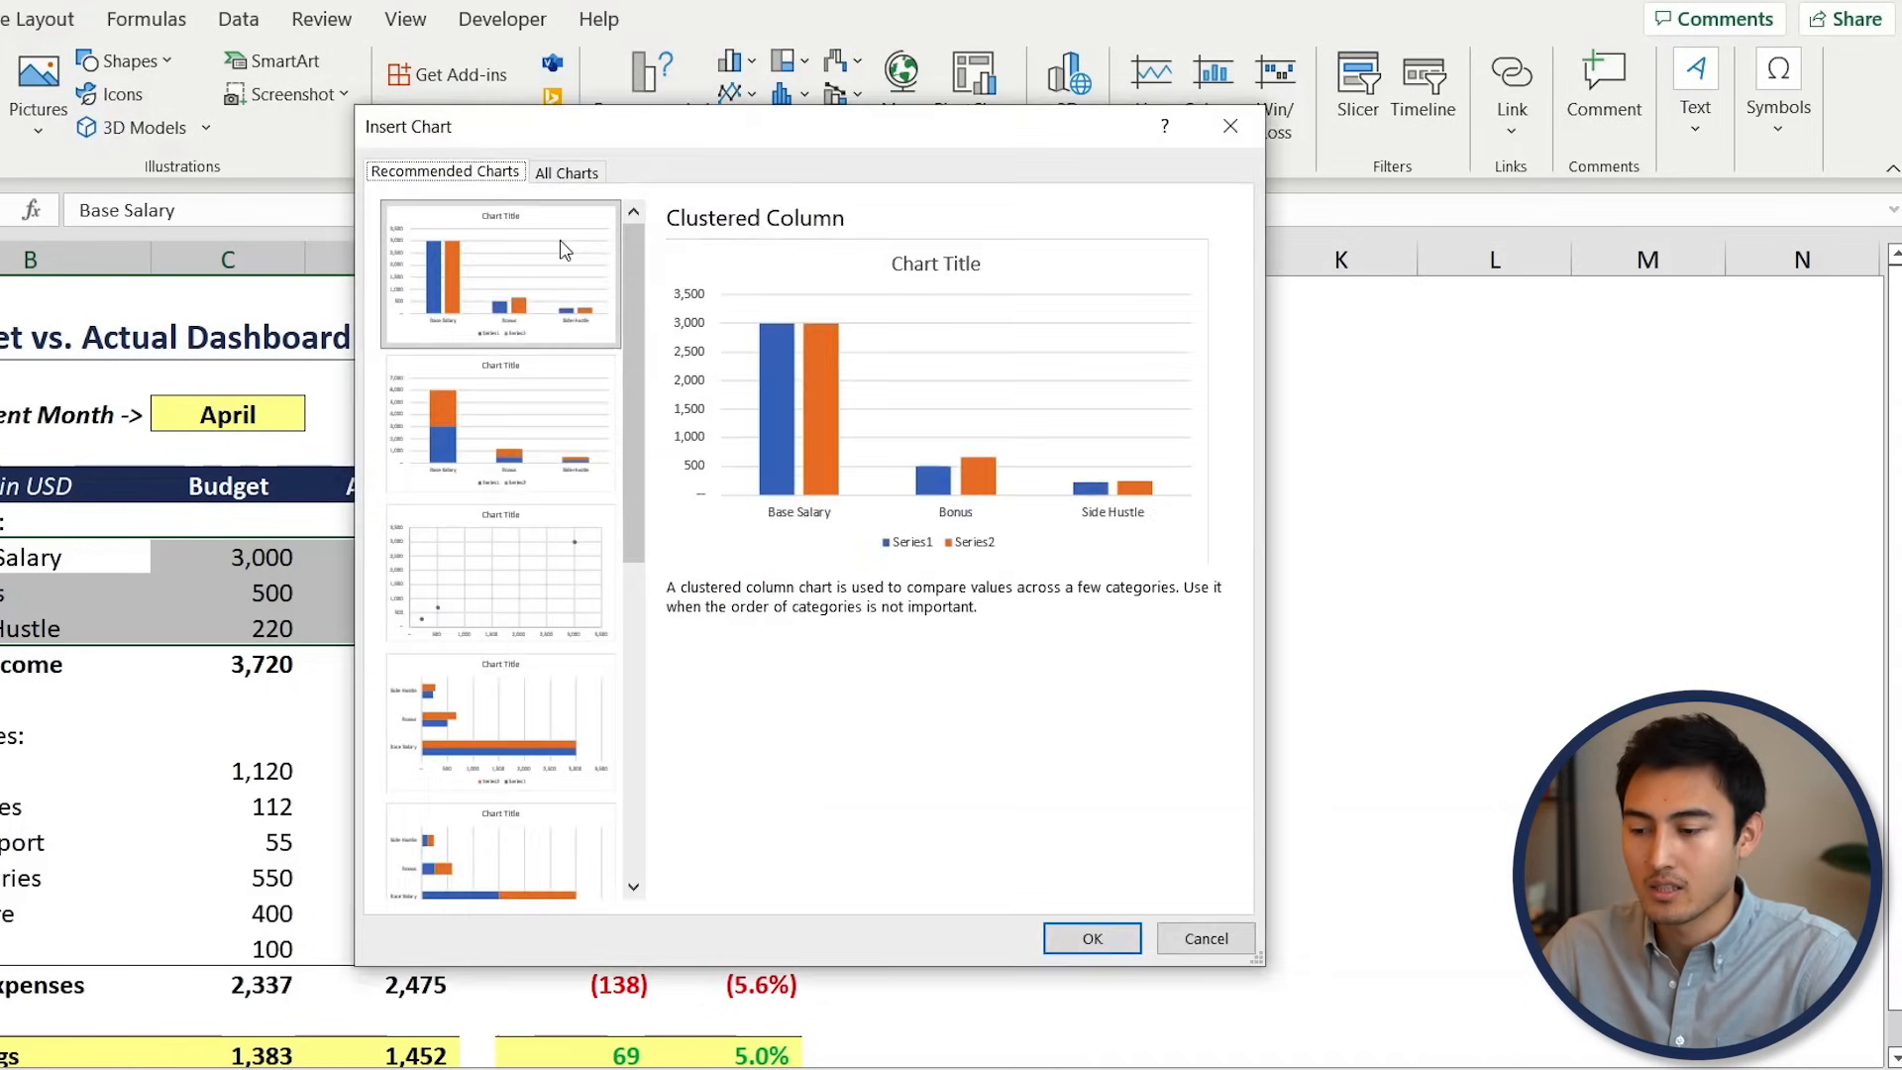
click(1092, 937)
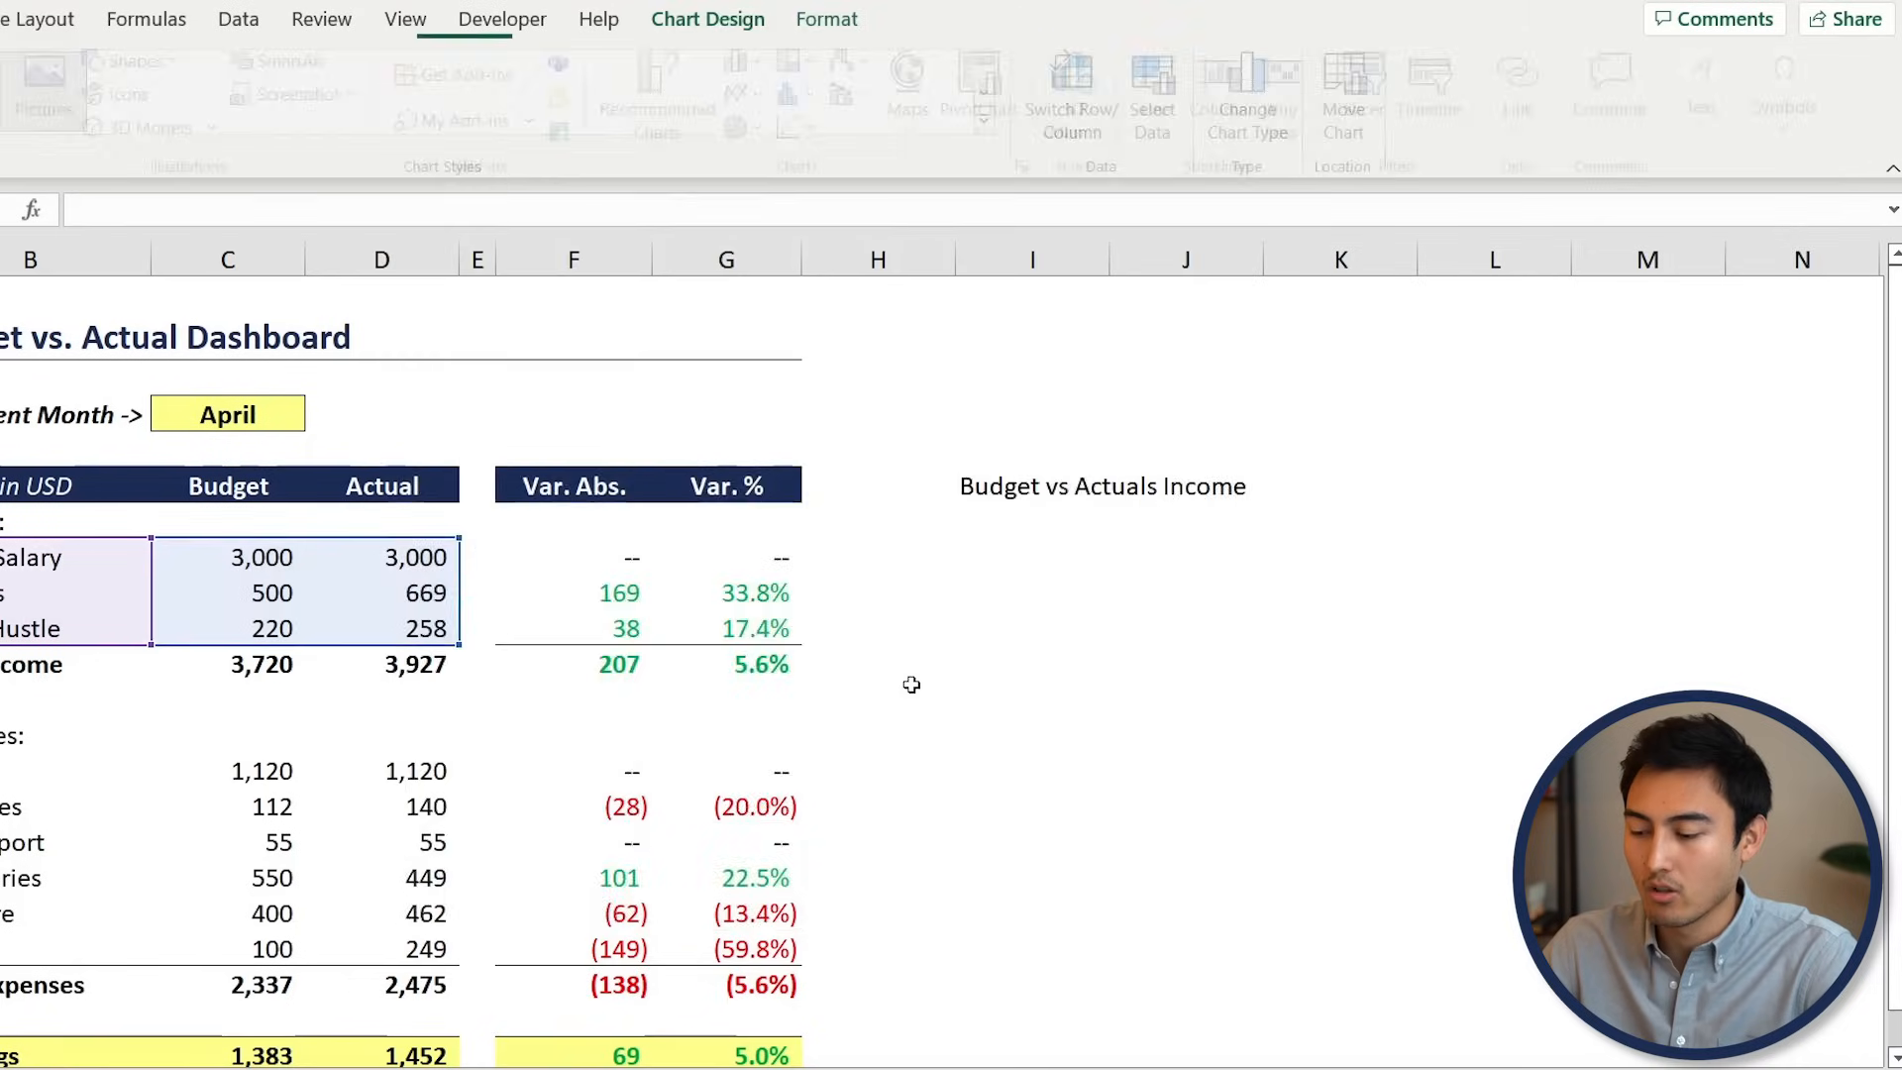
drag(655, 453, 1187, 548)
Merge and center the Budget vs Actuals Income heading across I6:K6
click(1058, 483)
key(shift+Right)
key(shift+Right)
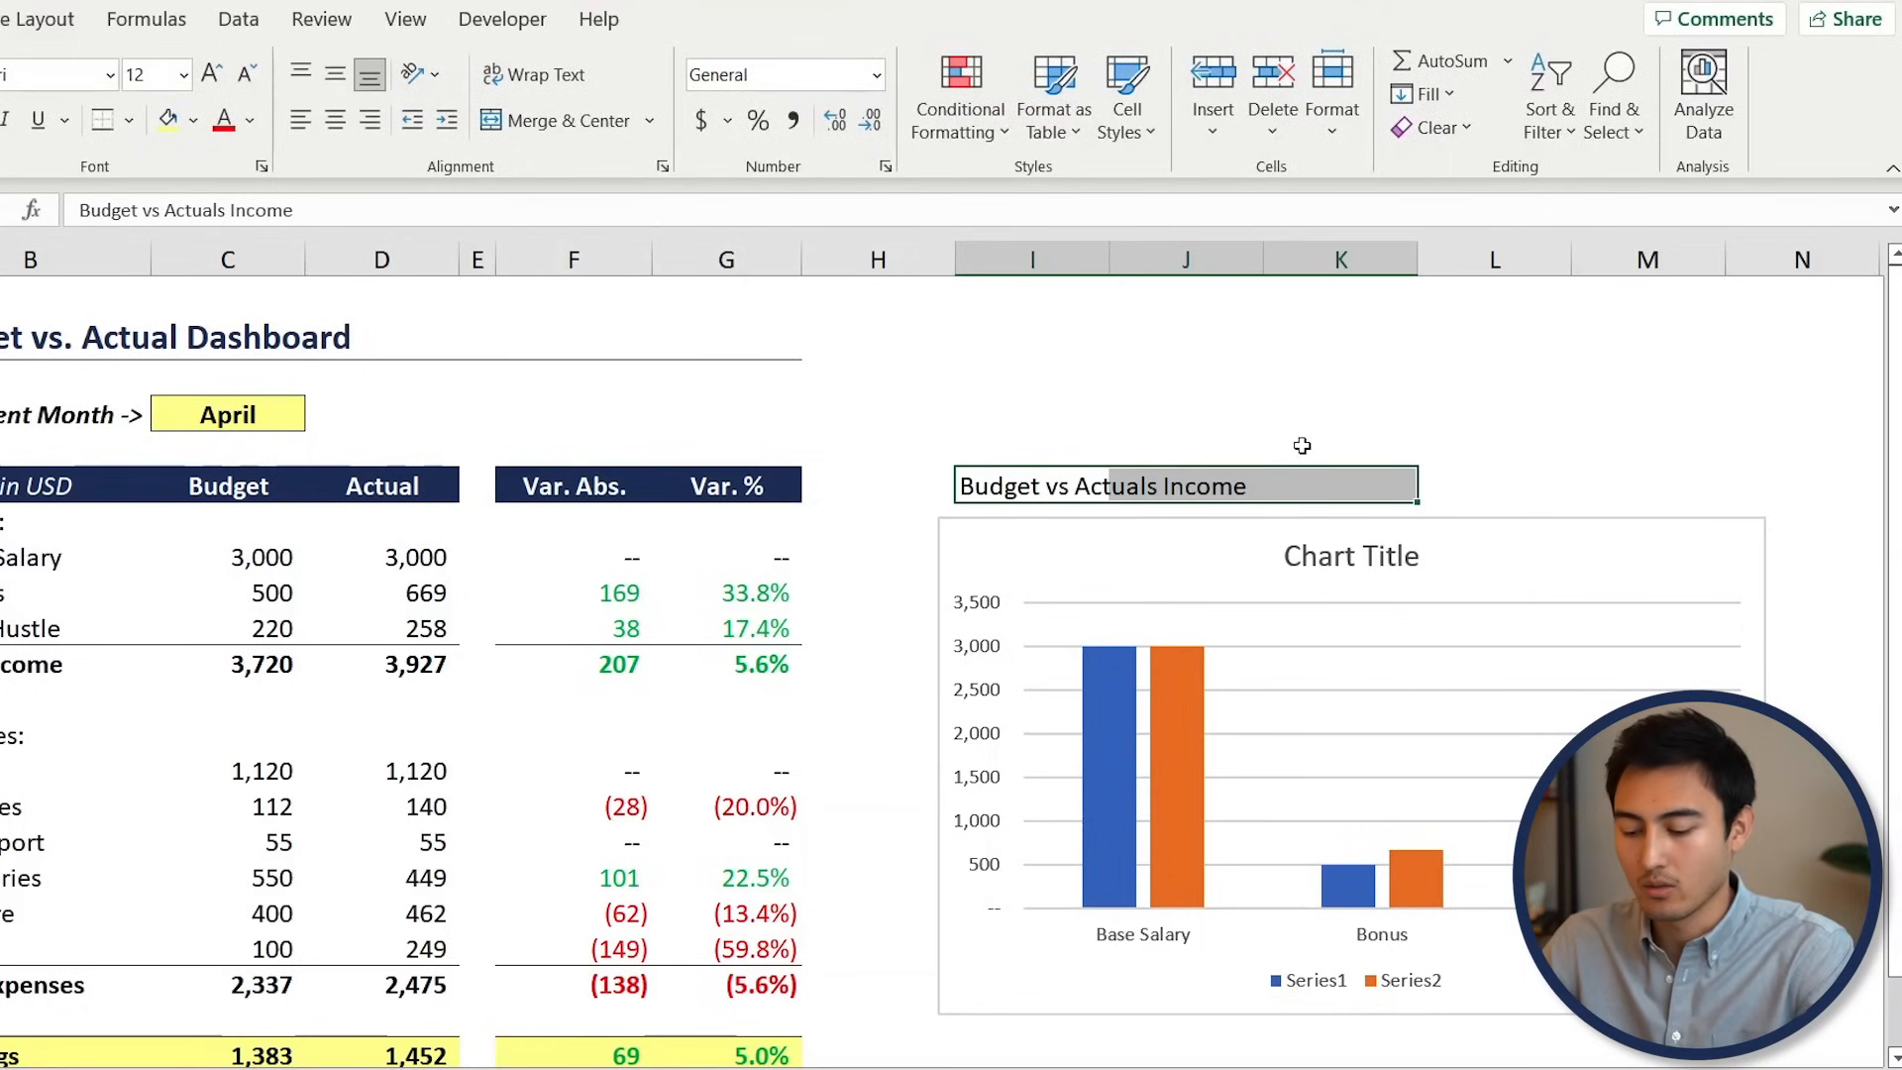
key(alt+h)
key(m)
key(c)
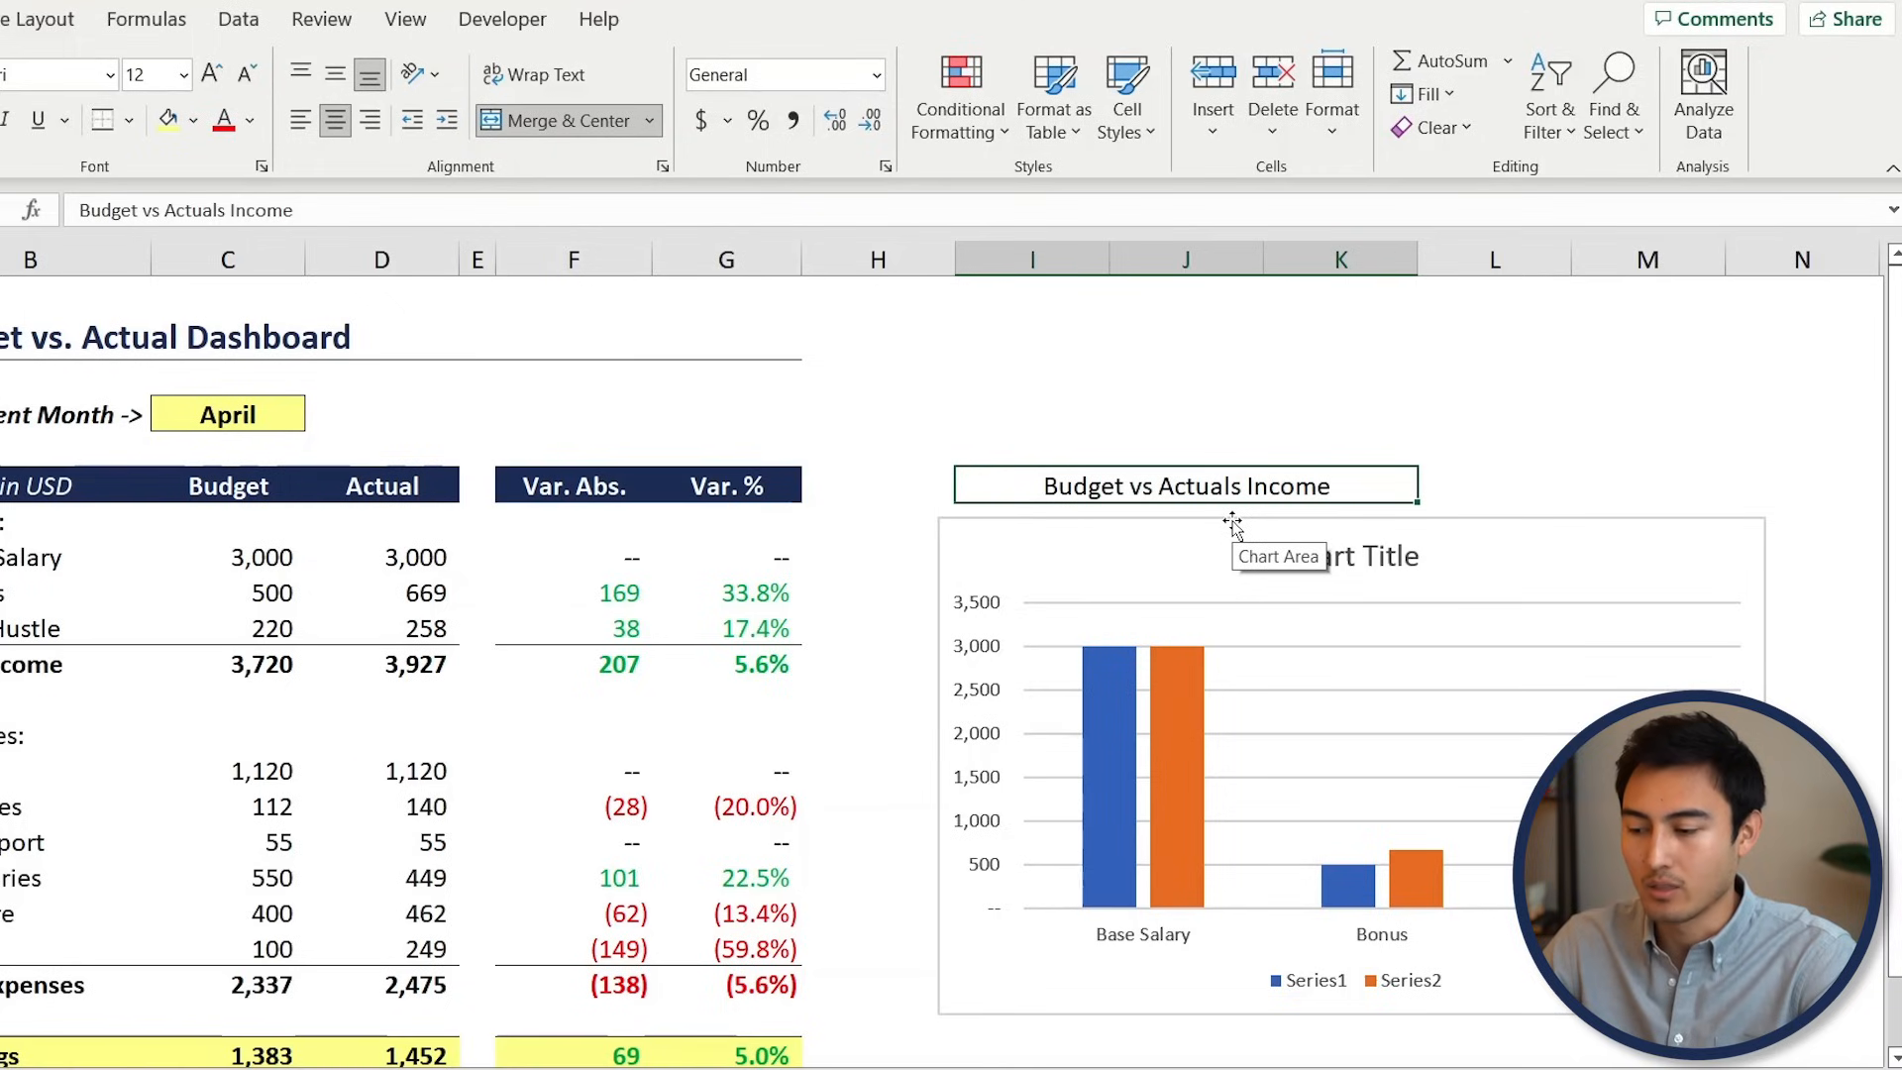
Make the Budget vs Actuals Income heading bold and fill it with the dark navy of the table headers
key(ctrl+b)
key(alt+h)
key(h)
key(Down)
key(Down)
key(Down)
key(Down)
key(Down)
key(Down)
key(Down)
key(Down)
key(Up)
key(Right)
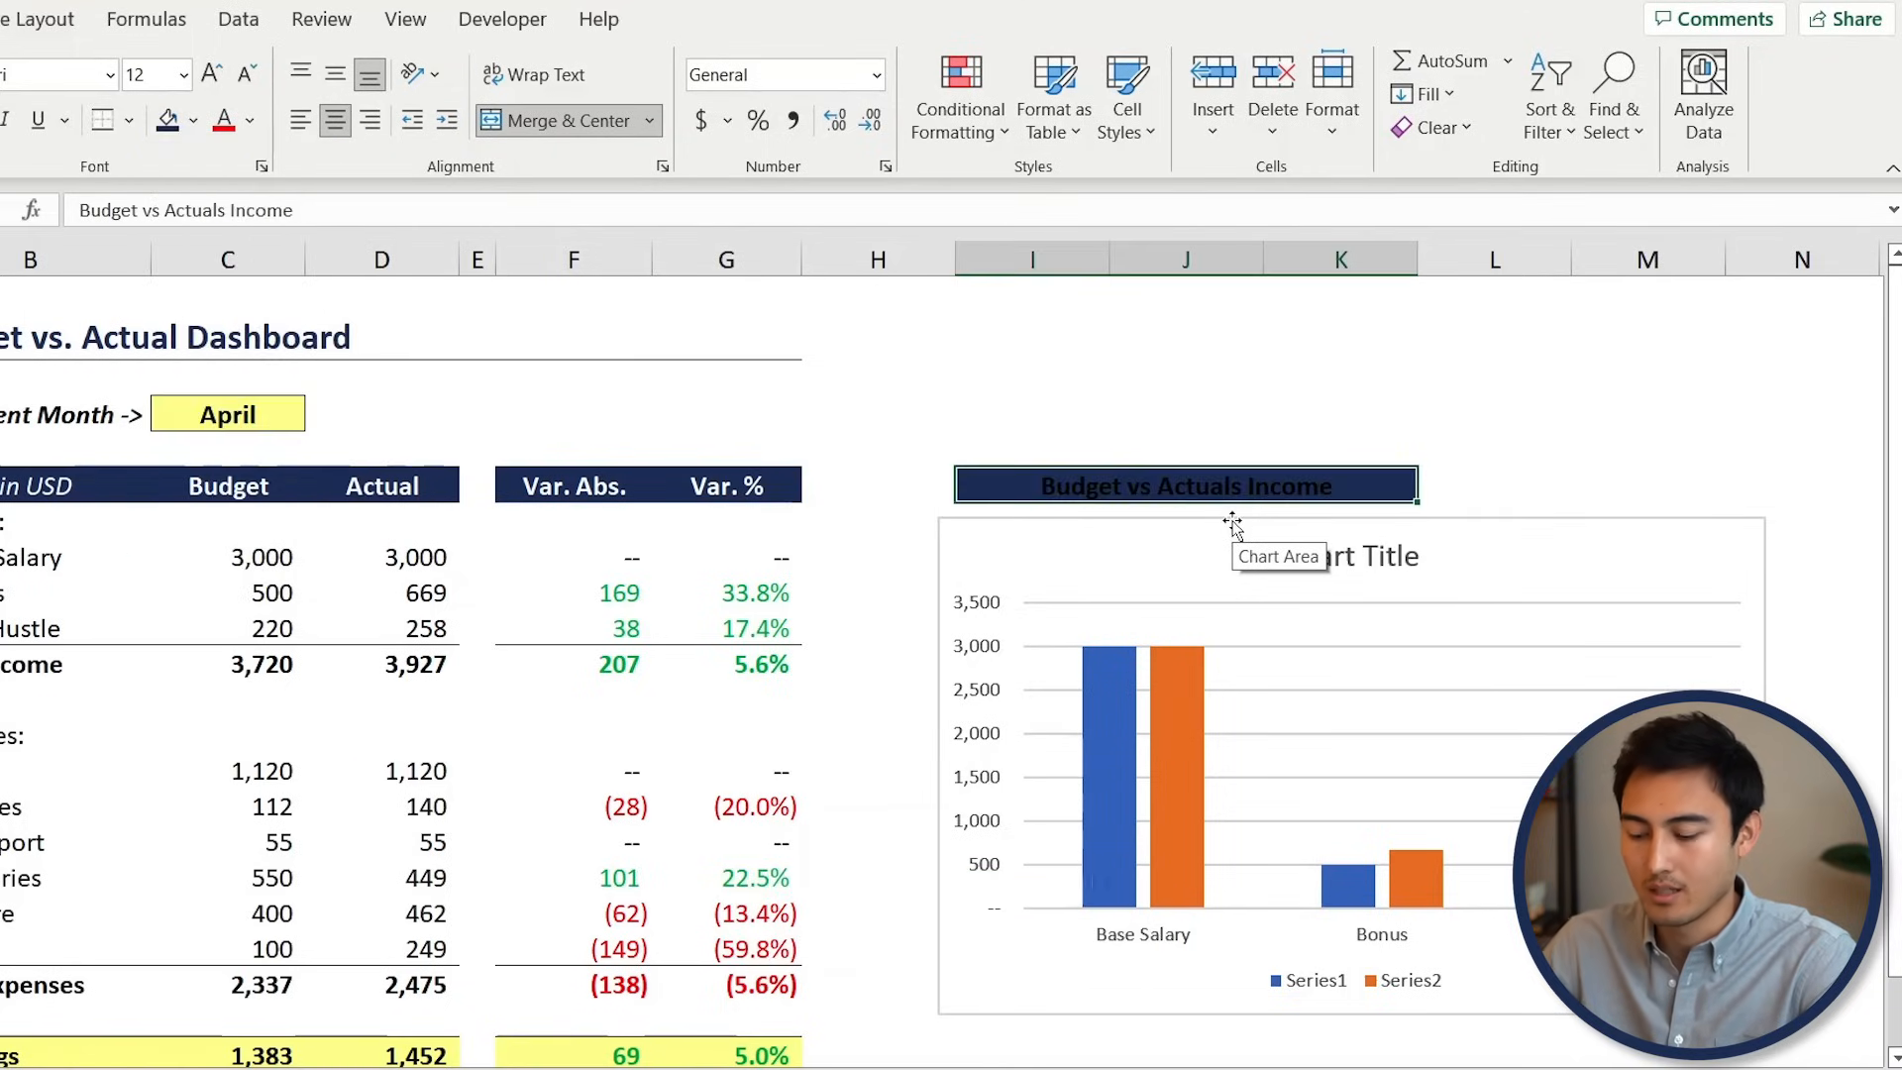
Set the font color of the Budget vs Actuals Income heading to white
key(alt+h)
key(f)
key(c)
key(Down)
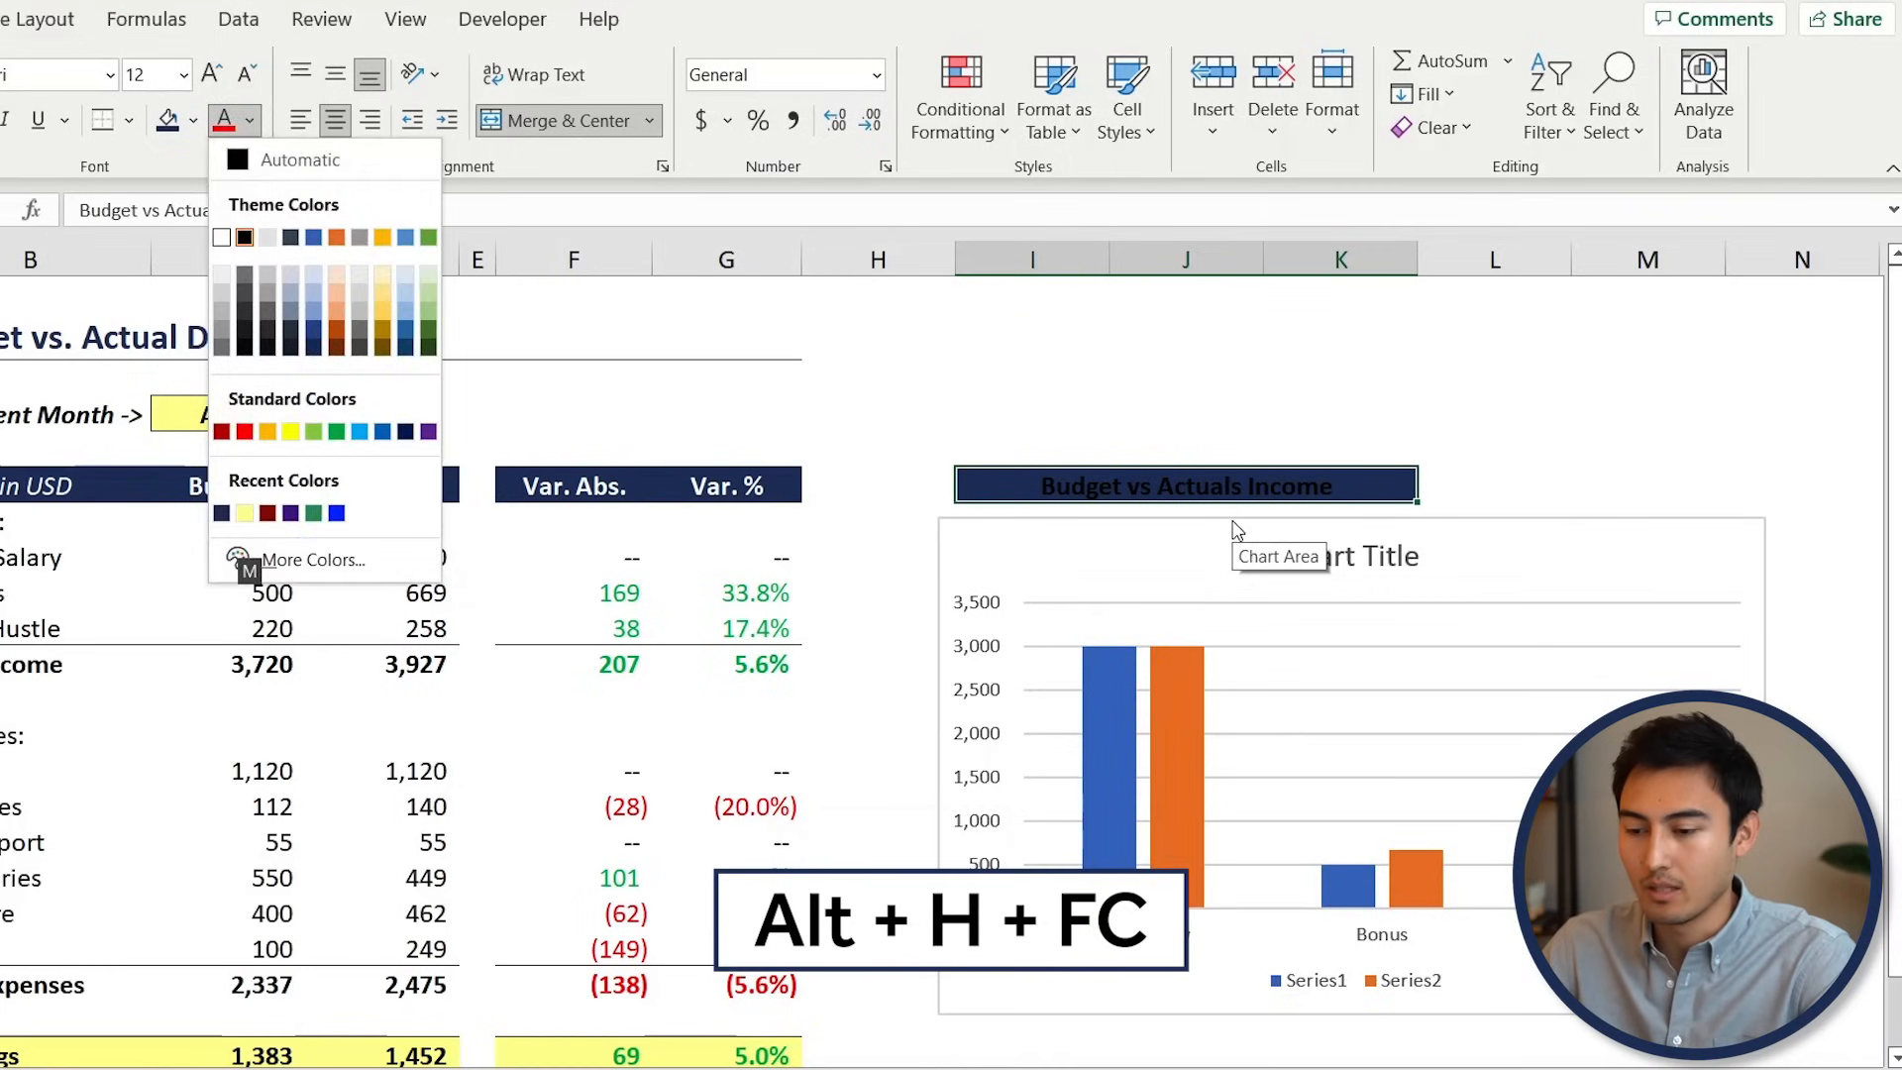
key(Return)
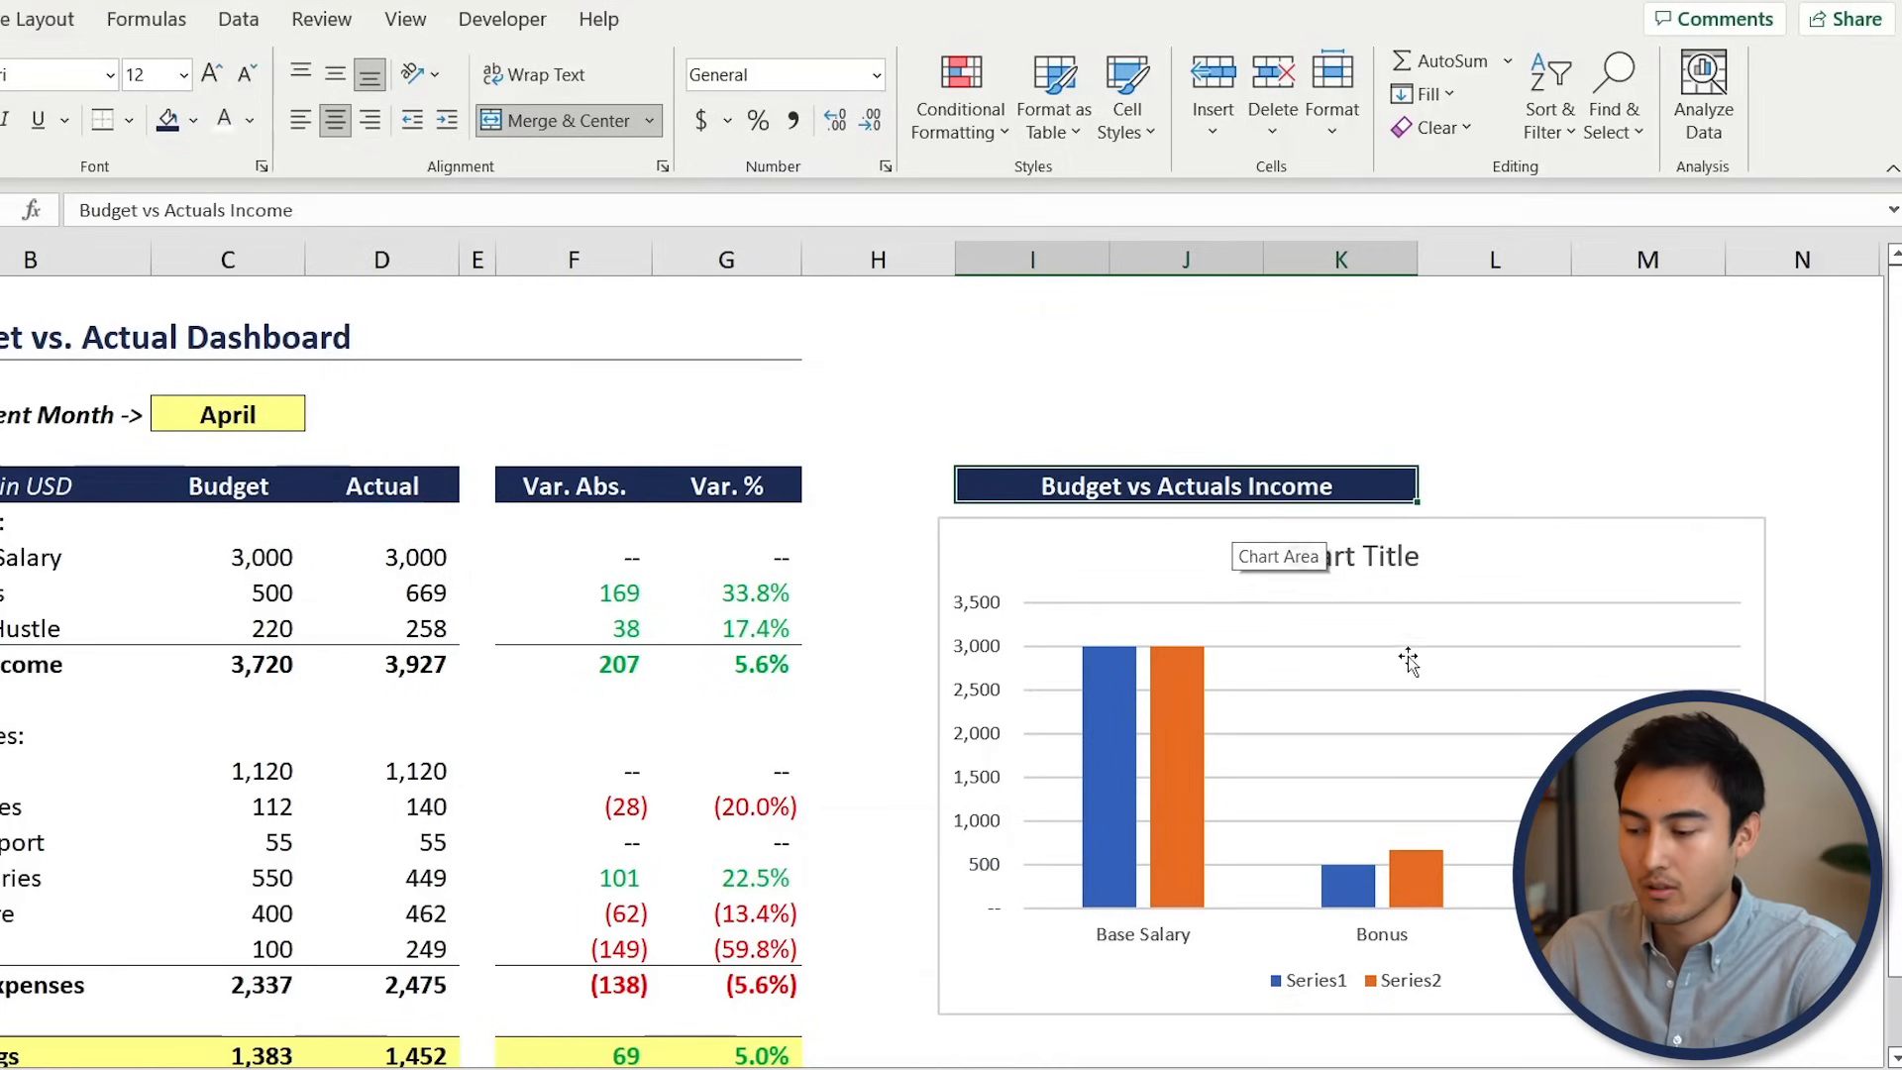
Delete the income chart's title and rename its Series1 legend entry to Budget in the chart's data source
click(1370, 561)
key(Delete)
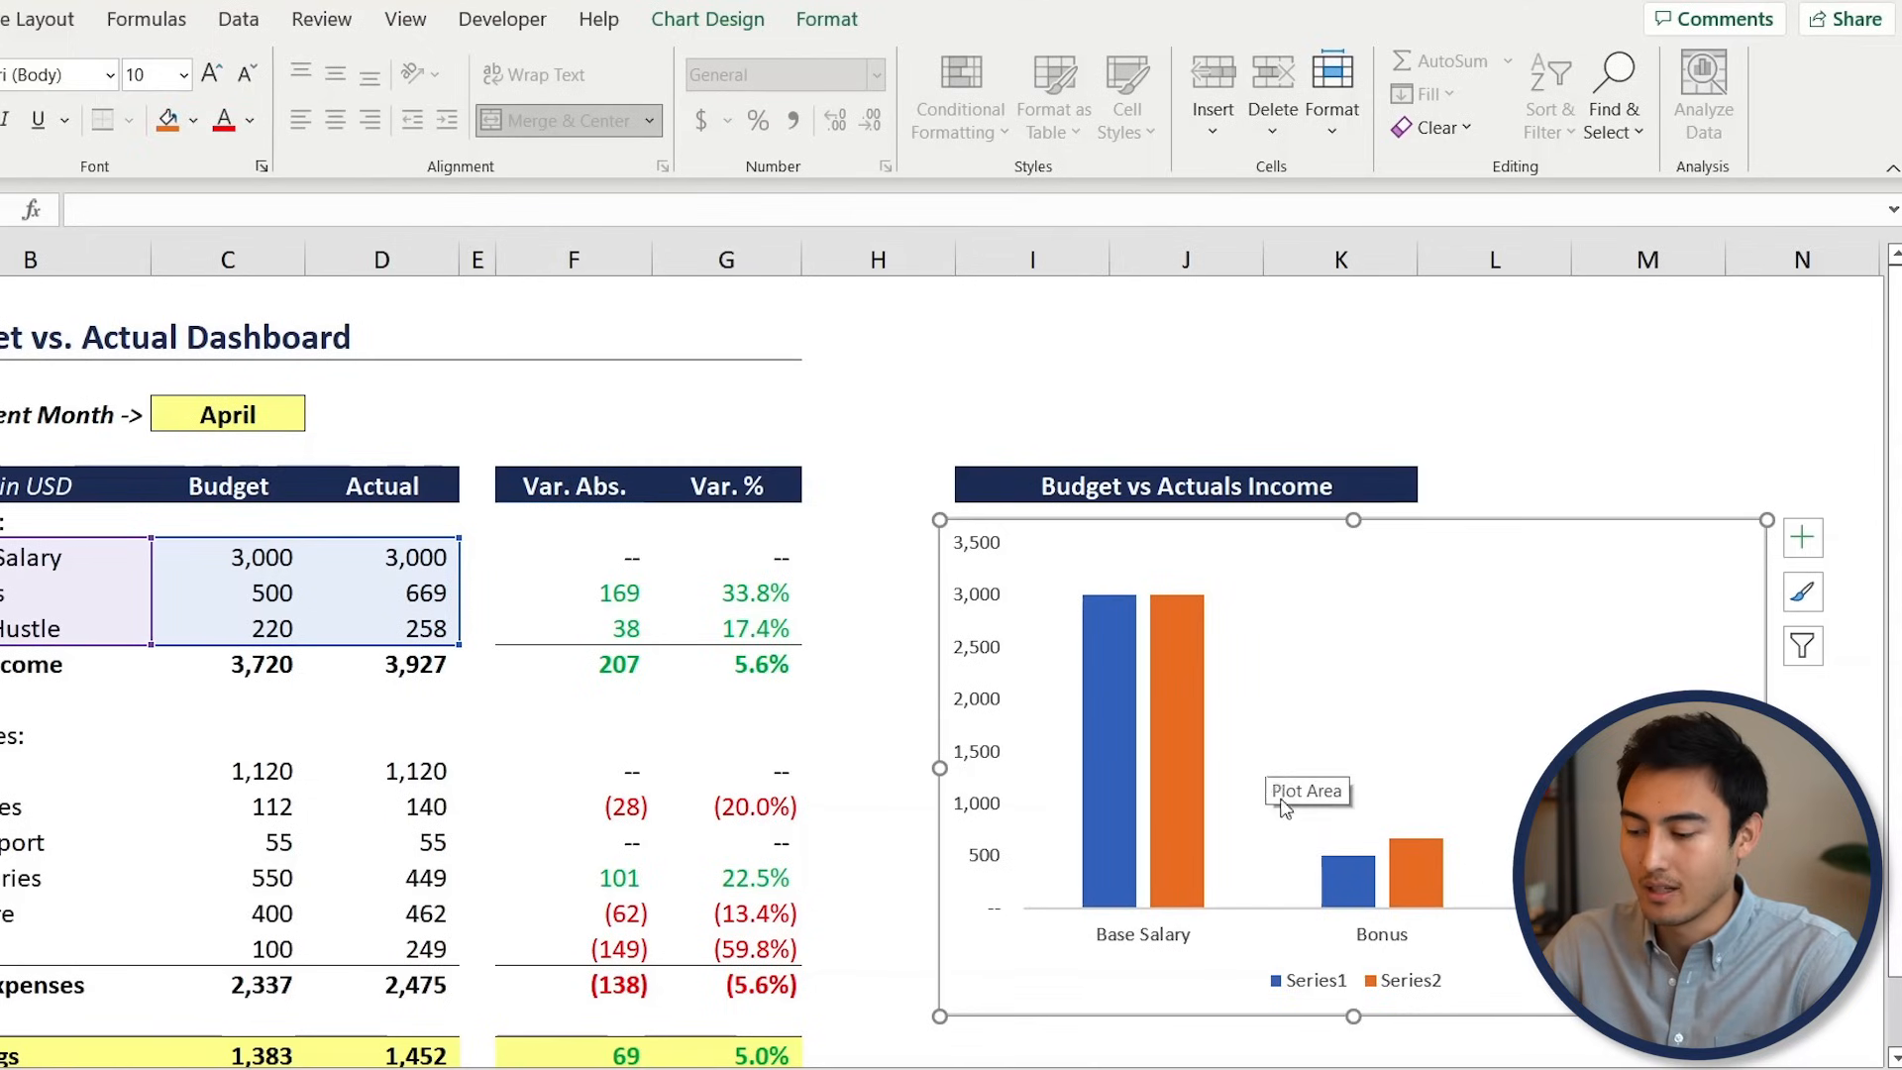
click(1324, 988)
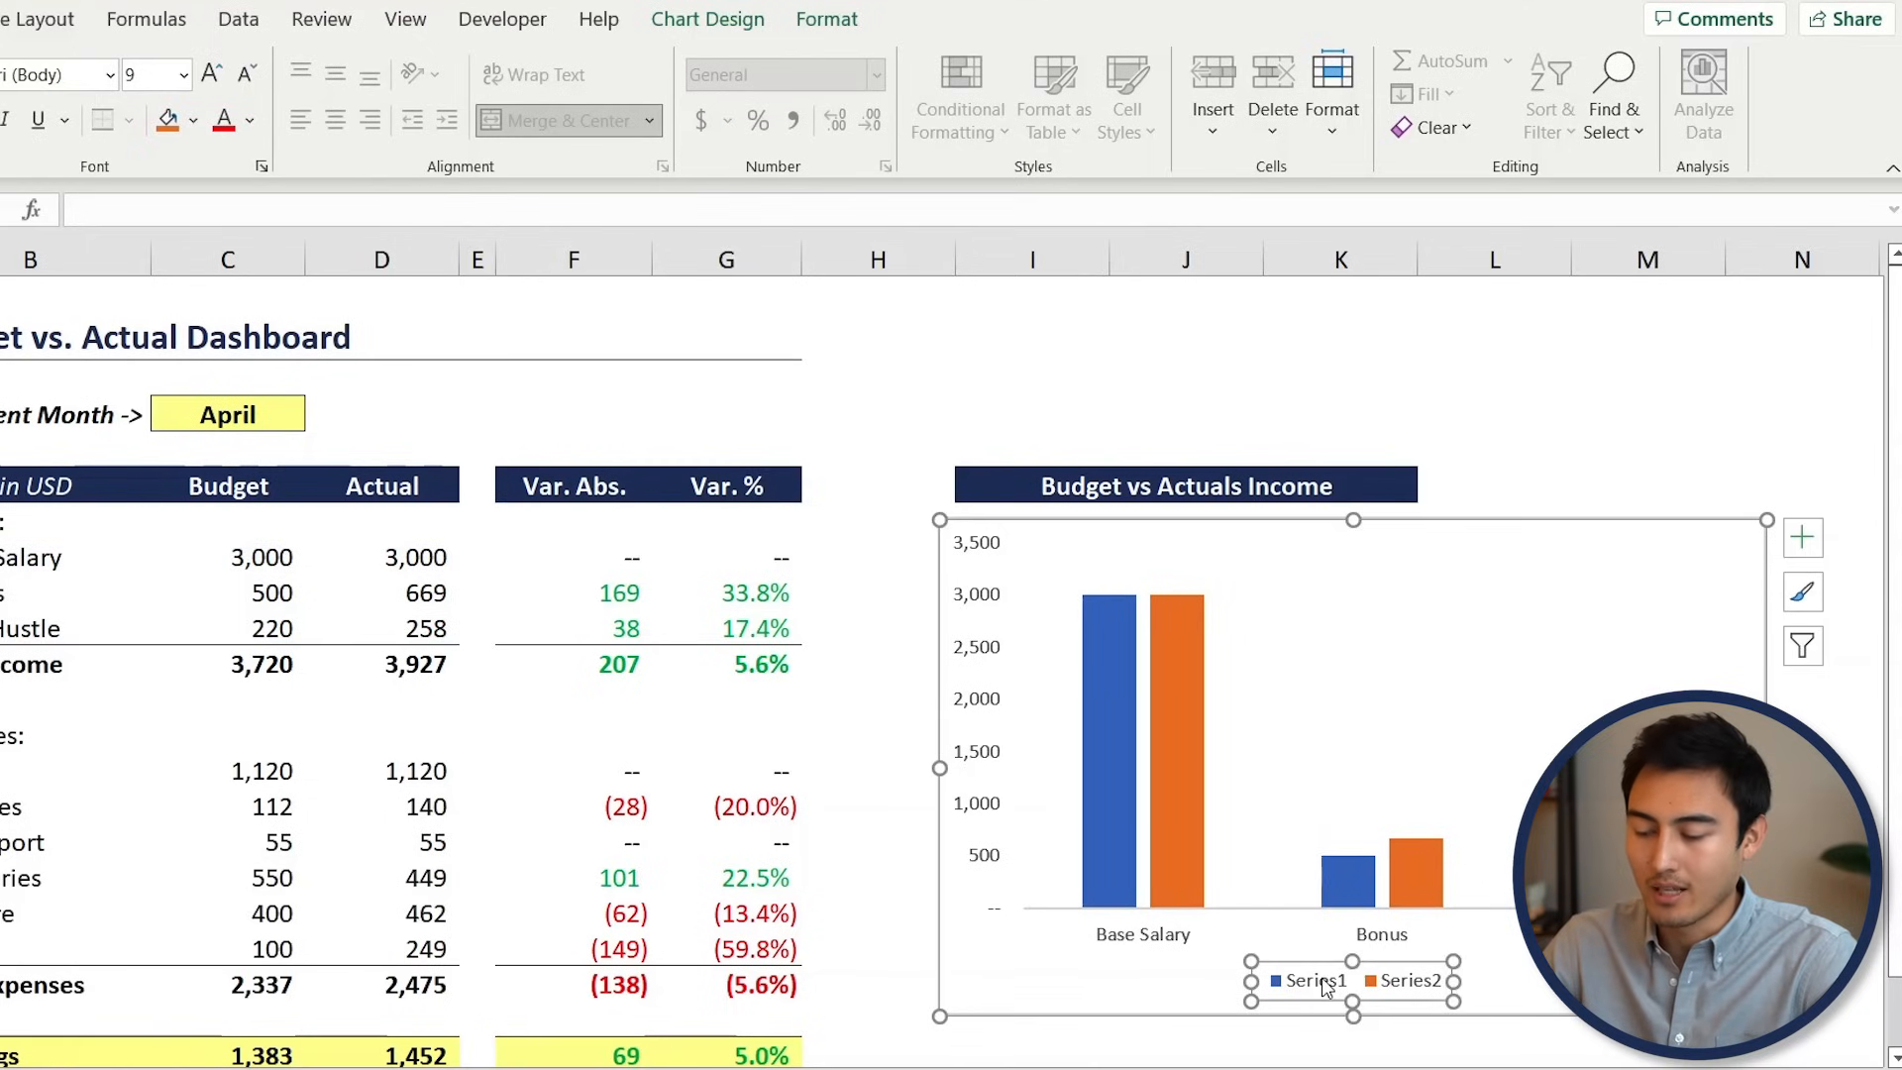
right_click(1324, 986)
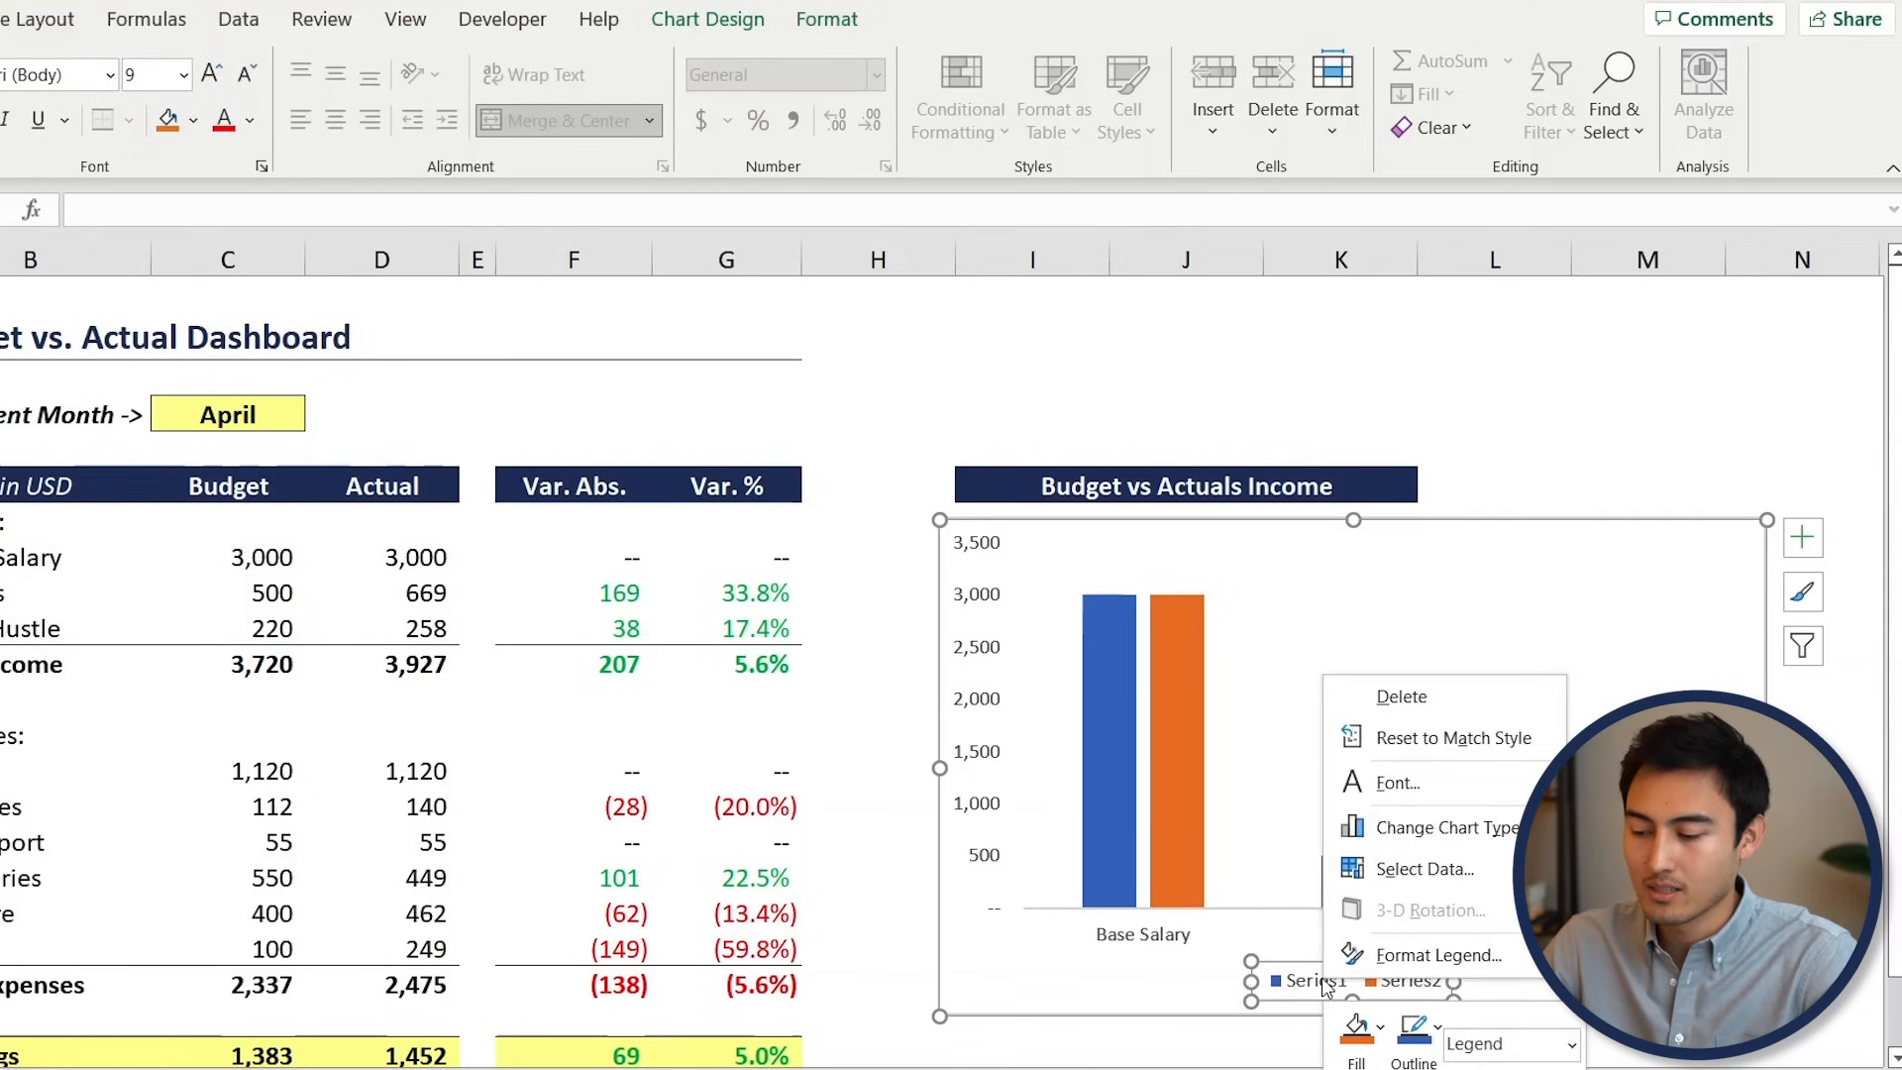
click(1438, 868)
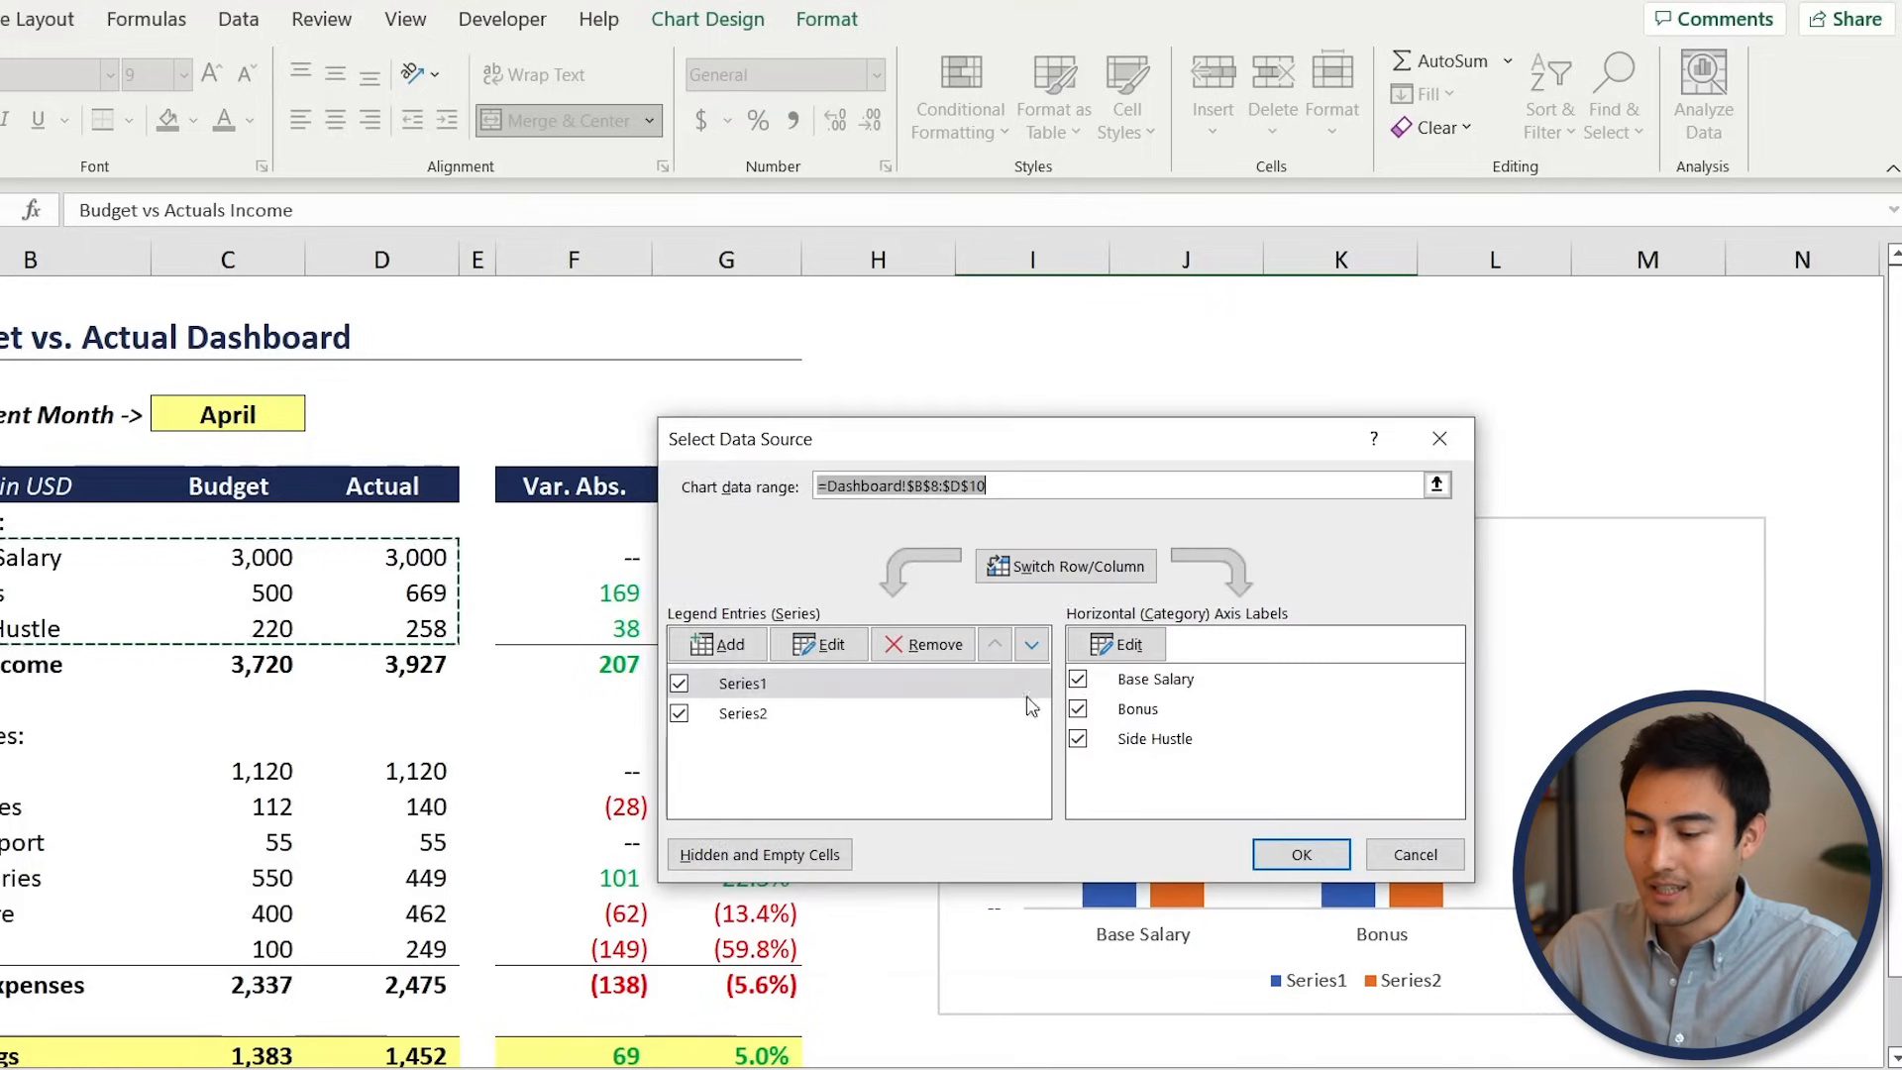
click(746, 689)
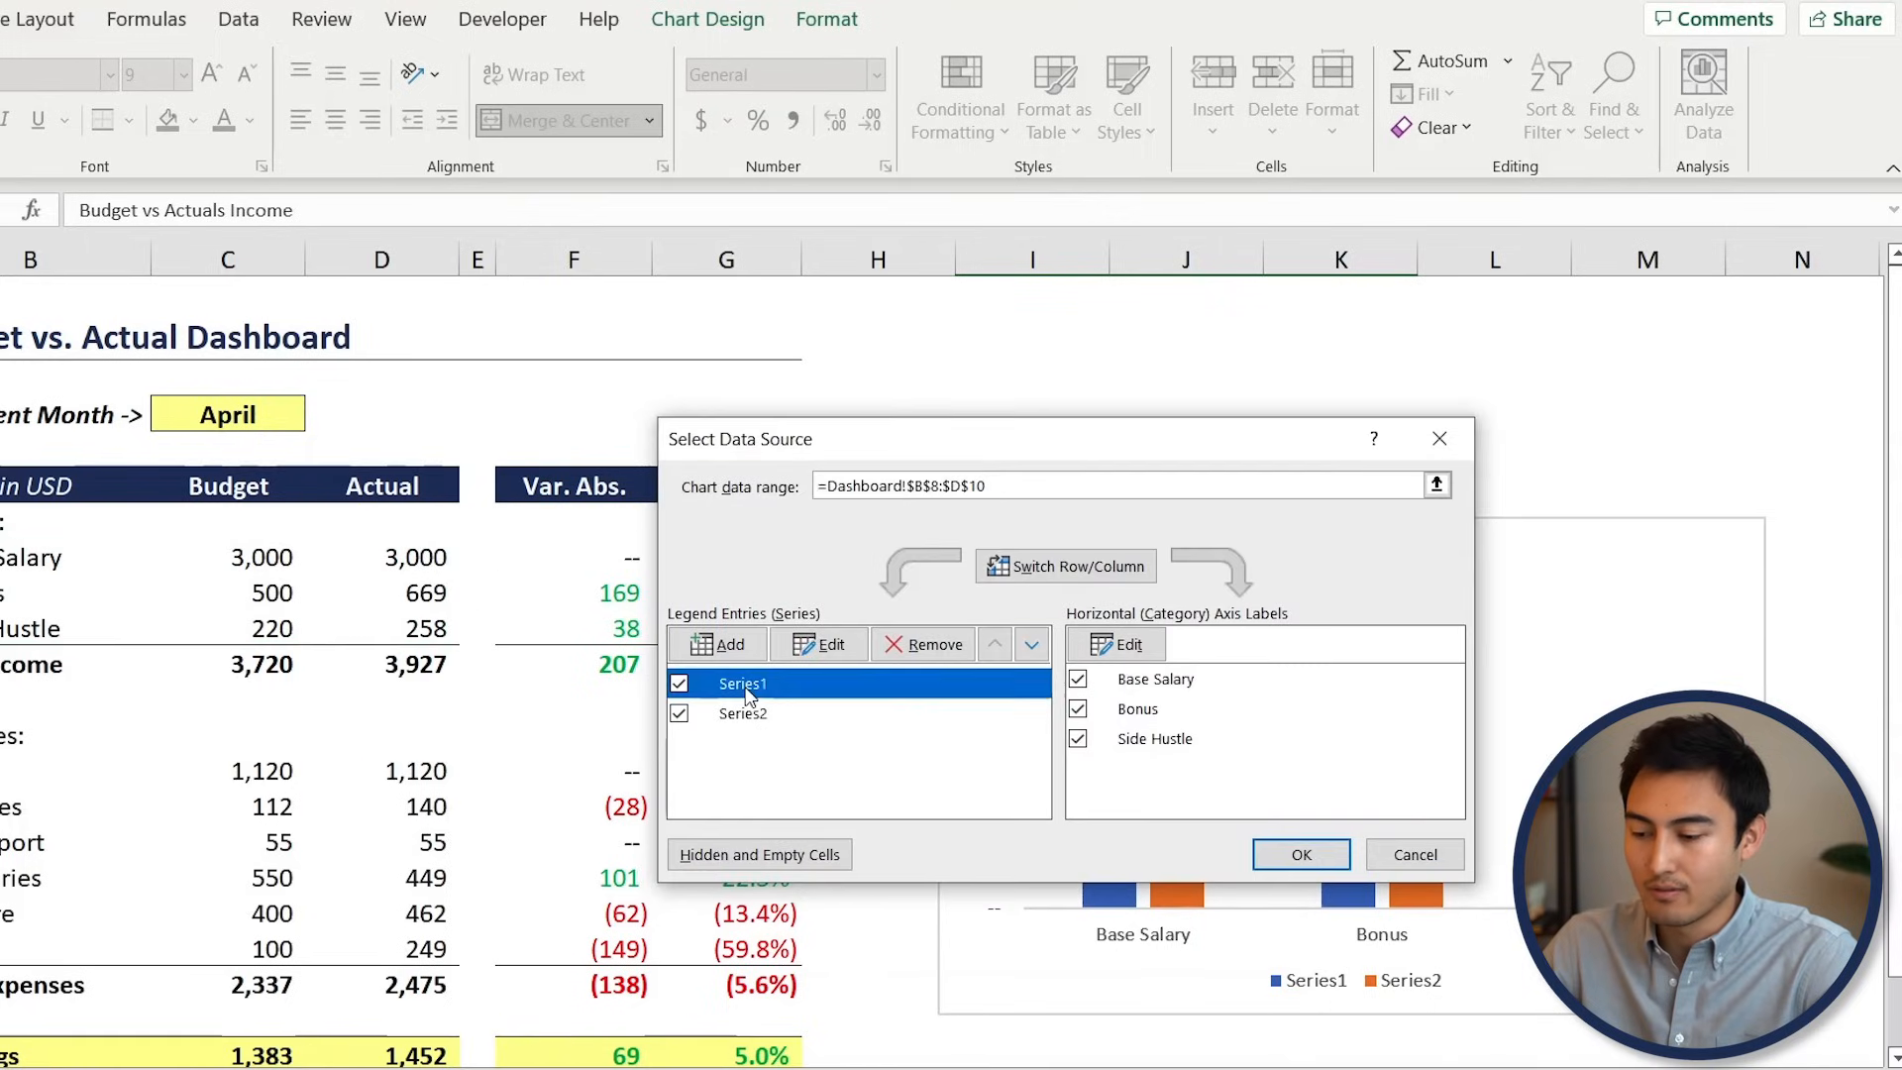
click(830, 646)
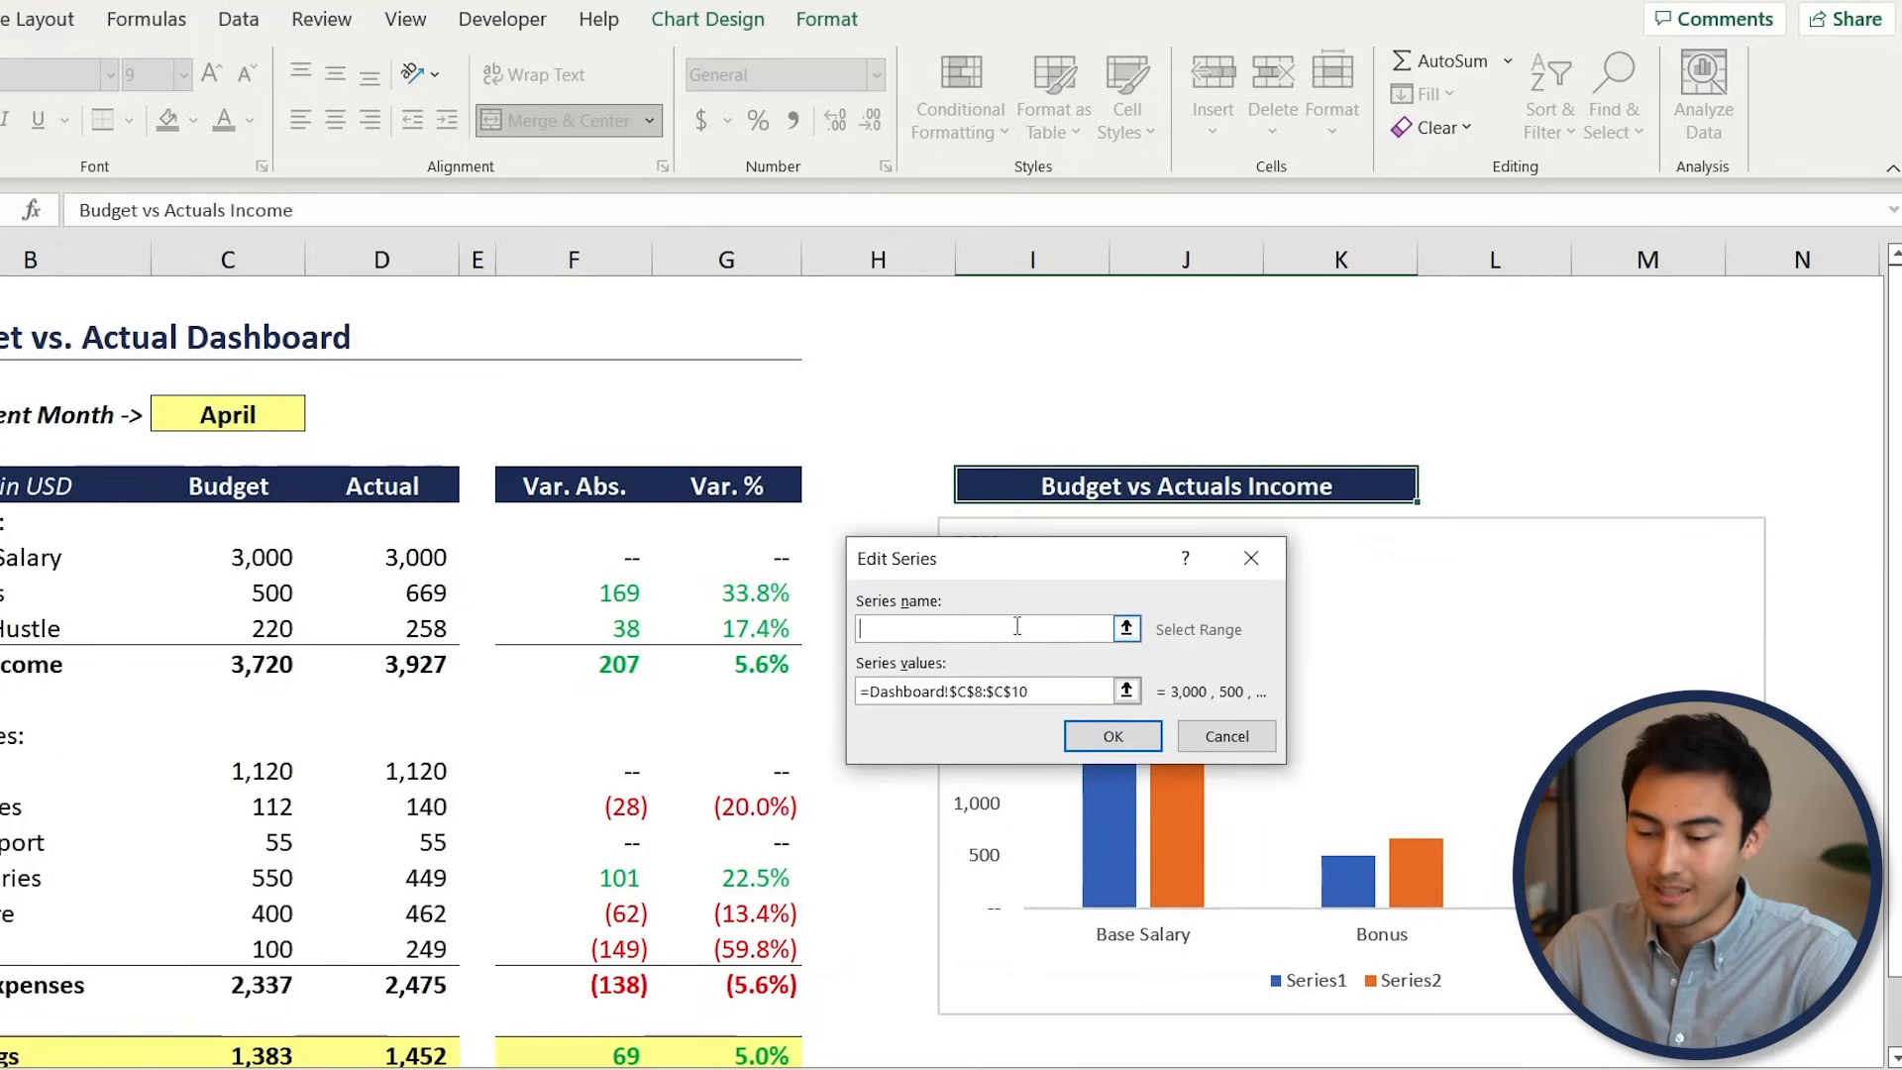
text(Budget)
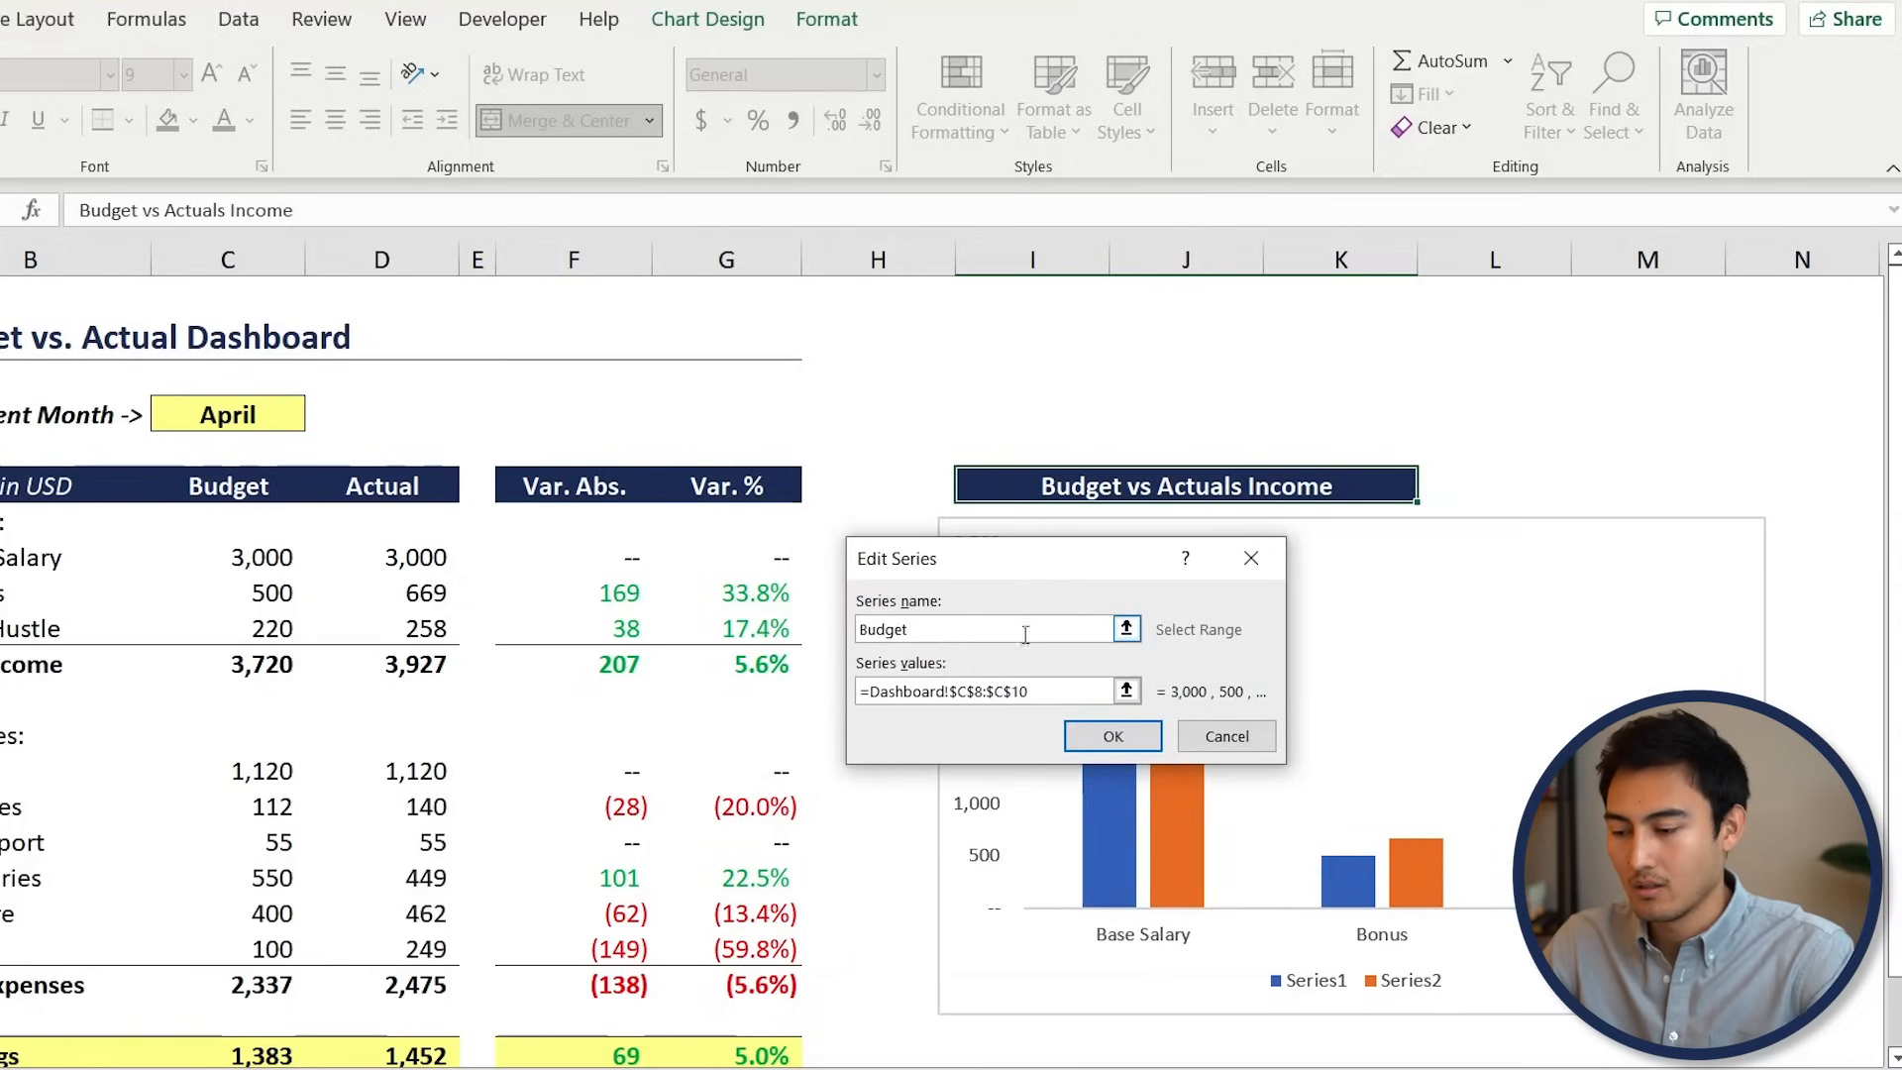
click(1113, 736)
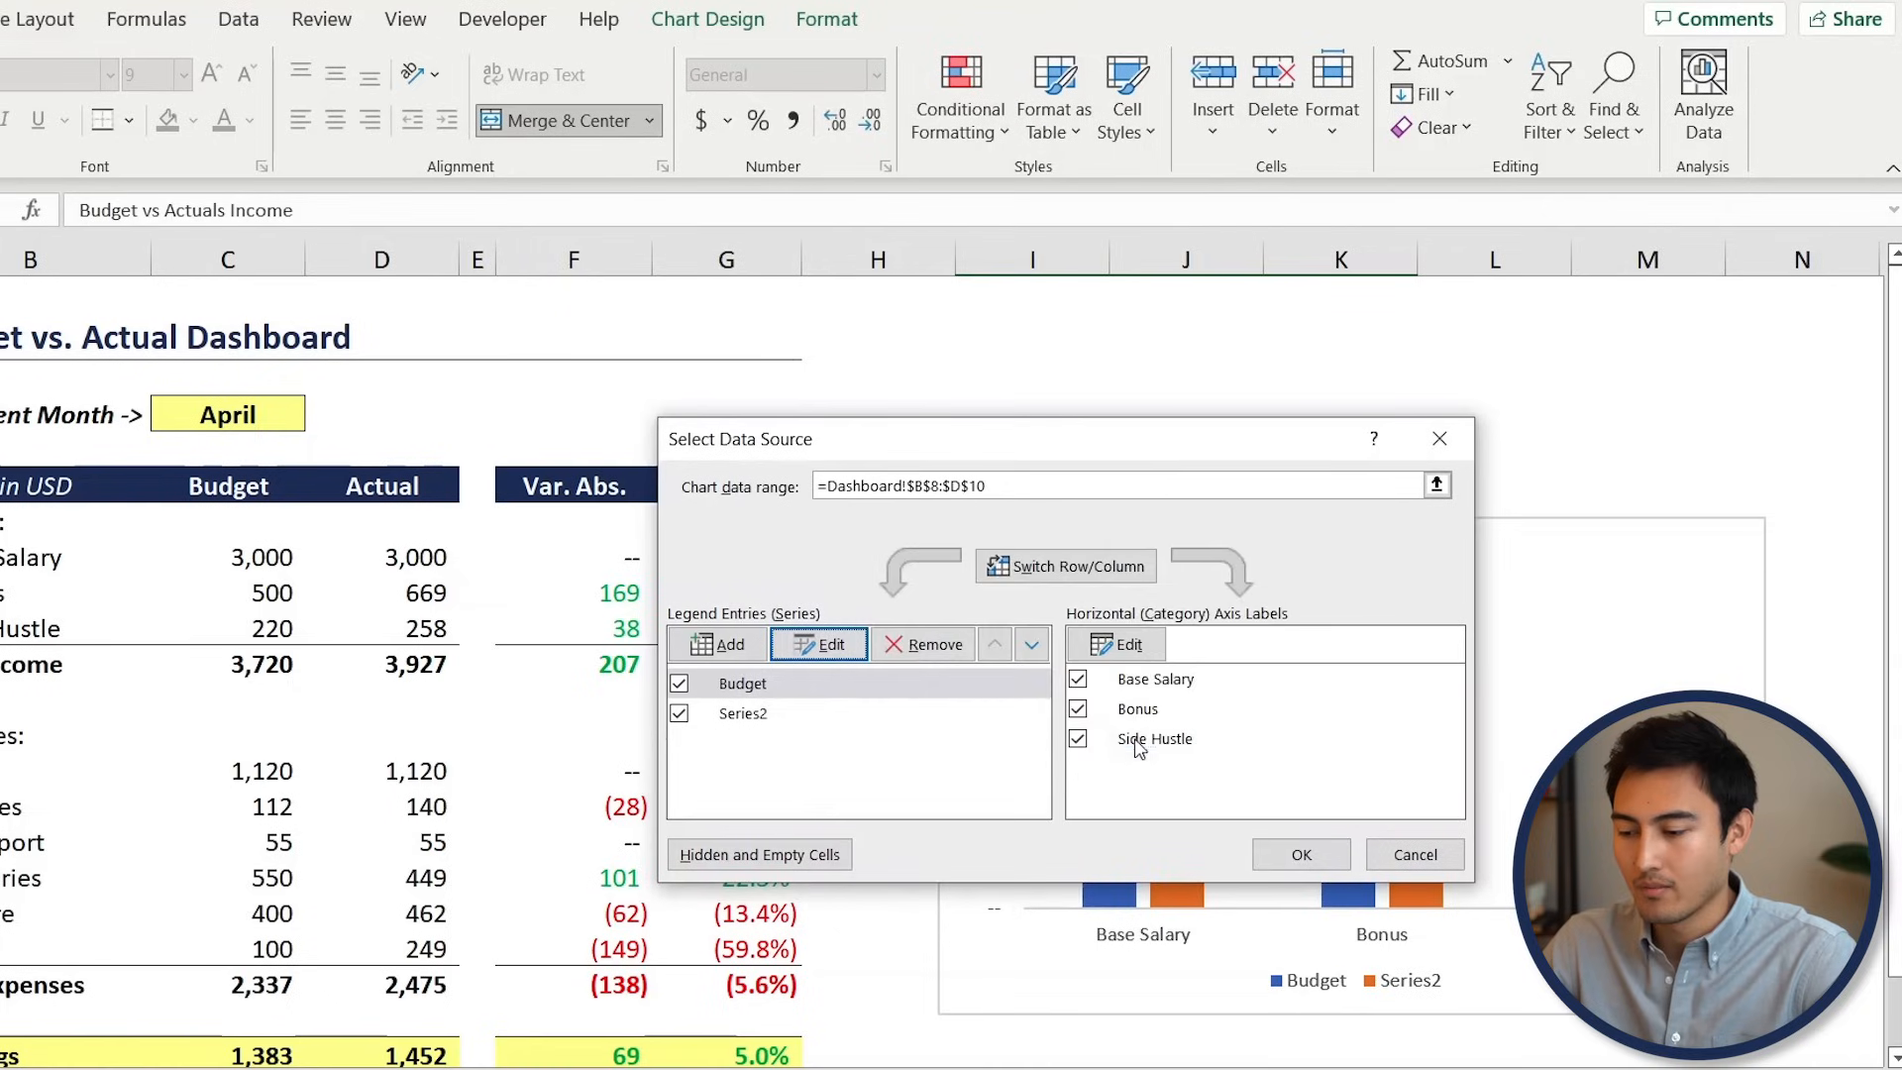
Rename the chart's Series2 legend entry to Actual and apply the data source changes
click(775, 713)
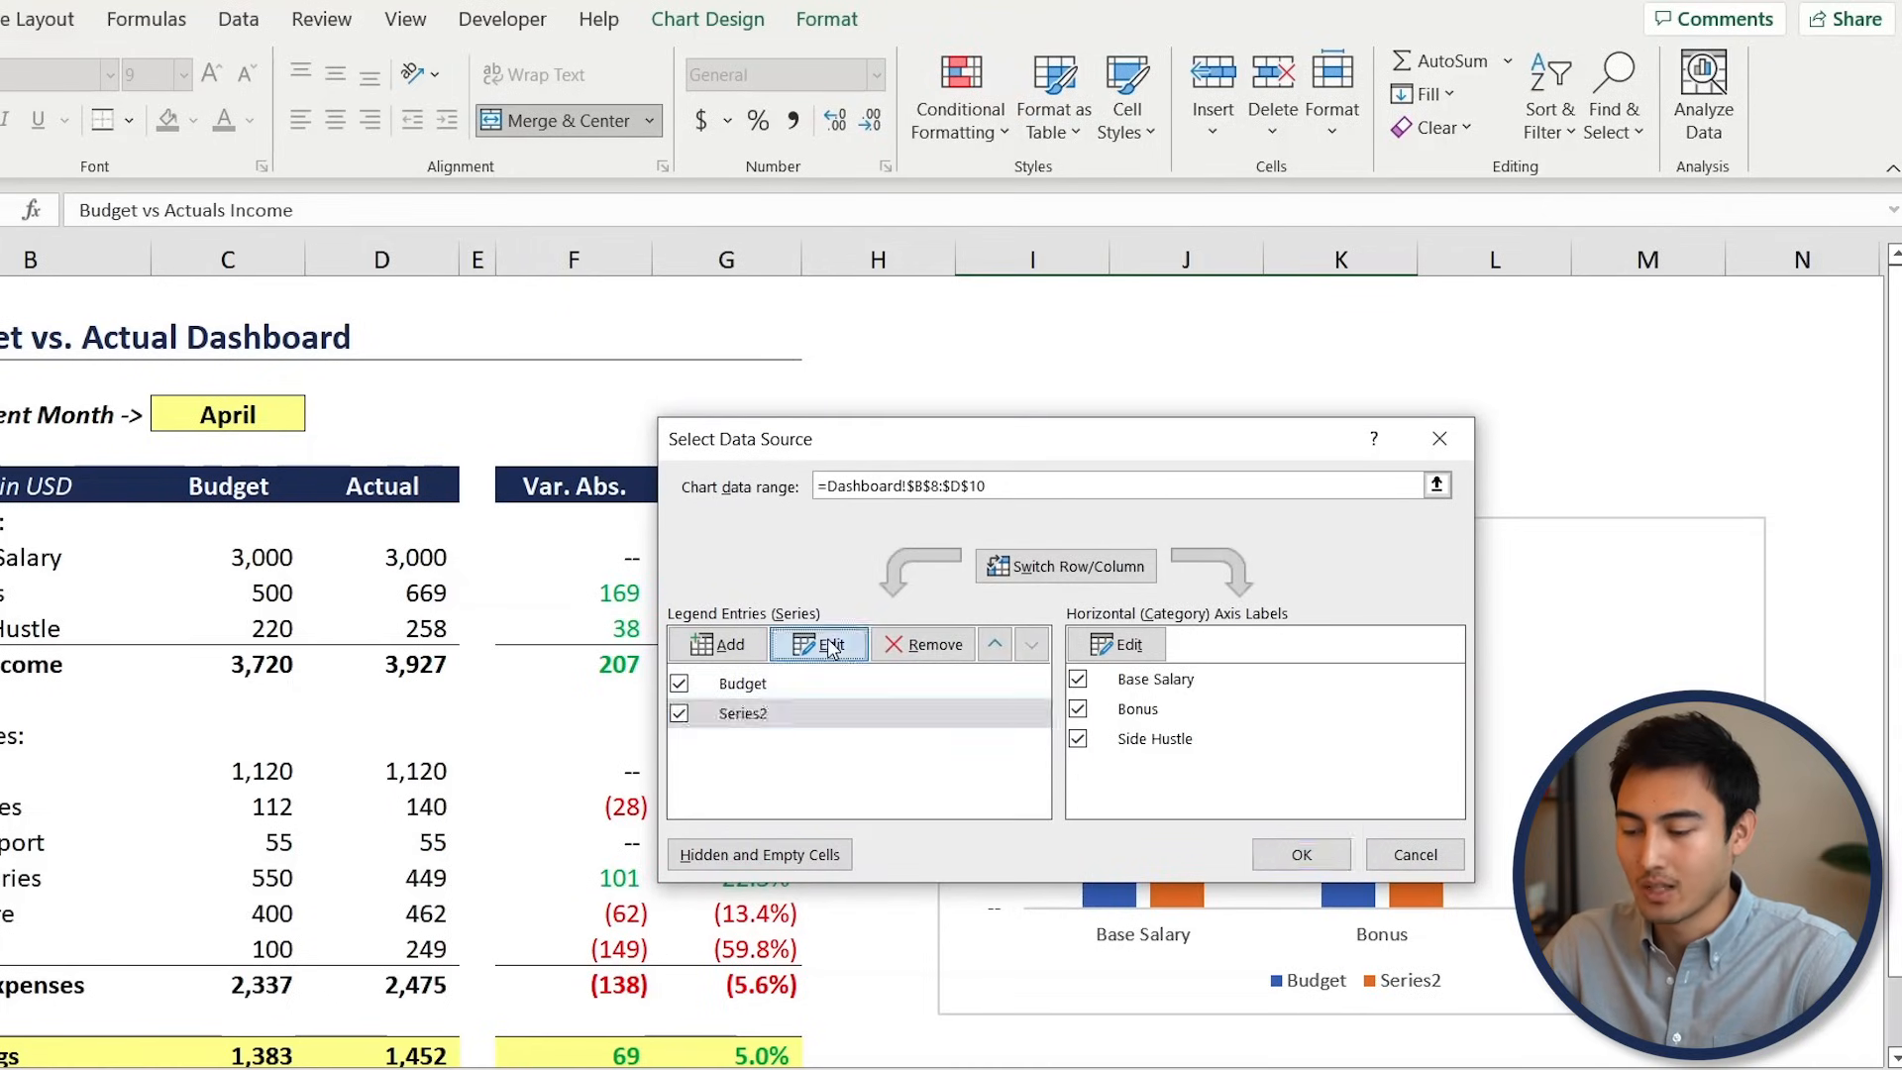
click(832, 645)
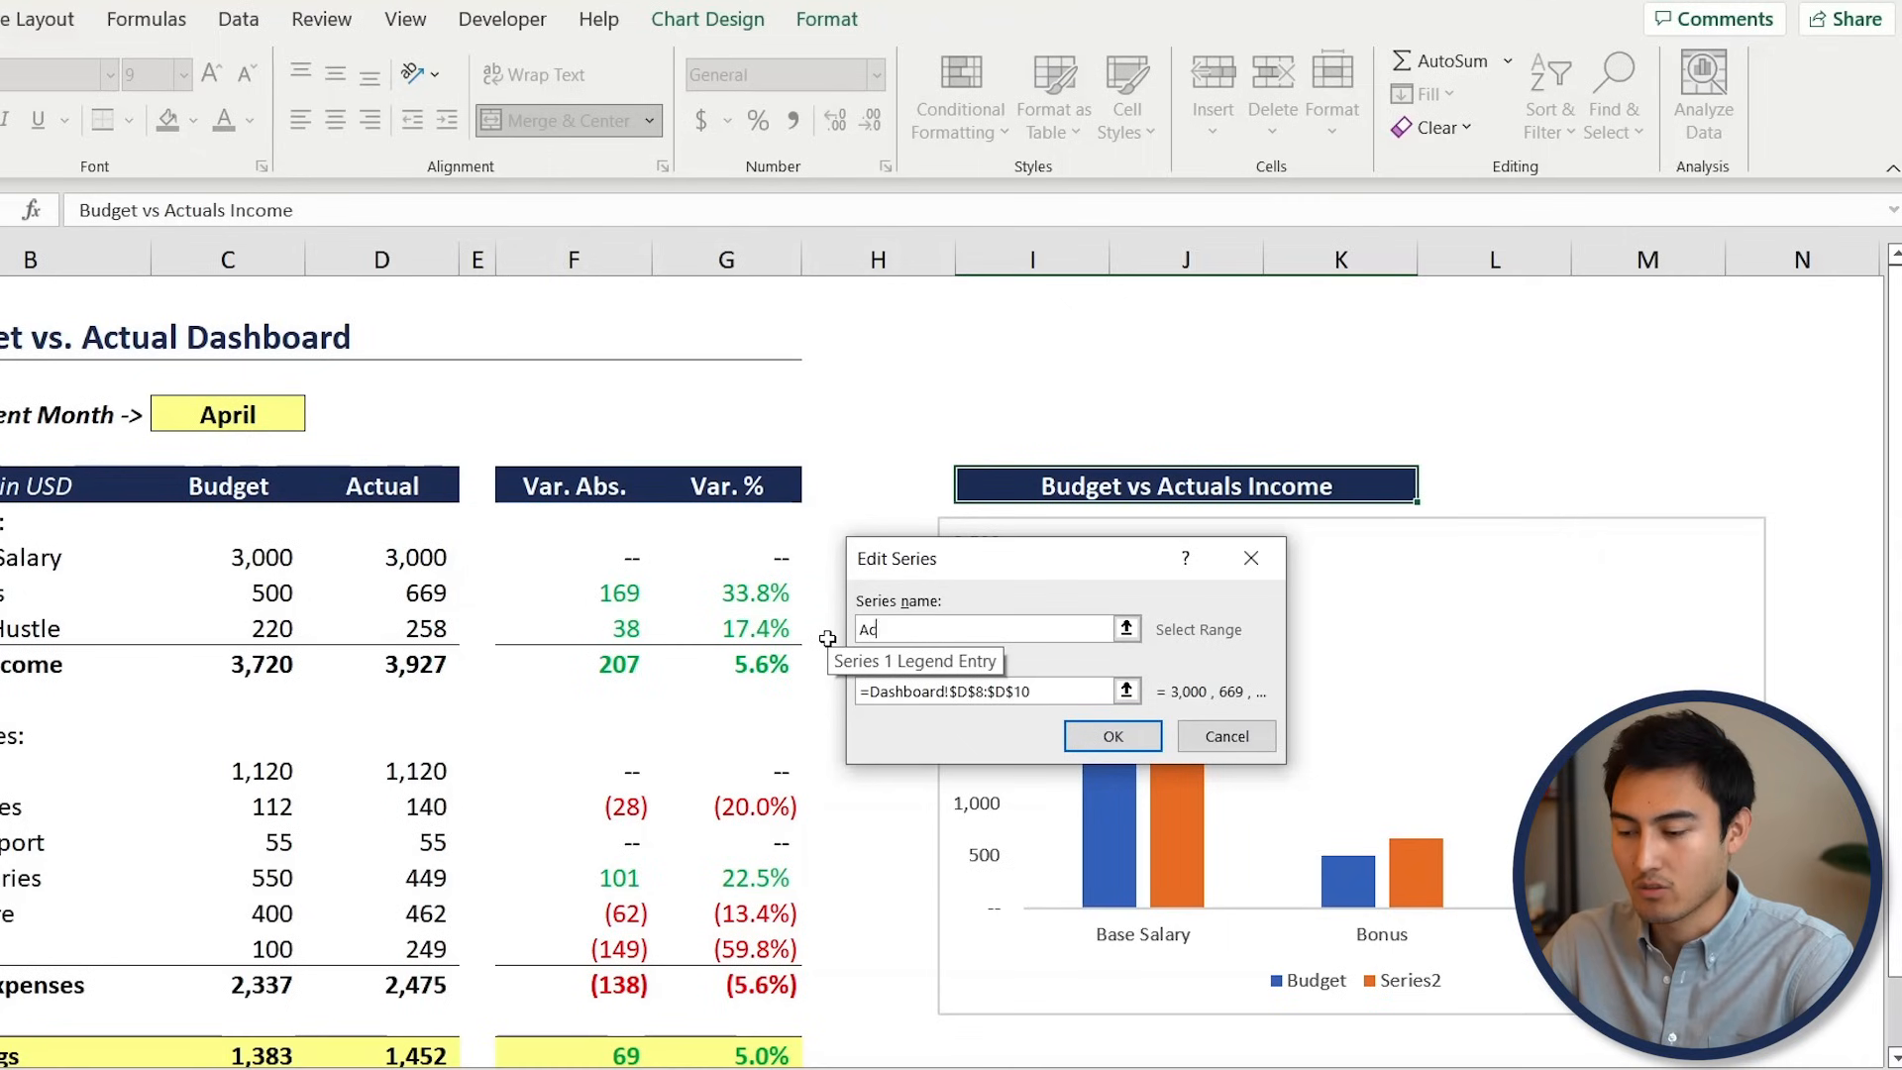
key(Return)
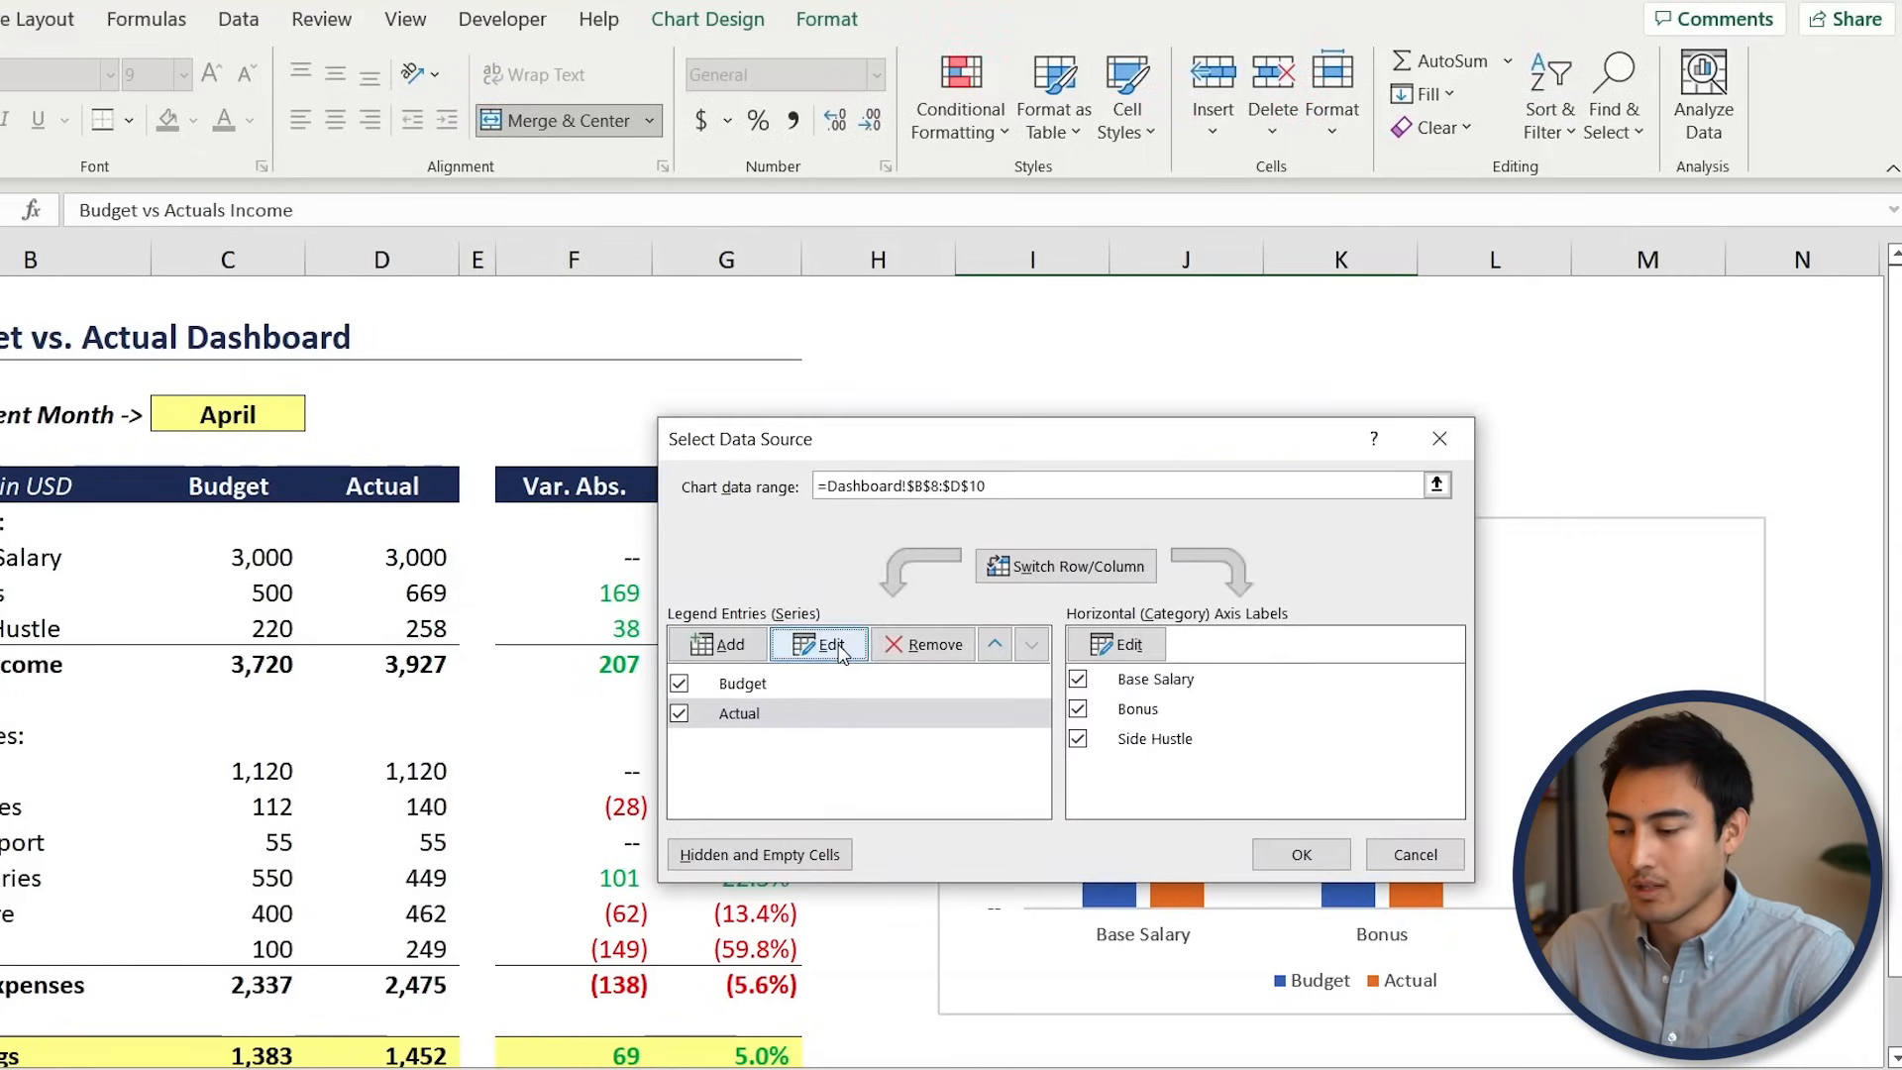
click(1301, 855)
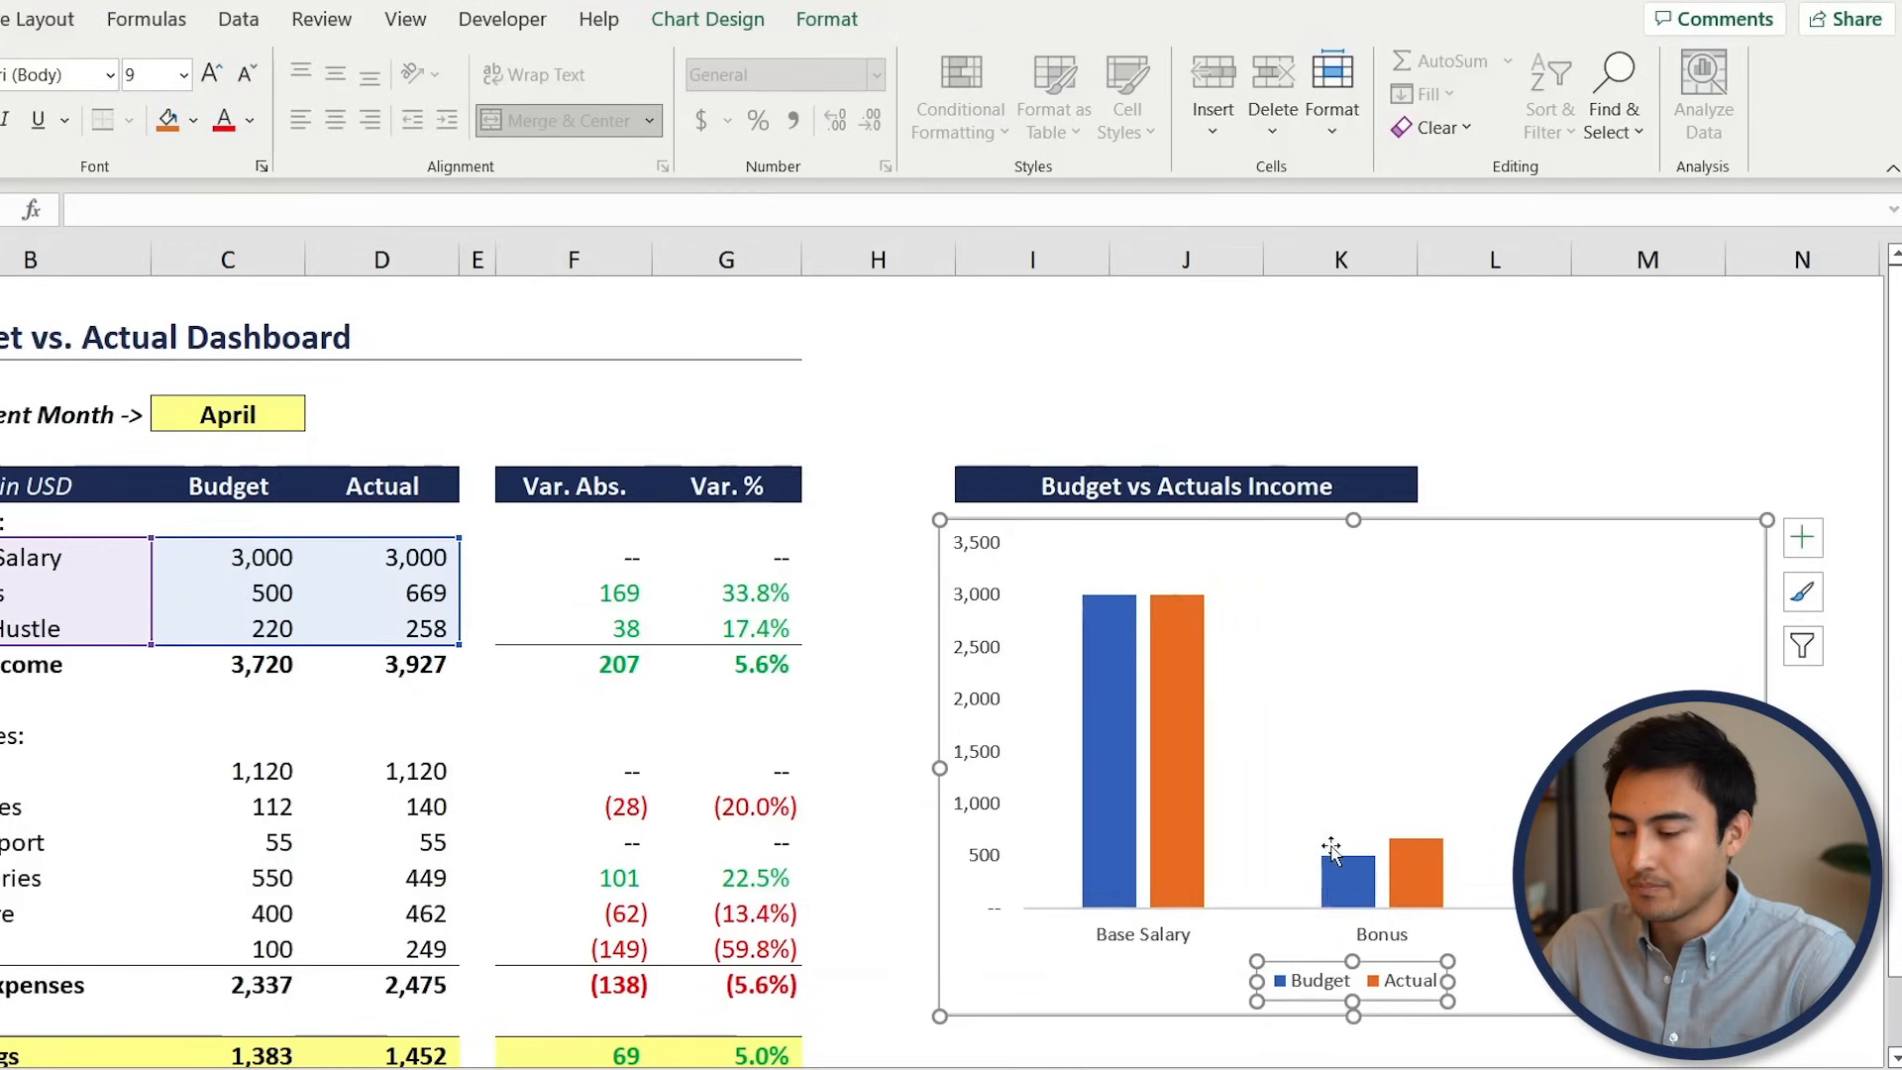
Fill the chart's Budget columns with dark navy and its Actual columns with light blue
click(1099, 753)
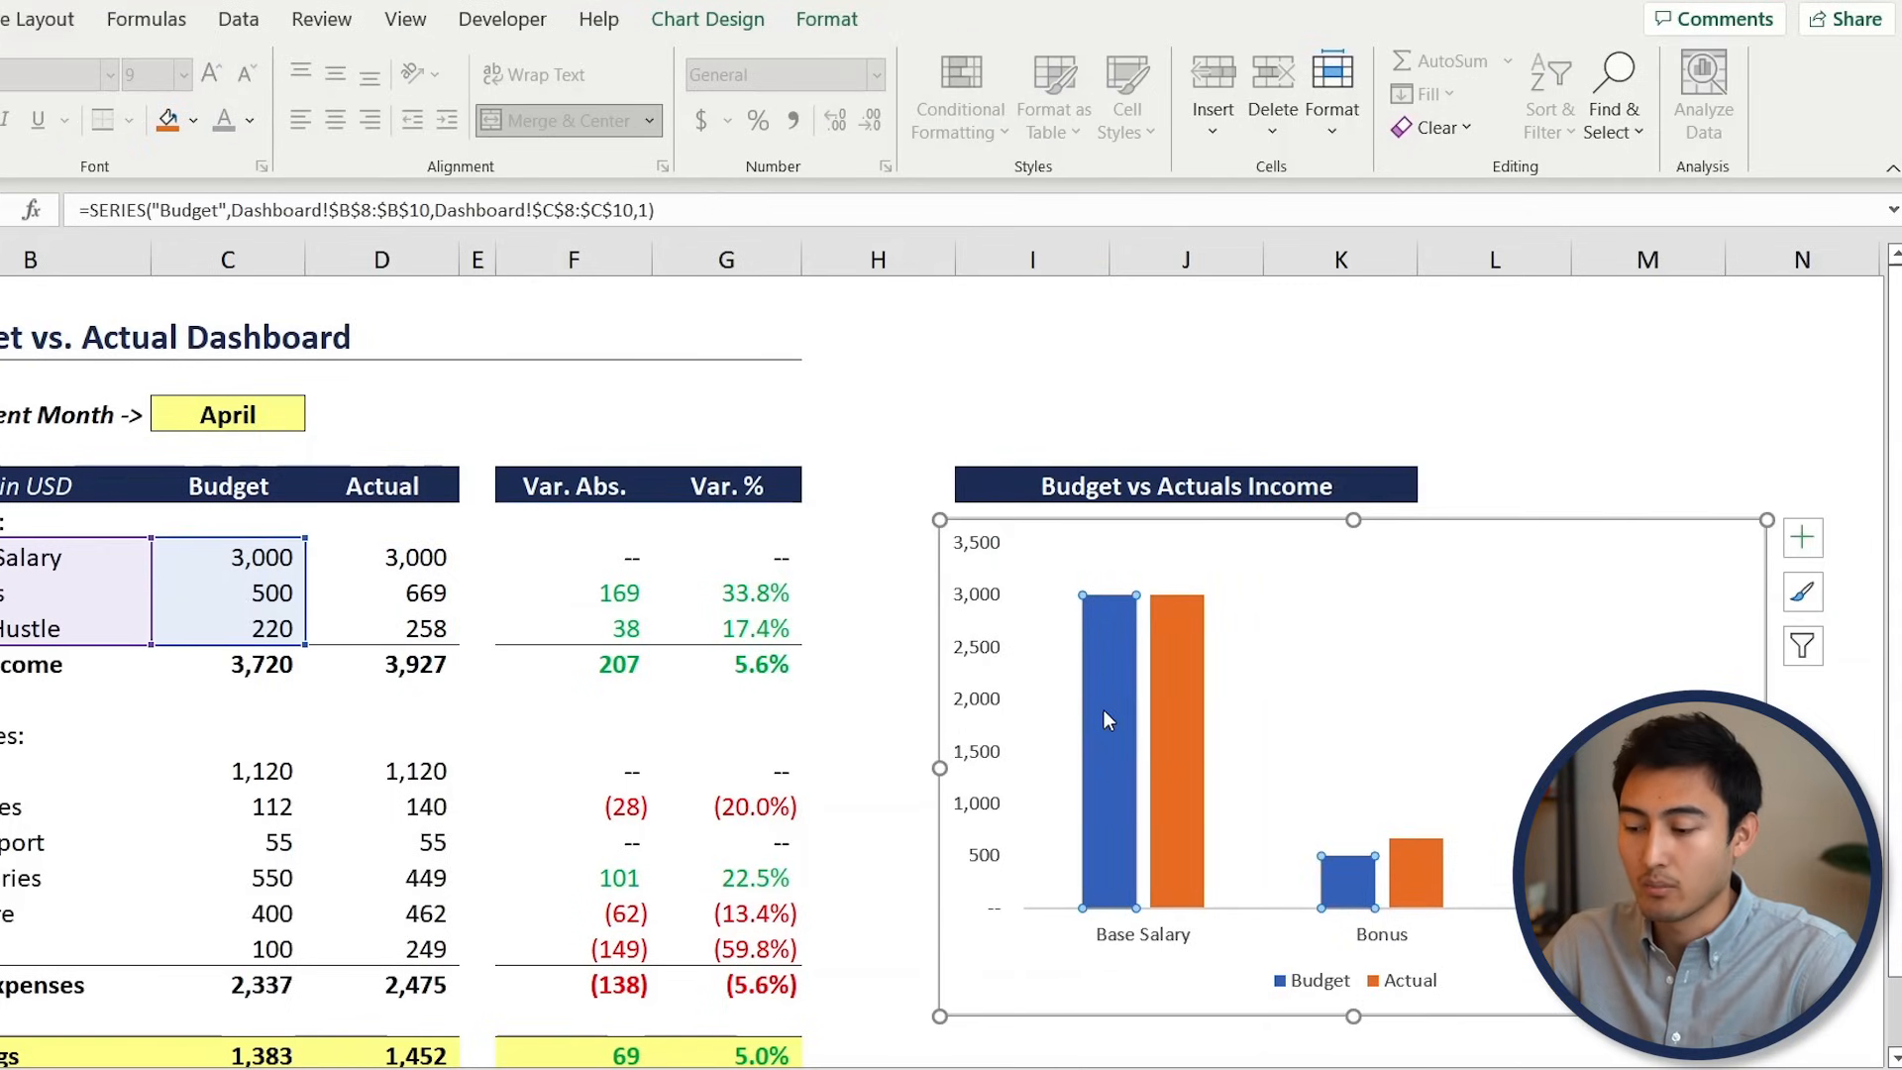
click(193, 120)
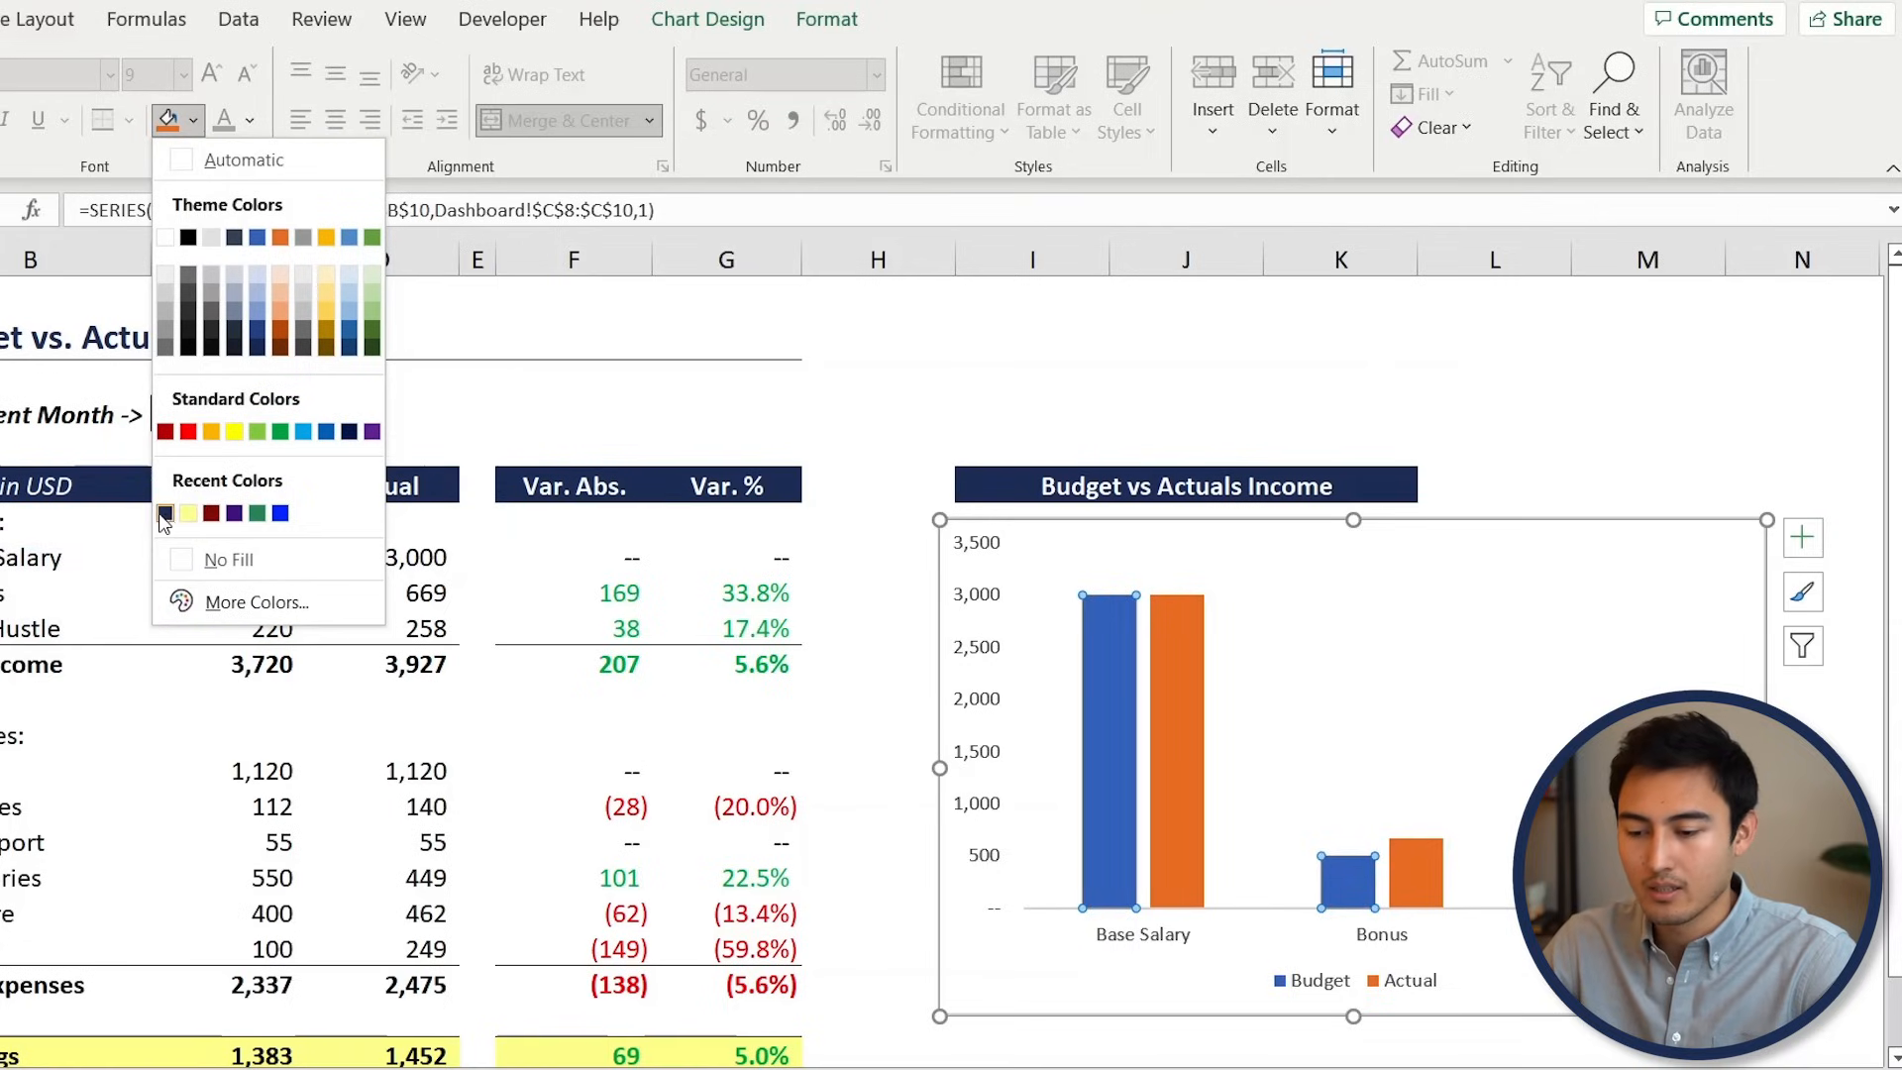
click(165, 514)
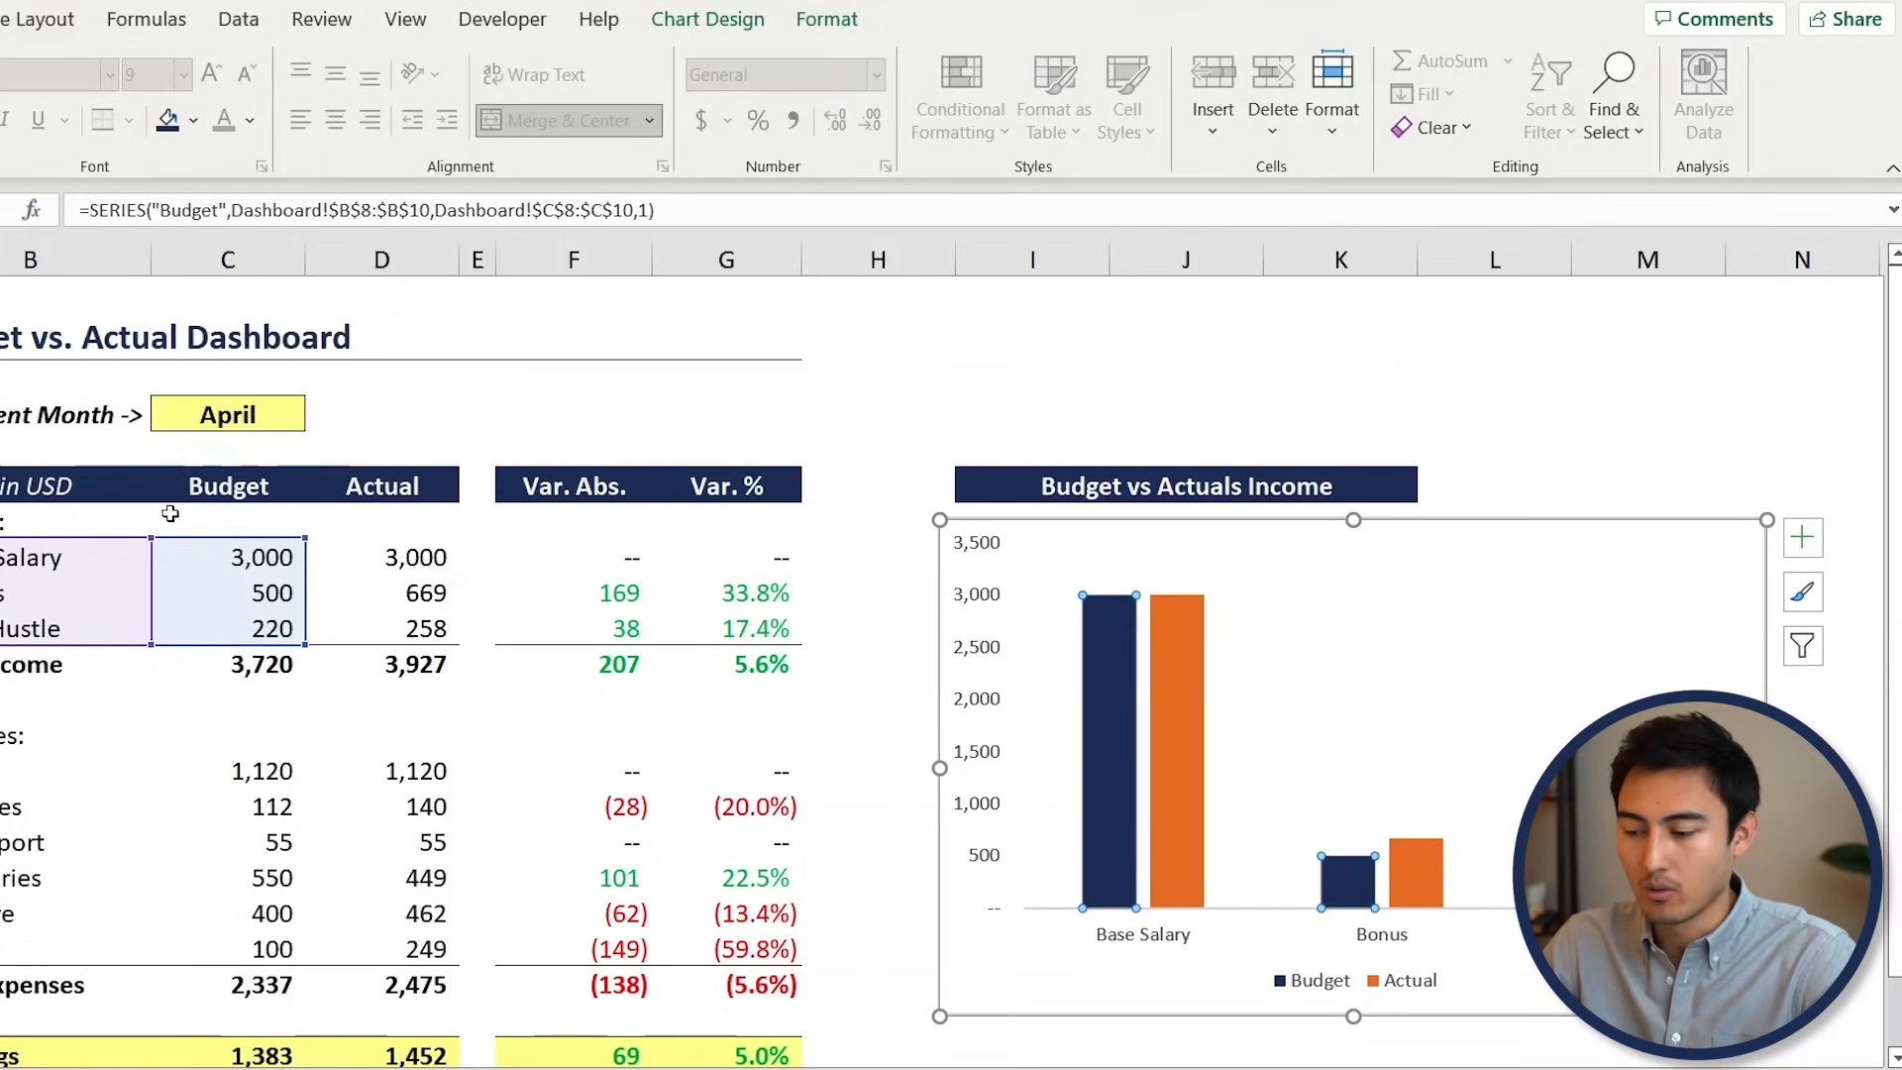
click(1180, 704)
click(194, 120)
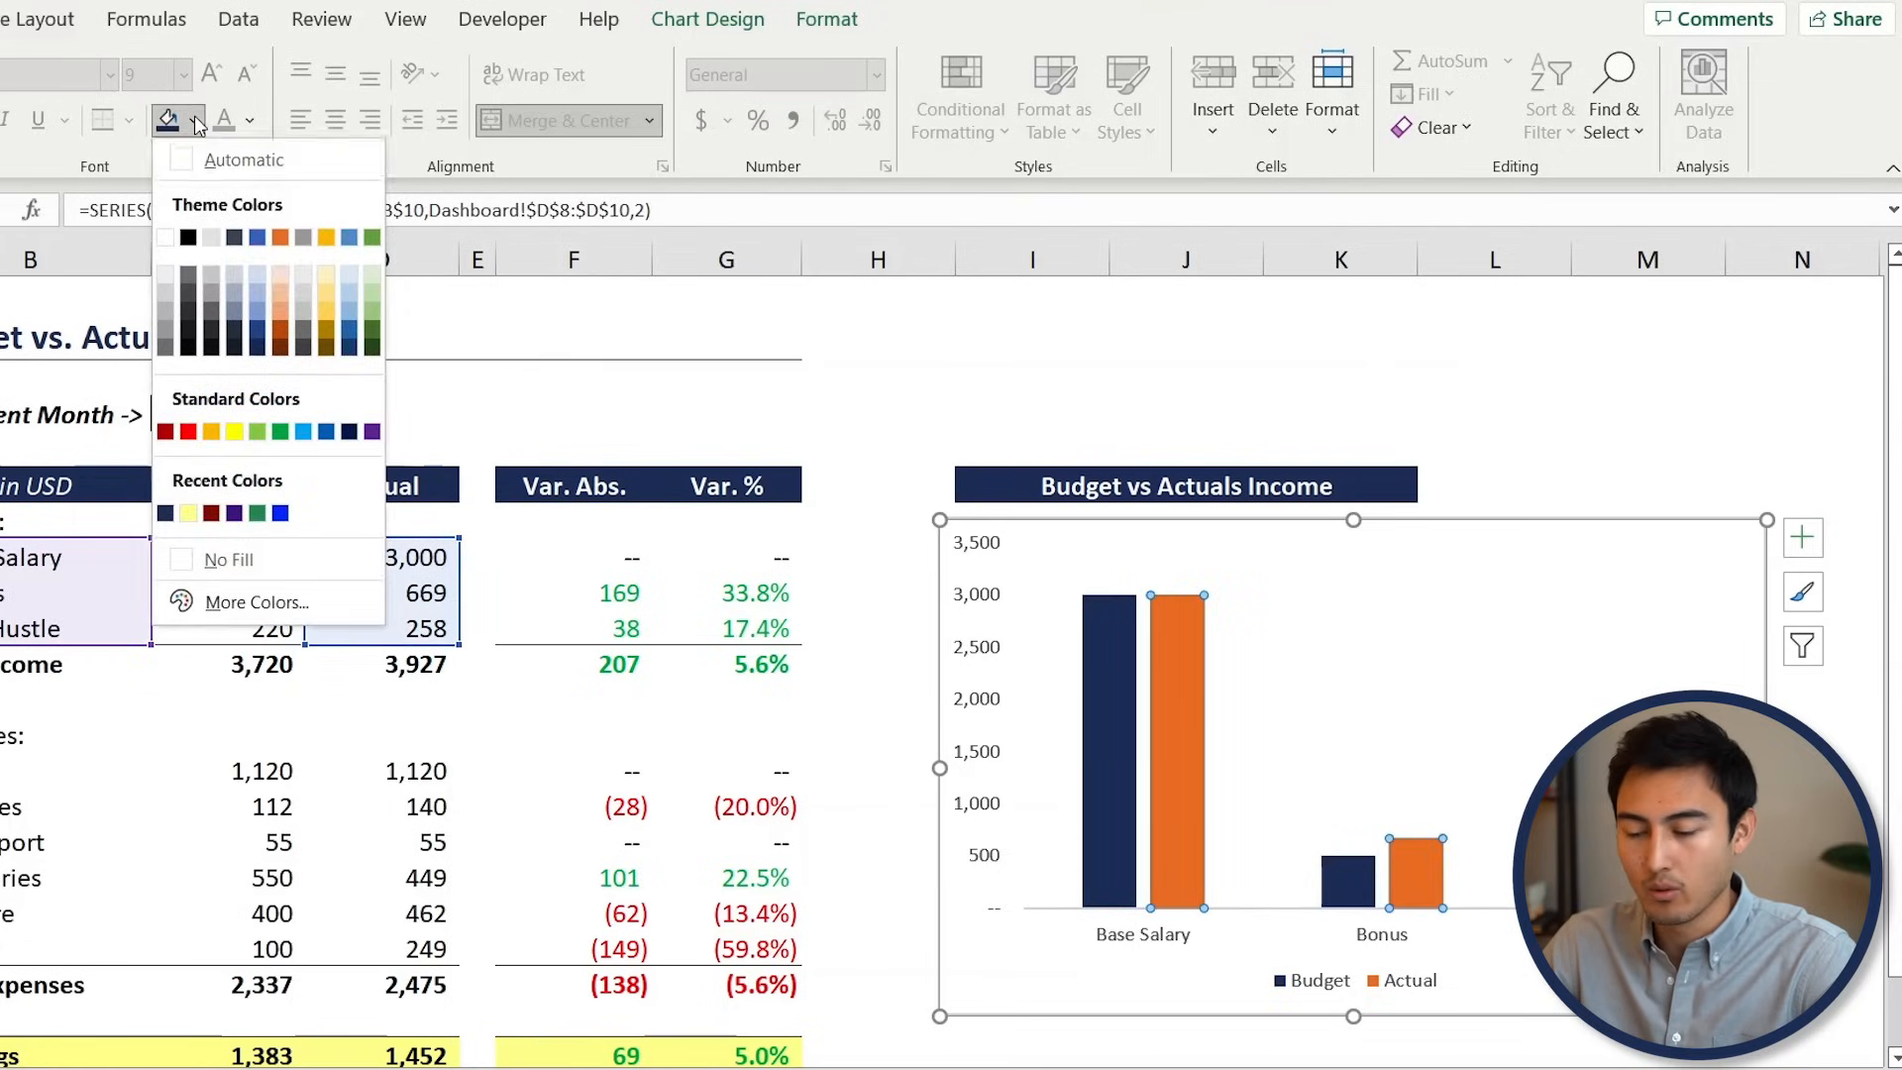
click(258, 305)
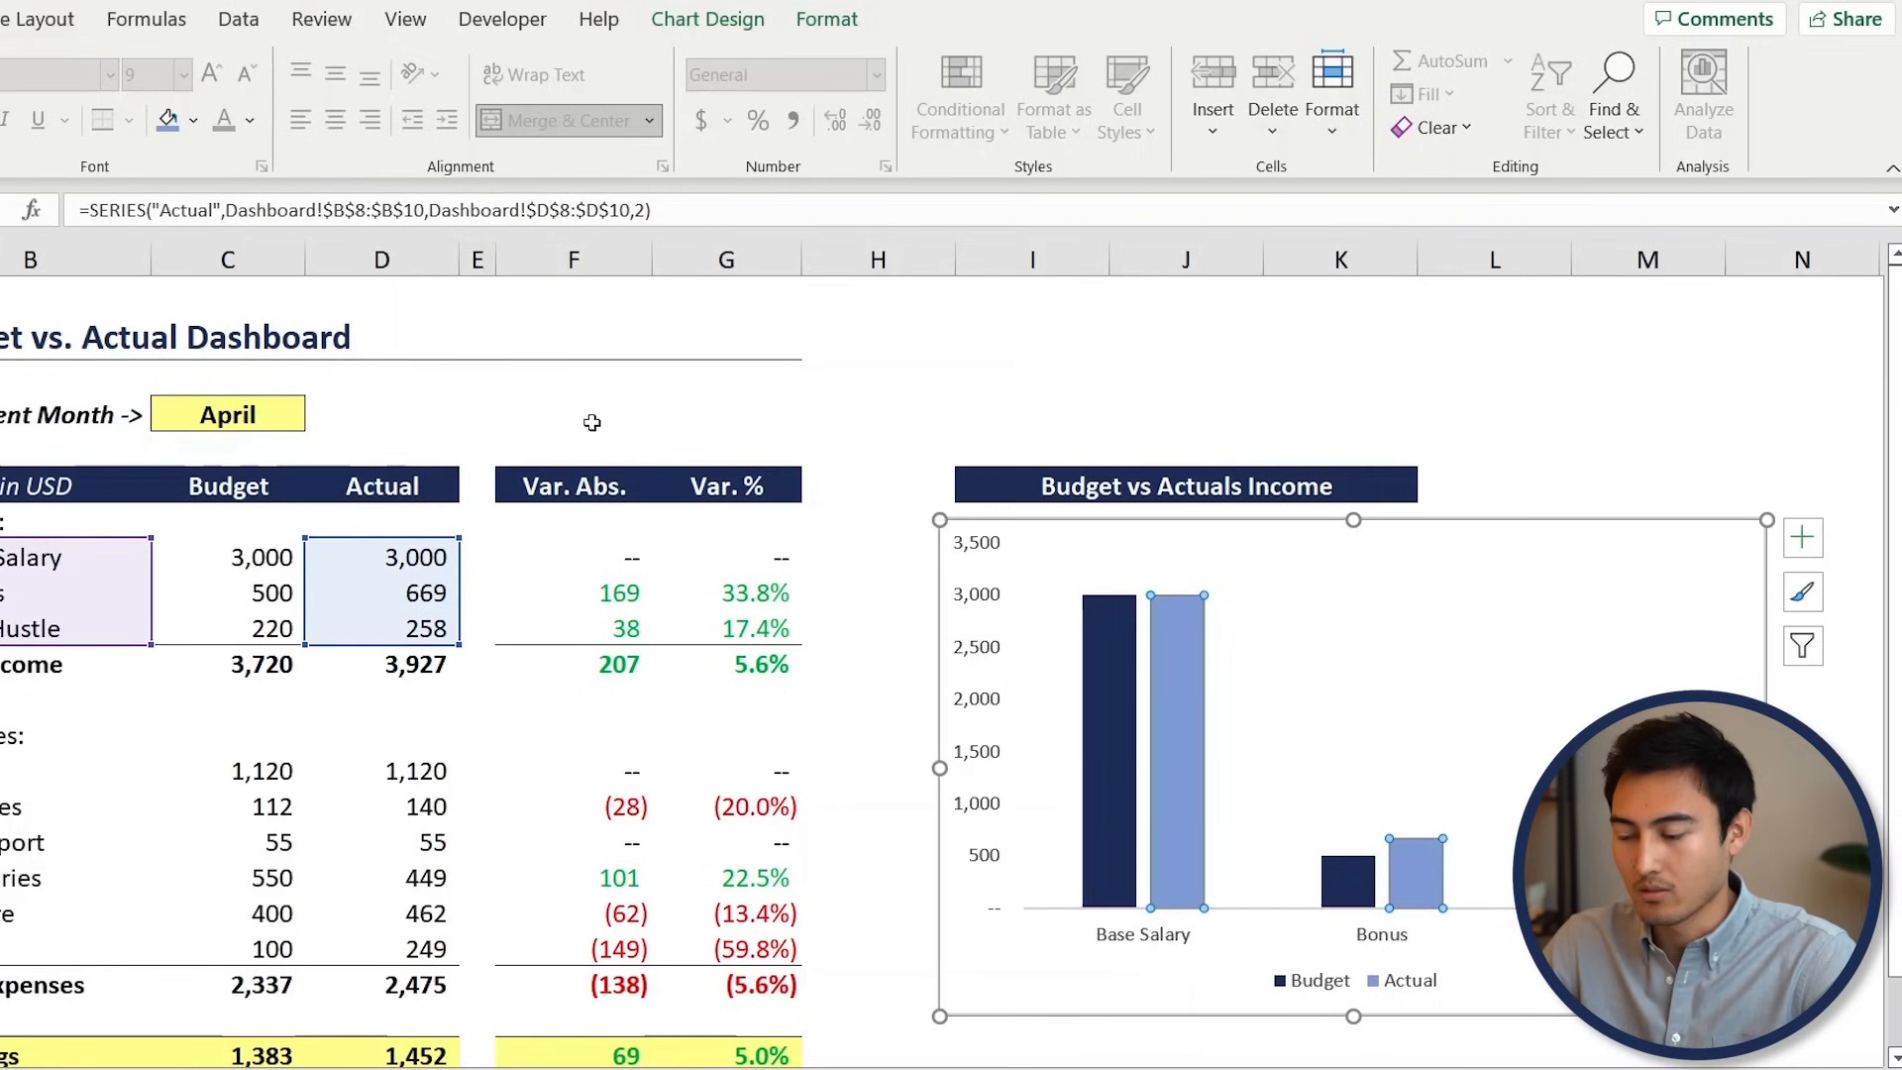
Shrink the income chart to about the width of I:K, move it up under the heading, and set its border to No line
drag(1767, 1015, 1433, 847)
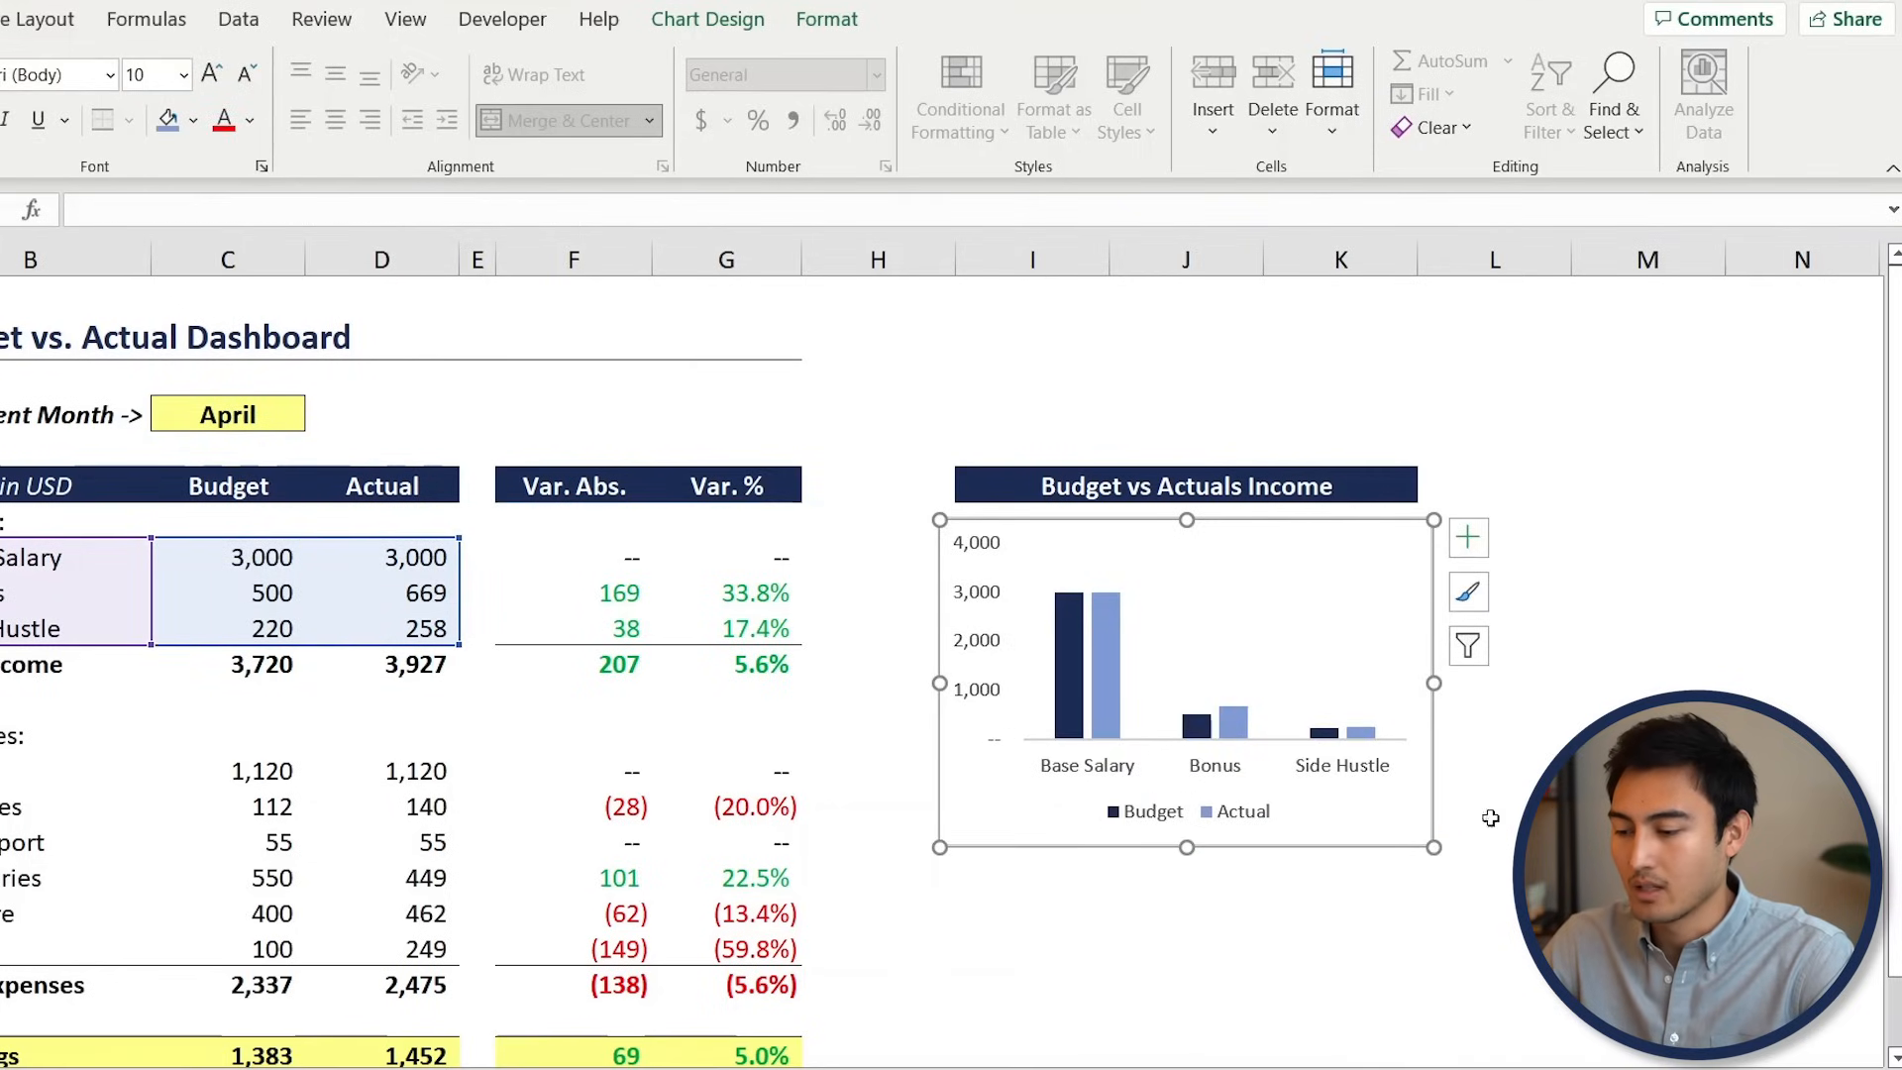
drag(1126, 733, 1127, 724)
right_click(1387, 837)
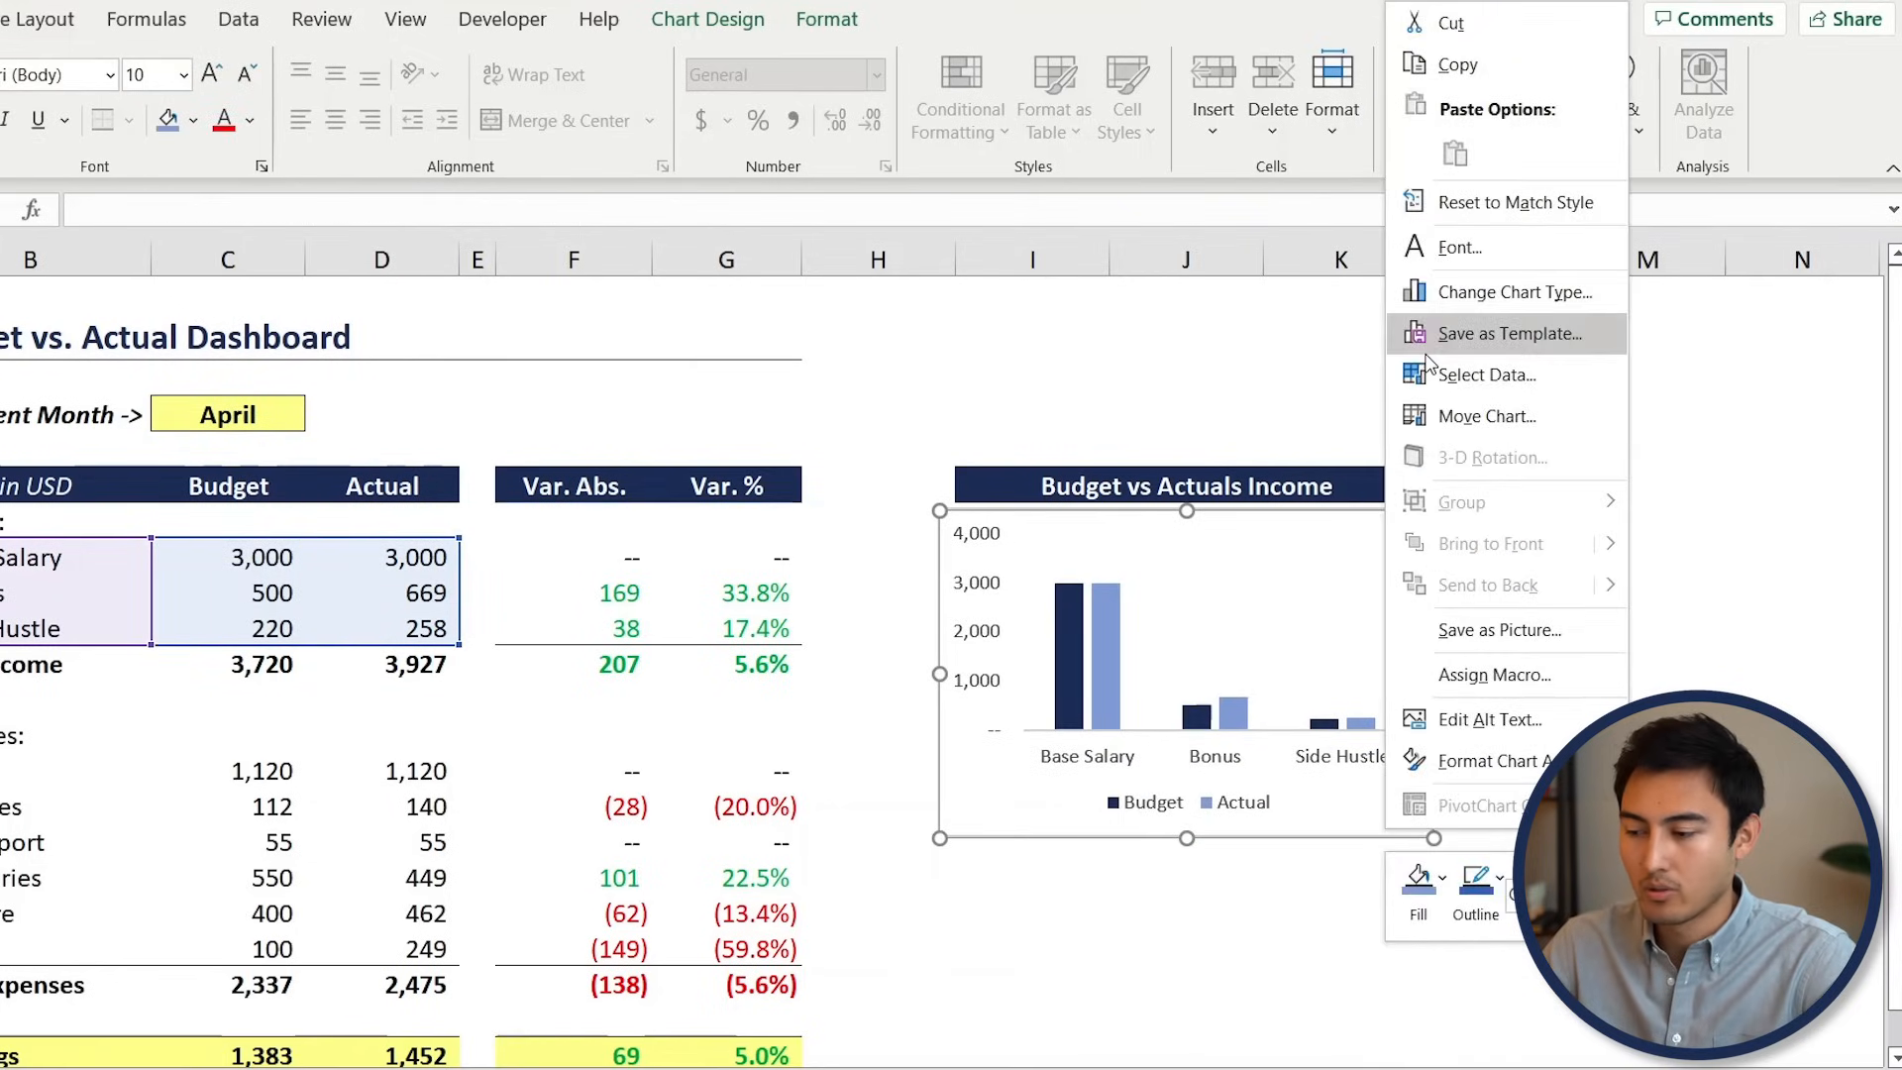
click(1480, 761)
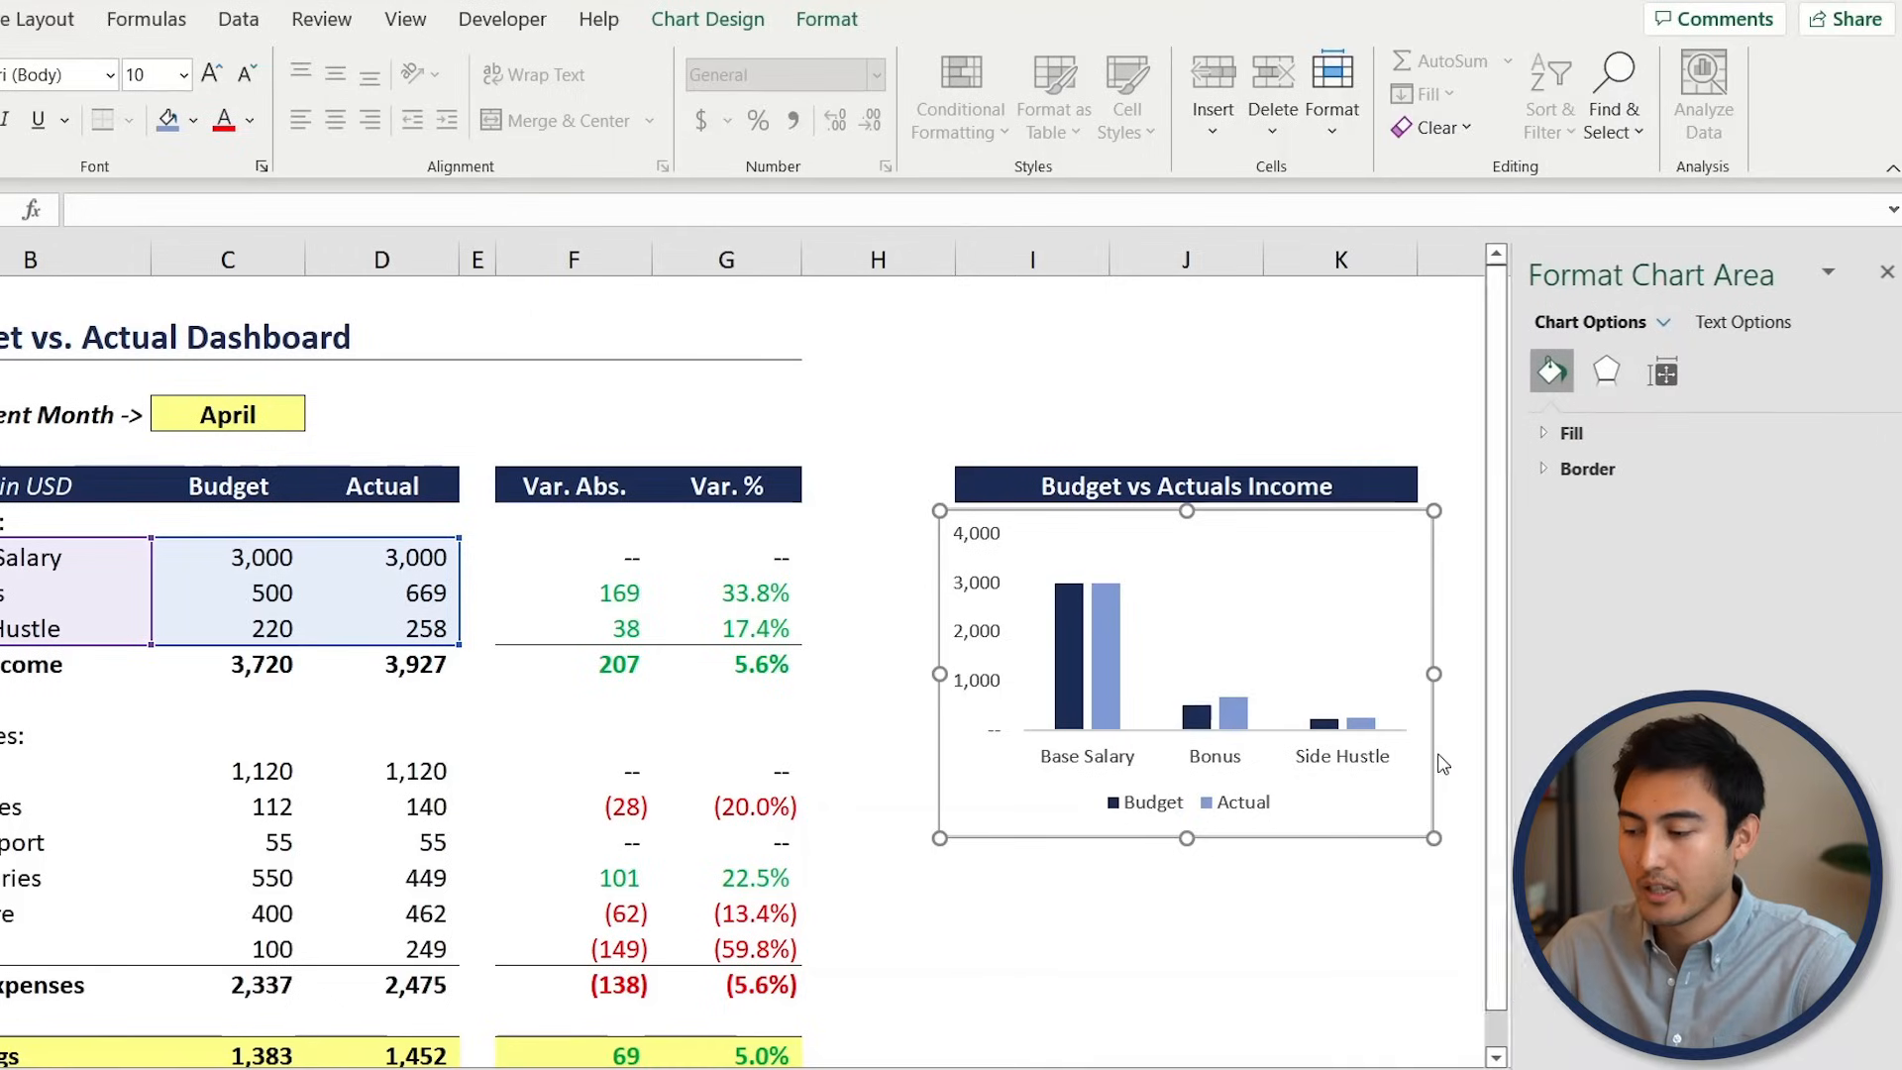
click(1580, 469)
click(1588, 515)
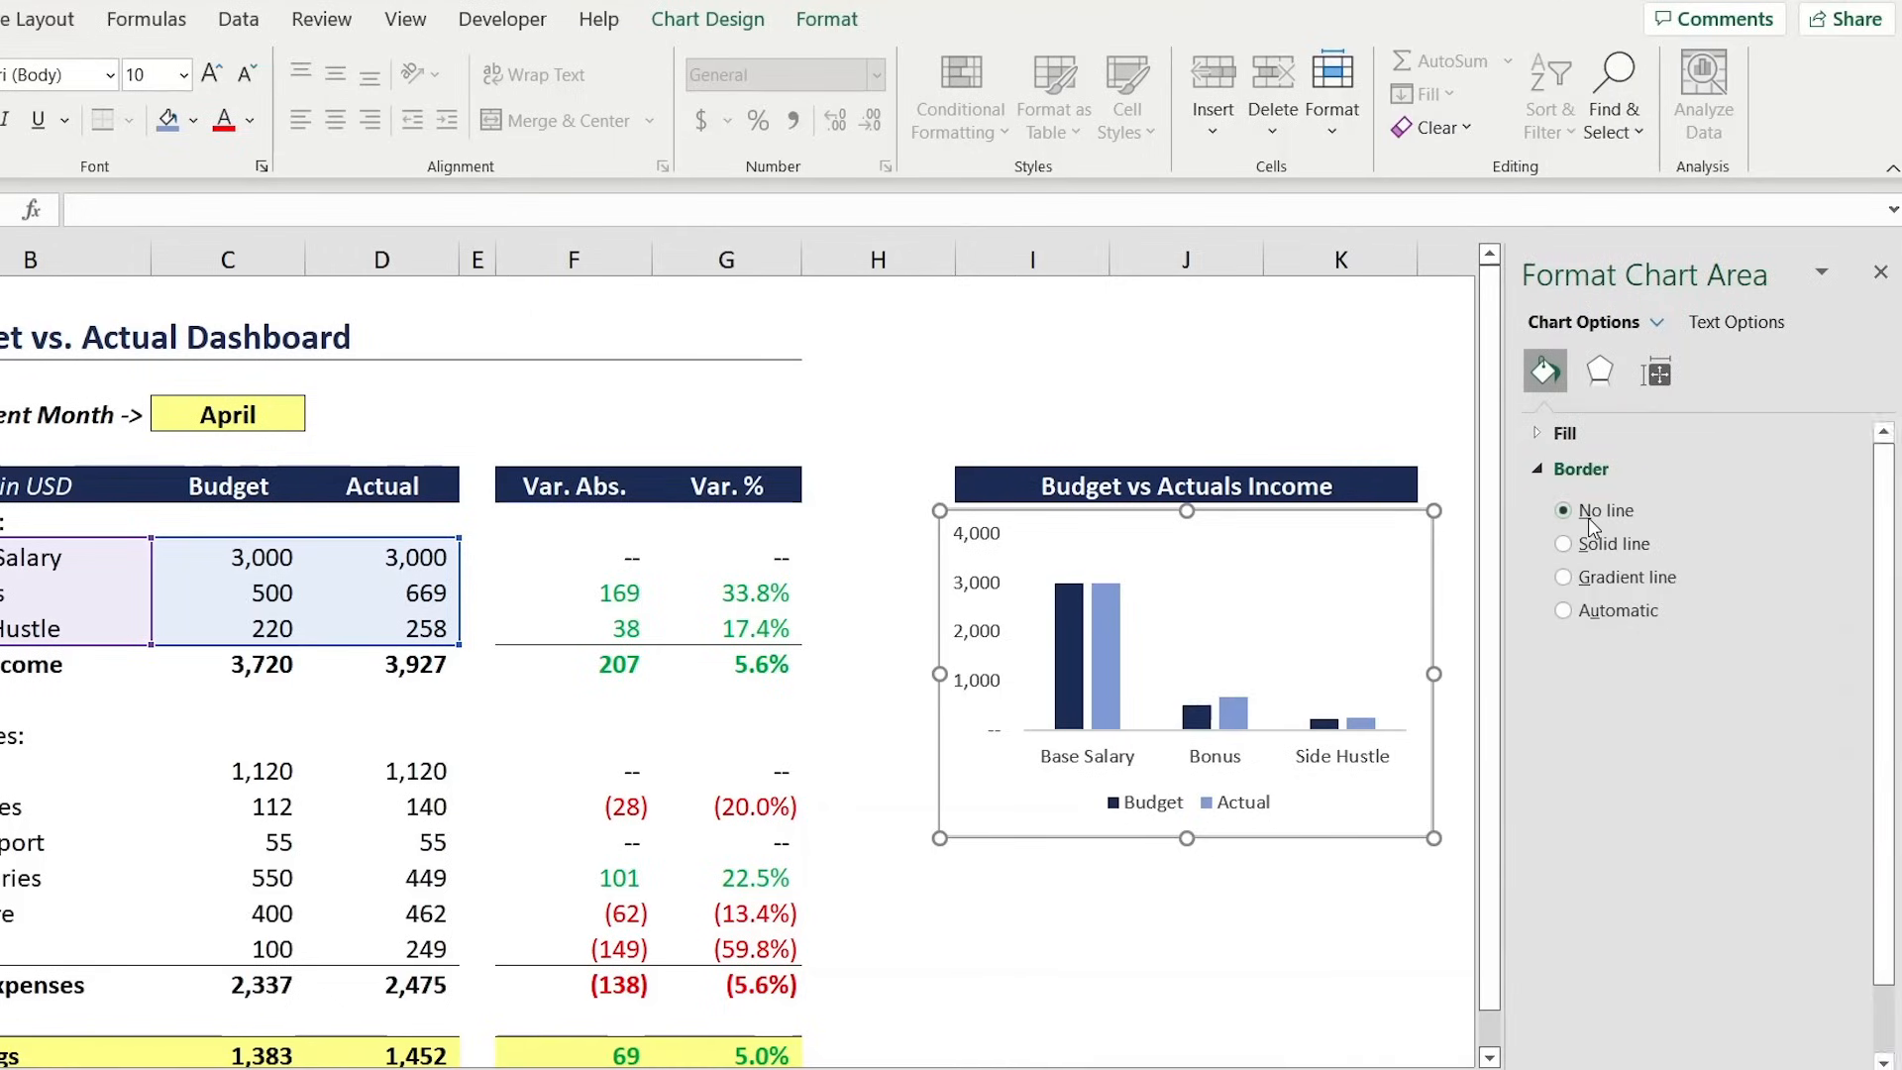
click(1173, 431)
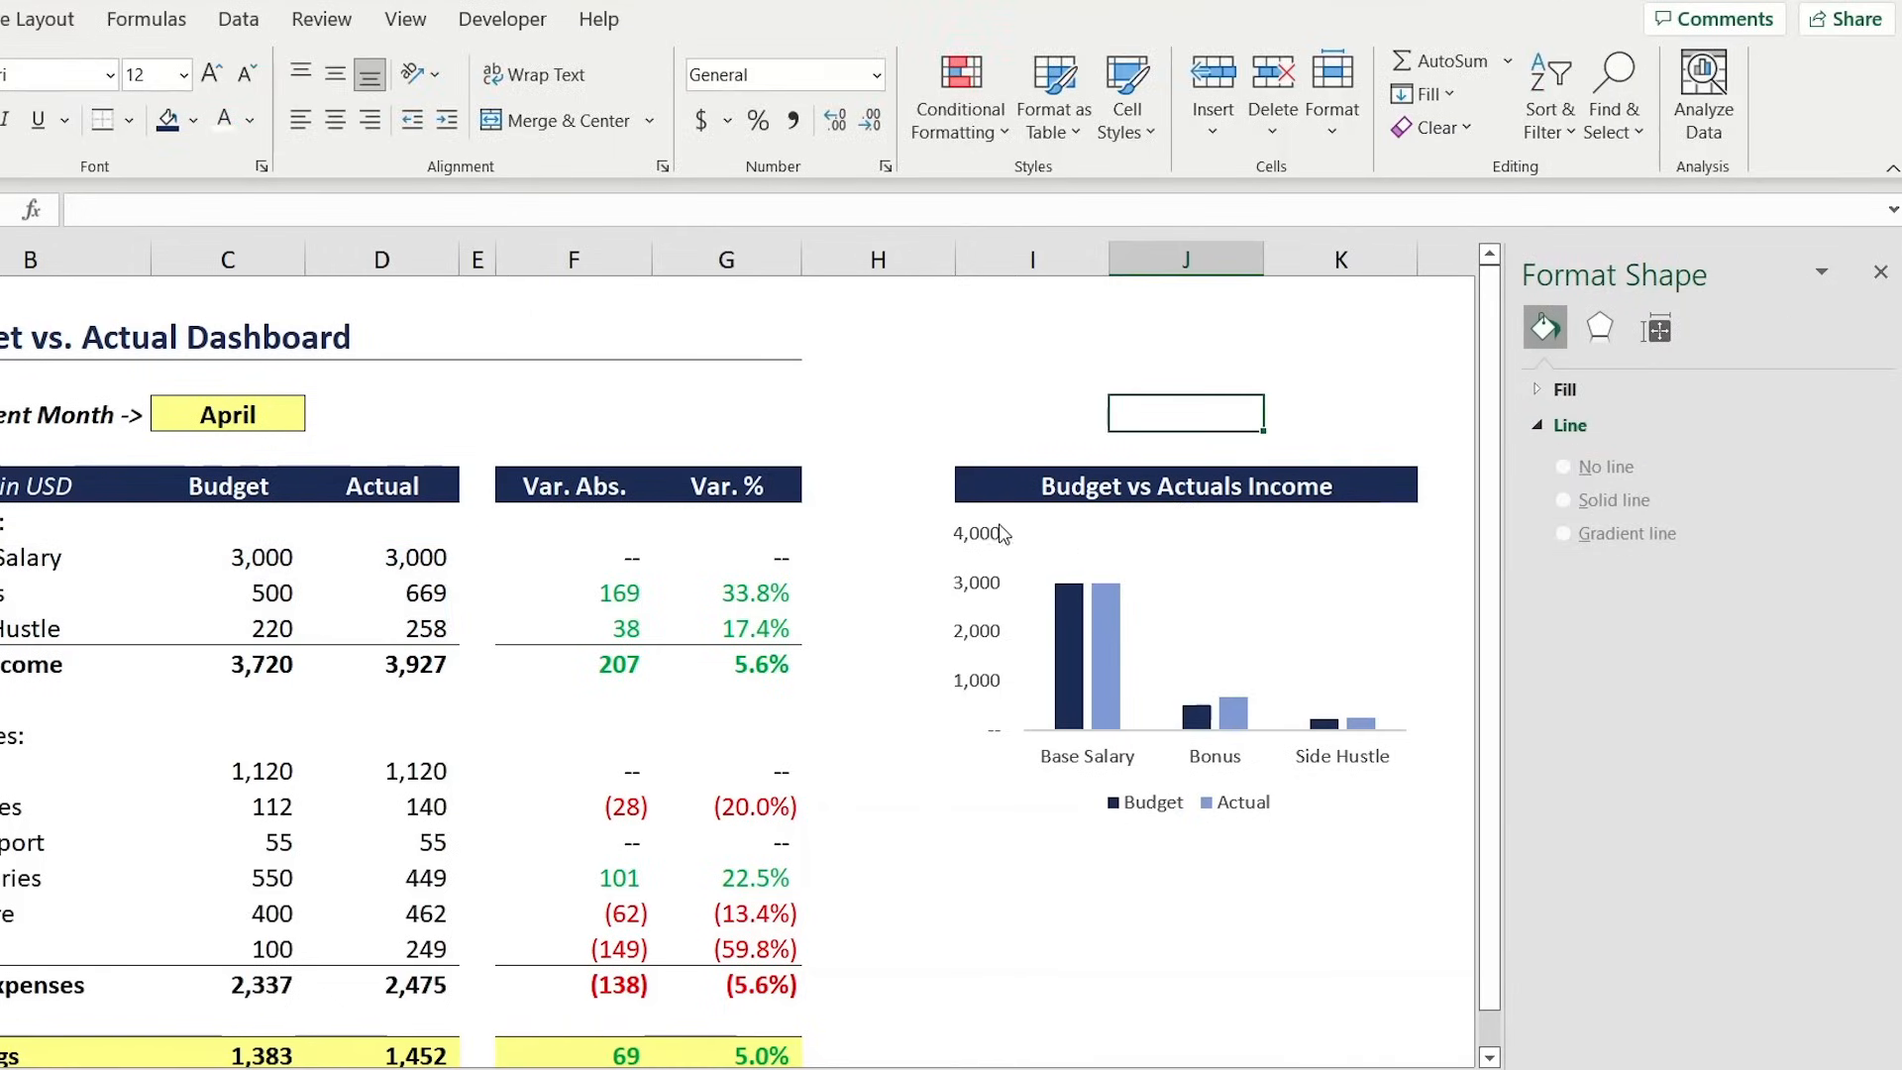
Add data labels to both the Budget and Actual series of the income chart
click(1066, 616)
right_click(1067, 618)
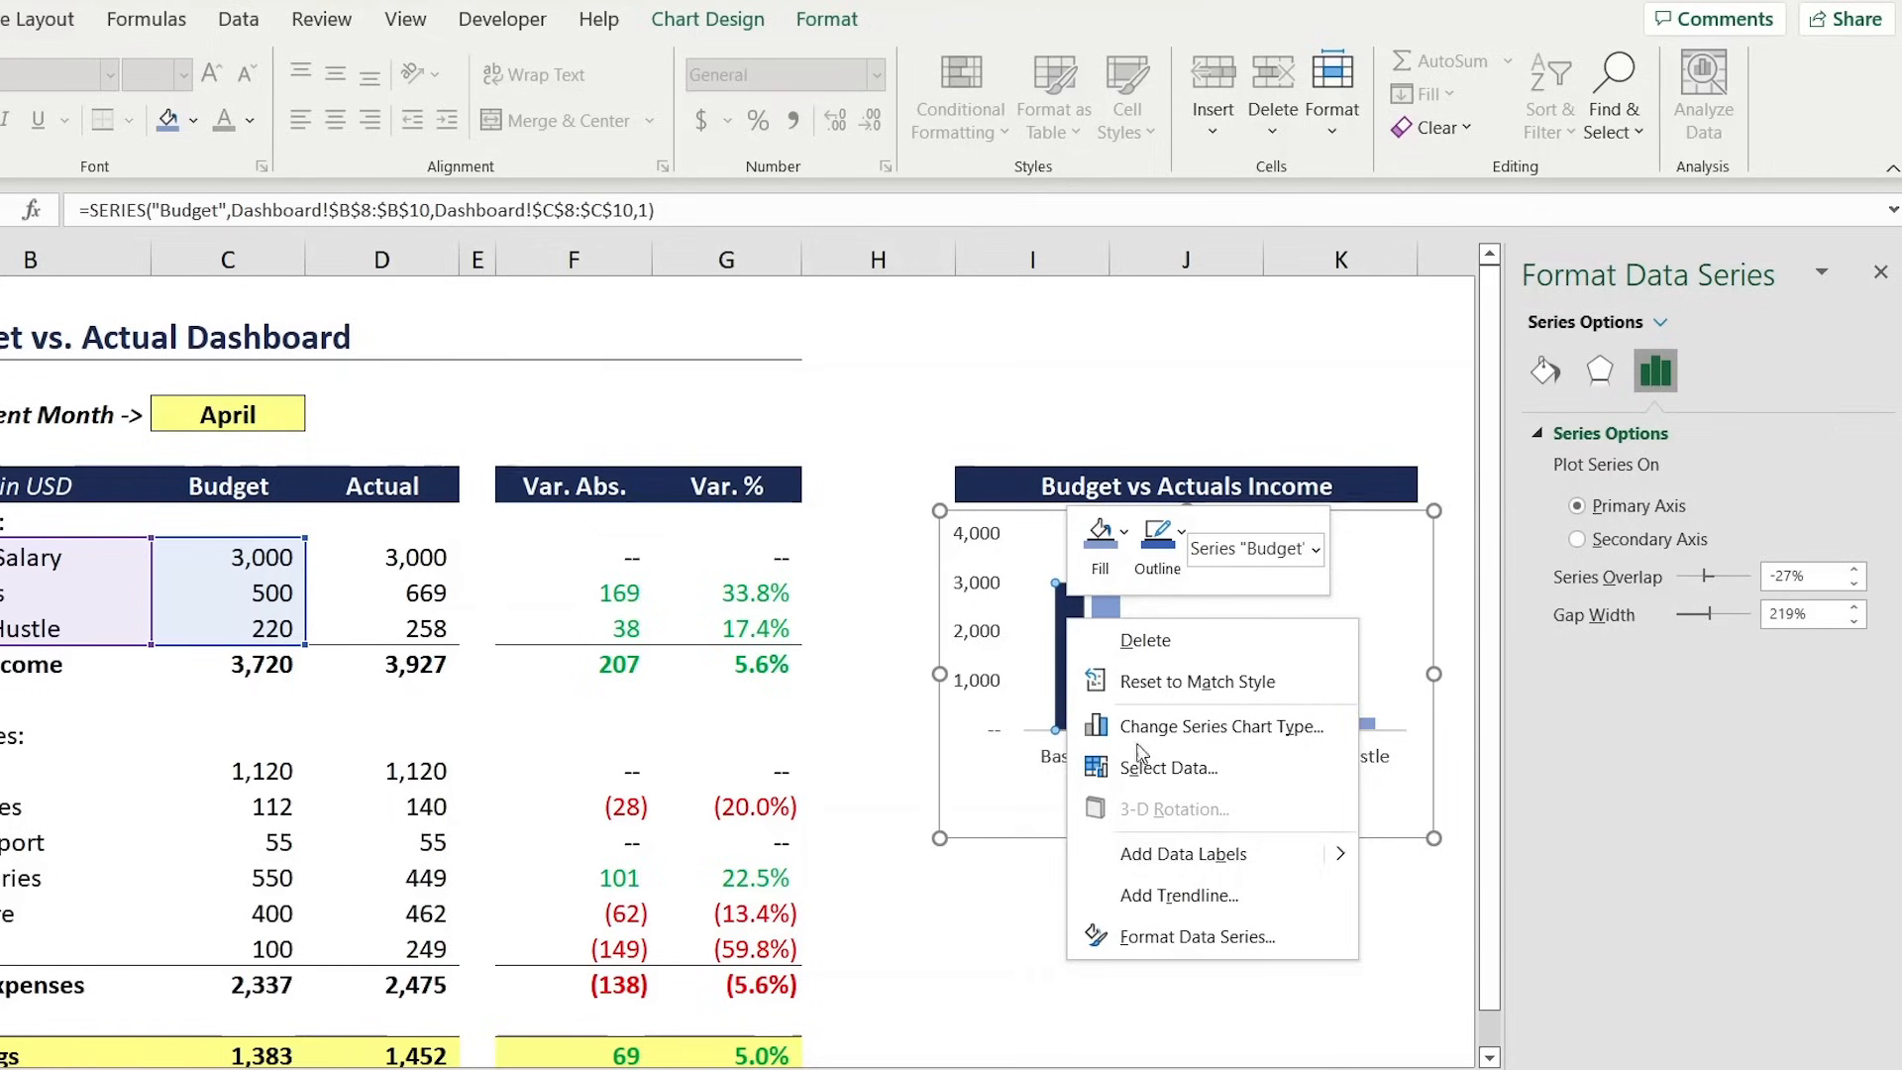
click(1191, 855)
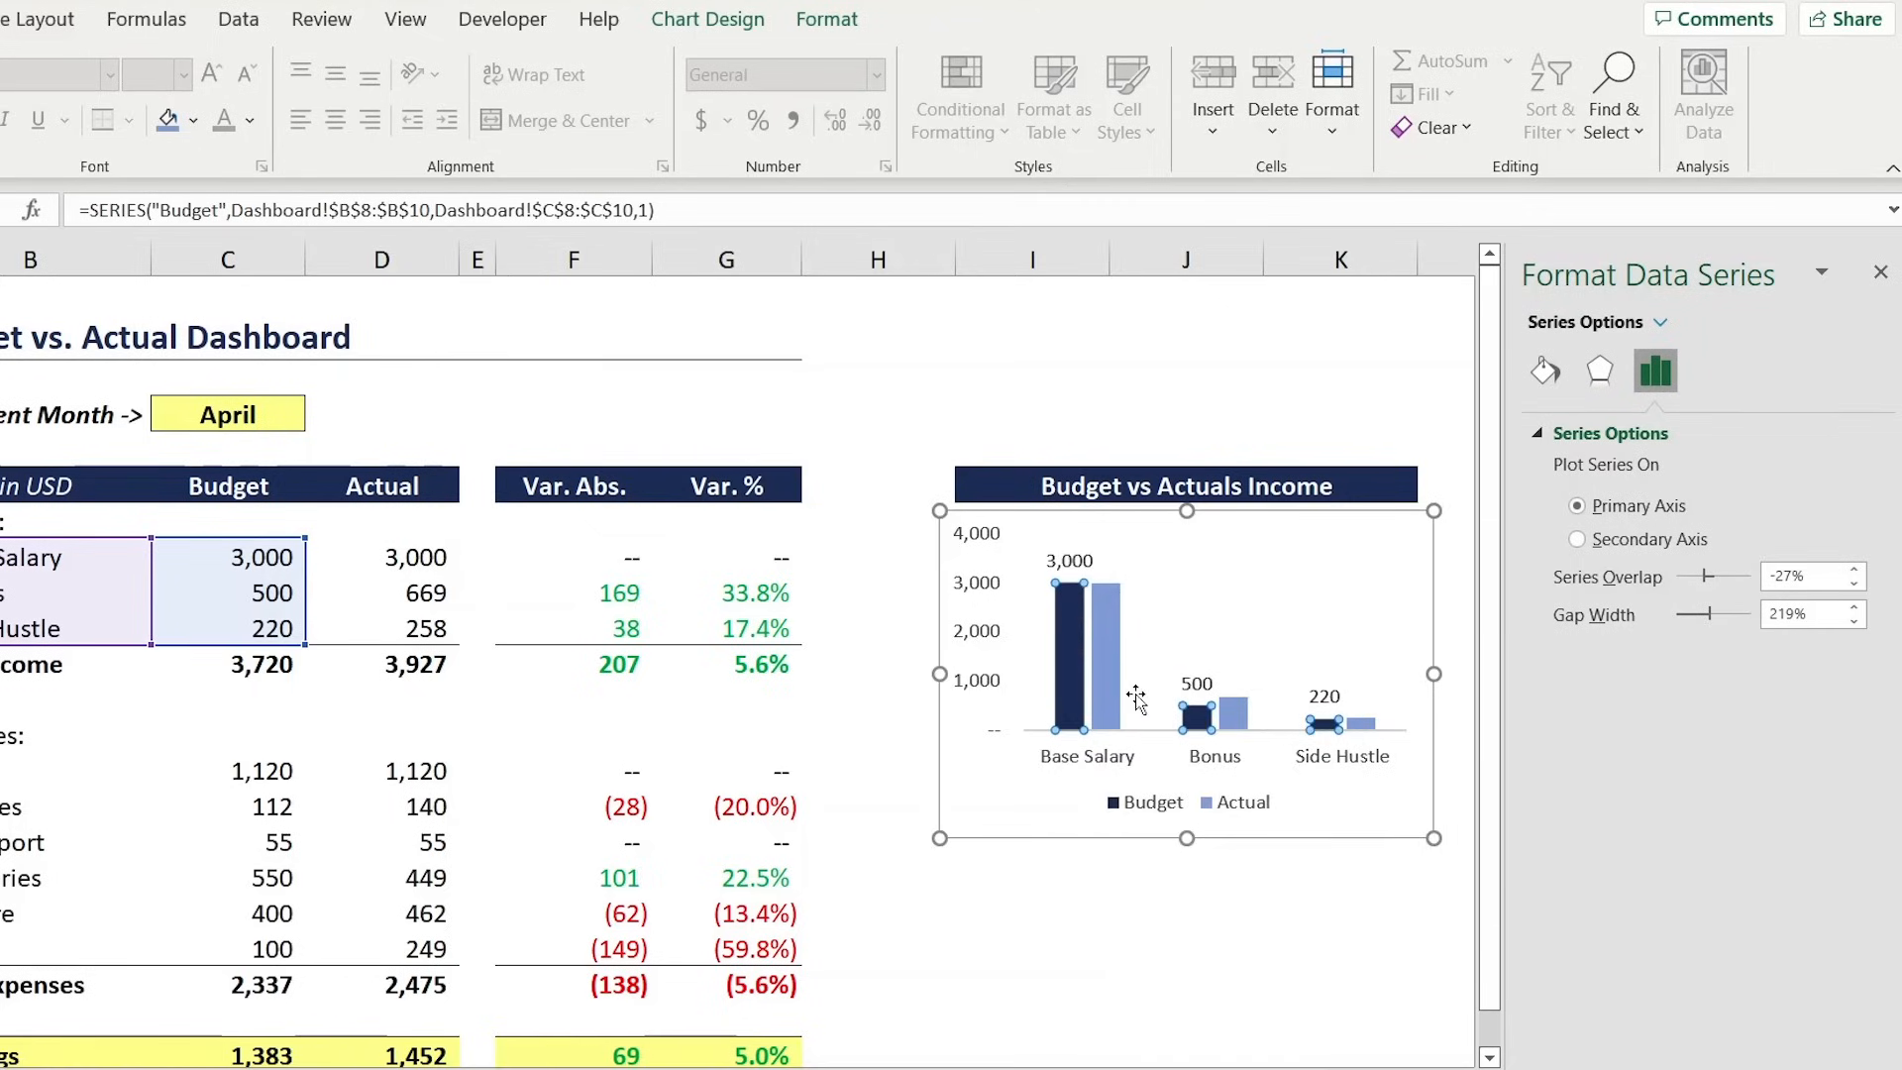
right_click(1107, 669)
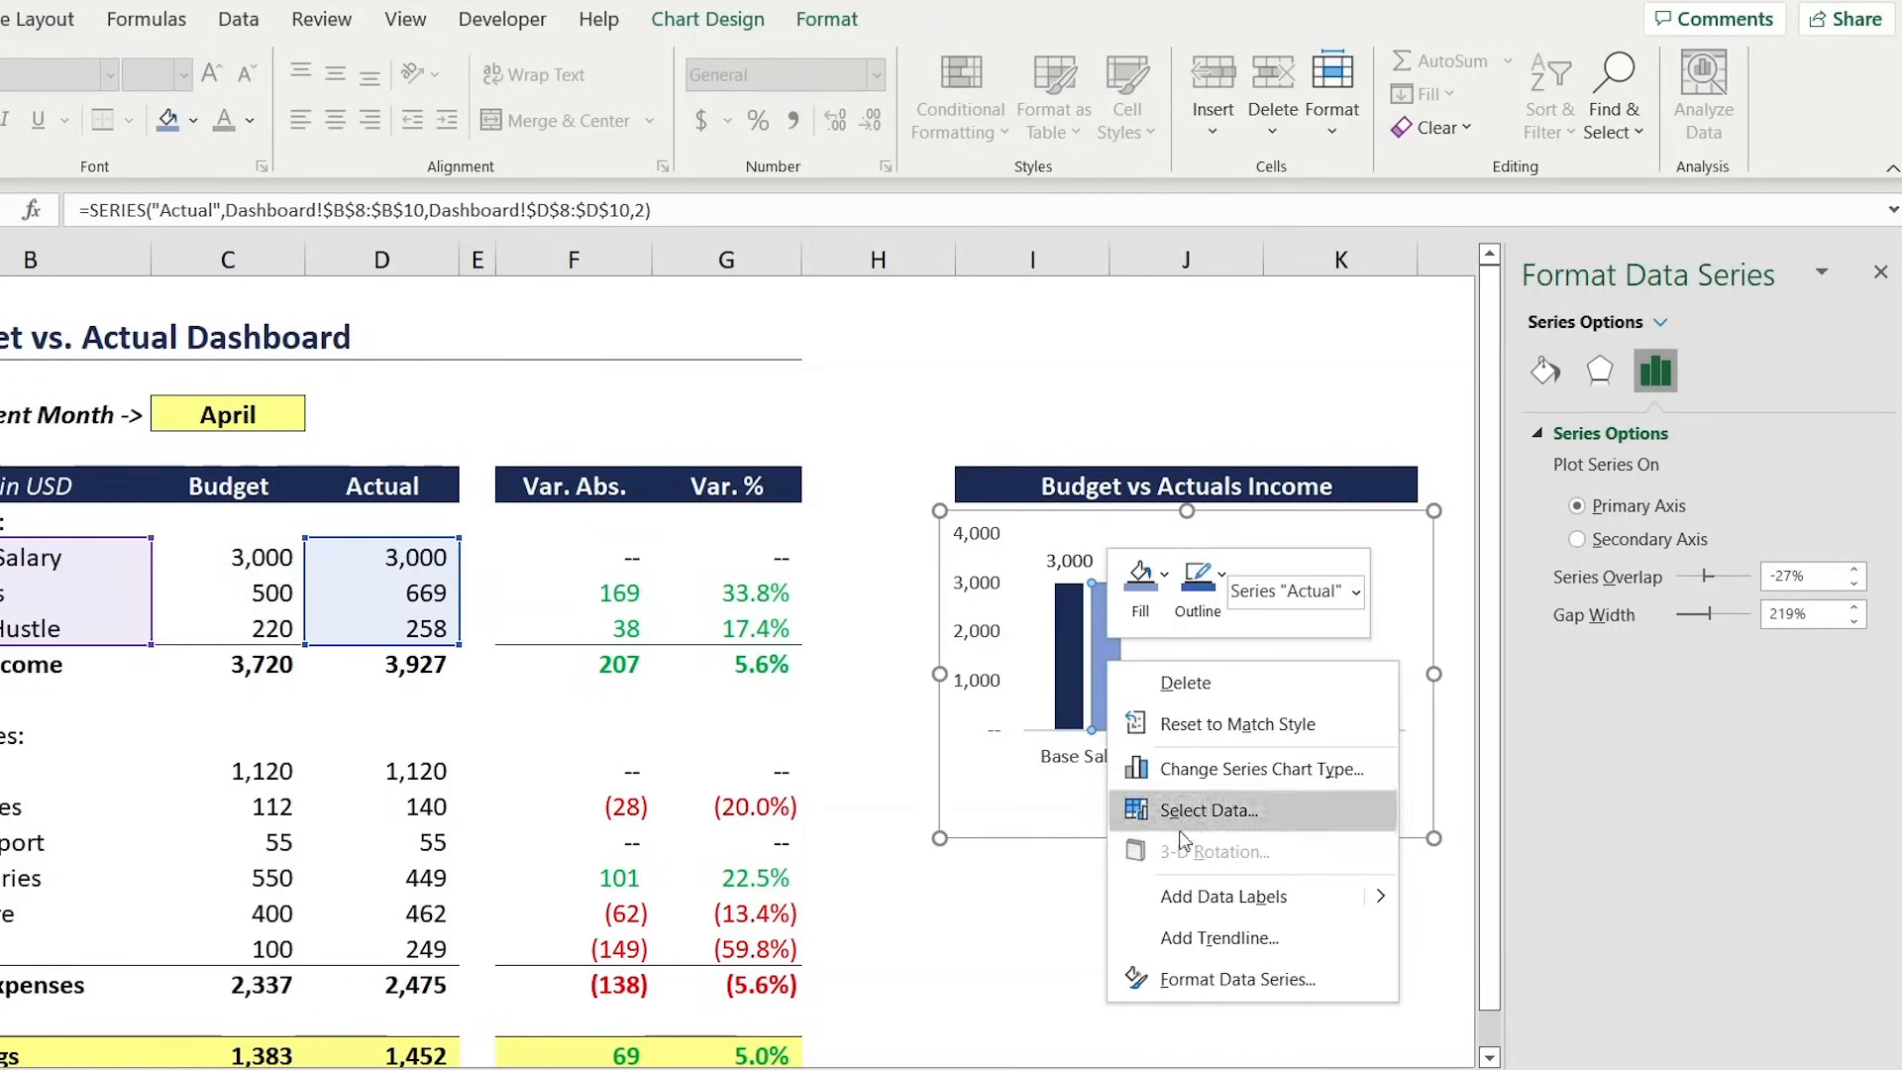
click(1200, 903)
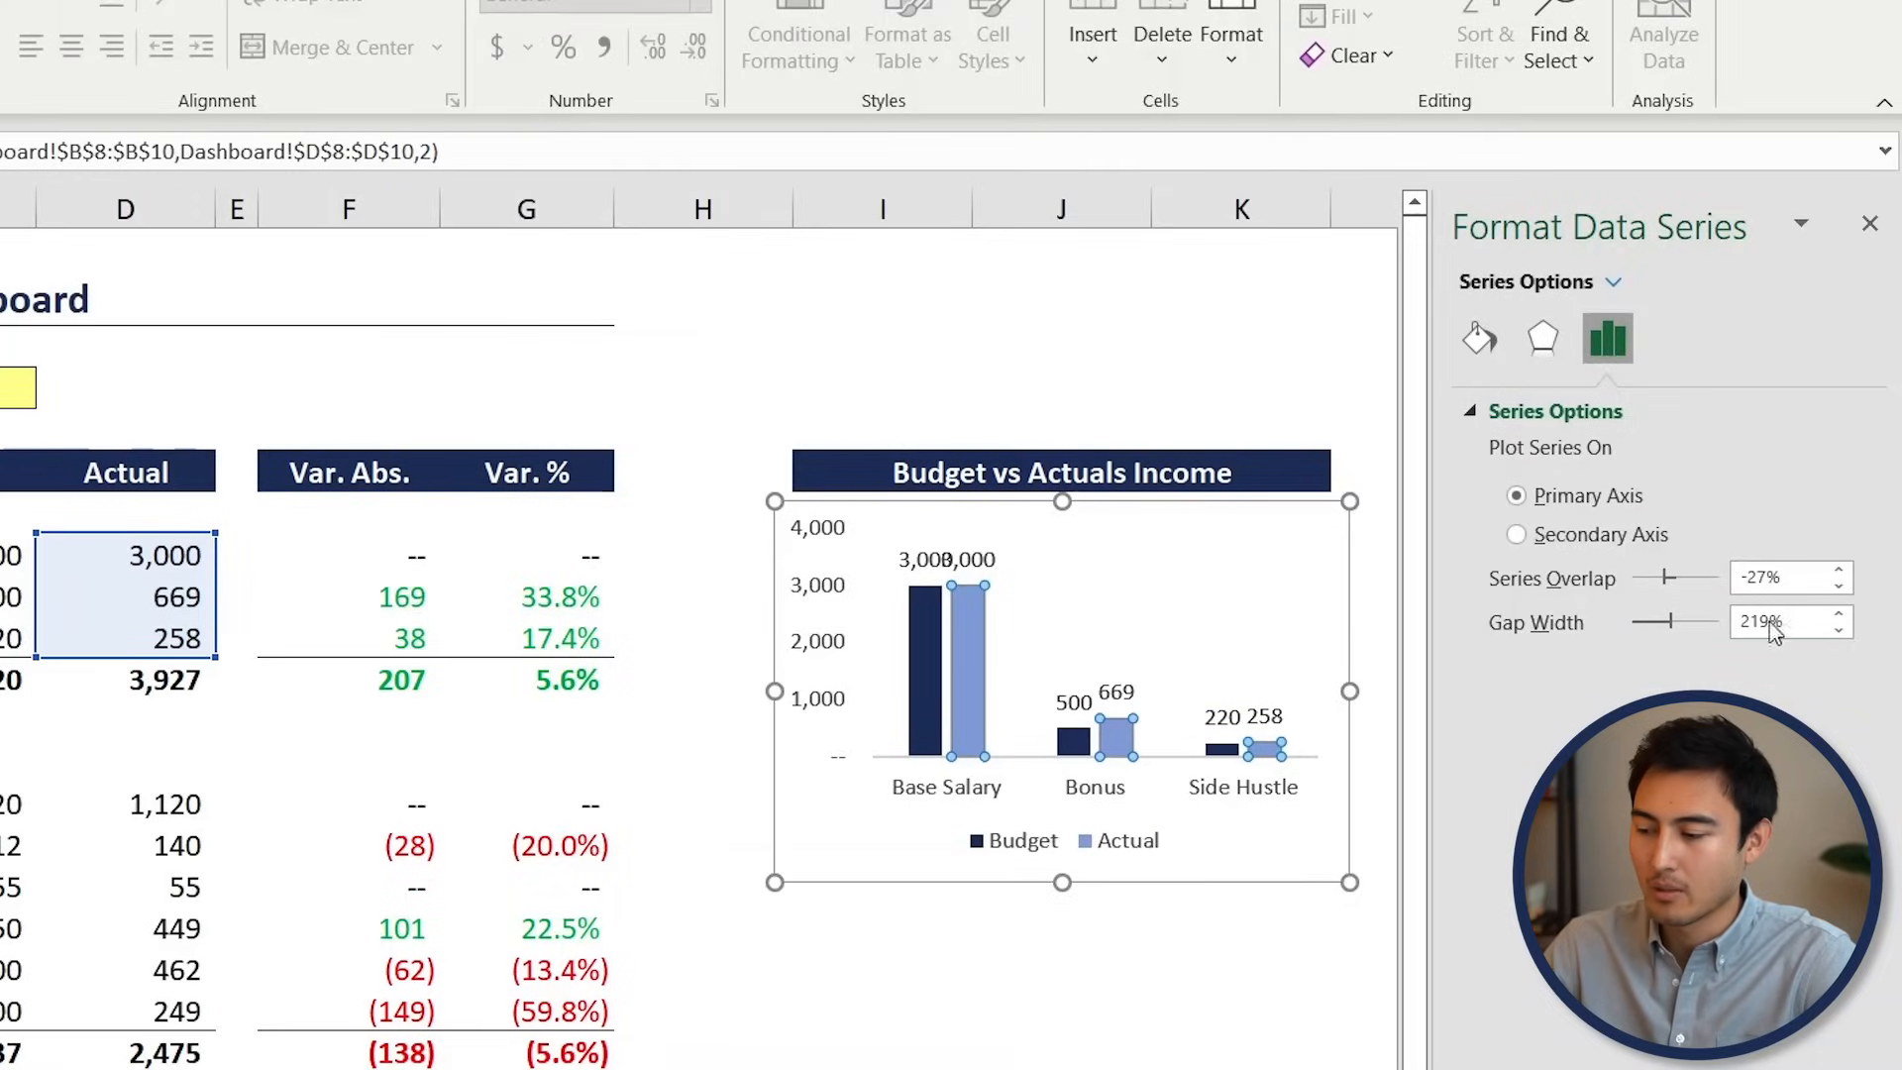
Set the gap width of the income chart's columns to 100% and deselect the chart
click(1804, 620)
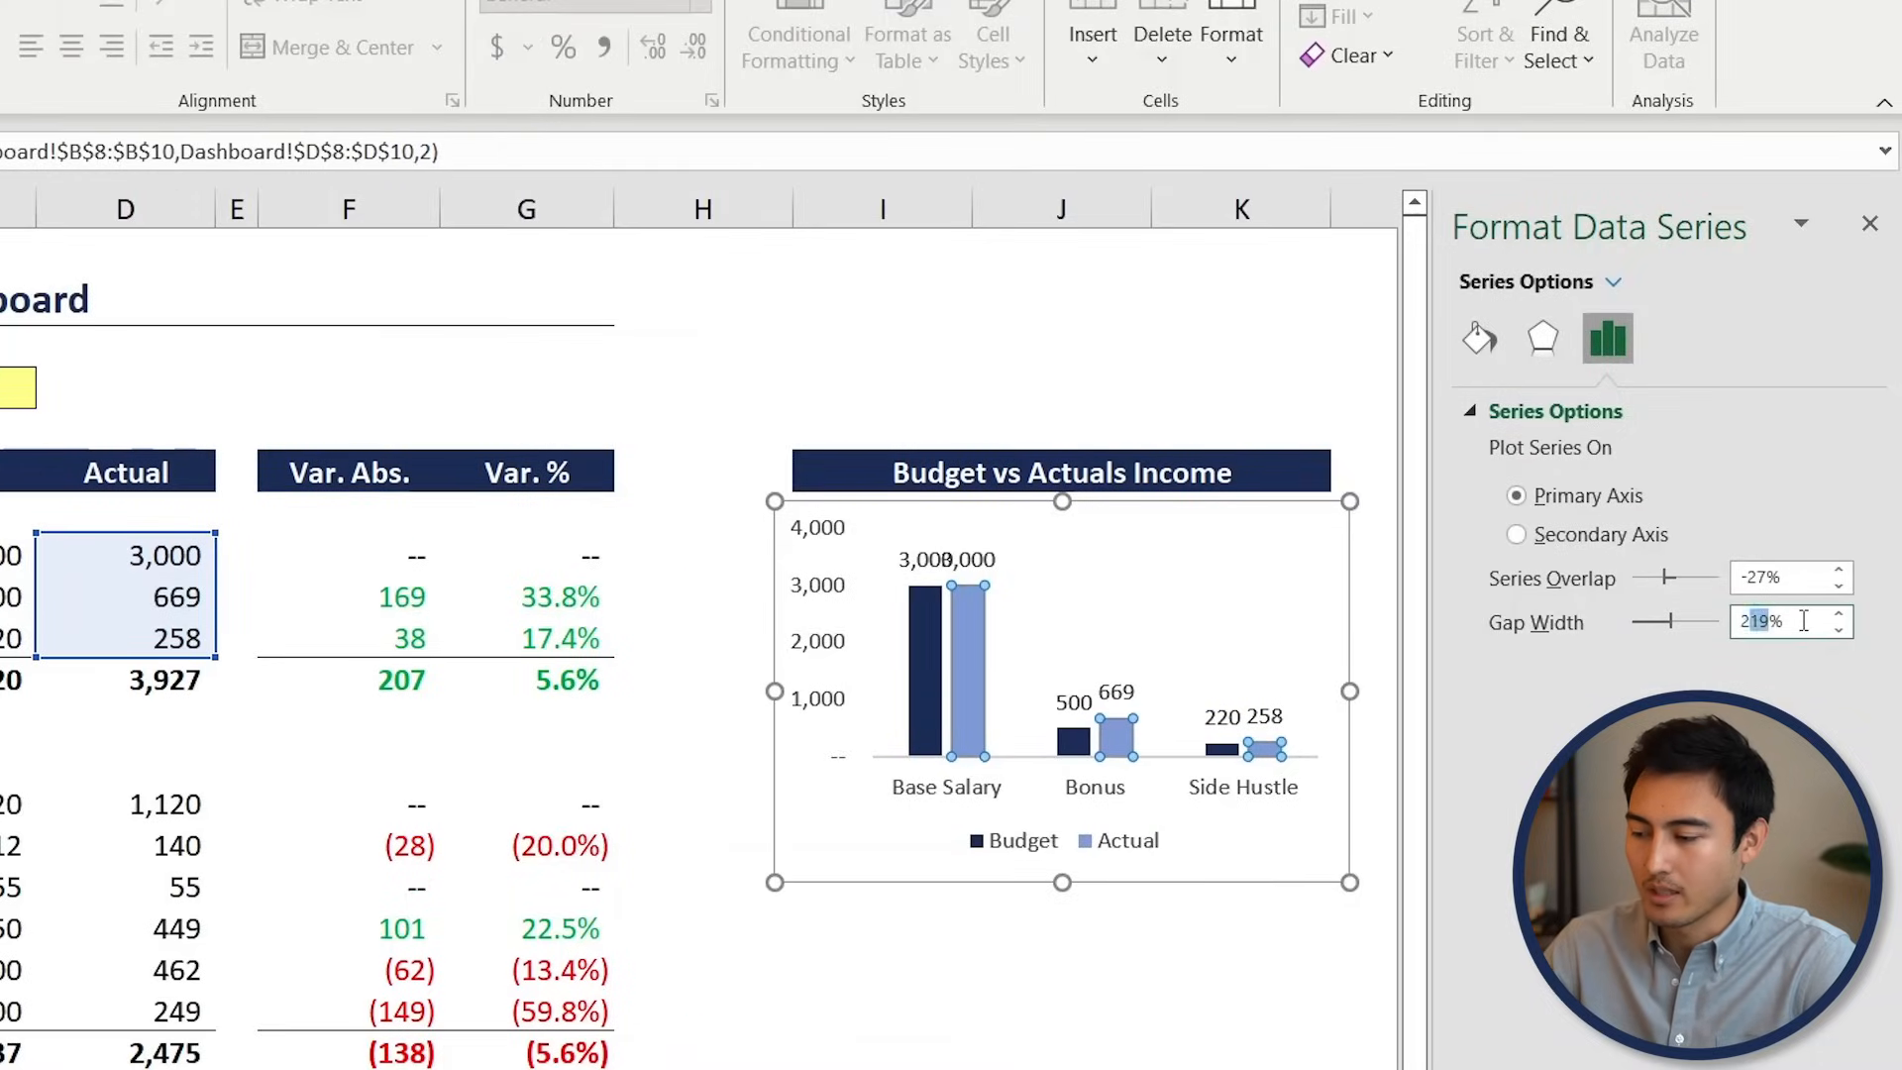
text(100)
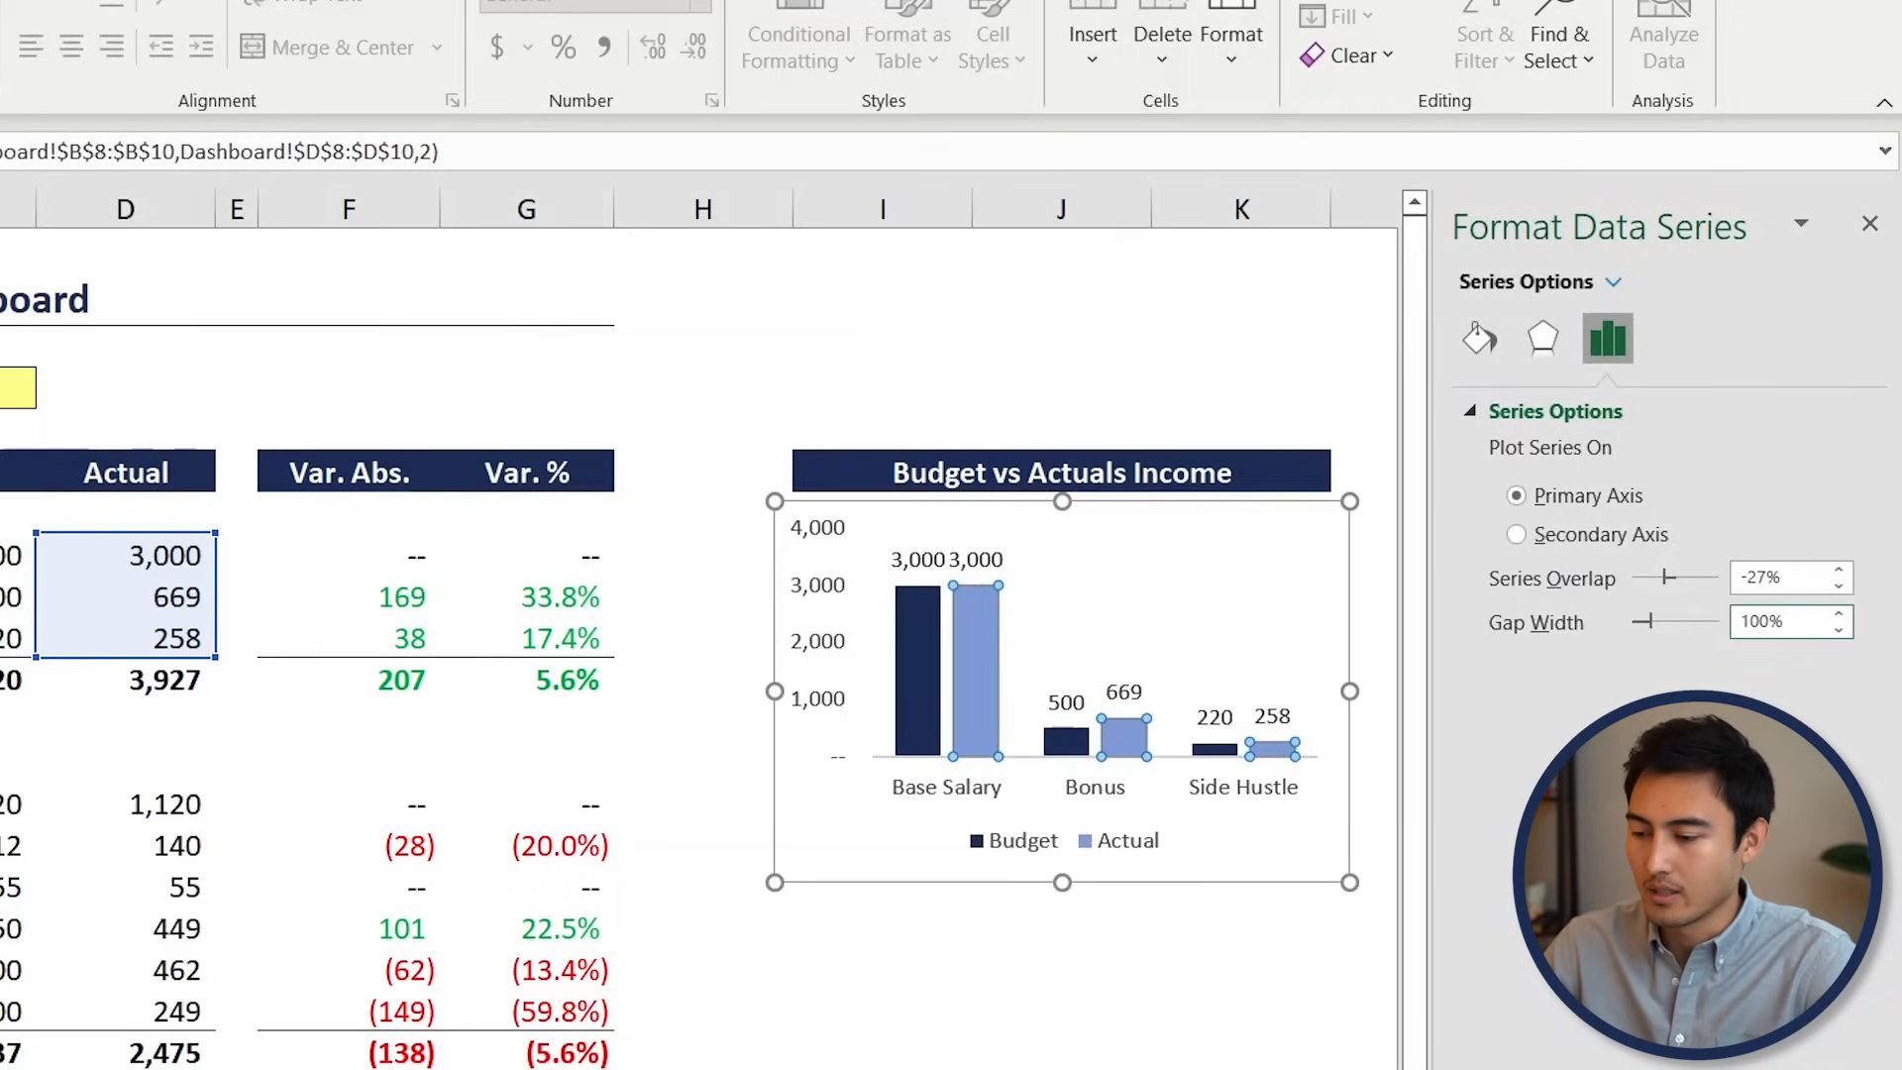
click(959, 340)
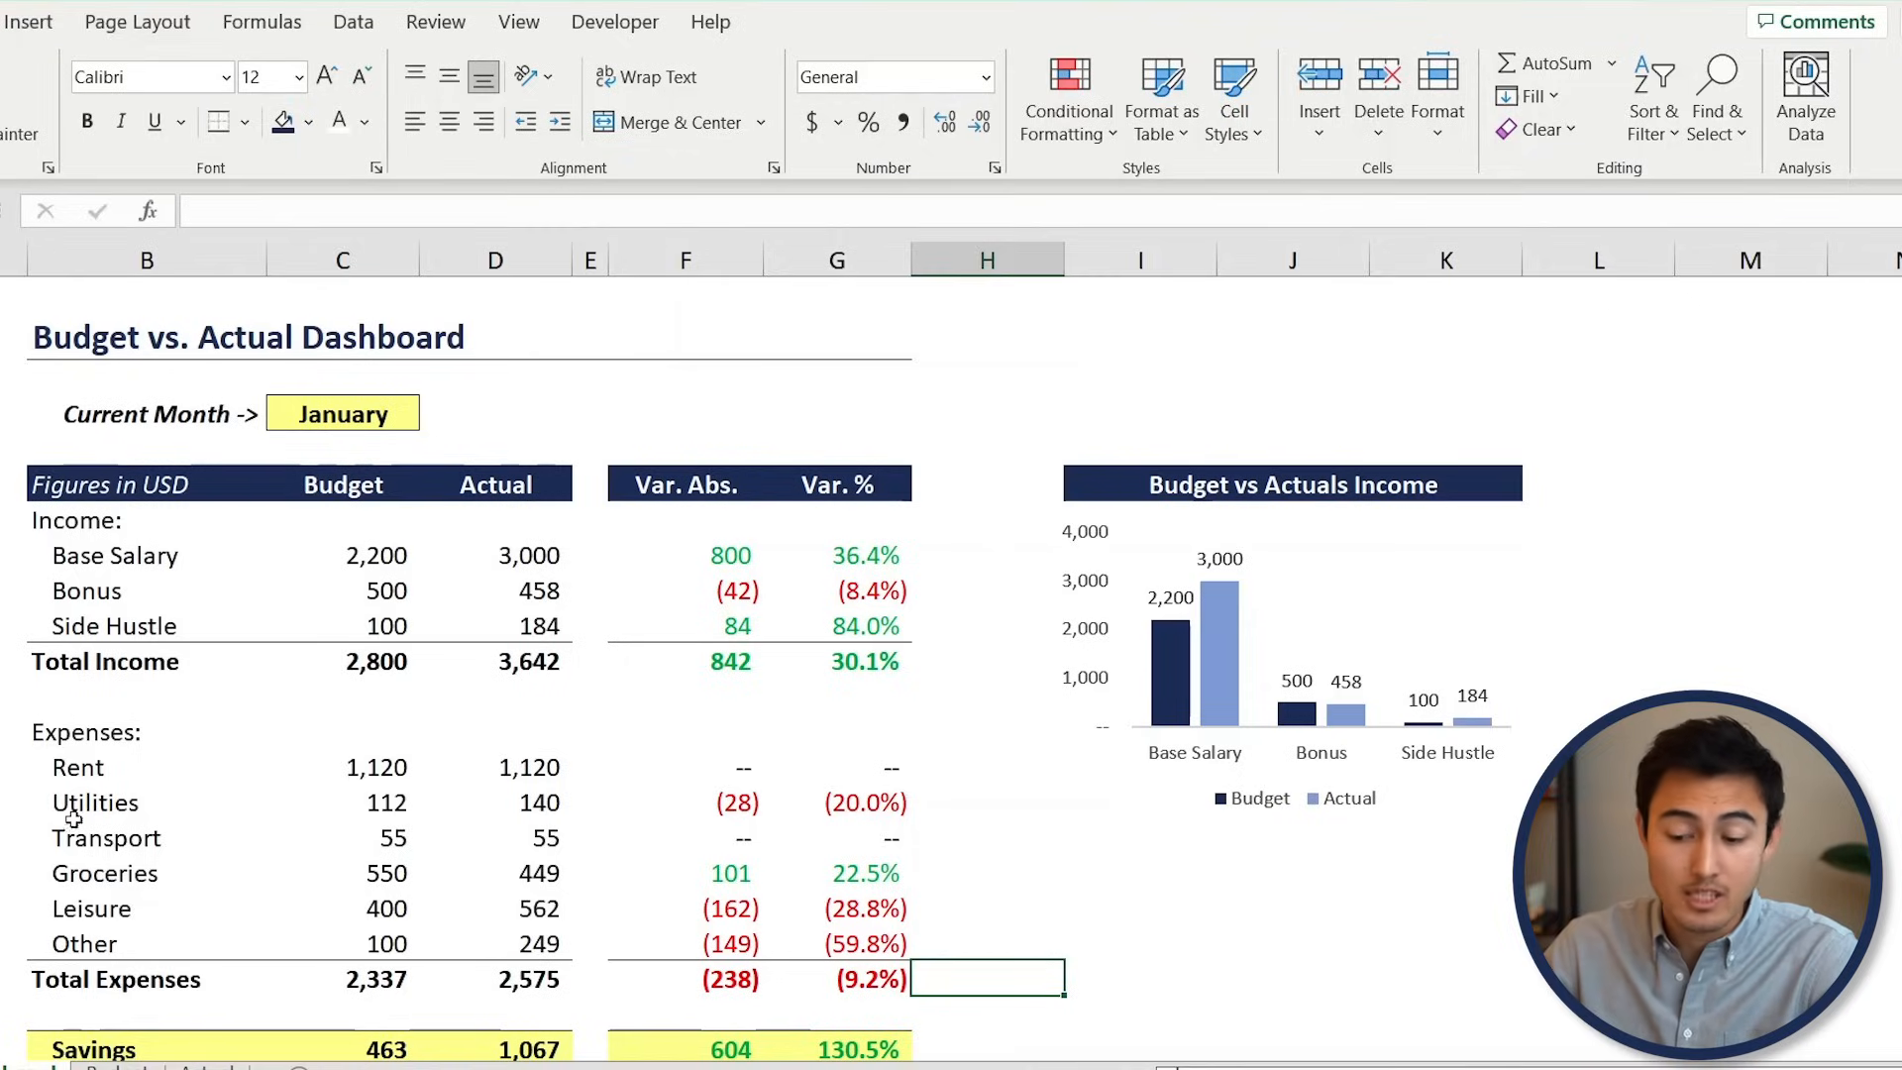
Insert a 2-D pie chart from the expense categories Rent through Other and their Actual amounts, leaving out the Budget column
click(85, 753)
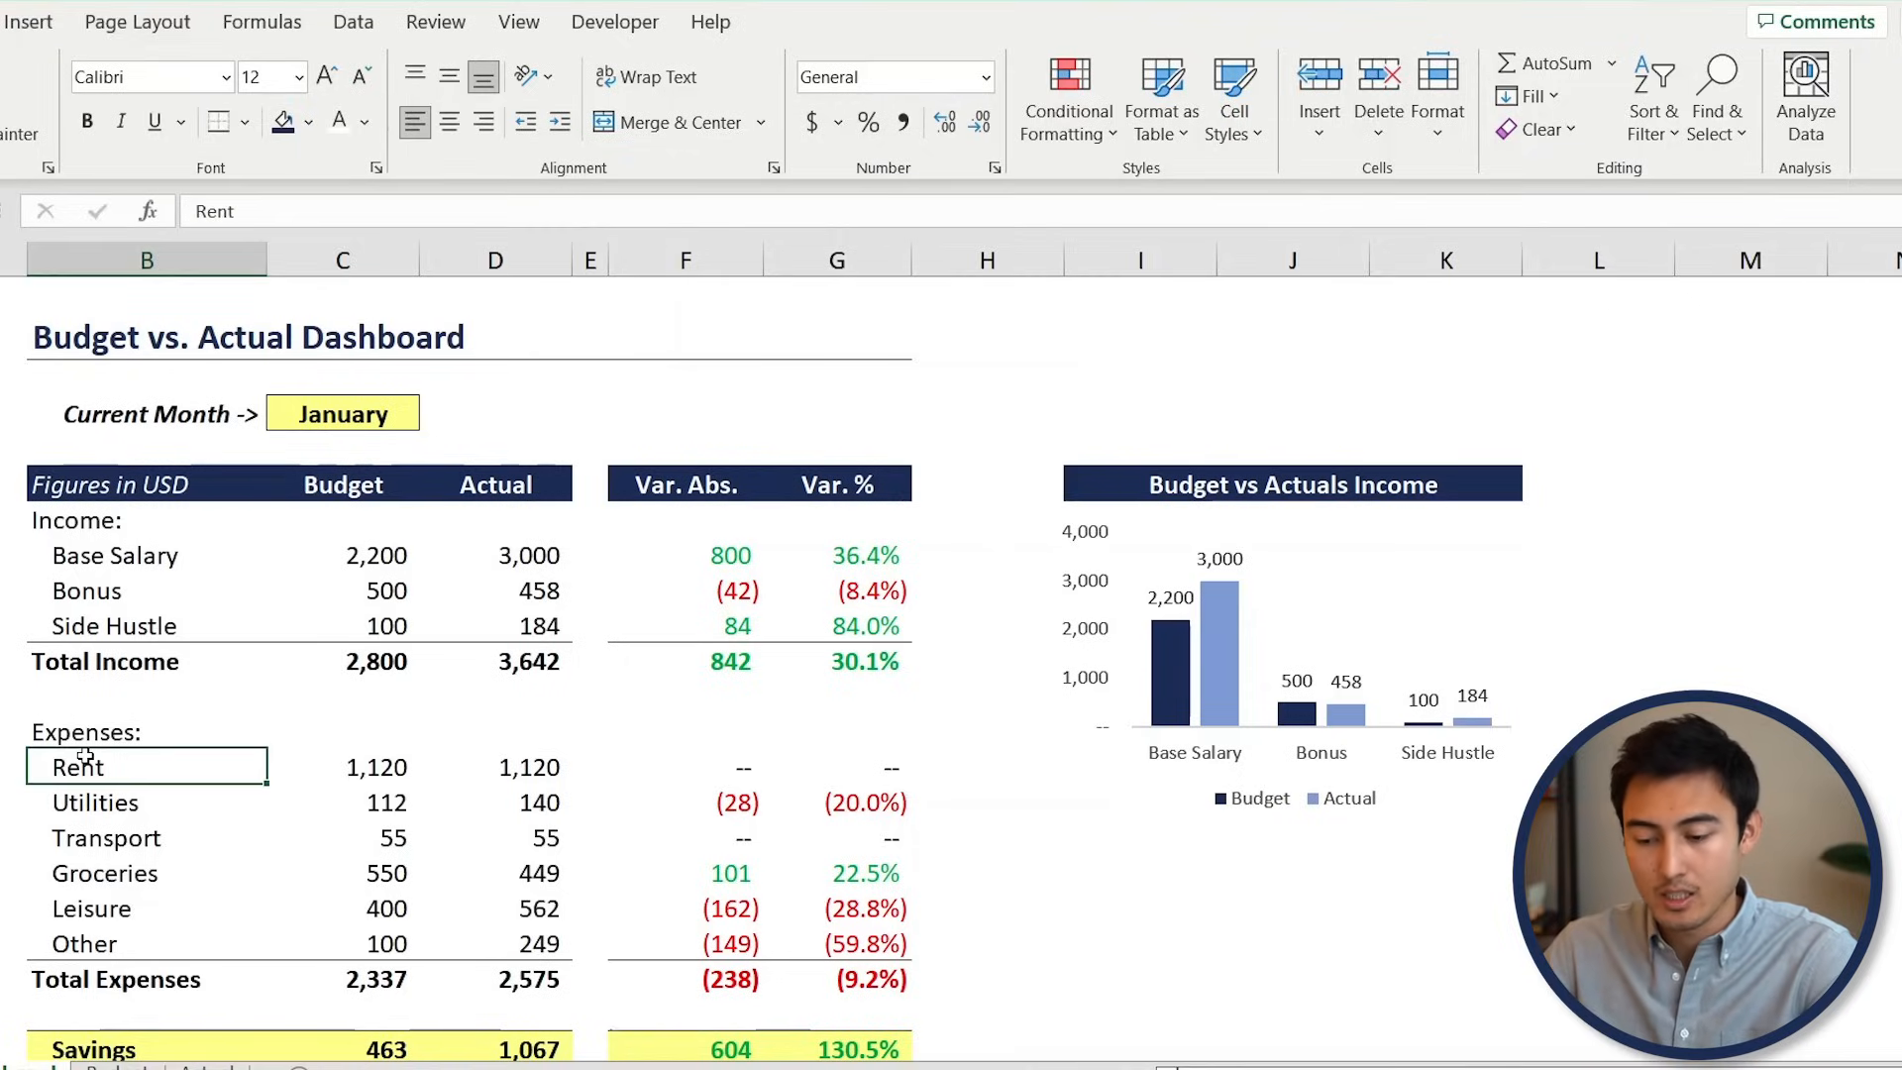
key(shift+Down)
key(shift+Down)
key(shift+Down)
key(shift+Down)
key(shift+Down)
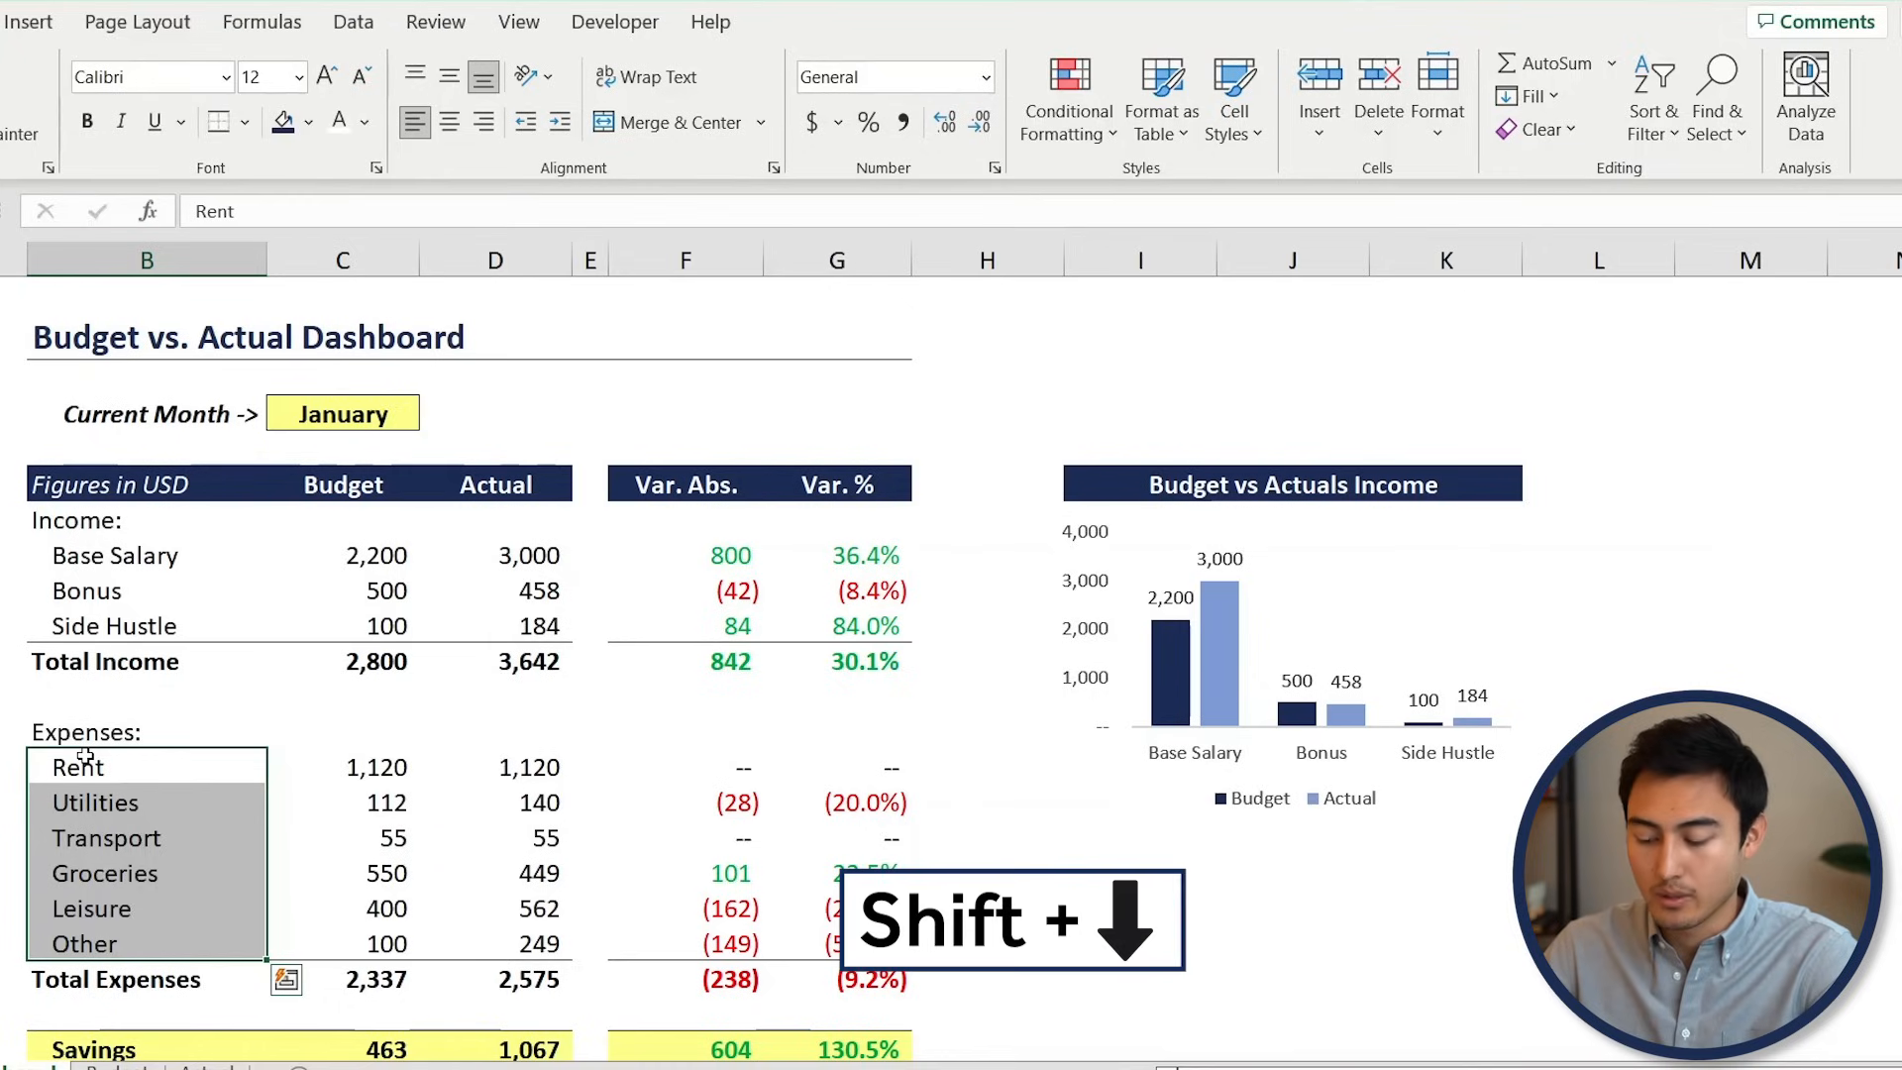
ctrl+drag(501, 771, 495, 944)
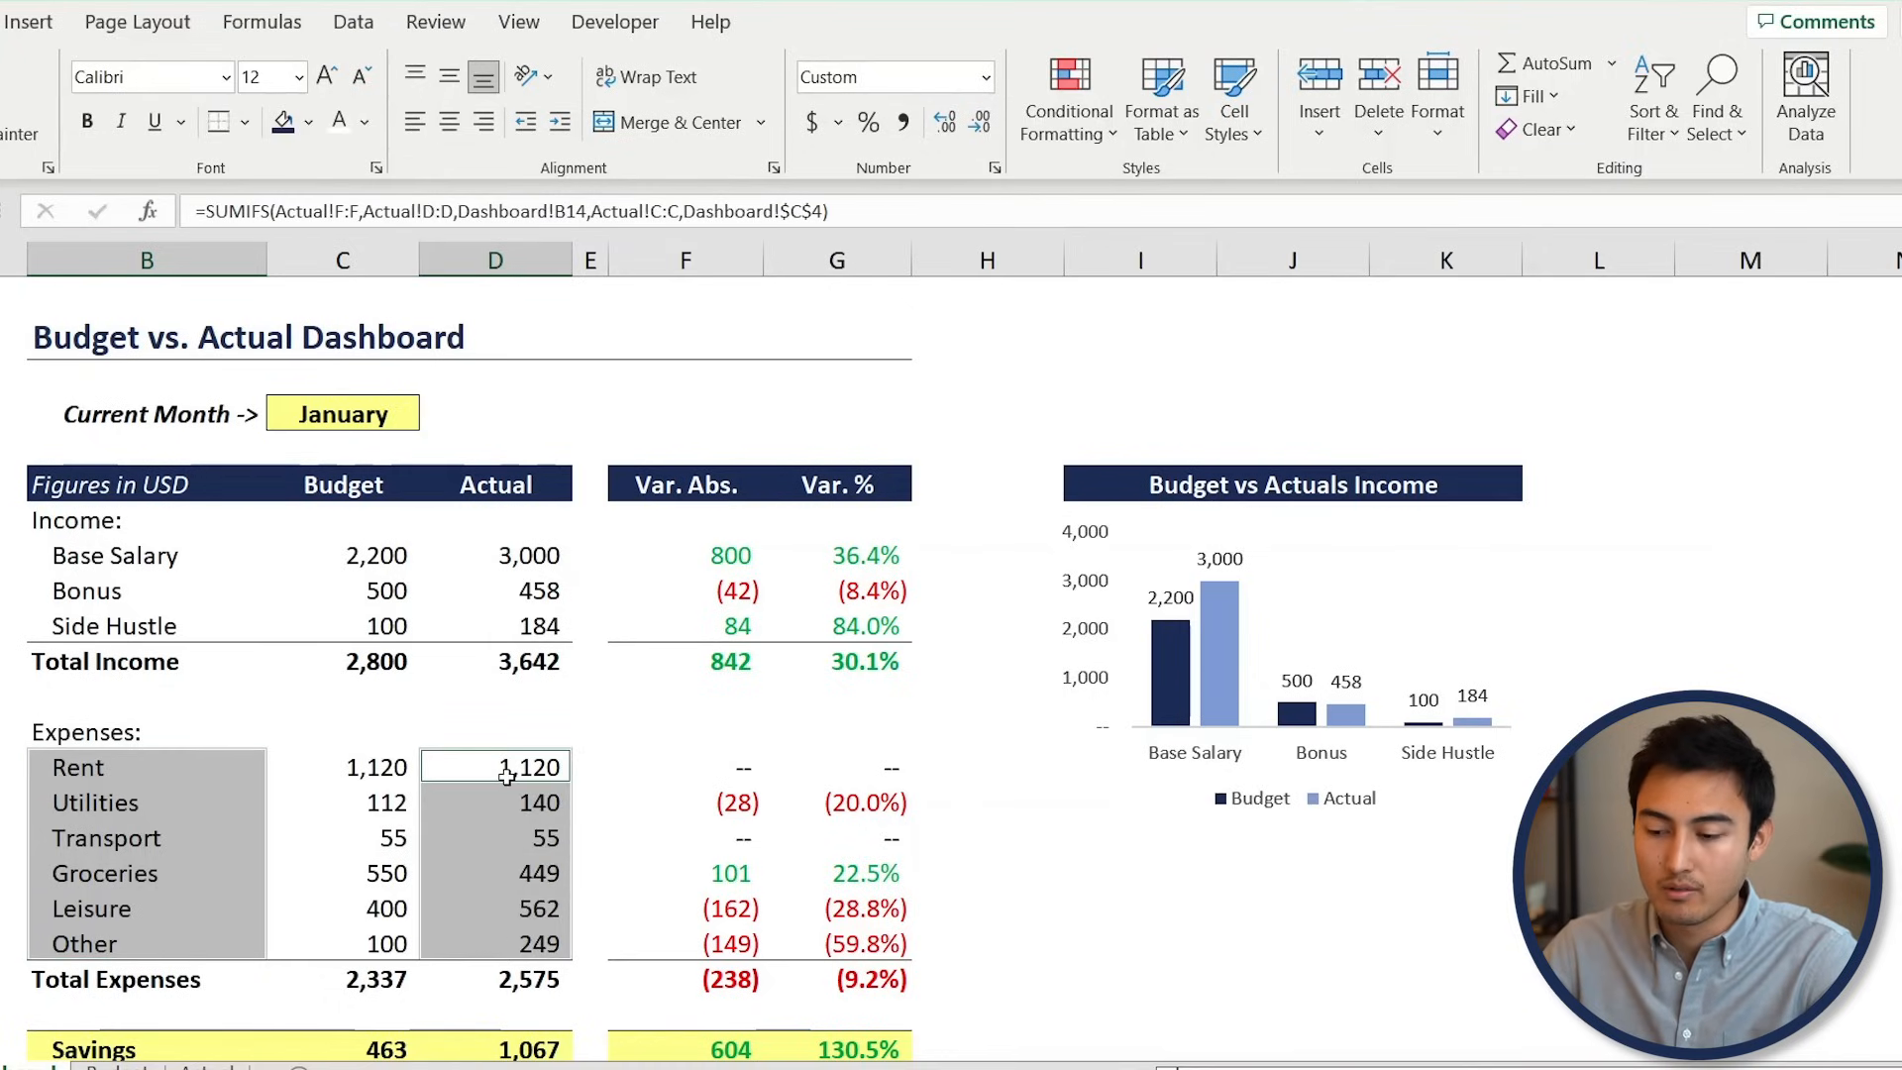
click(15, 25)
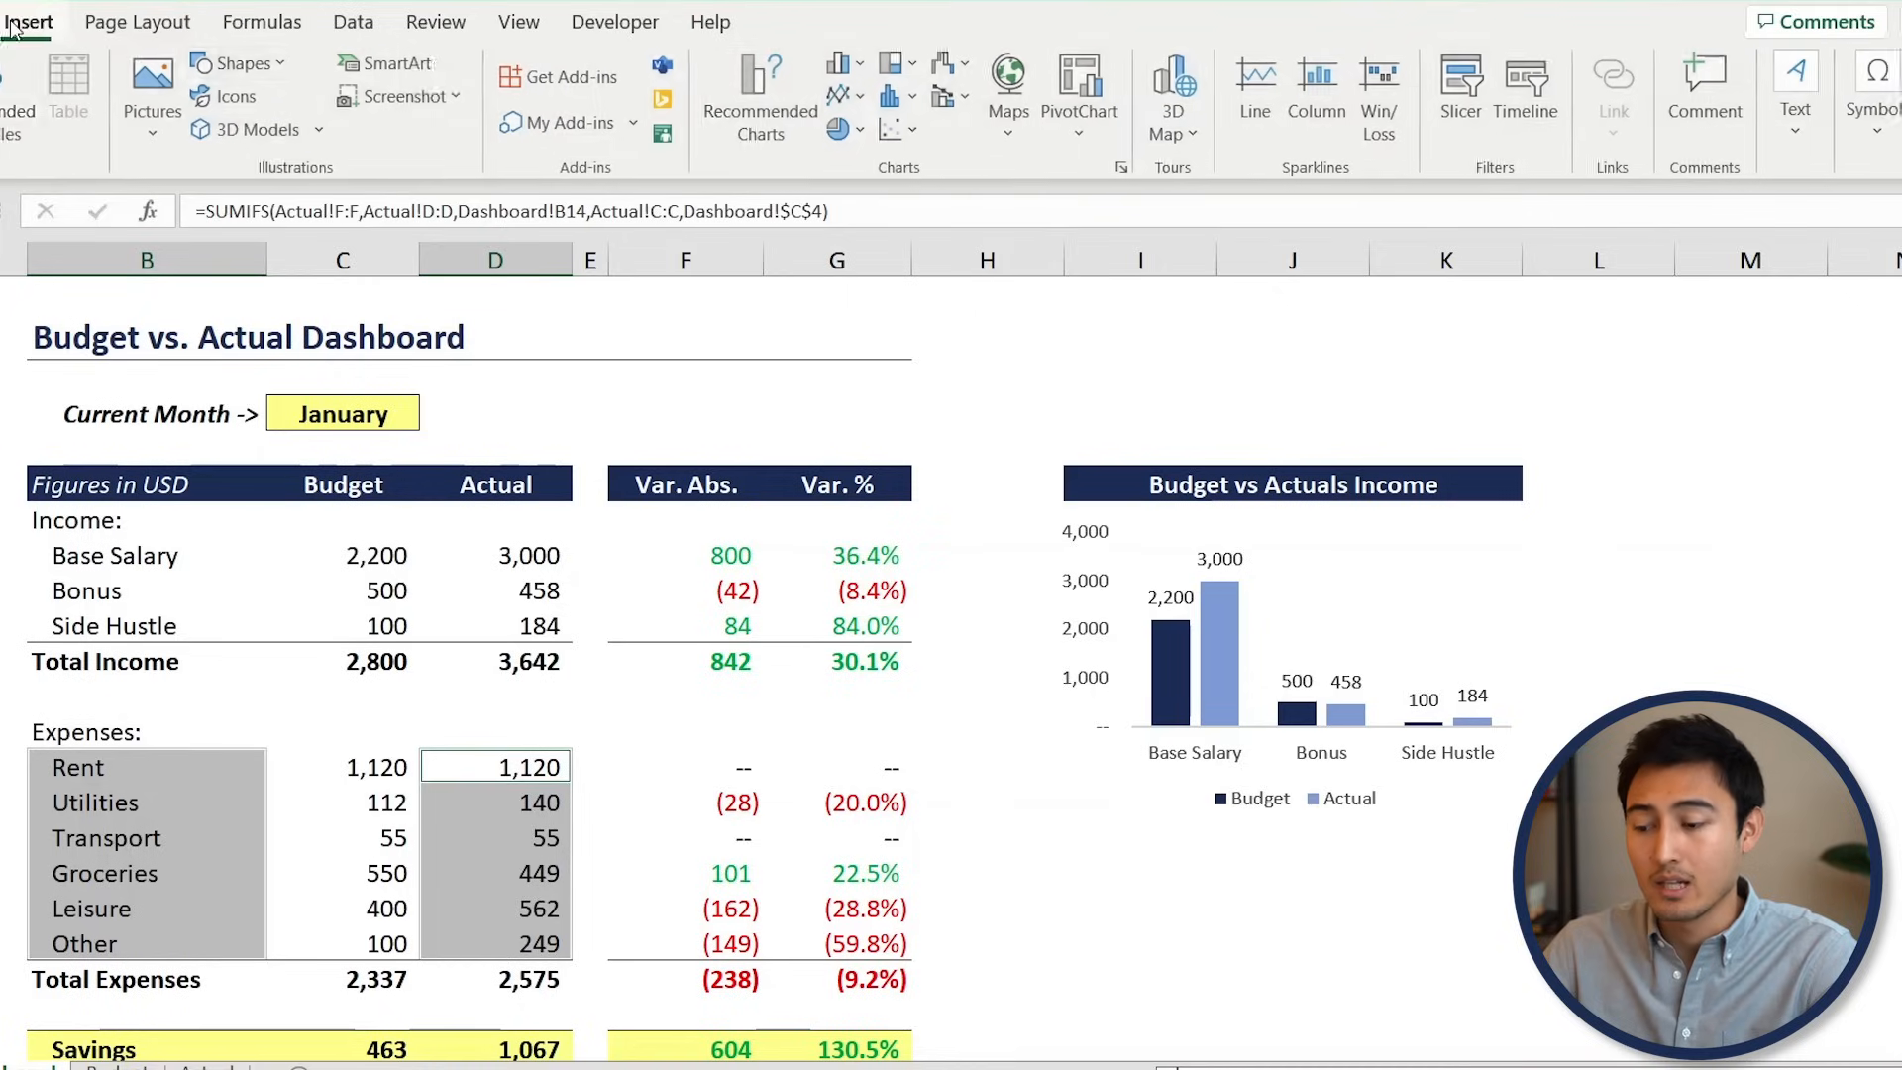
click(862, 132)
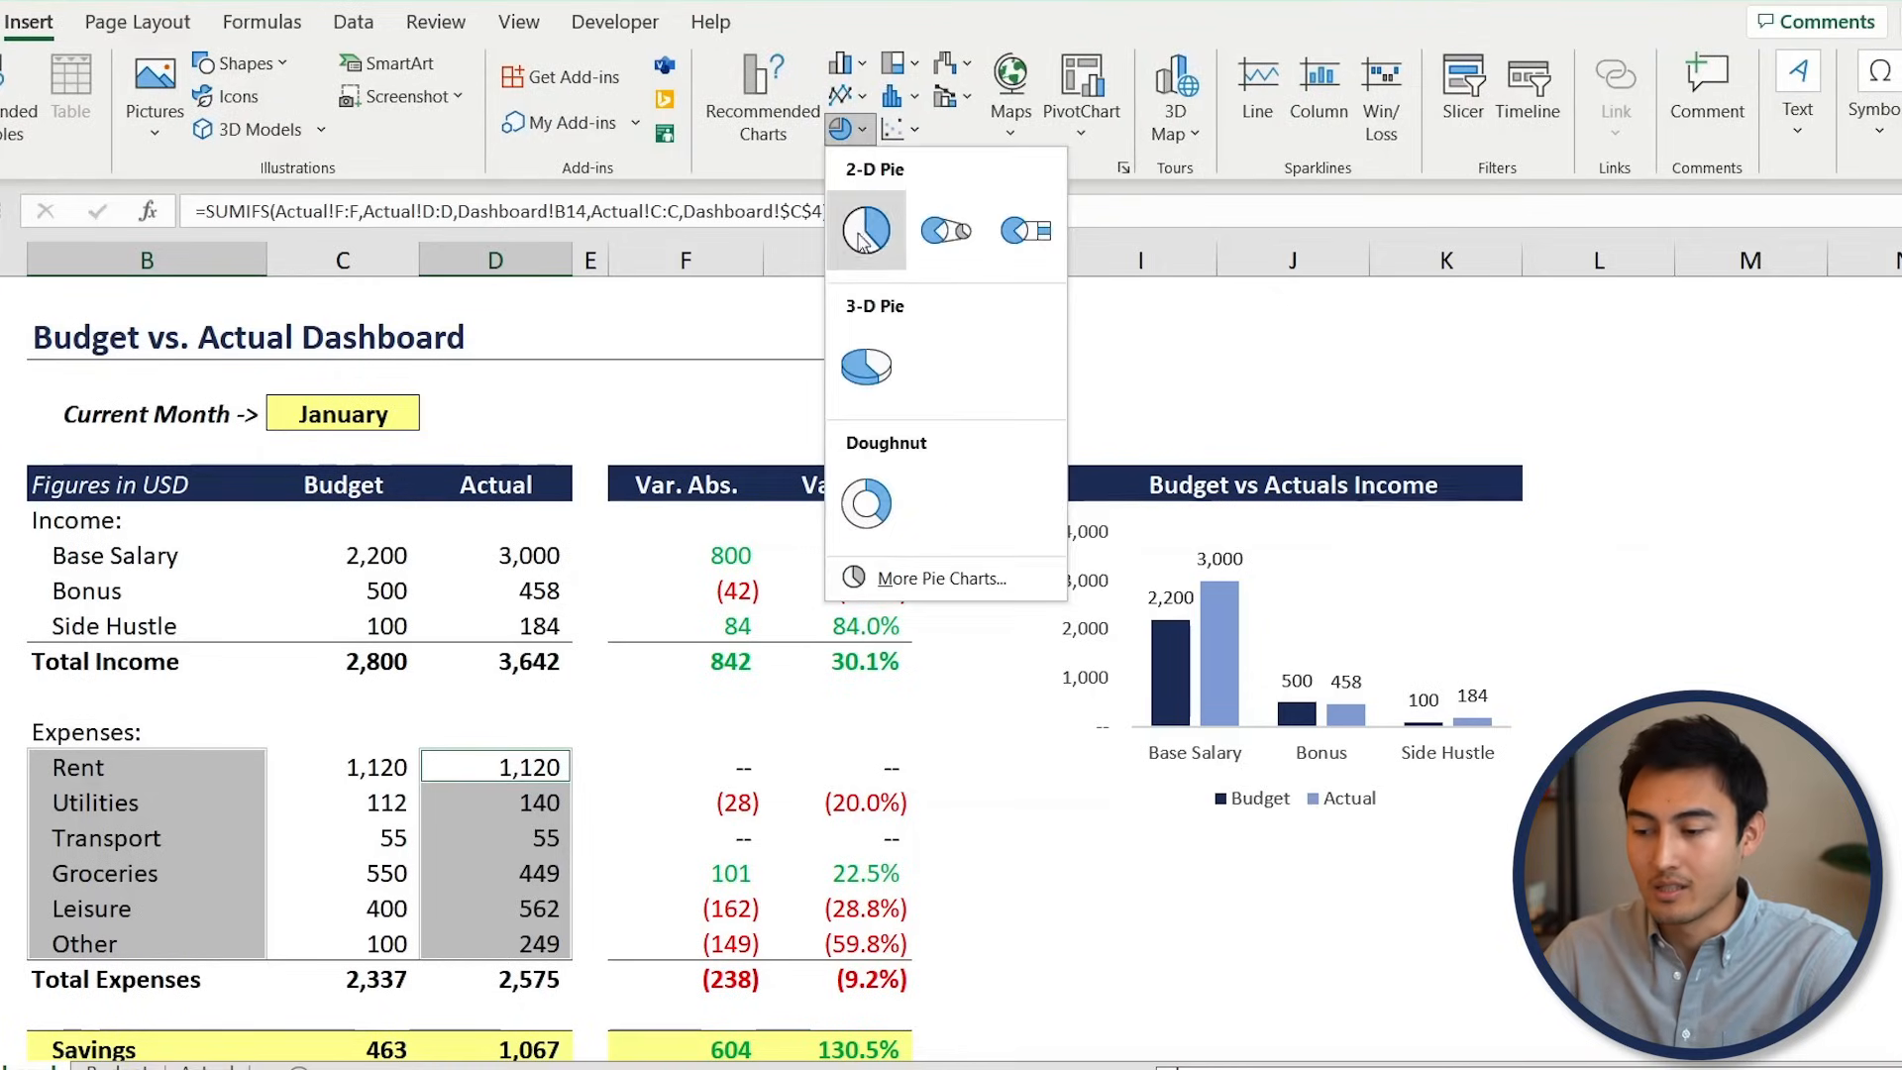
click(865, 234)
mouse_move(1023, 684)
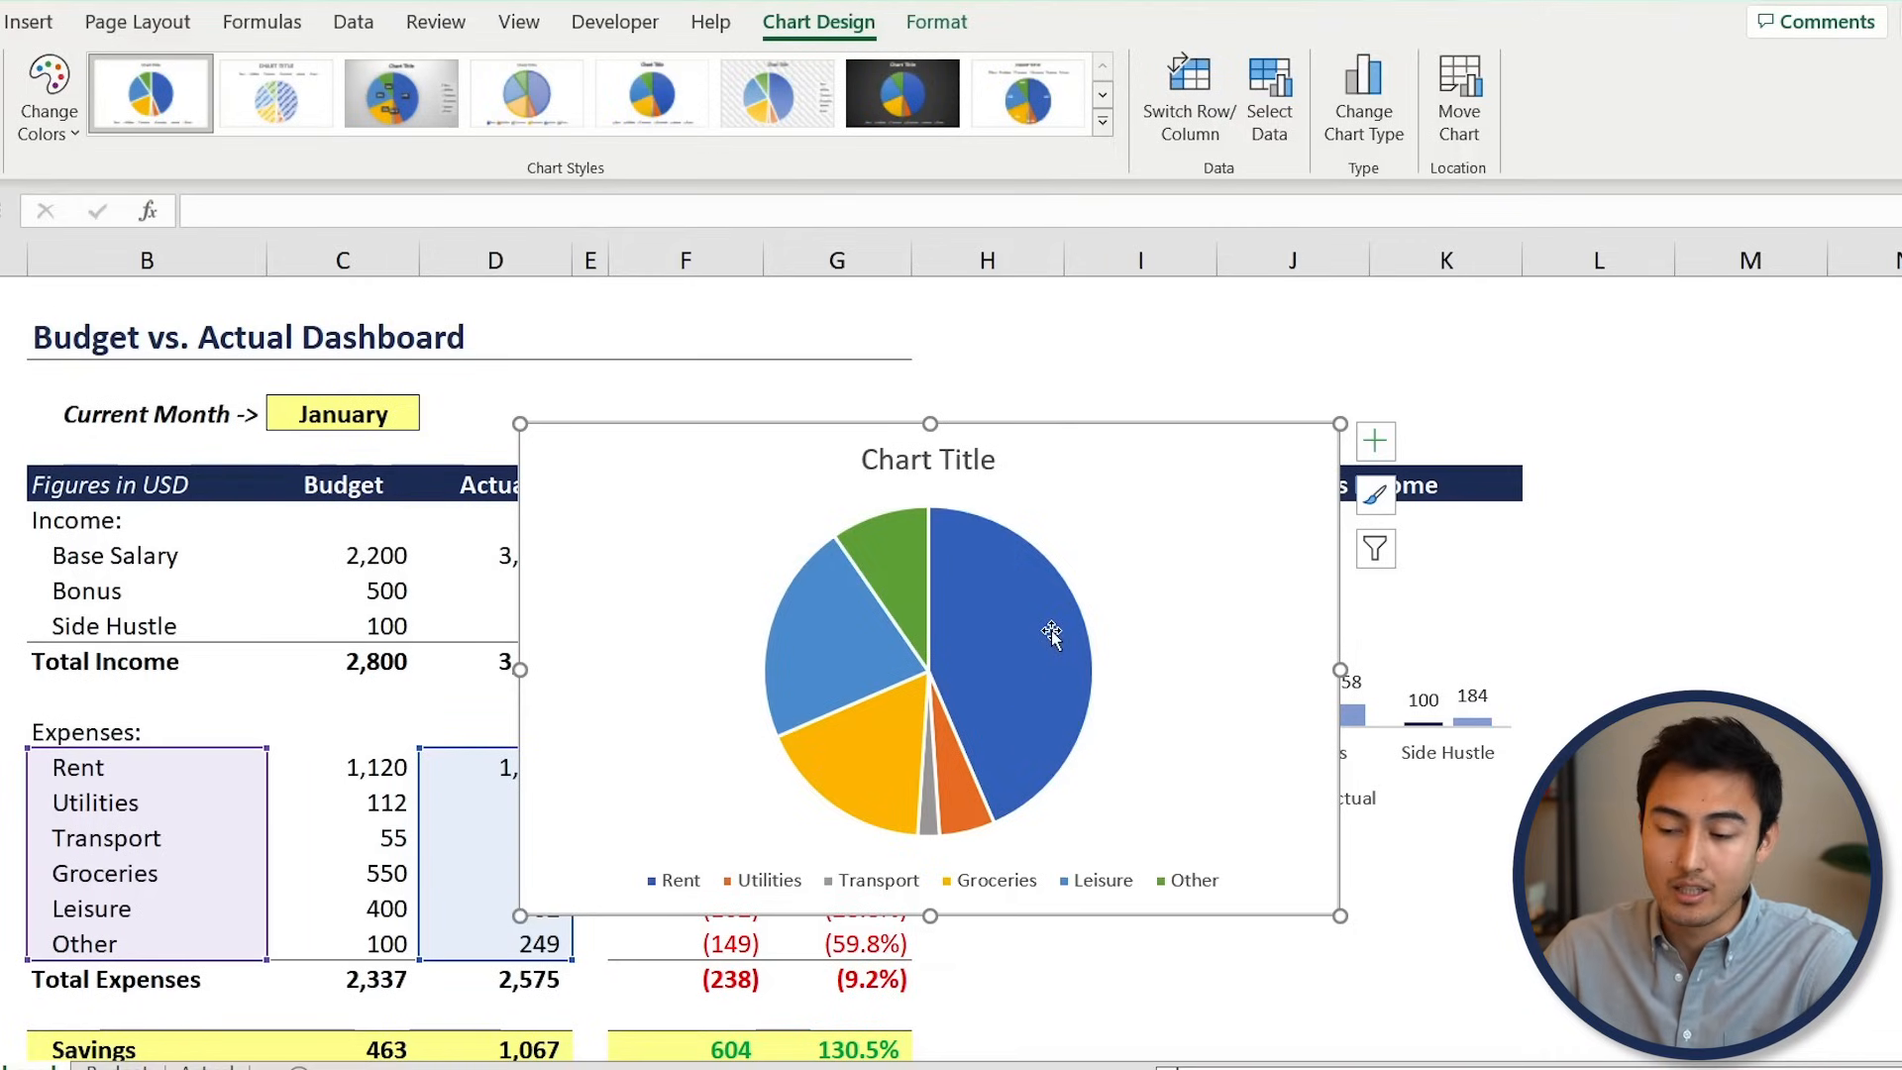
mouse_move(1055, 639)
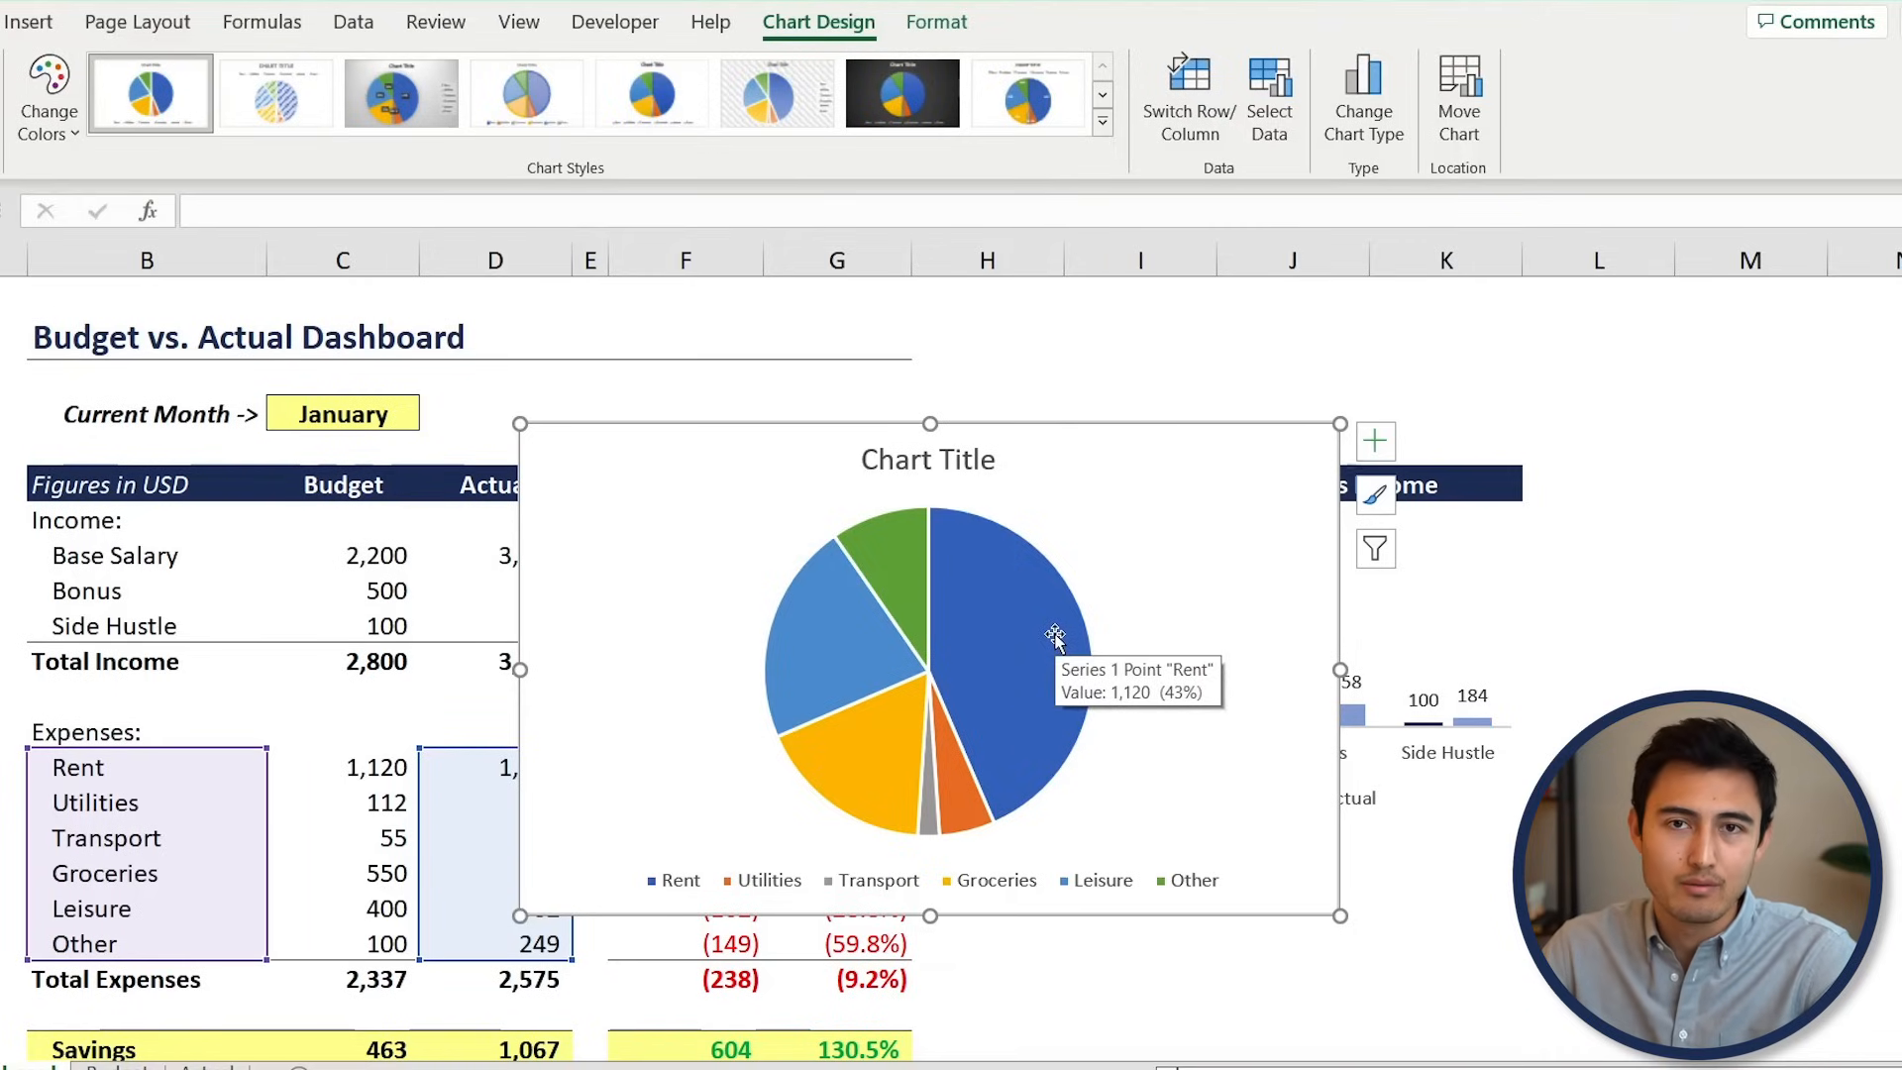